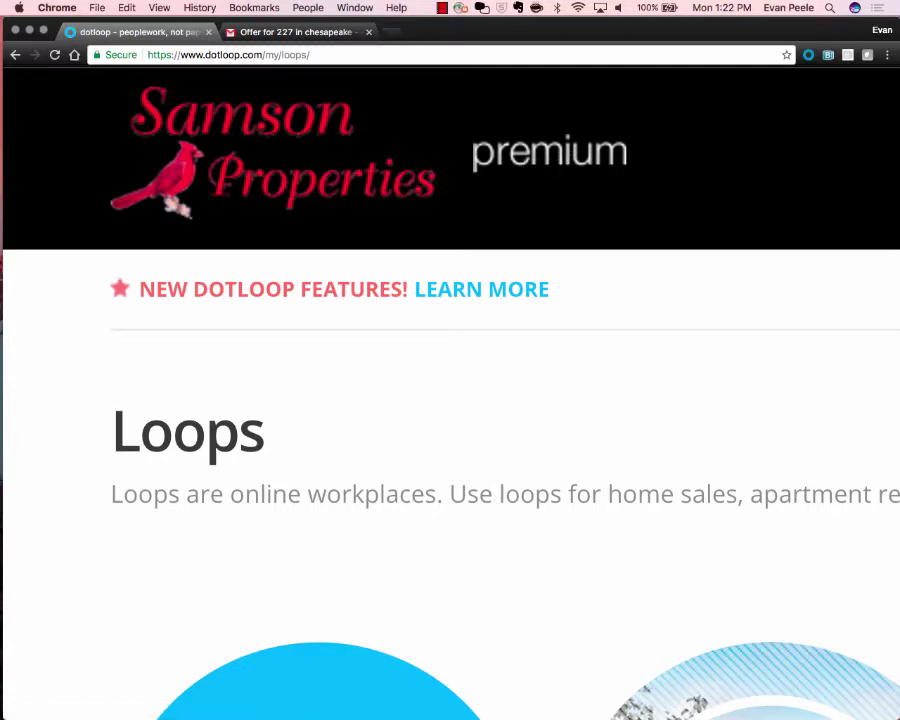
Zoom the dotloop Loops page in with Cmd+Plus to about 110–125%.
{"action": "scroll", "coordinate": [450, 393], "scroll_direction": "down", "scroll_amount": 5}
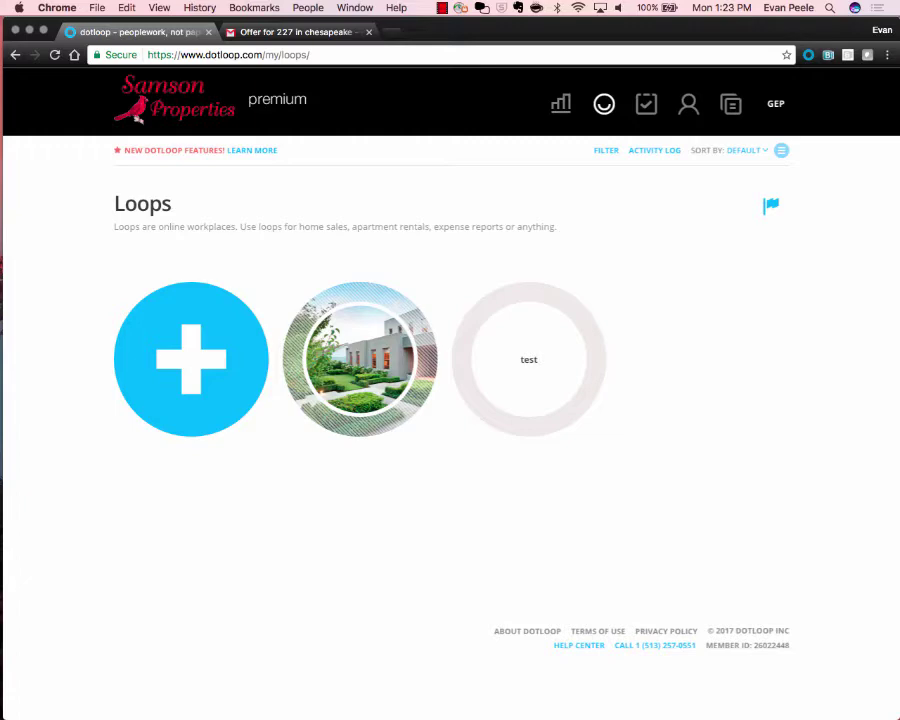
{"action": "key", "text": "super+equal"}
{"action": "key", "text": "super+equal"}
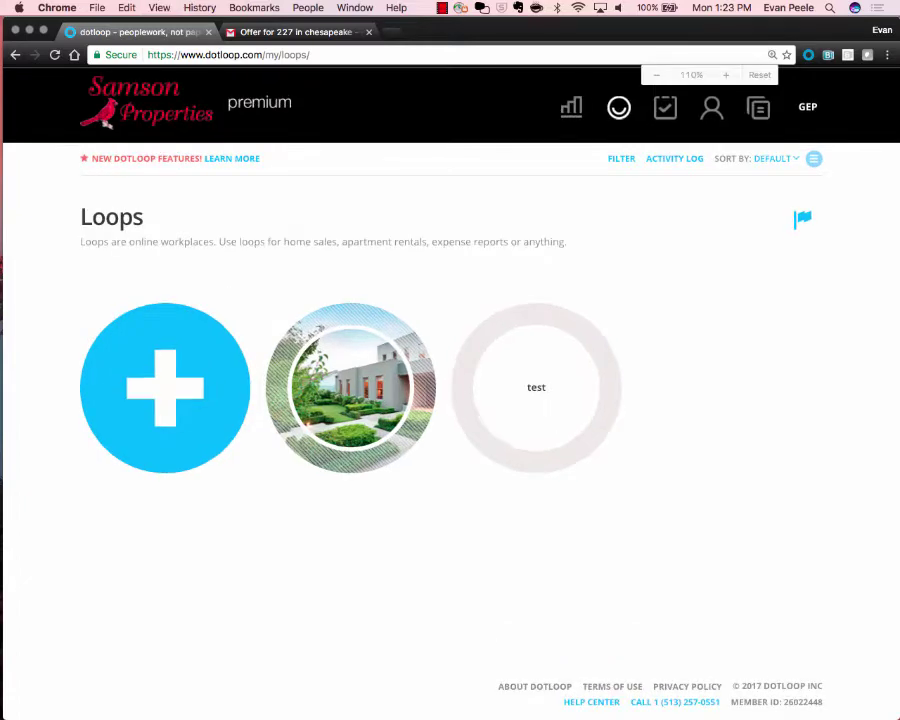
{"action": "scroll", "coordinate": [450, 400], "scroll_direction": "down", "scroll_amount": 2}
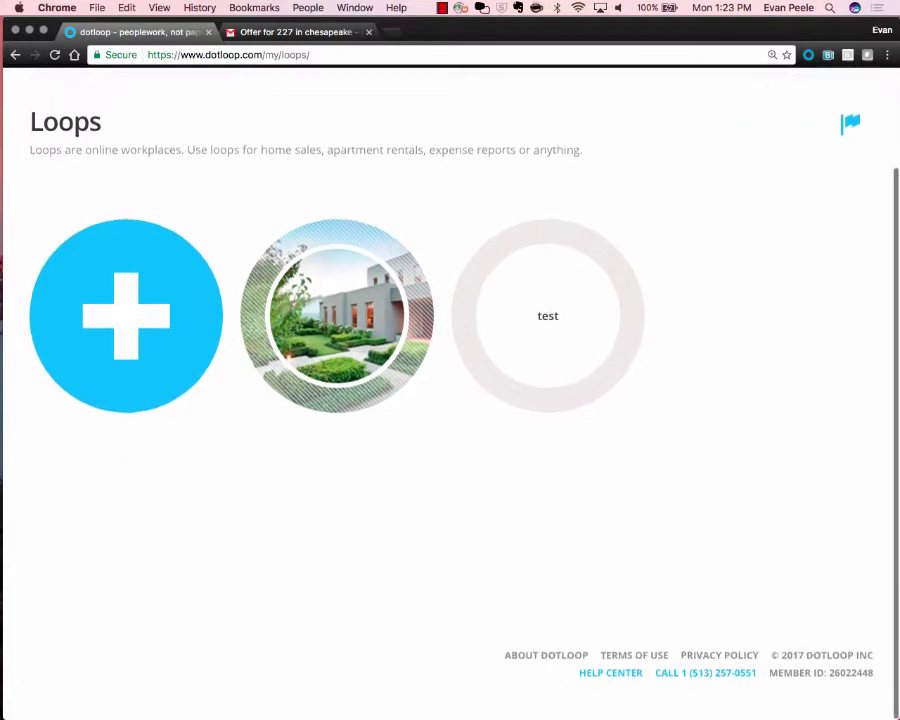
{"action": "scroll", "coordinate": [655, 660], "scroll_direction": "up", "scroll_amount": 5}
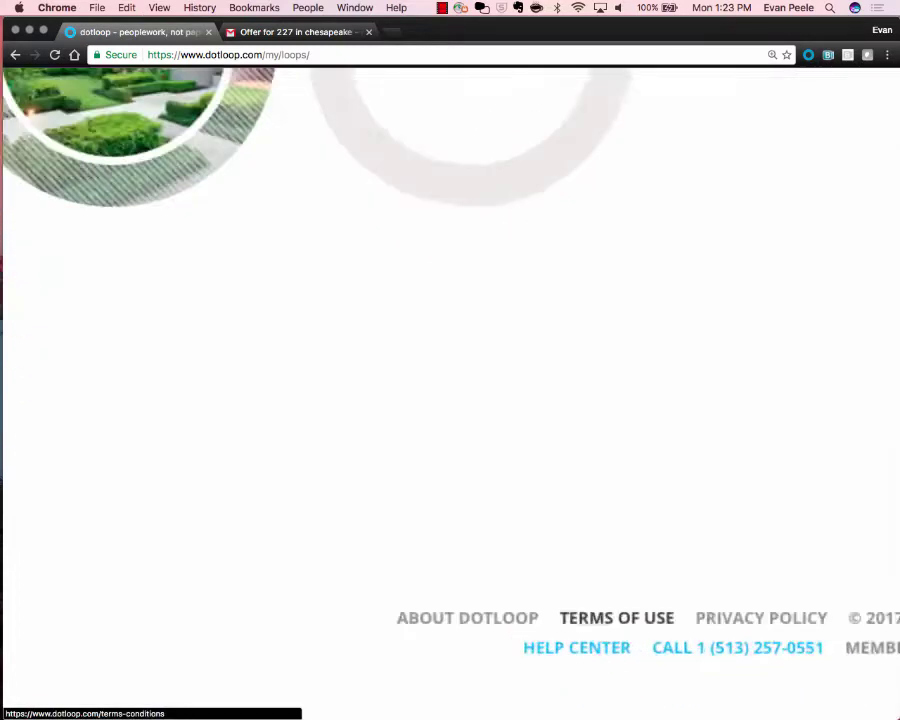
{"action": "scroll", "coordinate": [655, 660], "scroll_direction": "right", "scroll_amount": 2}
{"action": "scroll", "coordinate": [450, 615], "scroll_direction": "left", "scroll_amount": 1}
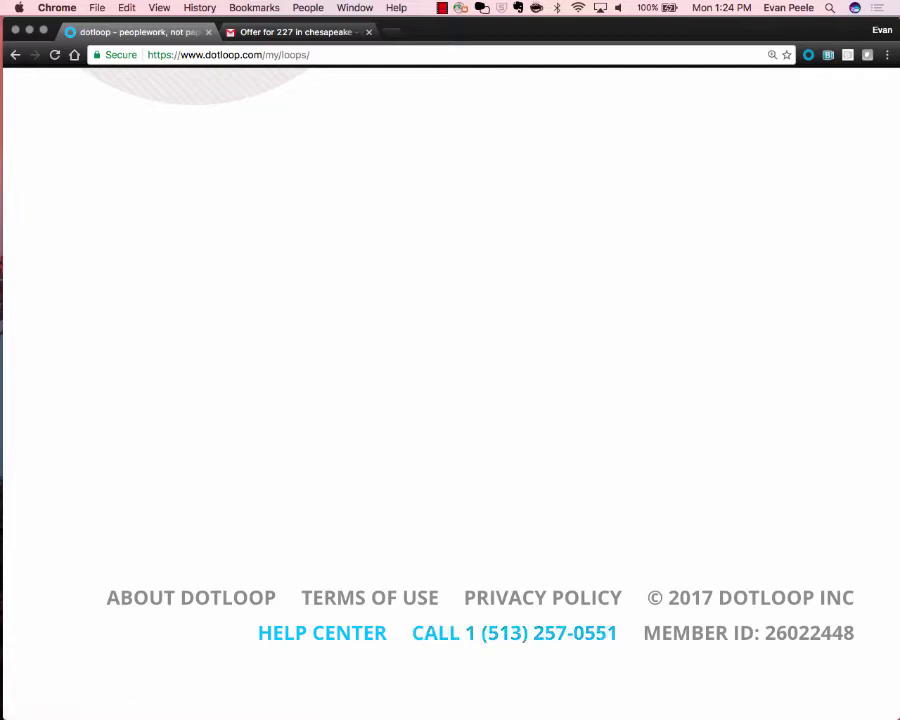
{"action": "left_click_drag", "start_coordinate": [641, 634], "coordinate": [858, 635]}
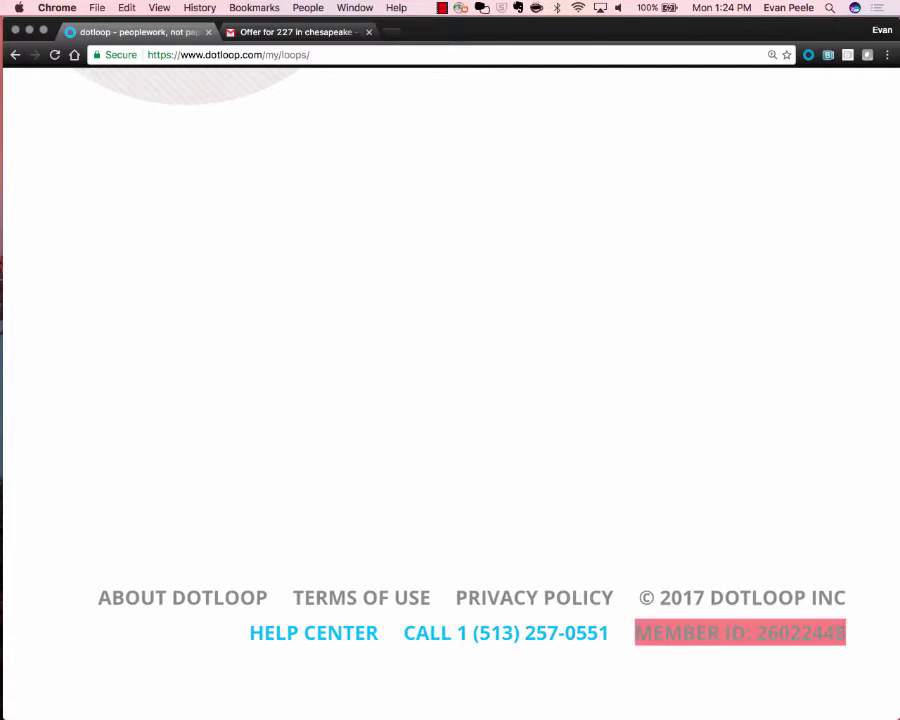
{"action": "left_click", "coordinate": [790, 616]}
{"action": "scroll", "coordinate": [790, 616], "scroll_direction": "up", "scroll_amount": 2}
{"action": "scroll", "coordinate": [820, 620], "scroll_direction": "up", "scroll_amount": 2}
{"action": "scroll", "coordinate": [820, 620], "scroll_direction": "right", "scroll_amount": 1}
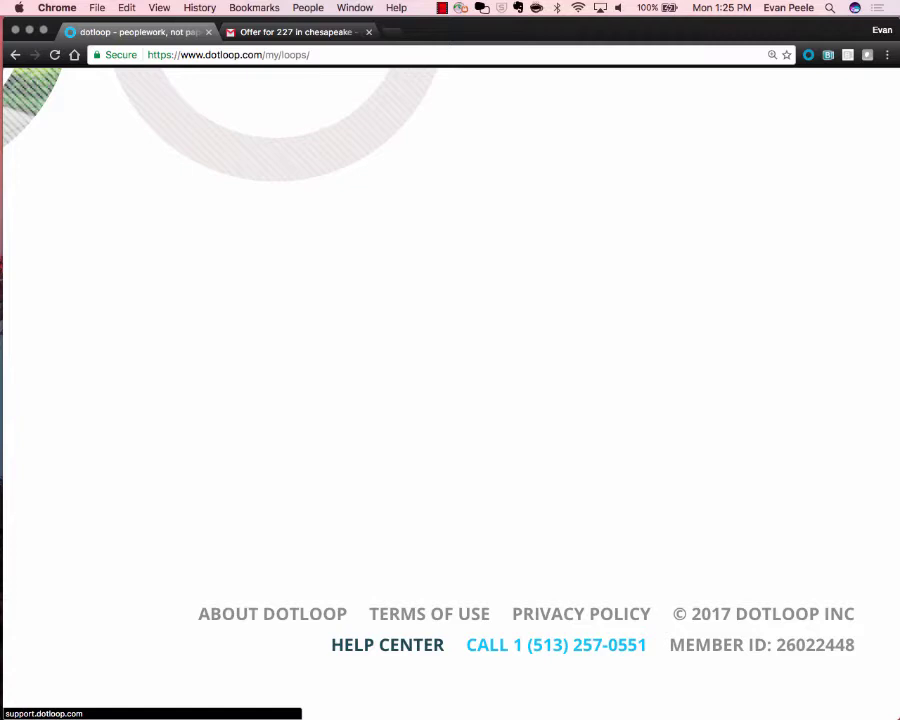
Open the dotloop Help Center from the Loops page footer.
{"action": "left_click", "coordinate": [387, 644]}
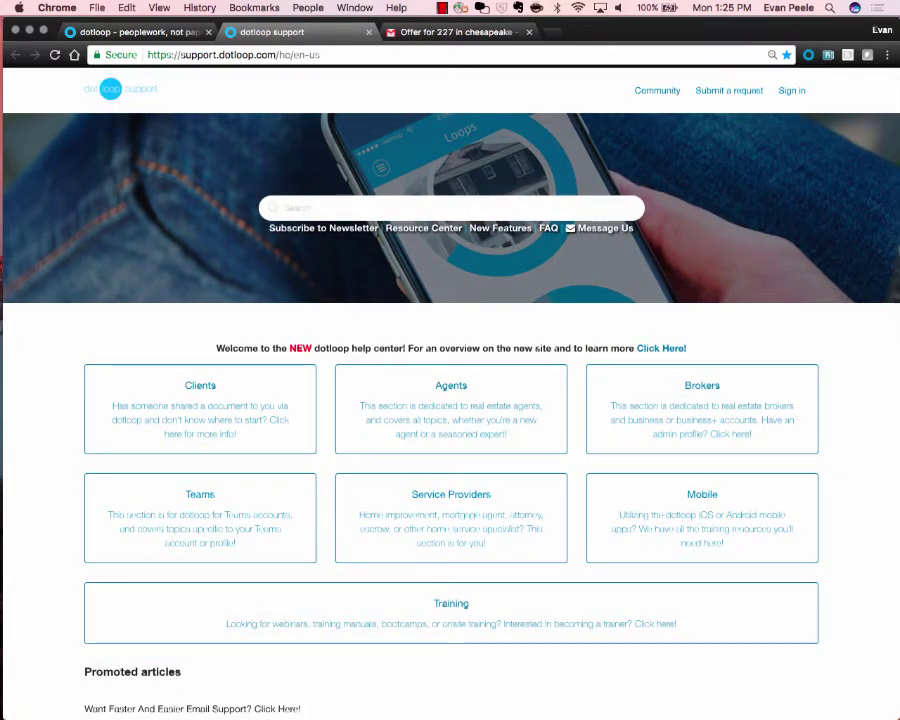
{"action": "scroll", "coordinate": [455, 320], "scroll_direction": "up", "scroll_amount": 5}
{"action": "scroll", "coordinate": [455, 320], "scroll_direction": "down", "scroll_amount": 3}
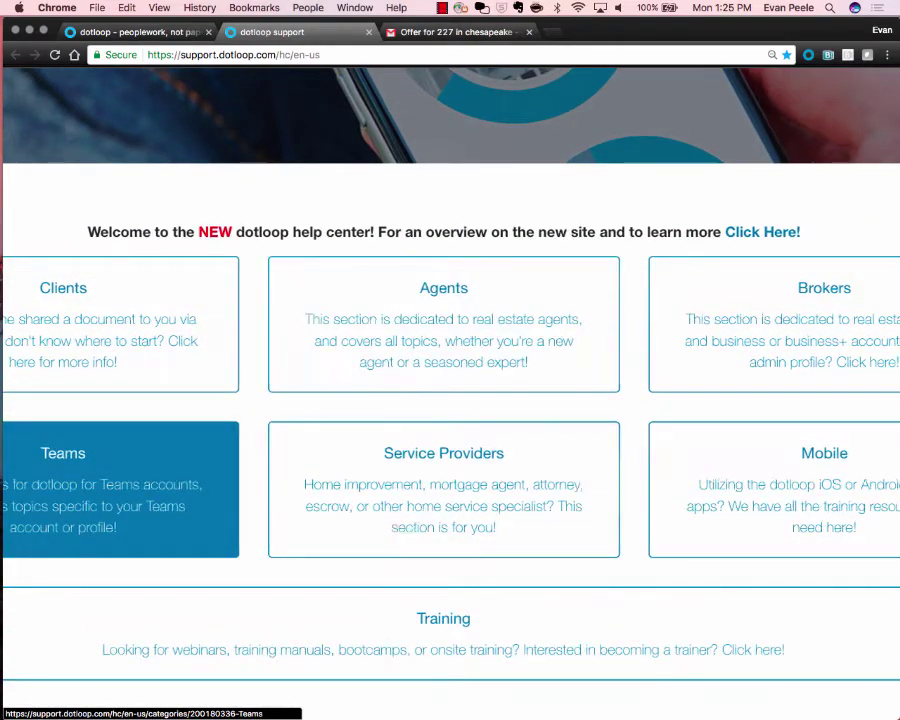
{"action": "scroll", "coordinate": [120, 490], "scroll_direction": "left", "scroll_amount": 2}
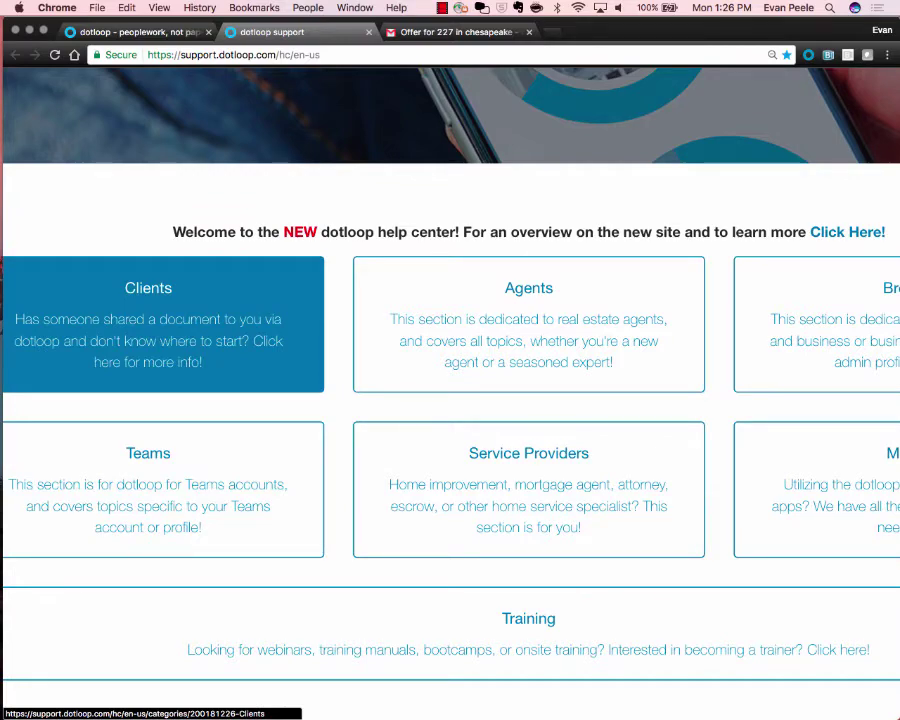
{"action": "scroll", "coordinate": [160, 380], "scroll_direction": "down", "scroll_amount": 4}
{"action": "scroll", "coordinate": [450, 415], "scroll_direction": "right", "scroll_amount": 3}
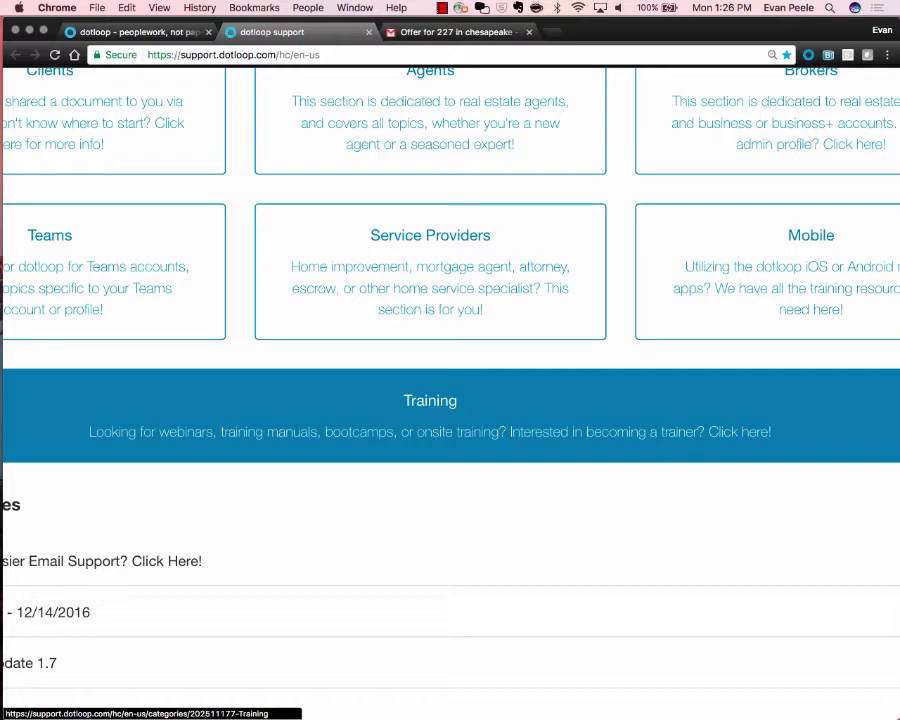
Browse the support home page's Clients, Agents, Brokers, Teams, Mobile and Training sections.
{"action": "scroll", "coordinate": [490, 430], "scroll_direction": "down", "scroll_amount": 3}
{"action": "scroll", "coordinate": [490, 430], "scroll_direction": "up", "scroll_amount": 2}
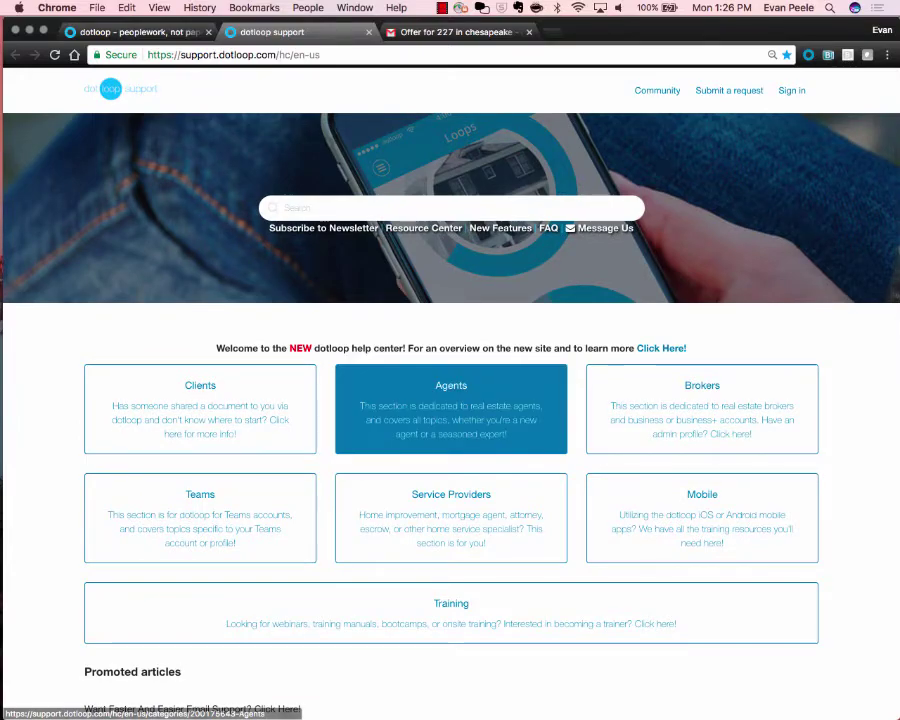
{"action": "scroll", "coordinate": [332, 560], "scroll_direction": "down", "scroll_amount": 3}
{"action": "scroll", "coordinate": [332, 560], "scroll_direction": "up", "scroll_amount": 4}
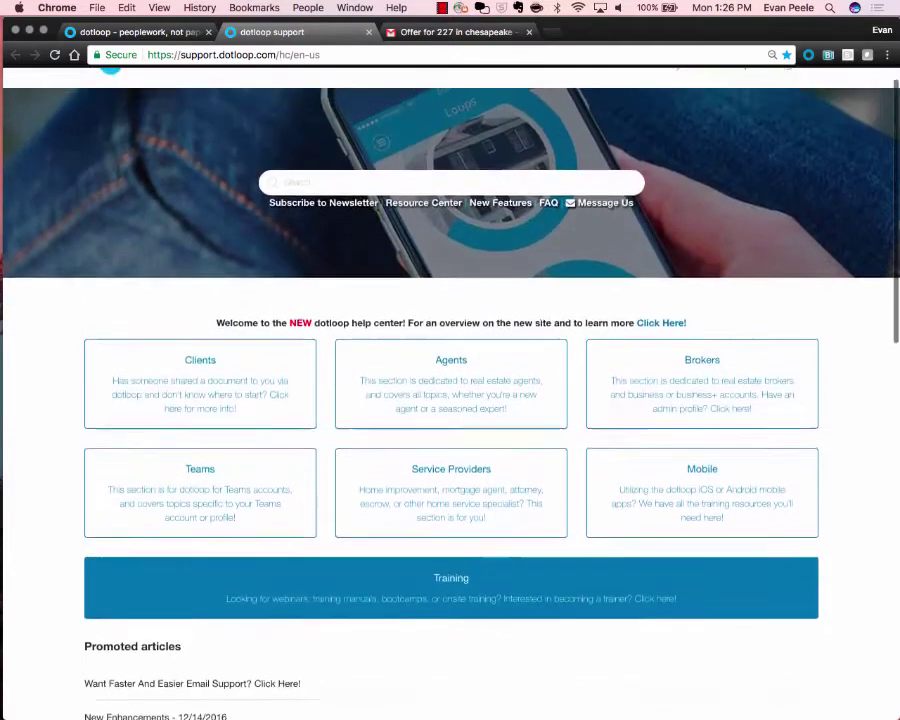
{"action": "scroll", "coordinate": [527, 284], "scroll_direction": "up", "scroll_amount": 2}
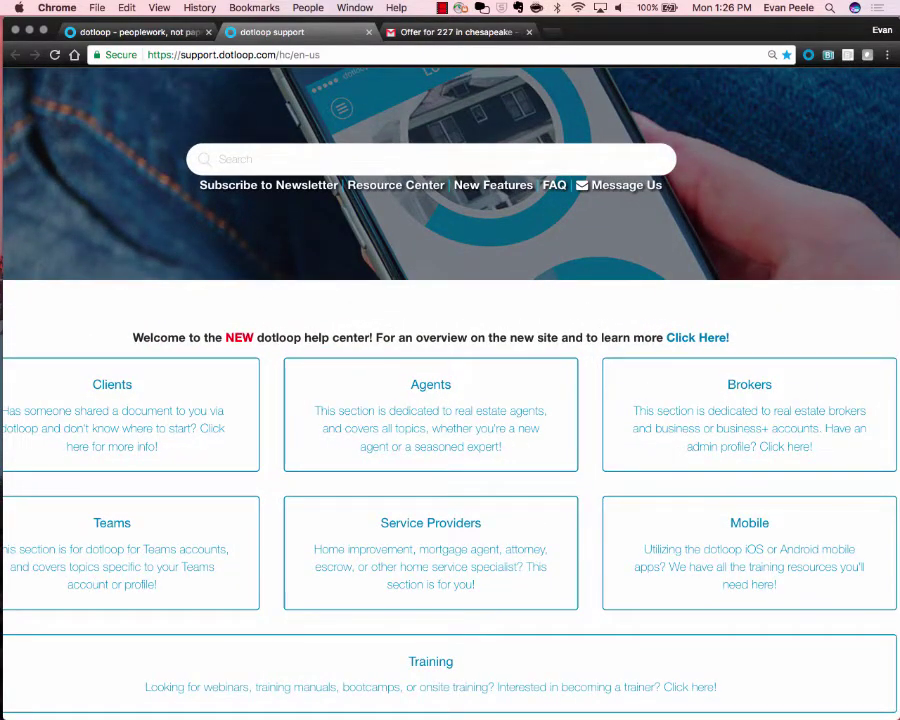
{"action": "scroll", "coordinate": [430, 320], "scroll_direction": "down", "scroll_amount": 2}
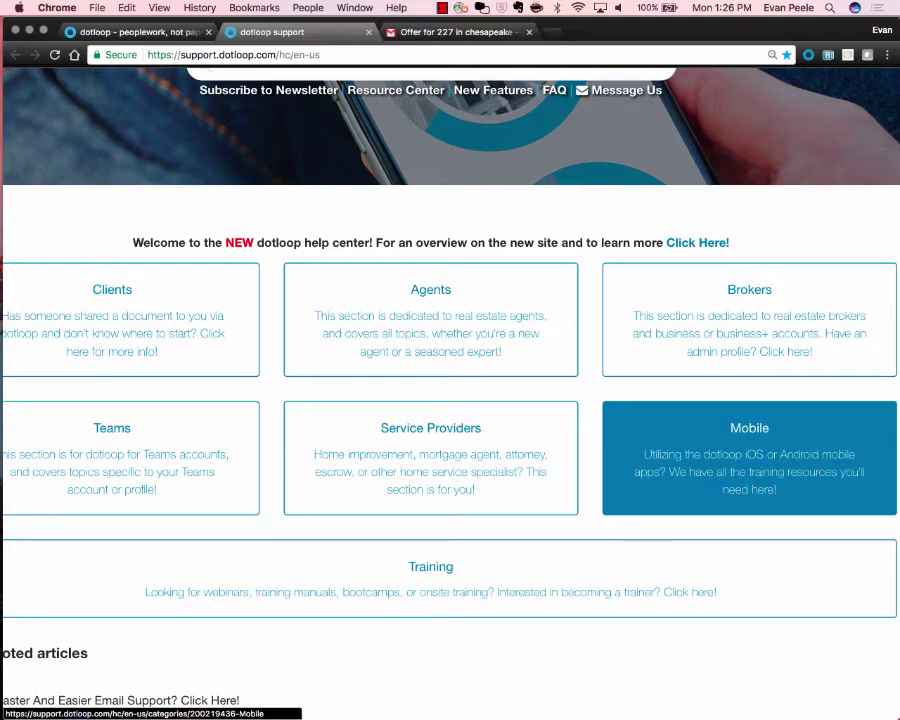
{"action": "scroll", "coordinate": [749, 460], "scroll_direction": "up", "scroll_amount": 3}
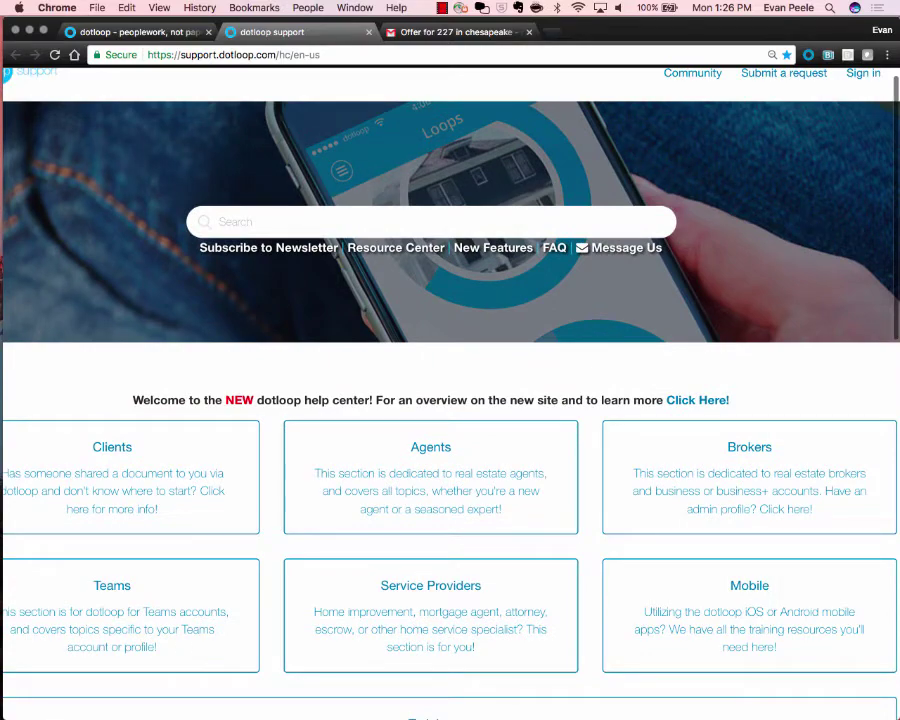
Search the help center for 'how do i sign' and open the Understanding Signing article.
{"action": "left_click", "coordinate": [215, 221]}
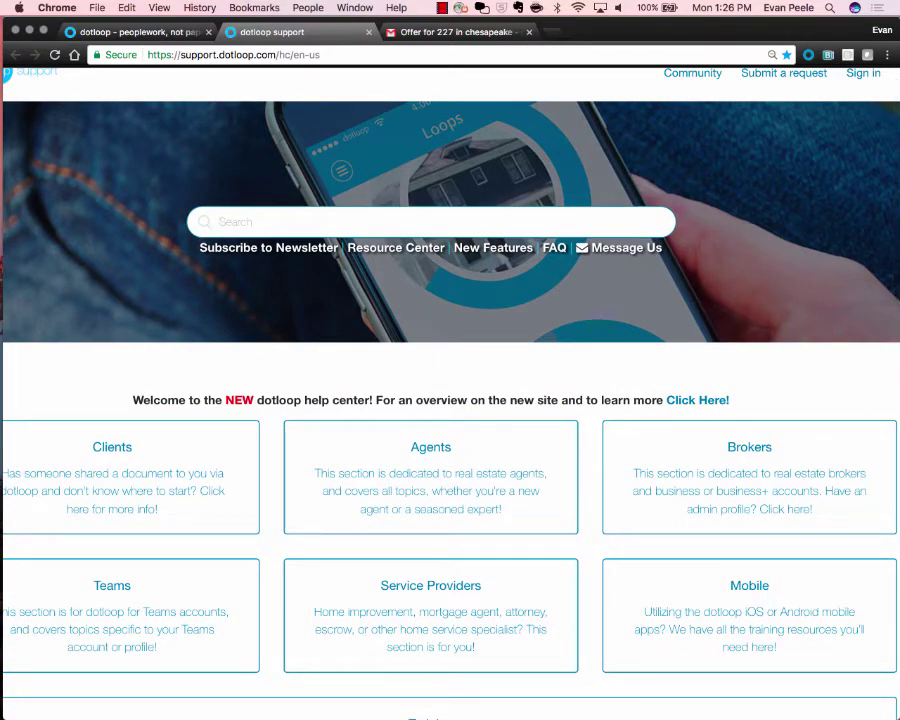
{"action": "type", "text": "how do i sign"}
{"action": "key", "text": "Return"}
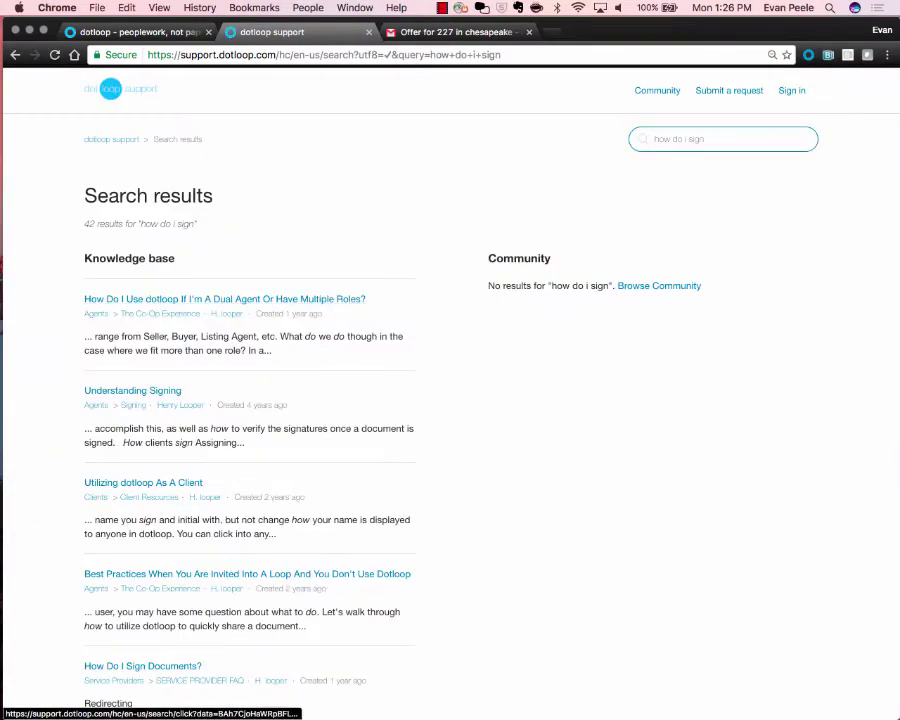
{"action": "left_click", "coordinate": [132, 390]}
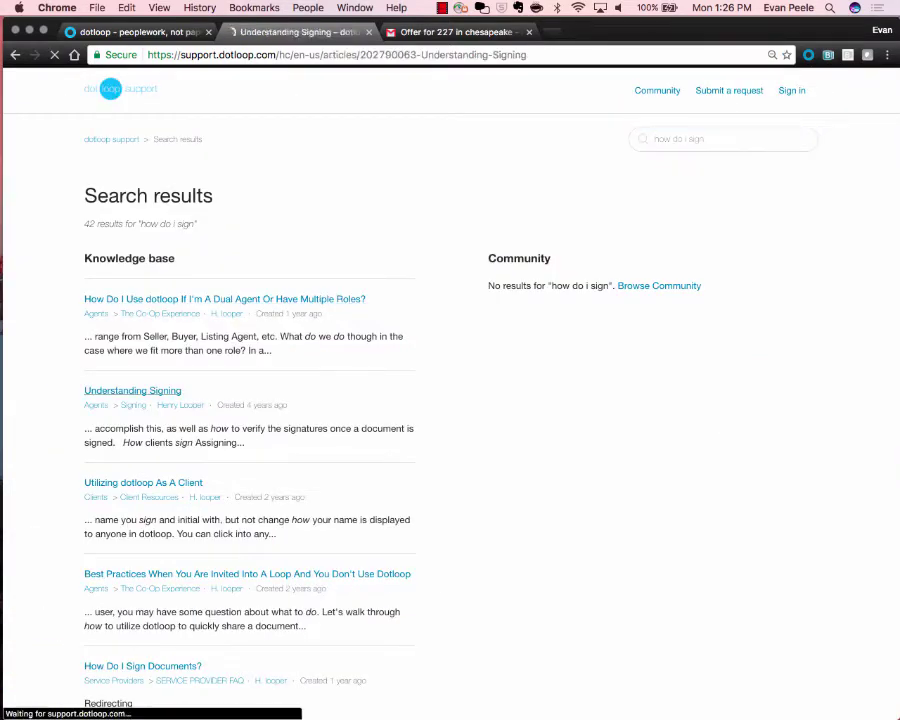
{"action": "scroll", "coordinate": [450, 400], "scroll_direction": "down", "scroll_amount": 5}
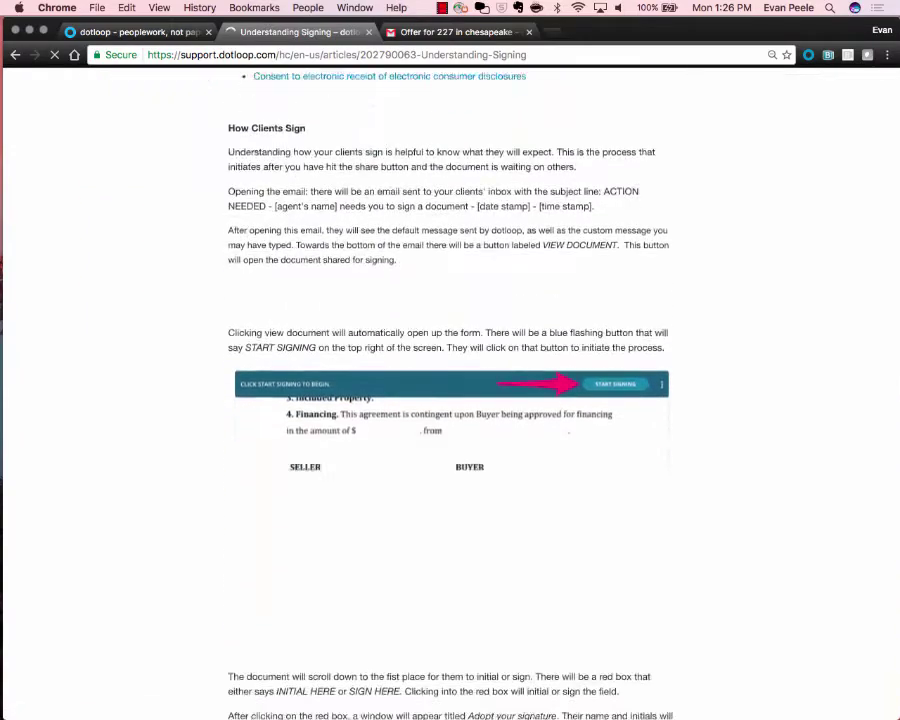
{"action": "scroll", "coordinate": [450, 400], "scroll_direction": "down", "scroll_amount": 4}
{"action": "scroll", "coordinate": [450, 400], "scroll_direction": "up", "scroll_amount": 8}
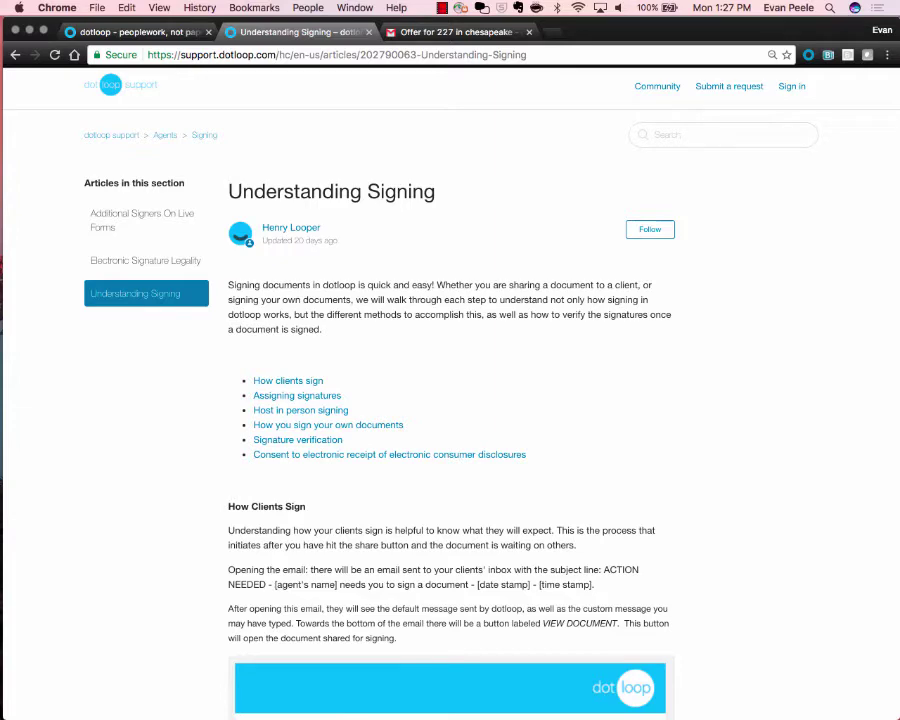
Close the Understanding Signing tab with Cmd+W, returning to the dotloop Loops page.
{"action": "key", "text": "super+w"}
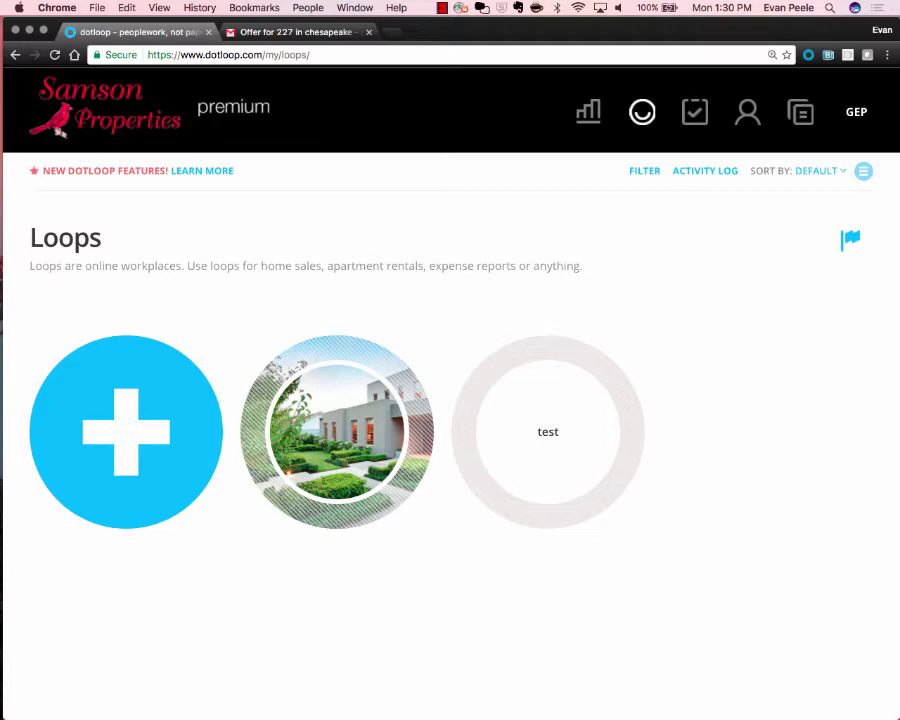
{"action": "scroll", "coordinate": [450, 400], "scroll_direction": "down", "scroll_amount": 3}
{"action": "scroll", "coordinate": [450, 400], "scroll_direction": "up", "scroll_amount": 3}
{"action": "scroll", "coordinate": [119, 281], "scroll_direction": "up", "scroll_amount": 5}
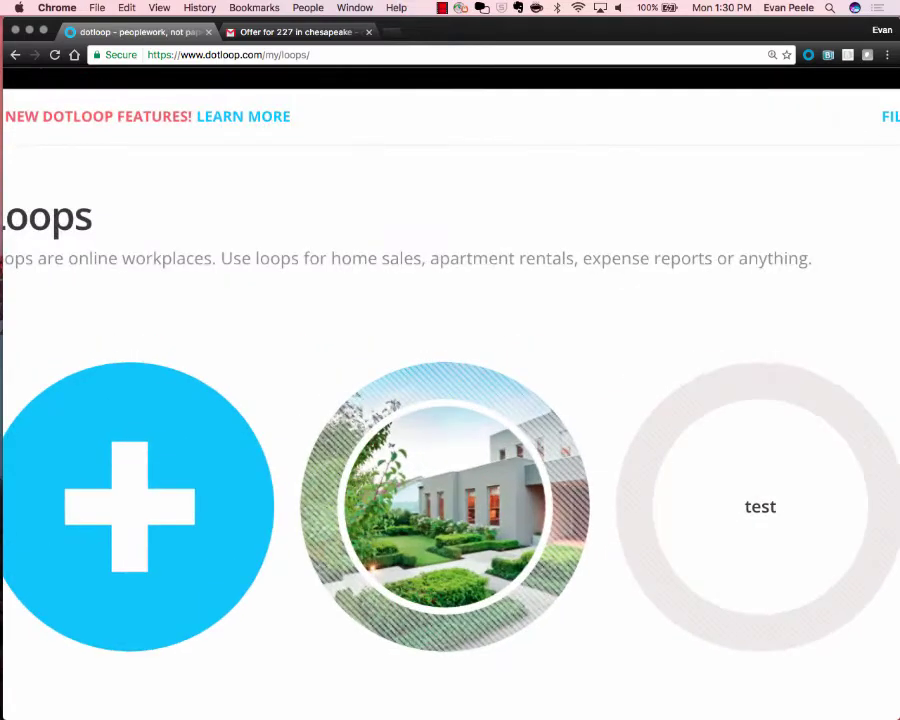
{"action": "scroll", "coordinate": [10, 255], "scroll_direction": "up", "scroll_amount": 5}
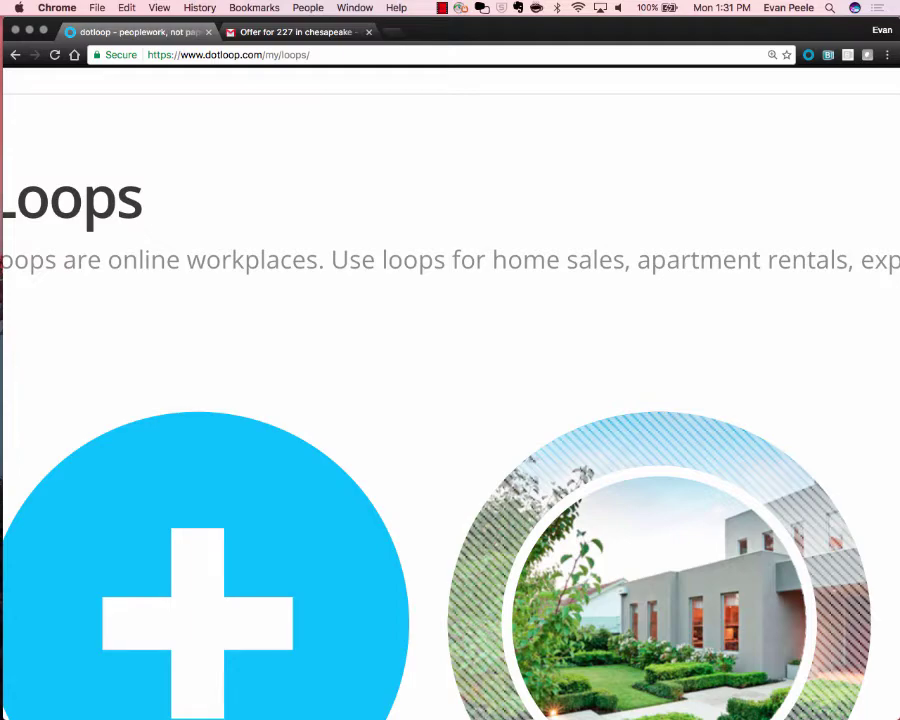
{"action": "scroll", "coordinate": [90, 250], "scroll_direction": "down", "scroll_amount": 5}
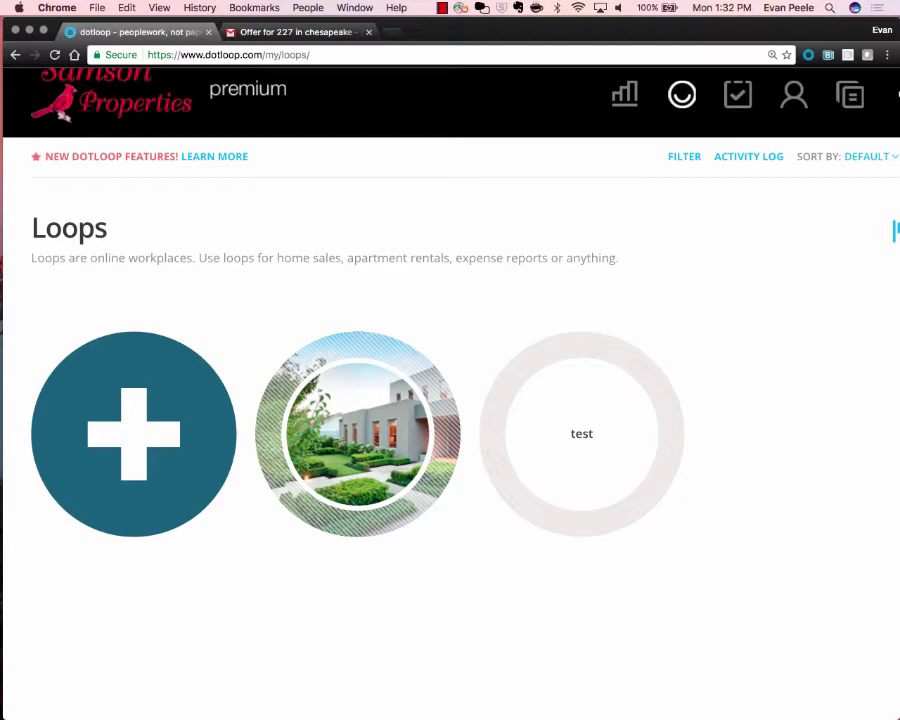
{"action": "left_click", "coordinate": [134, 434]}
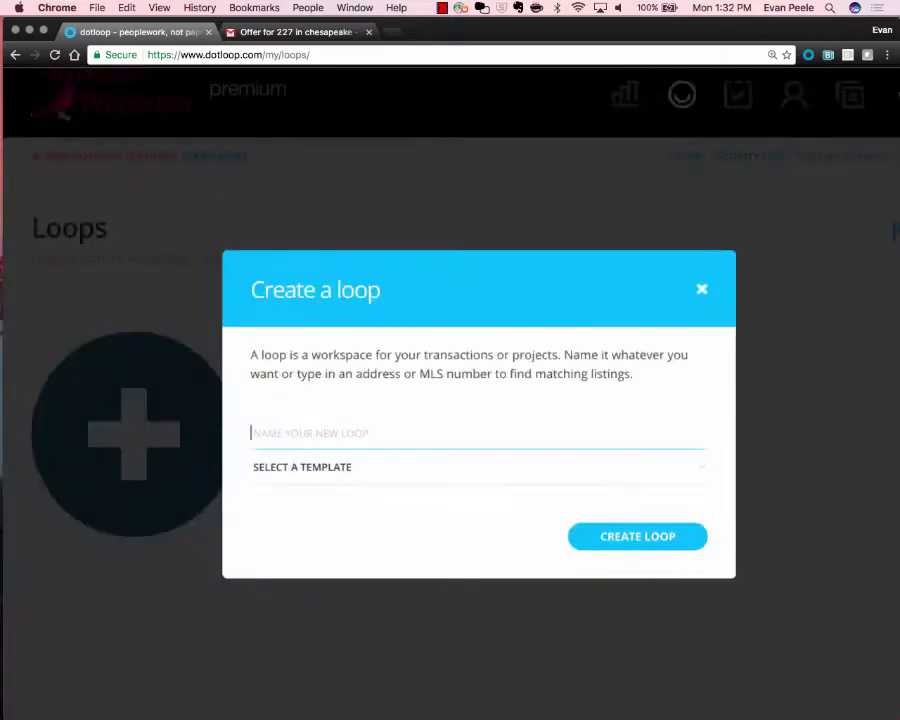
{"action": "scroll", "coordinate": [375, 353], "scroll_direction": "up", "scroll_amount": 5}
{"action": "scroll", "coordinate": [375, 353], "scroll_direction": "right", "scroll_amount": 1}
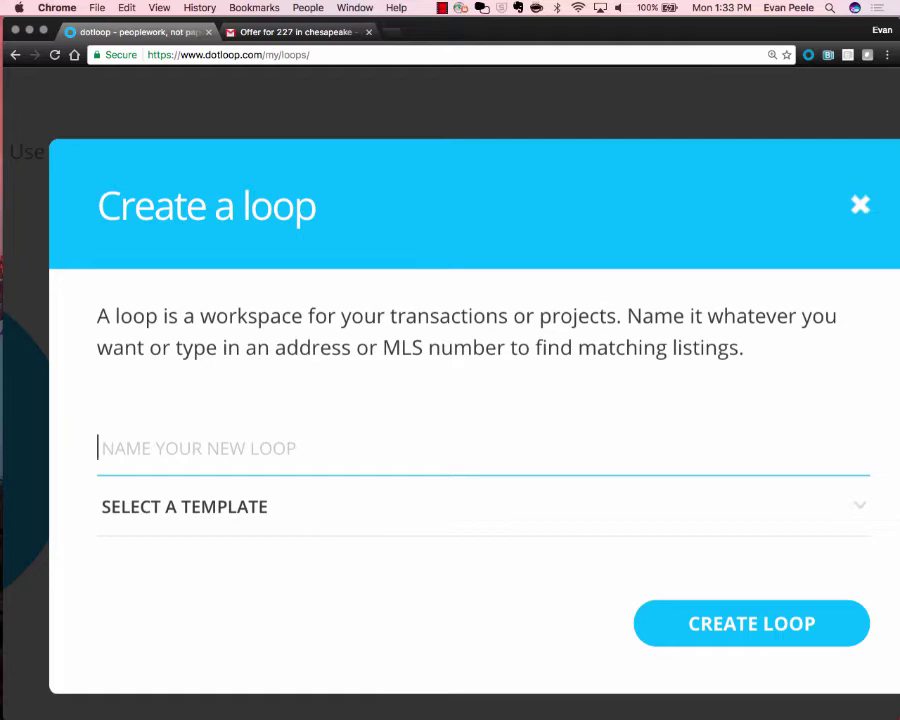
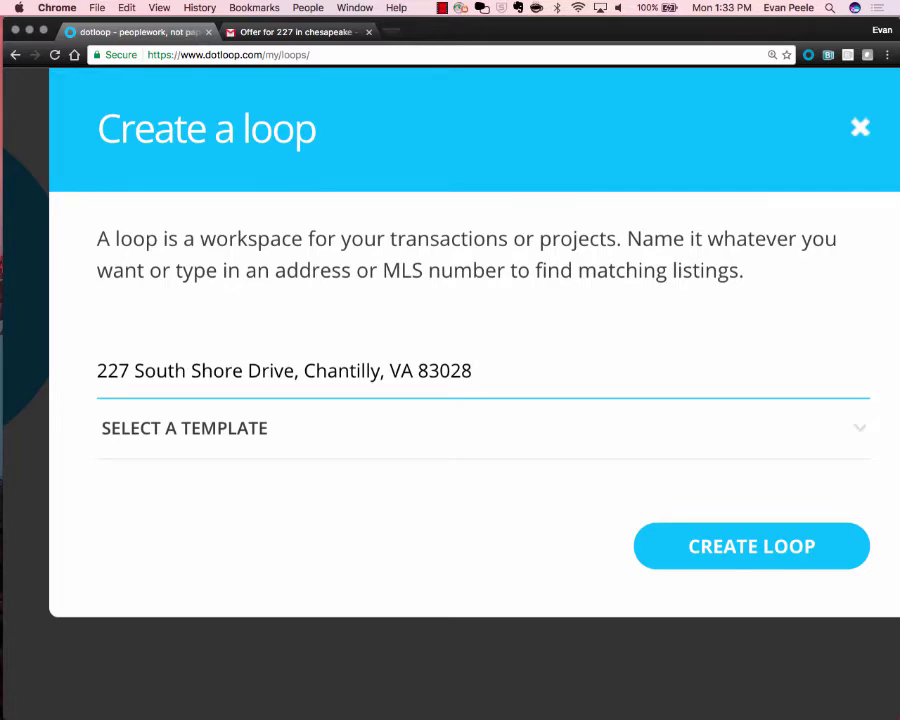
Choose the NVAR RESIDENTIAL LISTING template for the new loop.
{"action": "key", "text": "Tab"}
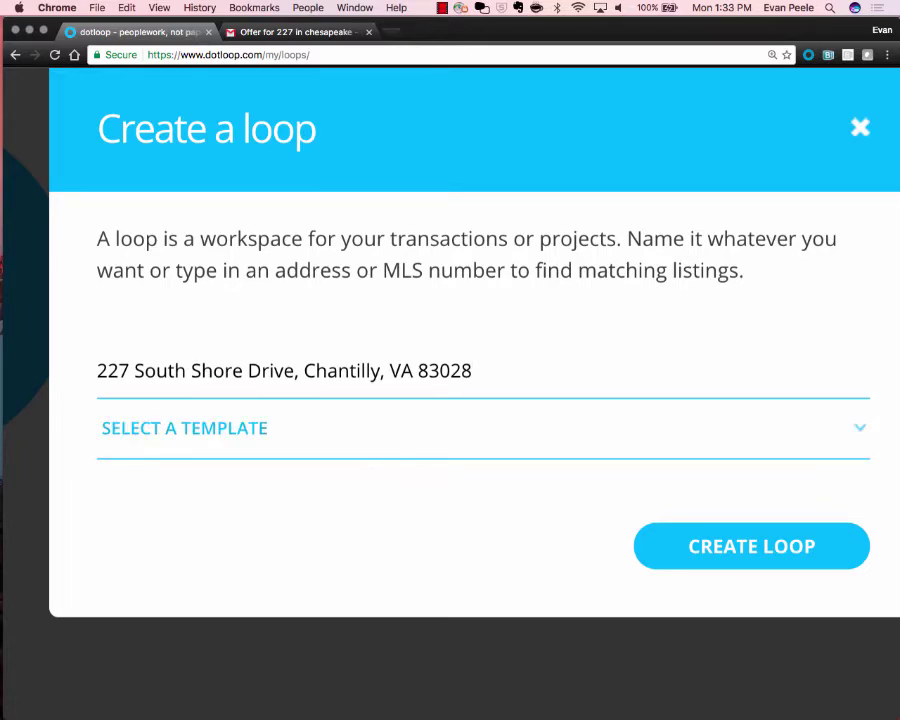
{"action": "key", "text": "space"}
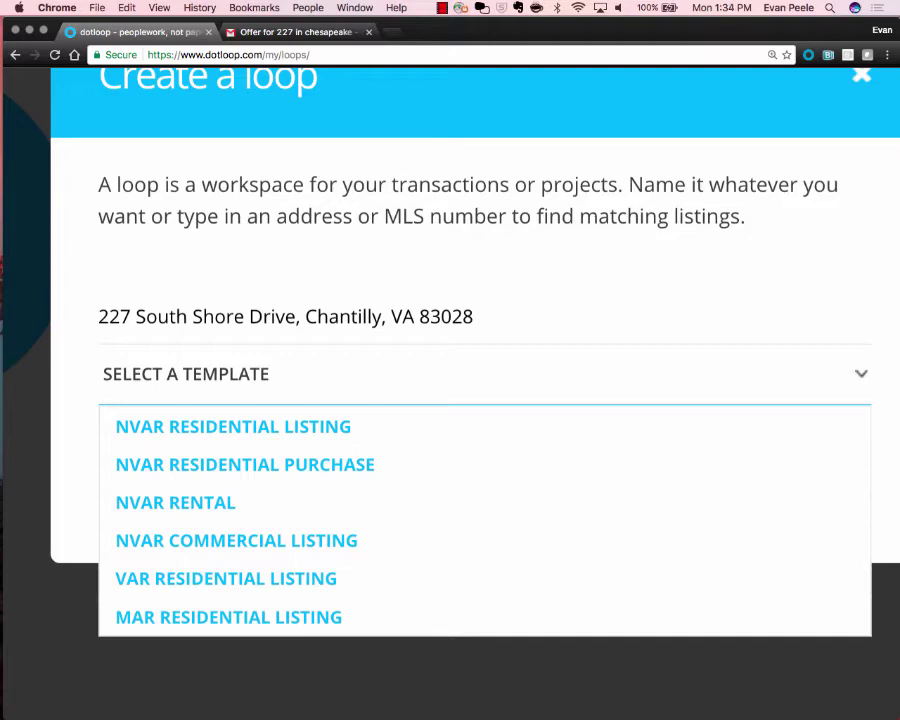
{"action": "key", "text": "Down"}
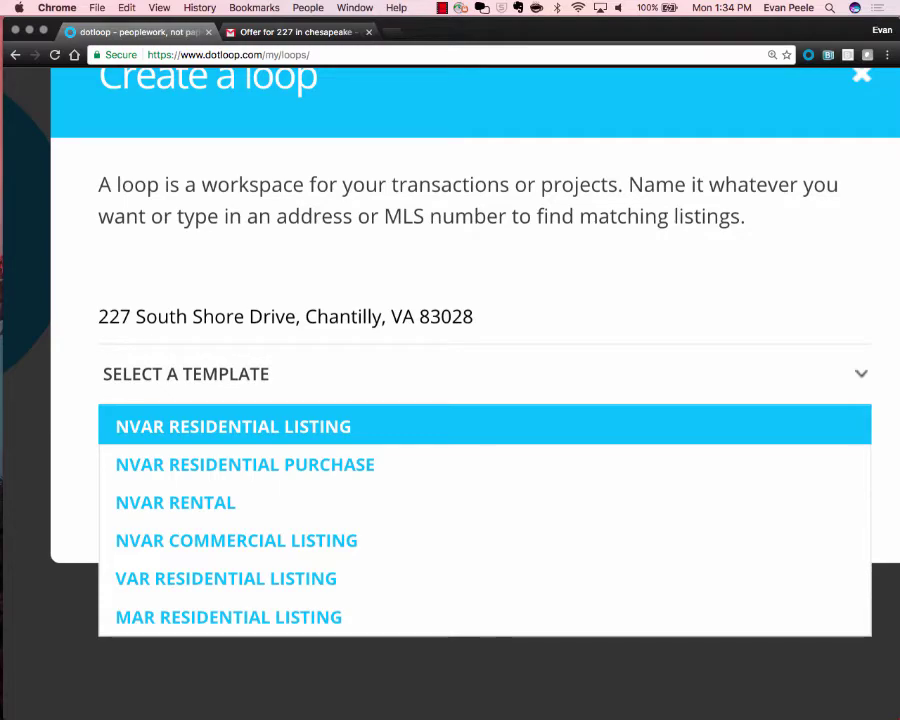
{"action": "key", "text": "Return"}
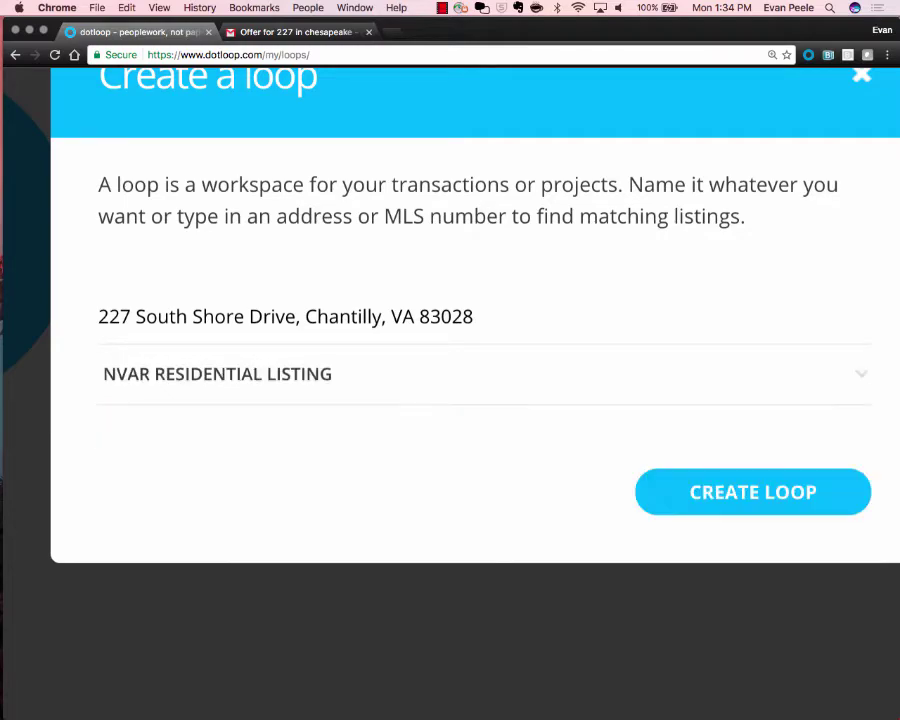
{"action": "scroll", "coordinate": [485, 394], "scroll_direction": "down", "scroll_amount": 1}
Create the loop and review its Listing Documents, People and Tasks sections.
{"action": "left_click", "coordinate": [687, 496]}
{"action": "scroll", "coordinate": [687, 496], "scroll_direction": "down", "scroll_amount": 4}
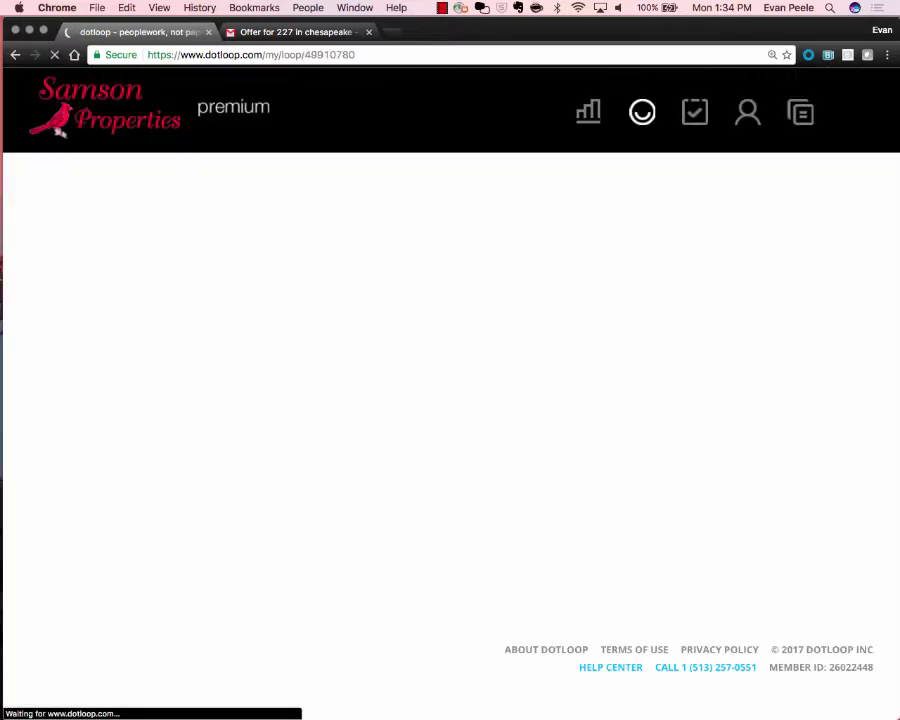
{"action": "scroll", "coordinate": [548, 338], "scroll_direction": "down", "scroll_amount": 3}
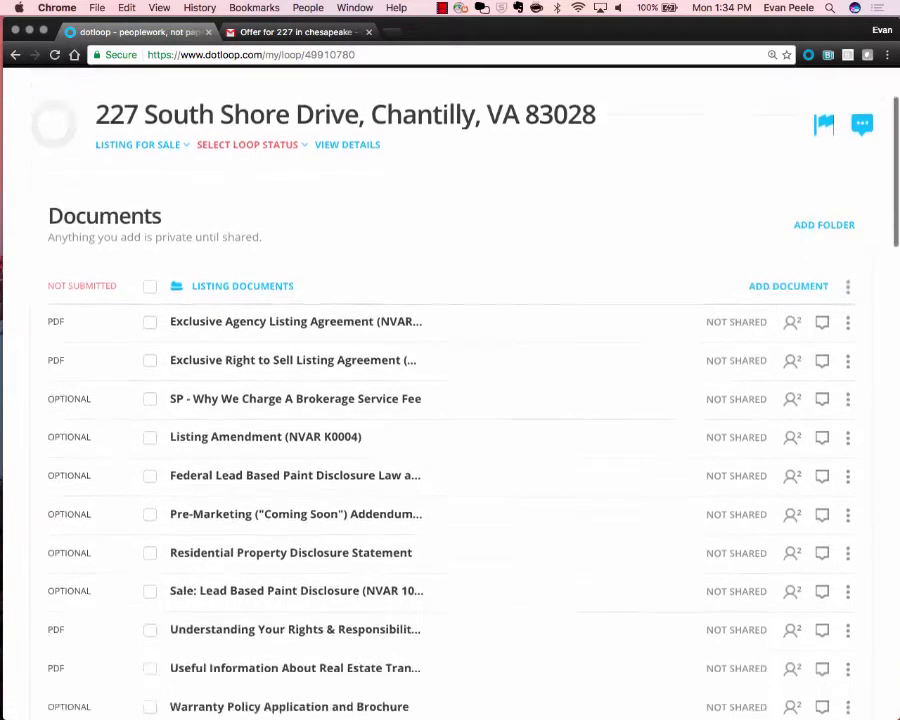
{"action": "scroll", "coordinate": [380, 265], "scroll_direction": "down", "scroll_amount": 2}
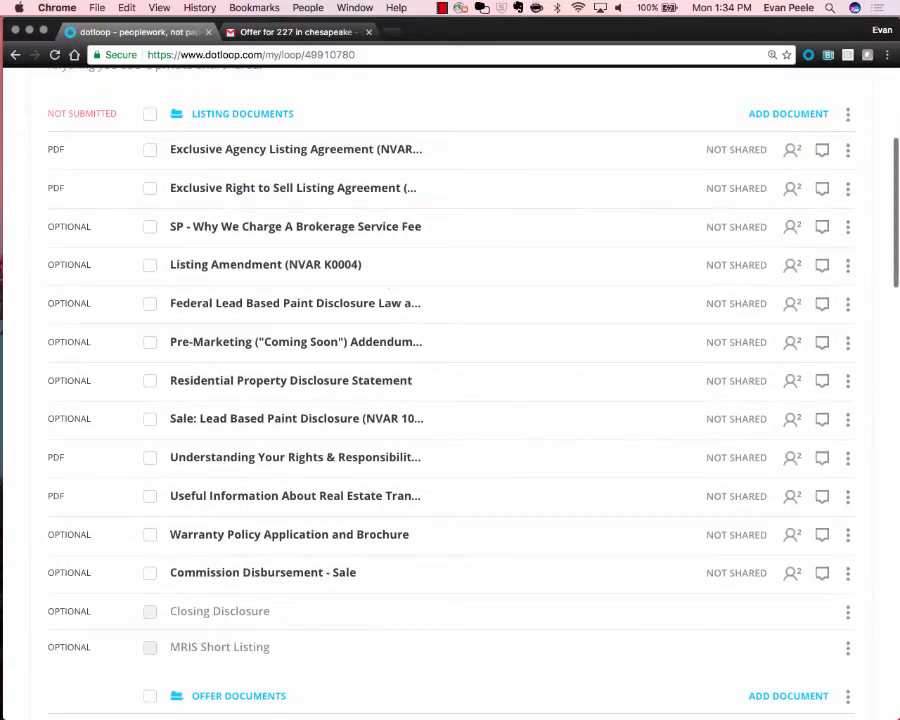
{"action": "scroll", "coordinate": [370, 325], "scroll_direction": "down", "scroll_amount": 4}
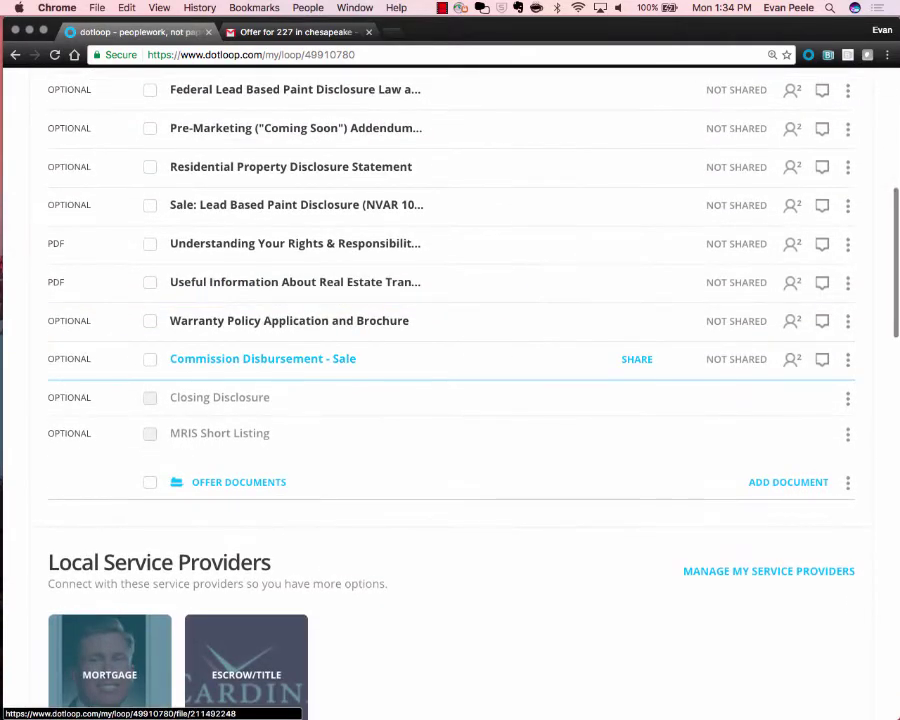
{"action": "scroll", "coordinate": [245, 317], "scroll_direction": "down", "scroll_amount": 5}
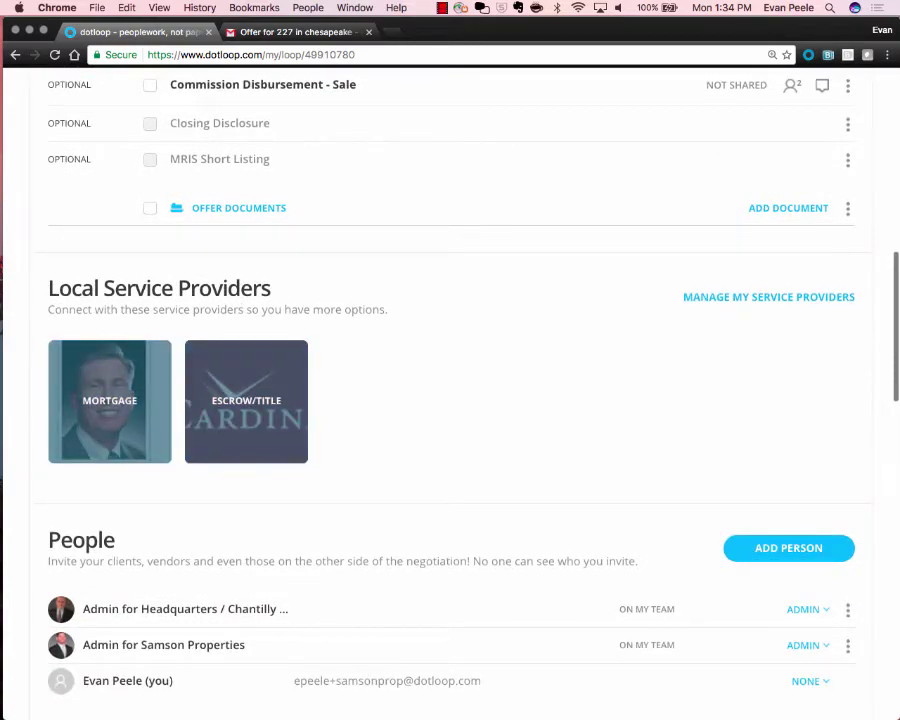
{"action": "scroll", "coordinate": [450, 400], "scroll_direction": "down", "scroll_amount": 5}
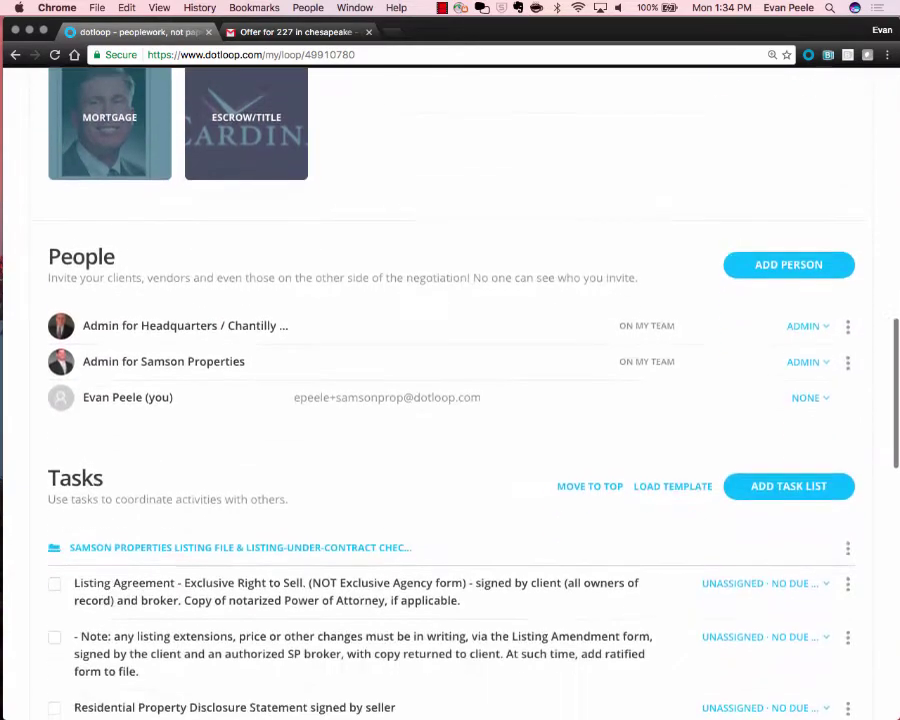
{"action": "scroll", "coordinate": [450, 400], "scroll_direction": "down", "scroll_amount": 6}
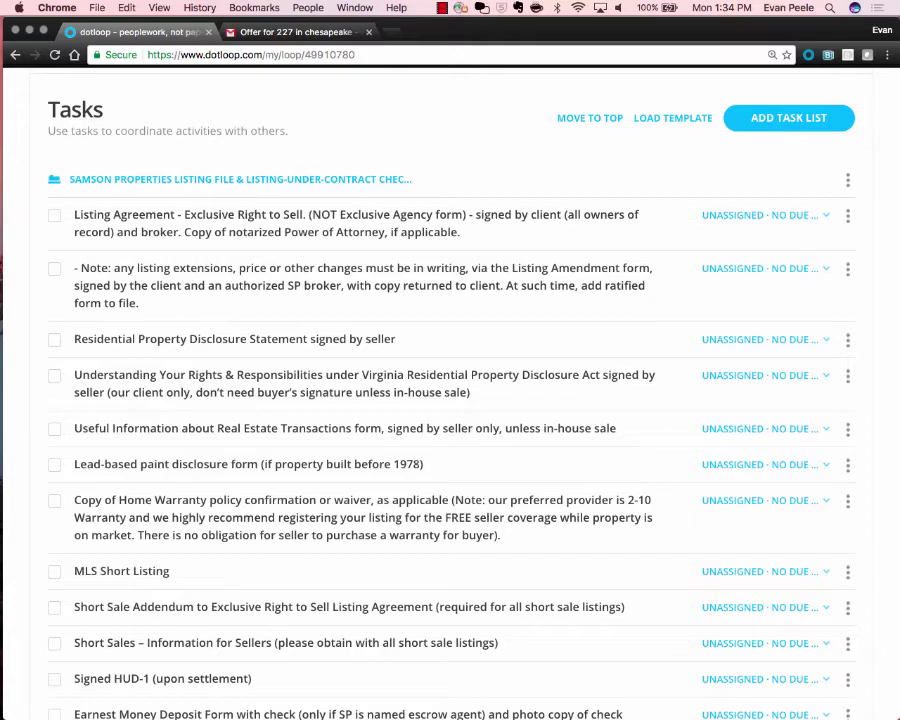
{"action": "scroll", "coordinate": [450, 400], "scroll_direction": "up", "scroll_amount": 10}
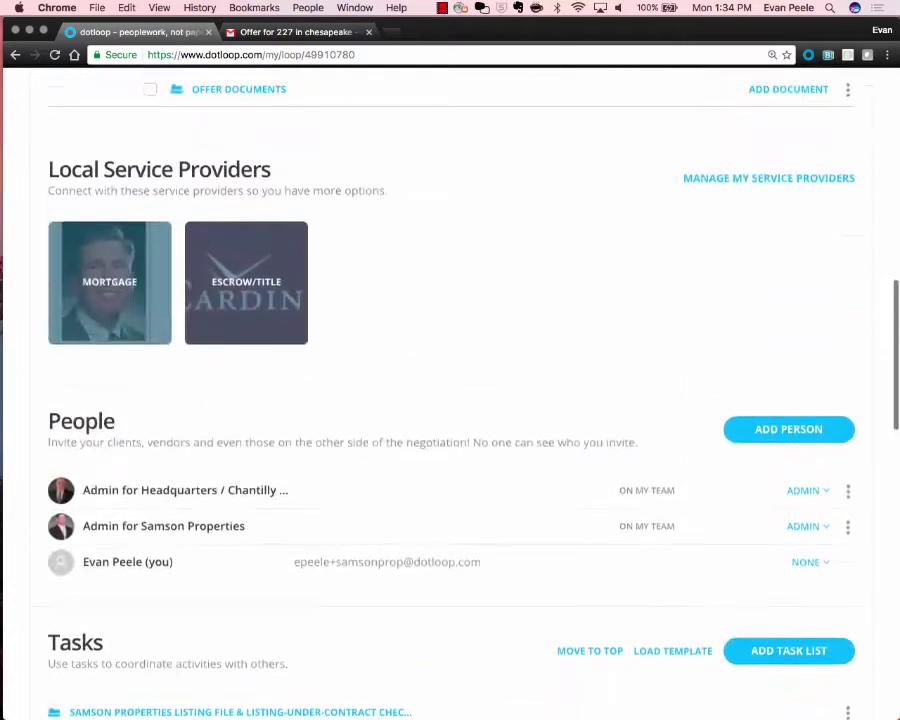
{"action": "scroll", "coordinate": [300, 320], "scroll_direction": "up", "scroll_amount": 5}
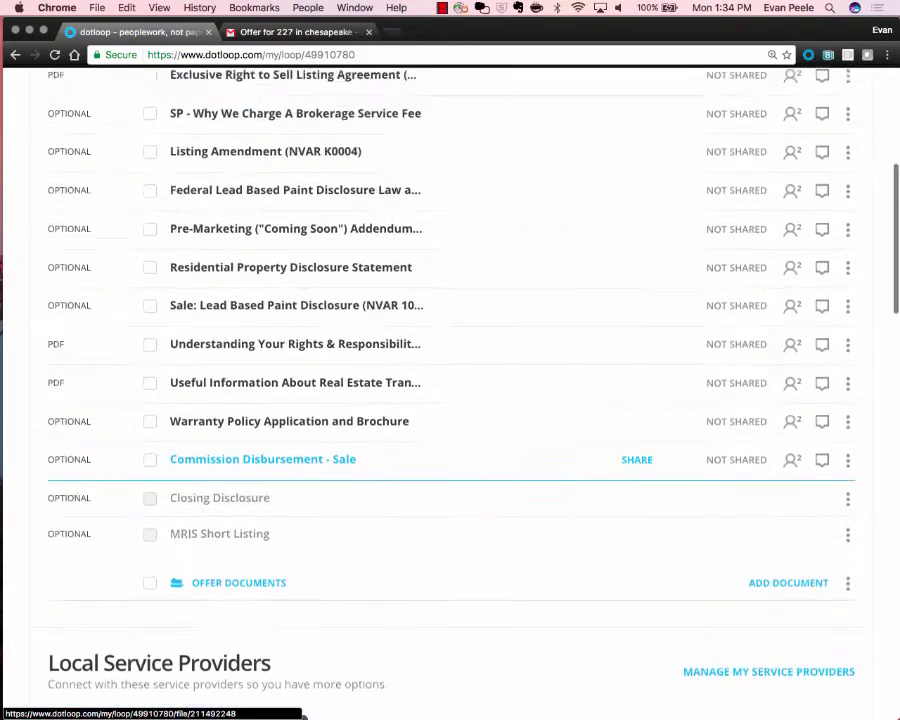
{"action": "scroll", "coordinate": [285, 320], "scroll_direction": "up", "scroll_amount": 8}
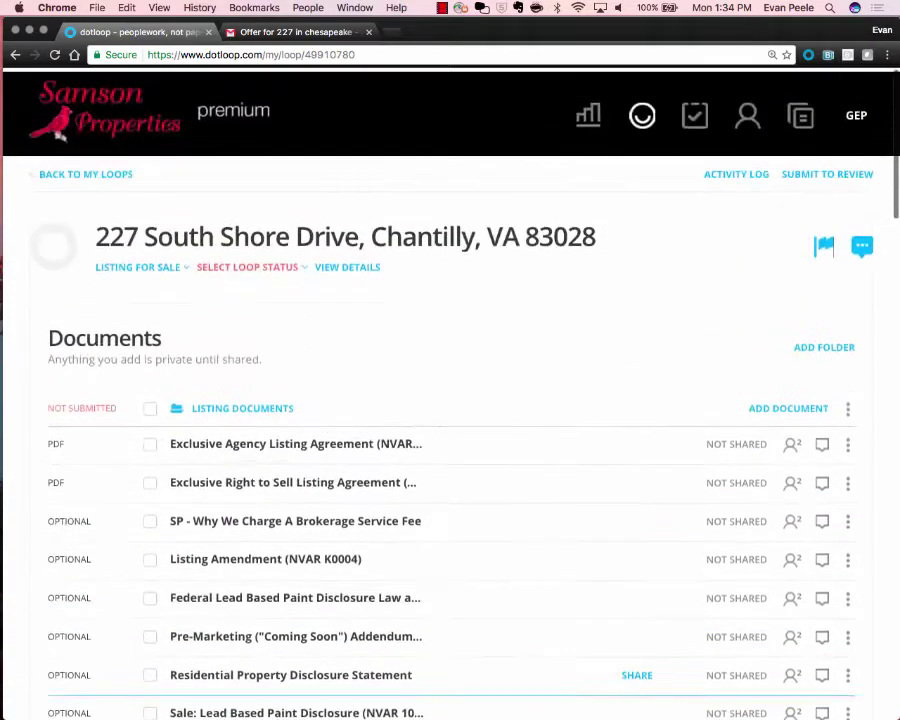
{"action": "scroll", "coordinate": [285, 335], "scroll_direction": "down", "scroll_amount": 1}
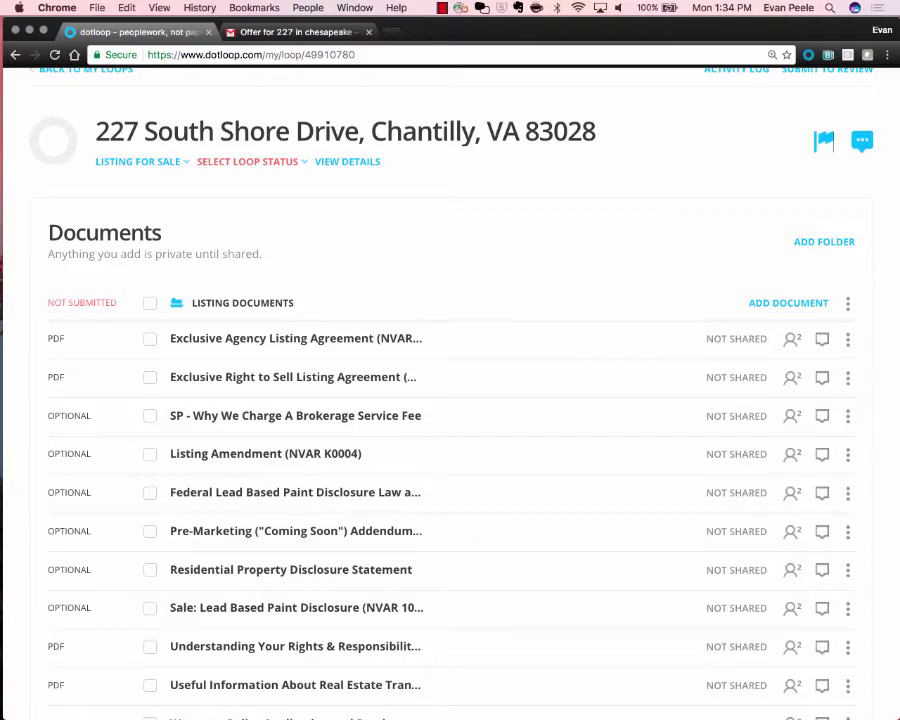
{"action": "scroll", "coordinate": [225, 303], "scroll_direction": "up", "scroll_amount": 4}
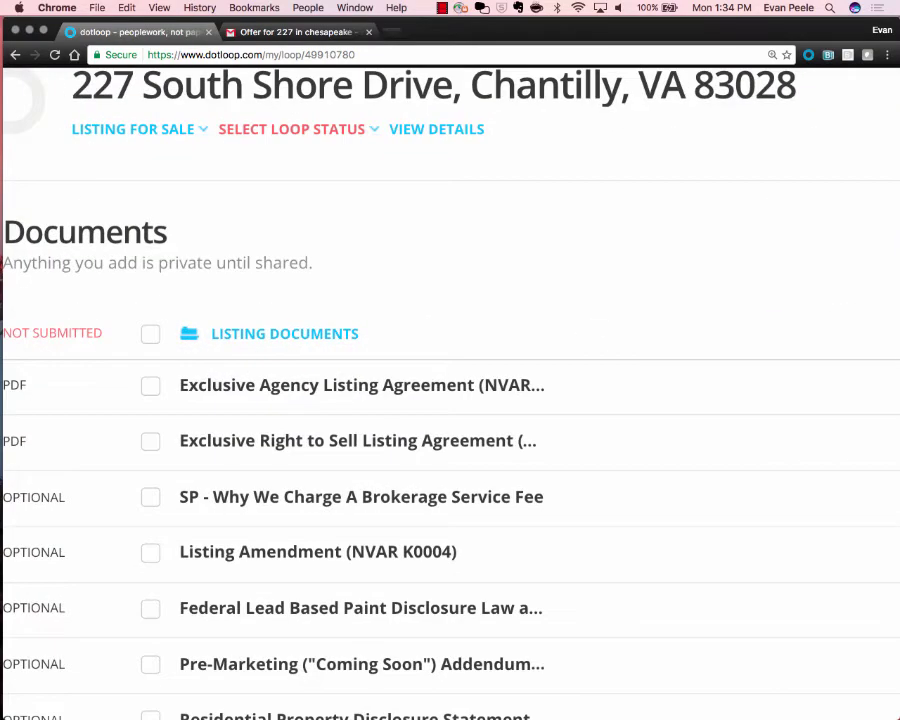
{"action": "scroll", "coordinate": [450, 400], "scroll_direction": "down", "scroll_amount": 2}
{"action": "scroll", "coordinate": [450, 400], "scroll_direction": "up", "scroll_amount": 4}
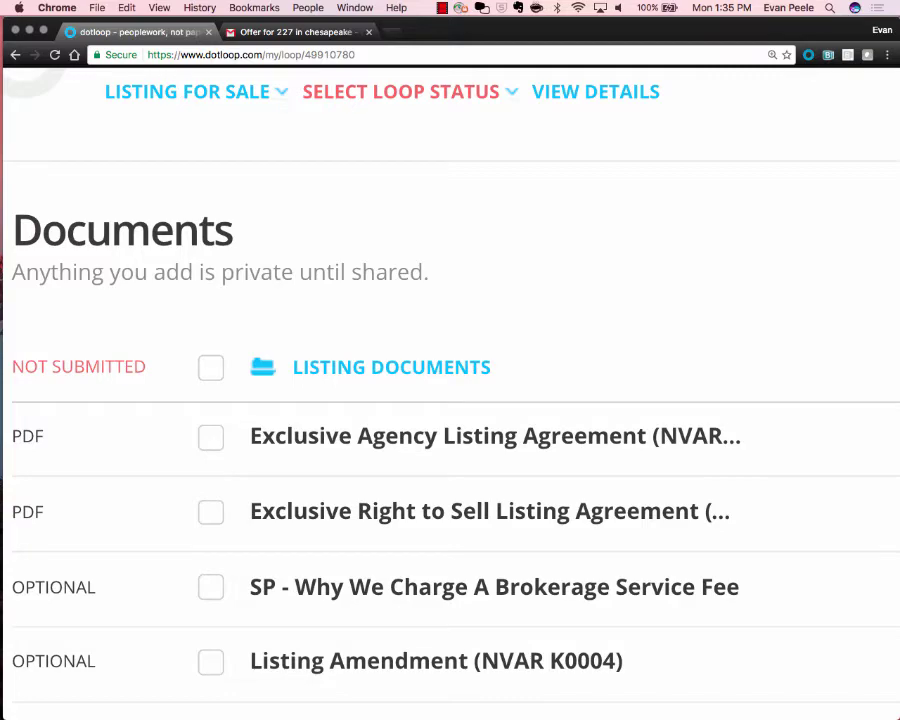
{"action": "scroll", "coordinate": [450, 236], "scroll_direction": "down", "scroll_amount": 5}
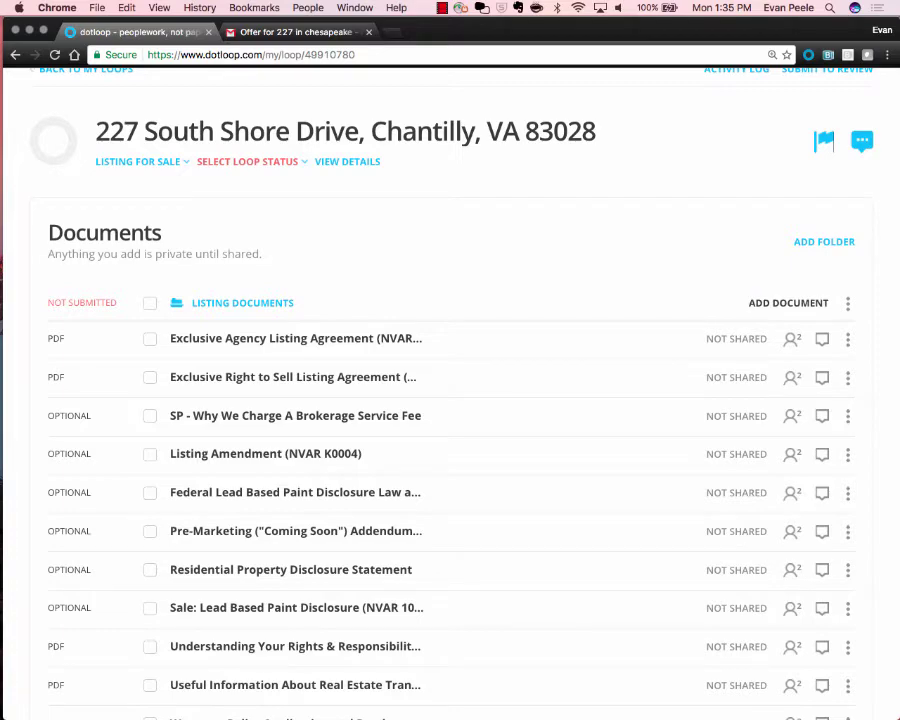
Bring up Listing Documents' add-document options and choose to add from Templates.
{"action": "left_click", "coordinate": [788, 302]}
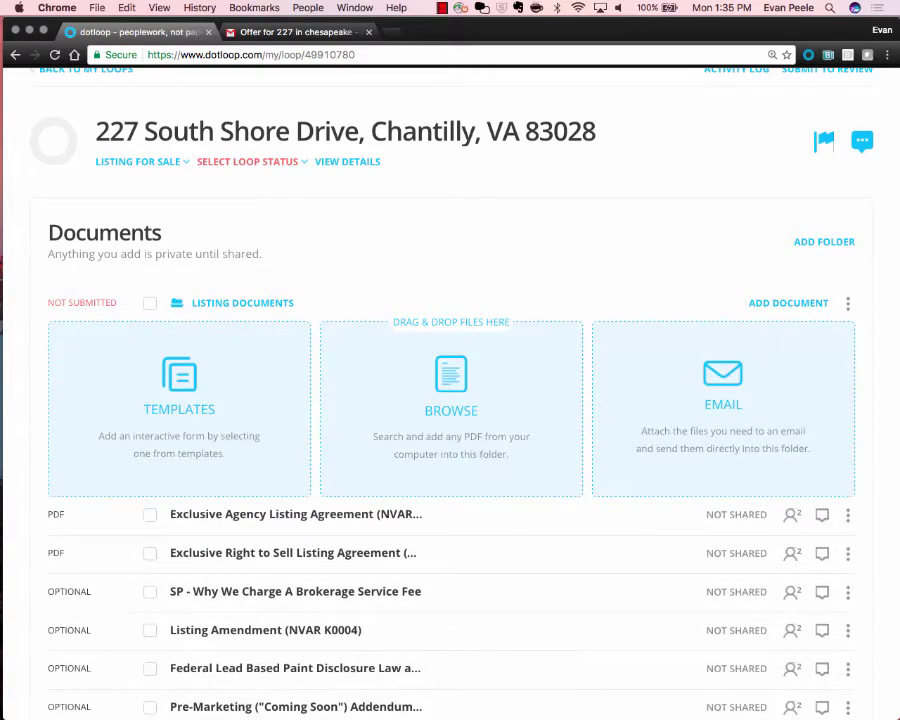
{"action": "scroll", "coordinate": [788, 302], "scroll_direction": "down", "scroll_amount": 2}
{"action": "scroll", "coordinate": [539, 225], "scroll_direction": "up", "scroll_amount": 2}
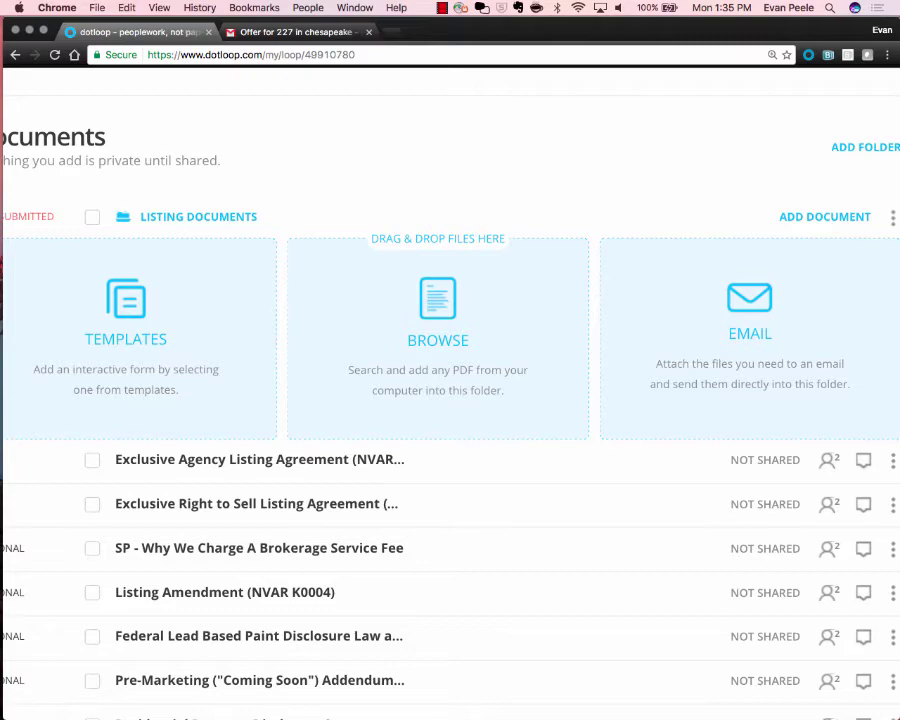
{"action": "left_click", "coordinate": [126, 339]}
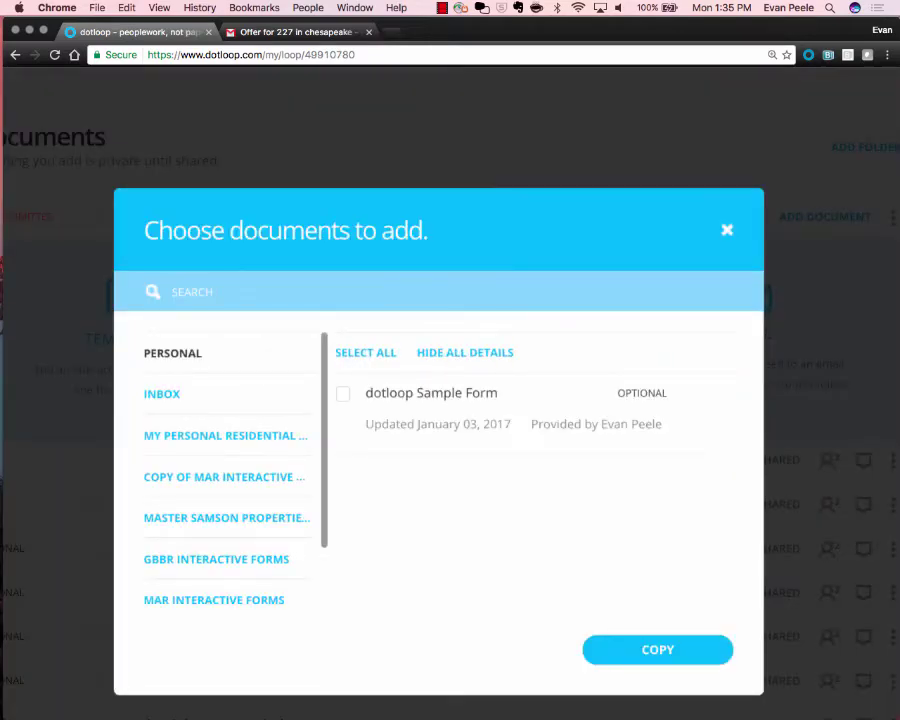
Browse the brokerage master template folder, search 'adden', then dismiss the picker without adding.
{"action": "scroll", "coordinate": [227, 450], "scroll_direction": "down", "scroll_amount": 3}
{"action": "left_click", "coordinate": [227, 408]}
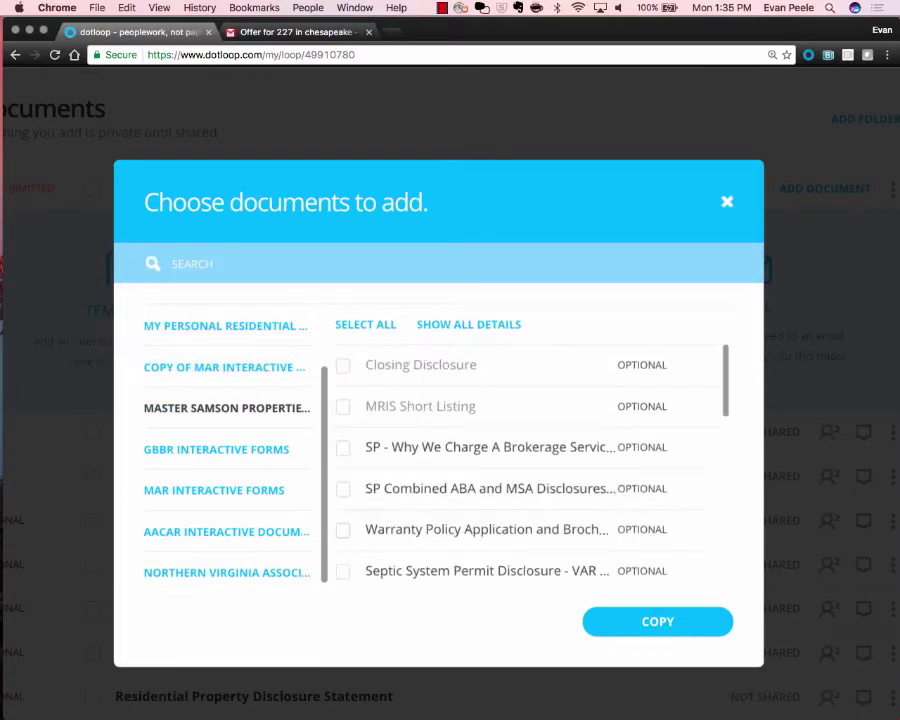
{"action": "scroll", "coordinate": [530, 470], "scroll_direction": "down", "scroll_amount": 10}
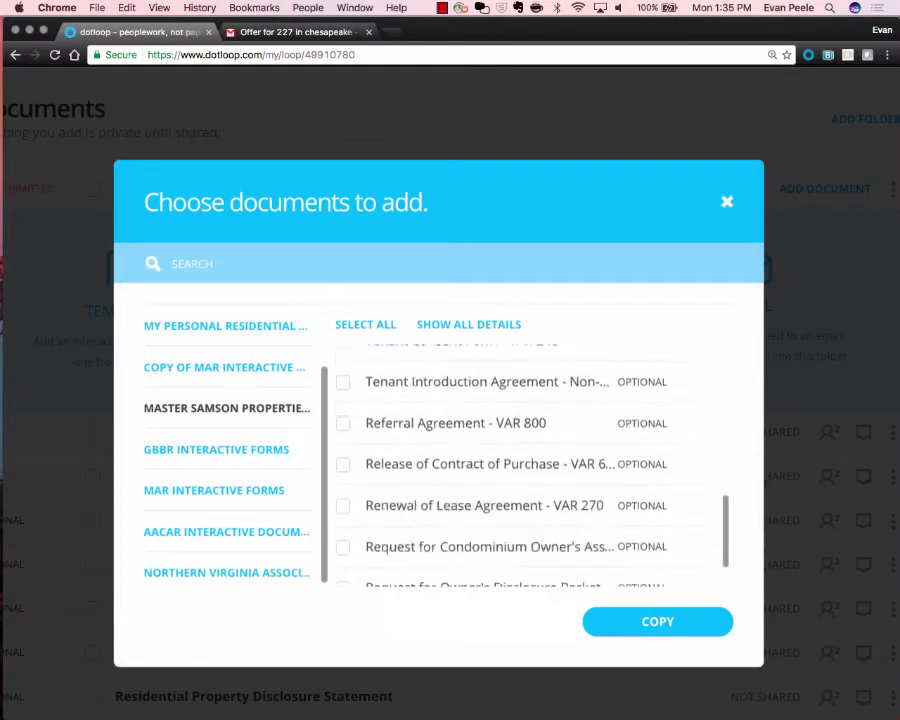
{"action": "scroll", "coordinate": [228, 480], "scroll_direction": "down", "scroll_amount": 2}
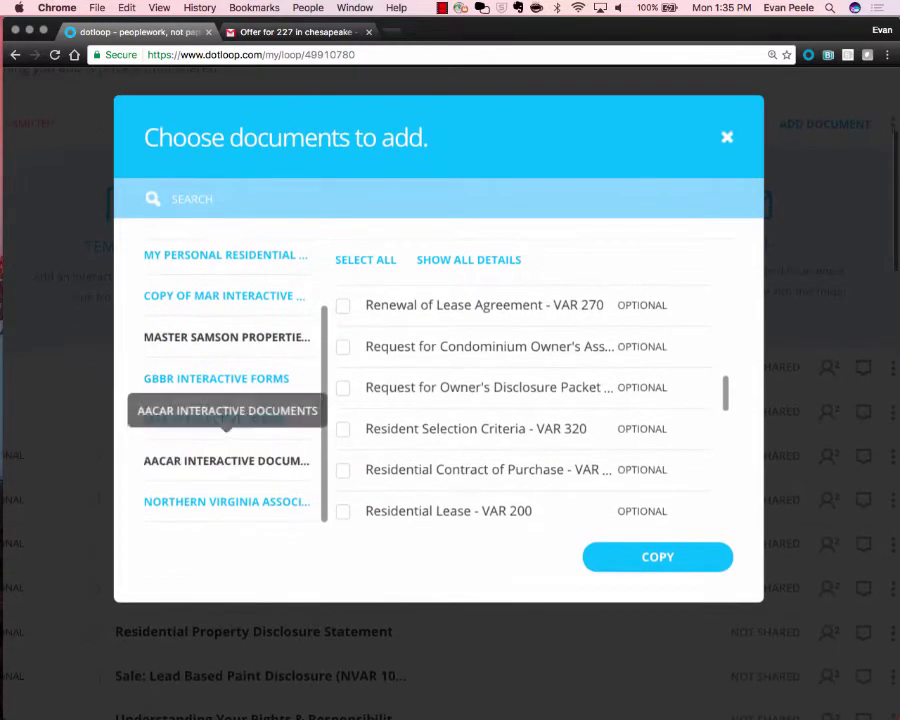
{"action": "scroll", "coordinate": [530, 405], "scroll_direction": "down", "scroll_amount": 8}
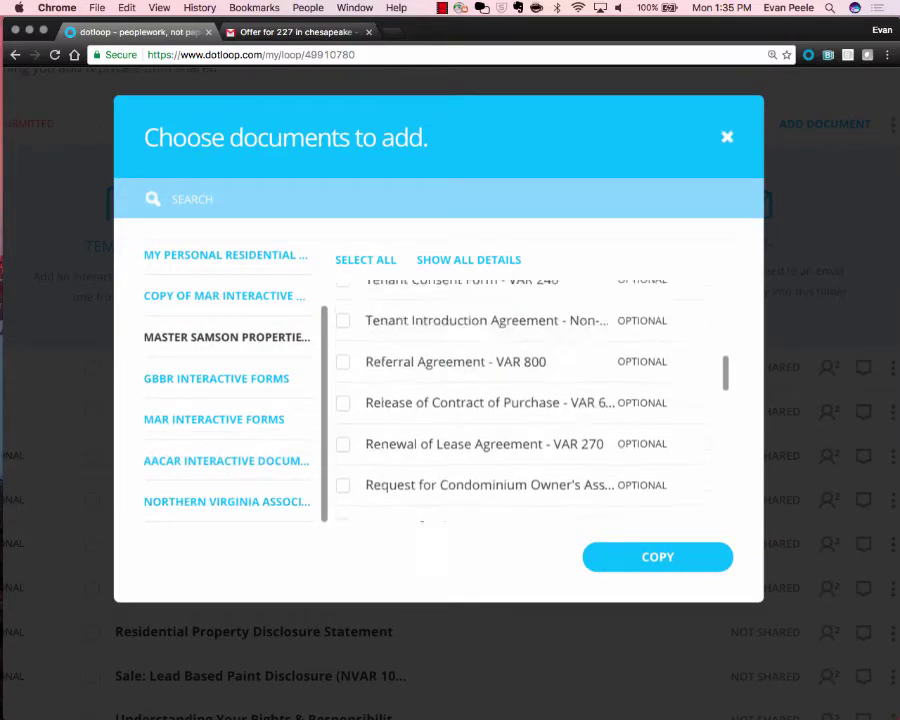
{"action": "left_click", "coordinate": [193, 199]}
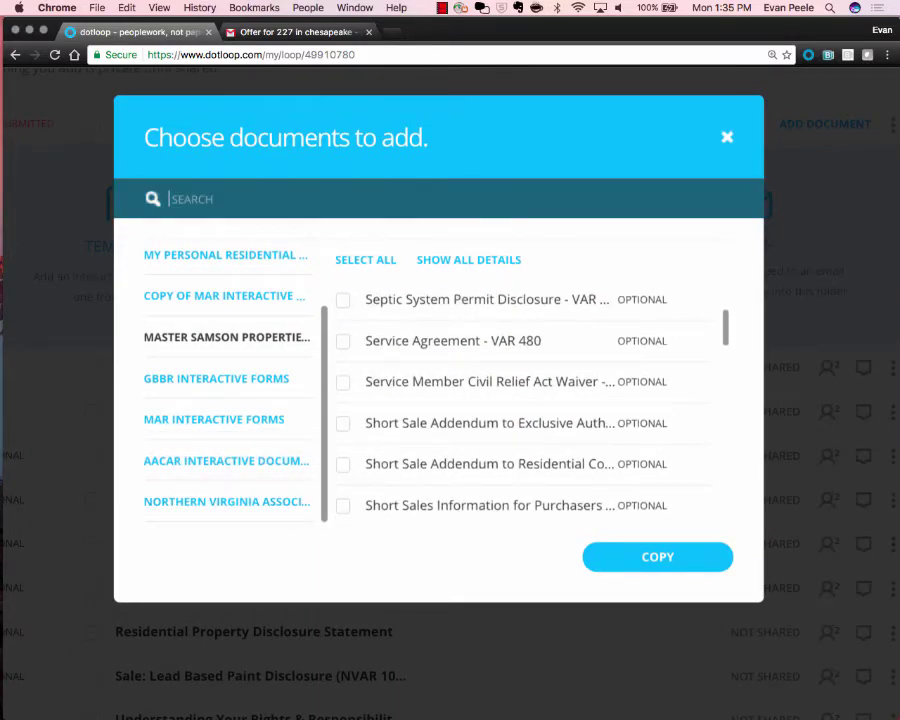
{"action": "type", "text": "adden"}
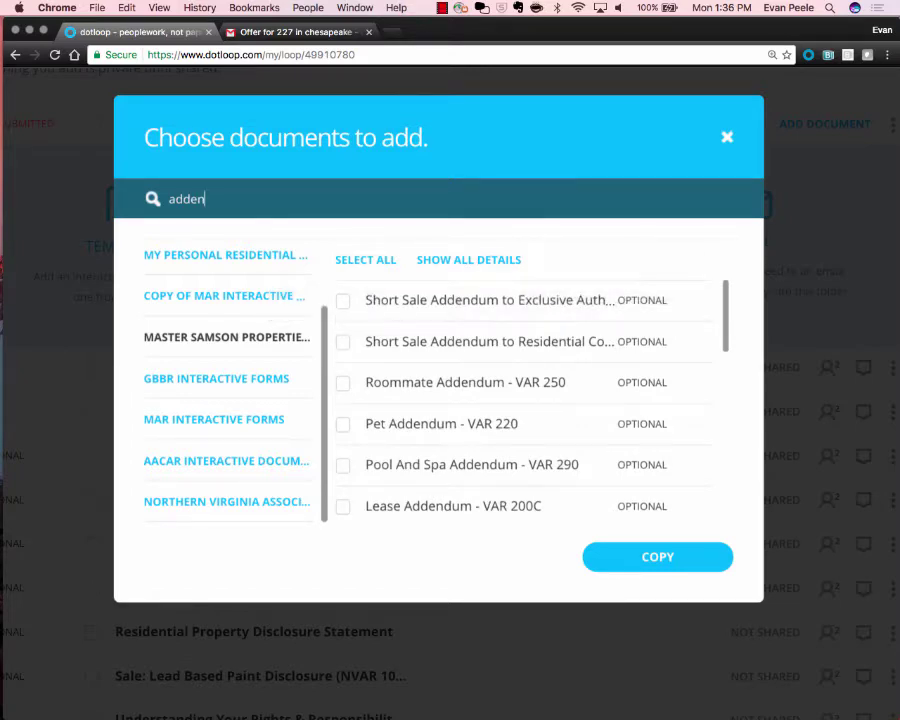
{"action": "key", "text": "Escape"}
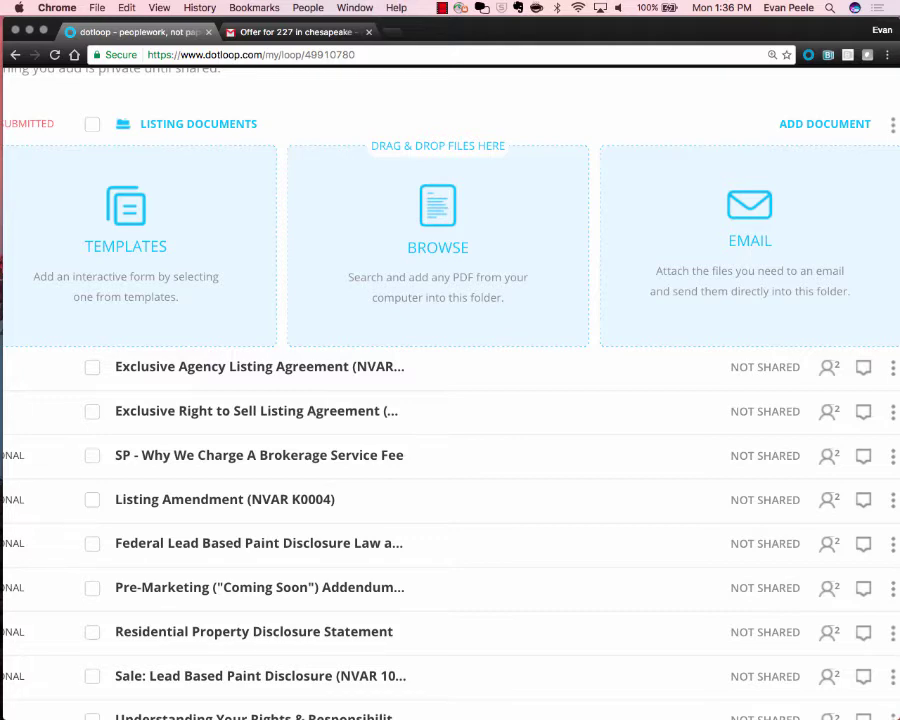
{"action": "left_click", "coordinate": [438, 247]}
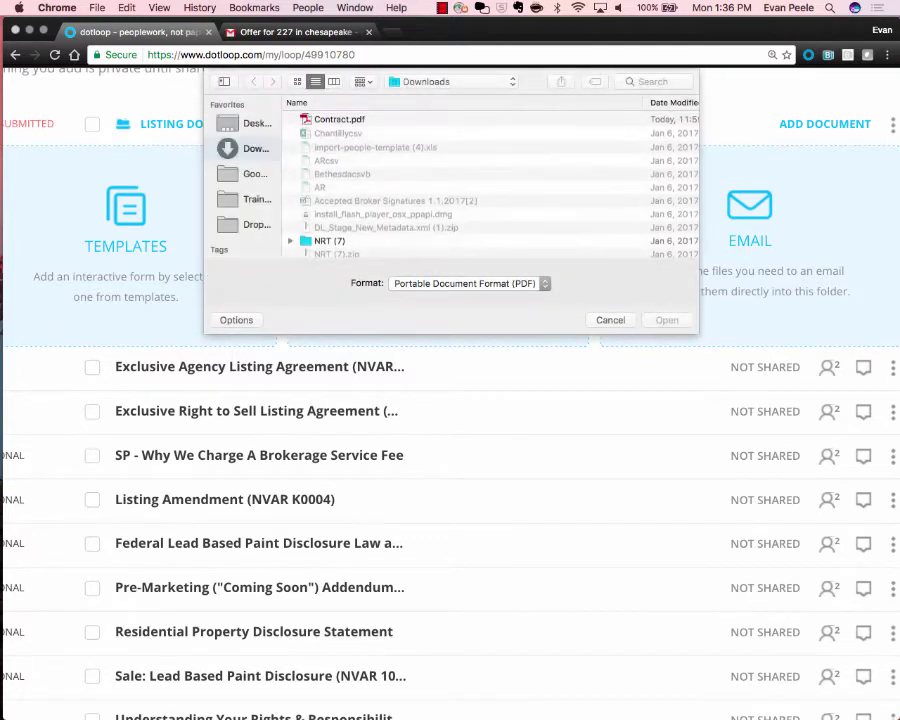
{"action": "left_click", "coordinate": [254, 174]}
{"action": "left_click", "coordinate": [252, 199]}
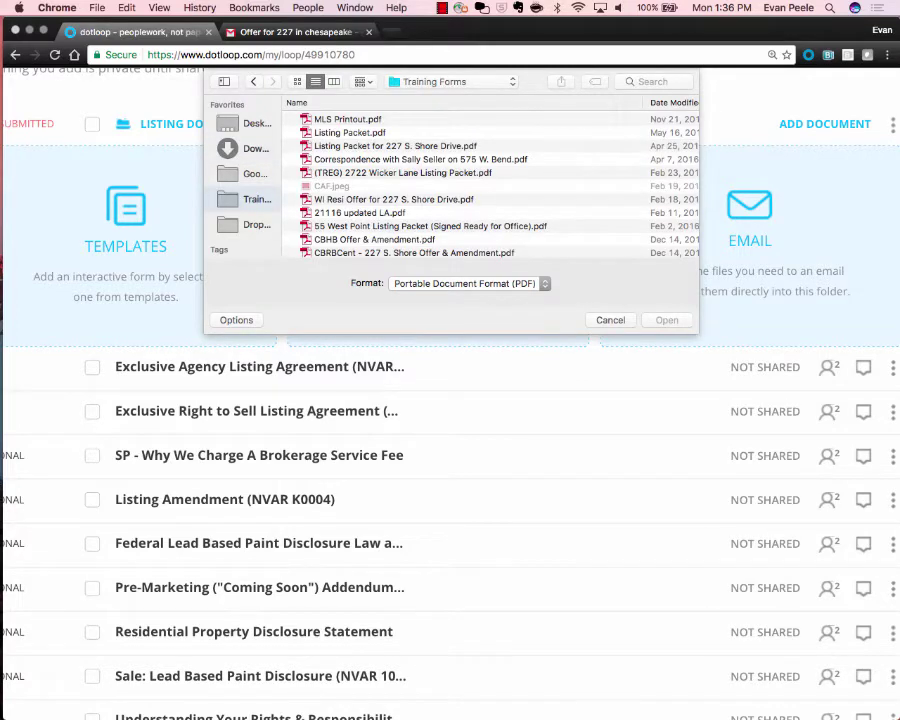
{"action": "left_click", "coordinate": [402, 173]}
{"action": "key", "text": "super+a"}
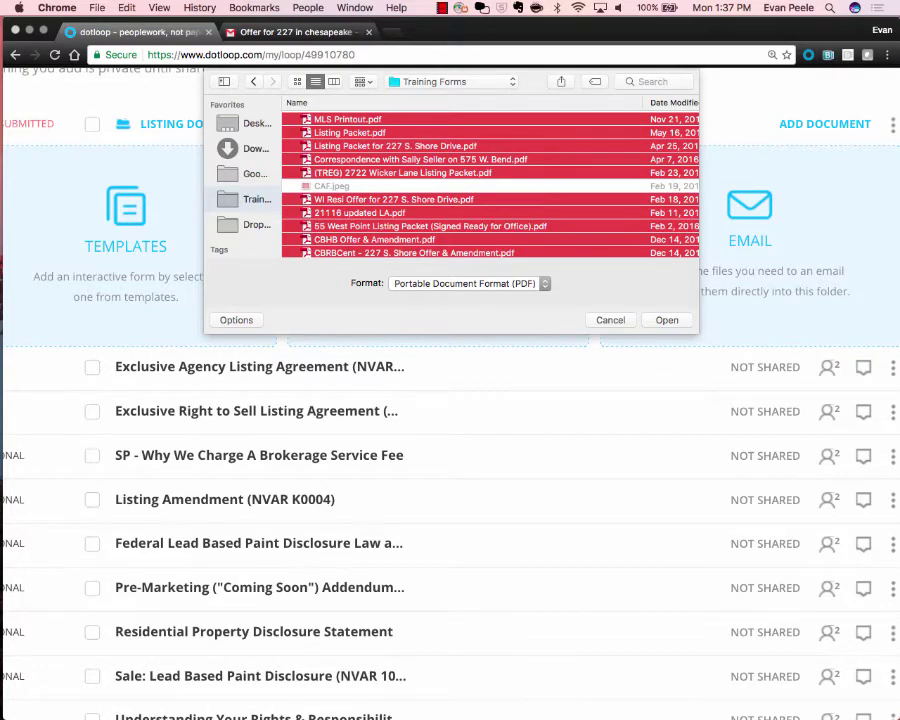
{"action": "key", "text": "Return"}
{"action": "left_click", "coordinate": [438, 247]}
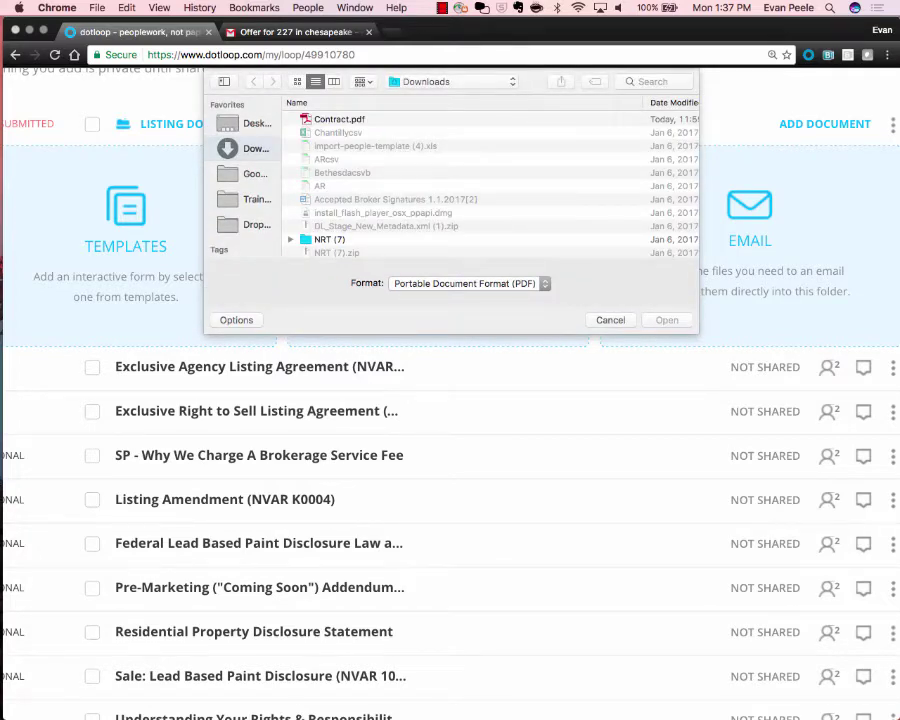
{"action": "key", "text": "Escape"}
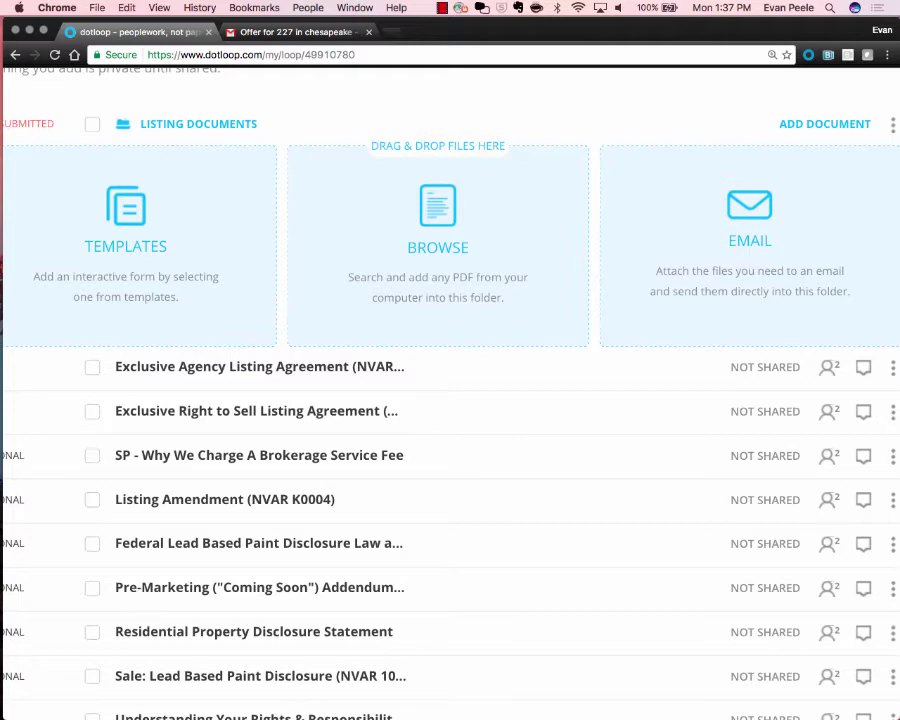
{"action": "left_click", "coordinate": [270, 31]}
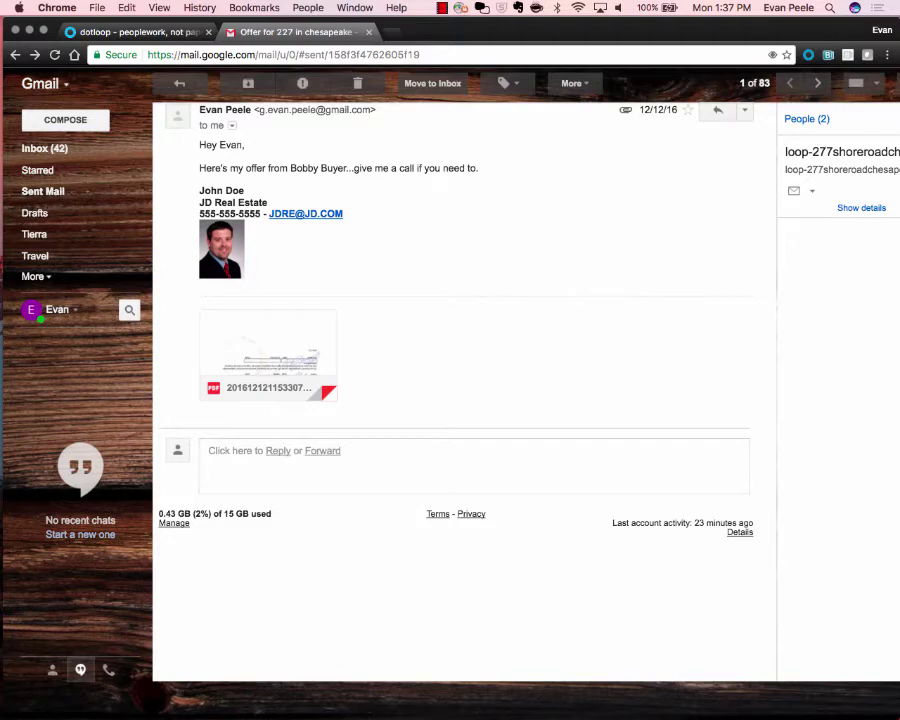
{"action": "left_click", "coordinate": [135, 31]}
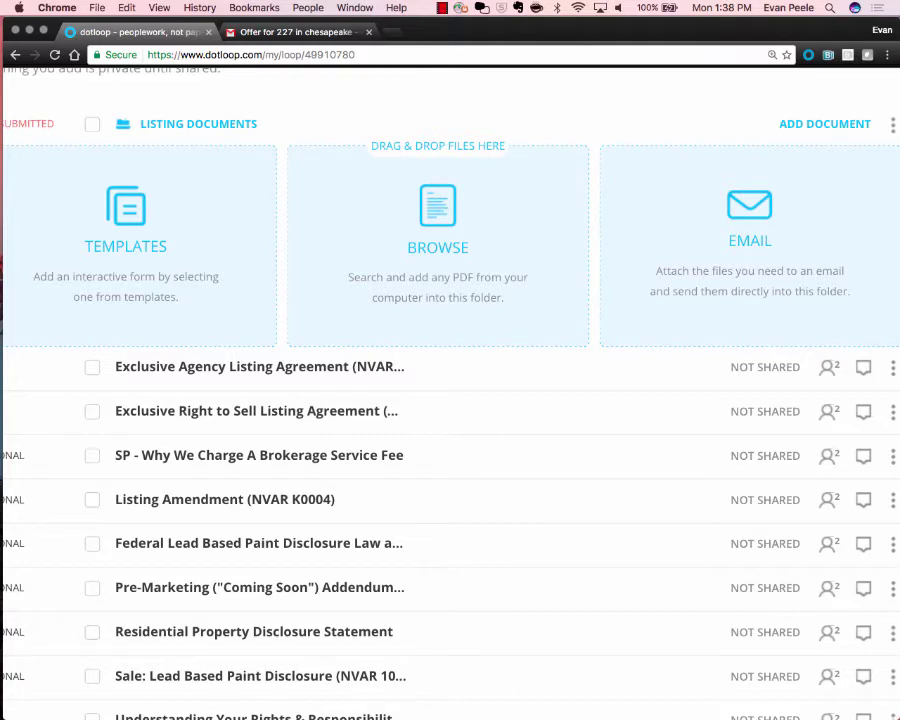
Collapse the Listing Documents add-document panel and scroll down to Local Service Providers.
{"action": "left_click", "coordinate": [825, 124]}
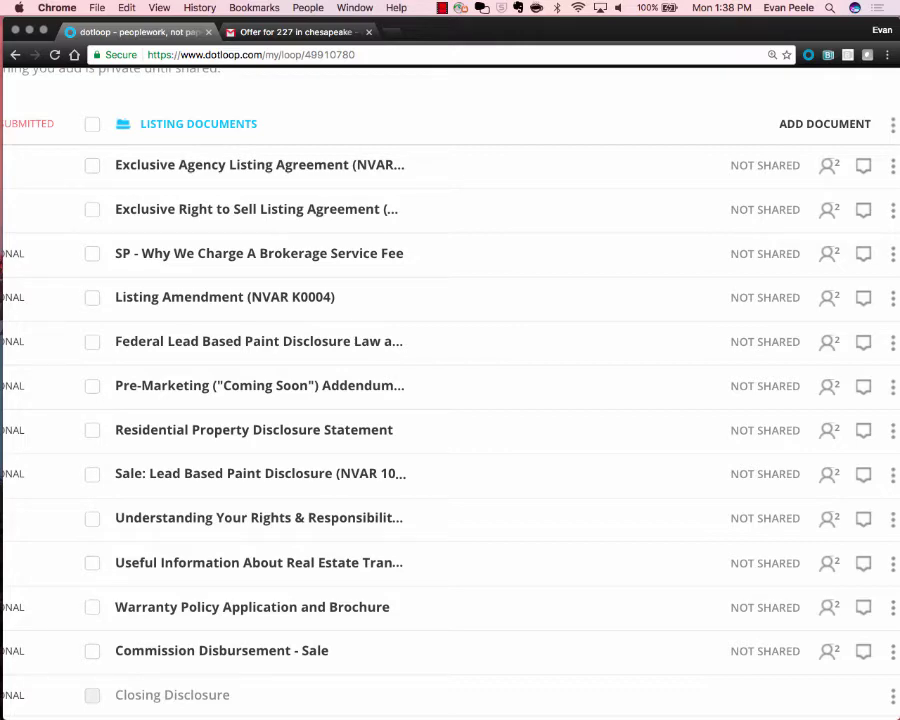
{"action": "left_click", "coordinate": [825, 124]}
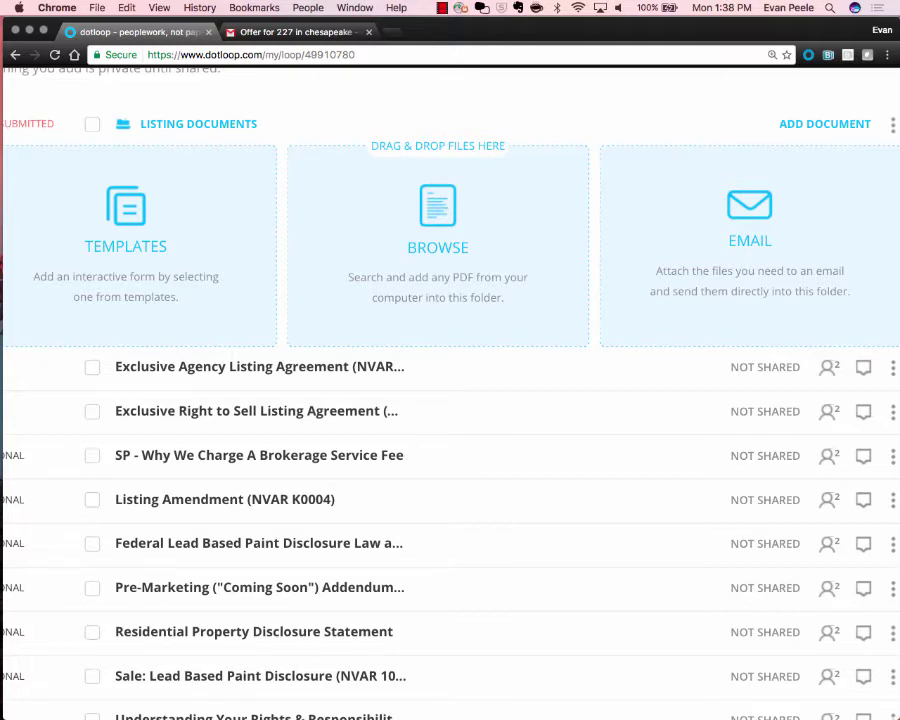
{"action": "left_click", "coordinate": [825, 124]}
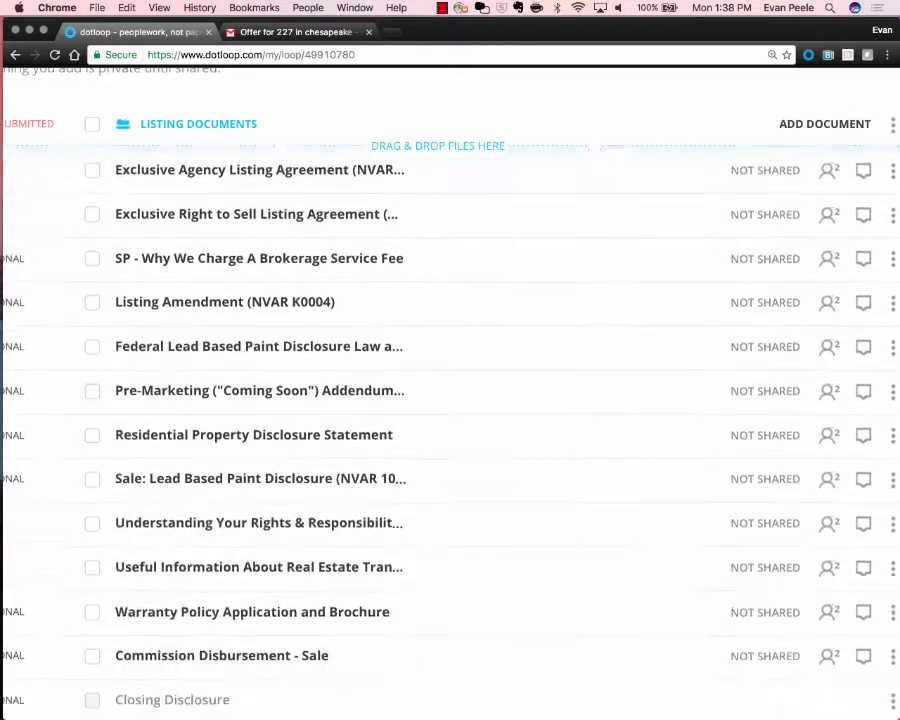
{"action": "left_click", "coordinate": [825, 124]}
{"action": "left_click", "coordinate": [825, 124]}
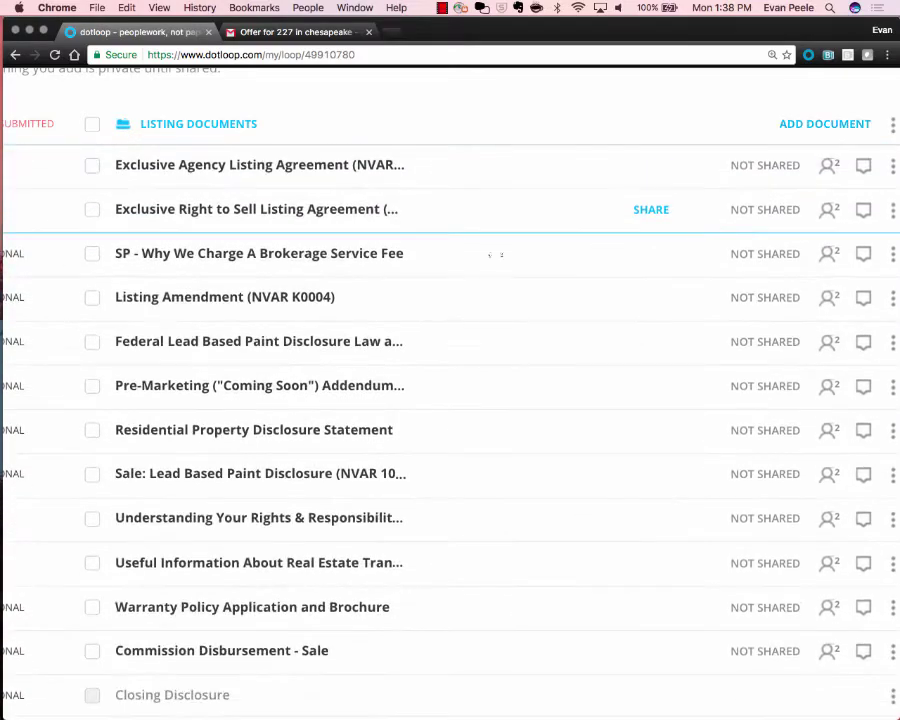
{"action": "scroll", "coordinate": [460, 262], "scroll_direction": "down", "scroll_amount": 2}
{"action": "scroll", "coordinate": [462, 278], "scroll_direction": "down", "scroll_amount": 10}
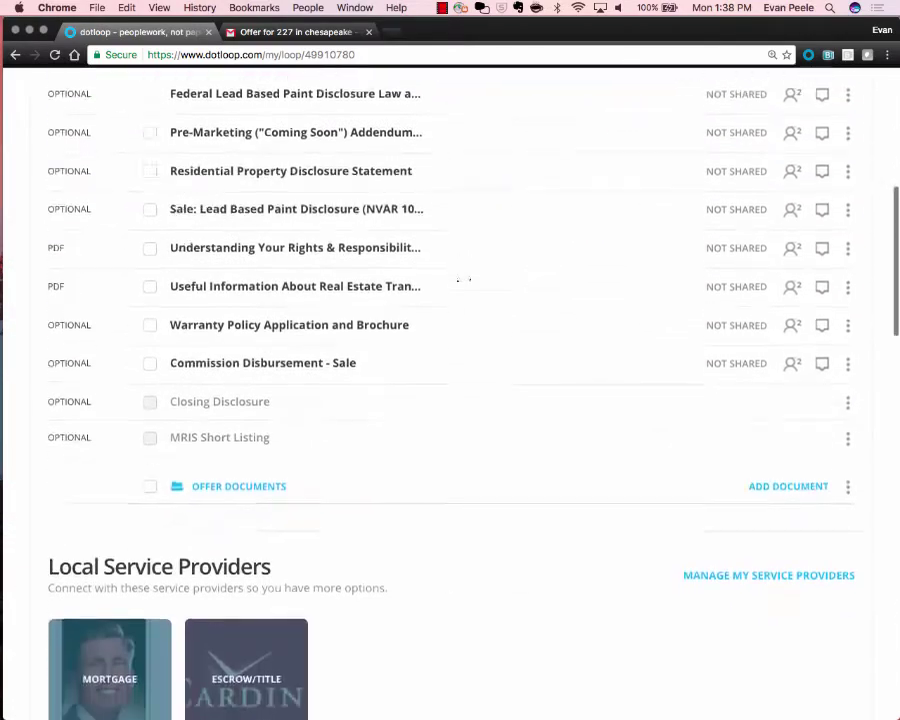
{"action": "scroll", "coordinate": [462, 278], "scroll_direction": "down", "scroll_amount": 3}
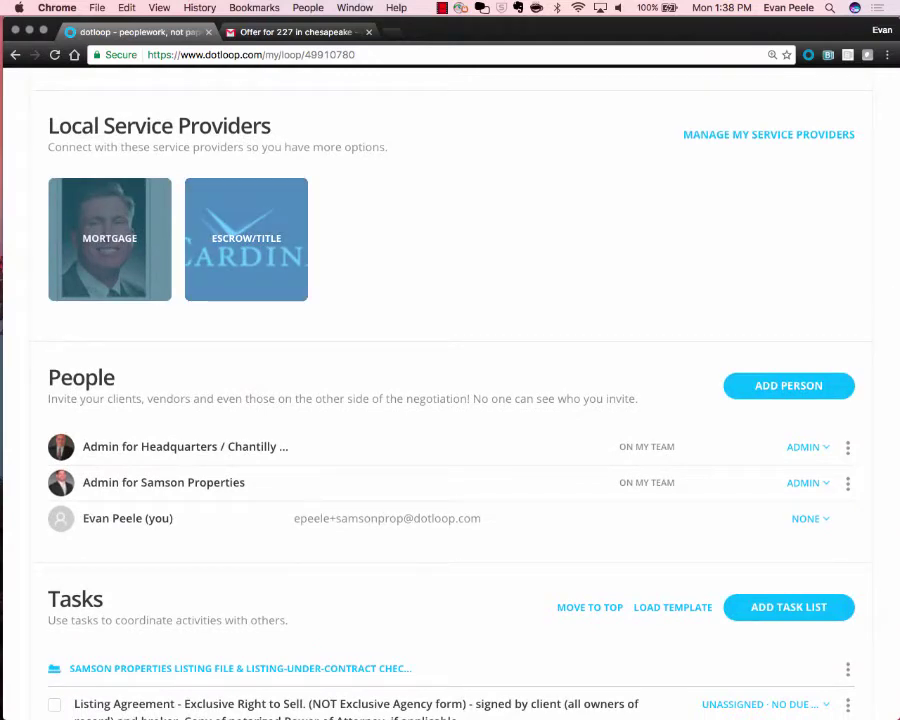
Look over the recommended lenders list and the escrow/title provider contact form.
{"action": "left_click", "coordinate": [110, 238]}
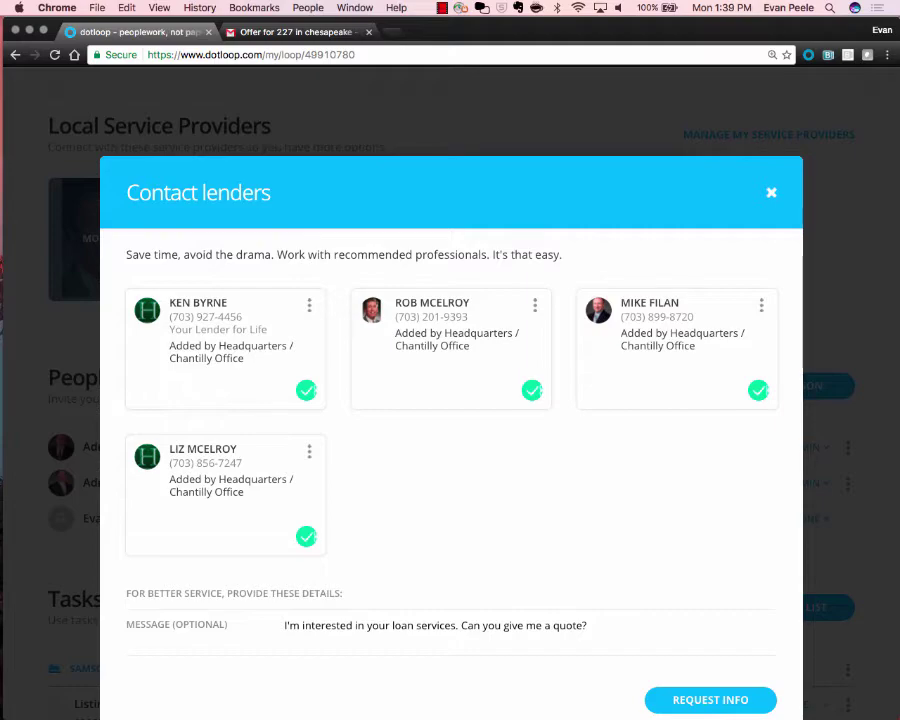
{"action": "left_click", "coordinate": [771, 192]}
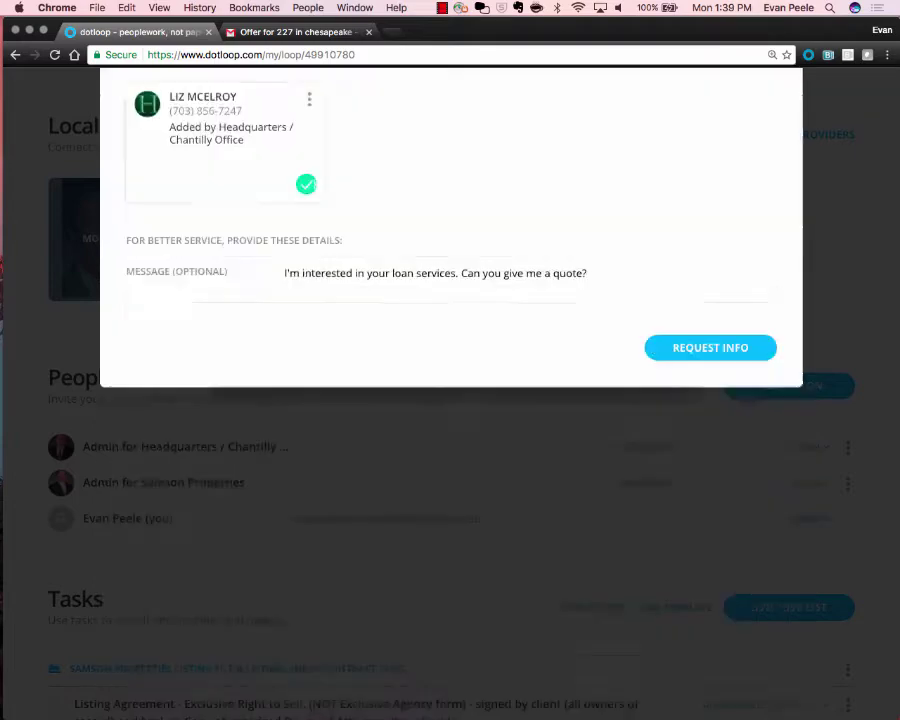
{"action": "left_click", "coordinate": [245, 238]}
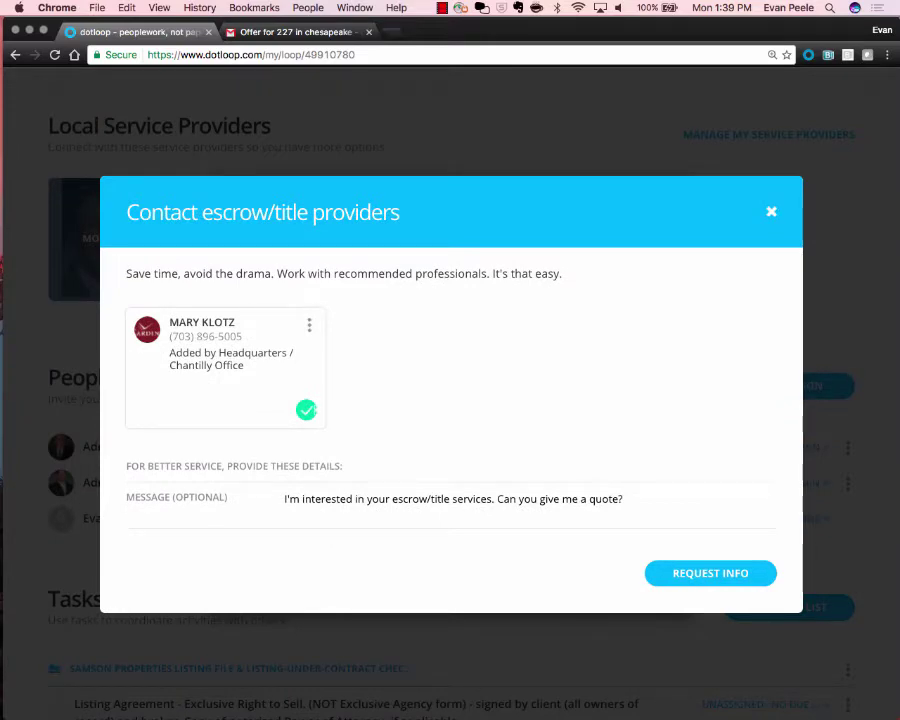
{"action": "key", "text": "Escape"}
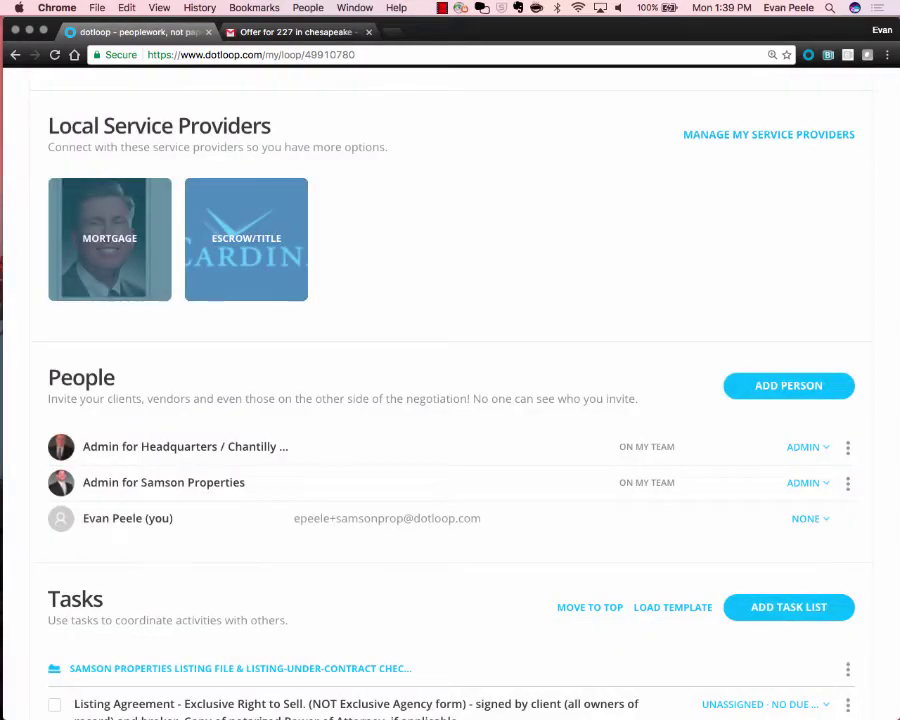
Replace the default quote message with a note about the client and send the info request.
{"action": "left_click", "coordinate": [246, 239]}
{"action": "left_click_drag", "start_coordinate": [640, 500], "coordinate": [284, 500]}
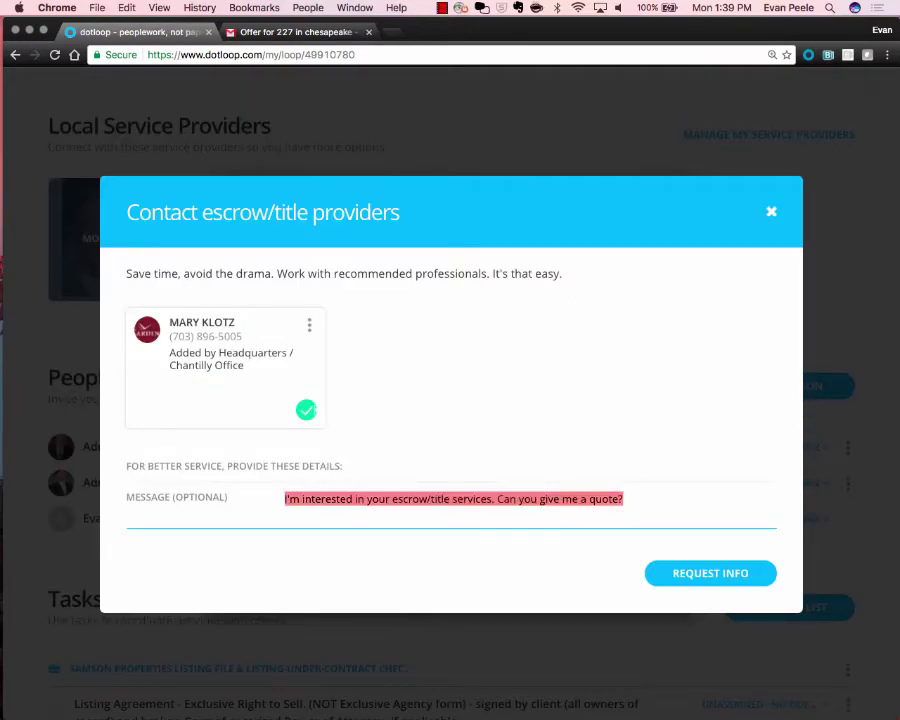
{"action": "type", "text": "Hey "}
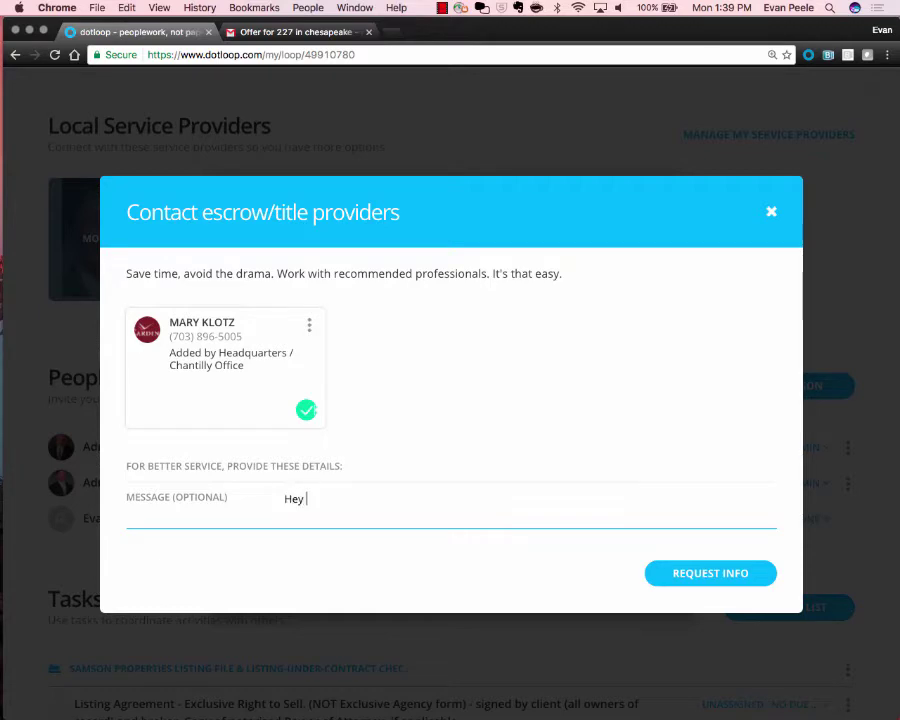
{"action": "type", "text": "My client ch"}
{"action": "type", "text": "ose C"}
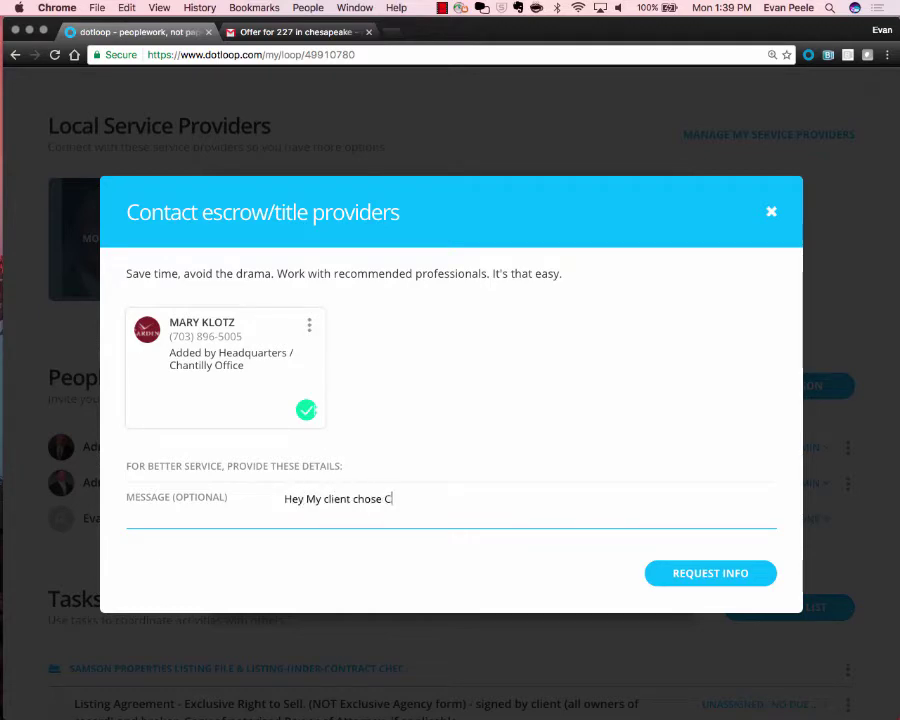
{"action": "type", "text": "ard. Title. Please give them call"}
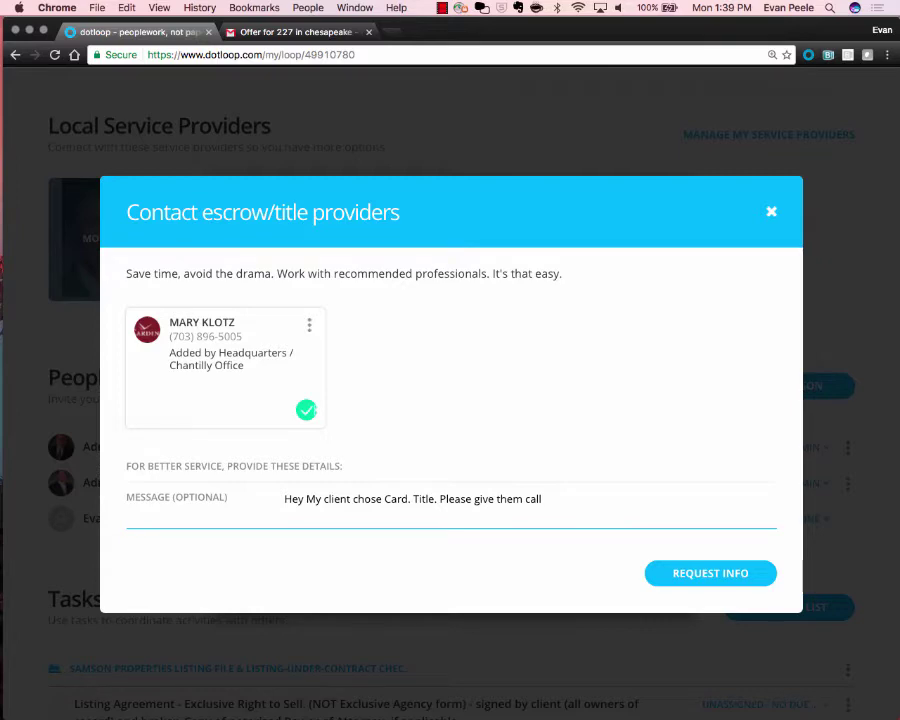
{"action": "left_click", "coordinate": [710, 573]}
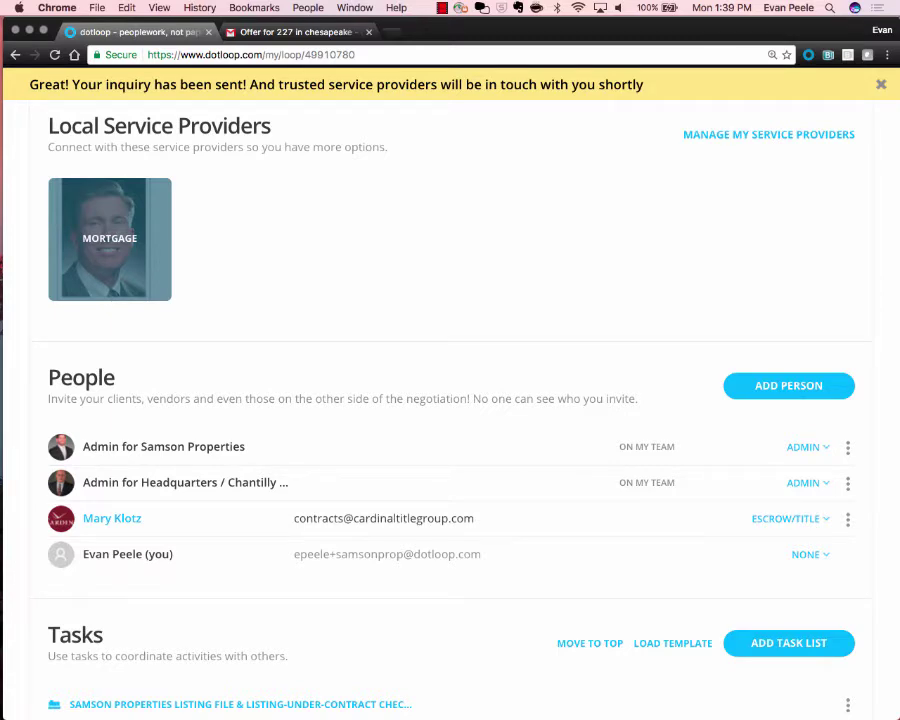
{"action": "scroll", "coordinate": [354, 523], "scroll_direction": "up", "scroll_amount": 5}
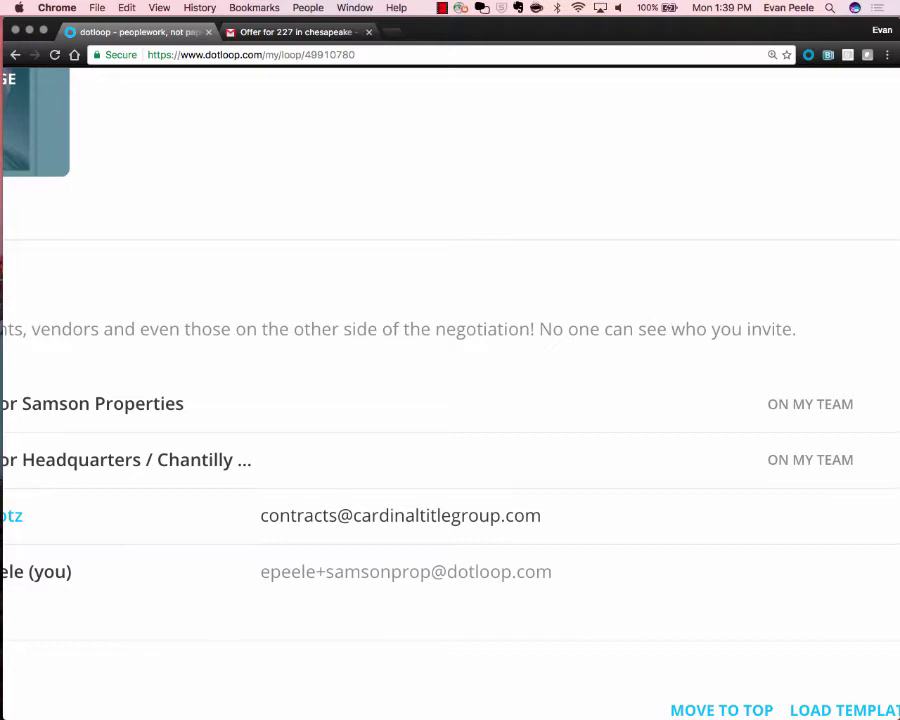
{"action": "scroll", "coordinate": [354, 523], "scroll_direction": "down", "scroll_amount": 5}
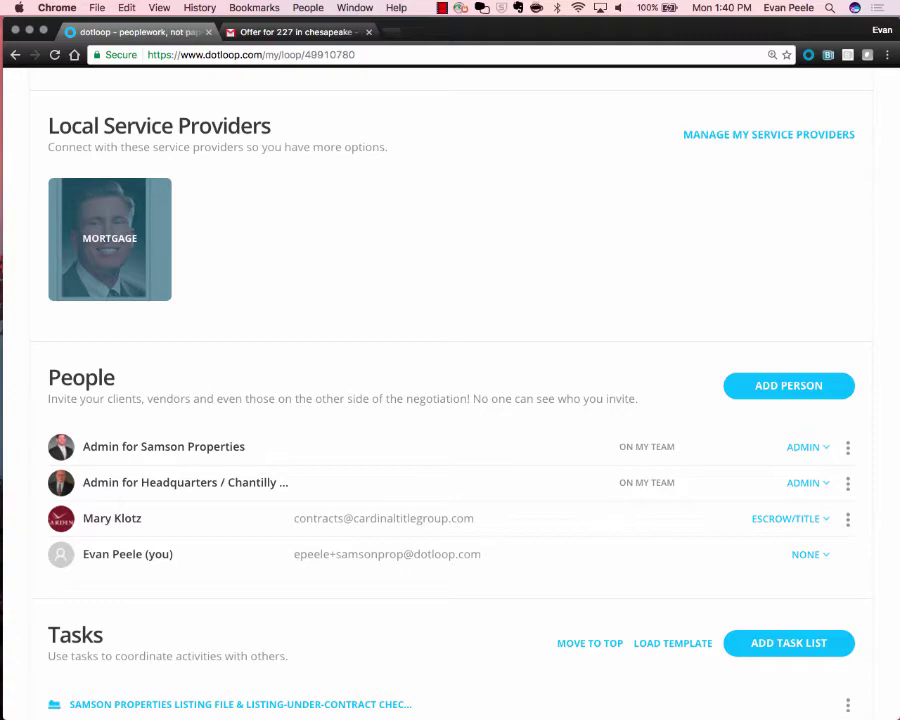
{"action": "scroll", "coordinate": [450, 400], "scroll_direction": "down", "scroll_amount": 10}
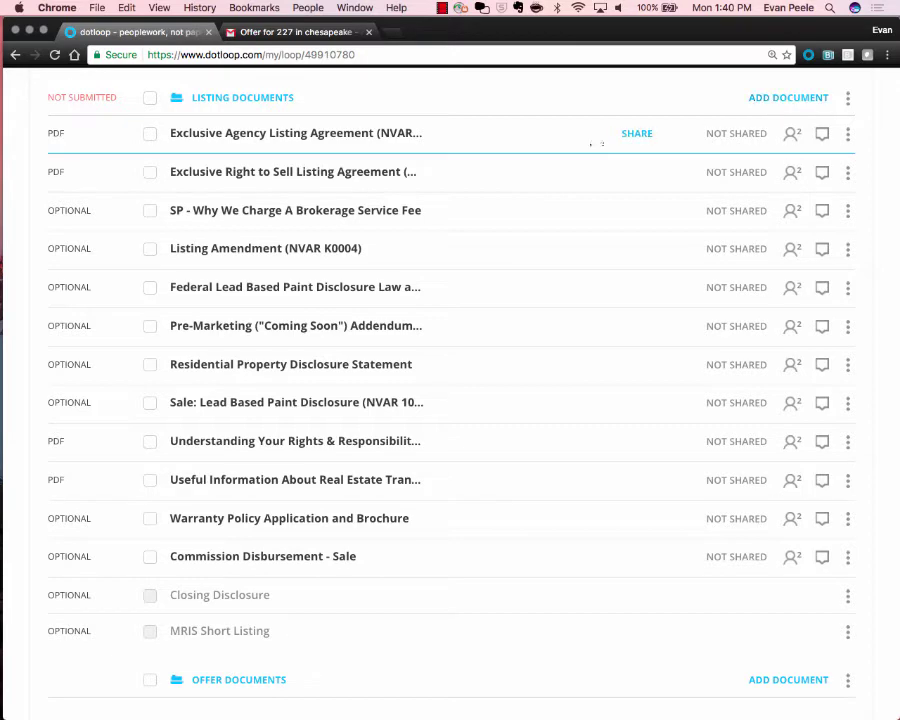
{"action": "scroll", "coordinate": [290, 172], "scroll_direction": "down", "scroll_amount": 5}
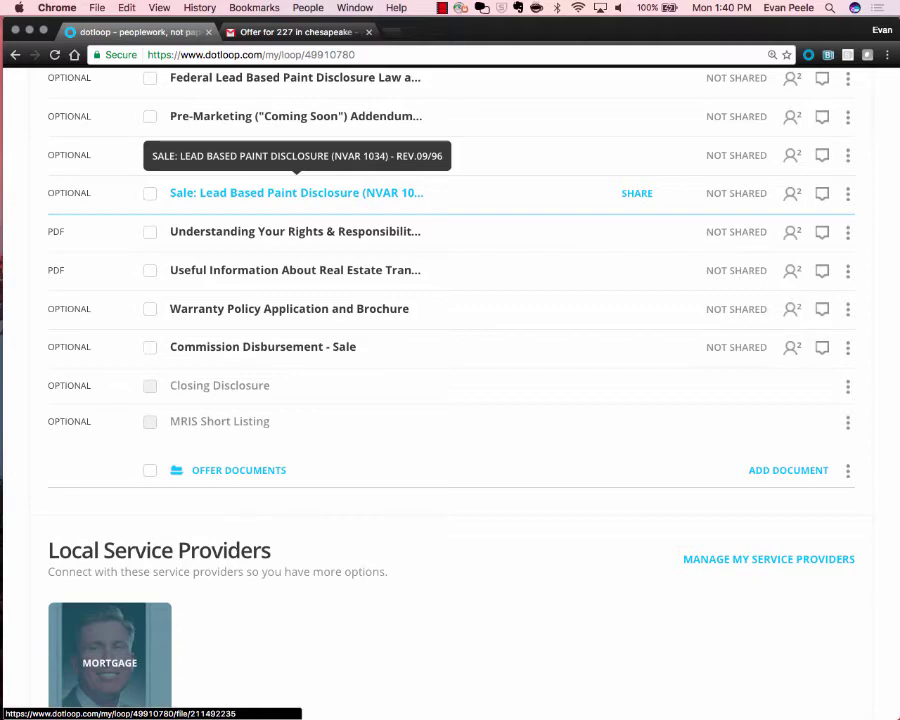
{"action": "scroll", "coordinate": [297, 193], "scroll_direction": "down", "scroll_amount": 10}
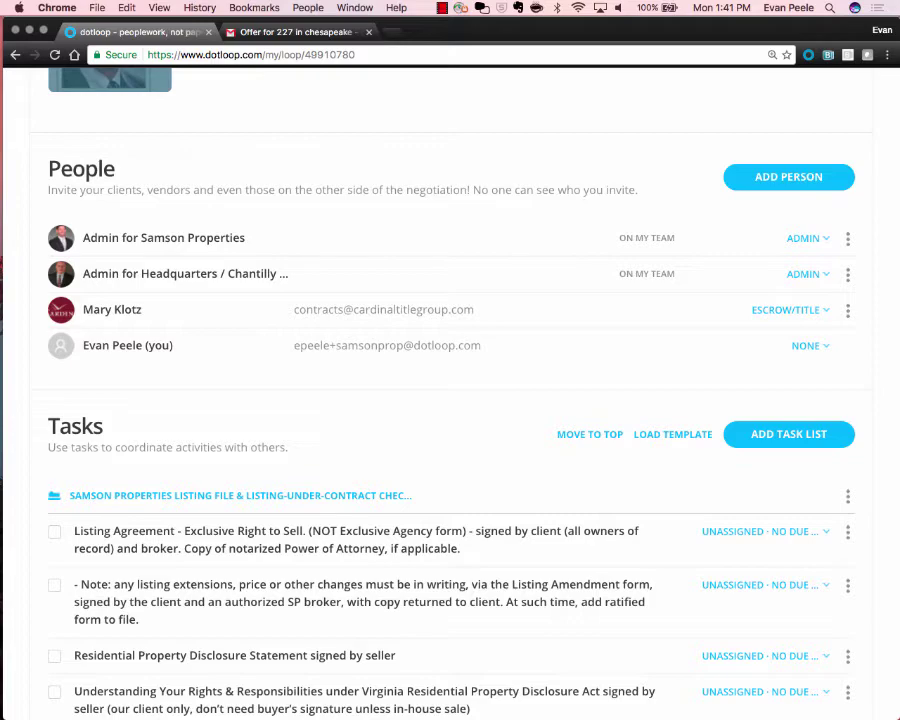
{"action": "scroll", "coordinate": [450, 400], "scroll_direction": "up", "scroll_amount": 3}
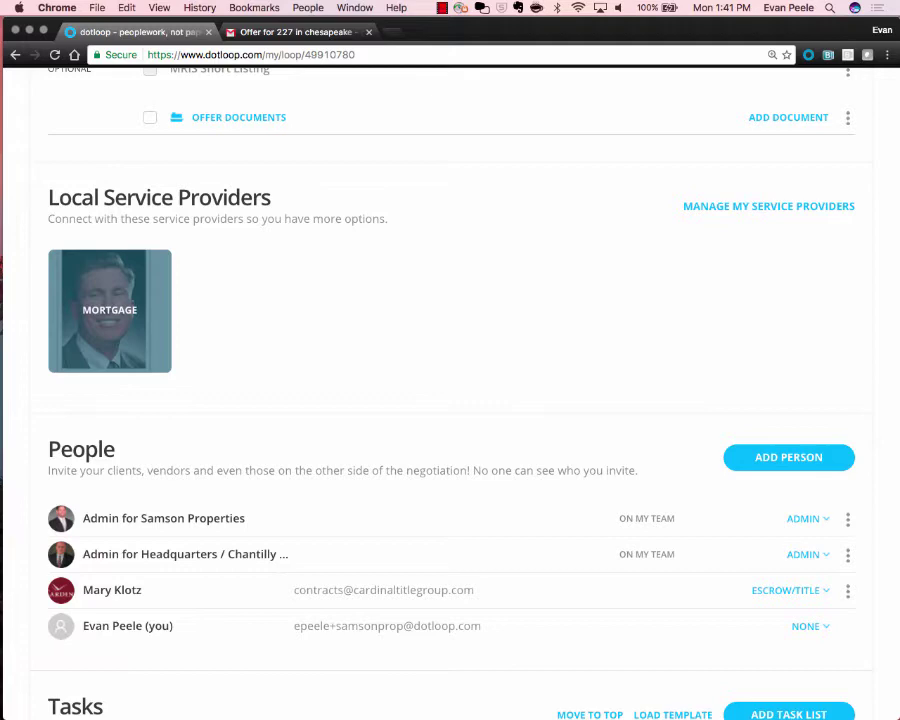
{"action": "scroll", "coordinate": [450, 400], "scroll_direction": "down", "scroll_amount": 1}
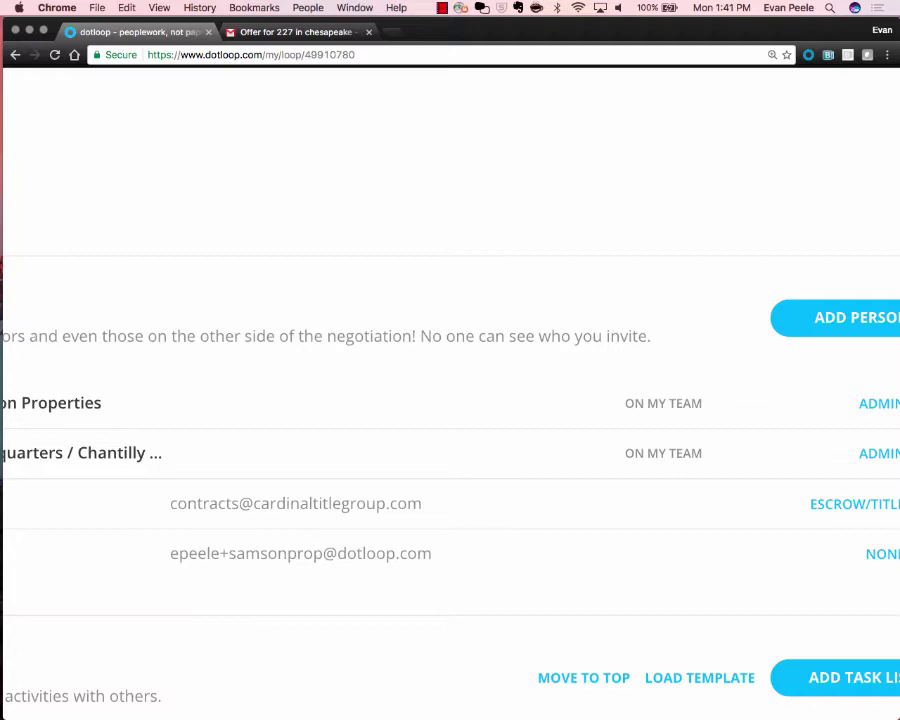
{"action": "left_click", "coordinate": [296, 32]}
{"action": "mouse_move", "coordinate": [268, 355]}
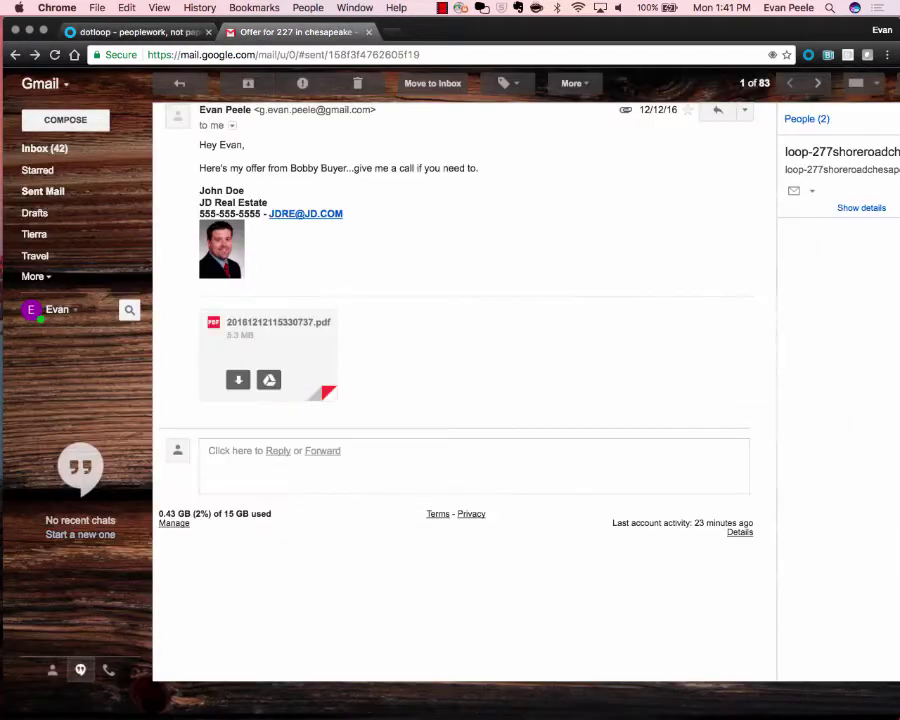
{"action": "left_click", "coordinate": [138, 32]}
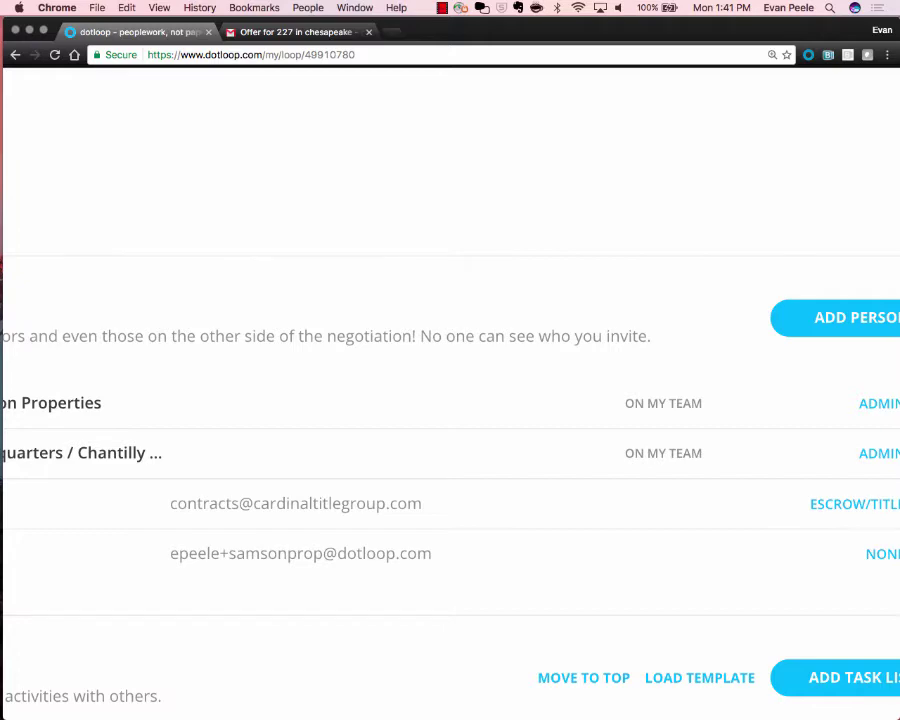
Start a new person and fill in the seller's name and email from the saved contact suggestion.
{"action": "key", "text": "super+minus"}
{"action": "key", "text": "super+minus"}
{"action": "key", "text": "super+minus"}
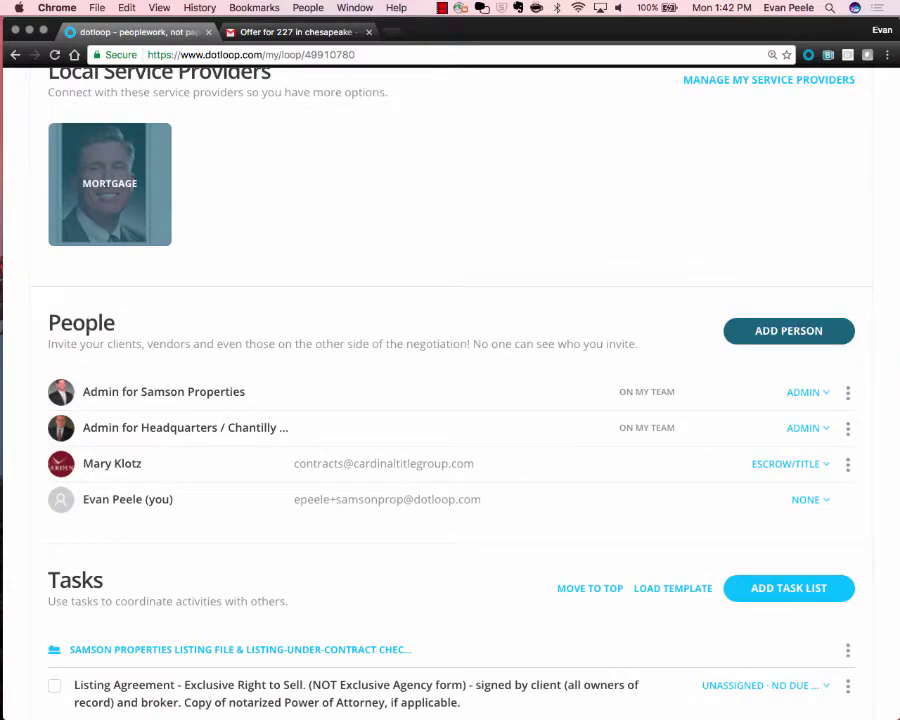
{"action": "left_click", "coordinate": [789, 330]}
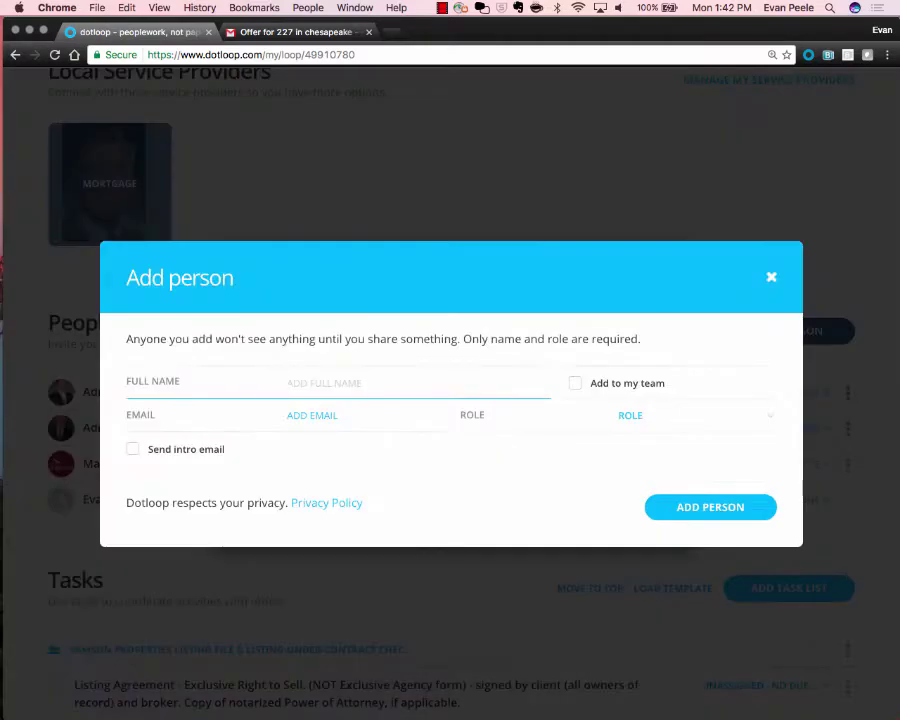
{"action": "type", "text": "Sally Seller"}
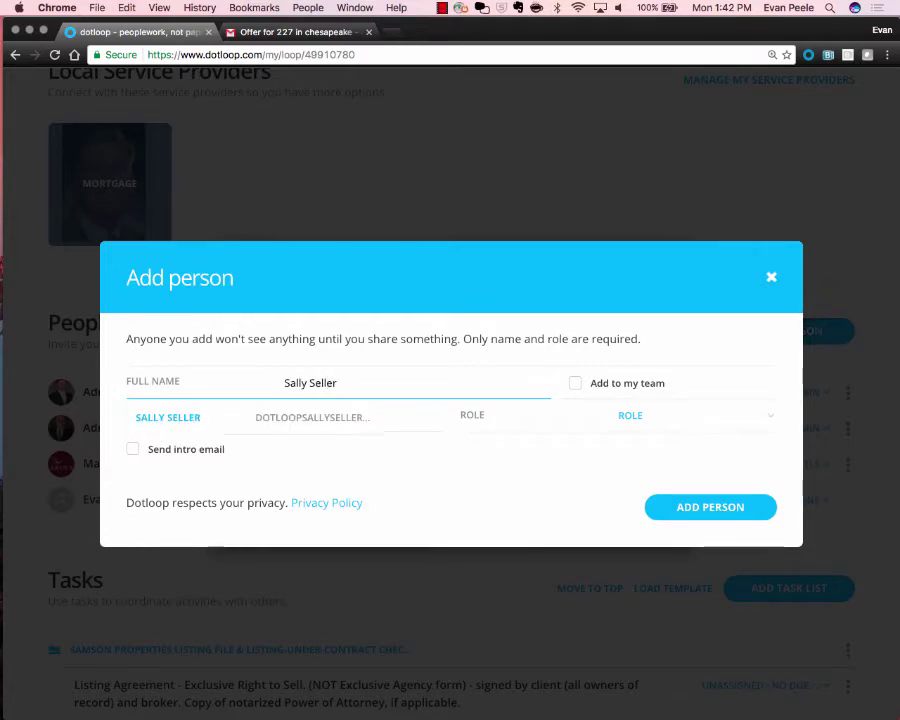
{"action": "key", "text": "Down"}
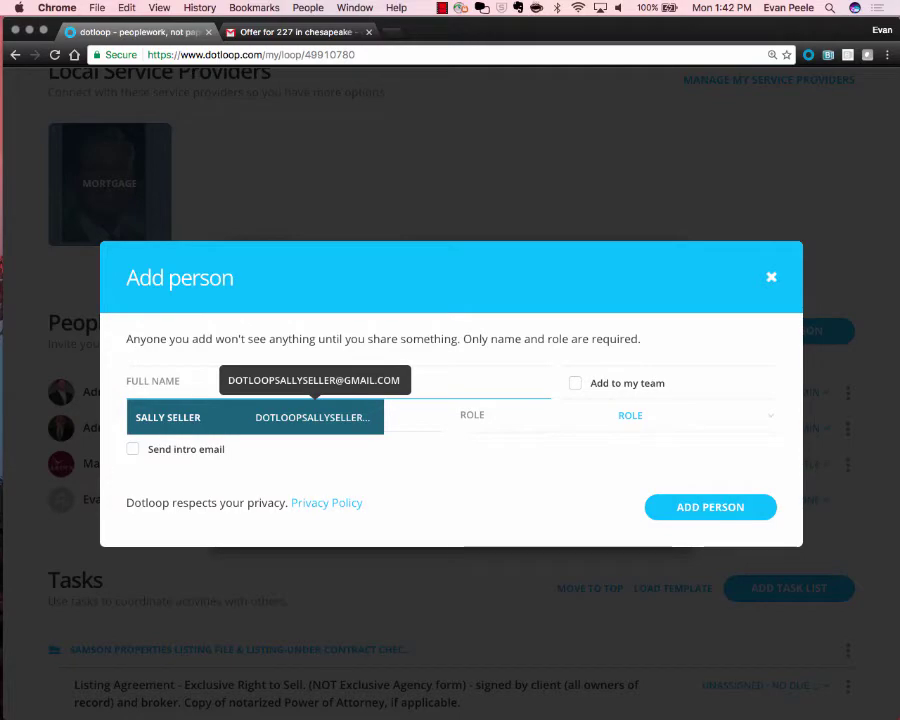
{"action": "key", "text": "Return"}
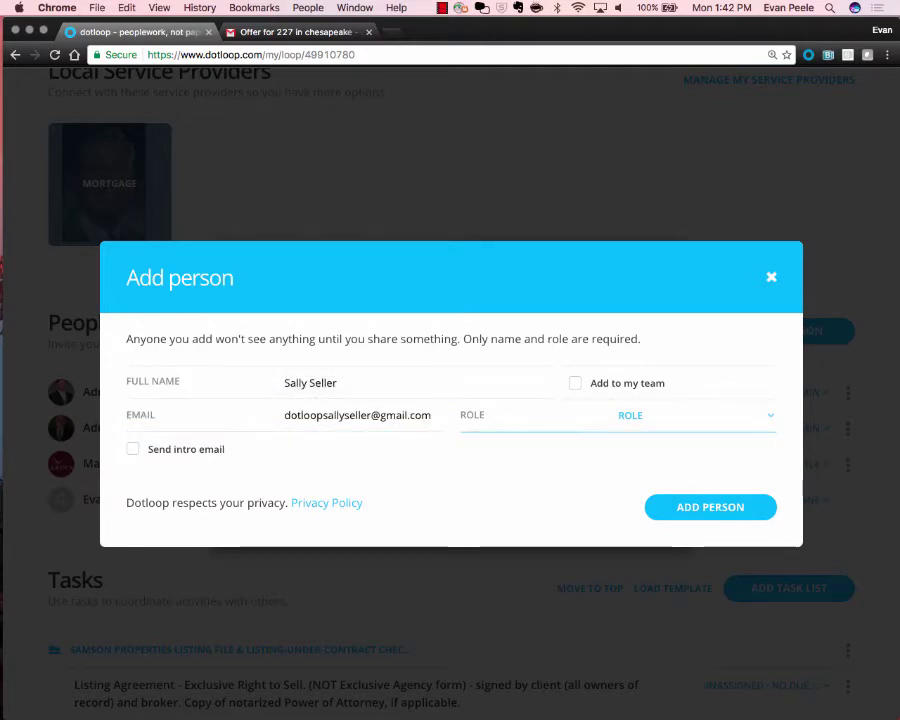
Give the new person the Seller role and add them to the loop's People.
{"action": "key", "text": "Down"}
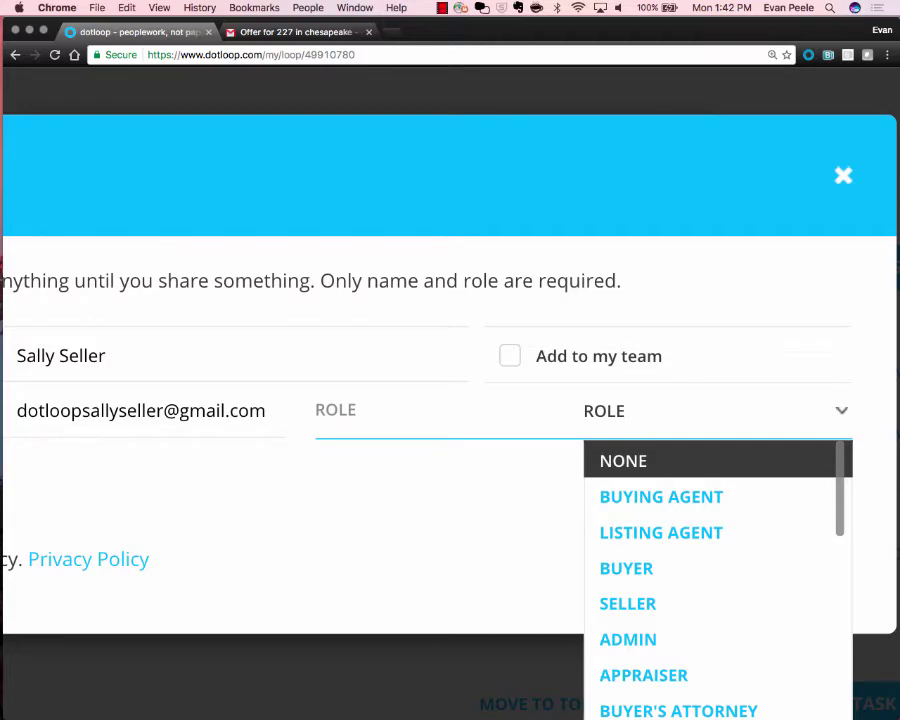
{"action": "scroll", "coordinate": [717, 575], "scroll_direction": "down", "scroll_amount": 3}
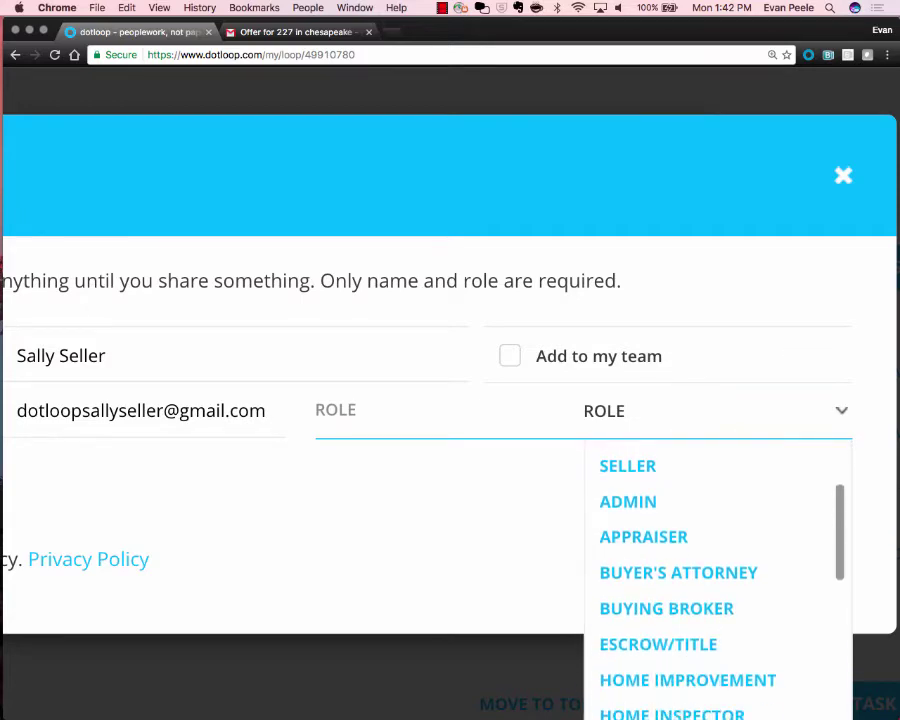
{"action": "scroll", "coordinate": [717, 575], "scroll_direction": "down", "scroll_amount": 2}
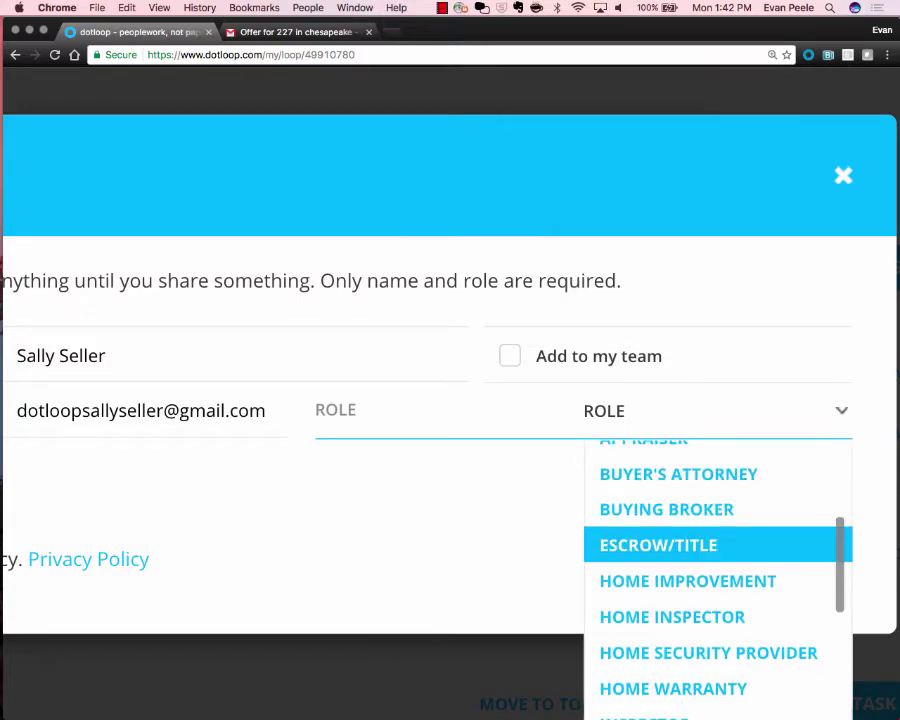
{"action": "scroll", "coordinate": [717, 540], "scroll_direction": "down", "scroll_amount": 2}
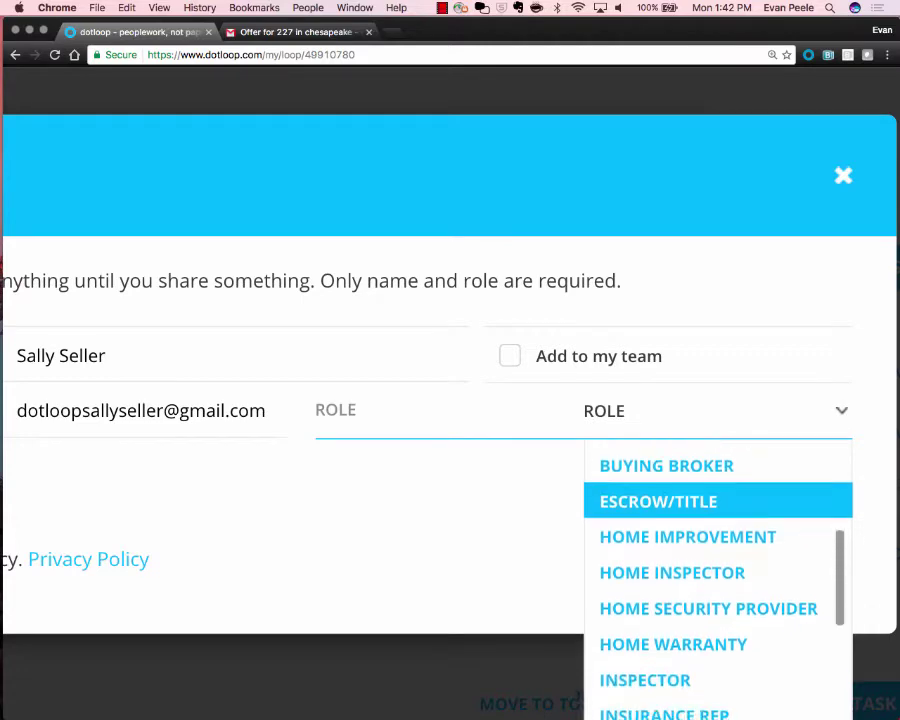
{"action": "scroll", "coordinate": [717, 500], "scroll_direction": "down", "scroll_amount": 3}
{"action": "scroll", "coordinate": [717, 575], "scroll_direction": "down", "scroll_amount": 1}
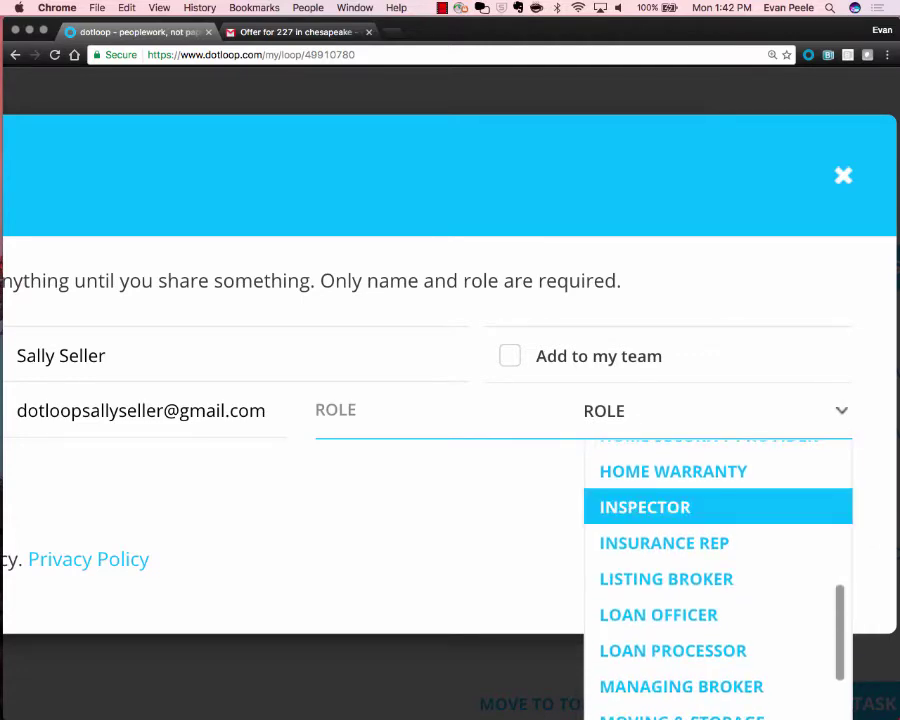
{"action": "scroll", "coordinate": [717, 575], "scroll_direction": "up", "scroll_amount": 2}
{"action": "scroll", "coordinate": [717, 575], "scroll_direction": "down", "scroll_amount": 5}
{"action": "scroll", "coordinate": [717, 575], "scroll_direction": "up", "scroll_amount": 2}
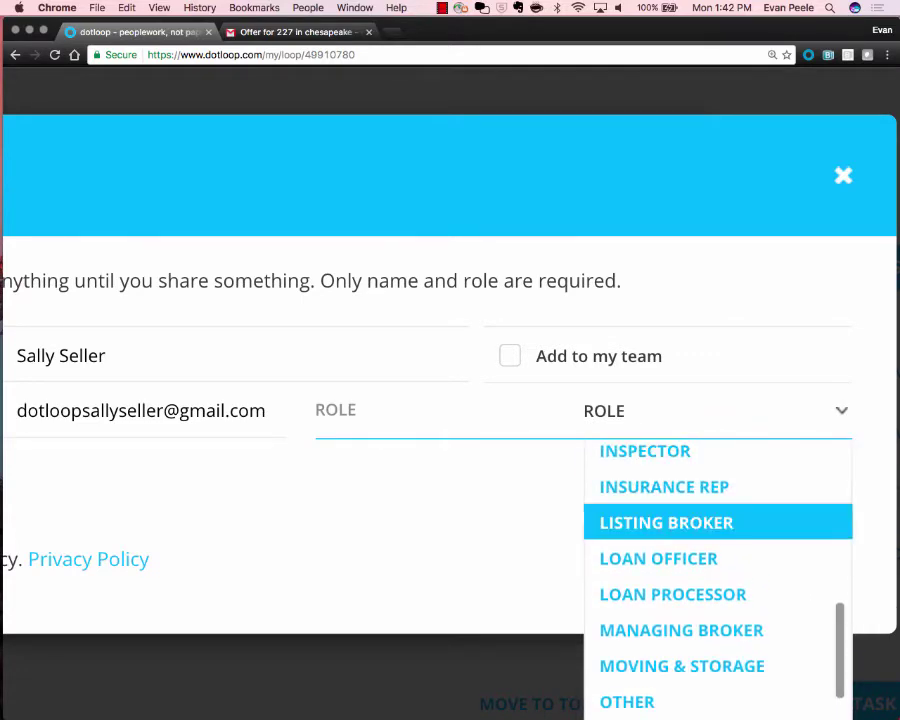
{"action": "scroll", "coordinate": [717, 560], "scroll_direction": "down", "scroll_amount": 3}
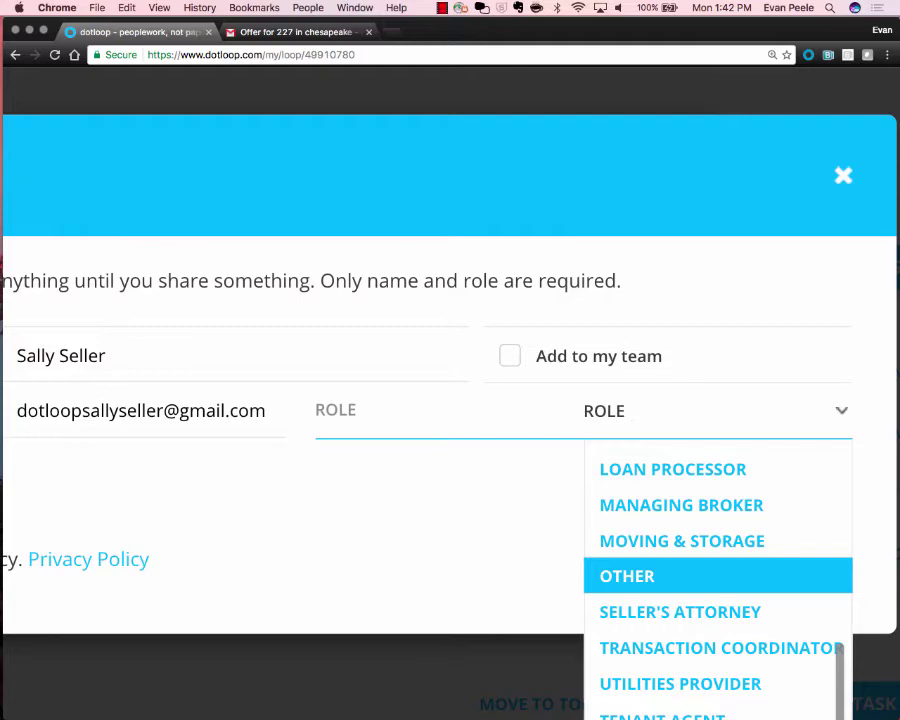
{"action": "scroll", "coordinate": [717, 576], "scroll_direction": "up", "scroll_amount": 8}
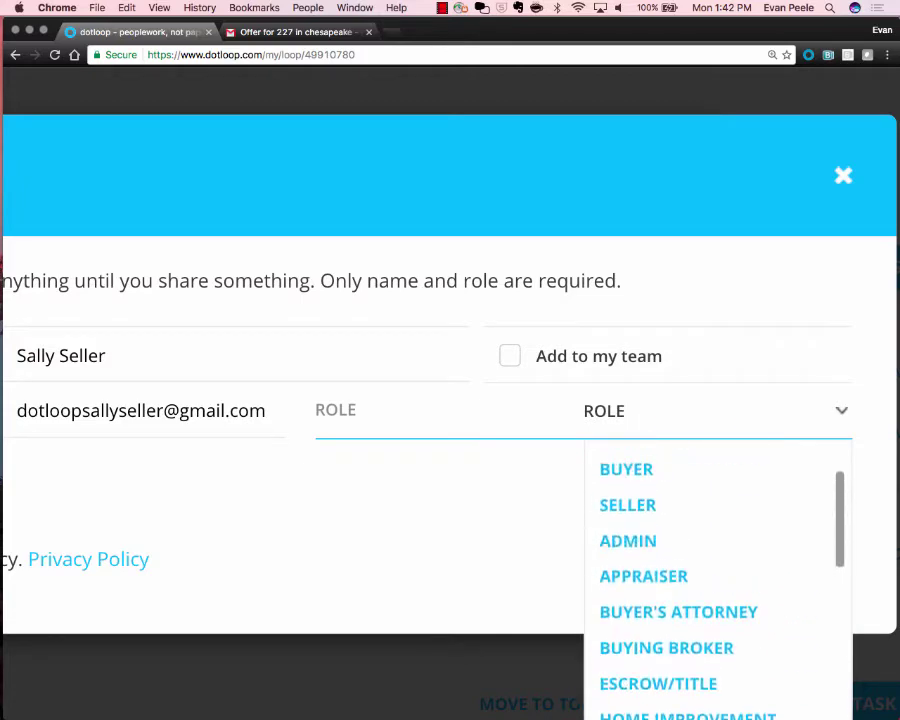
{"action": "left_click", "coordinate": [627, 540]}
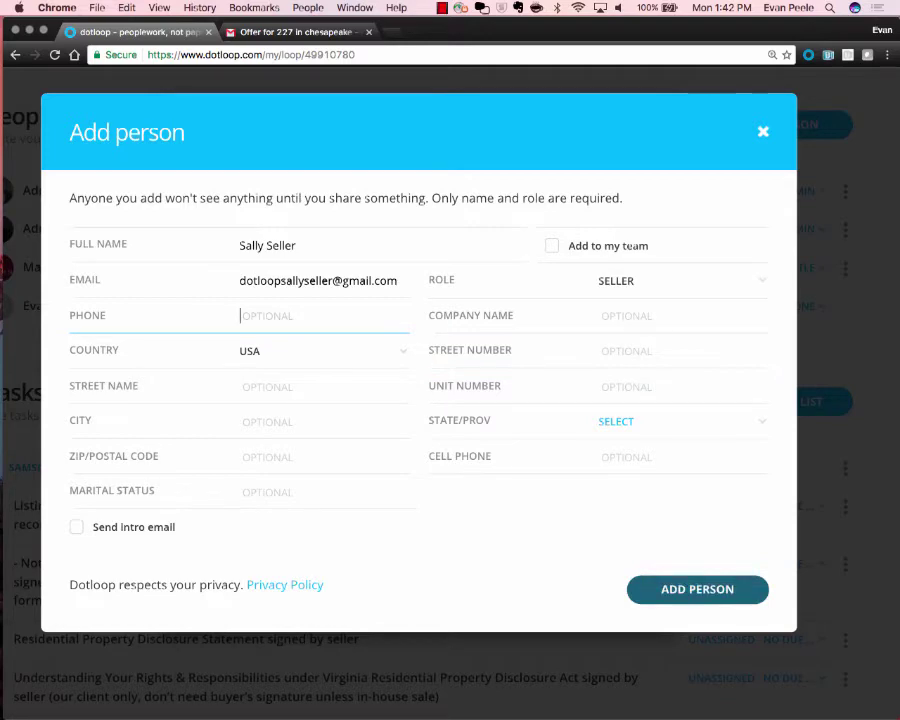
{"action": "left_click", "coordinate": [298, 245]}
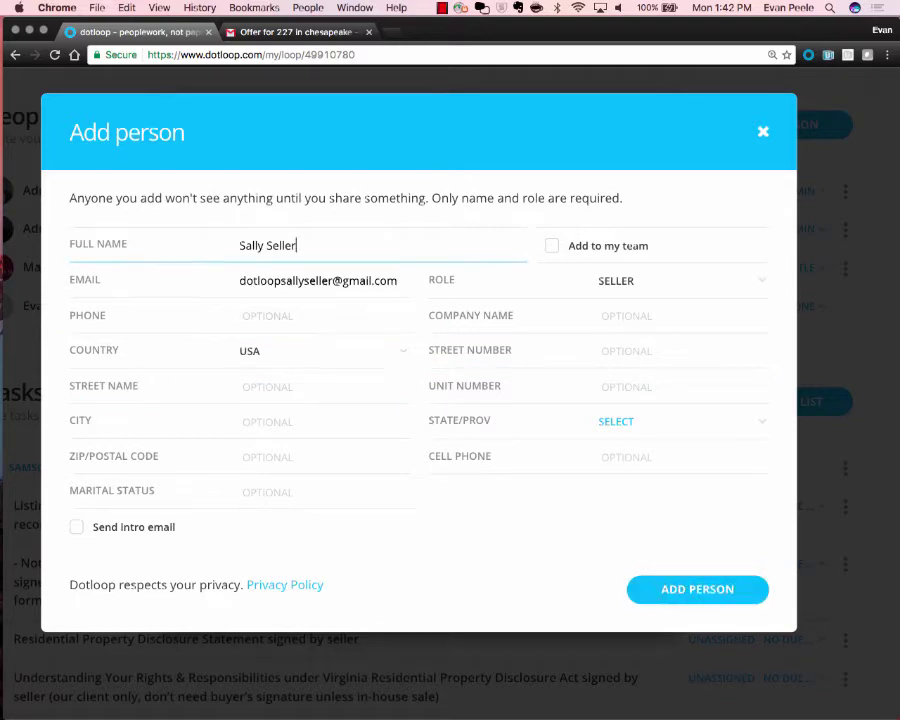
{"action": "left_click", "coordinate": [381, 281]}
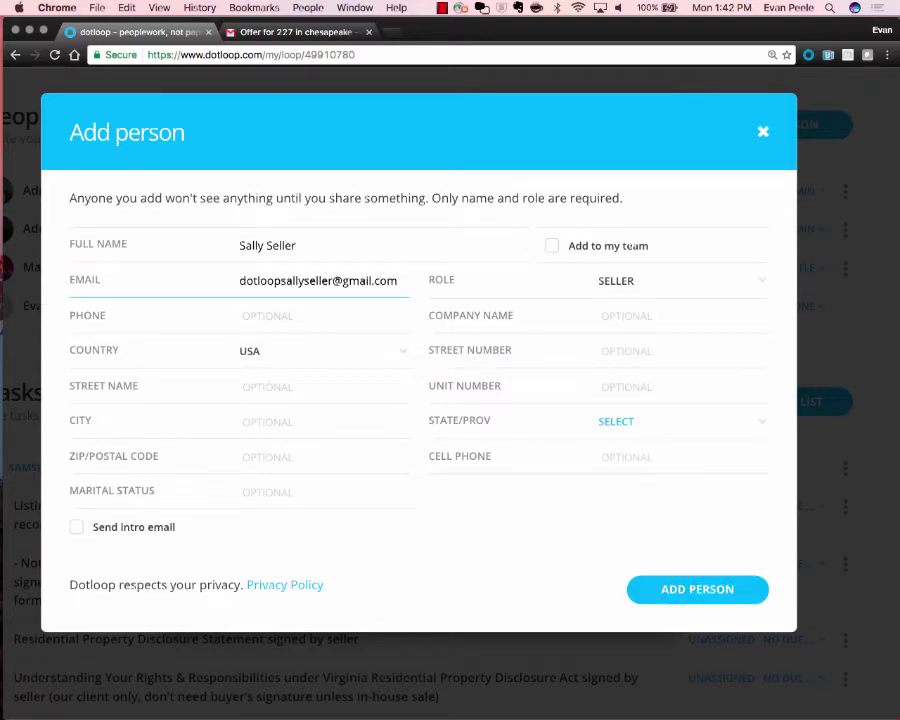
{"action": "left_click", "coordinate": [697, 590]}
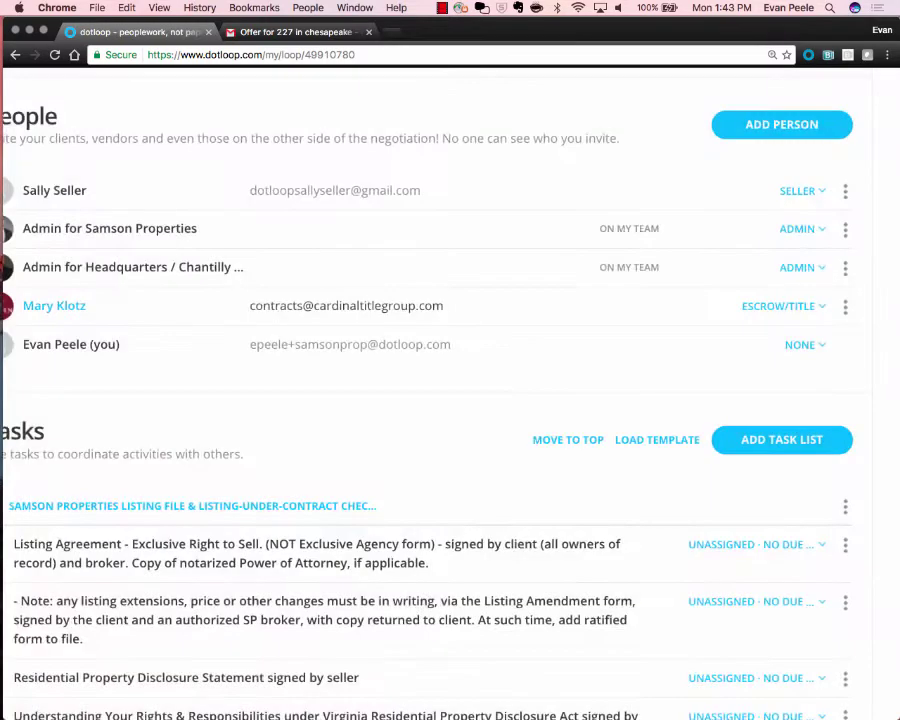
{"action": "scroll", "coordinate": [450, 400], "scroll_direction": "right", "scroll_amount": 2}
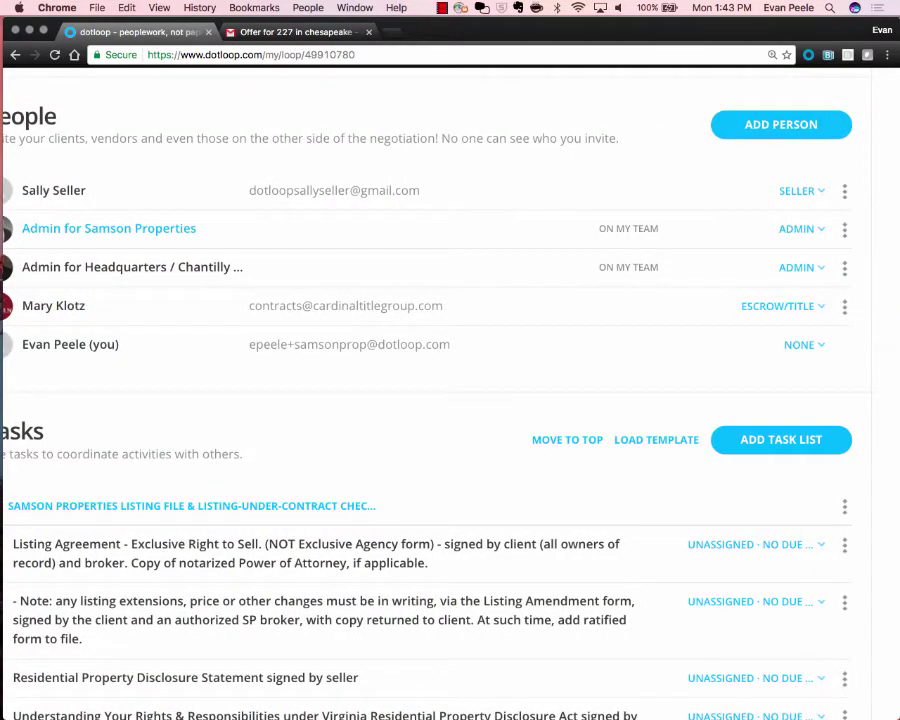
{"action": "scroll", "coordinate": [450, 400], "scroll_direction": "left", "scroll_amount": 2}
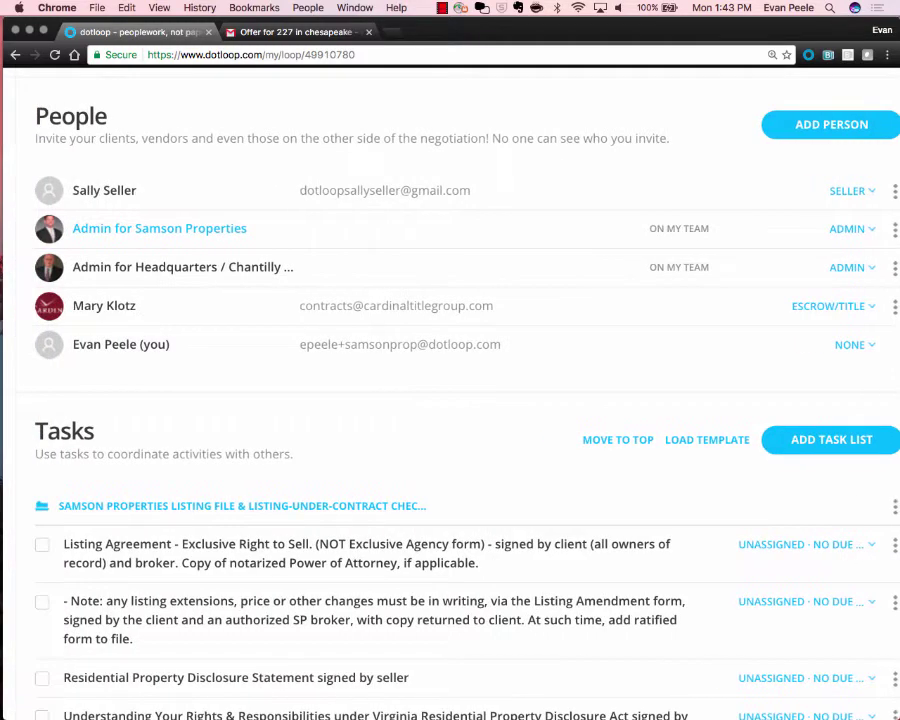
{"action": "scroll", "coordinate": [815, 125], "scroll_direction": "right", "scroll_amount": 2}
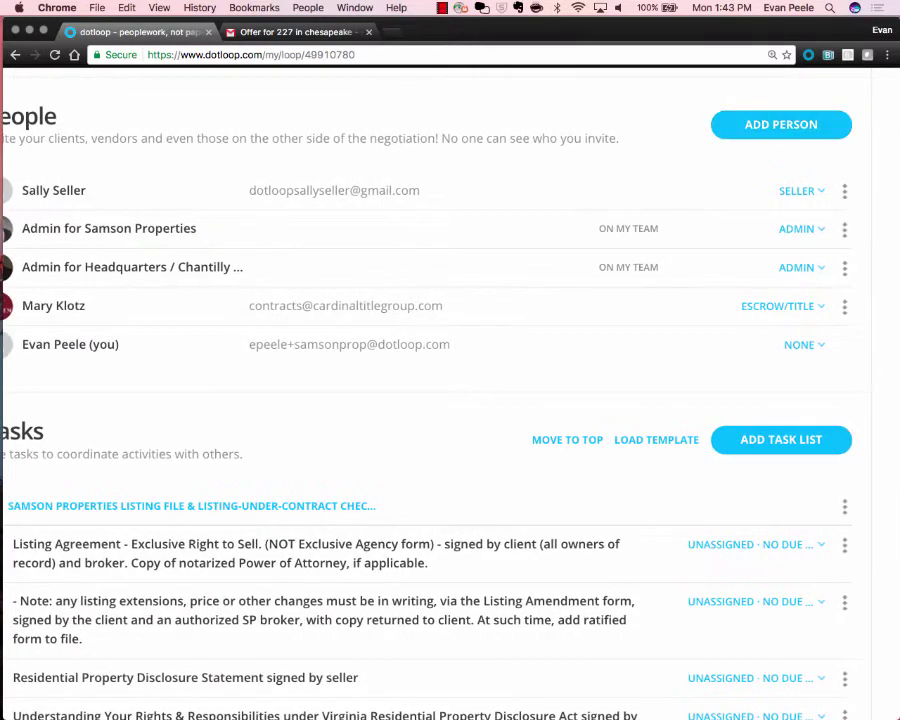
{"action": "left_click", "coordinate": [845, 190]}
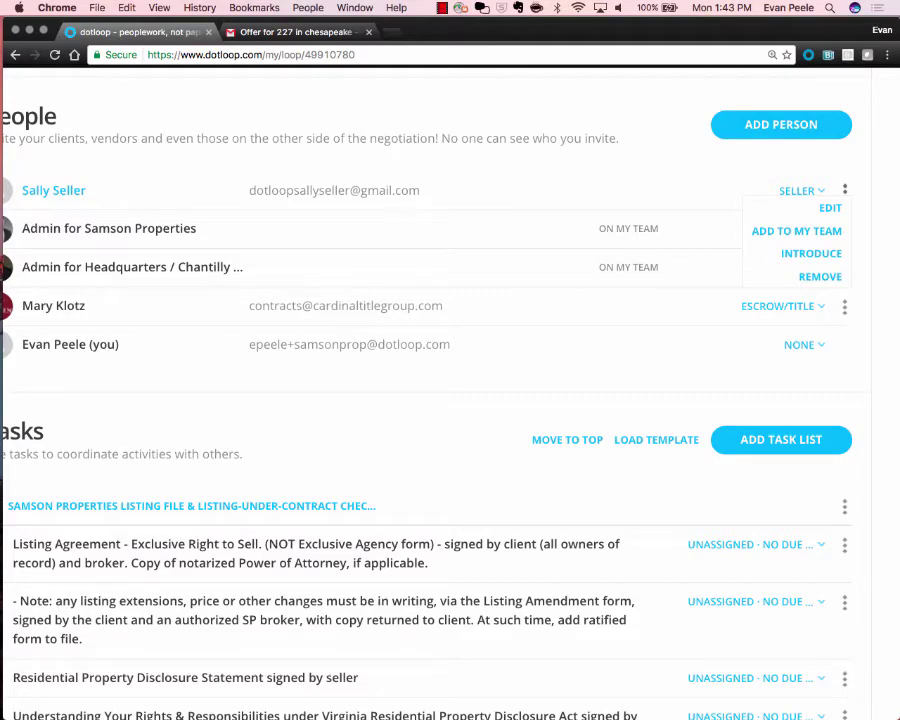
{"action": "left_click", "coordinate": [845, 190]}
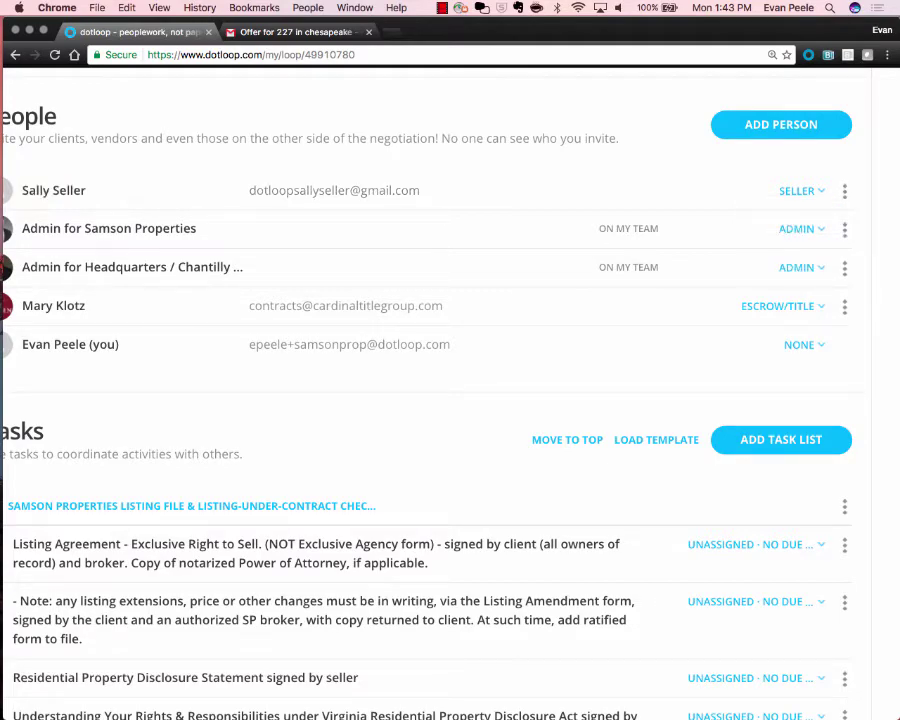
{"action": "scroll", "coordinate": [845, 190], "scroll_direction": "up", "scroll_amount": 5}
{"action": "left_click", "coordinate": [747, 188]}
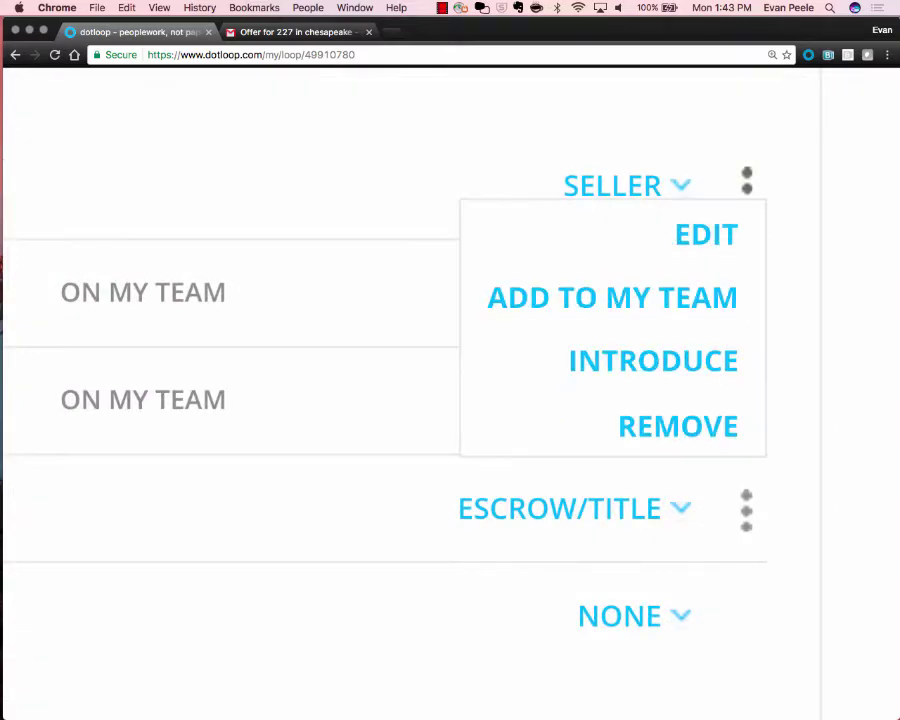
{"action": "left_click", "coordinate": [747, 188]}
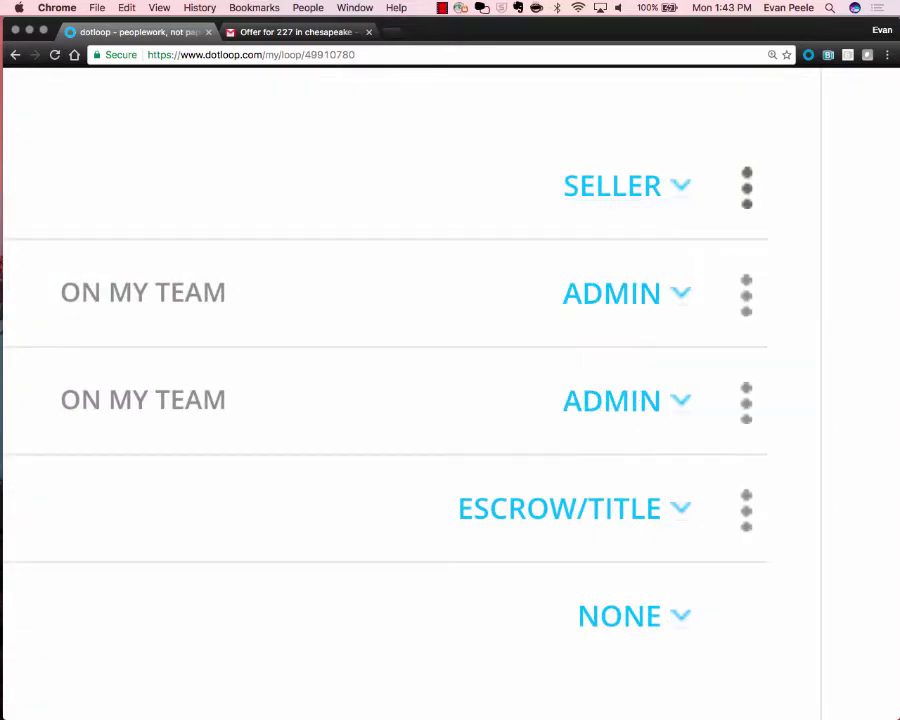
{"action": "scroll", "coordinate": [747, 188], "scroll_direction": "down", "scroll_amount": 5}
{"action": "scroll", "coordinate": [450, 400], "scroll_direction": "down", "scroll_amount": 2}
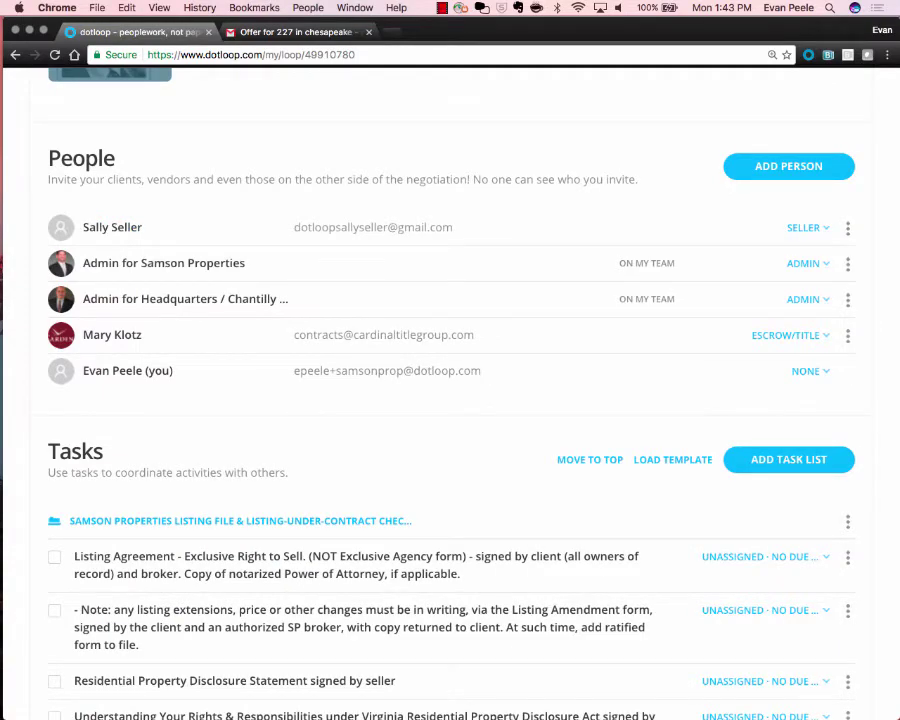
{"action": "scroll", "coordinate": [450, 400], "scroll_direction": "down", "scroll_amount": 5}
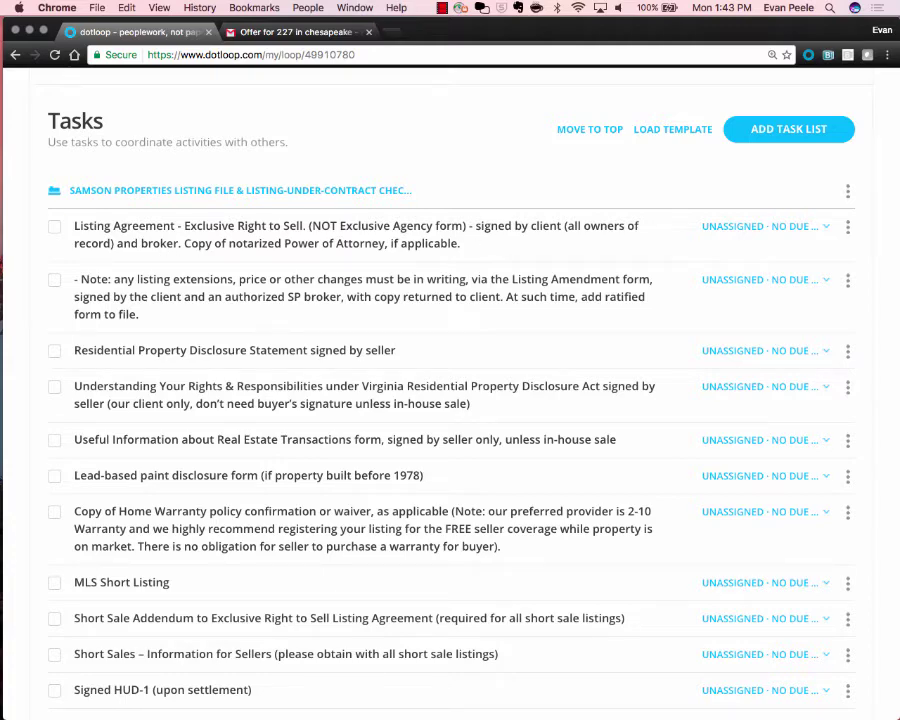
Check off the '- Note' listing-changes task and the Residential Property Disclosure Statement task, leaving Listing Agreement unchecked.
{"action": "scroll", "coordinate": [135, 190], "scroll_direction": "down", "scroll_amount": 10}
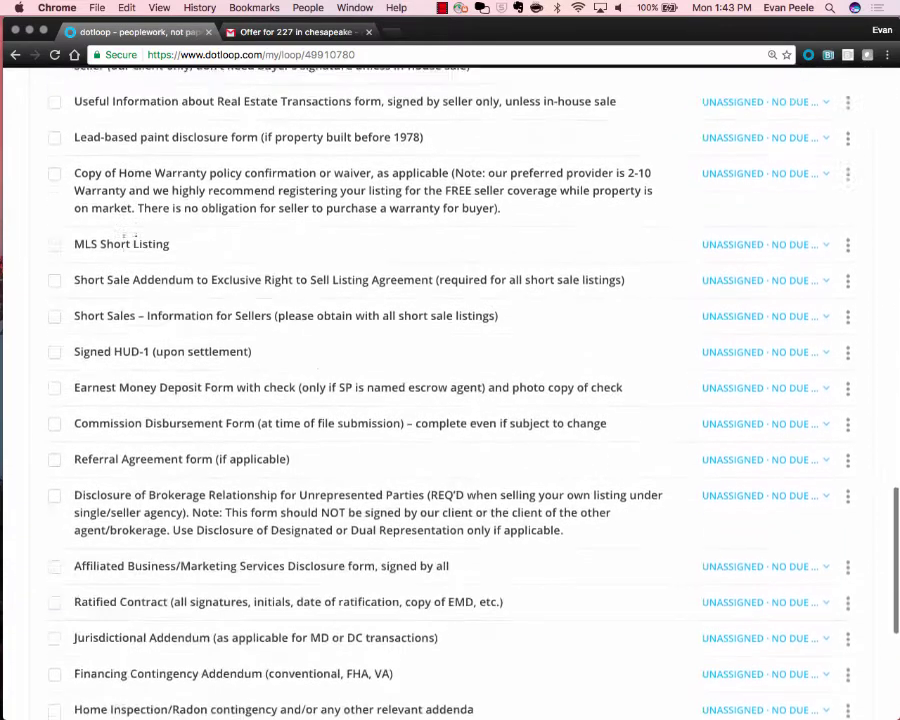
{"action": "scroll", "coordinate": [130, 215], "scroll_direction": "up", "scroll_amount": 10}
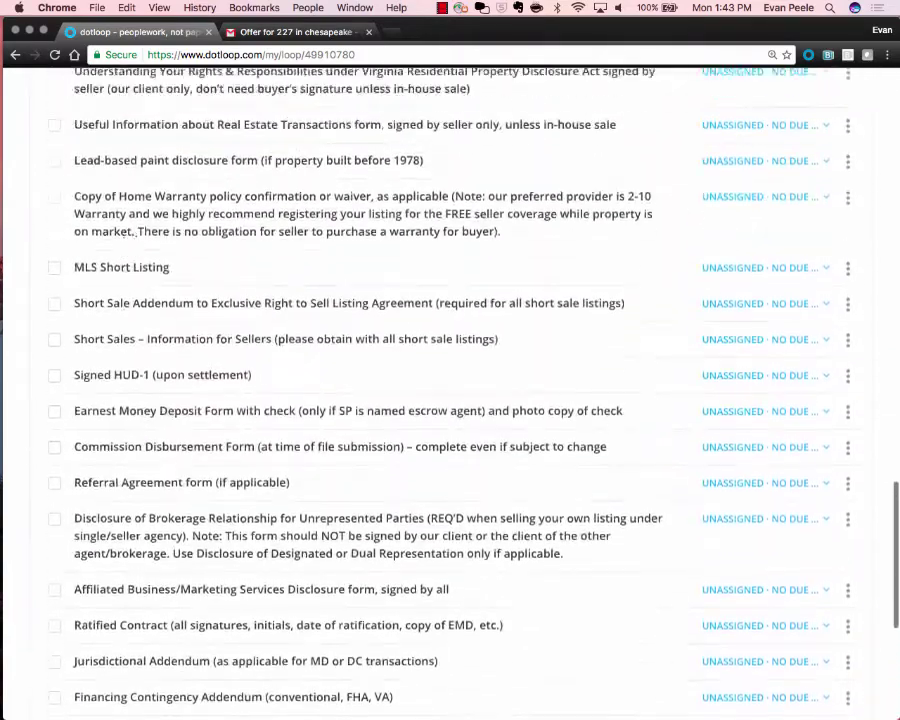
{"action": "scroll", "coordinate": [125, 232], "scroll_direction": "up", "scroll_amount": 5}
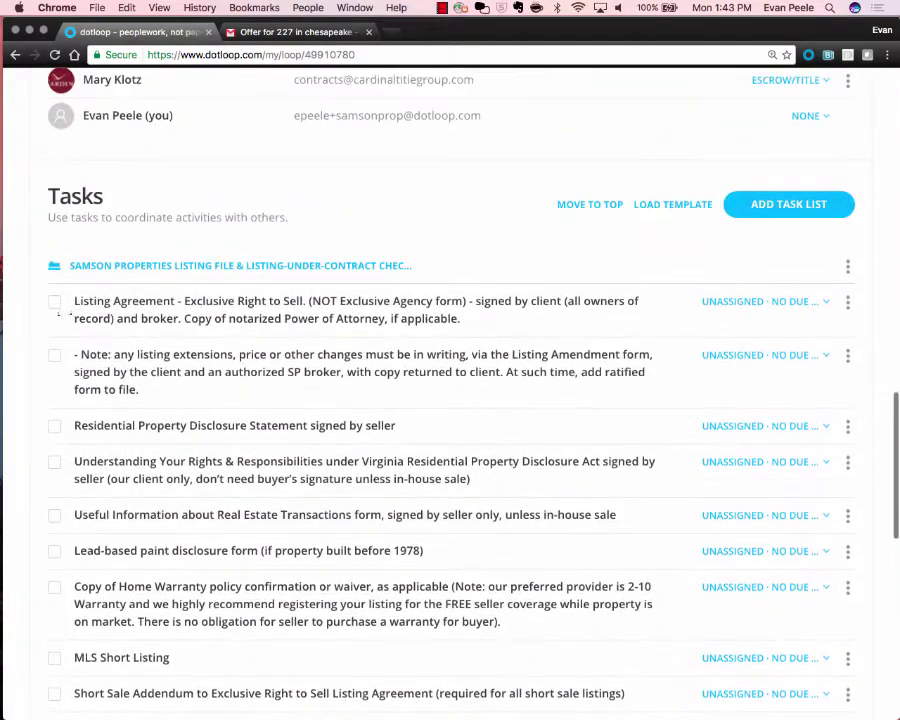
{"action": "left_click", "coordinate": [54, 301]}
{"action": "left_click", "coordinate": [54, 301]}
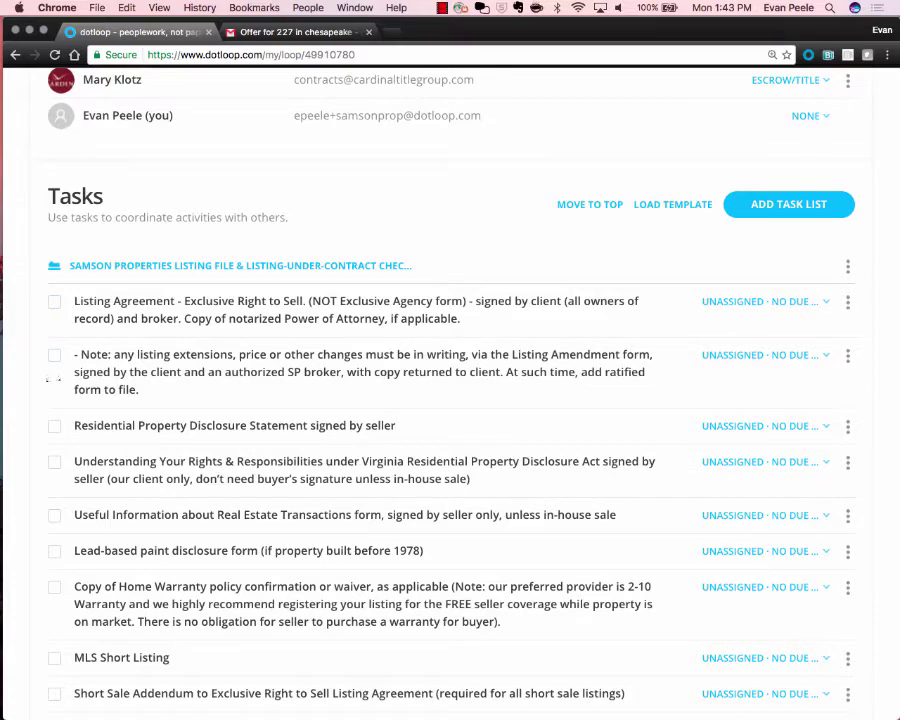
{"action": "left_click", "coordinate": [54, 355]}
{"action": "left_click", "coordinate": [54, 426]}
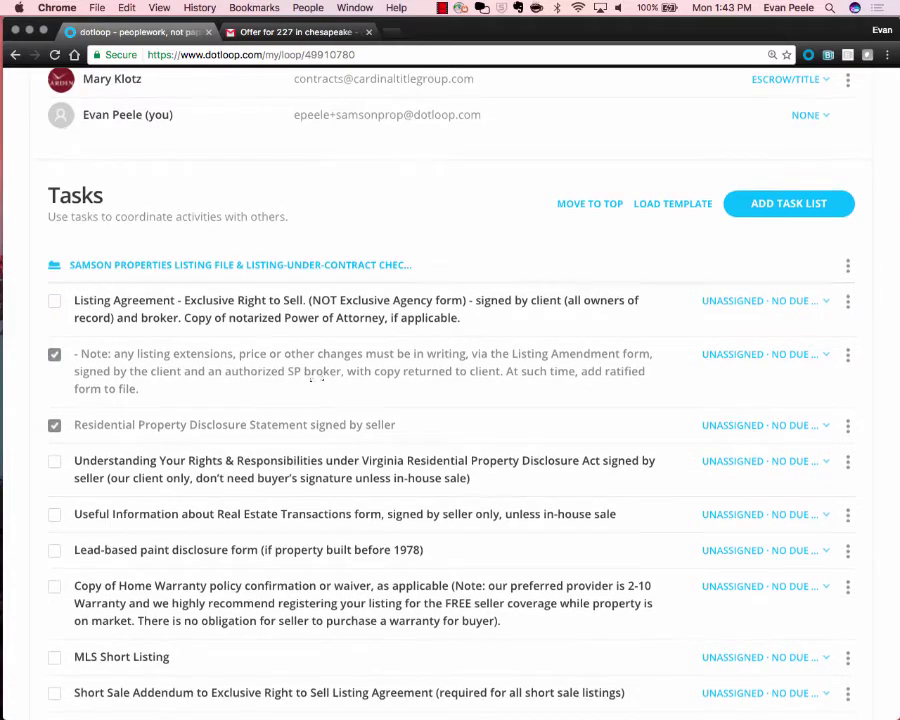
{"action": "scroll", "coordinate": [312, 378], "scroll_direction": "down", "scroll_amount": 15}
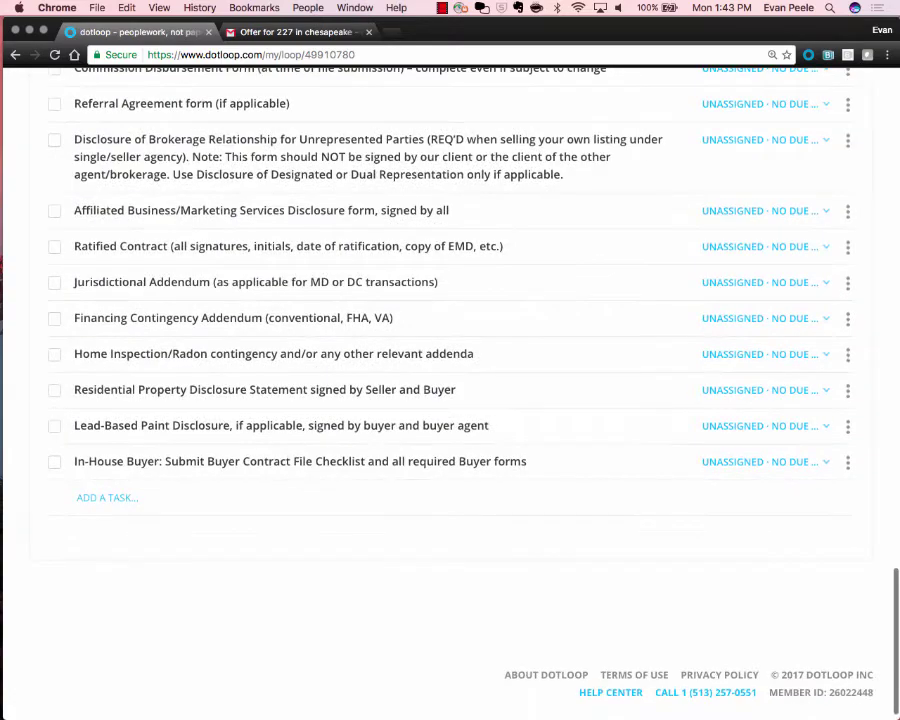
Add tasks 'Make sure to turn in paperwork', 'Grab a cup of coffee' and 'pick up my kids from soccer practice'.
{"action": "left_click", "coordinate": [106, 498]}
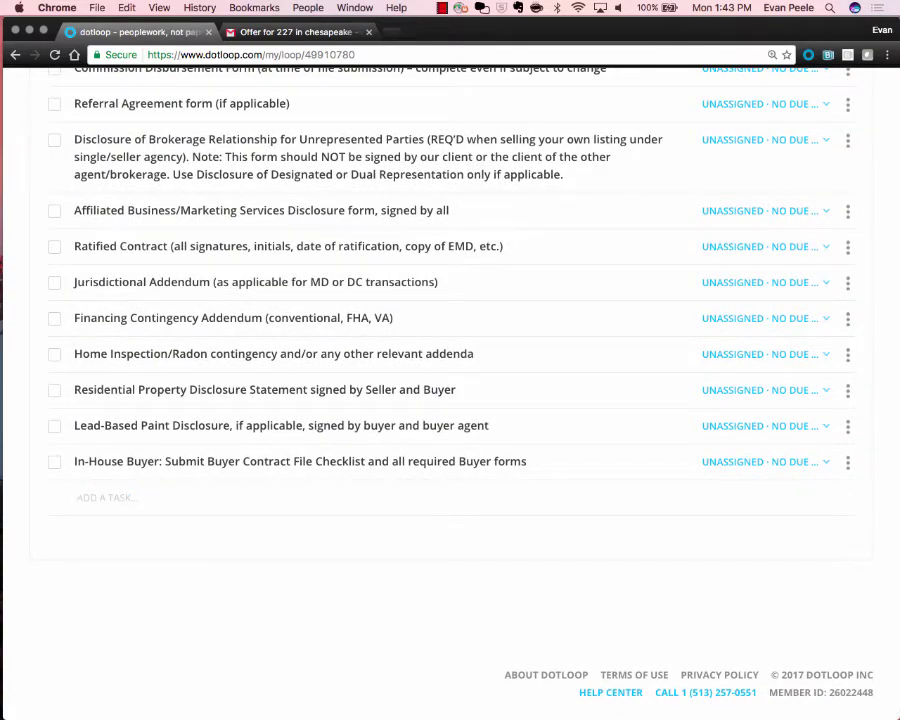
{"action": "type", "text": "Make sure to turn in paperwork"}
{"action": "key", "text": "Return"}
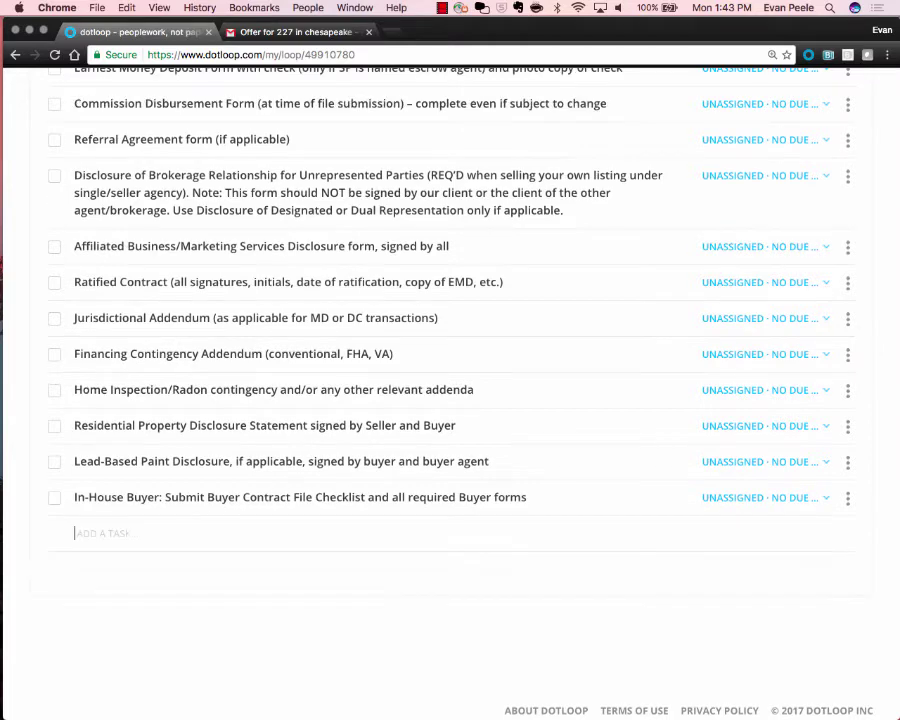
{"action": "type", "text": "Grab a cup of coffee"}
{"action": "key", "text": "Return"}
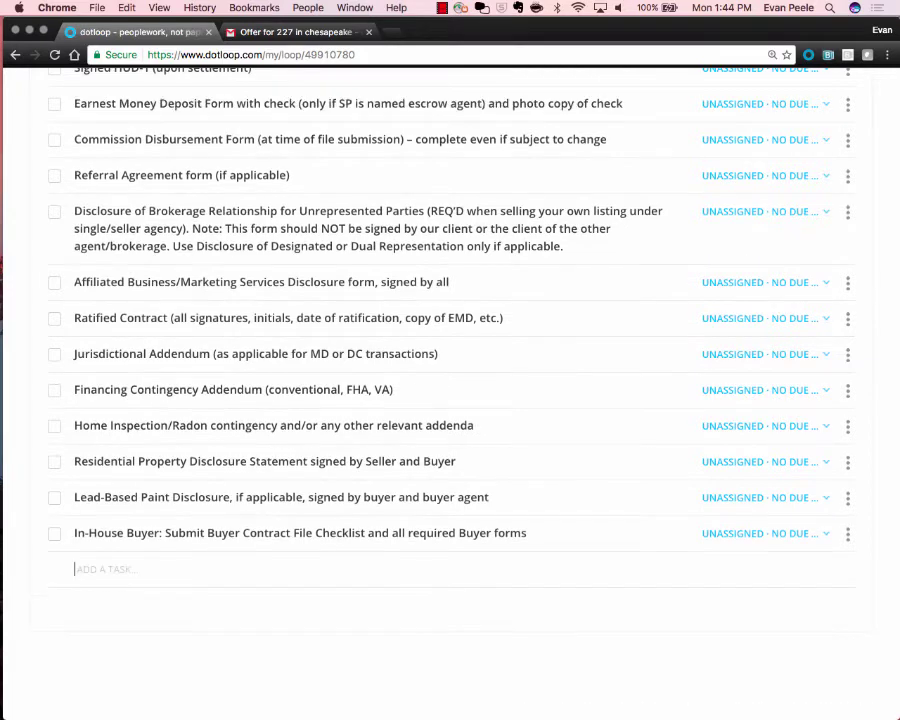
{"action": "type", "text": "pick up my kids fr"}
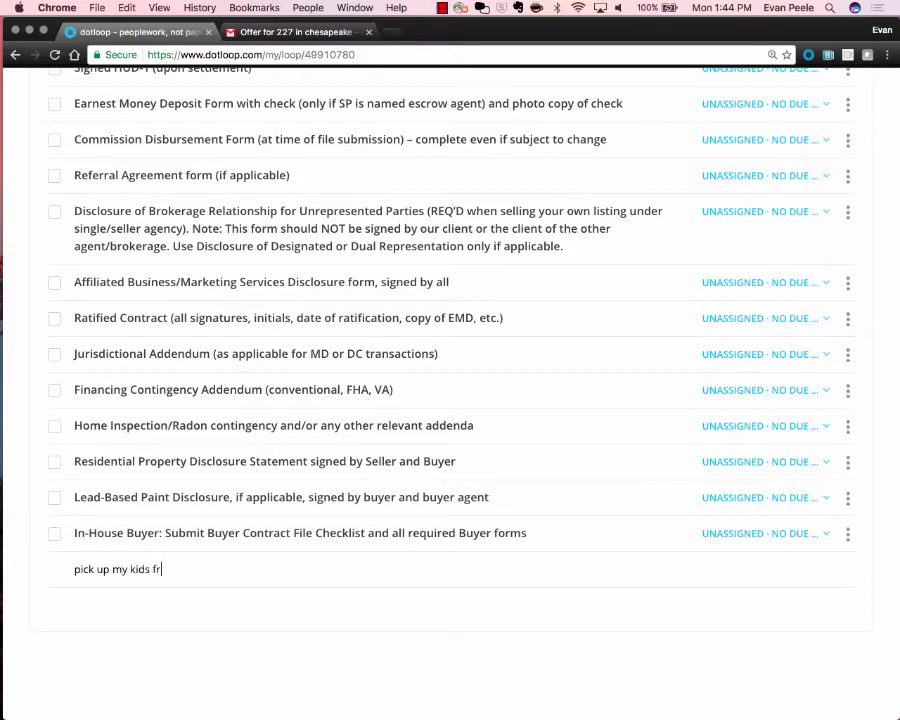
{"action": "type", "text": "om soccer practice"}
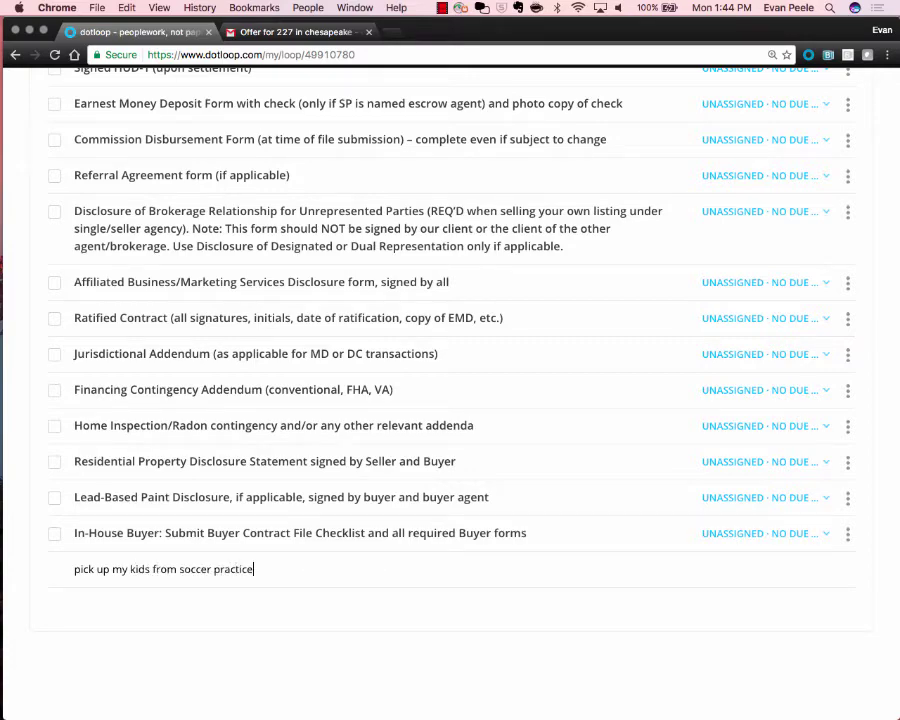
{"action": "key", "text": "Return"}
{"action": "scroll", "coordinate": [108, 500], "scroll_direction": "up", "scroll_amount": 10}
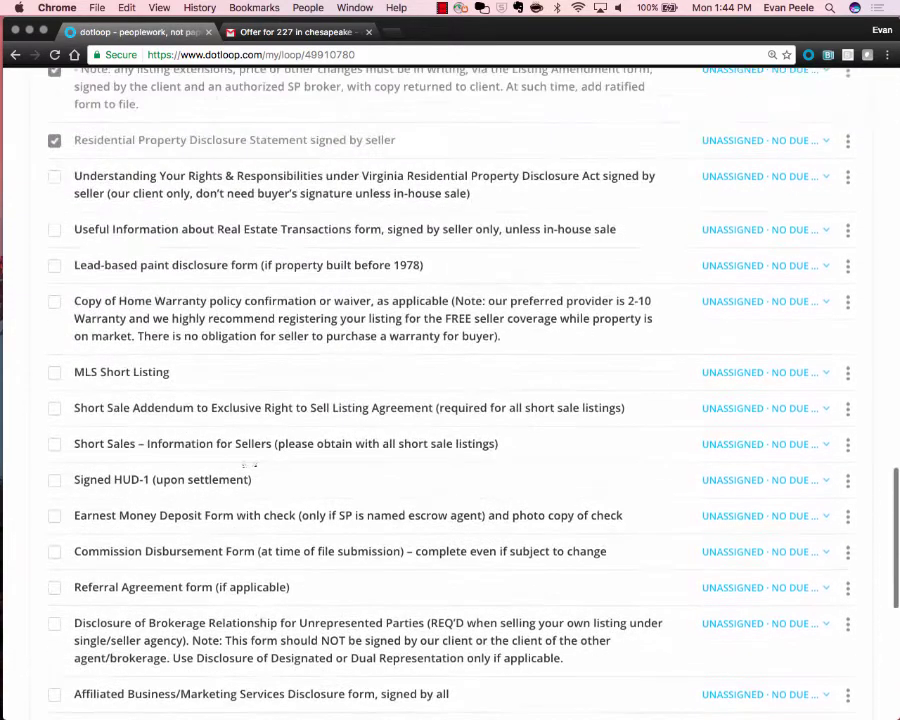
{"action": "scroll", "coordinate": [252, 468], "scroll_direction": "up", "scroll_amount": 3}
{"action": "scroll", "coordinate": [300, 430], "scroll_direction": "down", "scroll_amount": 3}
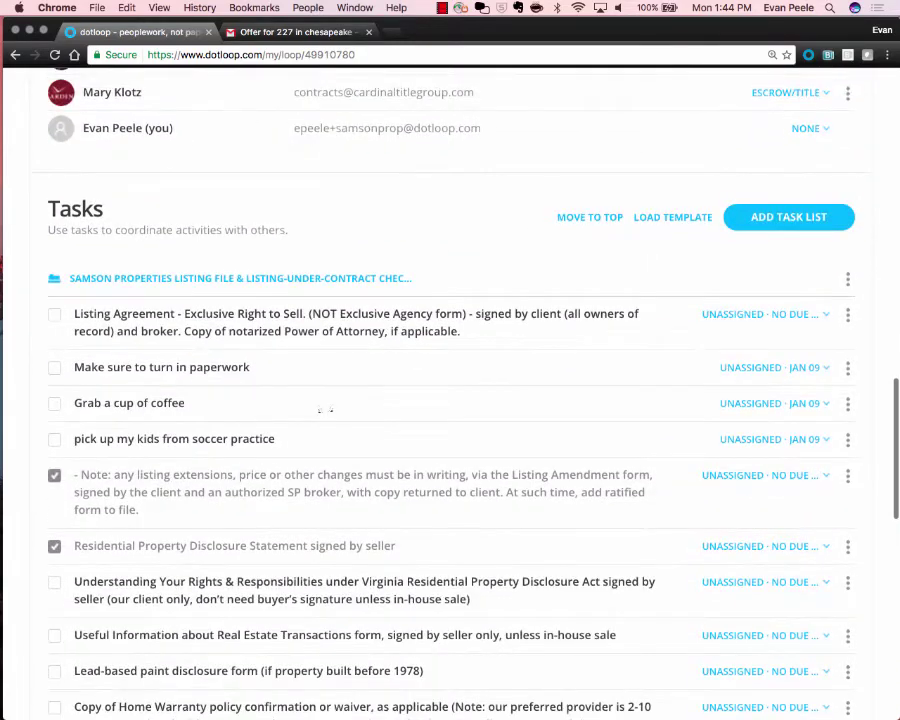
{"action": "scroll", "coordinate": [325, 409], "scroll_direction": "up", "scroll_amount": 1}
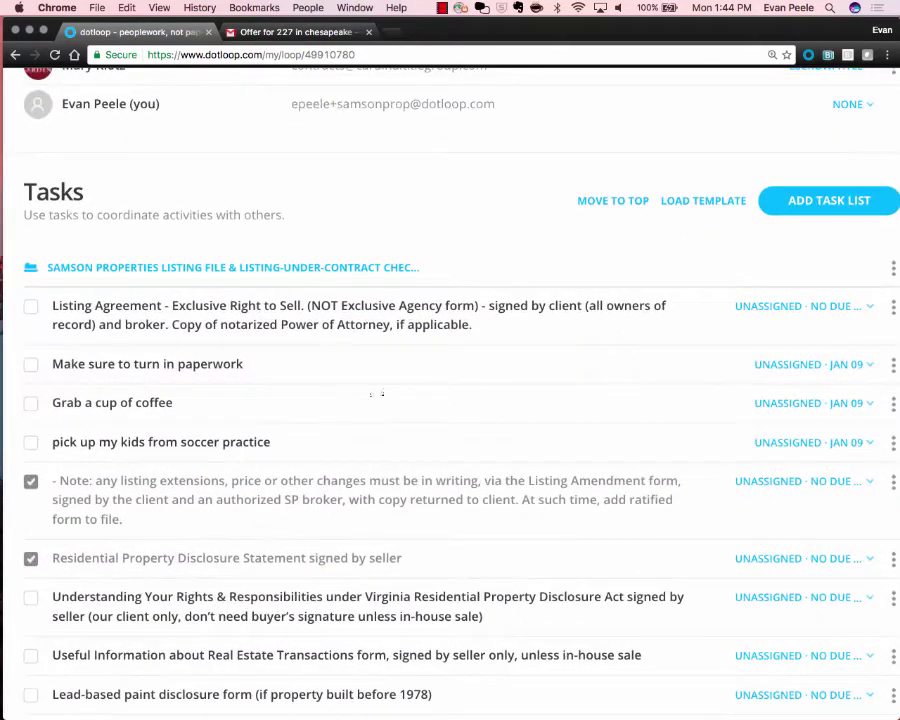
Move 'Grab a cup of coffee' below Listing Agreement, make it due today and check it off.
{"action": "left_click_drag", "start_coordinate": [357, 385], "coordinate": [350, 416]}
{"action": "left_click", "coordinate": [813, 364]}
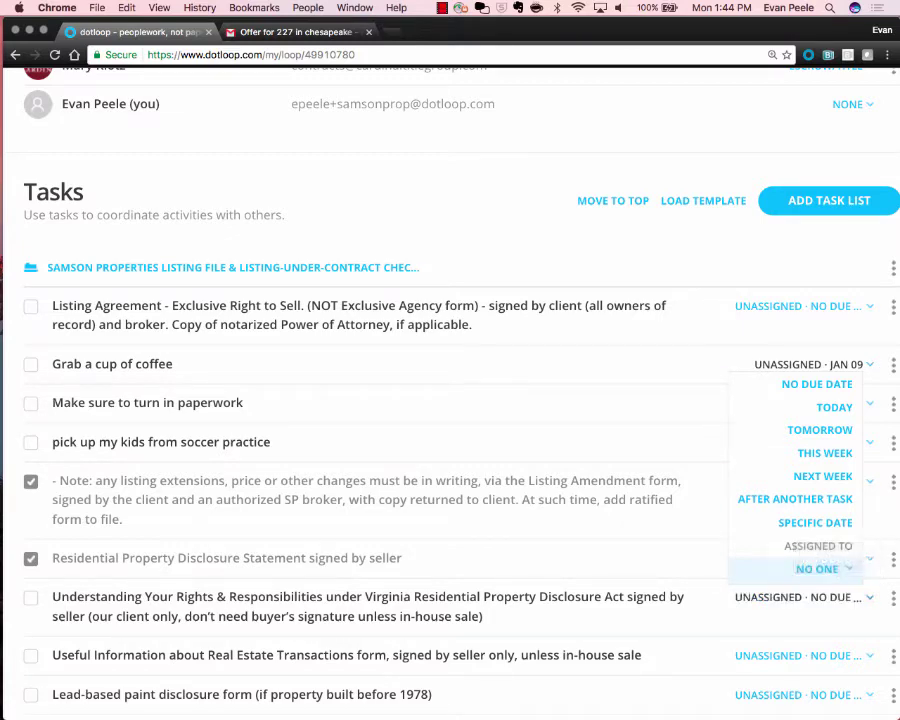
{"action": "left_click", "coordinate": [800, 597]}
{"action": "left_click", "coordinate": [813, 364]}
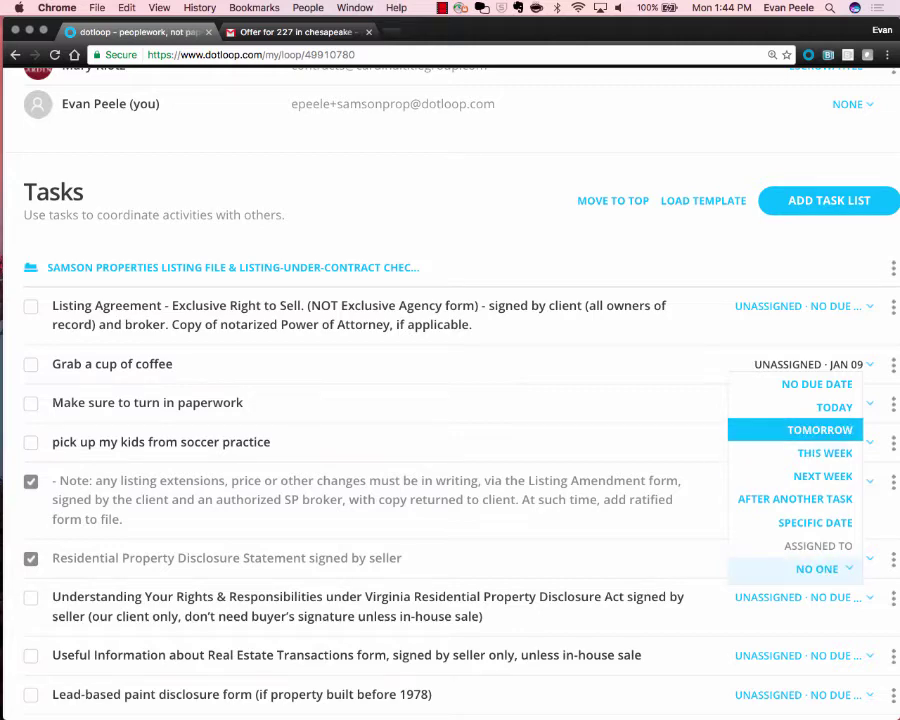
{"action": "left_click", "coordinate": [834, 407]}
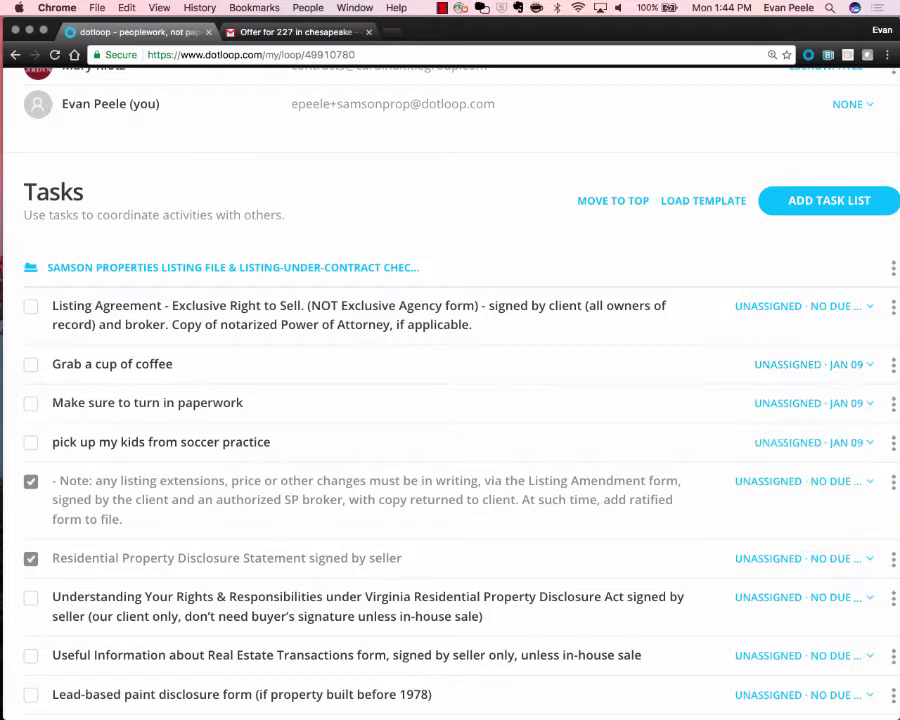
{"action": "left_click", "coordinate": [31, 364]}
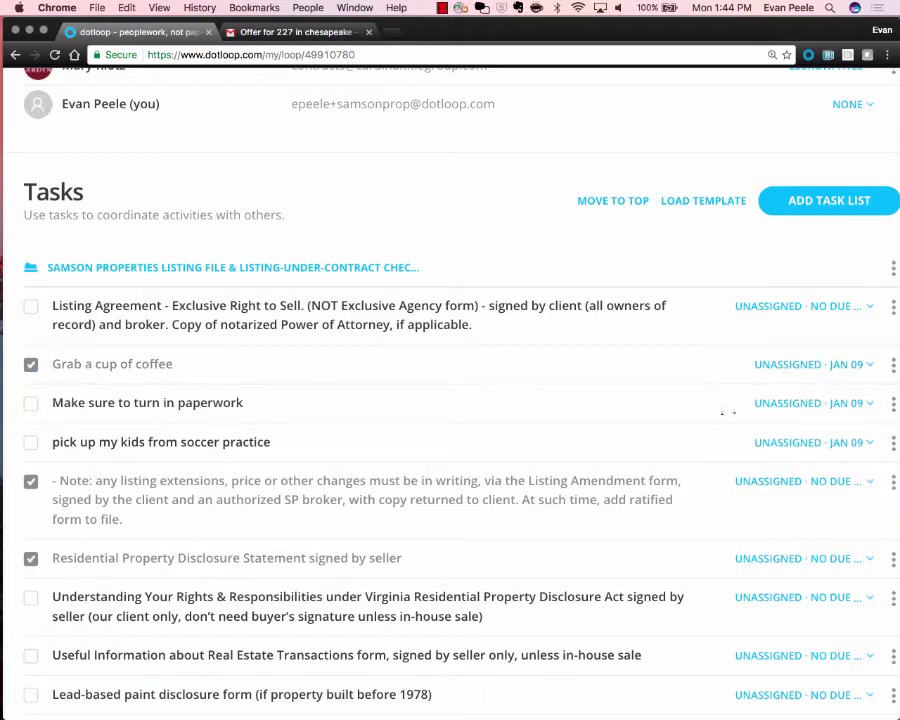
Make the paperwork task due tomorrow, Jan 10, and the soccer pickup task due January 5.
{"action": "left_click", "coordinate": [813, 403]}
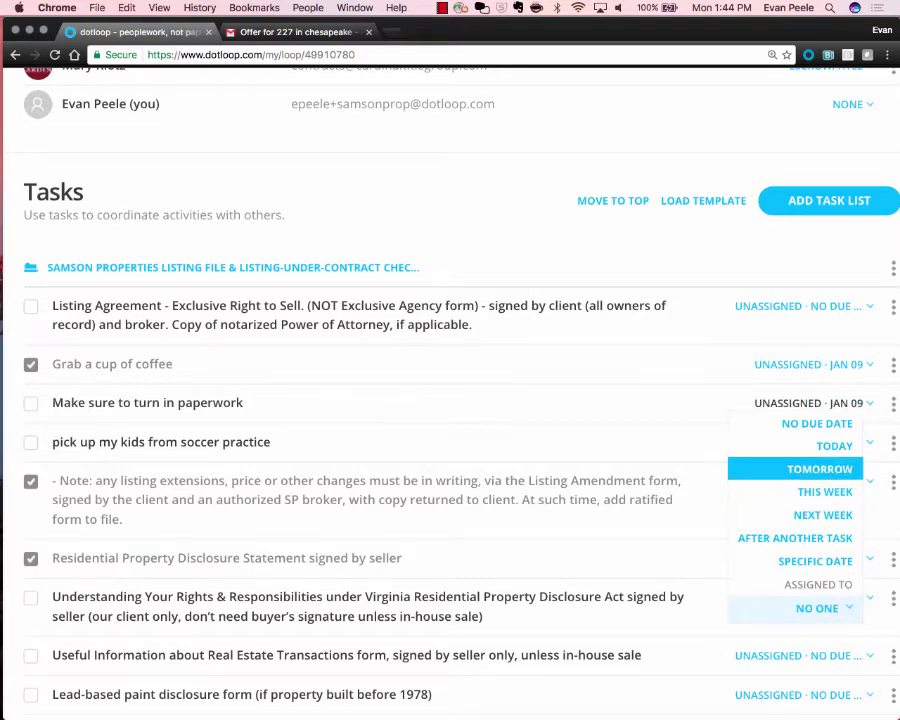
{"action": "left_click", "coordinate": [819, 469]}
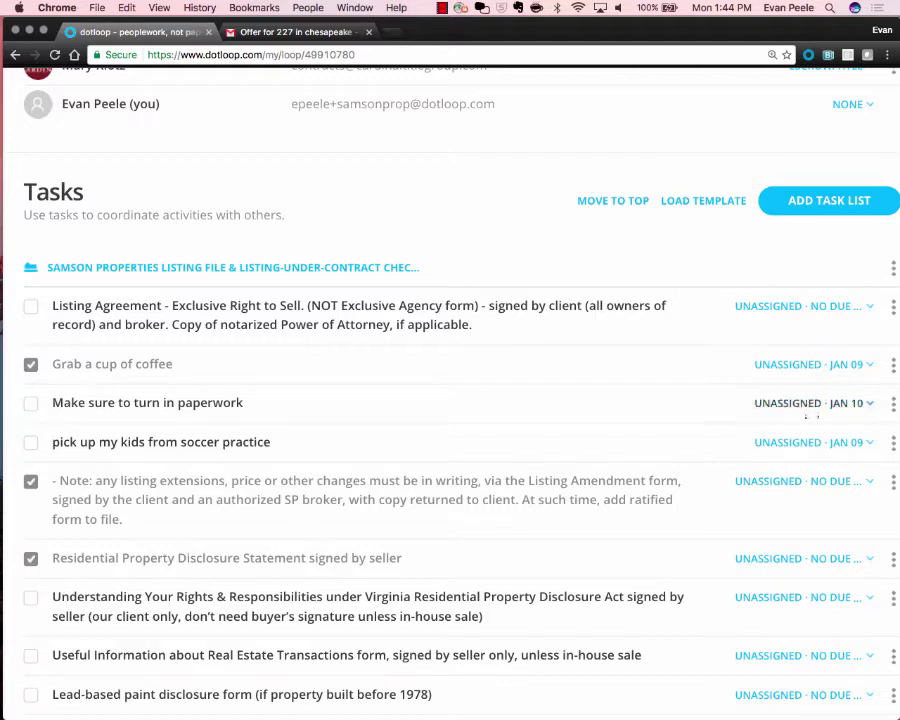
{"action": "left_click", "coordinate": [813, 404]}
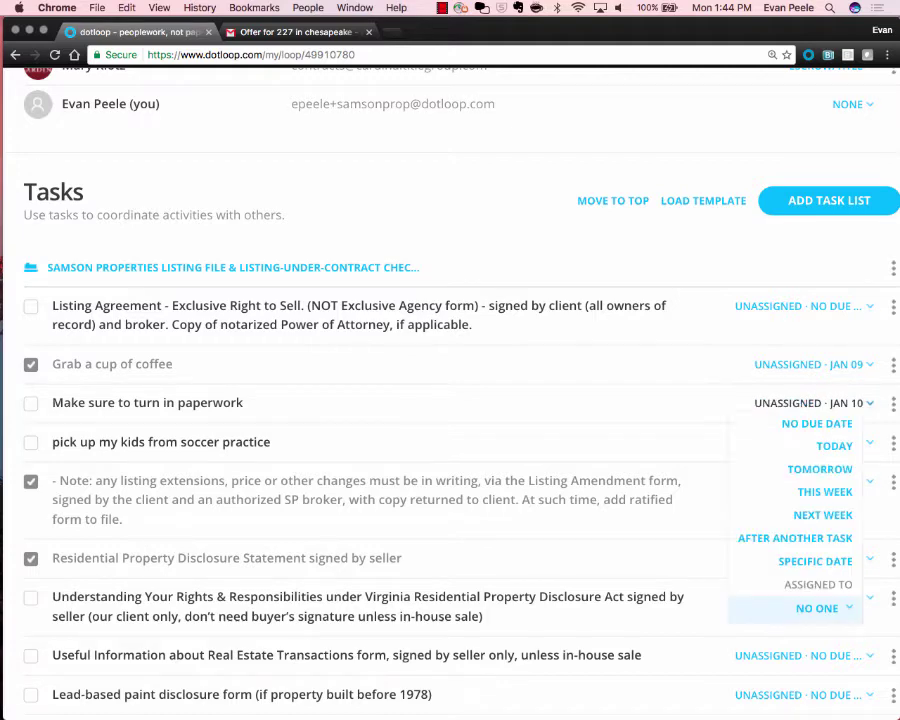
{"action": "left_click", "coordinate": [623, 421]}
{"action": "left_click", "coordinate": [813, 442]}
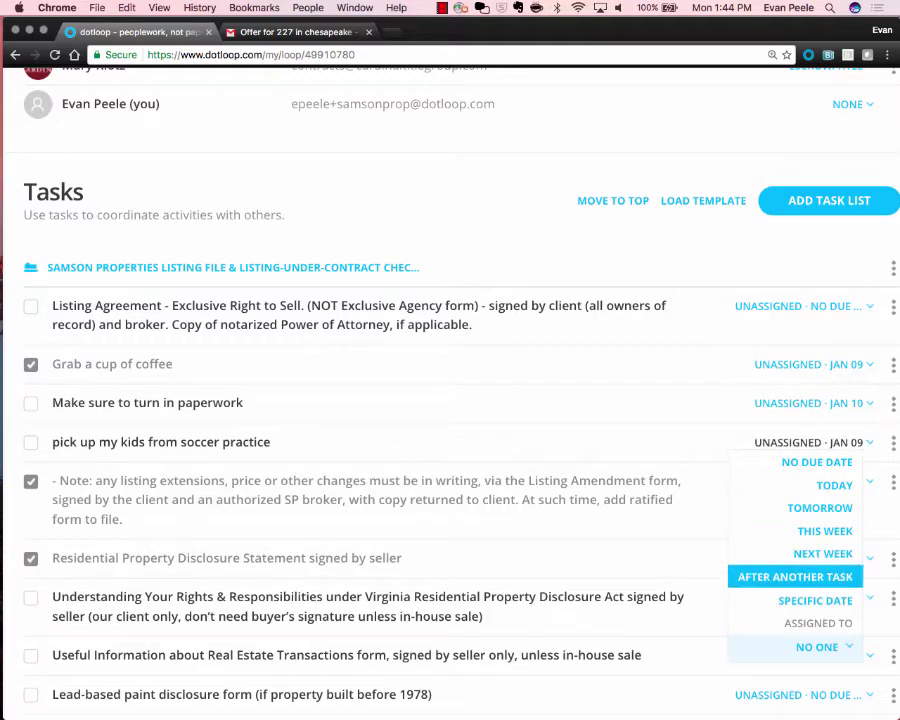
{"action": "left_click", "coordinate": [815, 600]}
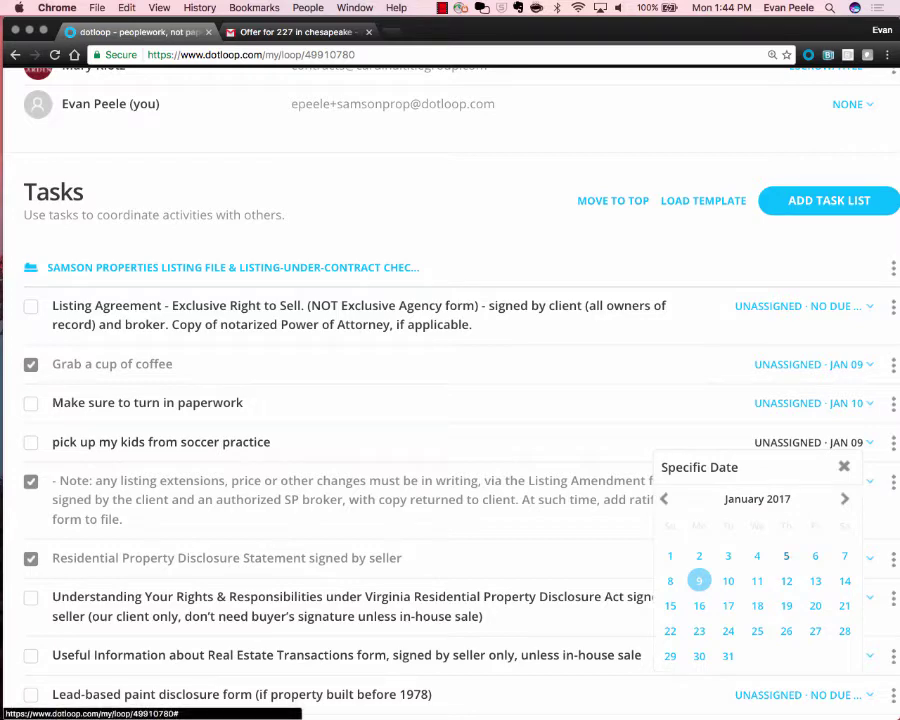
{"action": "left_click", "coordinate": [786, 556]}
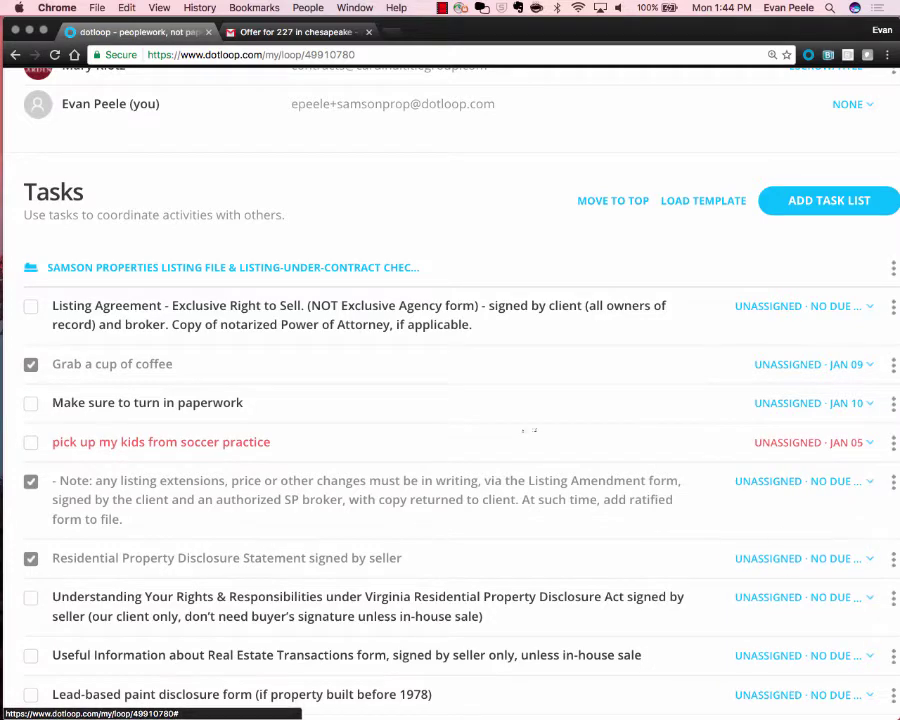
{"action": "scroll", "coordinate": [420, 472], "scroll_direction": "down", "scroll_amount": 3}
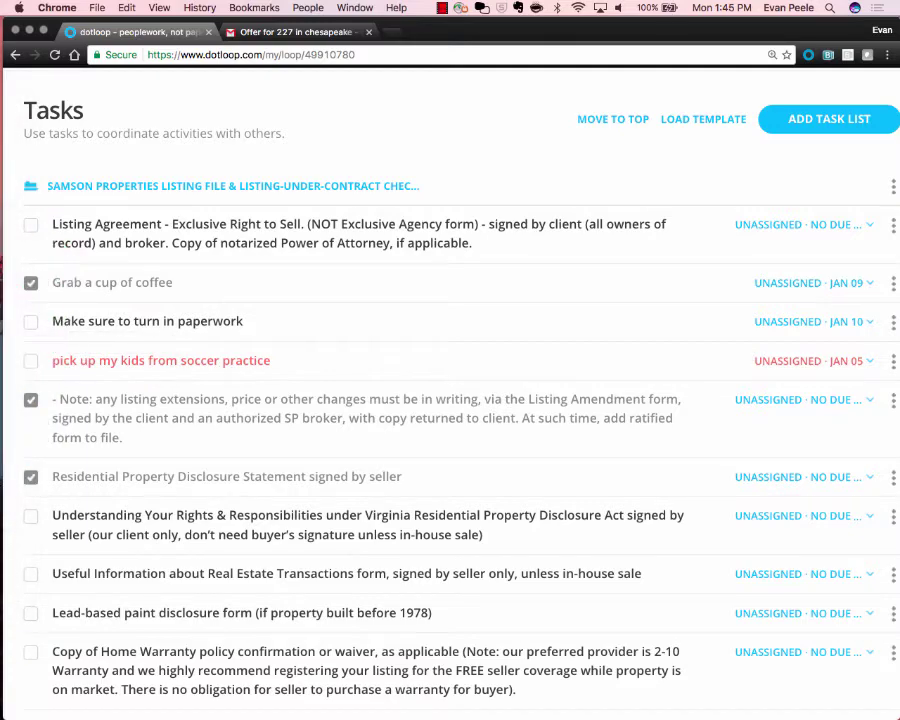
Check off 'pick up my kids from soccer practice' and scroll up to the Documents list.
{"action": "left_click", "coordinate": [31, 361]}
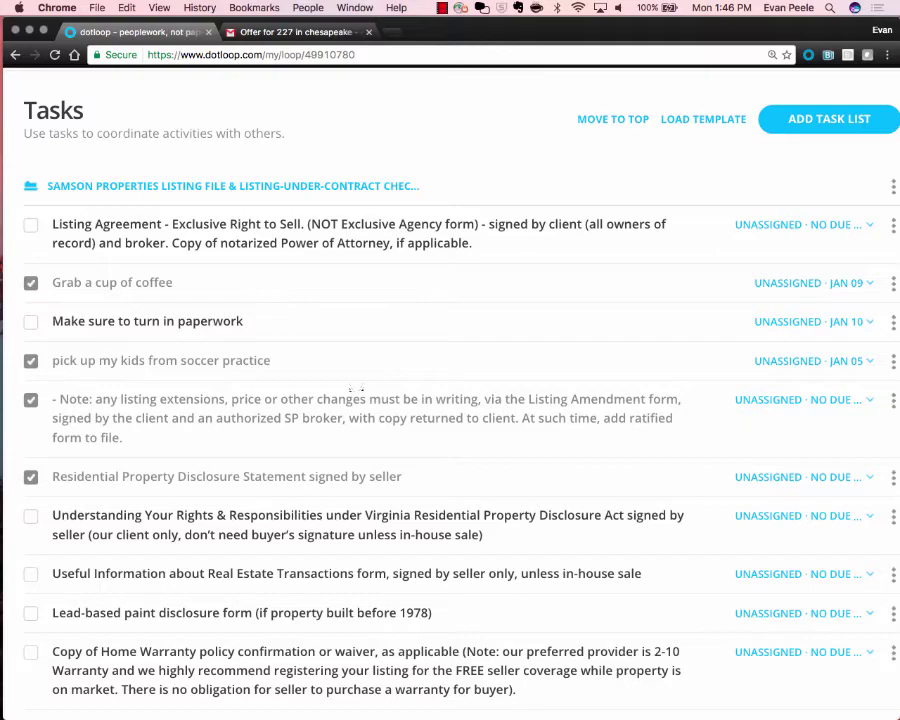
{"action": "scroll", "coordinate": [356, 389], "scroll_direction": "up", "scroll_amount": 20}
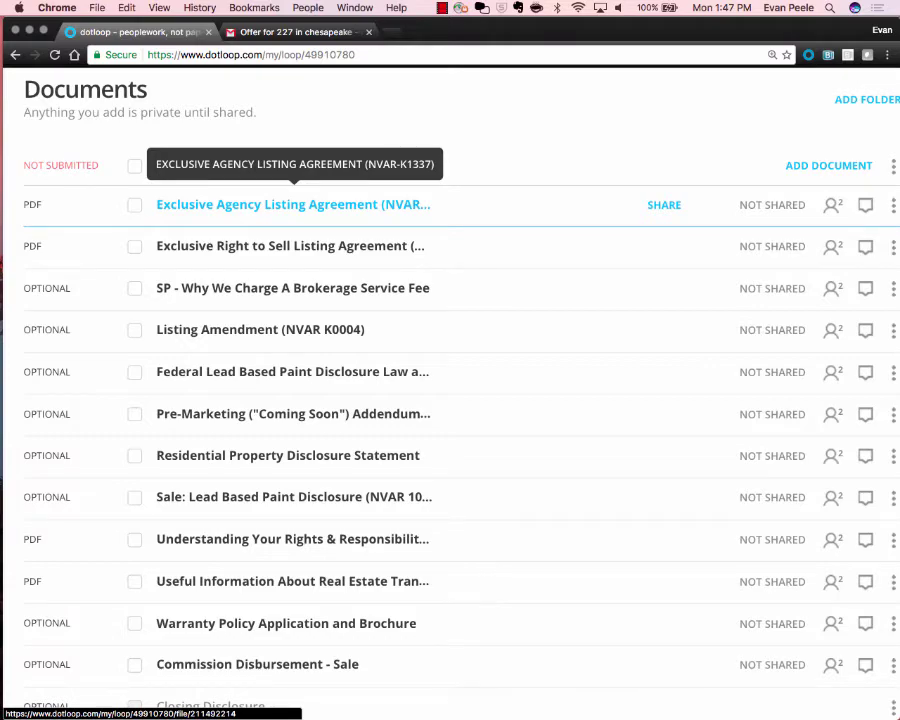
Move Listing Amendment (NVAR K0004) up to second place beneath the Exclusive Agency agreement.
{"action": "mouse_move", "coordinate": [293, 204]}
{"action": "left_mouse_down"}
{"action": "mouse_move", "coordinate": [293, 384]}
{"action": "mouse_move", "coordinate": [293, 160]}
{"action": "mouse_move", "coordinate": [293, 190]}
{"action": "left_mouse_up"}
{"action": "left_click_drag", "start_coordinate": [260, 326], "coordinate": [240, 244]}
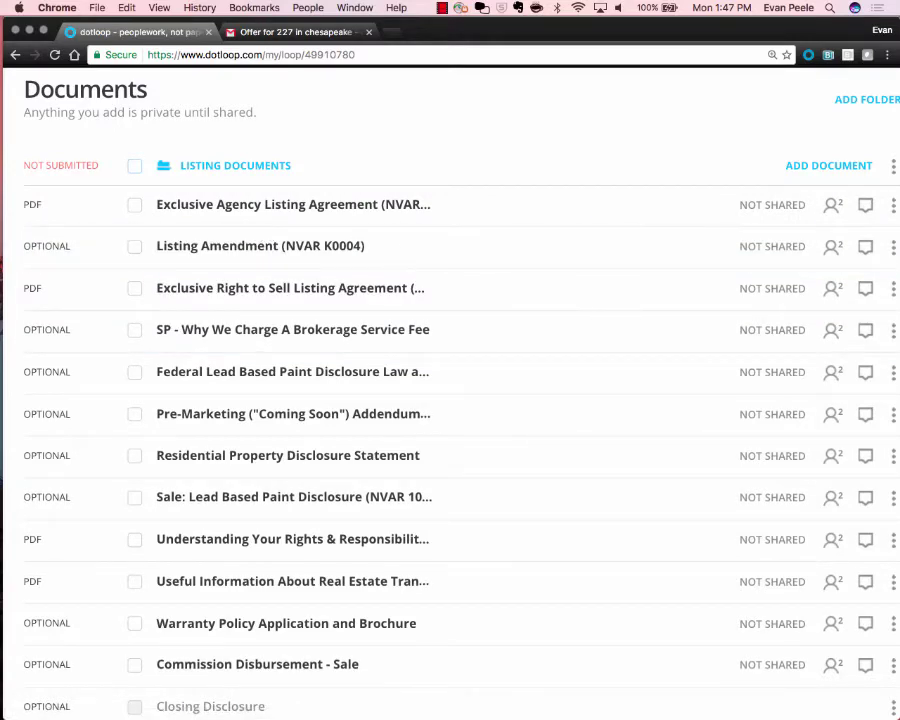
{"action": "left_click", "coordinate": [135, 166]}
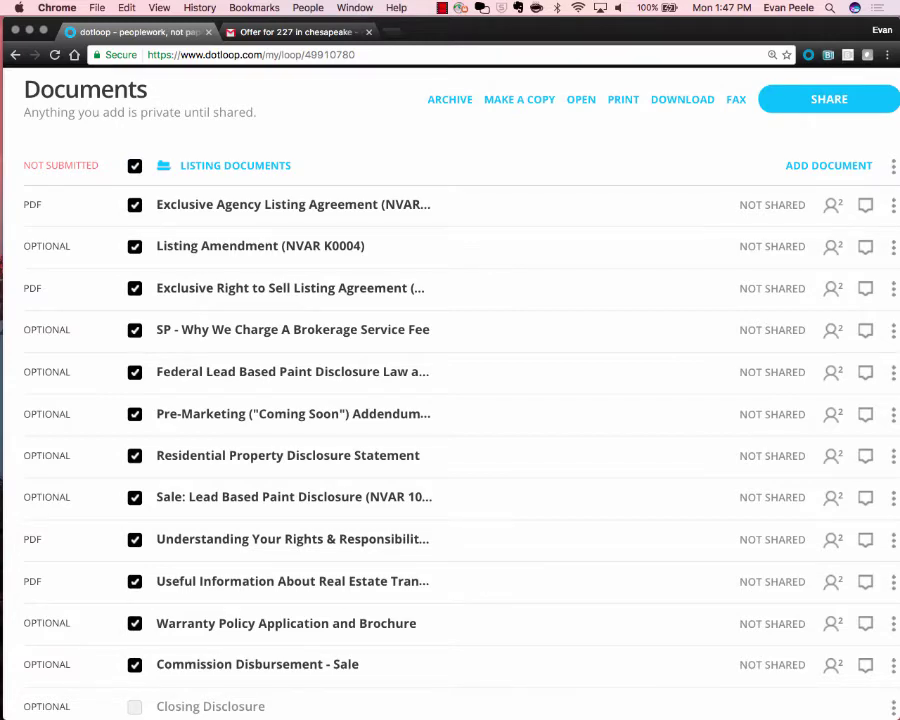
{"action": "left_click", "coordinate": [135, 166]}
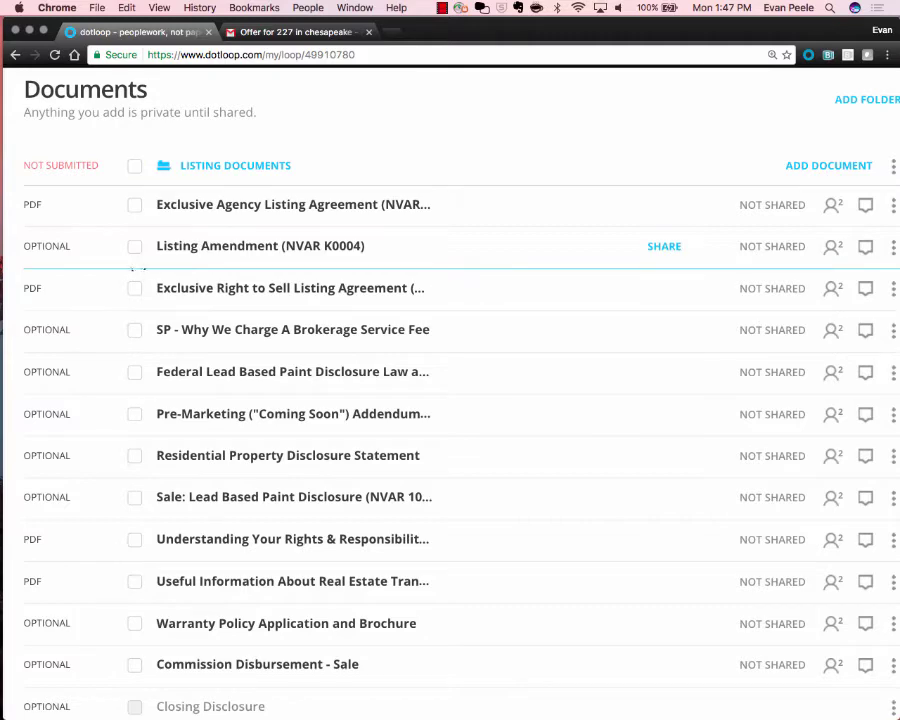
Select Listing Amendment and the Exclusive Right to Sell agreement for bulk actions.
{"action": "left_click", "coordinate": [135, 246]}
{"action": "left_click", "coordinate": [135, 288]}
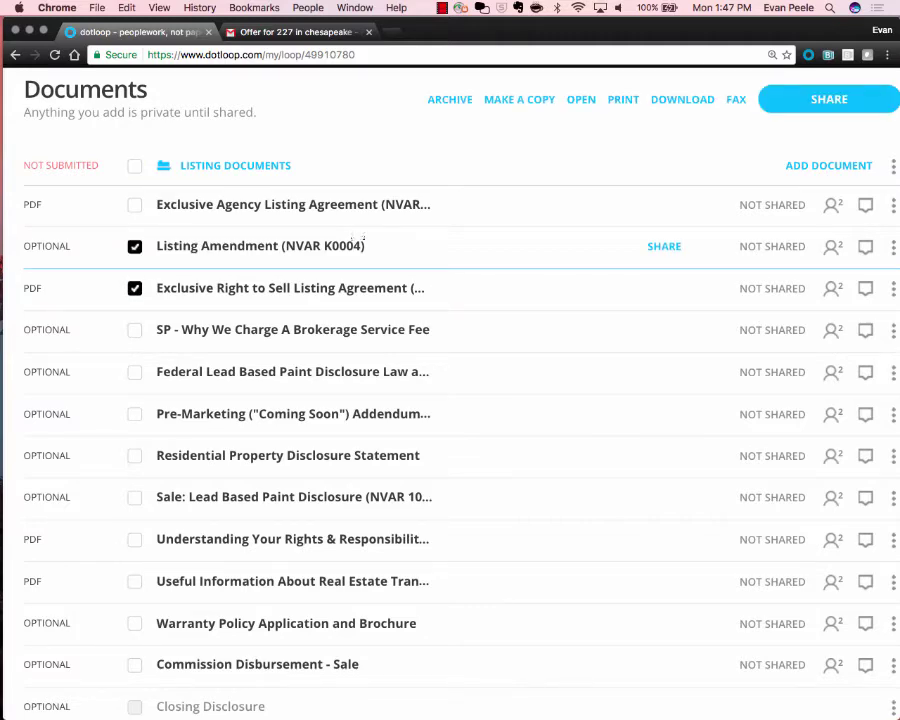
{"action": "scroll", "coordinate": [583, 281], "scroll_direction": "up", "scroll_amount": 3}
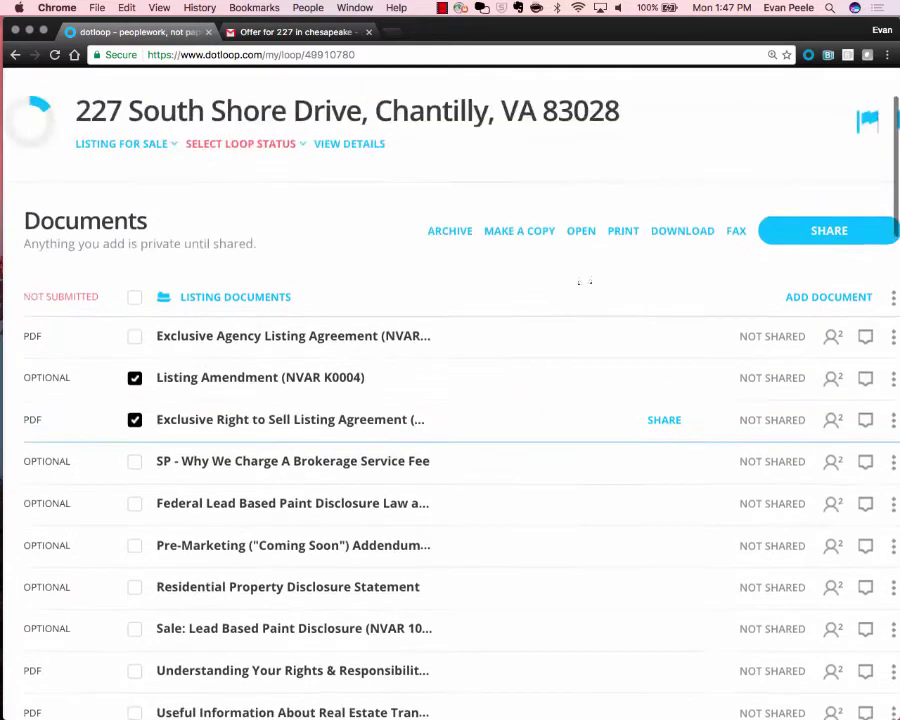
{"action": "left_click", "coordinate": [135, 380]}
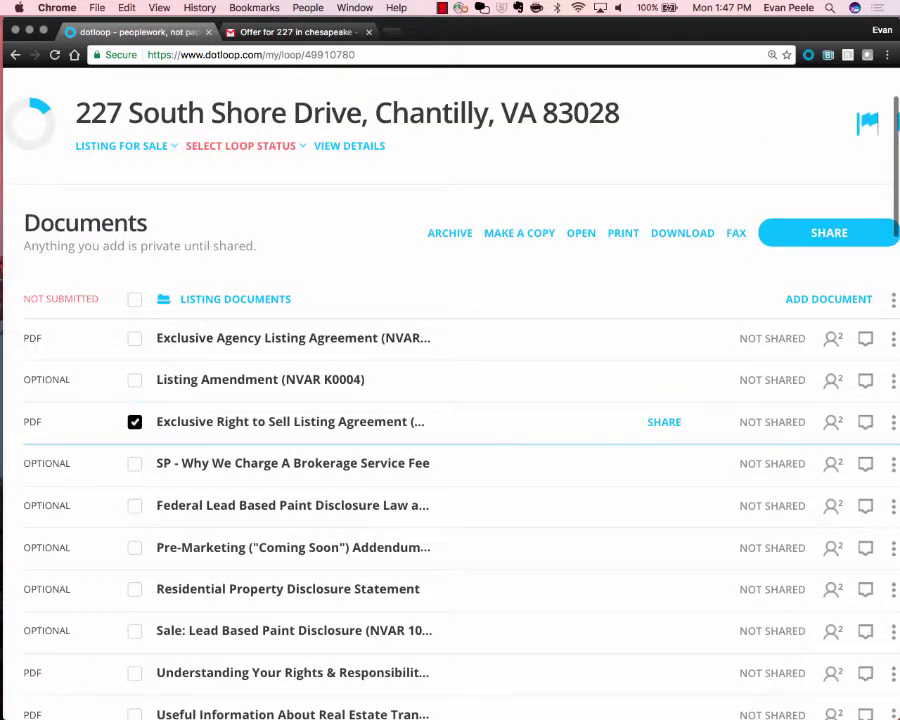
{"action": "left_click", "coordinate": [135, 421]}
{"action": "left_click", "coordinate": [135, 421]}
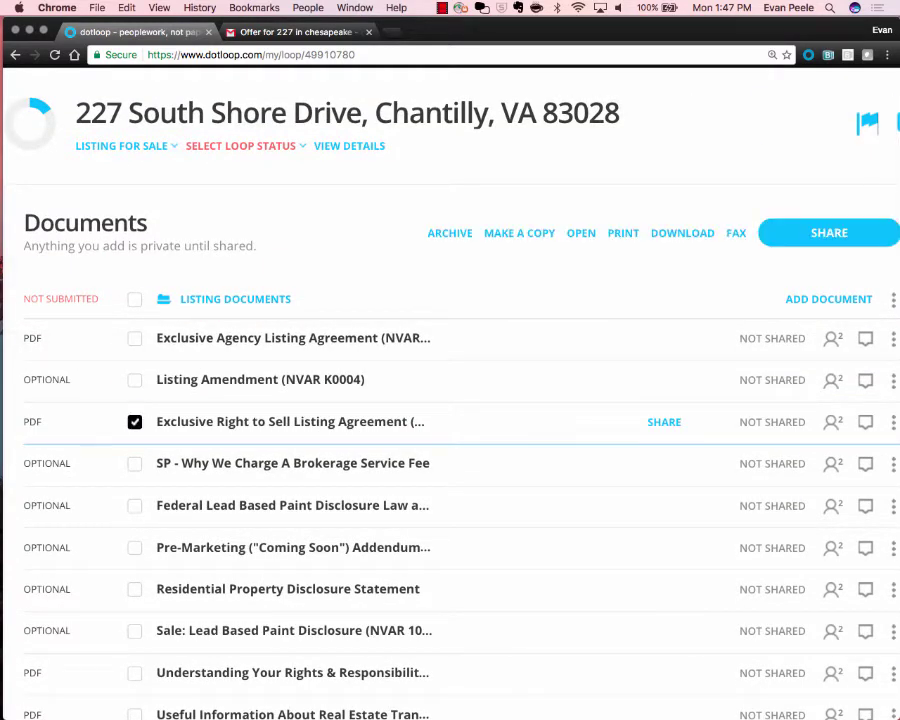
{"action": "left_click", "coordinate": [135, 380]}
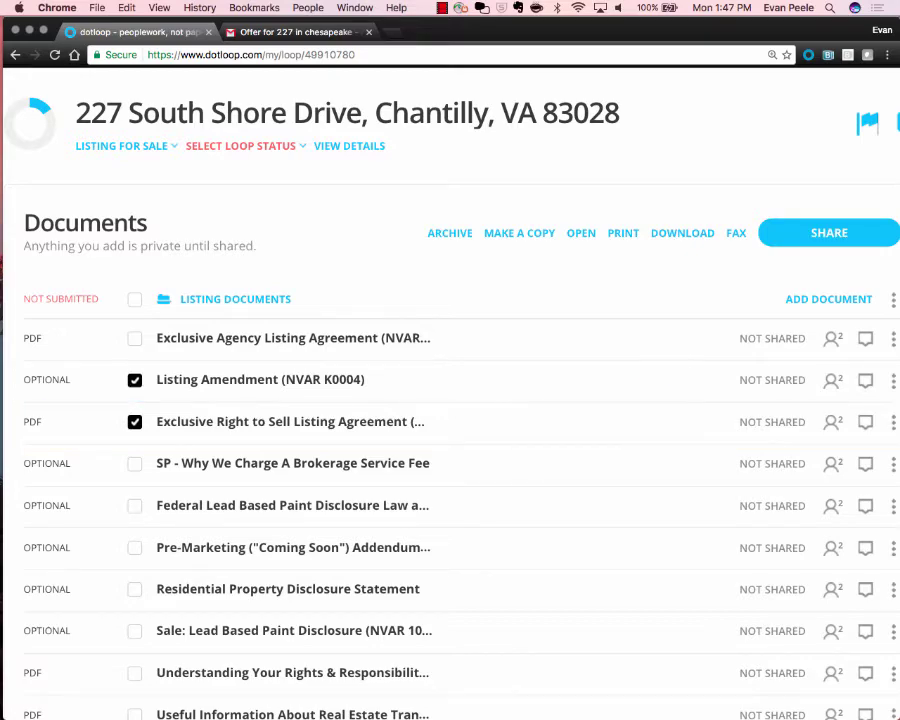
{"action": "scroll", "coordinate": [740, 224], "scroll_direction": "up", "scroll_amount": 5}
{"action": "scroll", "coordinate": [590, 224], "scroll_direction": "down", "scroll_amount": 3}
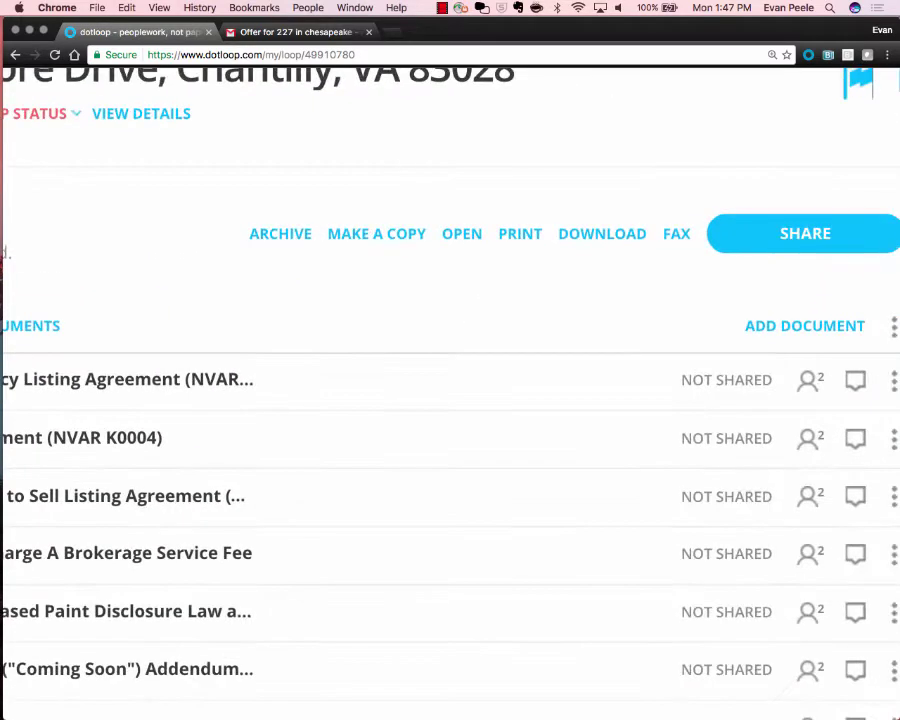
{"action": "scroll", "coordinate": [590, 224], "scroll_direction": "right", "scroll_amount": 1}
{"action": "scroll", "coordinate": [450, 400], "scroll_direction": "right", "scroll_amount": 1}
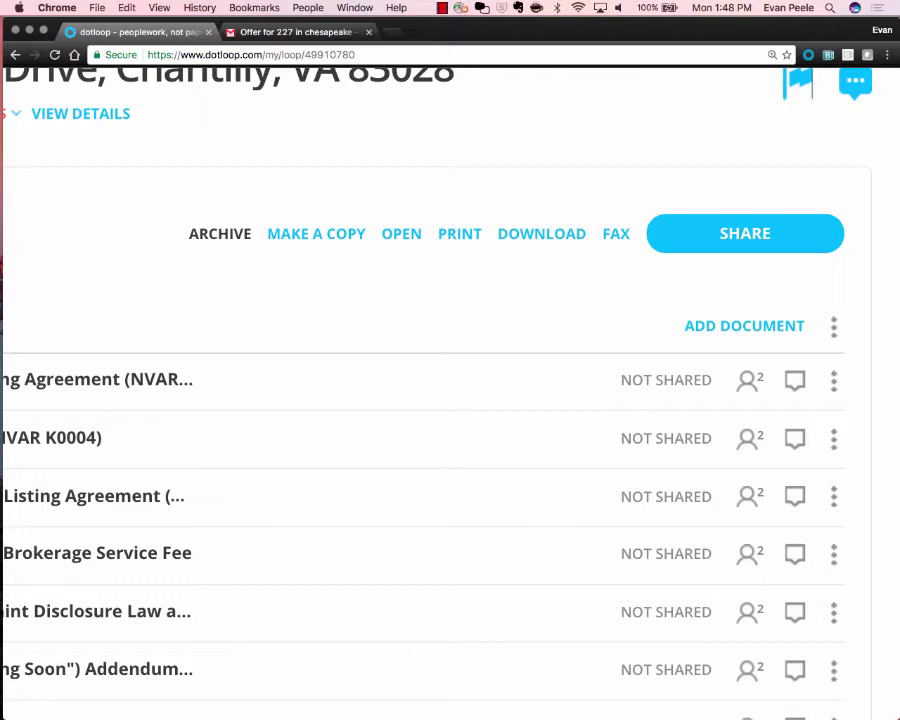
{"action": "scroll", "coordinate": [450, 400], "scroll_direction": "left", "scroll_amount": 8}
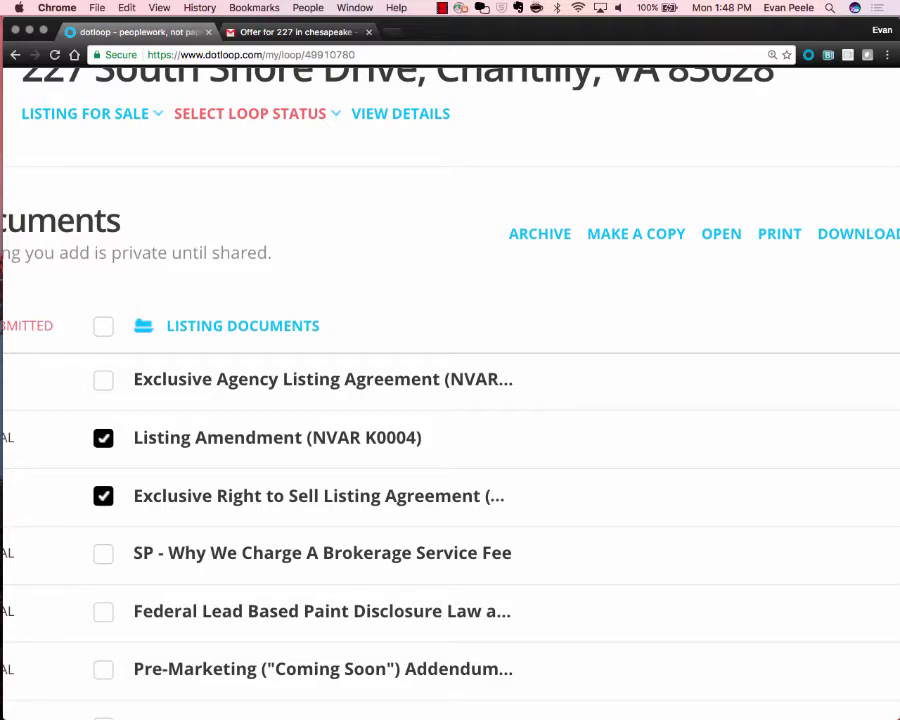
{"action": "scroll", "coordinate": [470, 300], "scroll_direction": "right", "scroll_amount": 2}
{"action": "scroll", "coordinate": [476, 233], "scroll_direction": "down", "scroll_amount": 3}
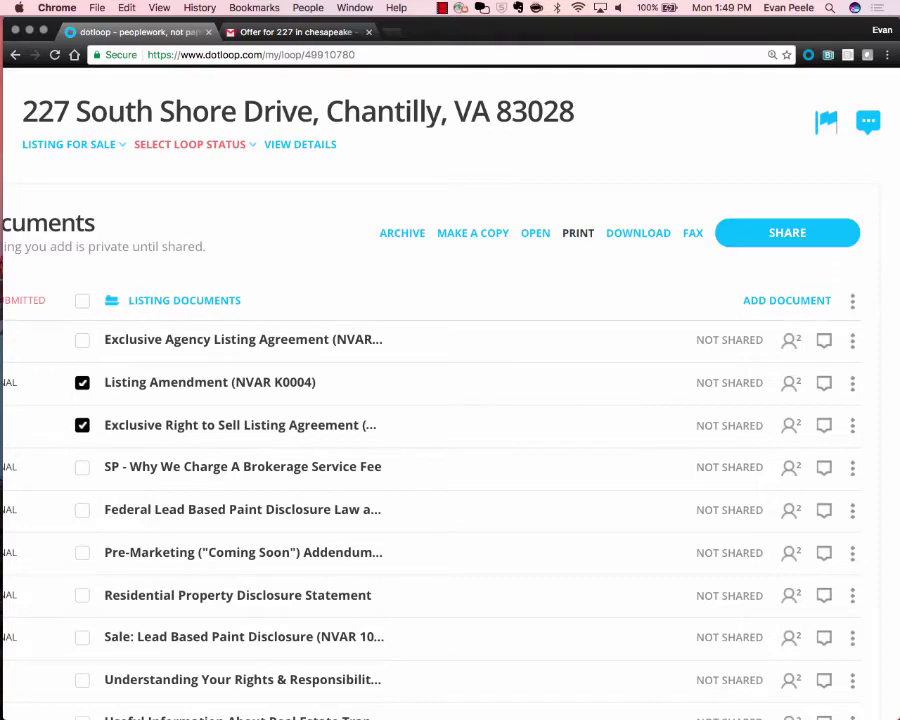
{"action": "scroll", "coordinate": [634, 239], "scroll_direction": "up", "scroll_amount": 5}
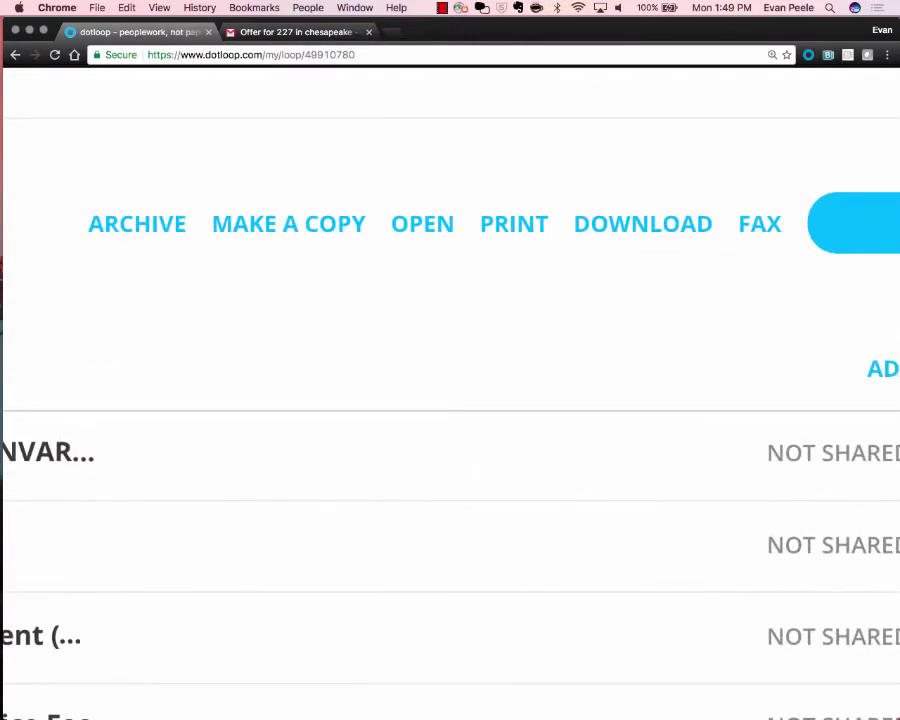
{"action": "scroll", "coordinate": [450, 400], "scroll_direction": "right", "scroll_amount": 5}
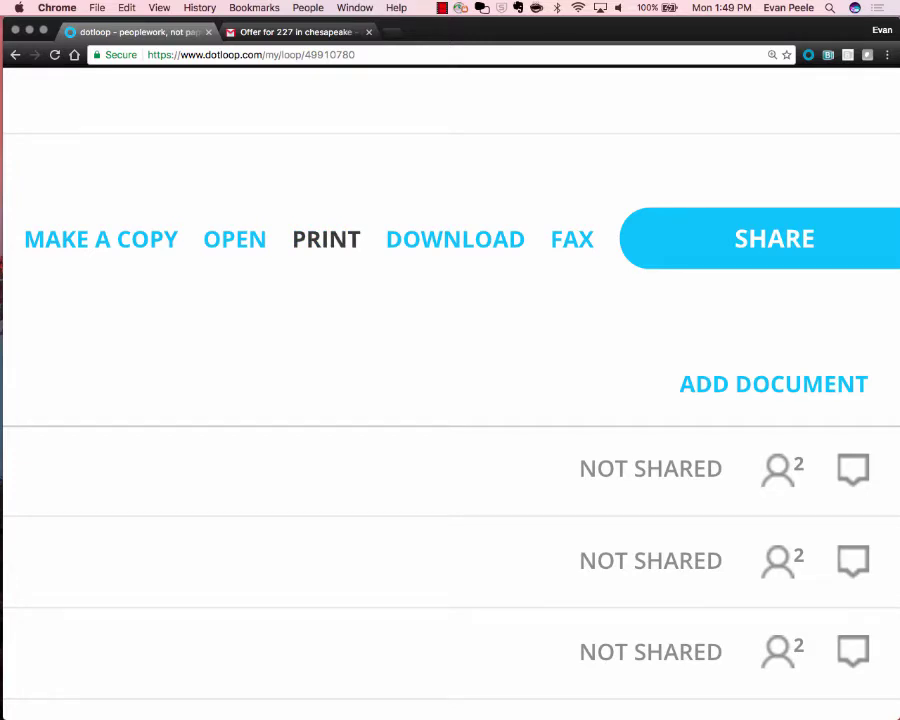
{"action": "scroll", "coordinate": [450, 400], "scroll_direction": "down", "scroll_amount": 5}
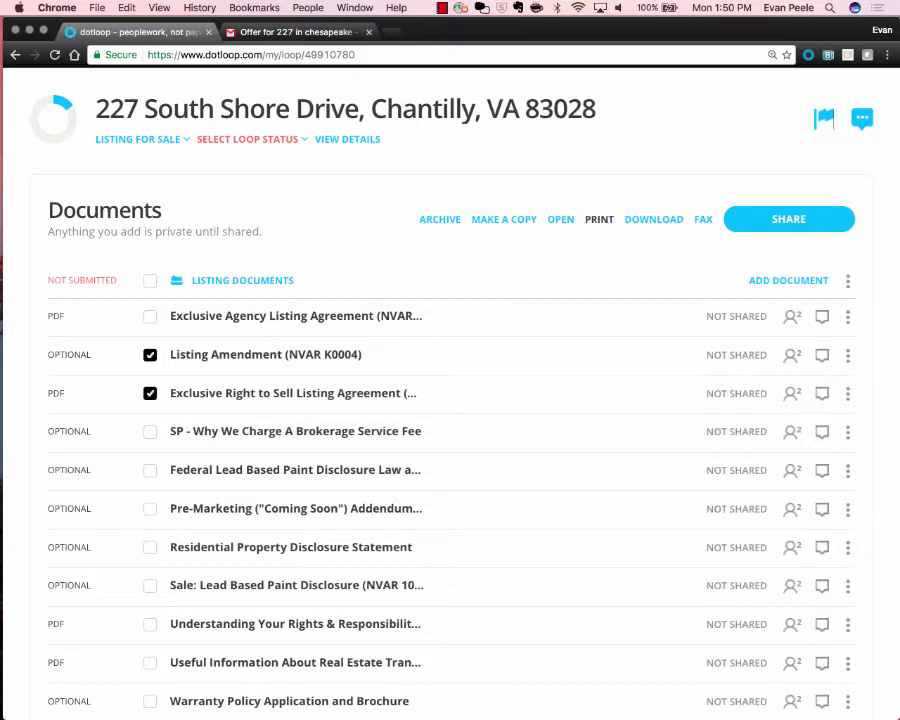
{"action": "scroll", "coordinate": [699, 230], "scroll_direction": "up", "scroll_amount": 5}
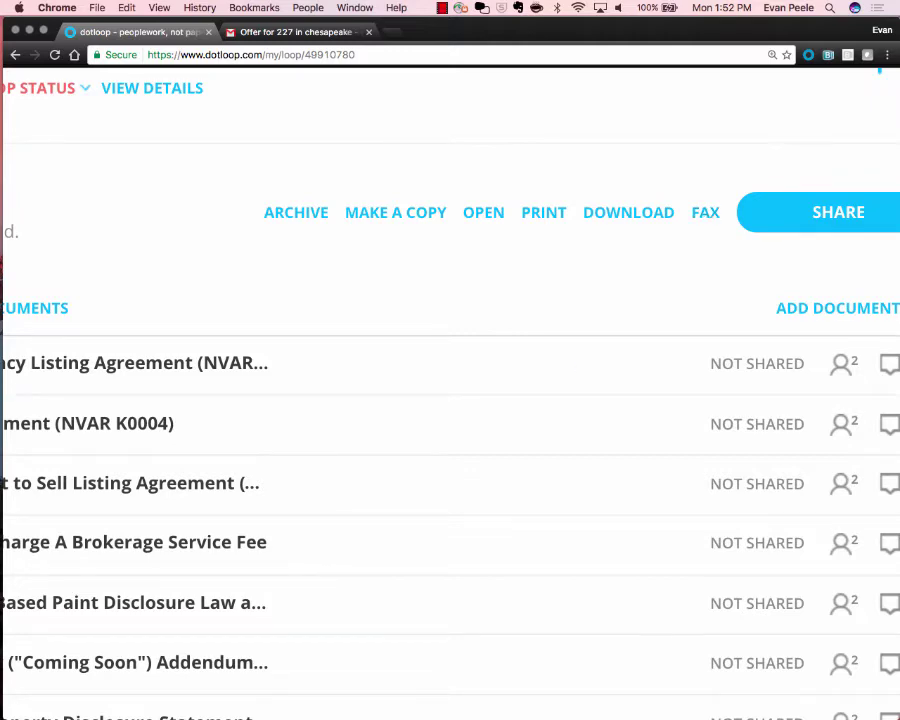
Expand the Browse/Email upload options above the loop's document list.
{"action": "left_click", "coordinate": [837, 308]}
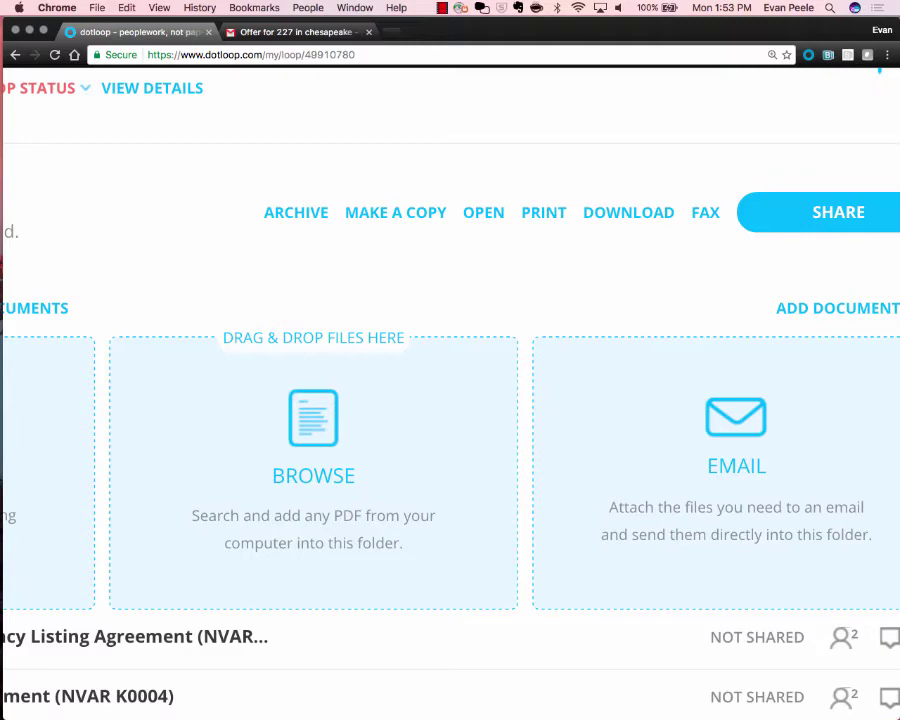
Collapse the upload options and scroll down through the Listing Documents folder.
{"action": "left_click", "coordinate": [838, 308]}
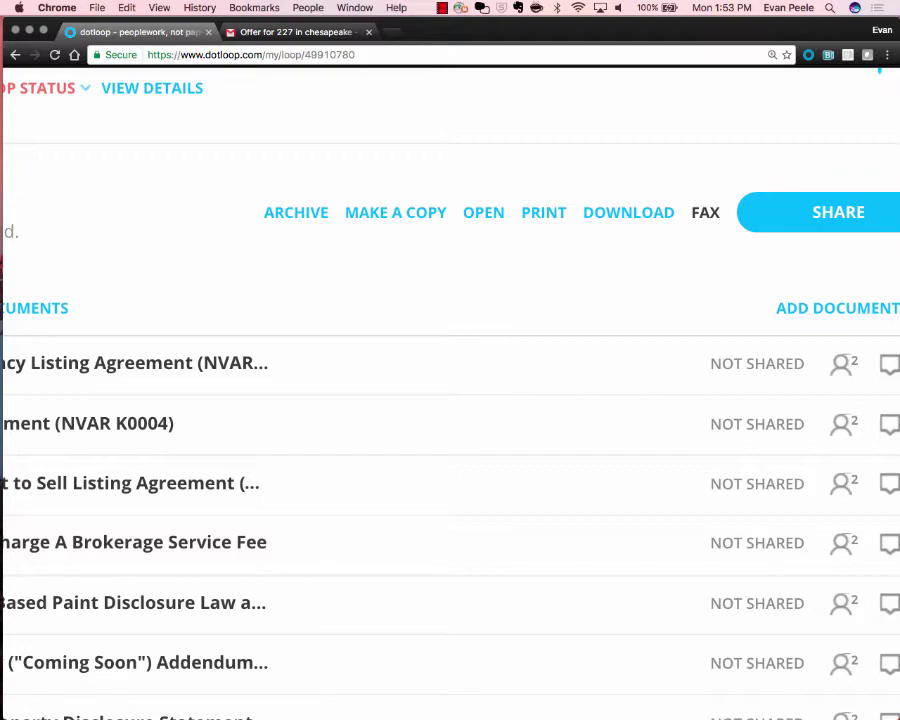
{"action": "scroll", "coordinate": [703, 217], "scroll_direction": "down", "scroll_amount": 5}
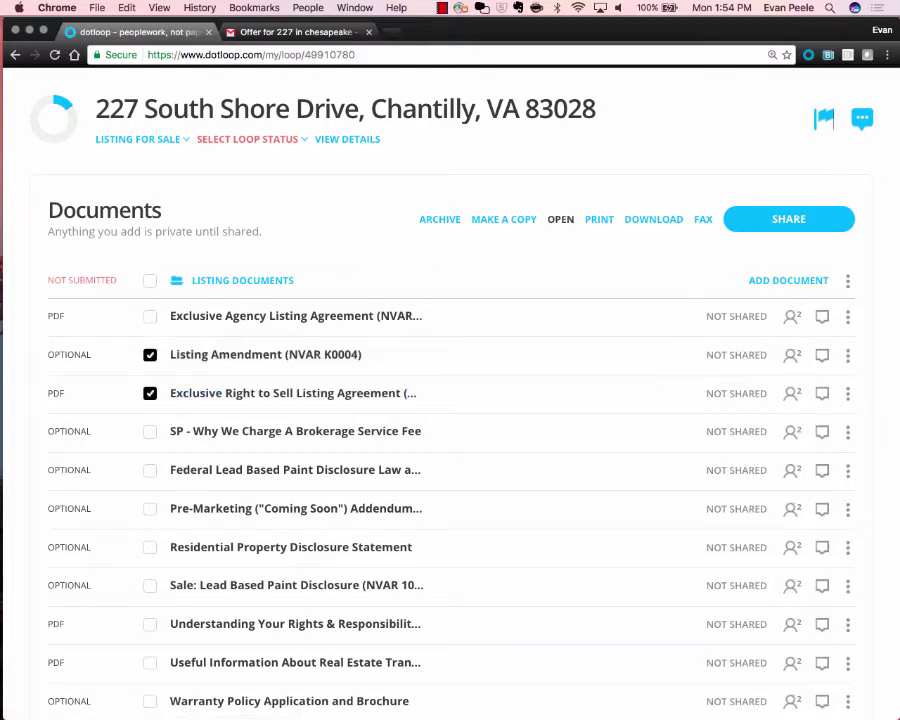
Open Listing Amendment and the Exclusive Right to Sell agreement together, zoomed in on the Autofill form.
{"action": "left_click", "coordinate": [560, 219]}
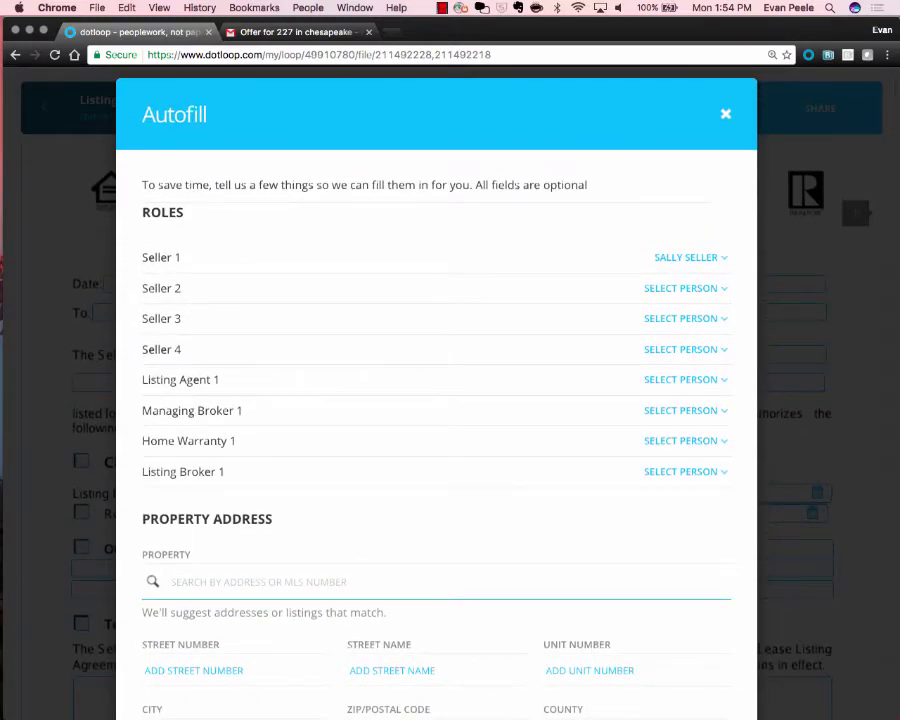
{"action": "key", "text": "super+plus"}
{"action": "key", "text": "super+plus"}
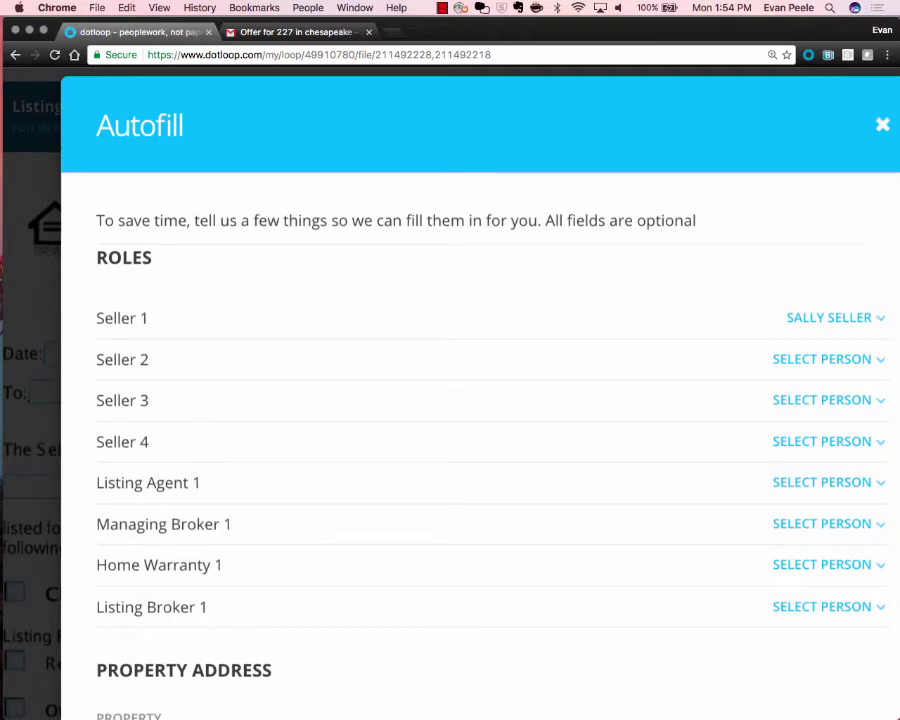
Keep Seller 1 as the seller contact and leave Seller 2 unassigned.
{"action": "scroll", "coordinate": [450, 400], "scroll_direction": "right", "scroll_amount": 2}
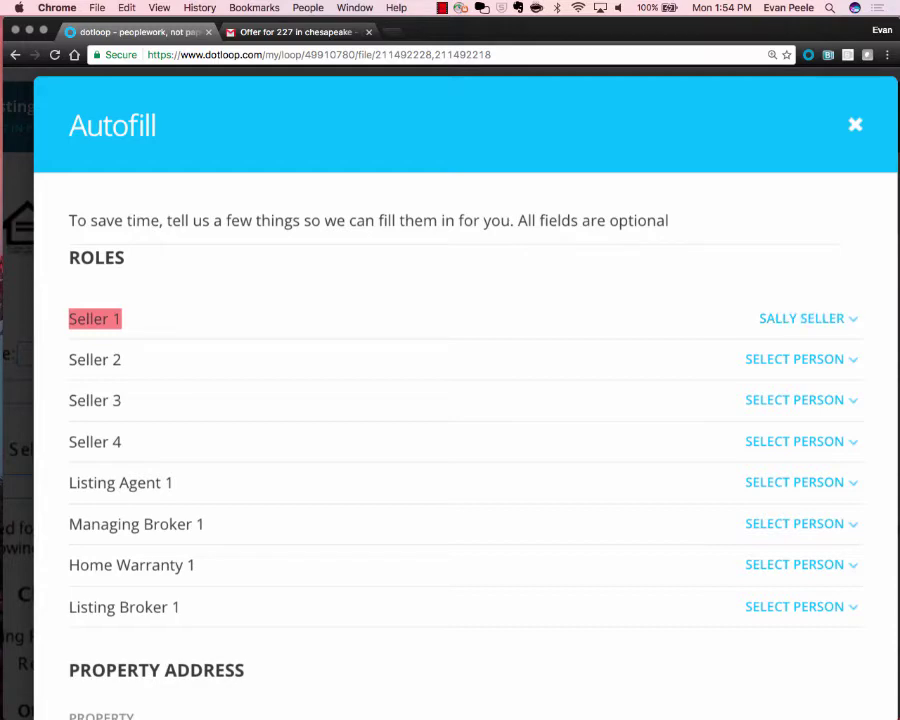
{"action": "left_click", "coordinate": [795, 359]}
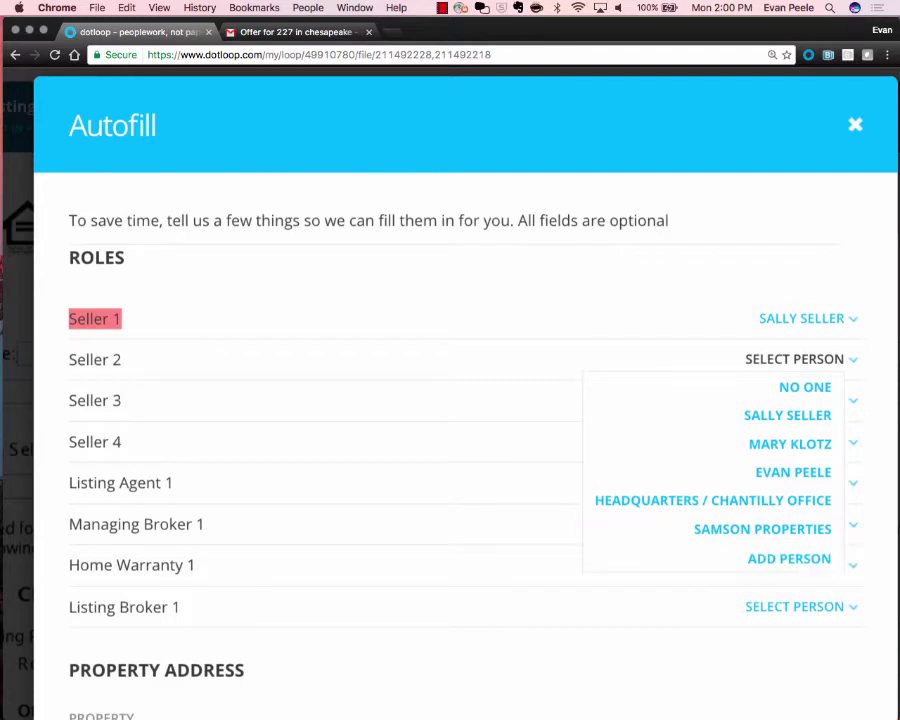
{"action": "left_click", "coordinate": [640, 285]}
{"action": "scroll", "coordinate": [640, 285], "scroll_direction": "down", "scroll_amount": 1}
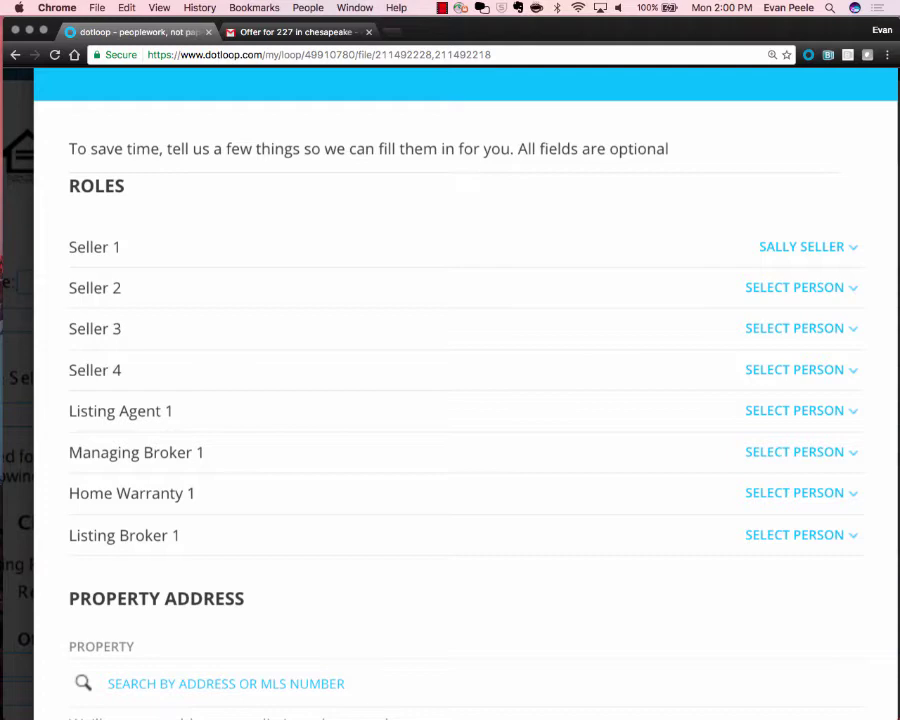
{"action": "scroll", "coordinate": [450, 400], "scroll_direction": "down", "scroll_amount": 2}
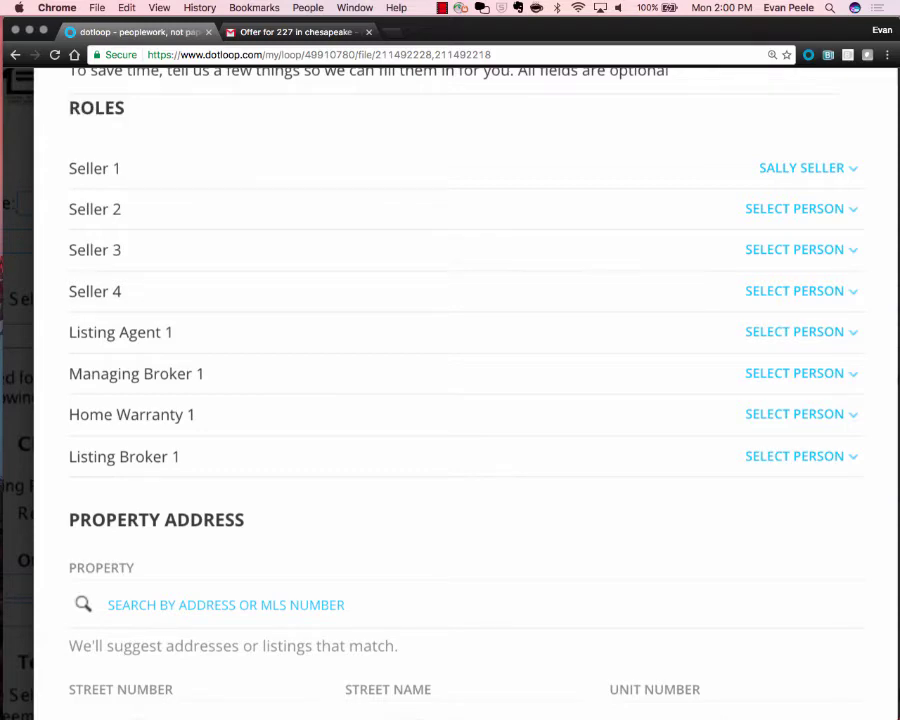
Leave Seller 2 empty and assign the agent to Listing Agent 1.
{"action": "left_click", "coordinate": [795, 209]}
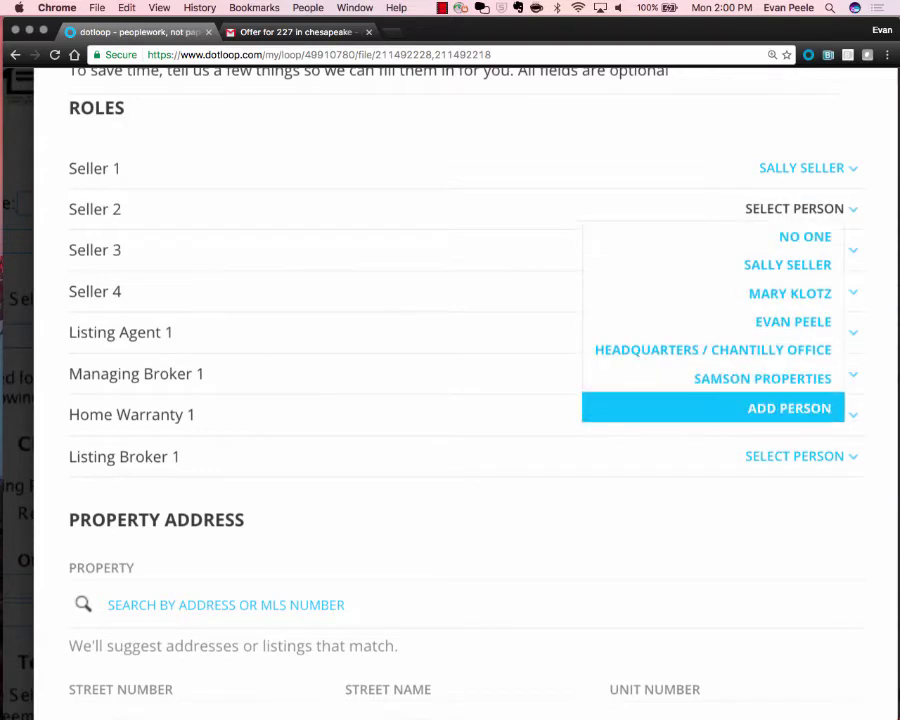
{"action": "left_click", "coordinate": [500, 408]}
{"action": "scroll", "coordinate": [450, 400], "scroll_direction": "down", "scroll_amount": 2}
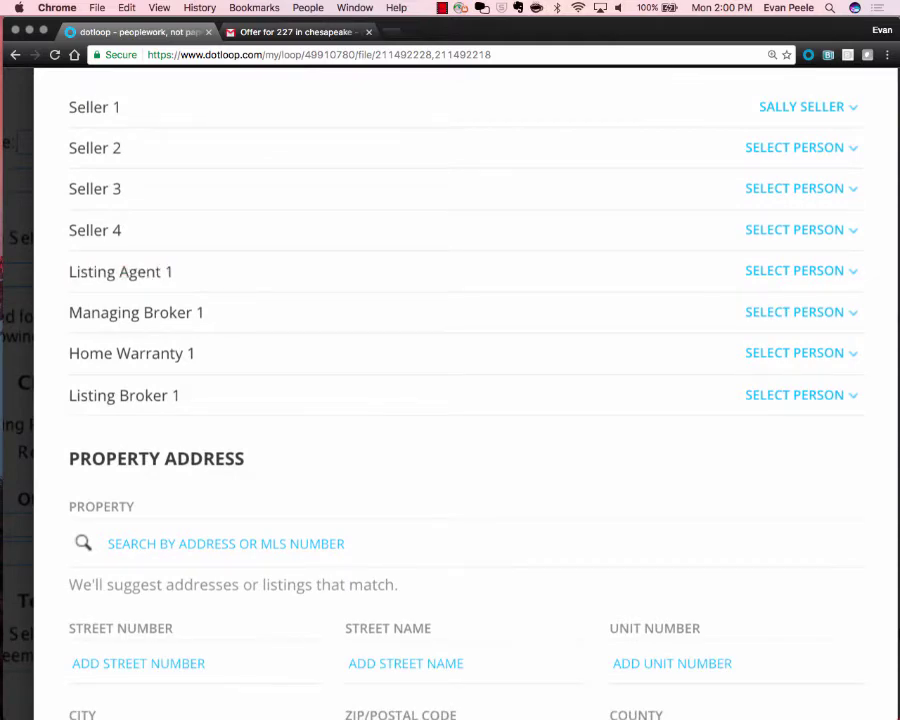
{"action": "left_click", "coordinate": [795, 271]}
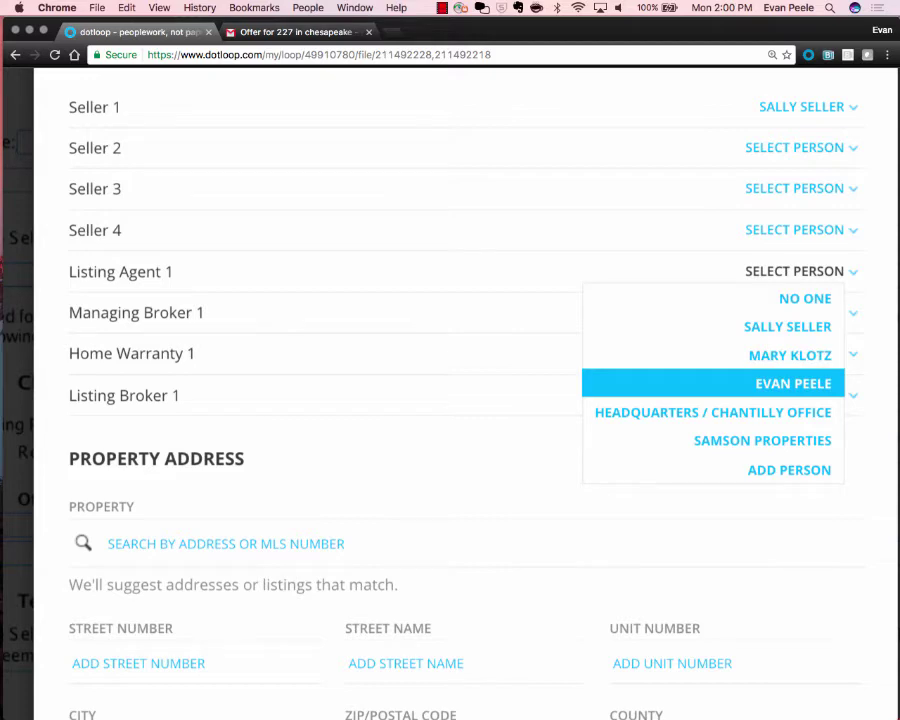
{"action": "left_click", "coordinate": [793, 383]}
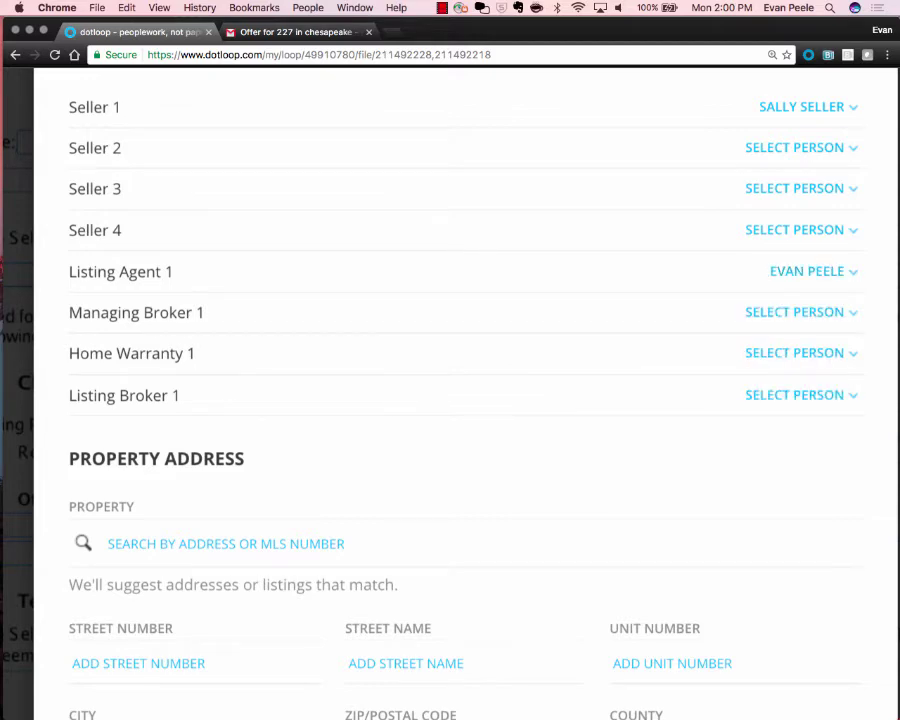
Add the matching existing contact as a new person for Managing Broker 1.
{"action": "left_click", "coordinate": [795, 312]}
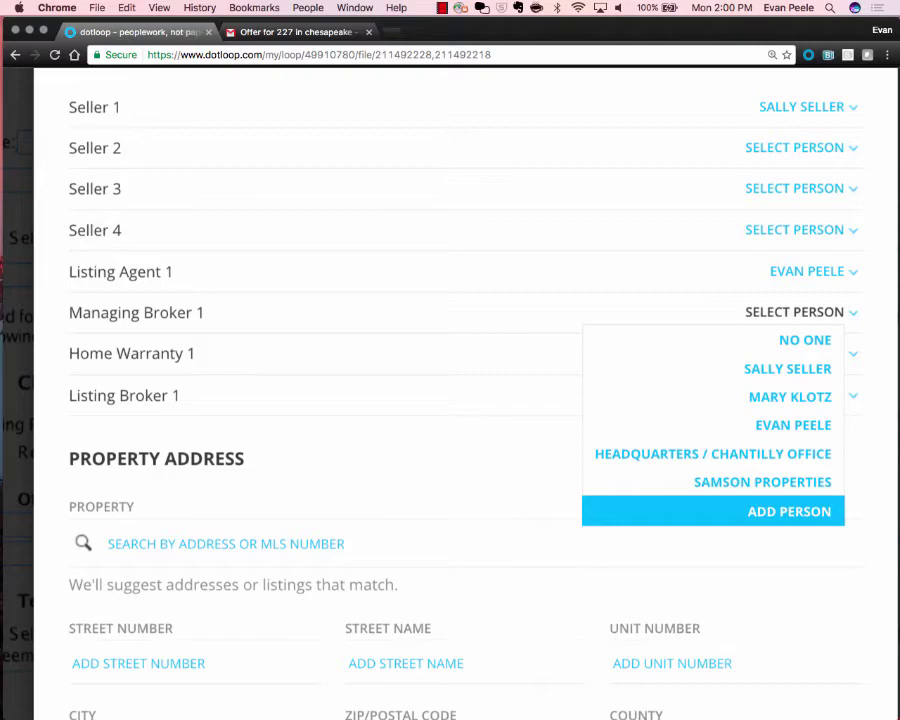
{"action": "left_click", "coordinate": [789, 511]}
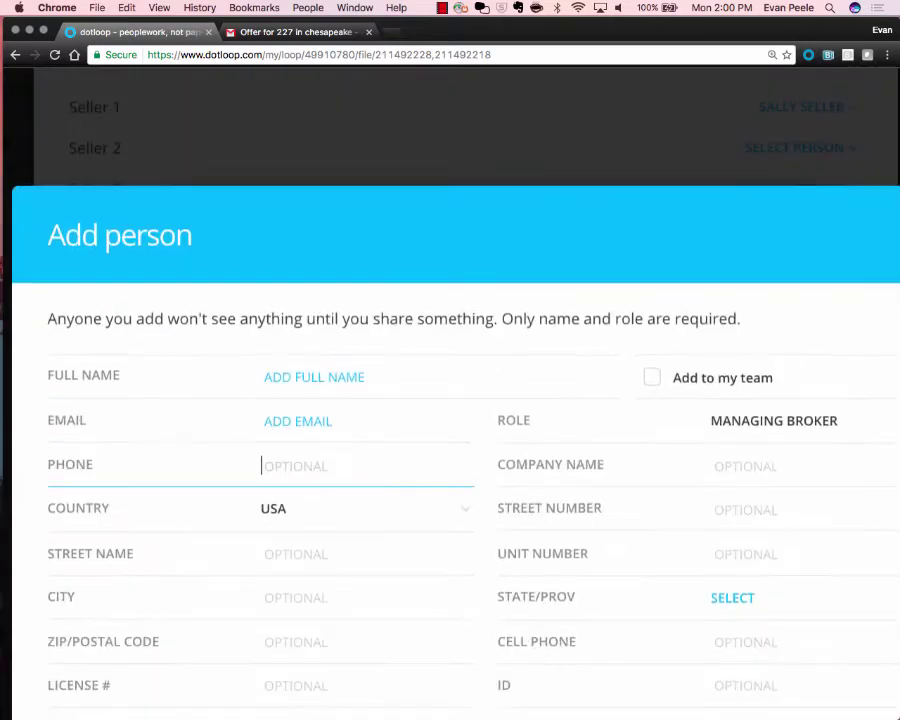
{"action": "left_click", "coordinate": [300, 376]}
{"action": "type", "text": "Donny"}
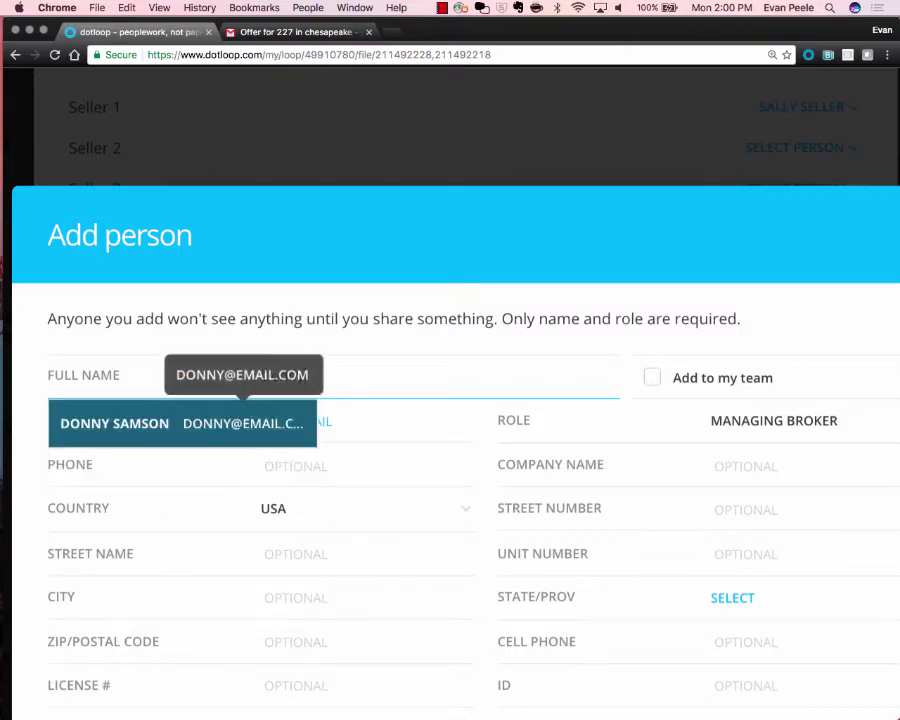
{"action": "left_click", "coordinate": [240, 422]}
{"action": "scroll", "coordinate": [450, 400], "scroll_direction": "down", "scroll_amount": 3}
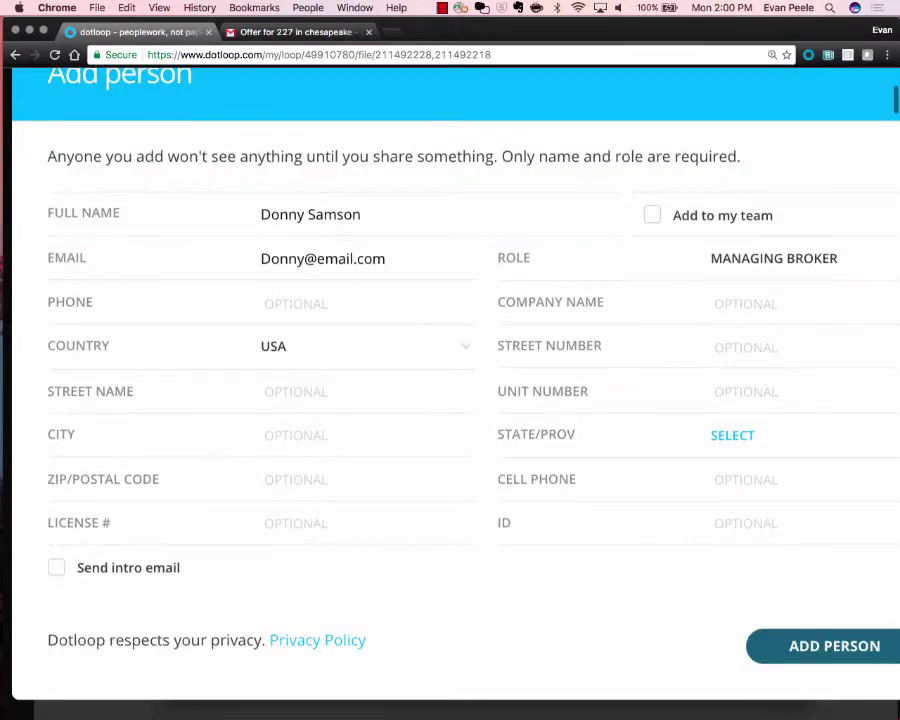
{"action": "key", "text": "Return"}
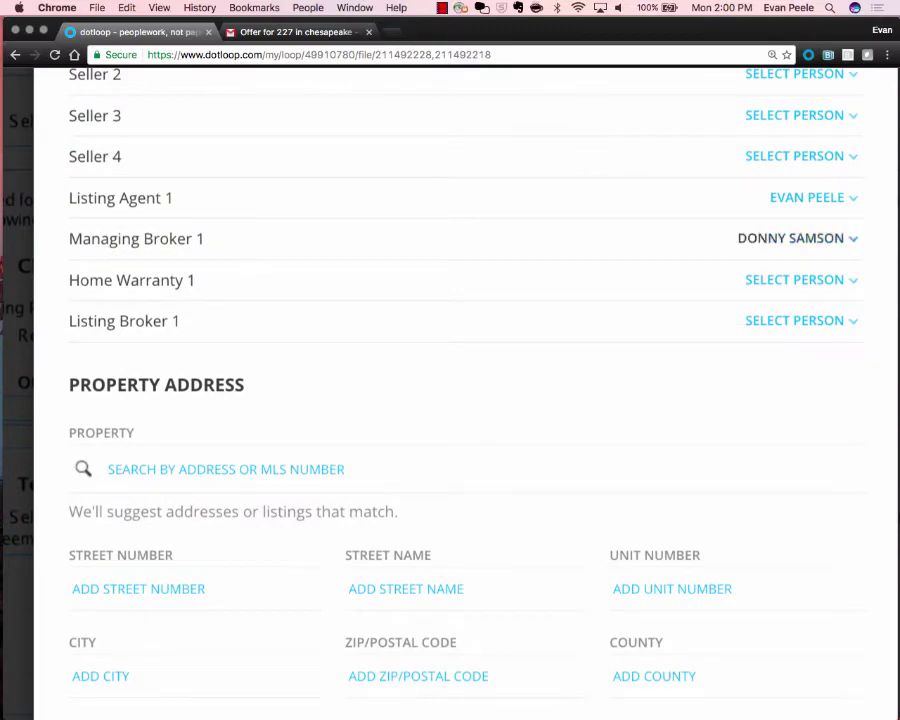
{"action": "left_click", "coordinate": [790, 238]}
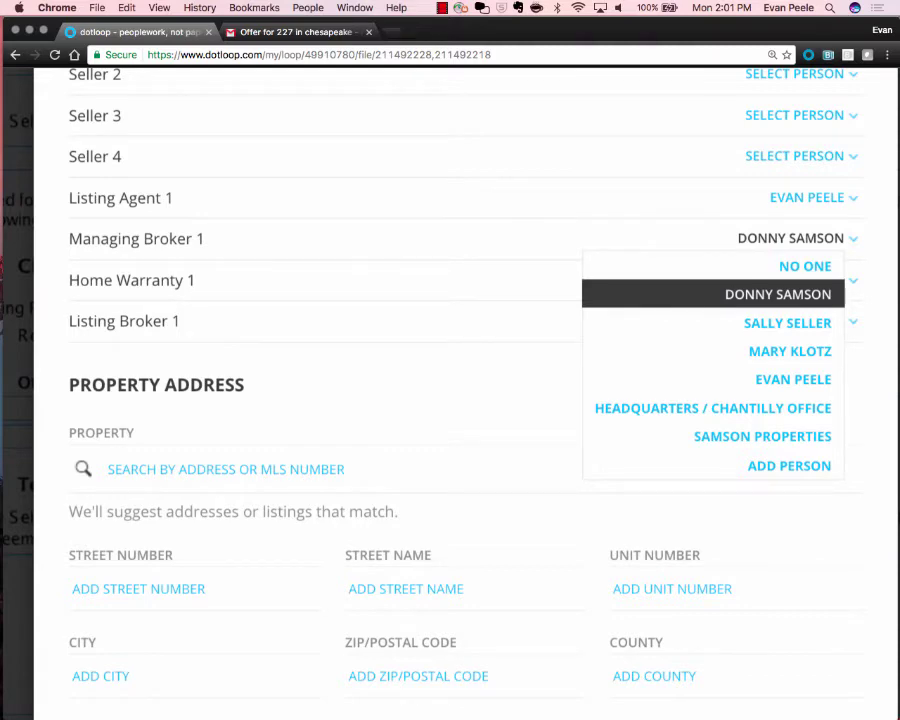
{"action": "scroll", "coordinate": [450, 400], "scroll_direction": "down", "scroll_amount": 1}
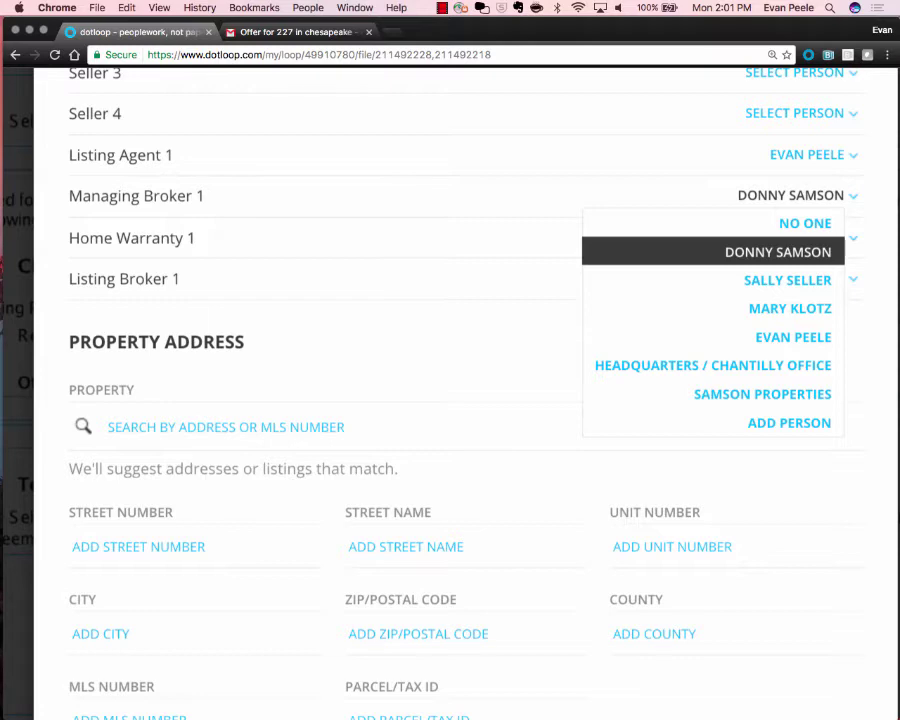
{"action": "left_click", "coordinate": [778, 252]}
{"action": "scroll", "coordinate": [778, 252], "scroll_direction": "down", "scroll_amount": 4}
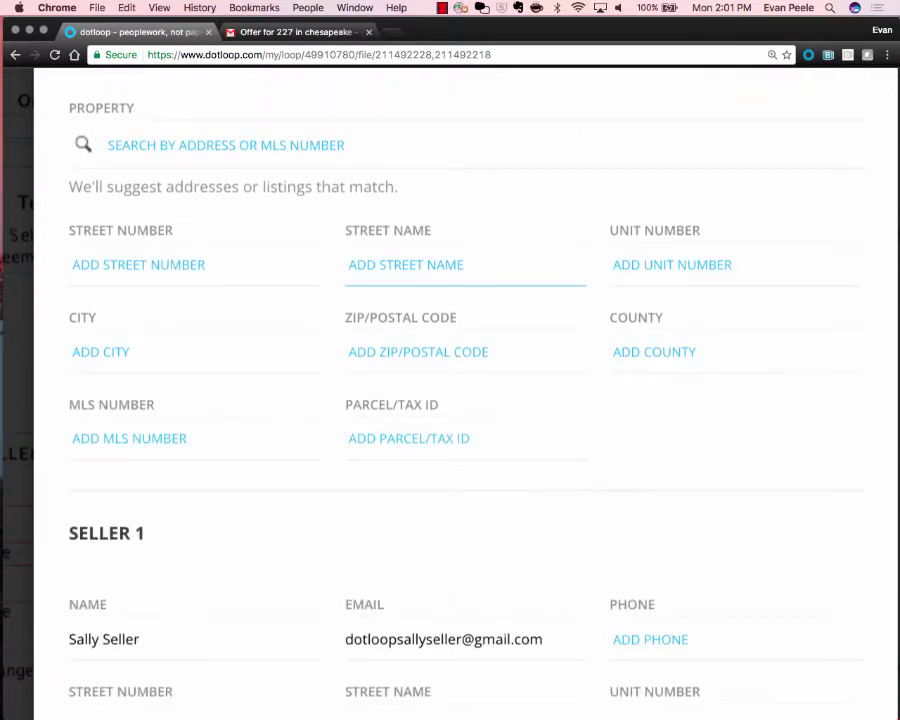
{"action": "scroll", "coordinate": [195, 300], "scroll_direction": "up", "scroll_amount": 1}
{"action": "left_click", "coordinate": [150, 310]}
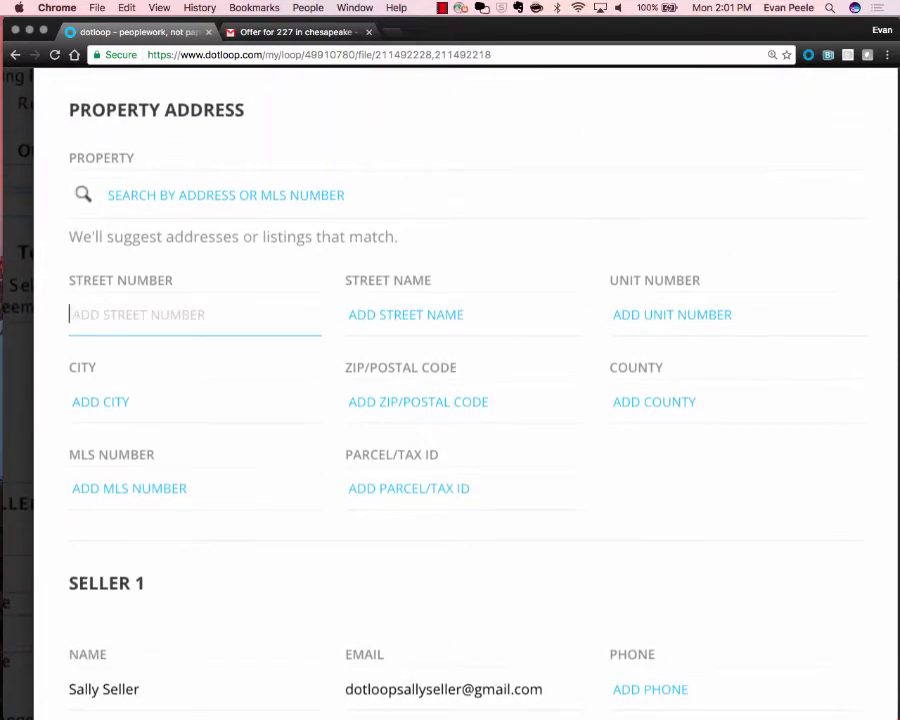
{"action": "key", "text": "Tab"}
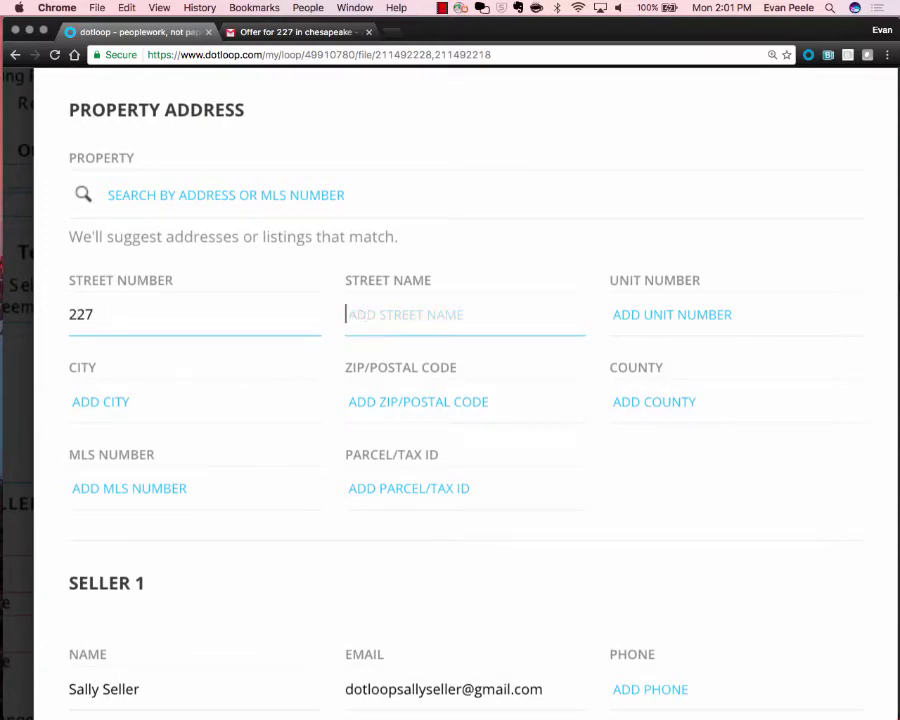
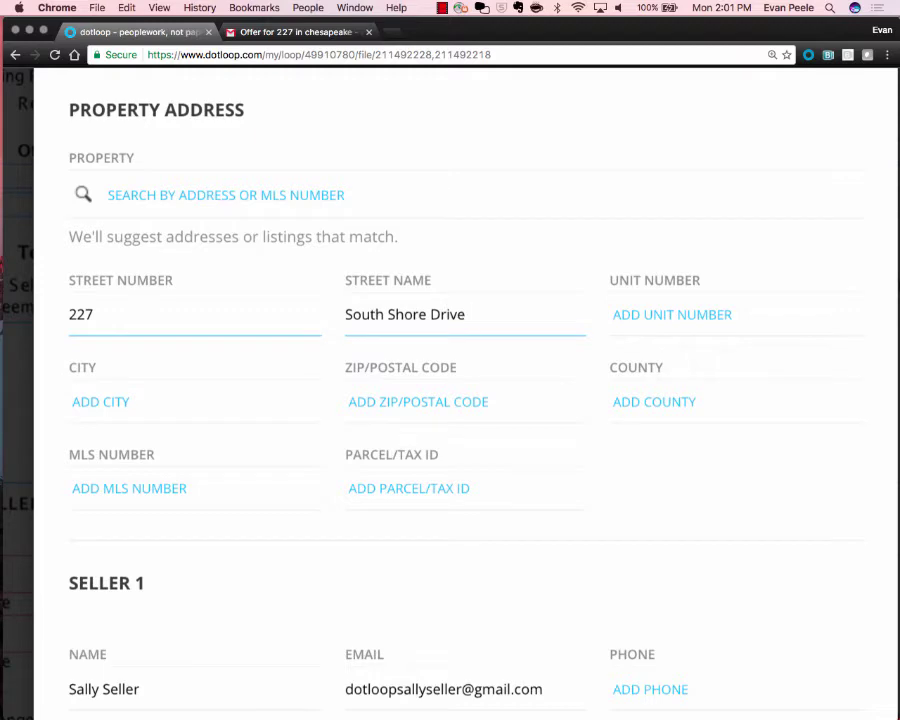
{"action": "key", "text": "Tab"}
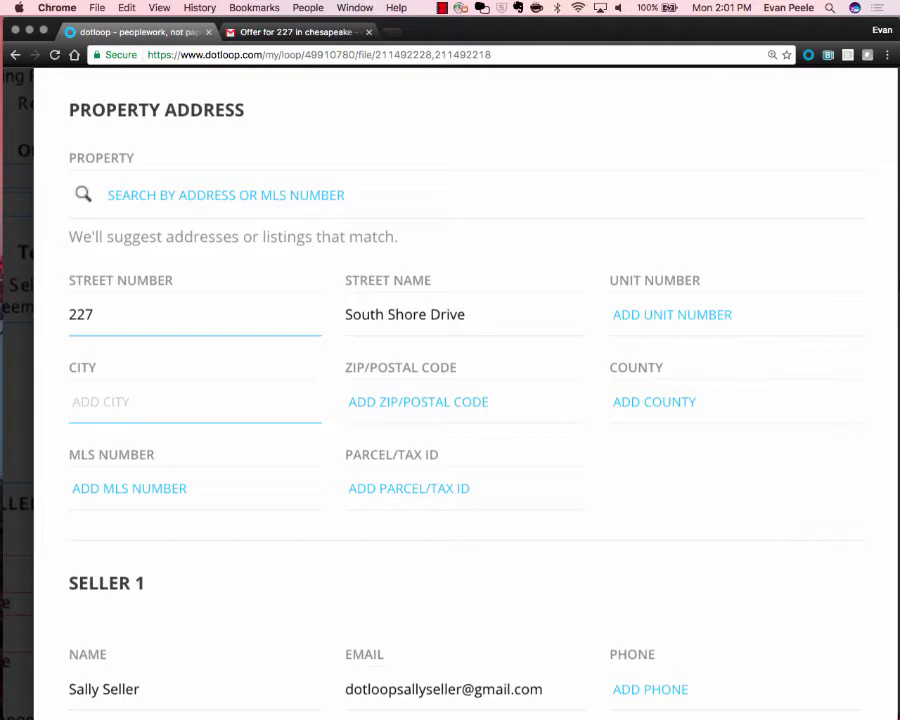
Fill in city Chantilly, ZIP 308823 and parcel/tax ID A32083.
{"action": "type", "text": "Chantilly"}
{"action": "key", "text": "Tab"}
{"action": "type", "text": "308823"}
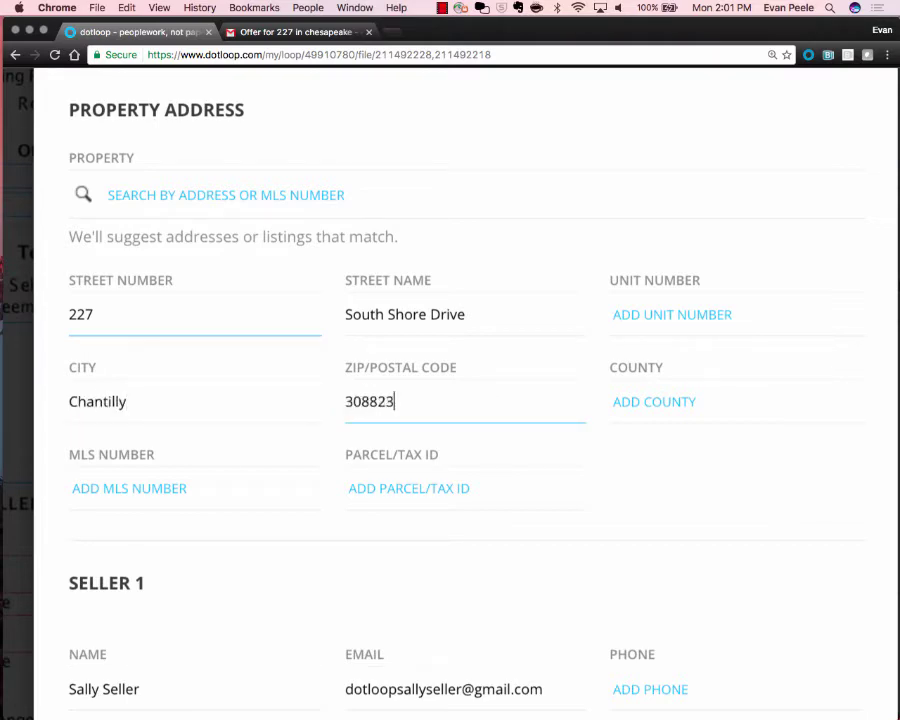
{"action": "key", "text": "Tab"}
{"action": "key", "text": "Tab"}
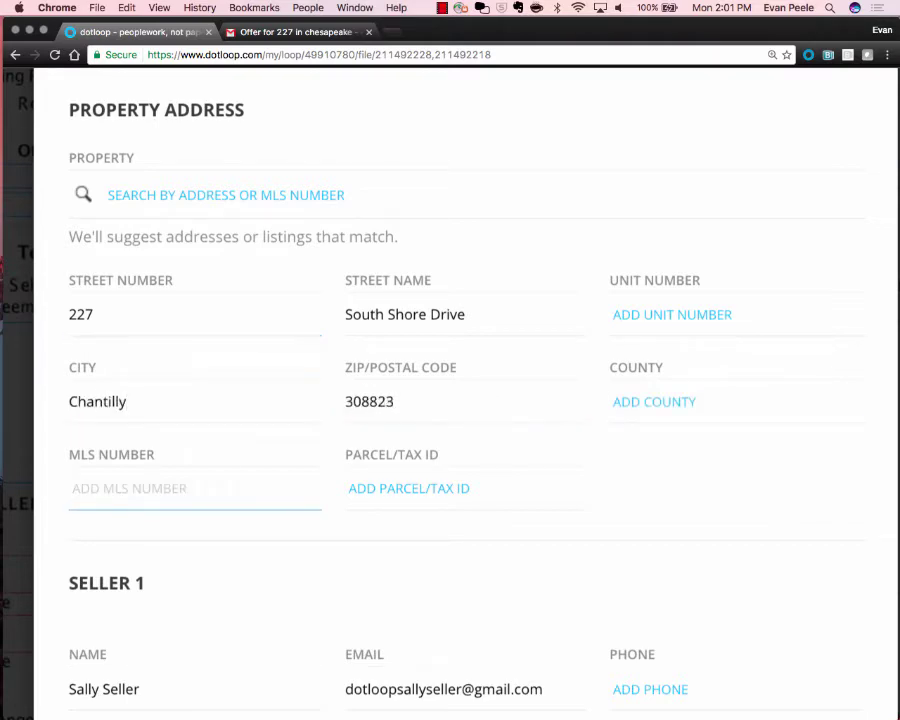
{"action": "key", "text": "Tab"}
{"action": "type", "text": "A32083"}
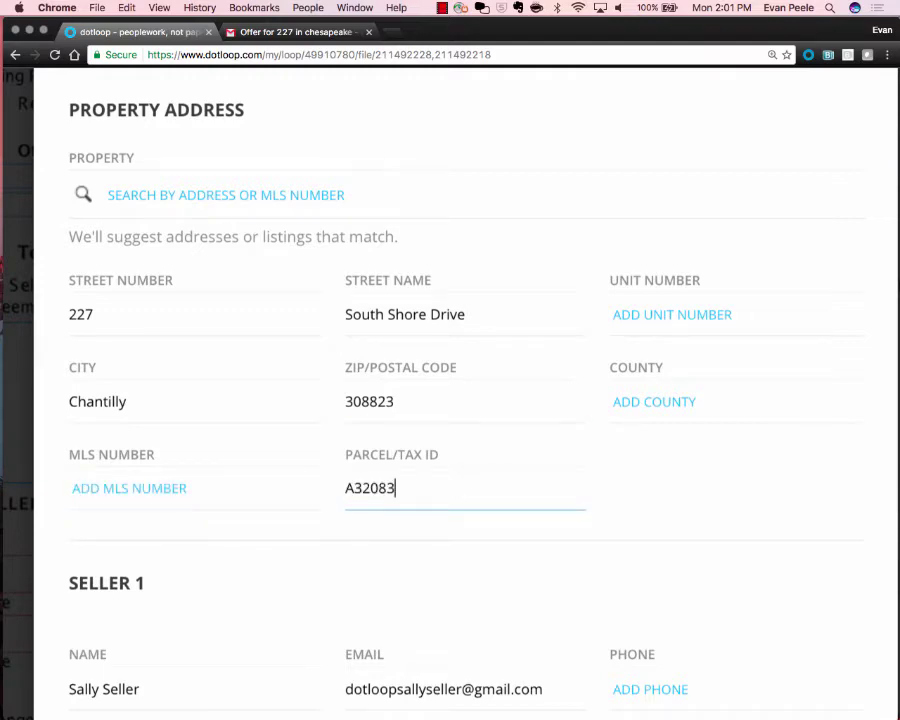
{"action": "scroll", "coordinate": [450, 400], "scroll_direction": "down", "scroll_amount": 5}
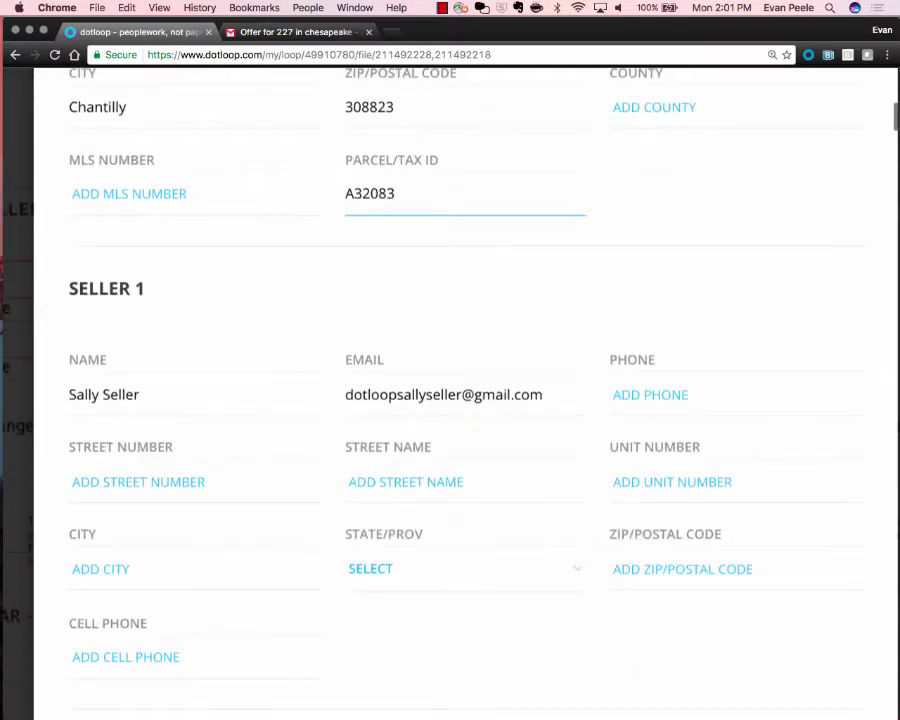
Add Seller 1's phone number.
{"action": "left_click", "coordinate": [650, 394]}
{"action": "type", "text": "555-555-5555"}
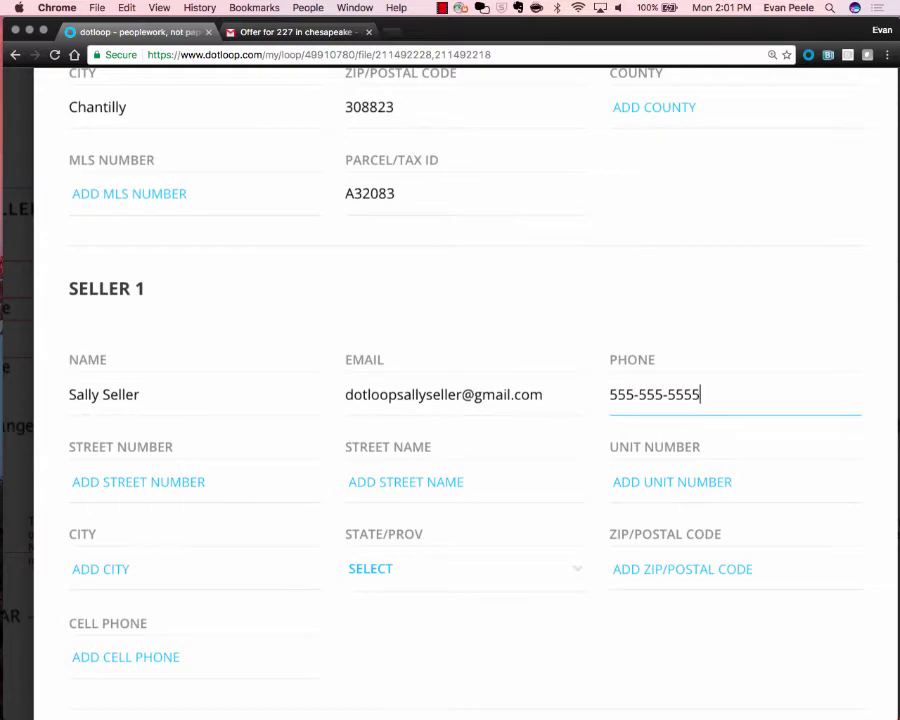
{"action": "scroll", "coordinate": [450, 400], "scroll_direction": "down", "scroll_amount": 1}
{"action": "scroll", "coordinate": [450, 400], "scroll_direction": "down", "scroll_amount": 8}
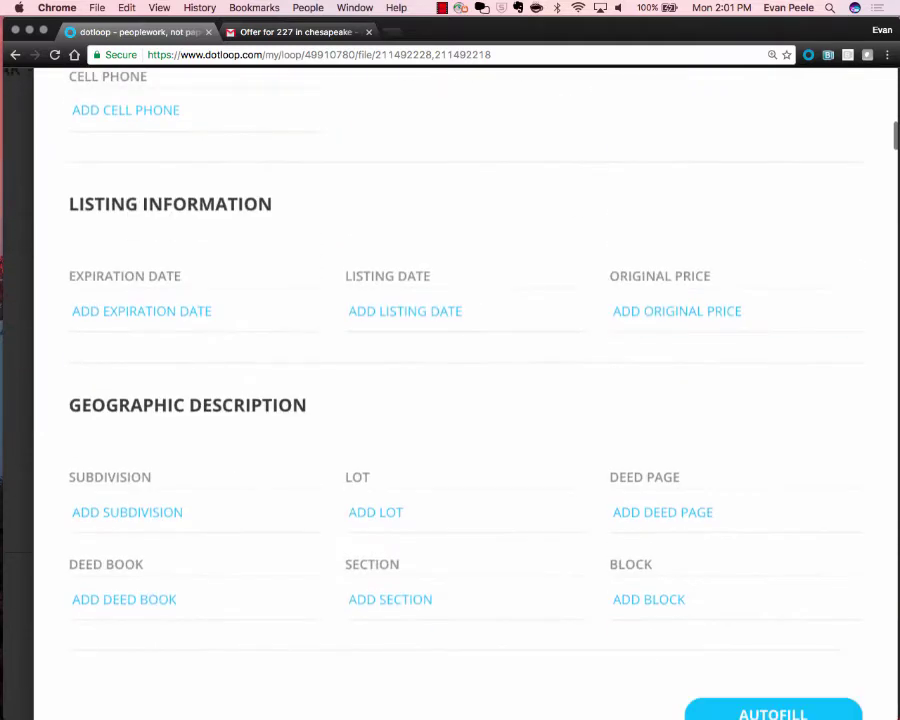
Set the listing expiration date to 02/28/2017.
{"action": "left_click", "coordinate": [141, 311]}
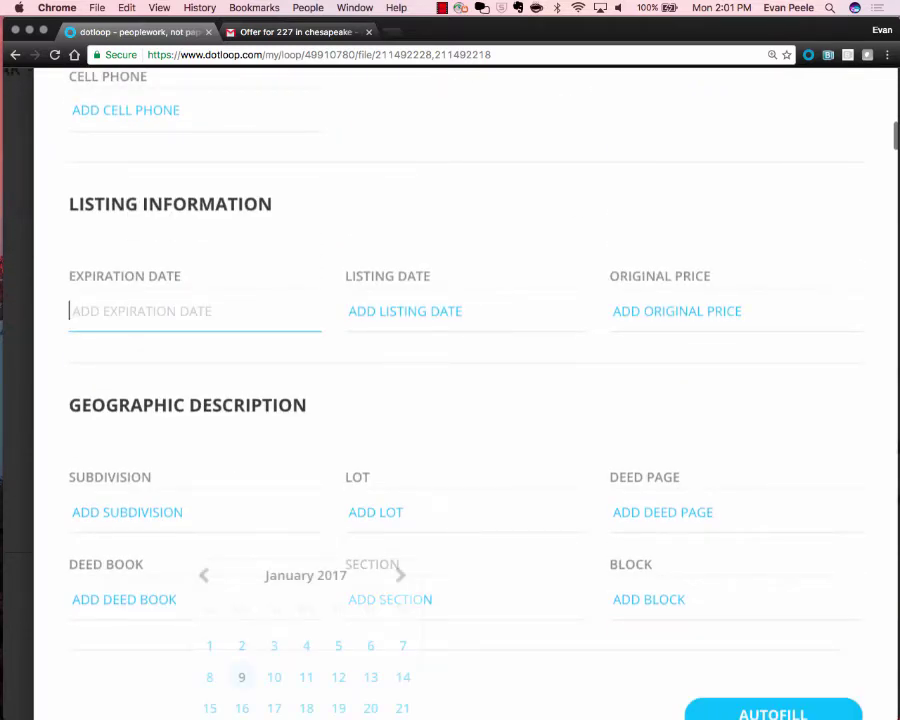
{"action": "scroll", "coordinate": [370, 600], "scroll_direction": "down", "scroll_amount": 1}
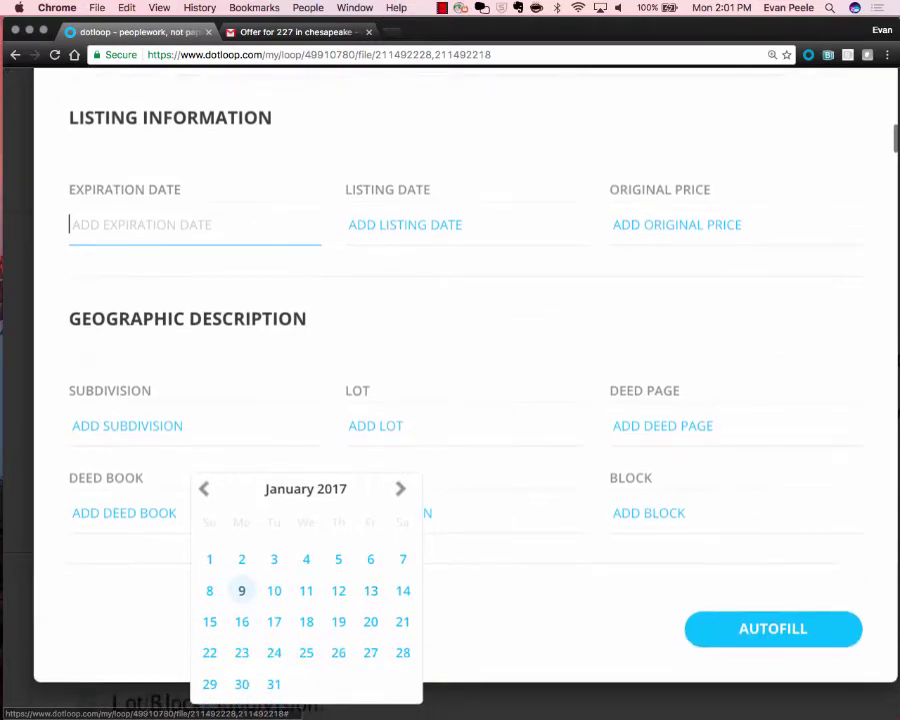
{"action": "left_click", "coordinate": [400, 486]}
{"action": "left_click", "coordinate": [273, 683]}
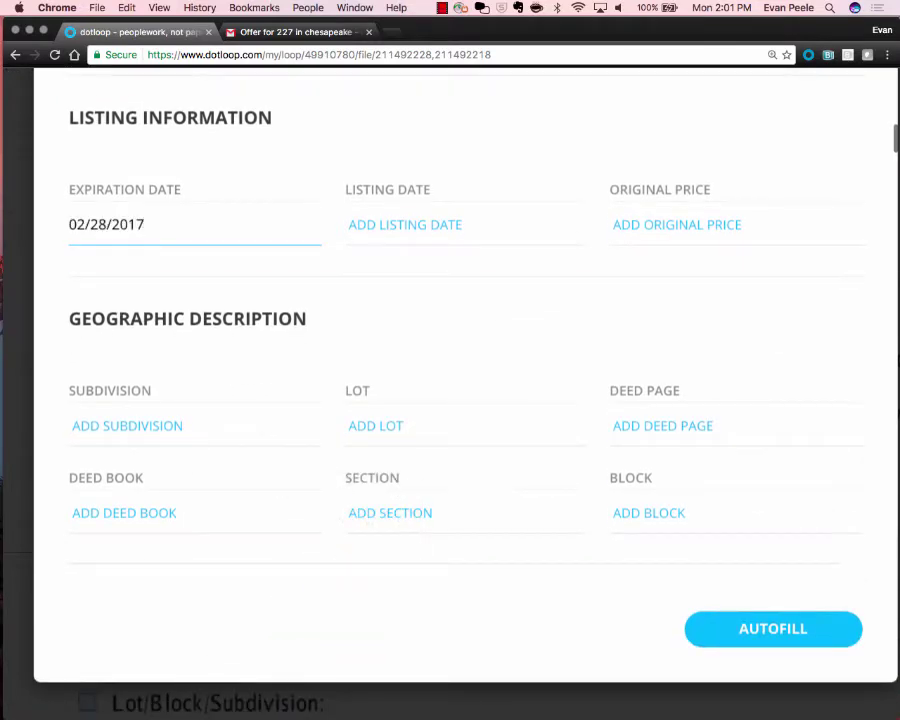
{"action": "left_click", "coordinate": [405, 224]}
Enter listing date 01/09/2017, original price 2,000,000 and subdivision 'Subdivision'.
{"action": "left_click", "coordinate": [518, 590]}
{"action": "left_click", "coordinate": [677, 225]}
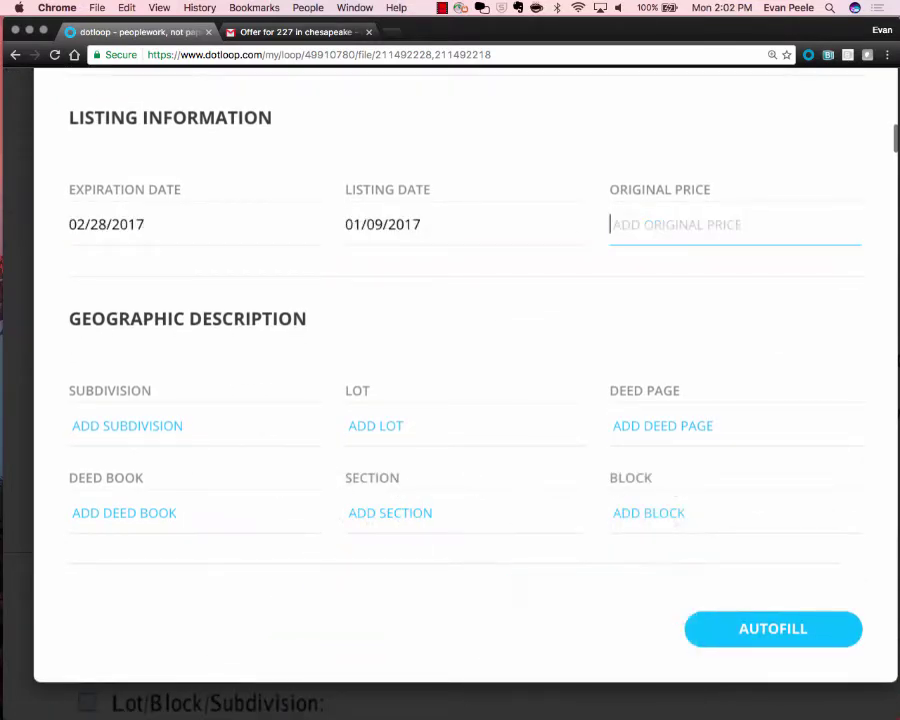
{"action": "type", "text": "2,00"}
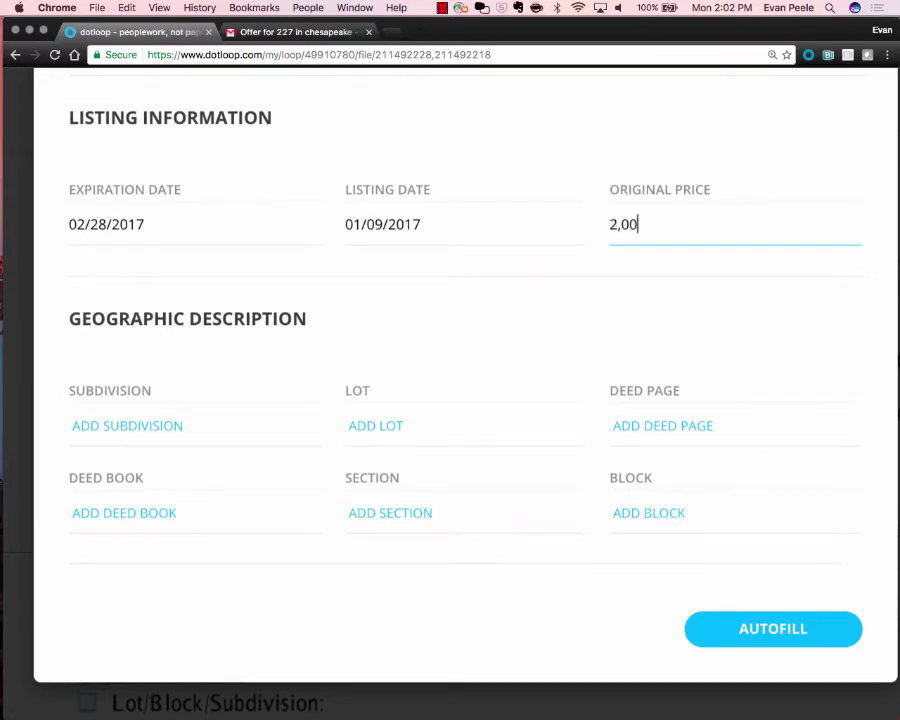
{"action": "type", "text": "0,000"}
{"action": "left_click", "coordinate": [127, 425]}
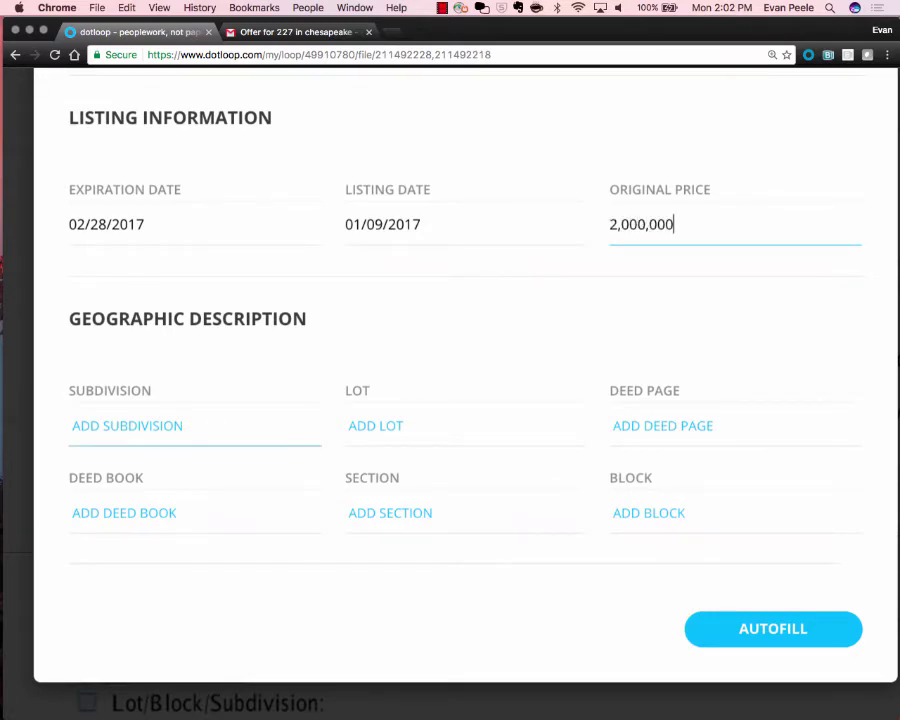
{"action": "type", "text": "Subdivision"}
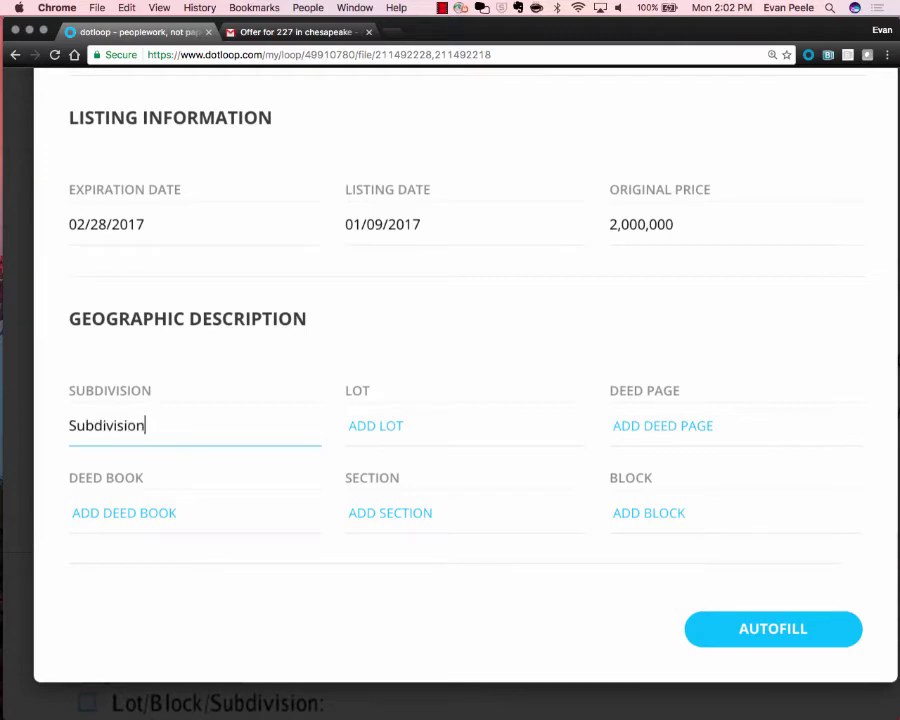
{"action": "key", "text": "Tab"}
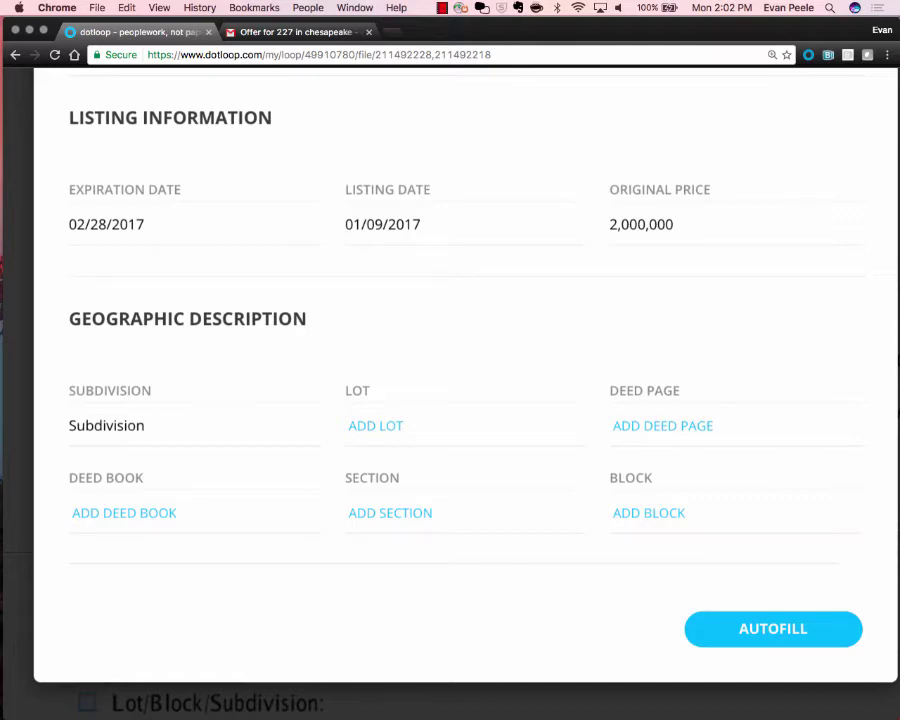
Scroll through the completed Autofill form to review roles, address and listing details.
{"action": "scroll", "coordinate": [450, 400], "scroll_direction": "up", "scroll_amount": 15}
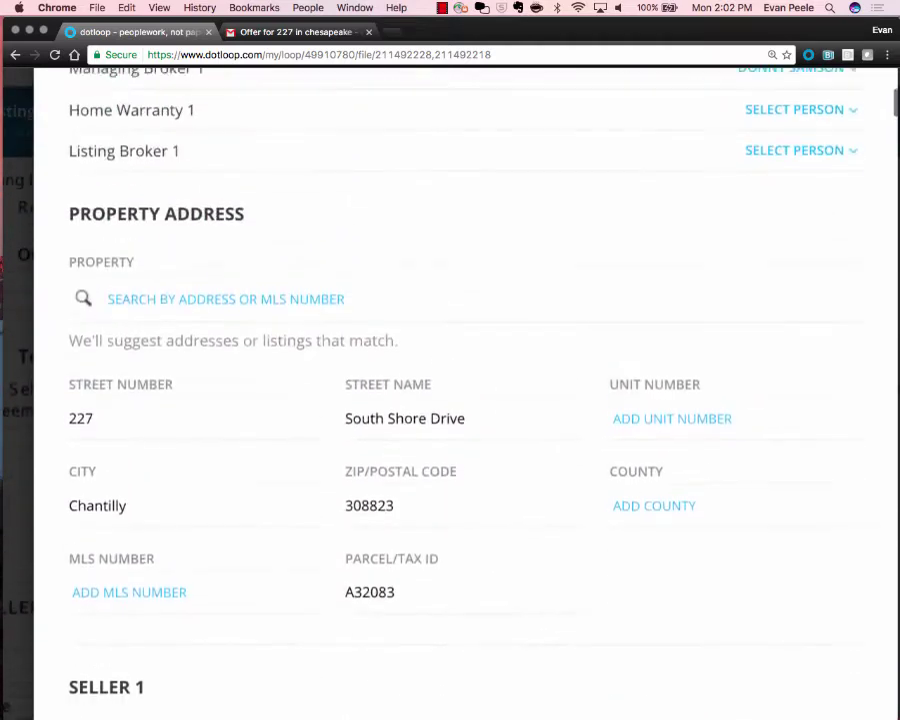
{"action": "scroll", "coordinate": [450, 400], "scroll_direction": "down", "scroll_amount": 2}
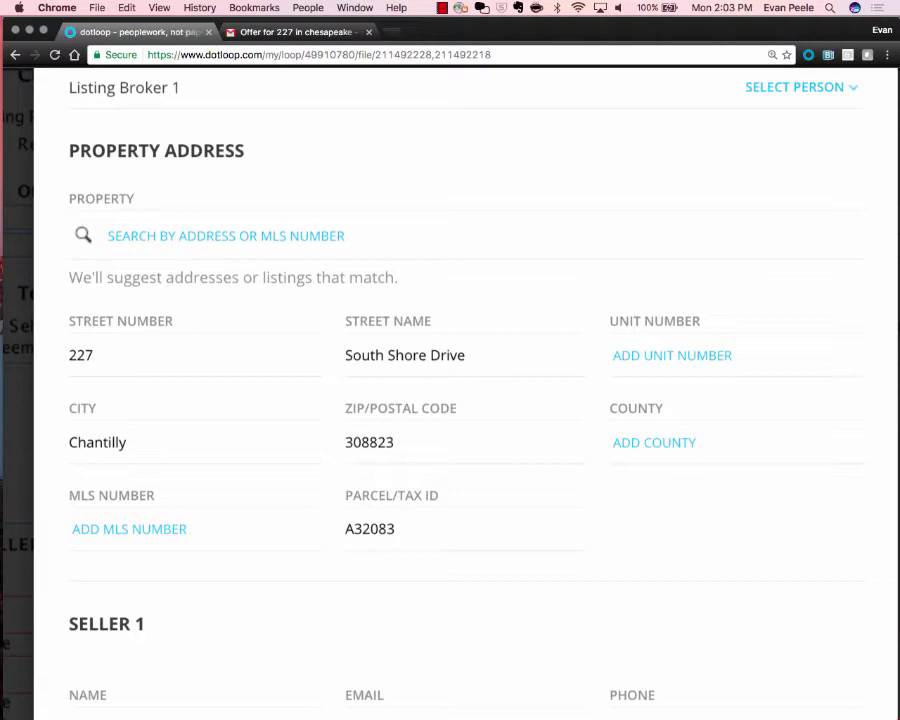
{"action": "scroll", "coordinate": [450, 390], "scroll_direction": "down", "scroll_amount": 10}
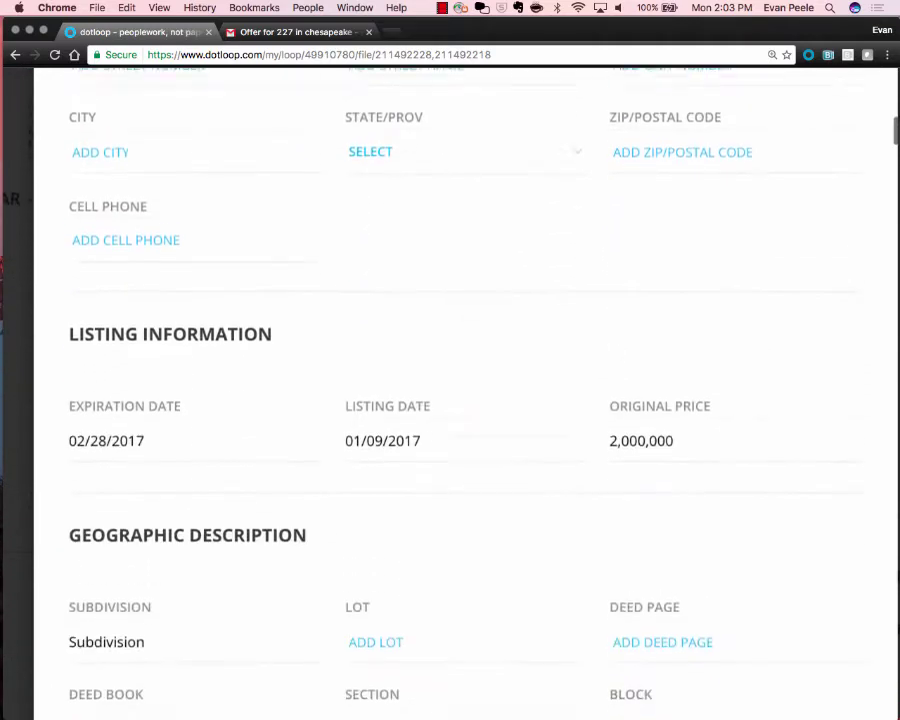
{"action": "scroll", "coordinate": [450, 390], "scroll_direction": "down", "scroll_amount": 3}
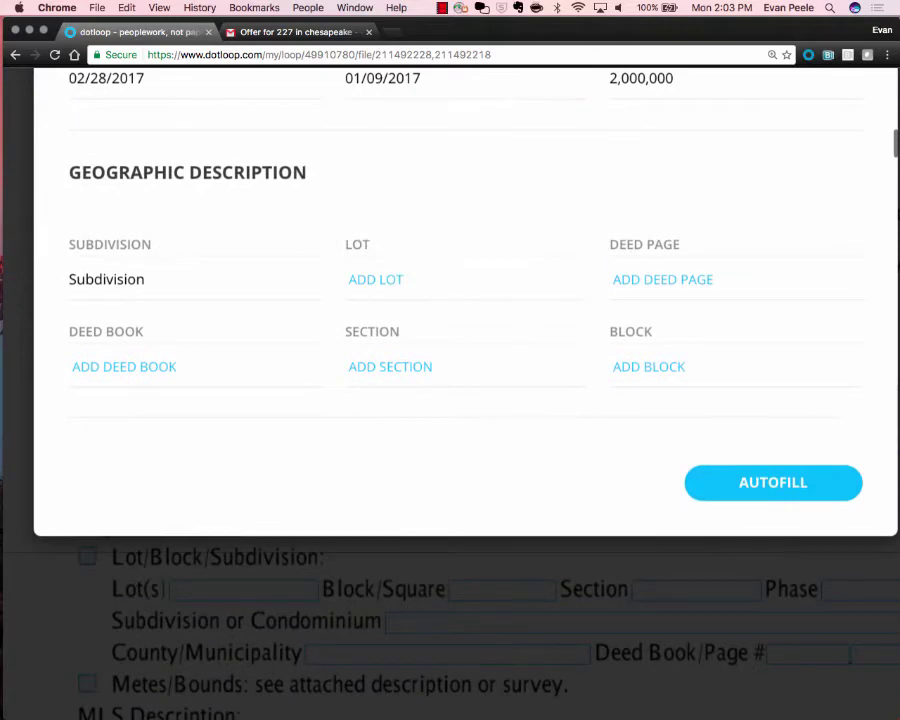
{"action": "scroll", "coordinate": [450, 390], "scroll_direction": "down", "scroll_amount": 1}
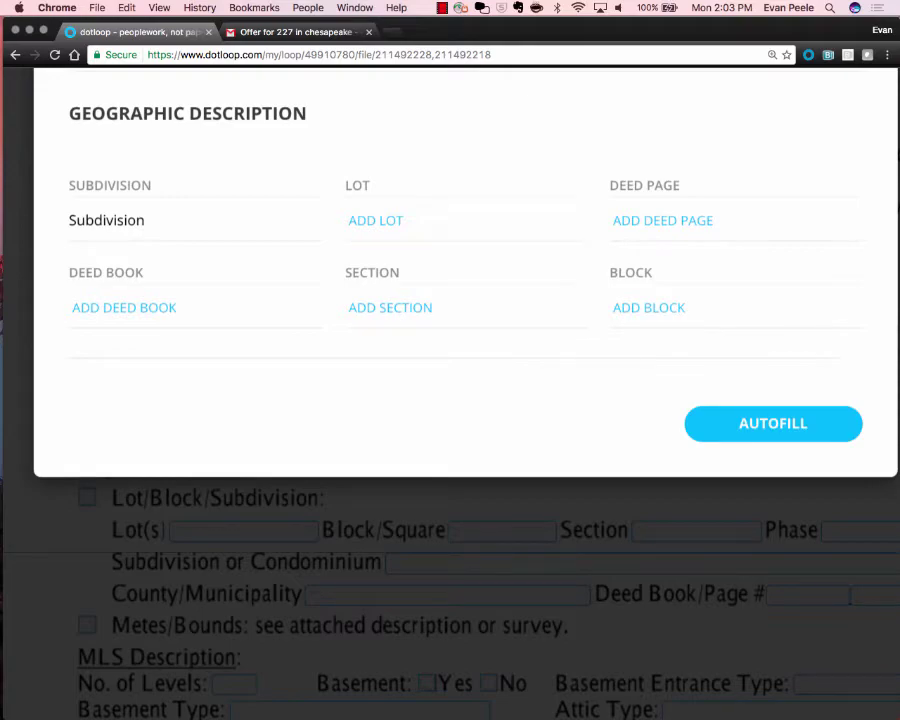
{"action": "scroll", "coordinate": [450, 400], "scroll_direction": "down", "scroll_amount": 15}
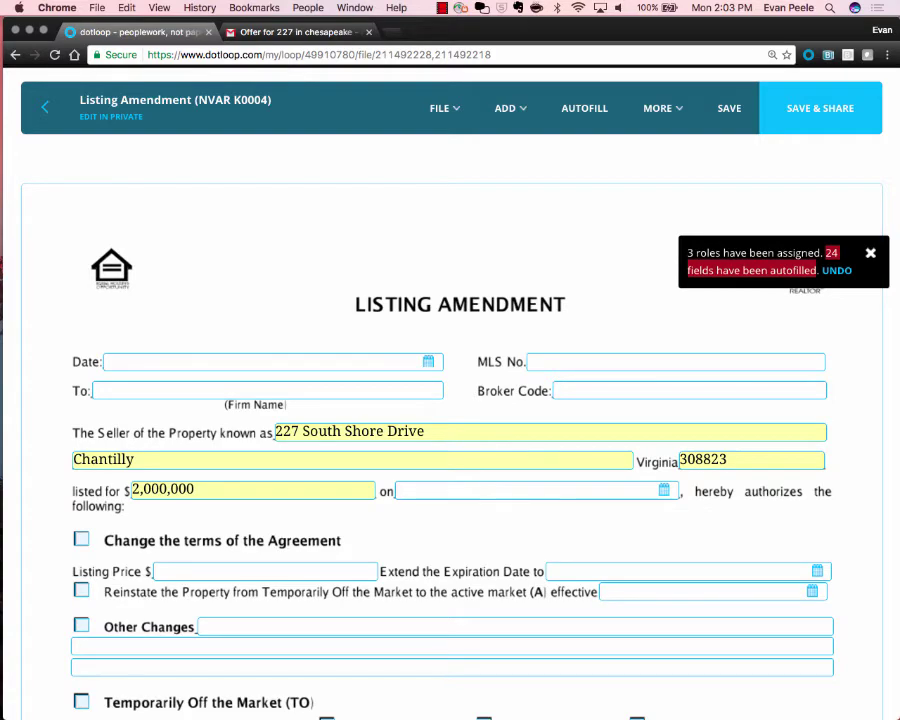
{"action": "scroll", "coordinate": [811, 242], "scroll_direction": "up", "scroll_amount": 5}
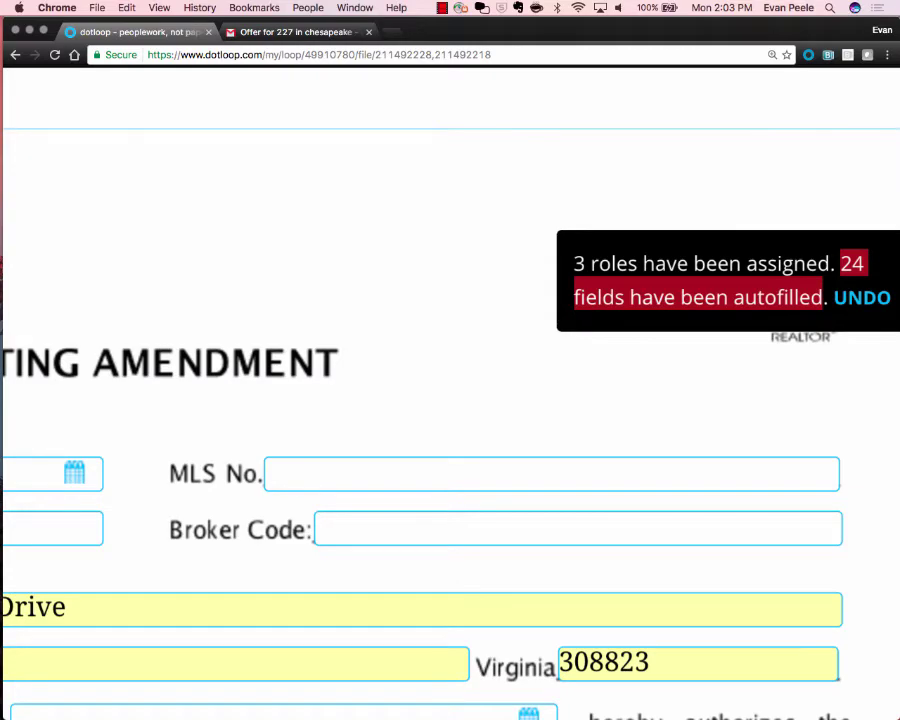
{"action": "scroll", "coordinate": [450, 400], "scroll_direction": "down", "scroll_amount": 5}
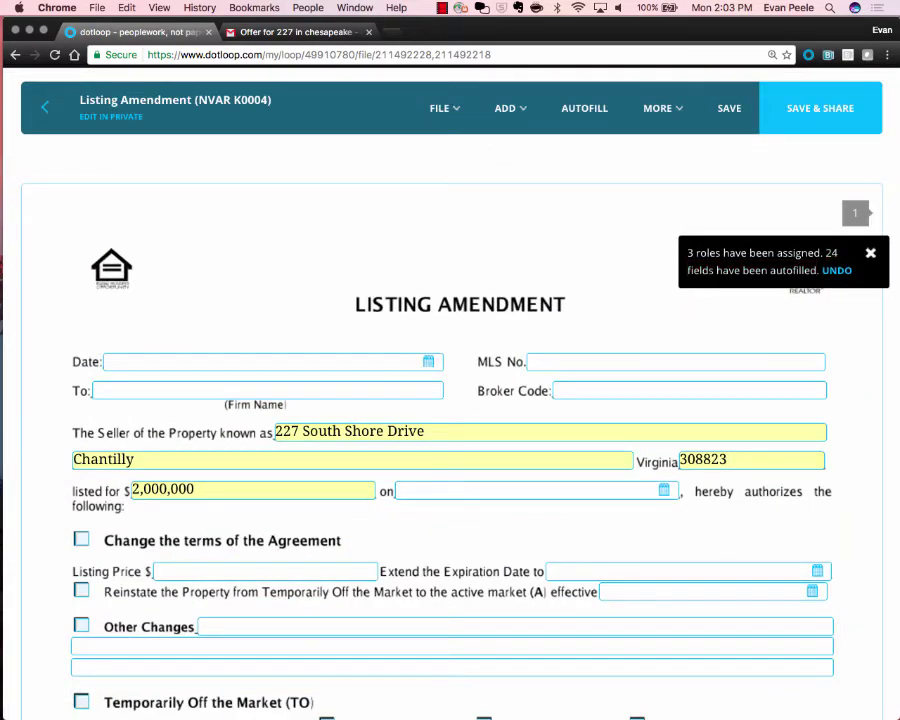
{"action": "scroll", "coordinate": [450, 420], "scroll_direction": "down", "scroll_amount": 3}
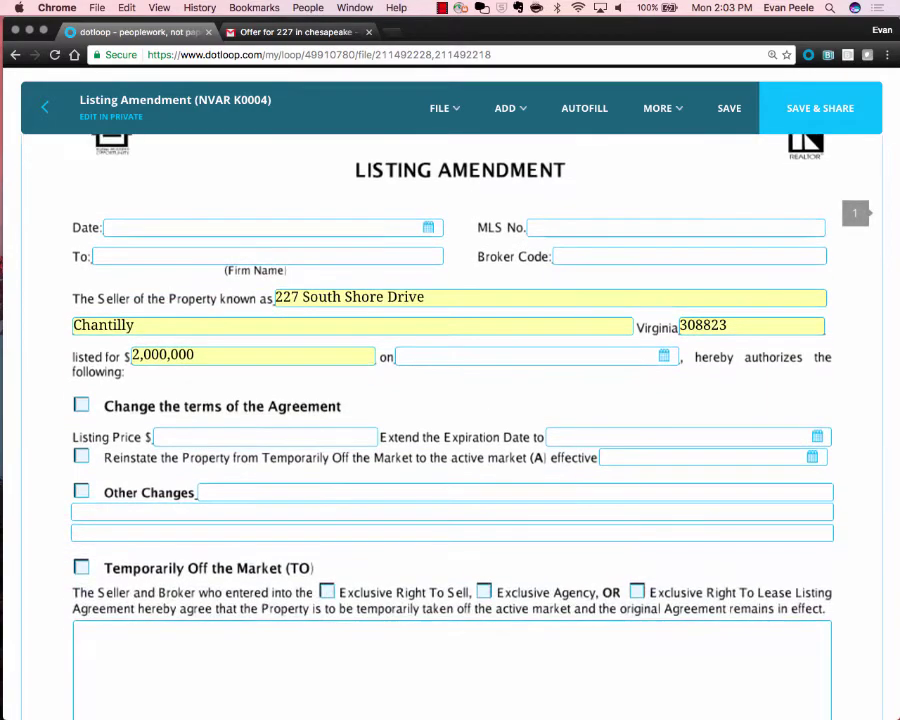
{"action": "scroll", "coordinate": [450, 400], "scroll_direction": "up", "scroll_amount": 2}
{"action": "left_click", "coordinate": [262, 307]}
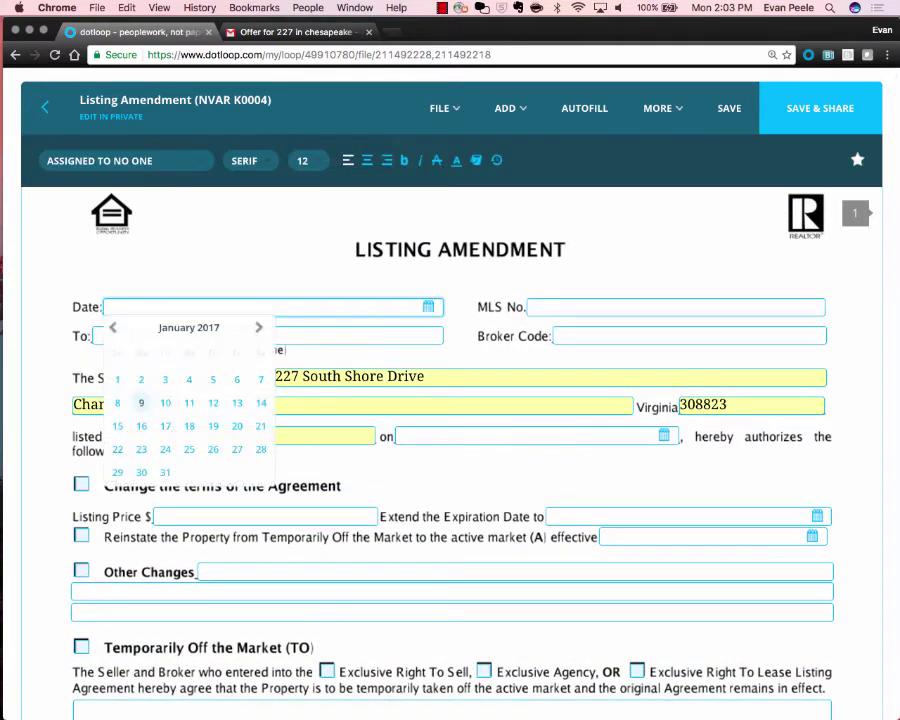
Date the amendment 01/09/2017 and edit the MLS No. entry.
{"action": "left_click", "coordinate": [141, 402]}
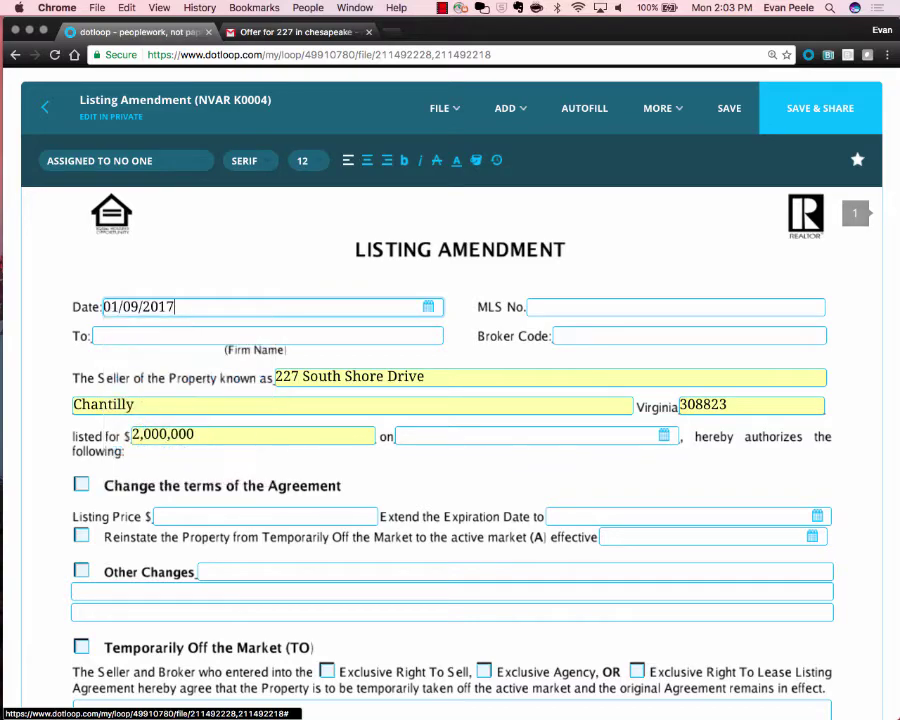
{"action": "key", "text": "Tab"}
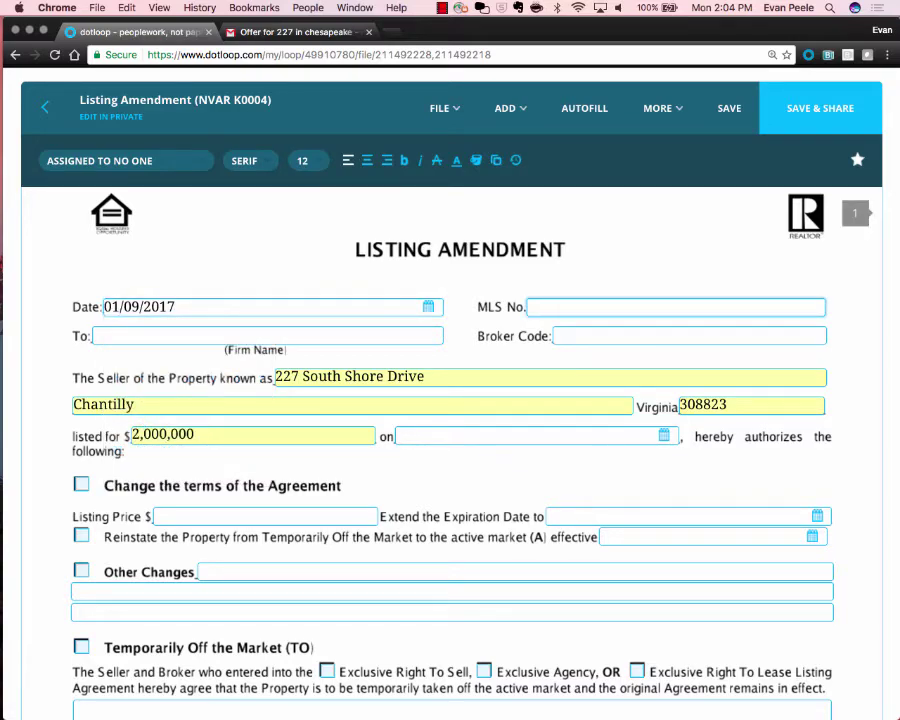
{"action": "type", "text": "0832083"}
{"action": "key", "text": "super+a"}
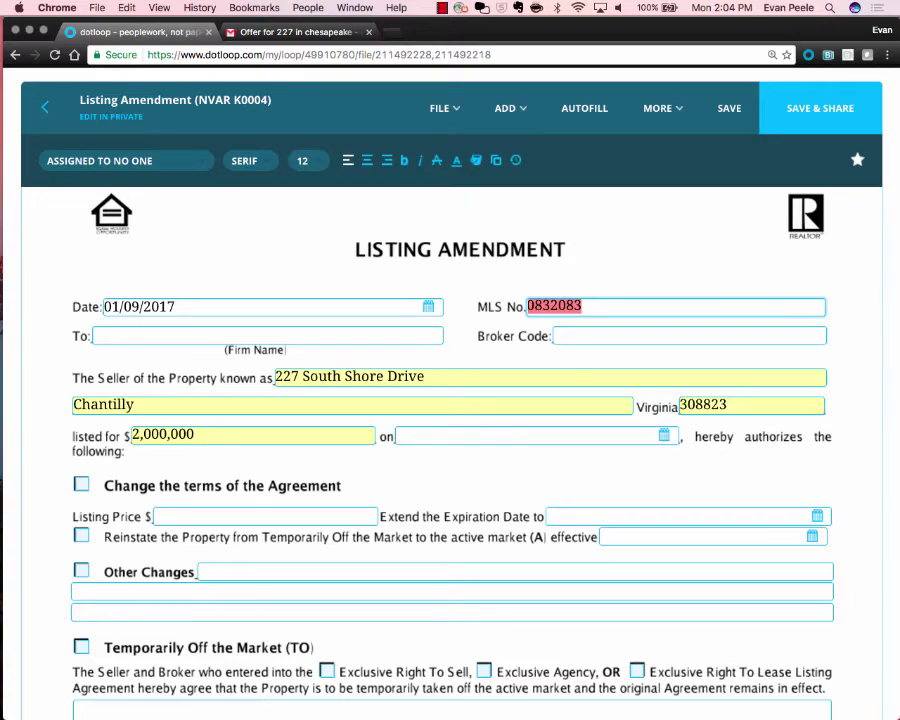
{"action": "type", "text": "="}
{"action": "key", "text": "Tab"}
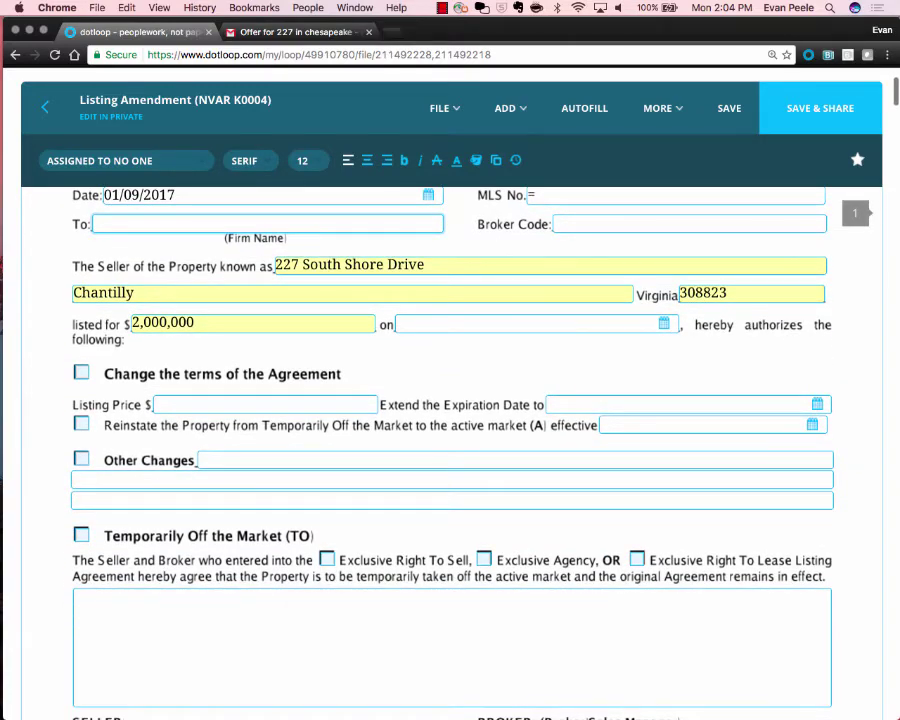
Set the 'on' date to 01/09/2017 and tick Change the terms and Reinstate the Property.
{"action": "left_click", "coordinate": [530, 323]}
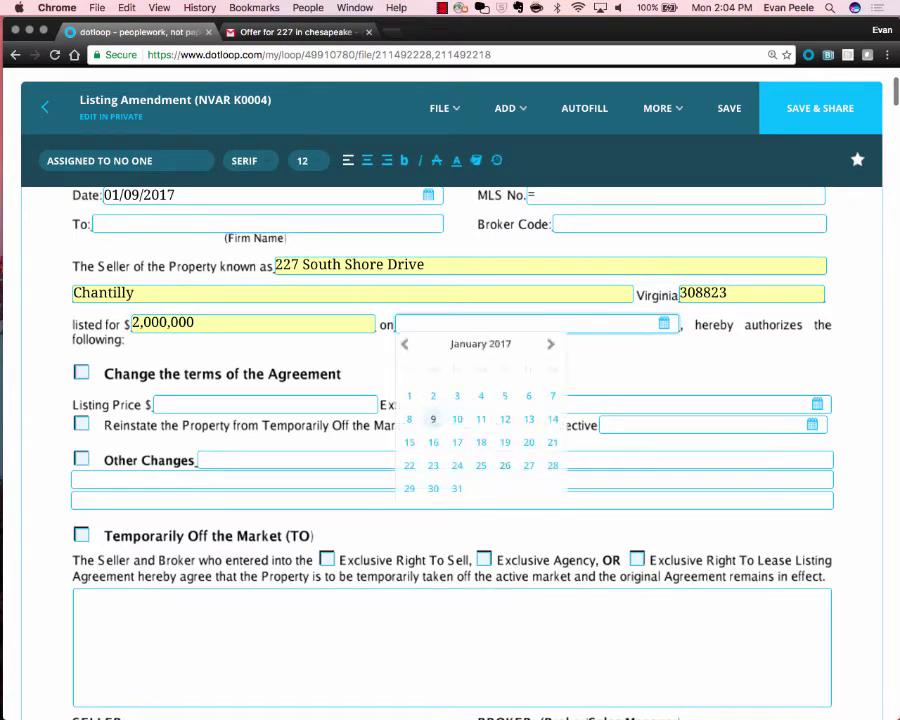
{"action": "left_click", "coordinate": [432, 419]}
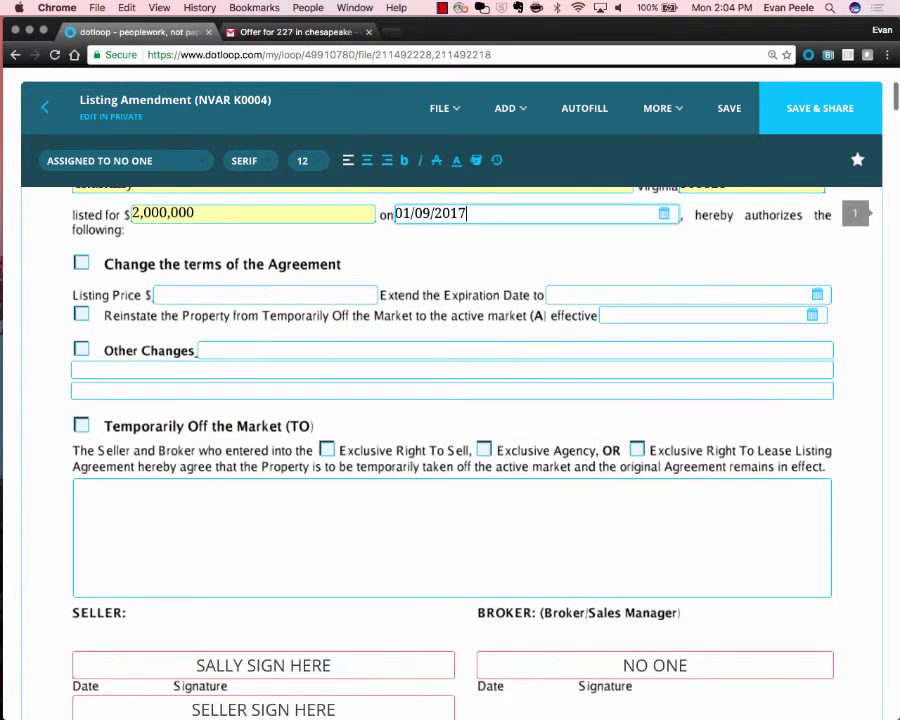
{"action": "scroll", "coordinate": [450, 400], "scroll_direction": "up", "scroll_amount": 2}
{"action": "left_click", "coordinate": [135, 290]}
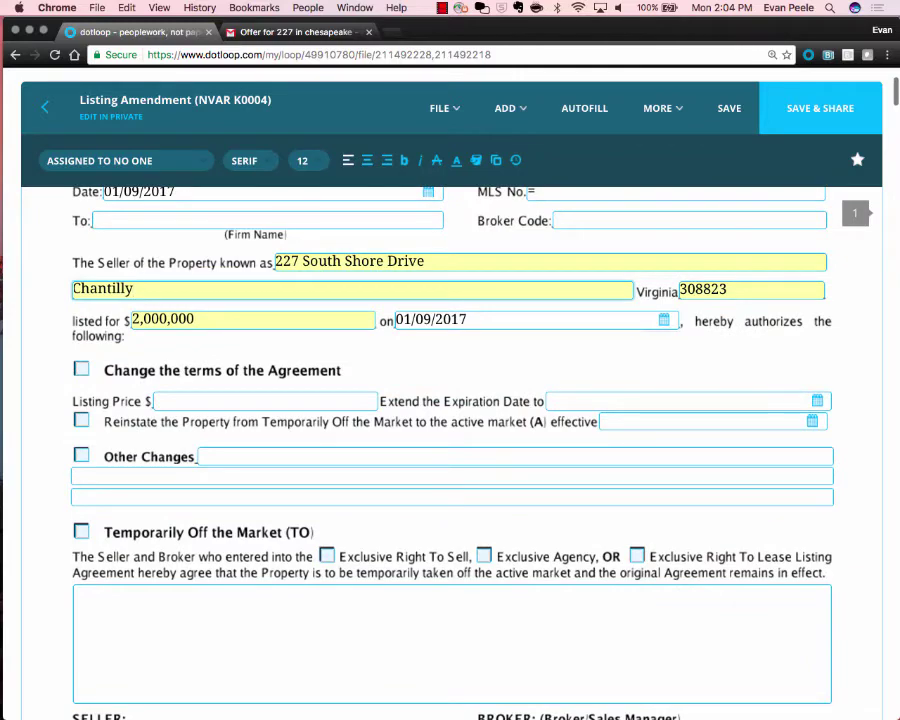
{"action": "left_click", "coordinate": [81, 369]}
{"action": "left_click", "coordinate": [81, 420]}
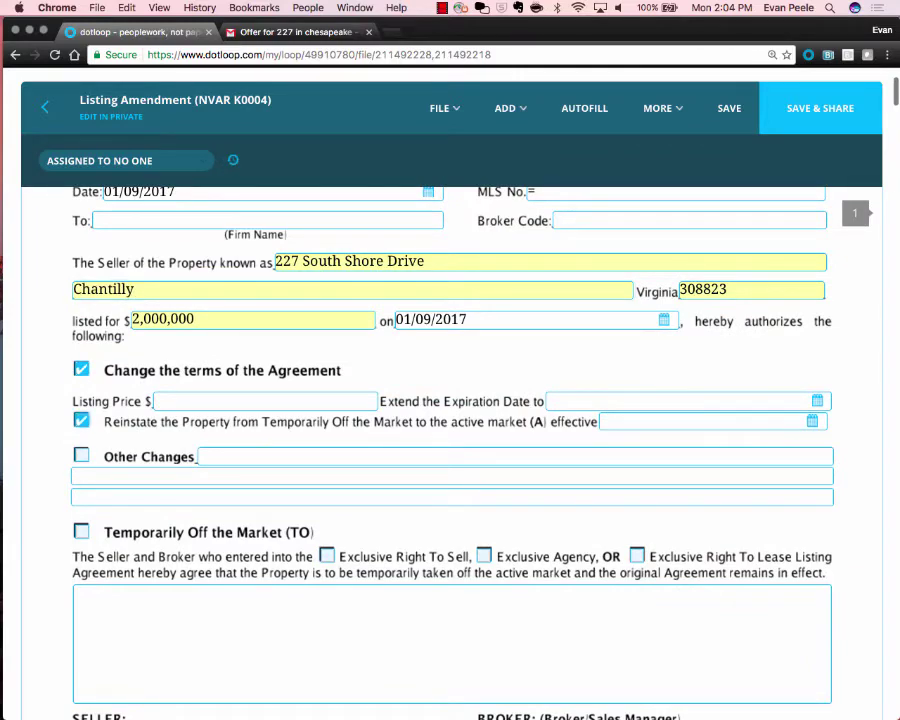
{"action": "scroll", "coordinate": [450, 450], "scroll_direction": "down", "scroll_amount": 5}
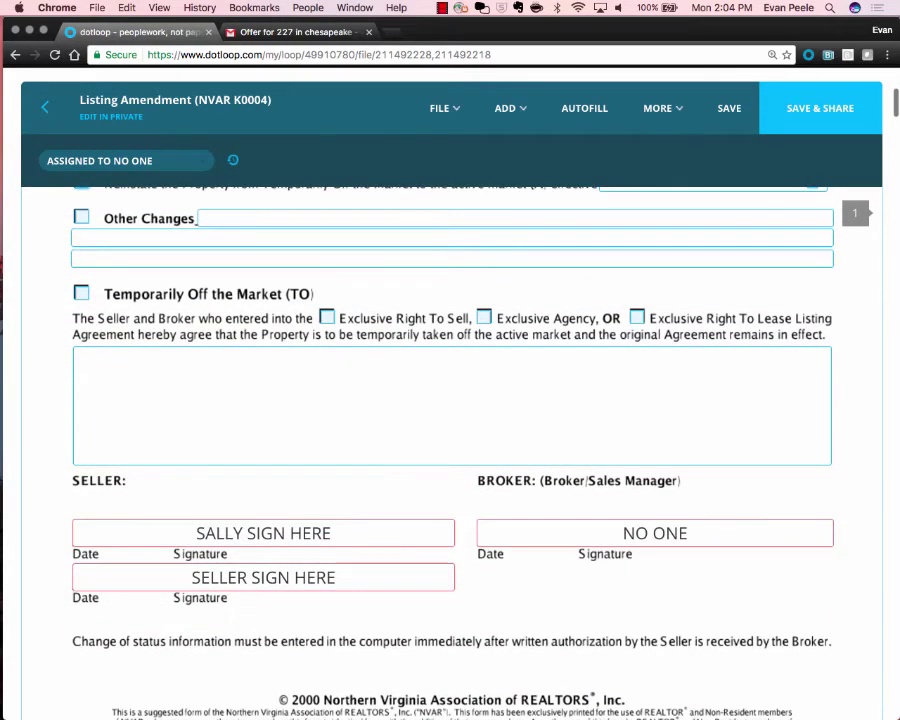
{"action": "scroll", "coordinate": [450, 450], "scroll_direction": "down", "scroll_amount": 1}
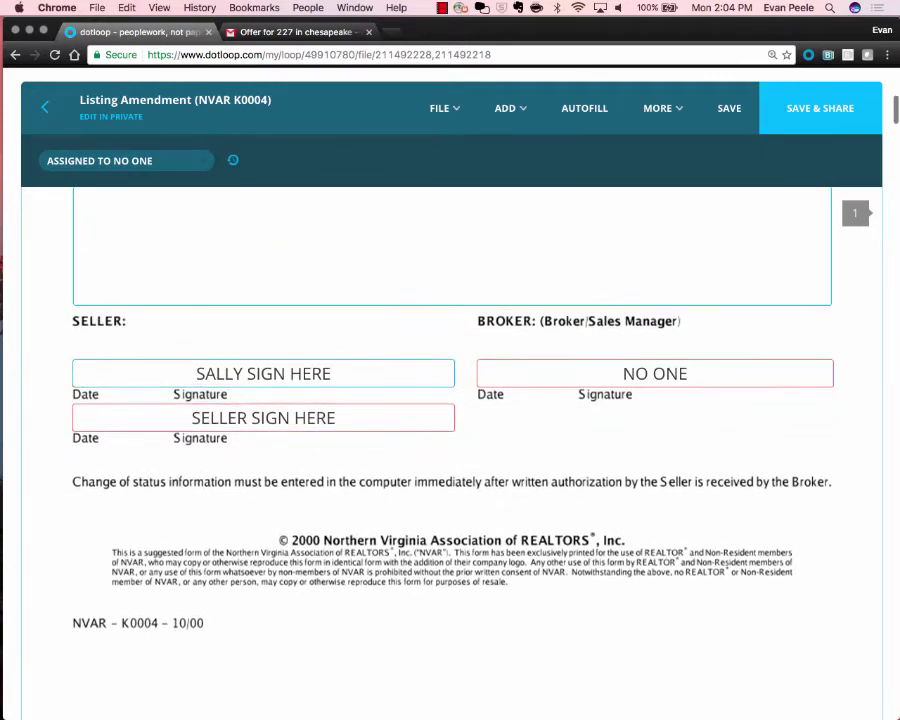
Check which signer the seller signature box on the Listing Amendment is assigned to.
{"action": "left_click", "coordinate": [263, 417]}
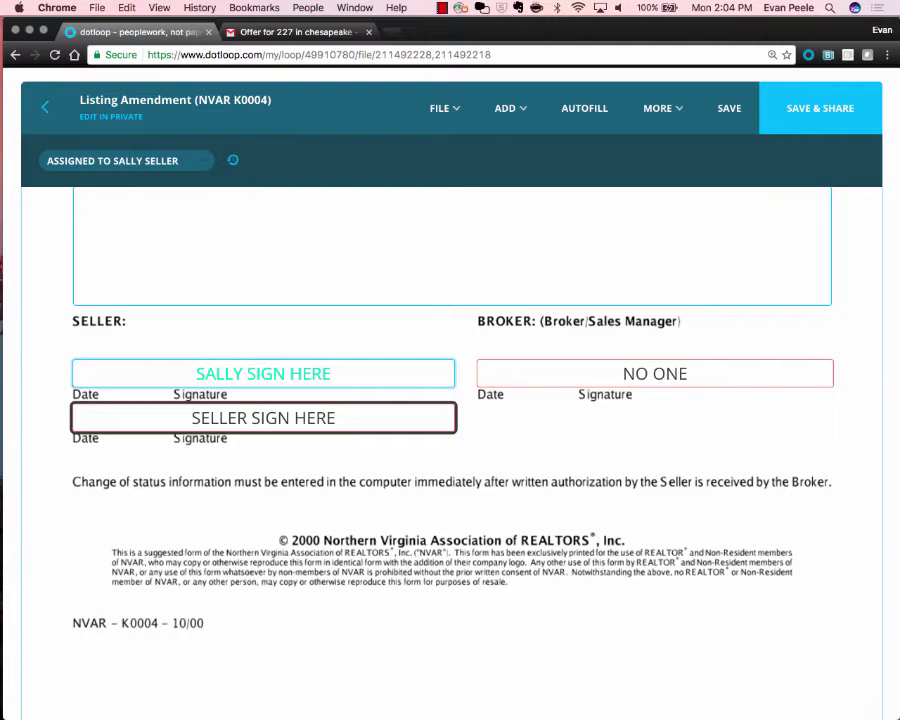
{"action": "scroll", "coordinate": [450, 450], "scroll_direction": "down", "scroll_amount": 5}
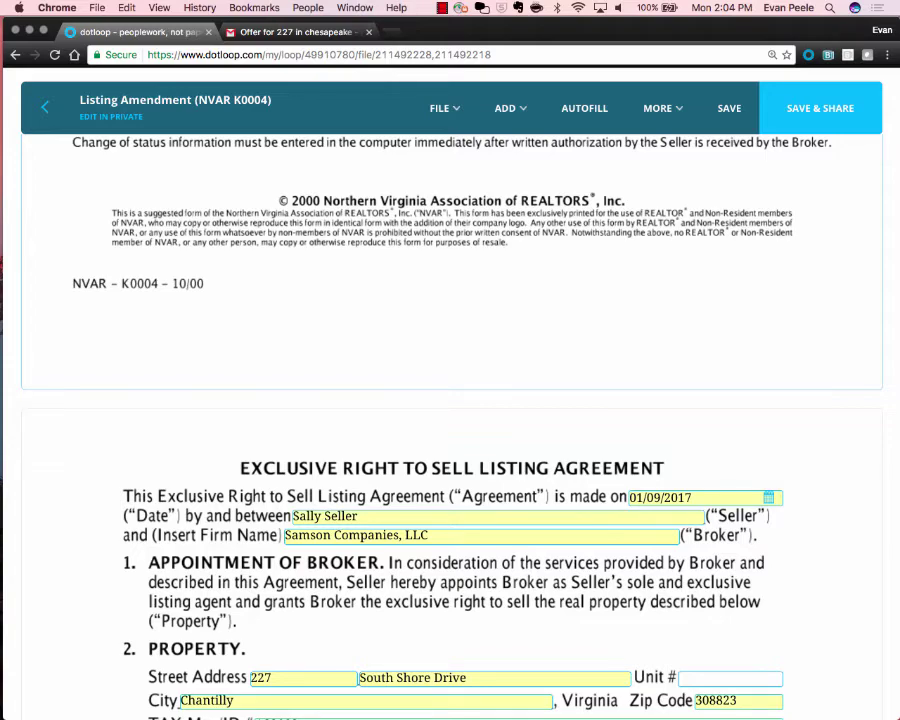
{"action": "scroll", "coordinate": [450, 400], "scroll_direction": "up", "scroll_amount": 5}
Assign the NO ONE broker signature box to yourself and select the new sign-here field.
{"action": "left_click", "coordinate": [655, 333]}
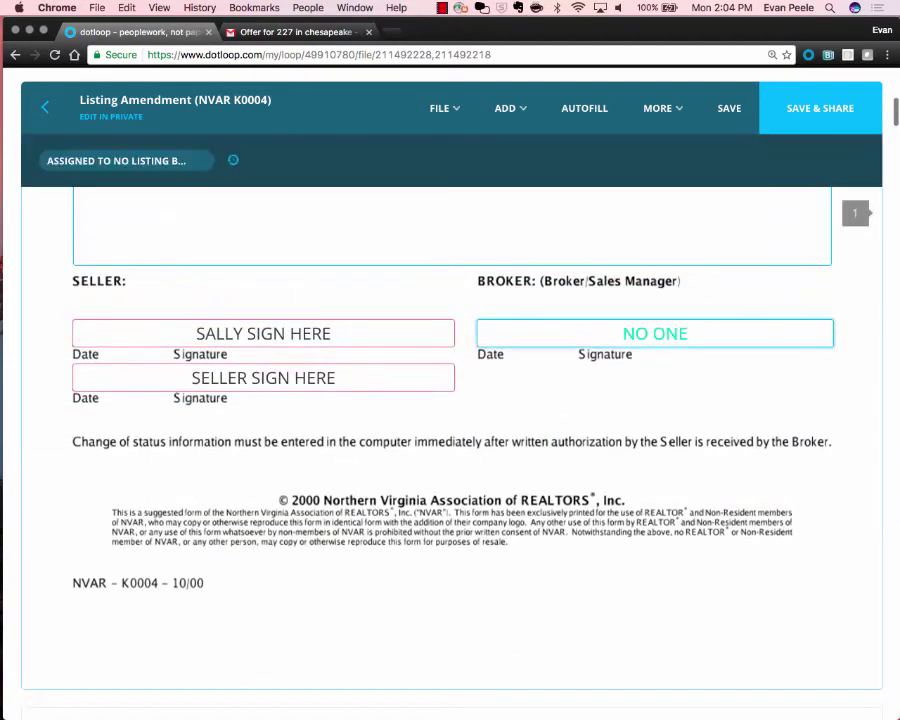
{"action": "left_click", "coordinate": [125, 160]}
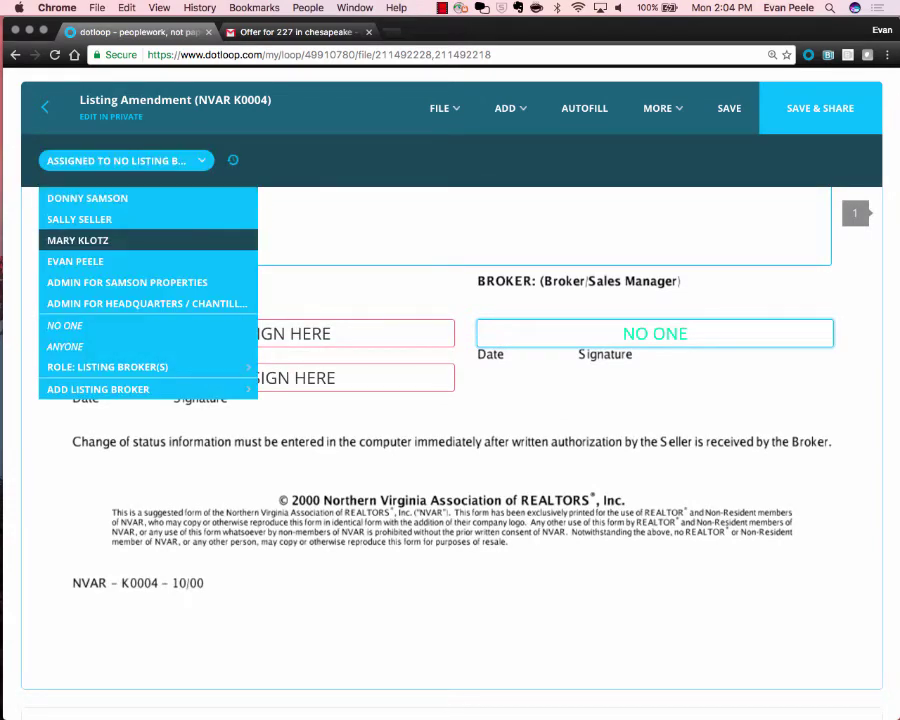
{"action": "left_click", "coordinate": [75, 261]}
{"action": "scroll", "coordinate": [450, 420], "scroll_direction": "up", "scroll_amount": 4}
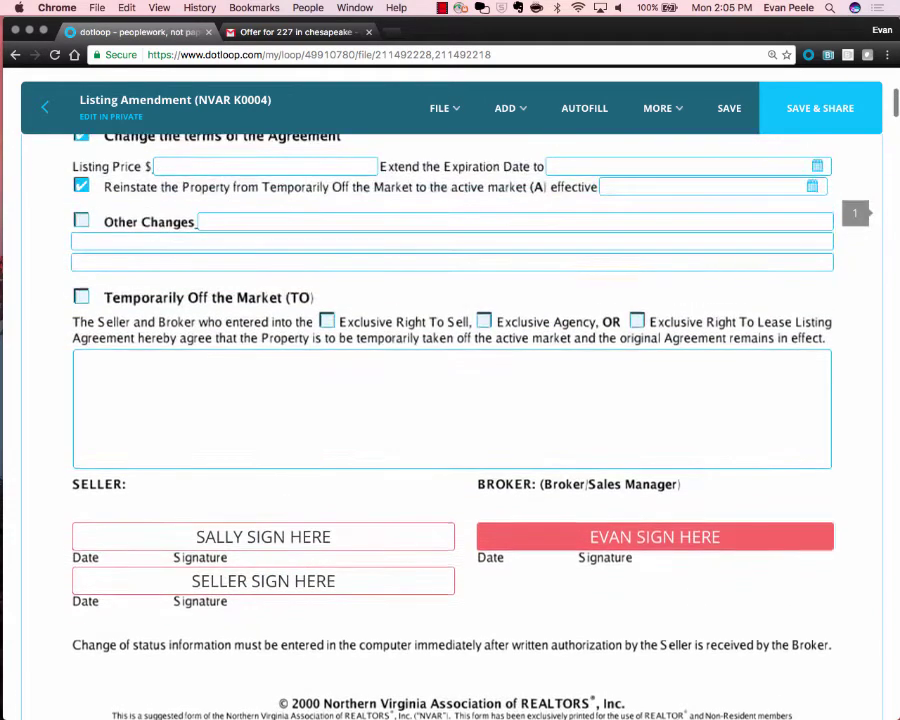
{"action": "scroll", "coordinate": [450, 420], "scroll_direction": "up", "scroll_amount": 2}
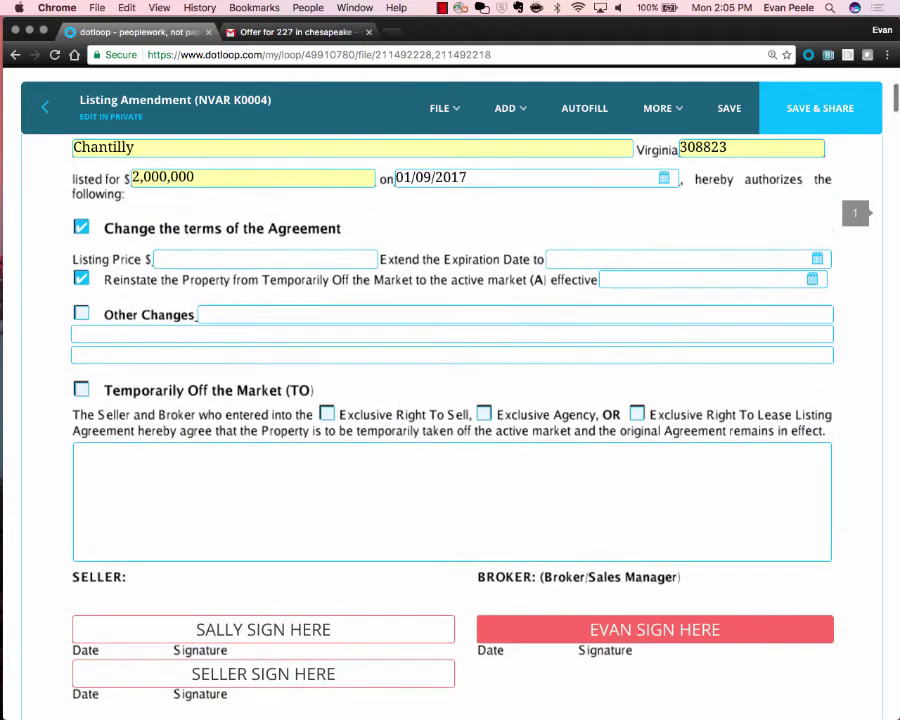
{"action": "scroll", "coordinate": [450, 420], "scroll_direction": "down", "scroll_amount": 2}
{"action": "left_click", "coordinate": [655, 512]}
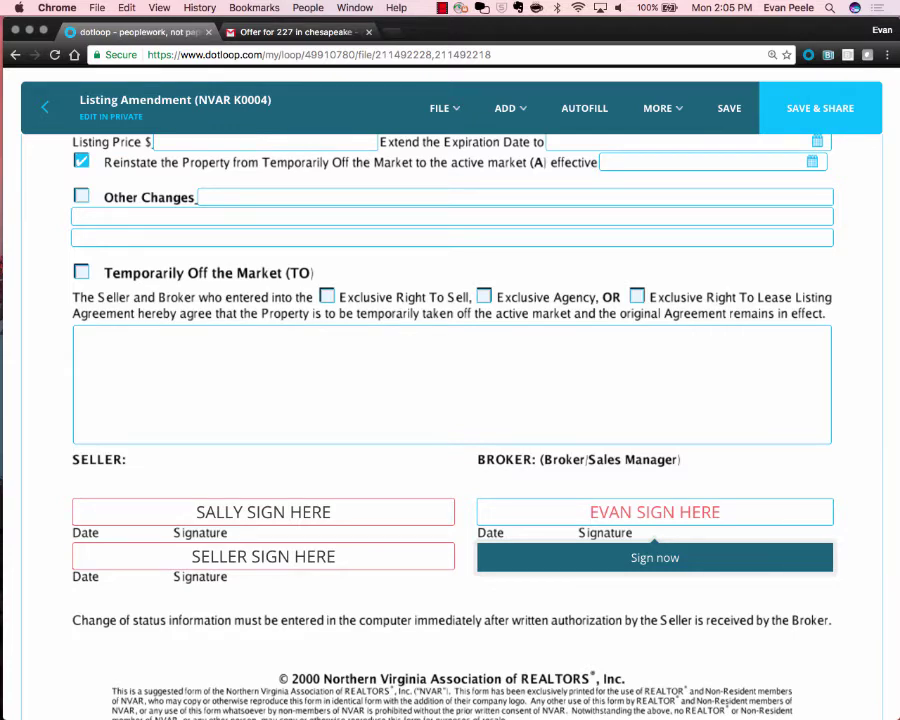
Open the broker signature field's adoption dialog and try a hand-drawn signature, then return to typed.
{"action": "left_click", "coordinate": [655, 557]}
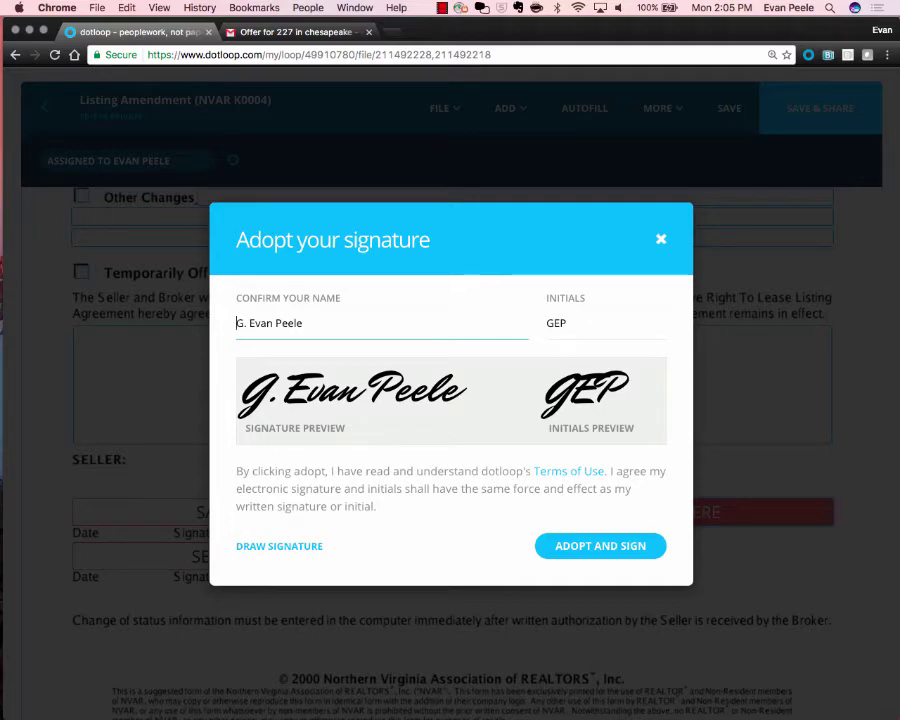
{"action": "left_click", "coordinate": [279, 546]}
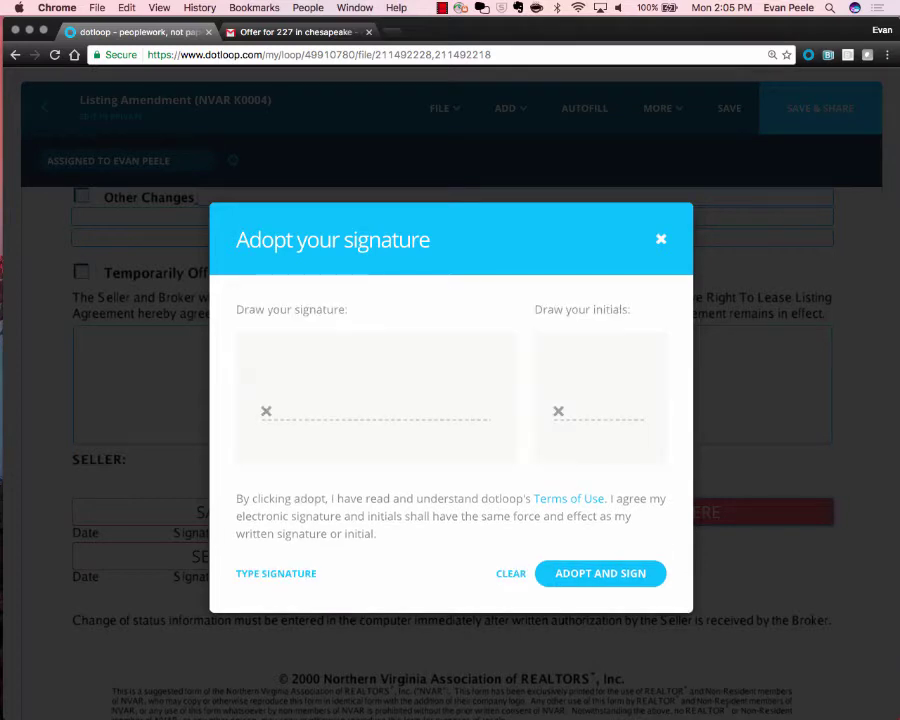
{"action": "mouse_move", "coordinate": [352, 368]}
{"action": "left_mouse_down"}
{"action": "mouse_move", "coordinate": [283, 392]}
{"action": "mouse_move", "coordinate": [286, 400]}
{"action": "mouse_move", "coordinate": [350, 372]}
{"action": "mouse_move", "coordinate": [395, 395]}
{"action": "mouse_move", "coordinate": [428, 338]}
{"action": "mouse_move", "coordinate": [412, 395]}
{"action": "mouse_move", "coordinate": [440, 395]}
{"action": "mouse_move", "coordinate": [468, 450]}
{"action": "mouse_move", "coordinate": [510, 405]}
{"action": "left_mouse_up"}
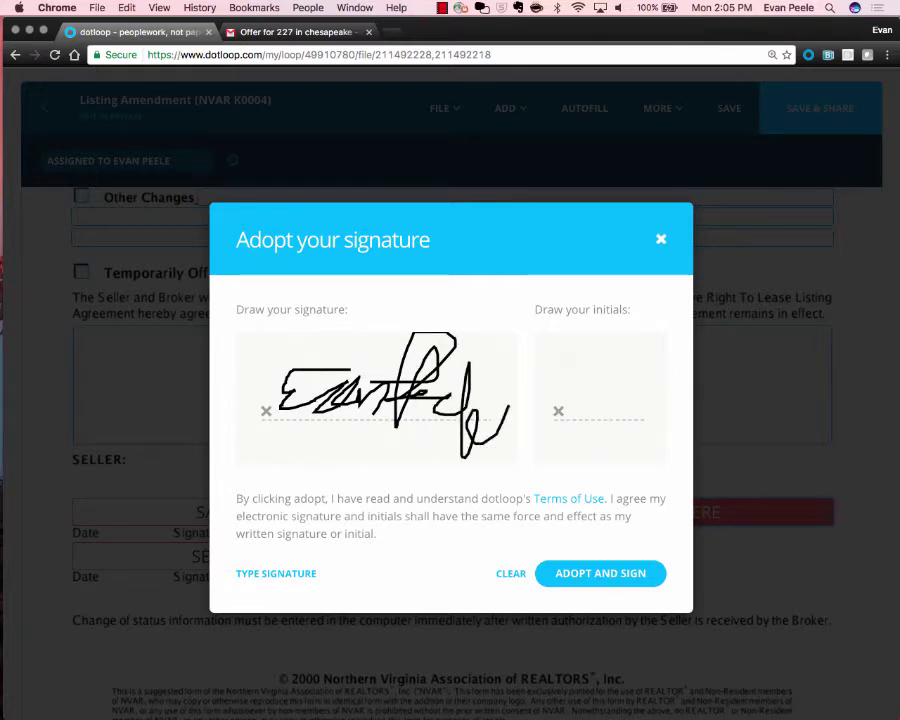
{"action": "mouse_move", "coordinate": [565, 366]}
{"action": "left_mouse_down"}
{"action": "mouse_move", "coordinate": [598, 362]}
{"action": "mouse_move", "coordinate": [603, 390]}
{"action": "mouse_move", "coordinate": [605, 370]}
{"action": "mouse_move", "coordinate": [590, 388]}
{"action": "left_mouse_up"}
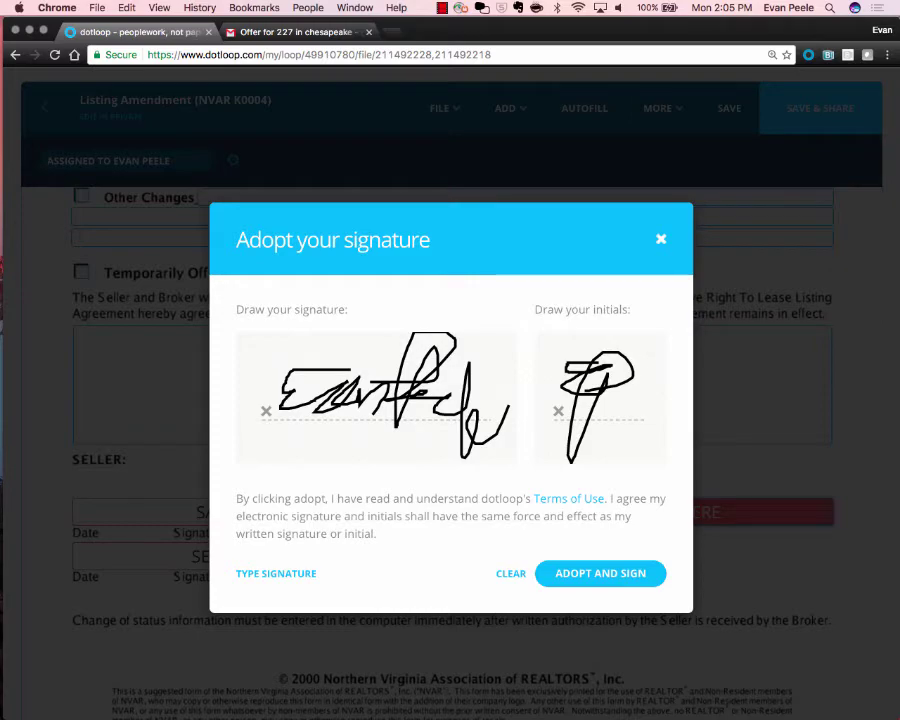
{"action": "left_click", "coordinate": [276, 574]}
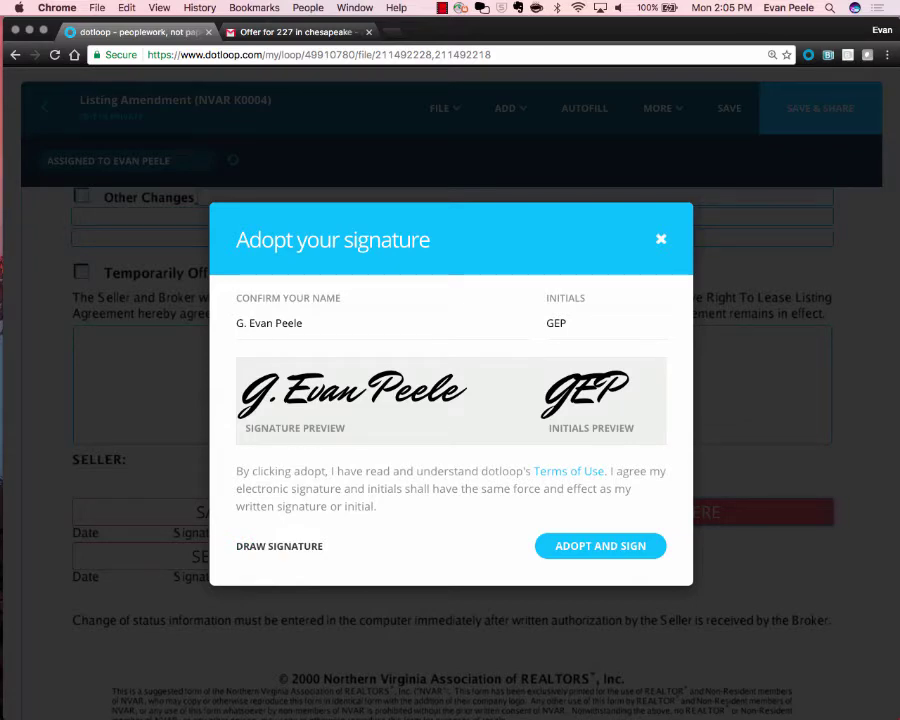
Correct the confirmed name to include the middle initial and make the initials three letters.
{"action": "left_click_drag", "start_coordinate": [237, 323], "coordinate": [248, 323]}
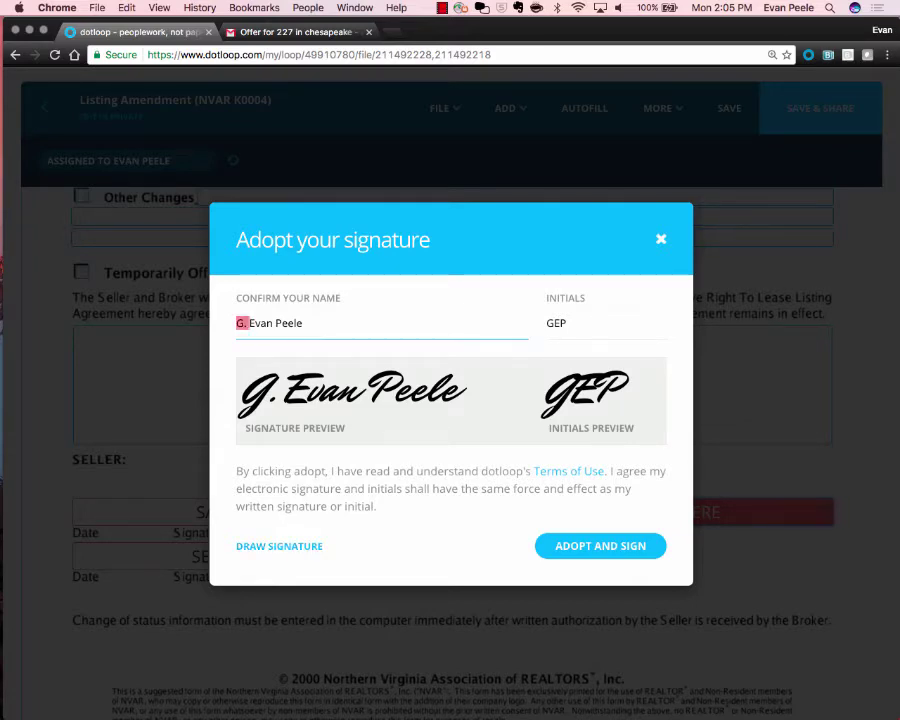
{"action": "key", "text": "BackSpace"}
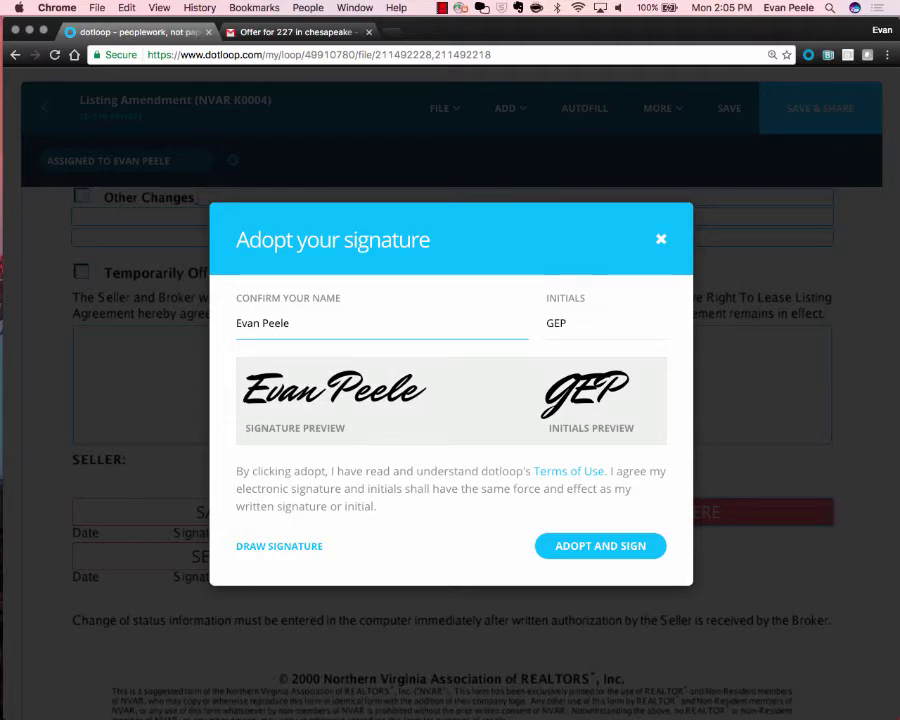
{"action": "left_click_drag", "start_coordinate": [547, 323], "coordinate": [554, 323]}
{"action": "key", "text": "BackSpace"}
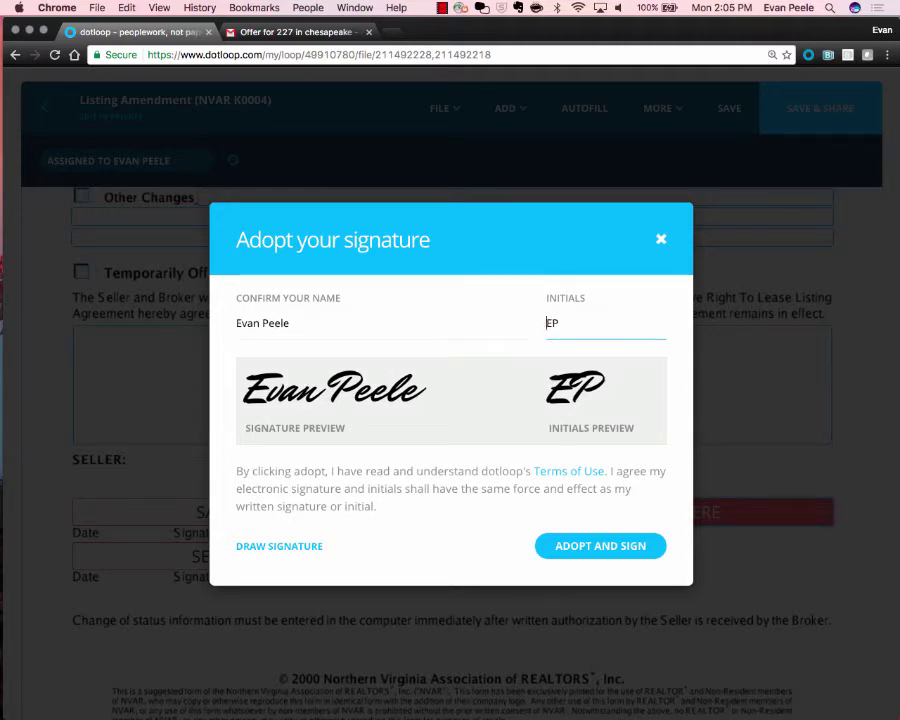
{"action": "key", "text": "Right"}
{"action": "type", "text": "G"}
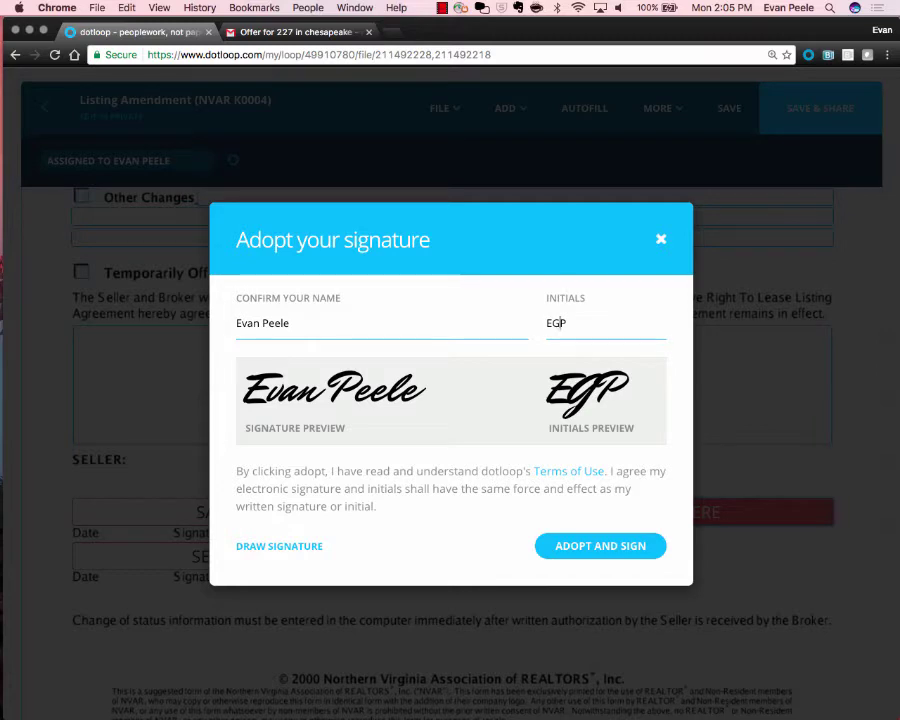
{"action": "left_click", "coordinate": [237, 323]}
{"action": "left_click", "coordinate": [263, 323]}
{"action": "type", "text": "G."}
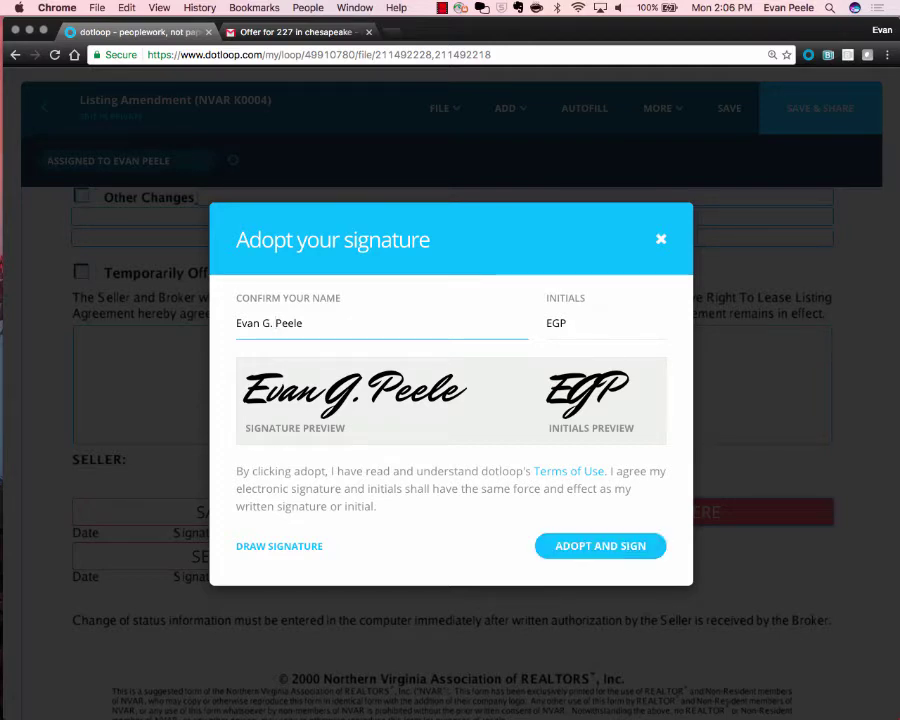
{"action": "left_click_drag", "start_coordinate": [236, 471], "coordinate": [380, 506]}
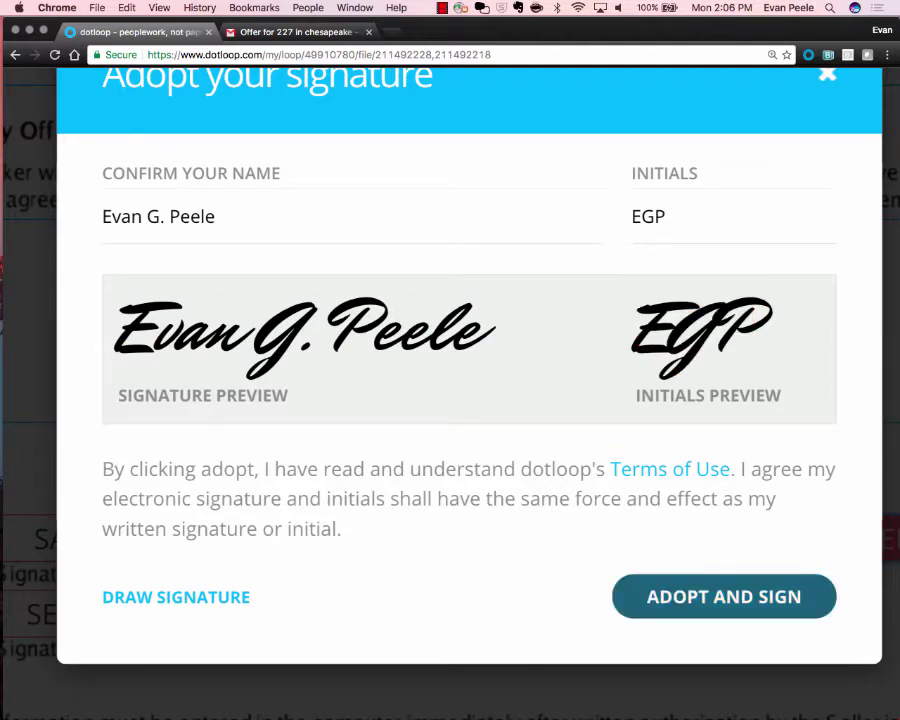
Adopt the signature on the broker line and confirm the dotloop verified stamp.
{"action": "left_click", "coordinate": [724, 596]}
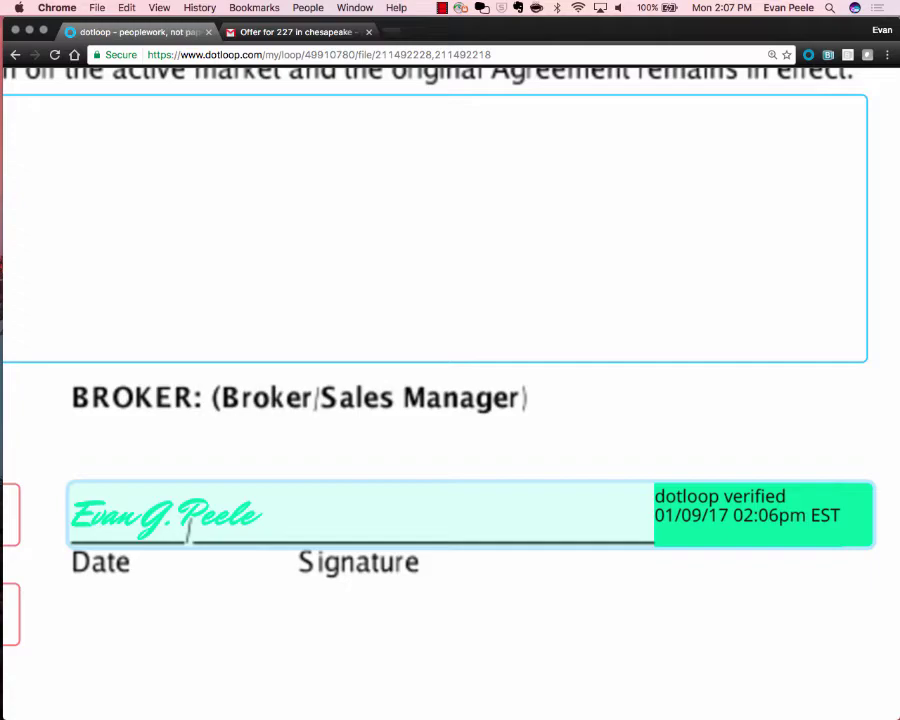
{"action": "scroll", "coordinate": [760, 440], "scroll_direction": "down", "scroll_amount": 5}
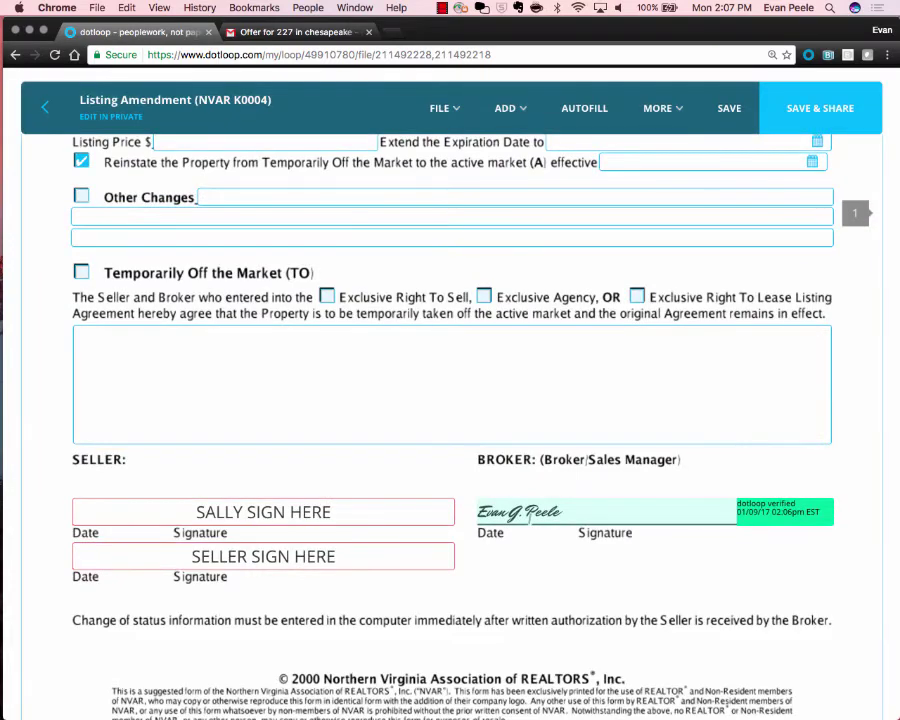
{"action": "scroll", "coordinate": [450, 400], "scroll_direction": "down", "scroll_amount": 3}
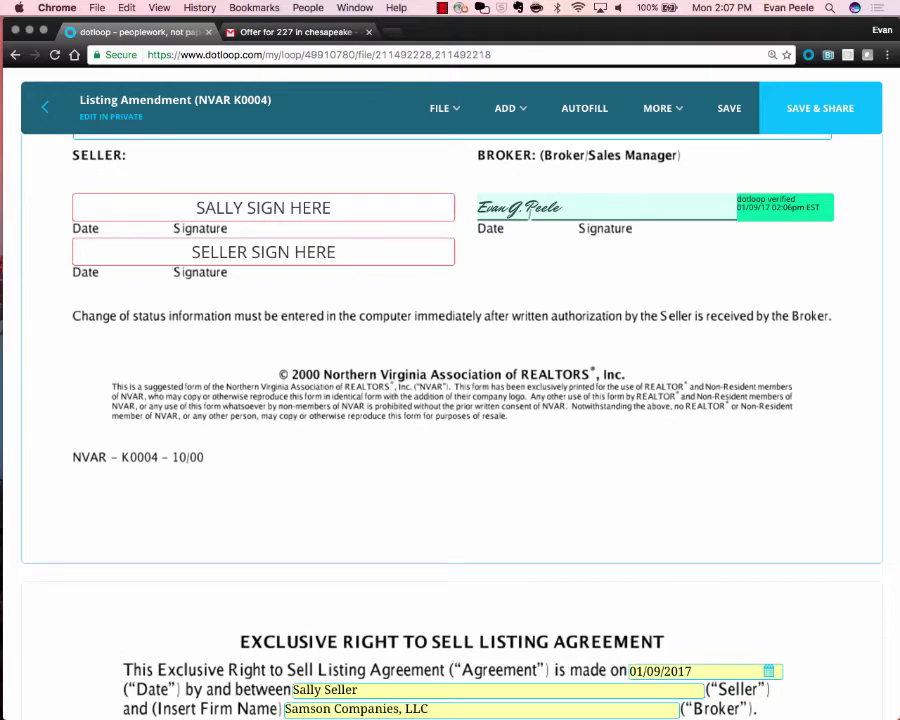
Change the section 5 listing price from $2,000,000 to $2,500,000.
{"action": "scroll", "coordinate": [450, 420], "scroll_direction": "down", "scroll_amount": 10}
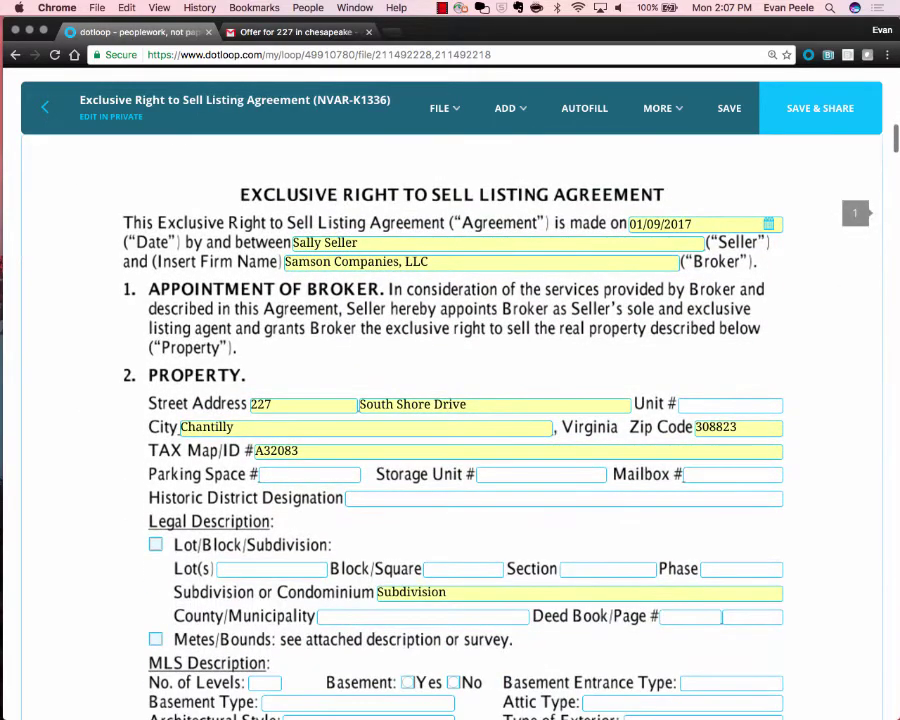
{"action": "scroll", "coordinate": [450, 420], "scroll_direction": "down", "scroll_amount": 3}
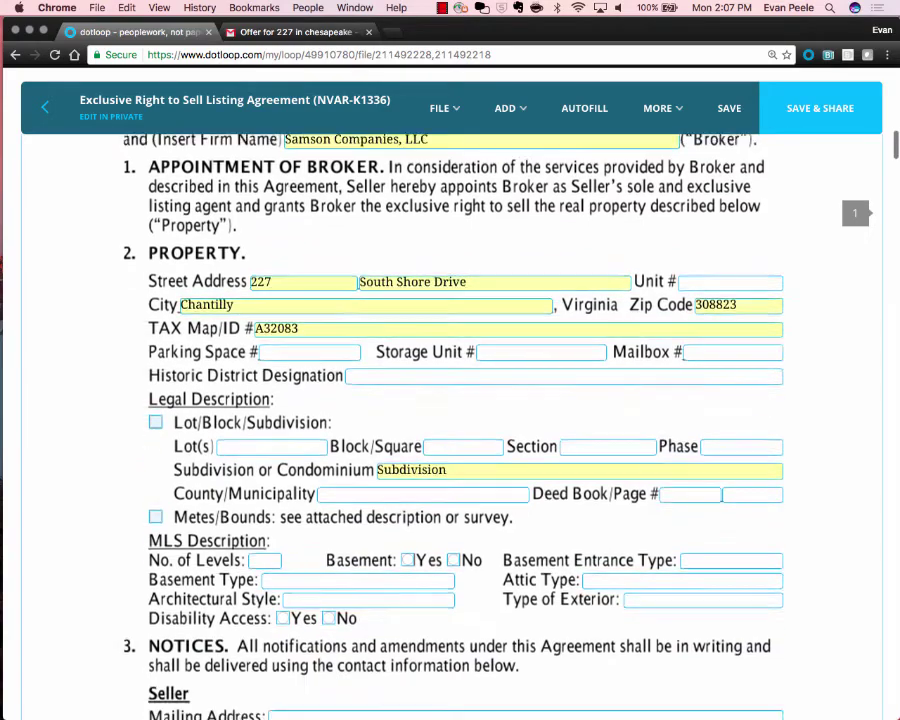
{"action": "scroll", "coordinate": [450, 420], "scroll_direction": "down", "scroll_amount": 12}
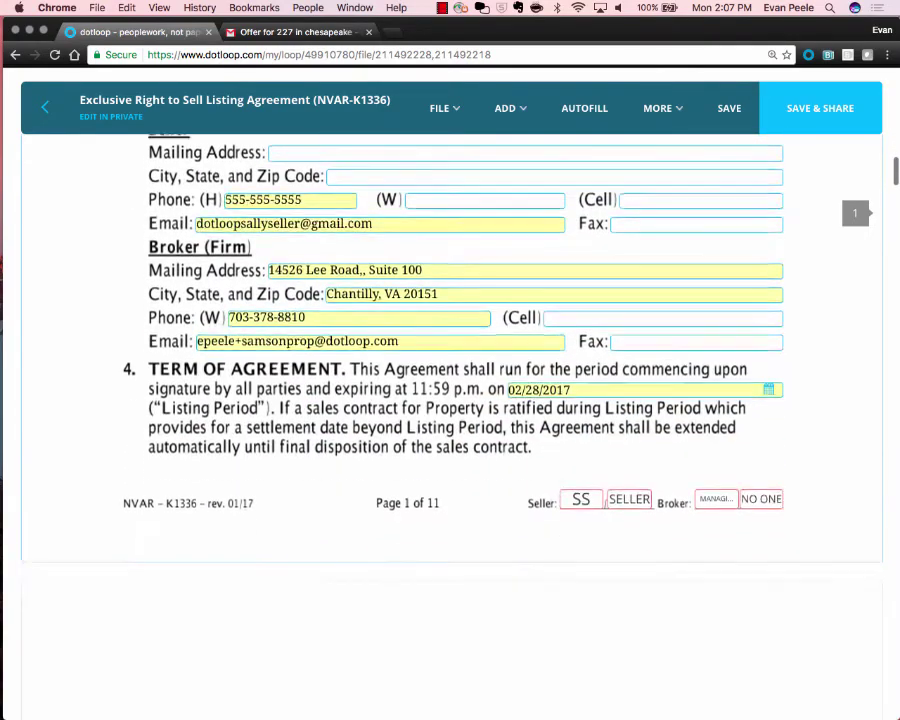
{"action": "scroll", "coordinate": [721, 320], "scroll_direction": "up", "scroll_amount": 9}
{"action": "scroll", "coordinate": [721, 320], "scroll_direction": "down", "scroll_amount": 15}
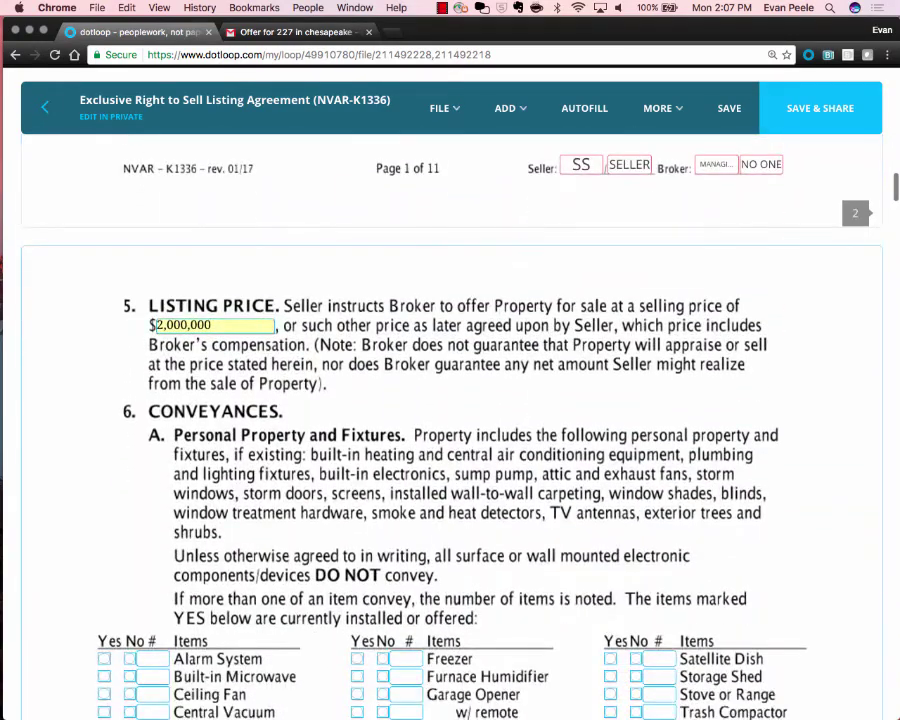
{"action": "scroll", "coordinate": [205, 326], "scroll_direction": "up", "scroll_amount": 5}
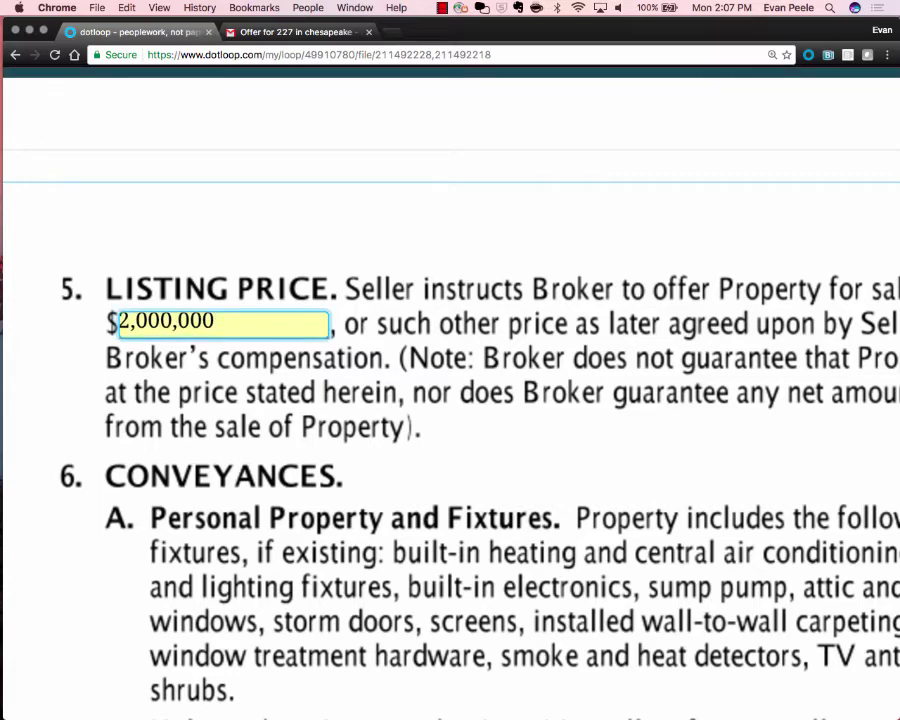
{"action": "key", "text": "BackSpace"}
{"action": "type", "text": "5"}
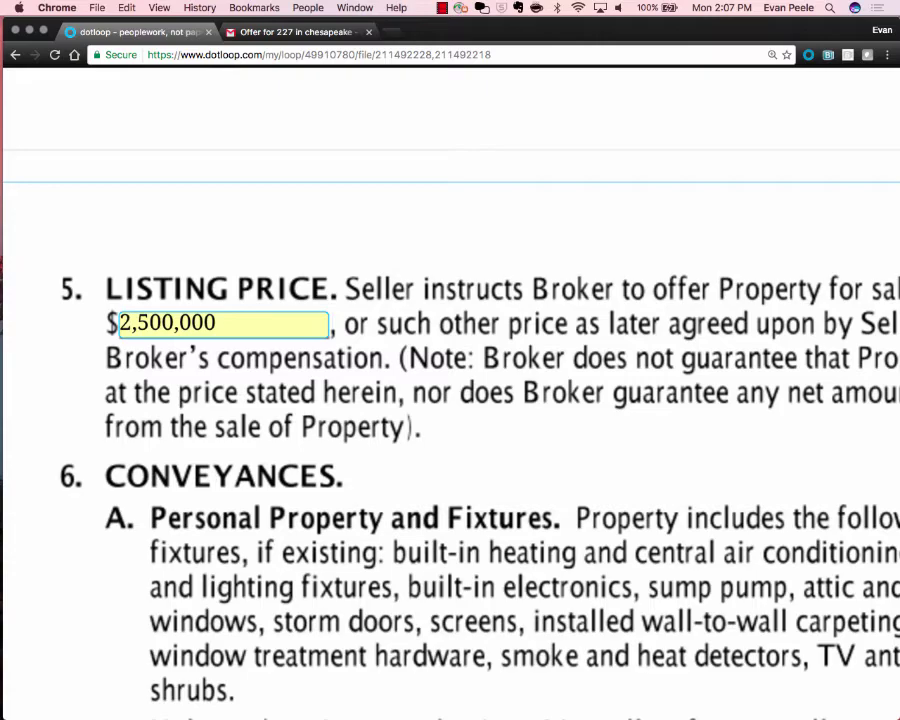
{"action": "scroll", "coordinate": [220, 323], "scroll_direction": "down", "scroll_amount": 5}
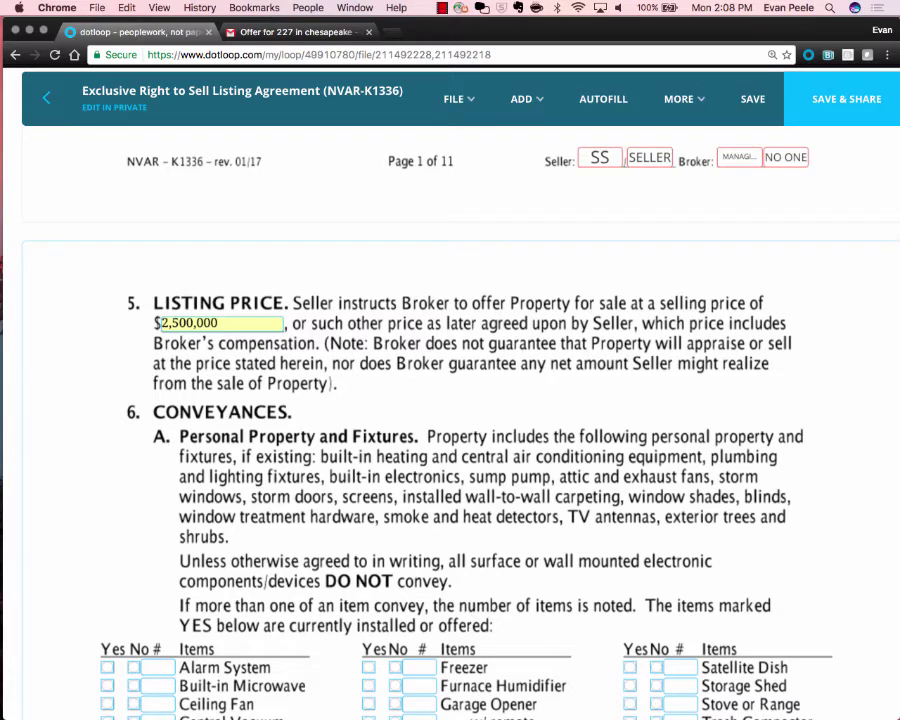
Mark Freezer as Yes and the garage opener remote as No, then save the agreement.
{"action": "scroll", "coordinate": [450, 450], "scroll_direction": "down", "scroll_amount": 5}
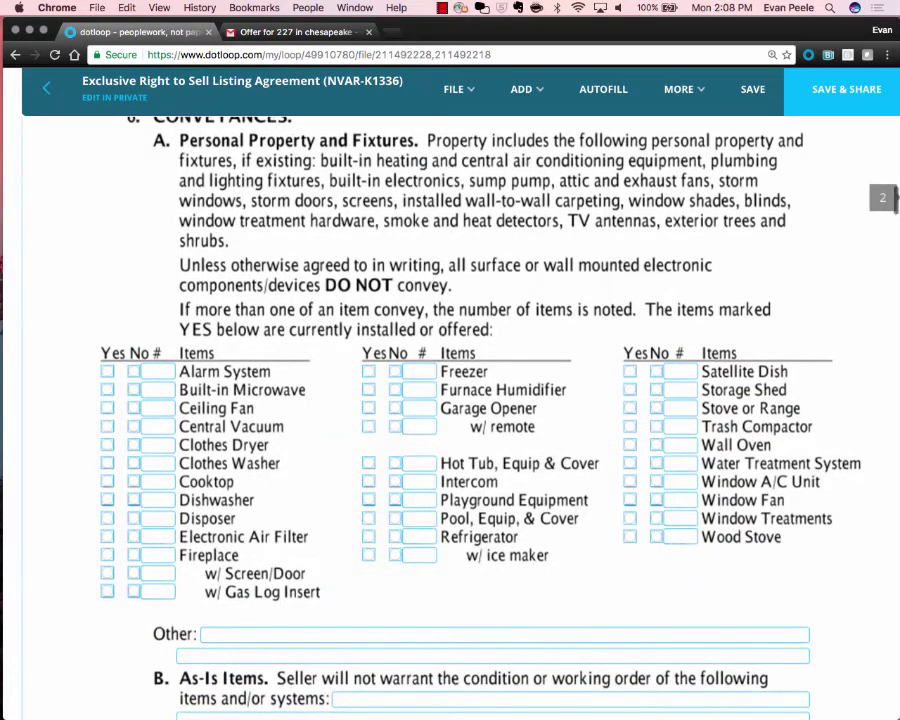
{"action": "left_click", "coordinate": [369, 371]}
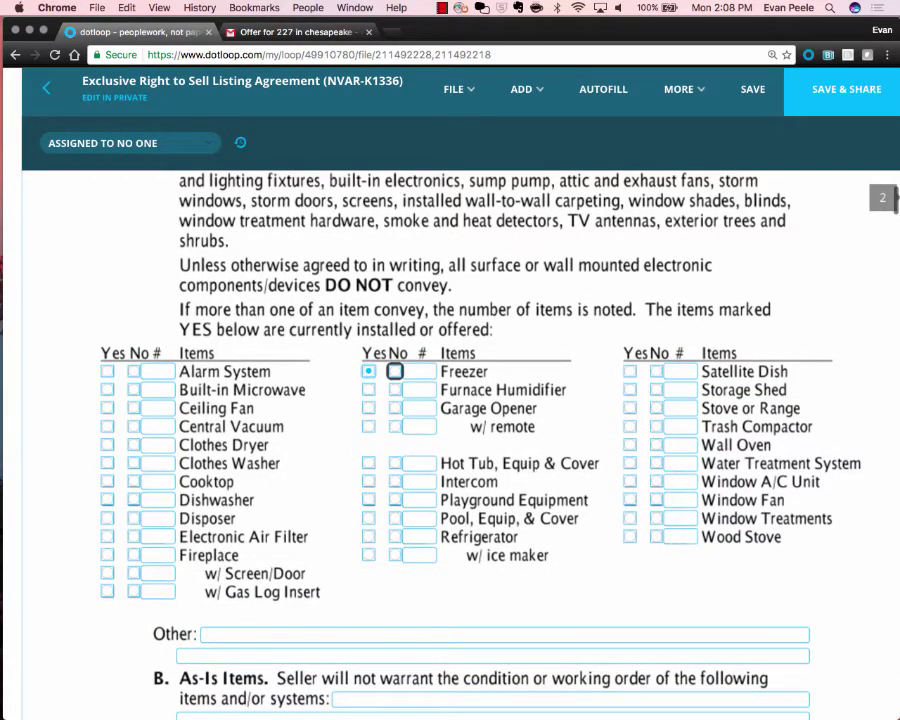
{"action": "left_click", "coordinate": [395, 427]}
{"action": "scroll", "coordinate": [450, 450], "scroll_direction": "down", "scroll_amount": 4}
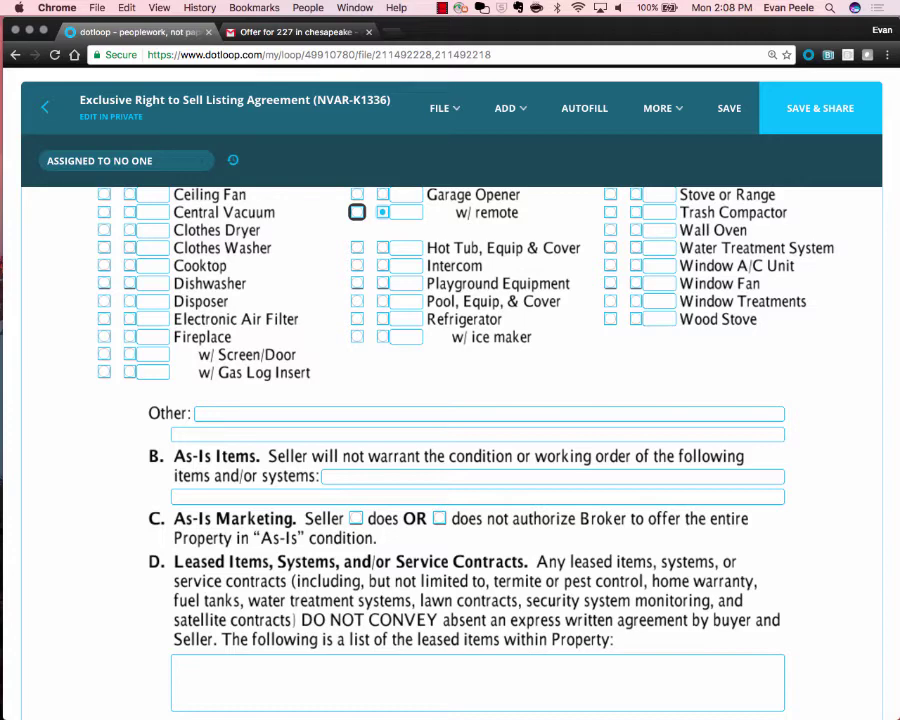
{"action": "key", "text": "super+minus"}
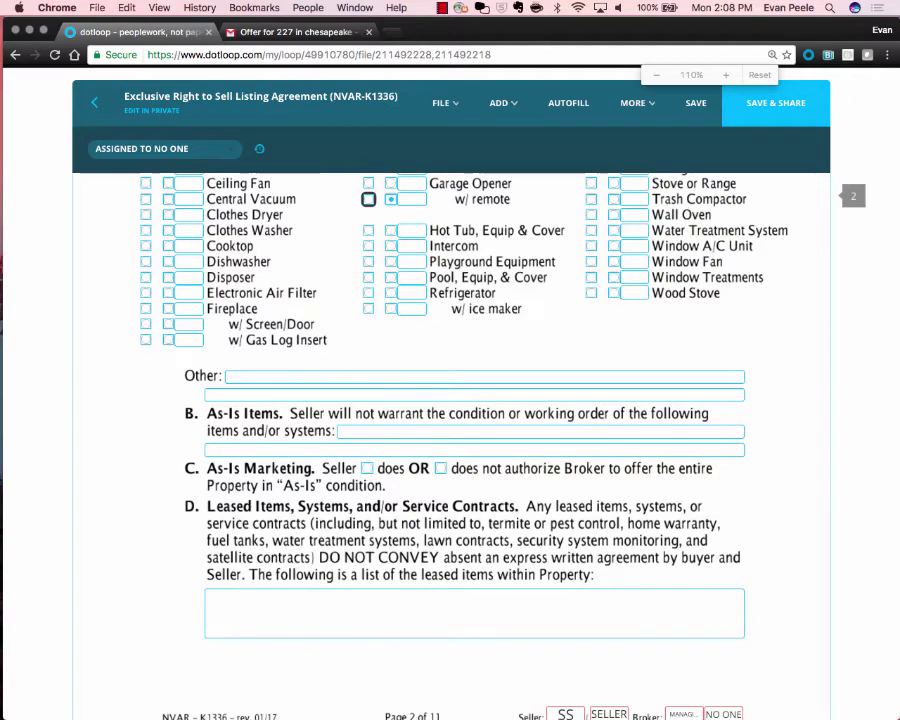
{"action": "key", "text": "super+minus"}
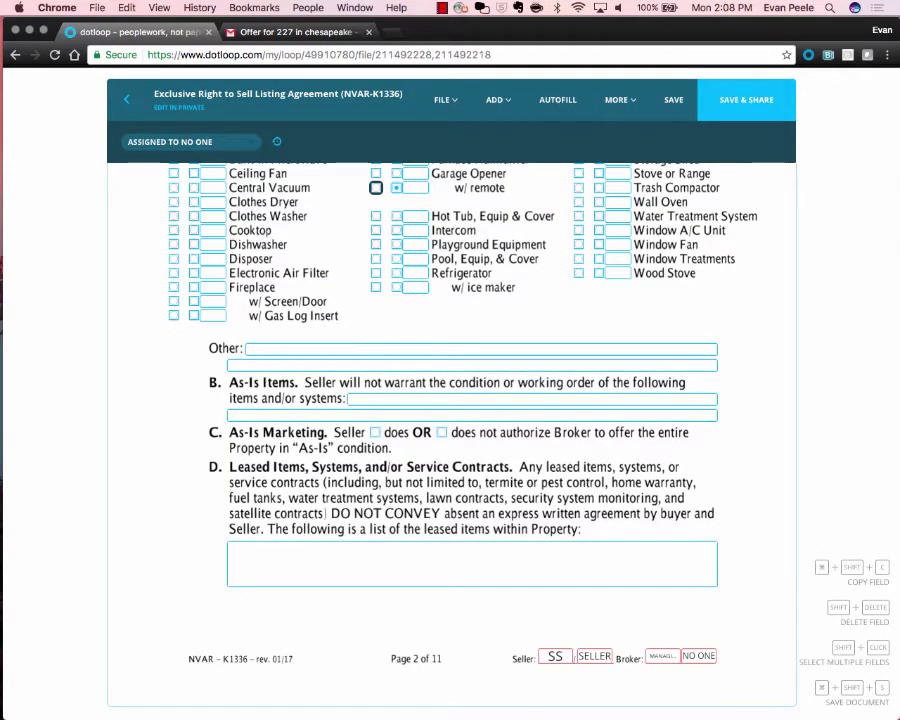
{"action": "key", "text": "Escape"}
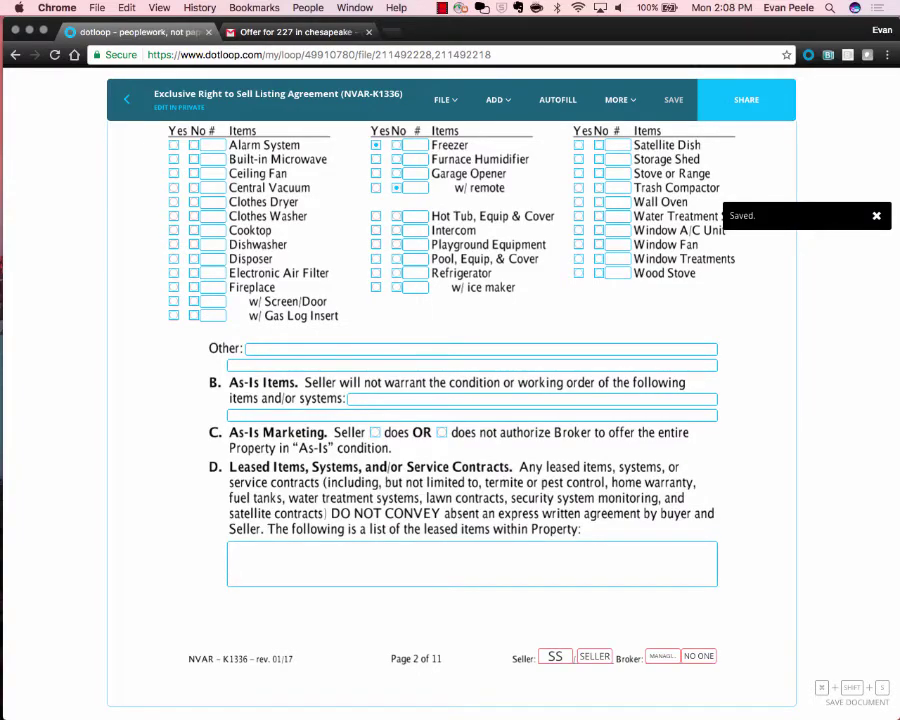
Review the listing agreement pages at 110% zoom.
{"action": "scroll", "coordinate": [450, 400], "scroll_direction": "down", "scroll_amount": 7}
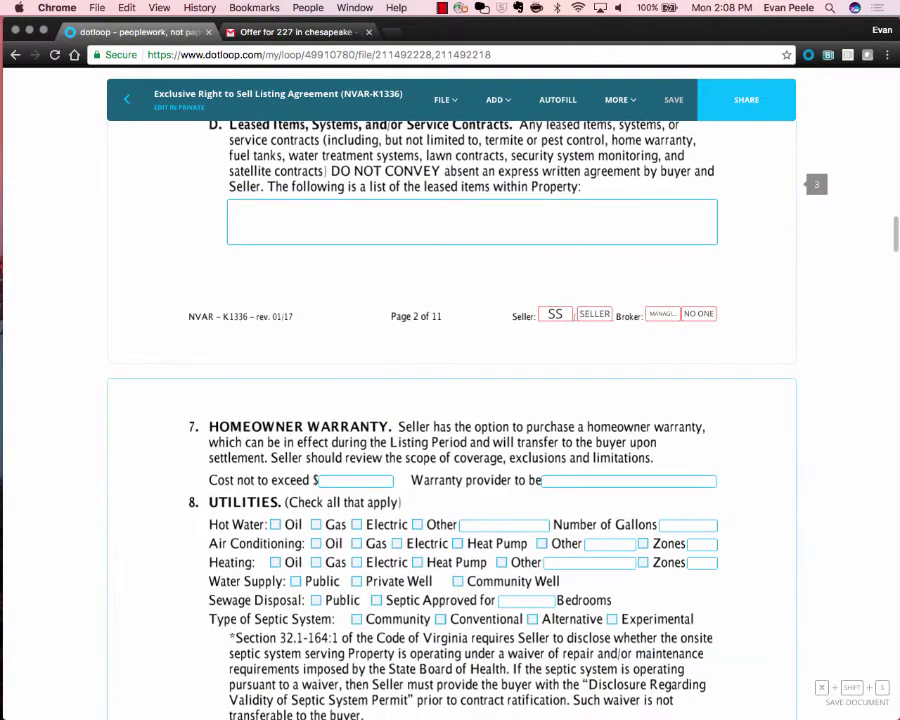
{"action": "scroll", "coordinate": [450, 400], "scroll_direction": "up", "scroll_amount": 9}
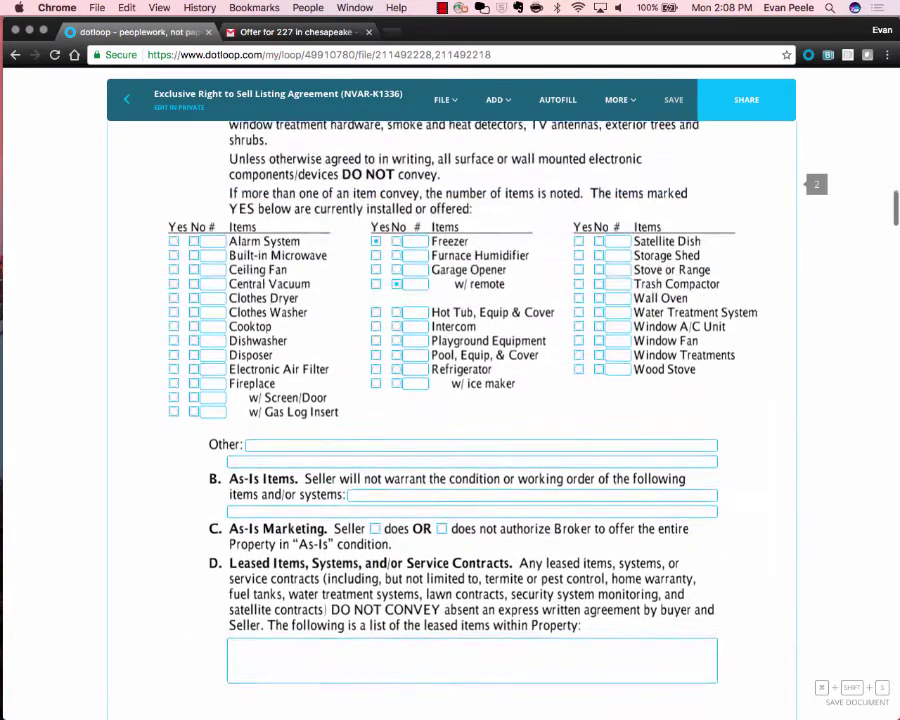
{"action": "scroll", "coordinate": [450, 400], "scroll_direction": "down", "scroll_amount": 1}
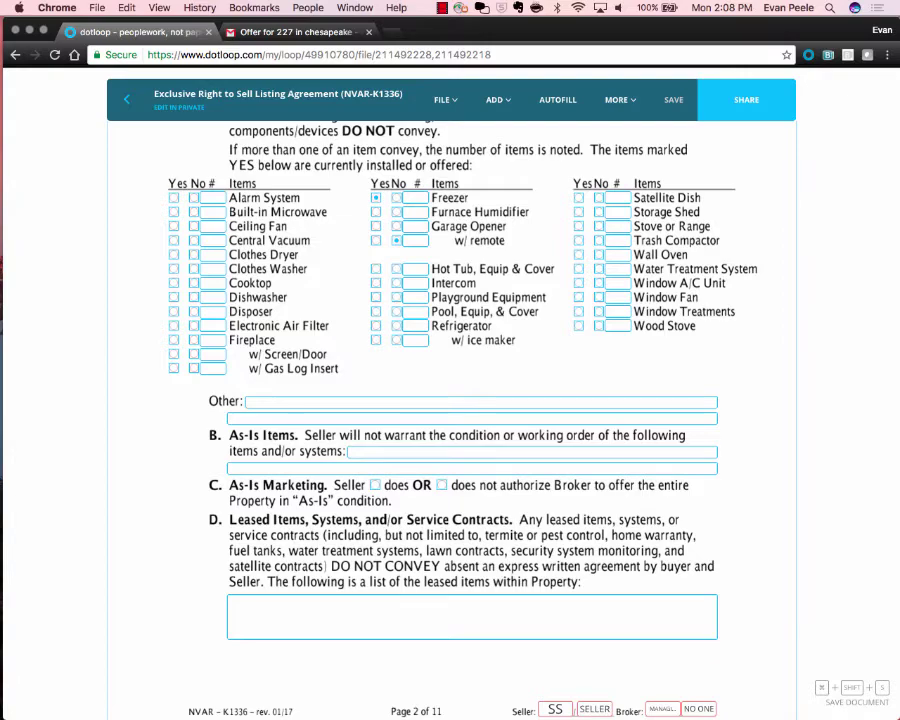
{"action": "scroll", "coordinate": [650, 600], "scroll_direction": "up", "scroll_amount": 5}
{"action": "scroll", "coordinate": [650, 600], "scroll_direction": "right", "scroll_amount": 3}
{"action": "scroll", "coordinate": [650, 600], "scroll_direction": "down", "scroll_amount": 10}
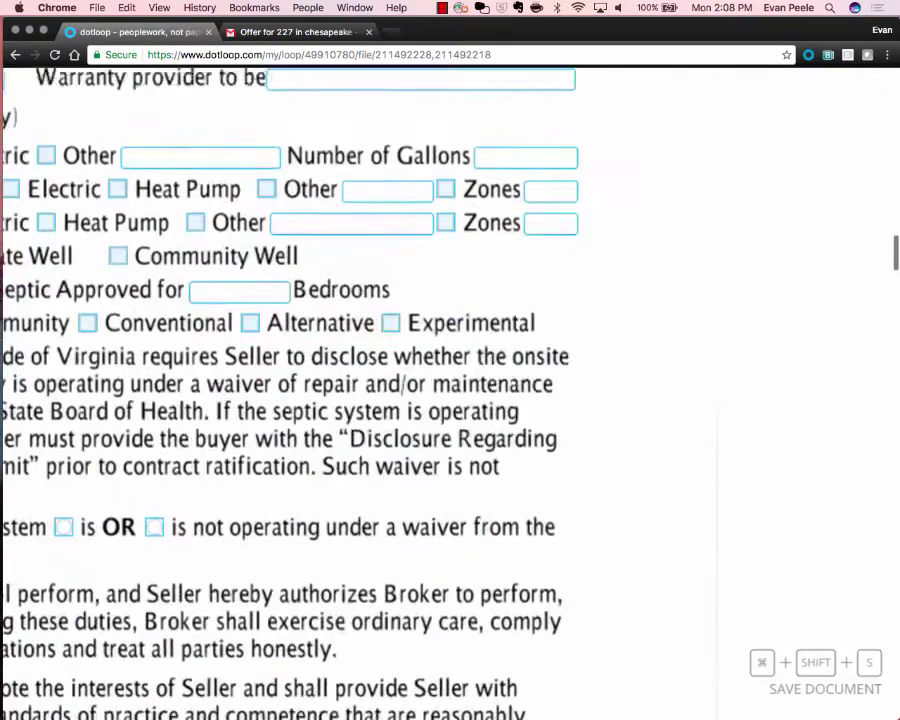
{"action": "scroll", "coordinate": [450, 400], "scroll_direction": "down", "scroll_amount": 1}
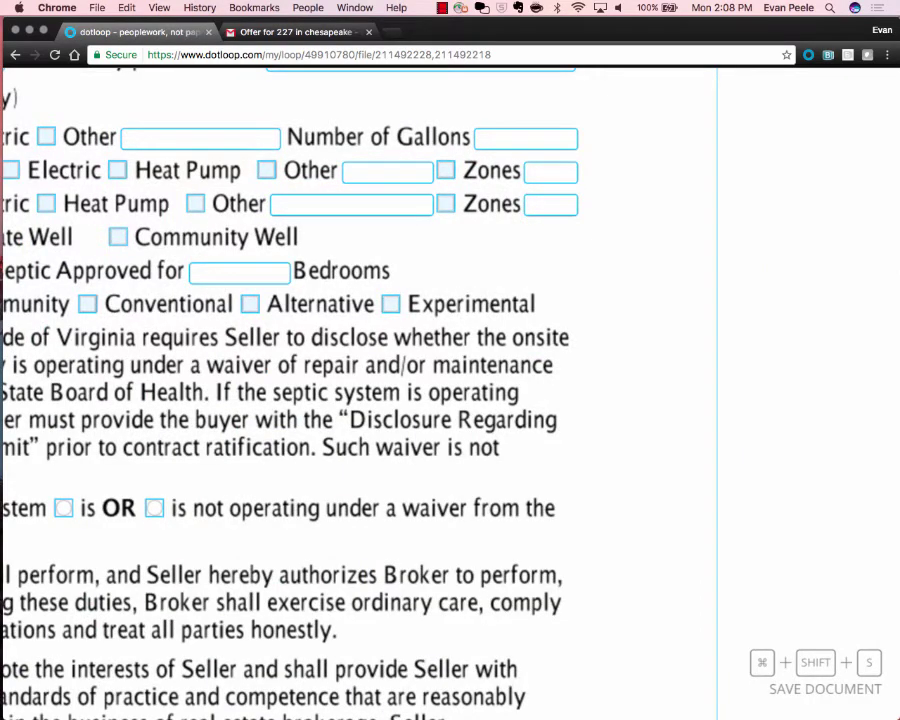
{"action": "scroll", "coordinate": [450, 400], "scroll_direction": "down", "scroll_amount": 5}
{"action": "scroll", "coordinate": [450, 400], "scroll_direction": "up", "scroll_amount": 10}
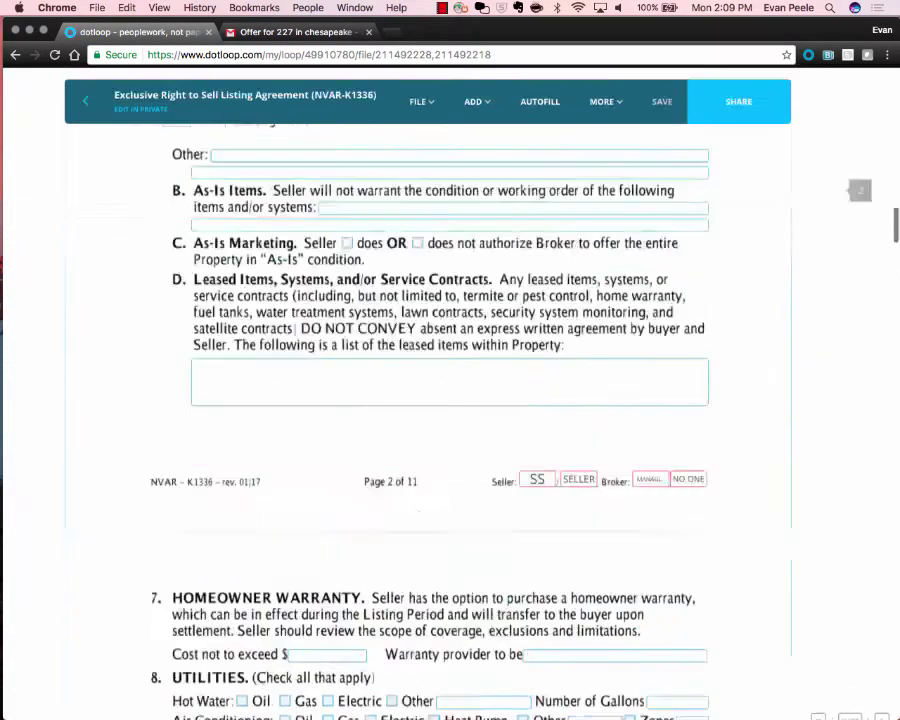
{"action": "scroll", "coordinate": [450, 400], "scroll_direction": "up", "scroll_amount": 1}
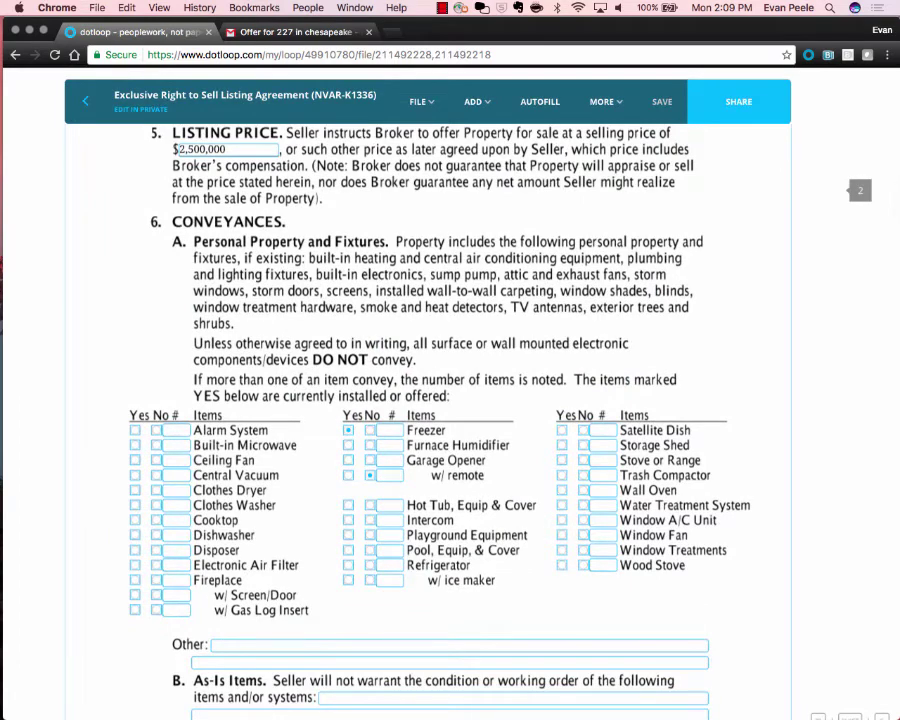
{"action": "scroll", "coordinate": [450, 400], "scroll_direction": "down", "scroll_amount": 1}
{"action": "key", "text": "super+equal"}
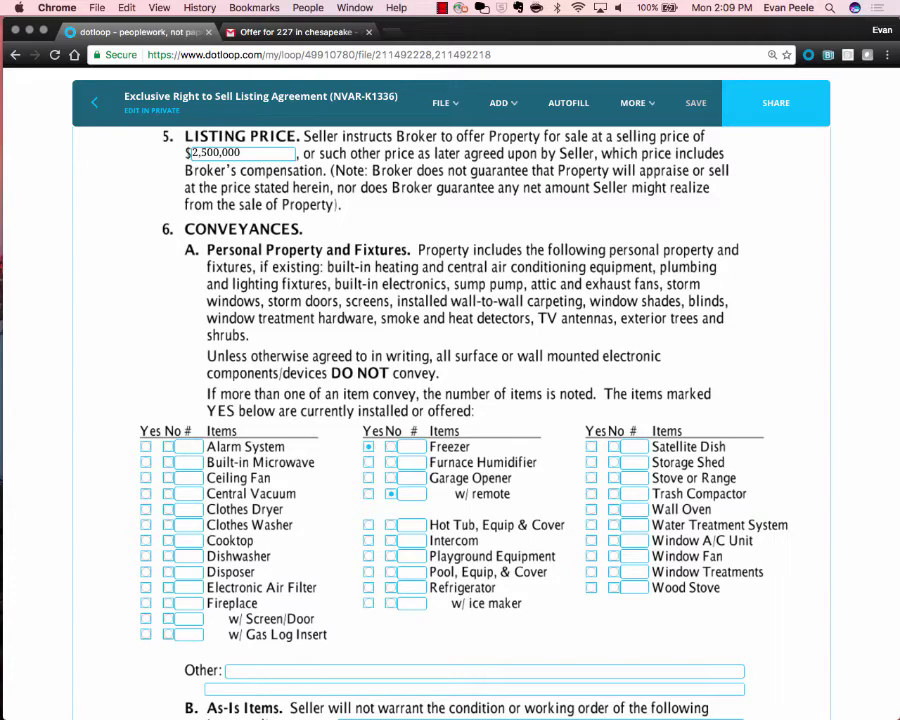
{"action": "scroll", "coordinate": [450, 400], "scroll_direction": "down", "scroll_amount": 10}
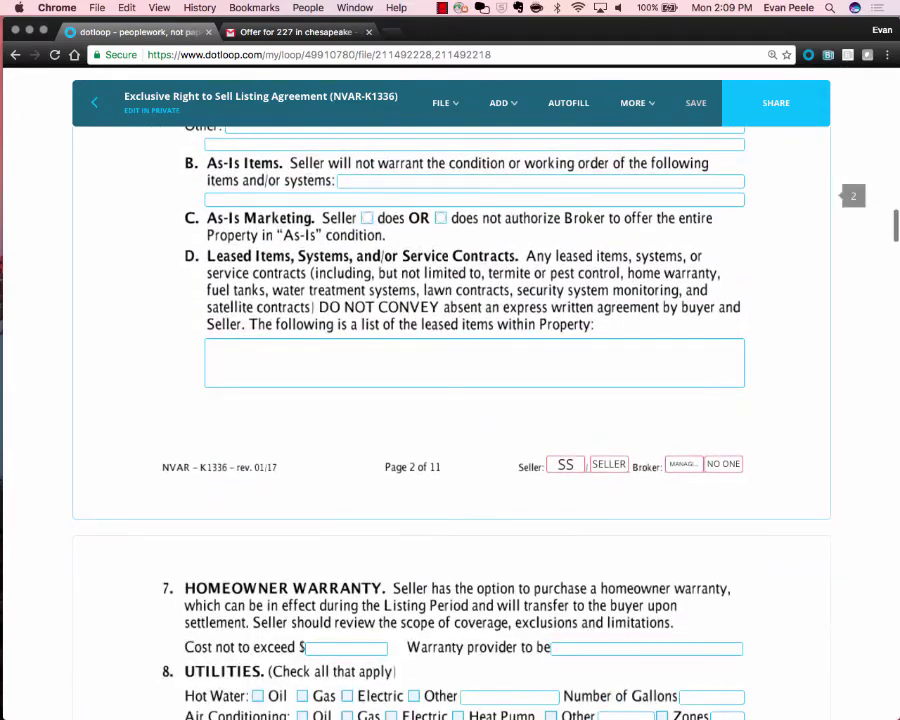
{"action": "scroll", "coordinate": [450, 400], "scroll_direction": "up", "scroll_amount": 20}
{"action": "scroll", "coordinate": [450, 400], "scroll_direction": "down", "scroll_amount": 7}
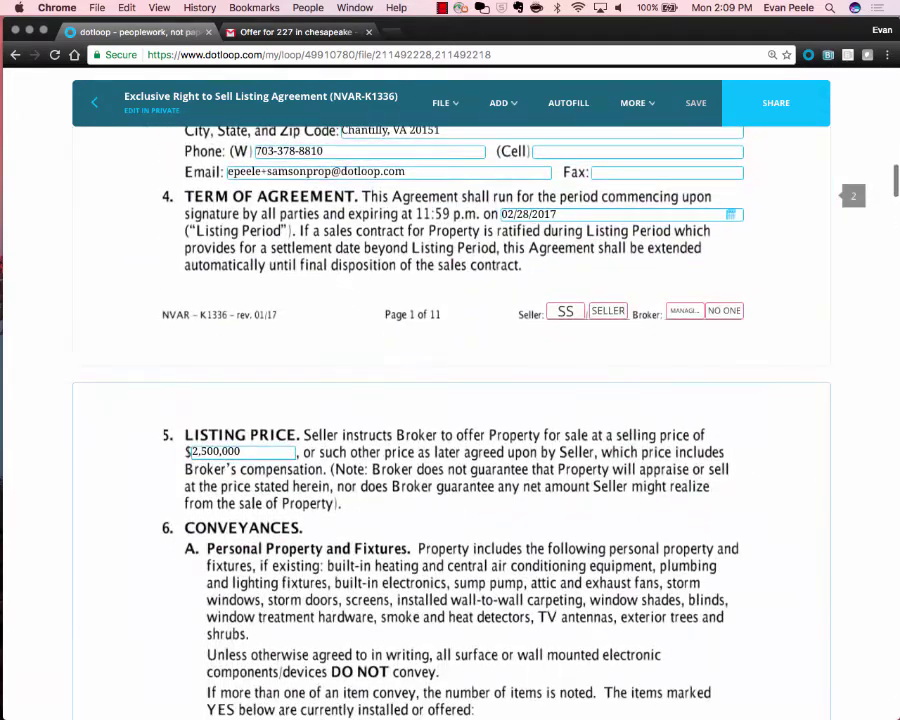
{"action": "scroll", "coordinate": [597, 267], "scroll_direction": "up", "scroll_amount": 5}
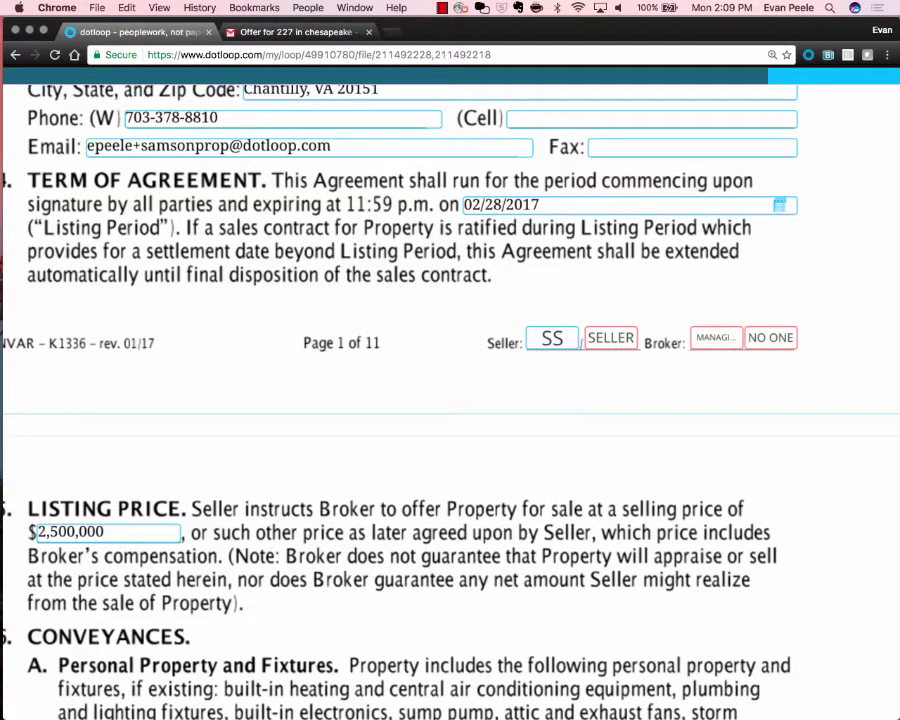
{"action": "scroll", "coordinate": [552, 340], "scroll_direction": "down", "scroll_amount": 5}
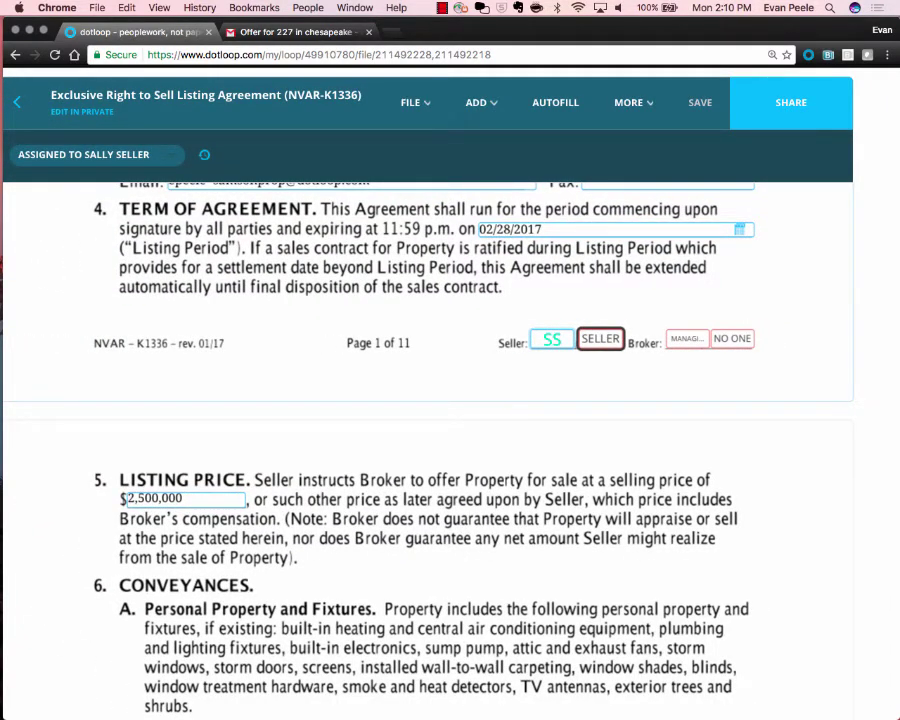
{"action": "scroll", "coordinate": [450, 400], "scroll_direction": "down", "scroll_amount": 1}
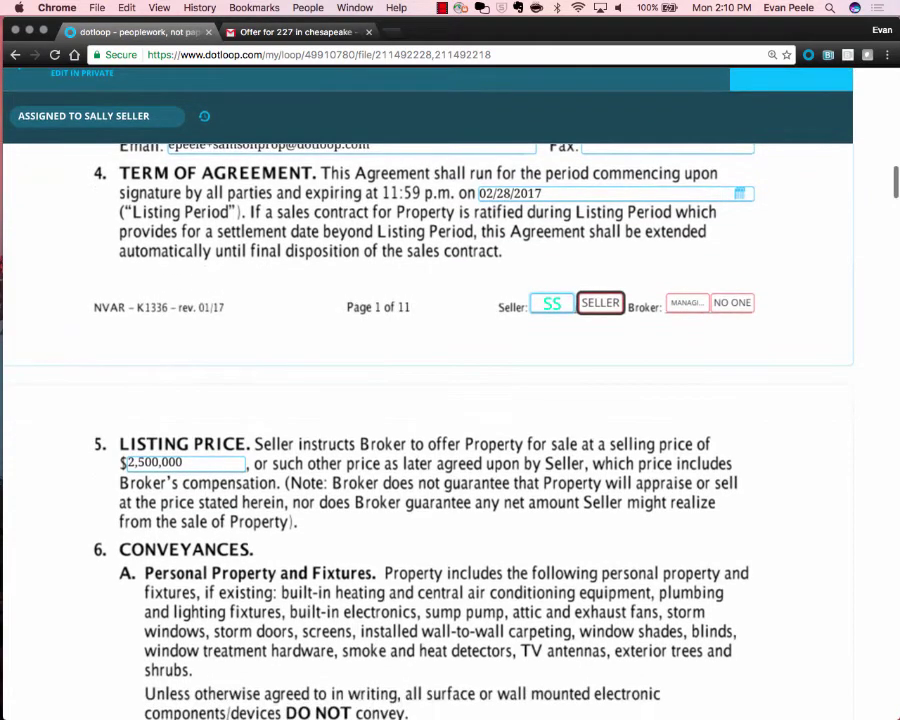
{"action": "scroll", "coordinate": [450, 400], "scroll_direction": "down", "scroll_amount": 10}
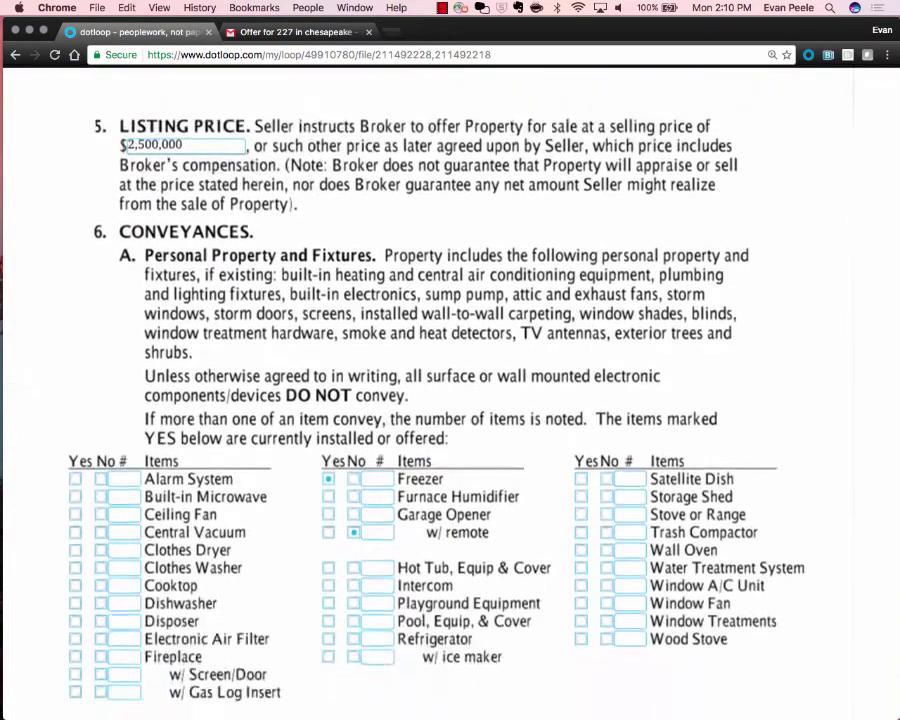
{"action": "scroll", "coordinate": [450, 400], "scroll_direction": "down", "scroll_amount": 6}
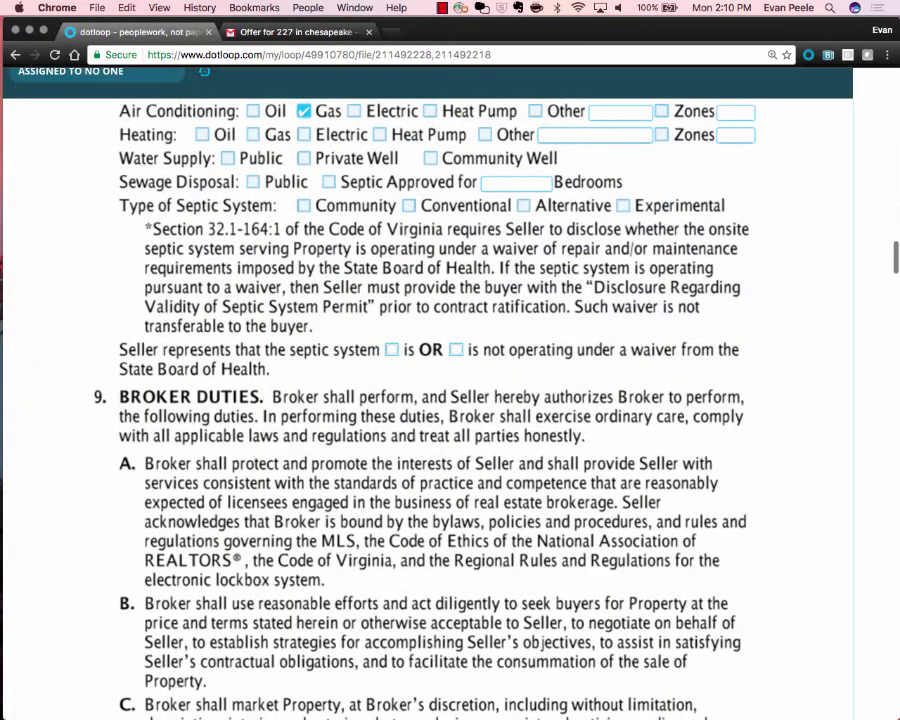
{"action": "scroll", "coordinate": [450, 400], "scroll_direction": "down", "scroll_amount": 7}
{"action": "scroll", "coordinate": [450, 400], "scroll_direction": "up", "scroll_amount": 12}
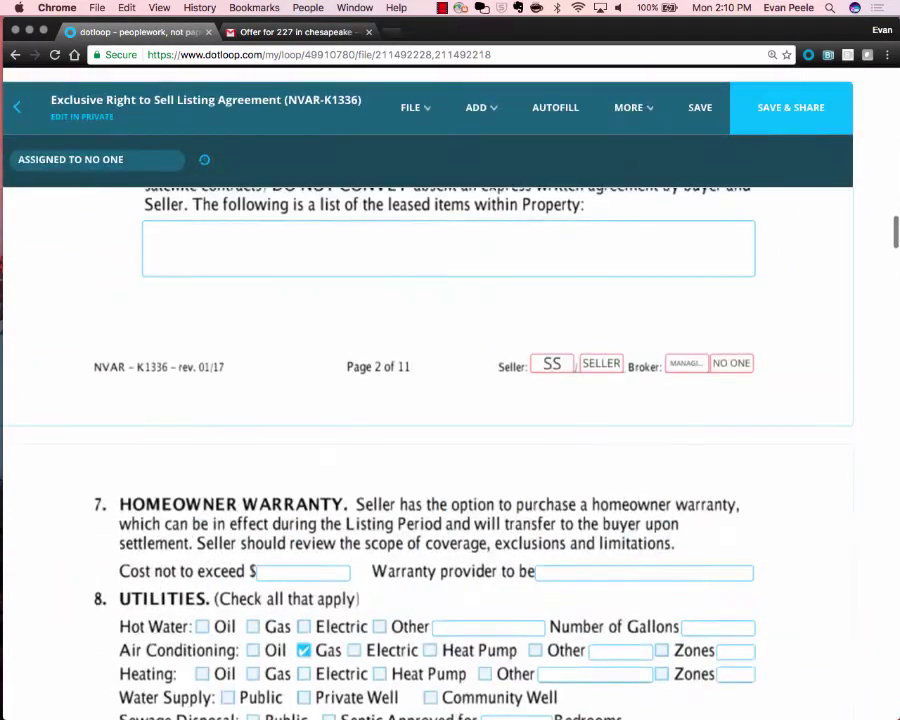
{"action": "scroll", "coordinate": [450, 400], "scroll_direction": "up", "scroll_amount": 8}
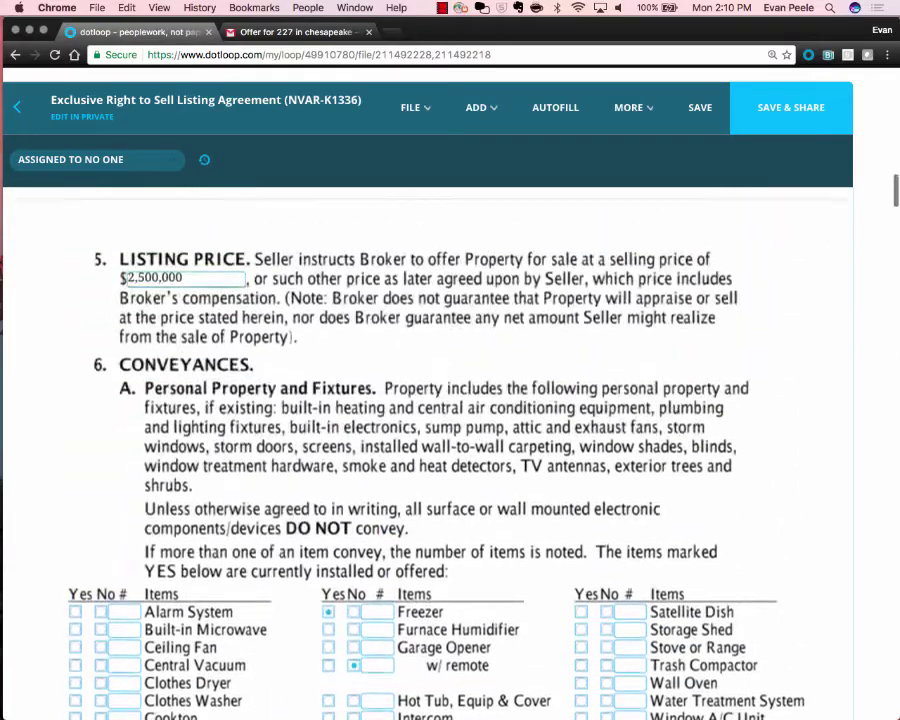
{"action": "scroll", "coordinate": [450, 400], "scroll_direction": "down", "scroll_amount": 10}
{"action": "scroll", "coordinate": [450, 400], "scroll_direction": "down", "scroll_amount": 10}
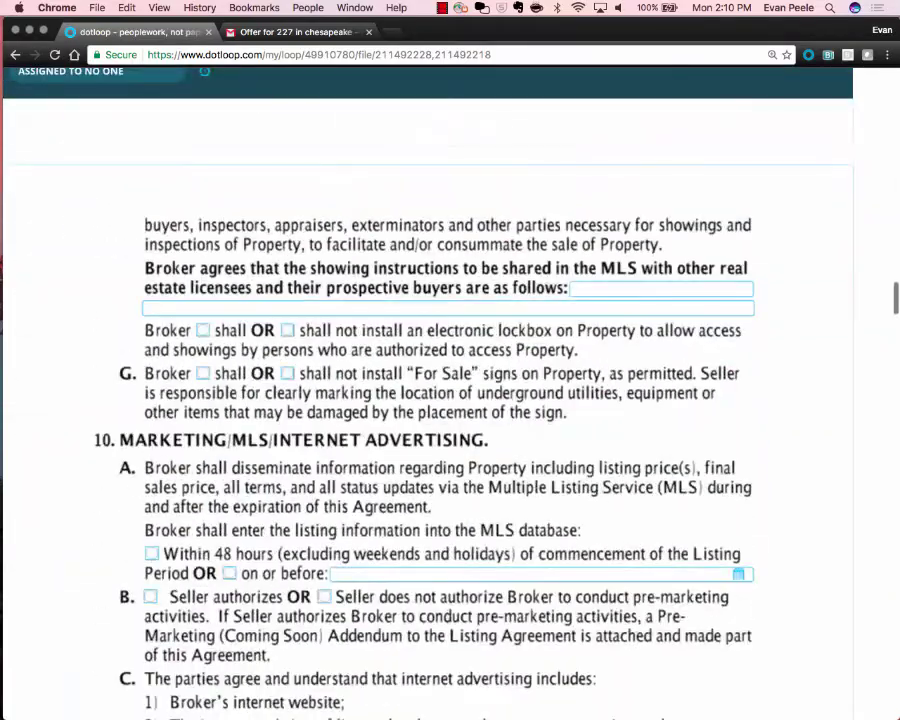
{"action": "scroll", "coordinate": [450, 400], "scroll_direction": "down", "scroll_amount": 5}
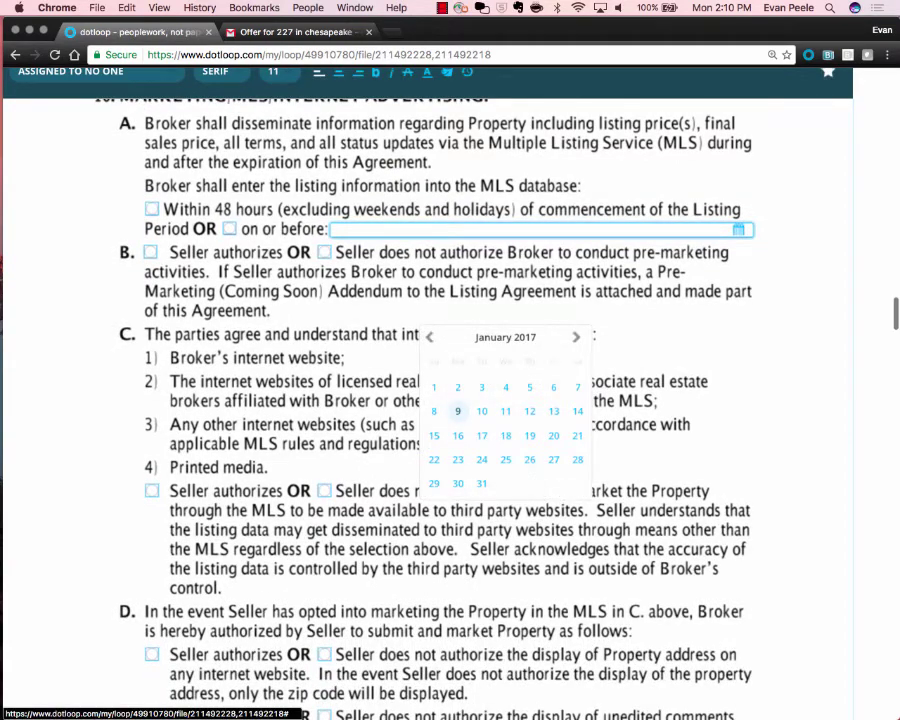
Set the 10.A MLS date to 01/09/2017 and tick the 10.D address-display choice.
{"action": "left_click", "coordinate": [458, 410]}
{"action": "scroll", "coordinate": [450, 400], "scroll_direction": "down", "scroll_amount": 5}
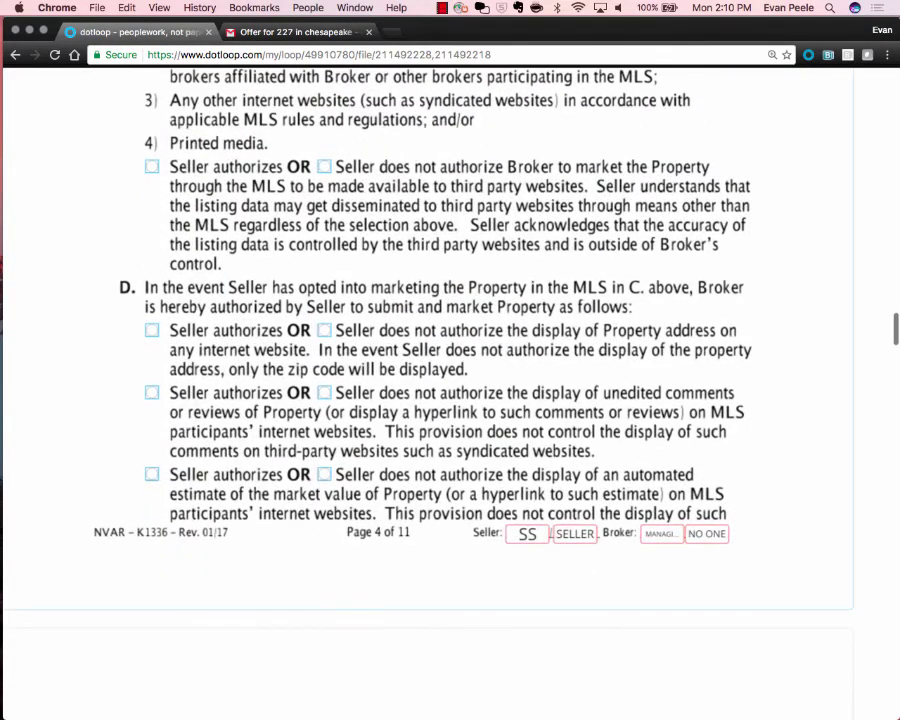
{"action": "left_click", "coordinate": [152, 330]}
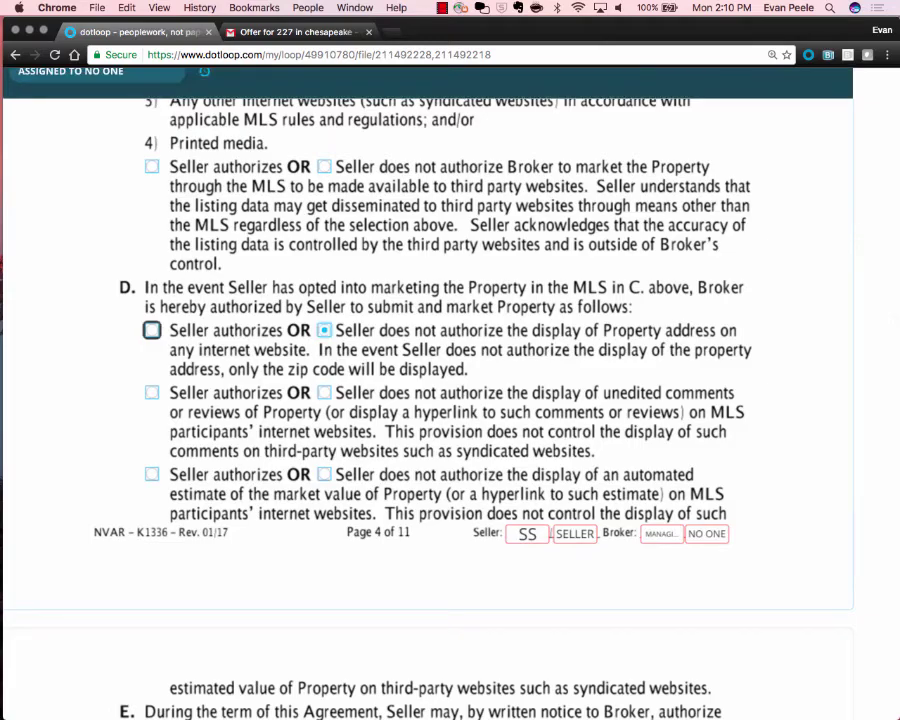
{"action": "scroll", "coordinate": [450, 400], "scroll_direction": "down", "scroll_amount": 15}
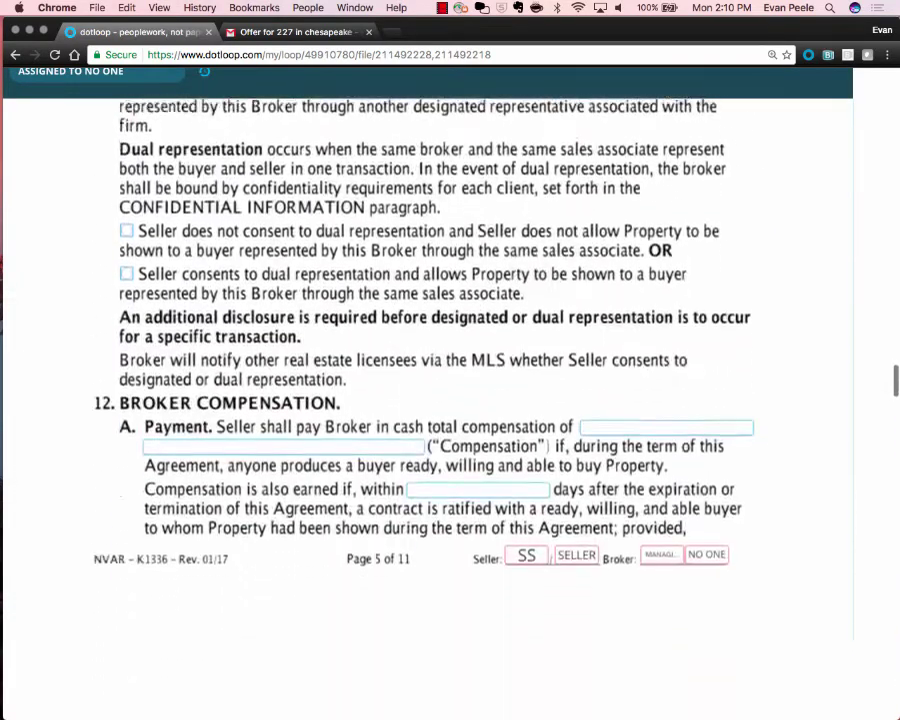
{"action": "scroll", "coordinate": [450, 400], "scroll_direction": "down", "scroll_amount": 3}
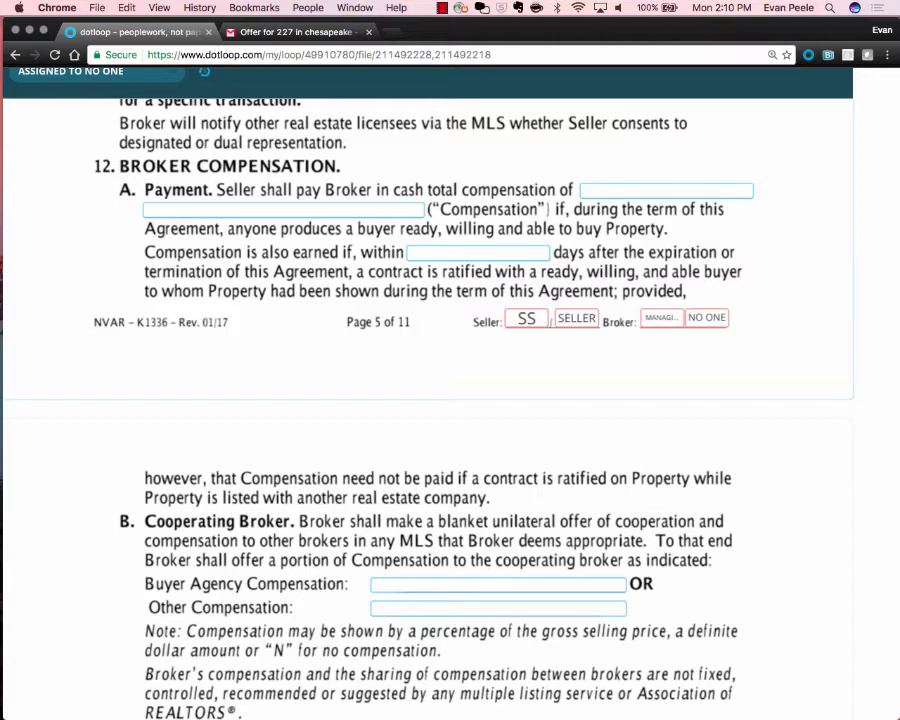
Confirm the page 5 Seller initials field is assigned to the seller.
{"action": "left_click", "coordinate": [532, 320]}
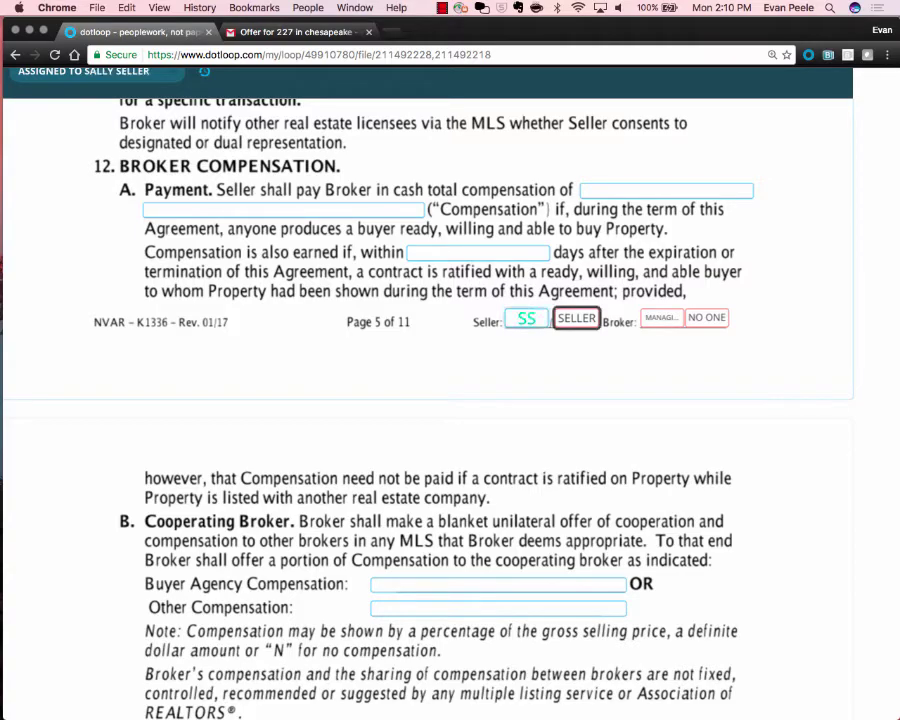
{"action": "scroll", "coordinate": [534, 322], "scroll_direction": "up", "scroll_amount": 5}
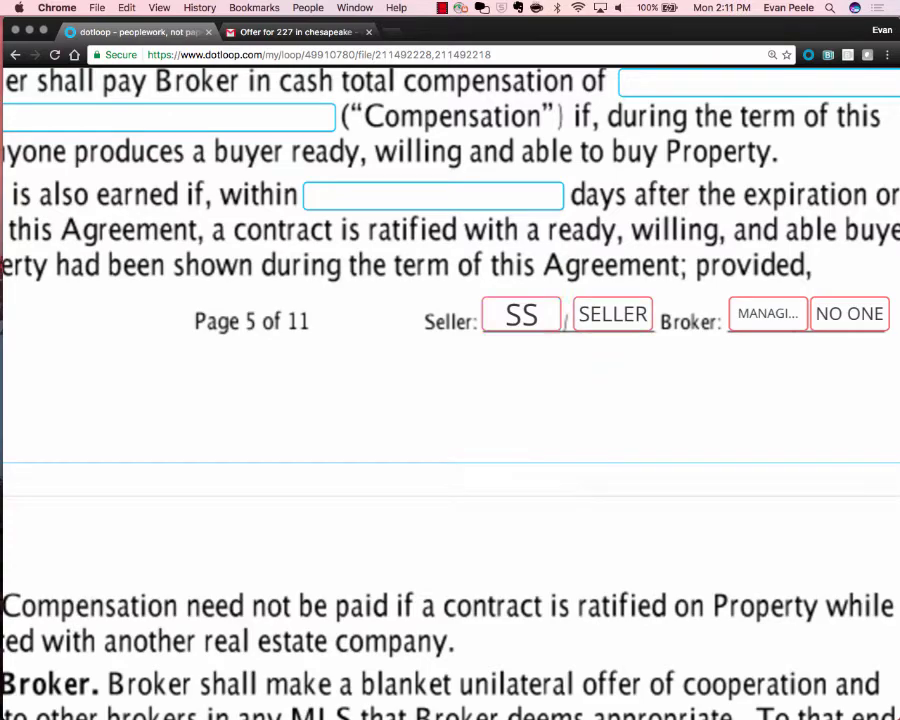
{"action": "scroll", "coordinate": [653, 328], "scroll_direction": "down", "scroll_amount": 5}
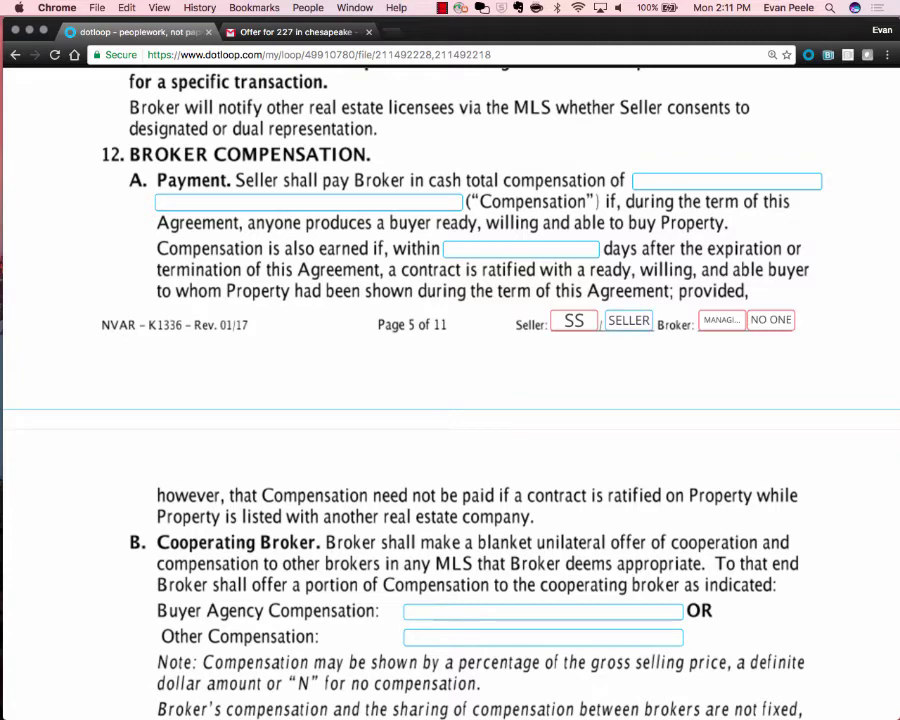
{"action": "left_click", "coordinate": [574, 321]}
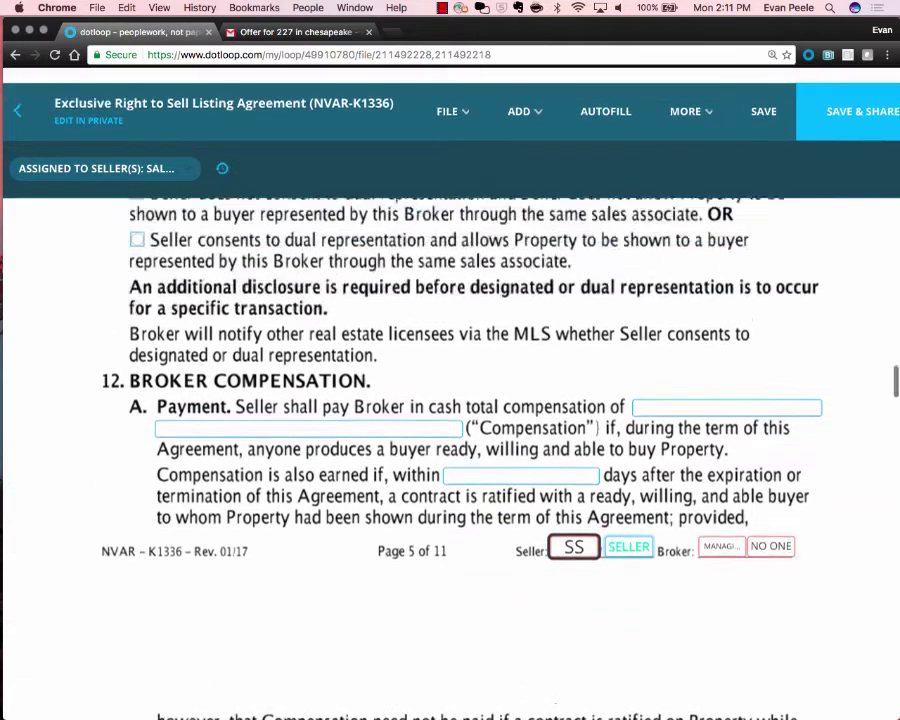
{"action": "left_click", "coordinate": [524, 111]}
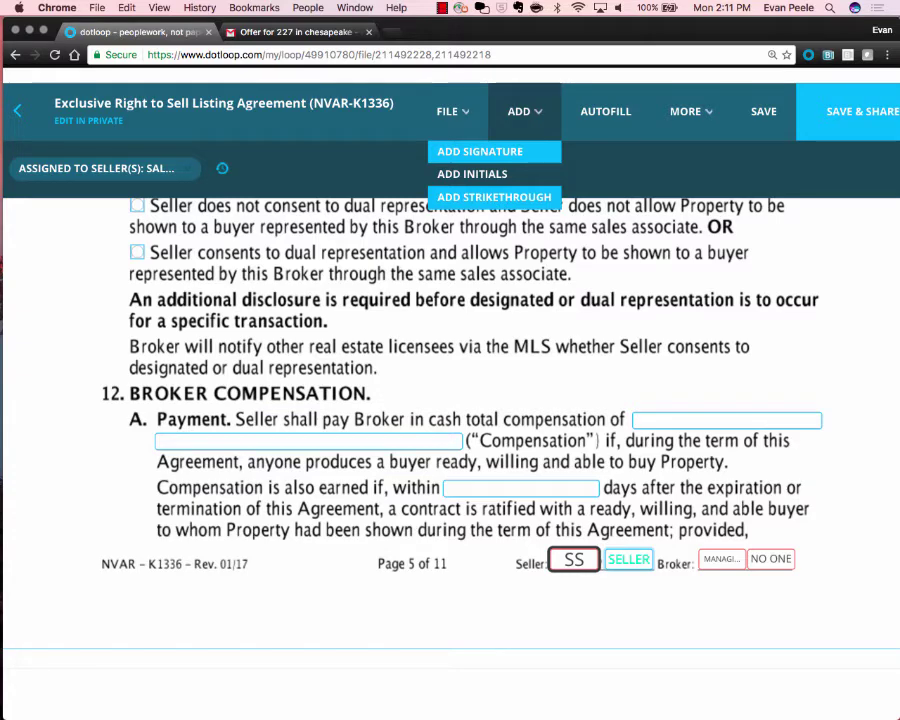
{"action": "left_click", "coordinate": [472, 174]}
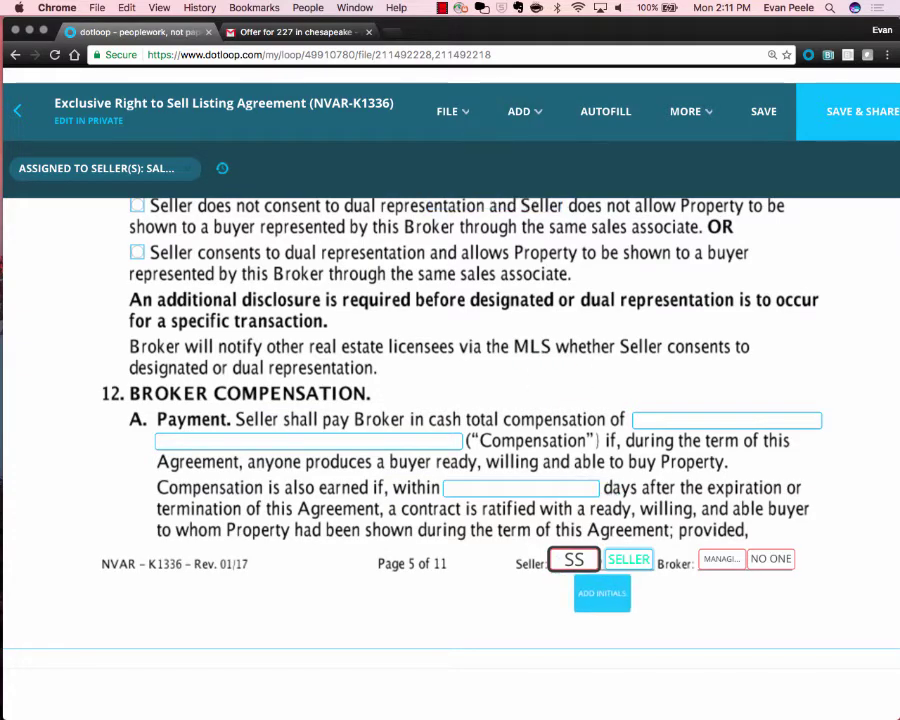
{"action": "left_click", "coordinate": [595, 585]}
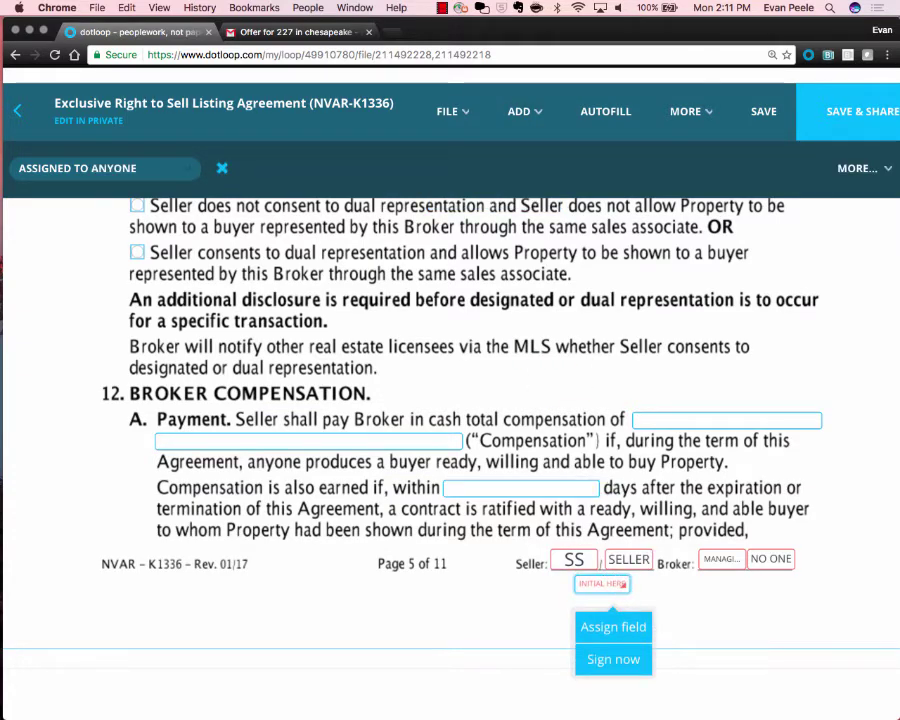
{"action": "left_click", "coordinate": [613, 627]}
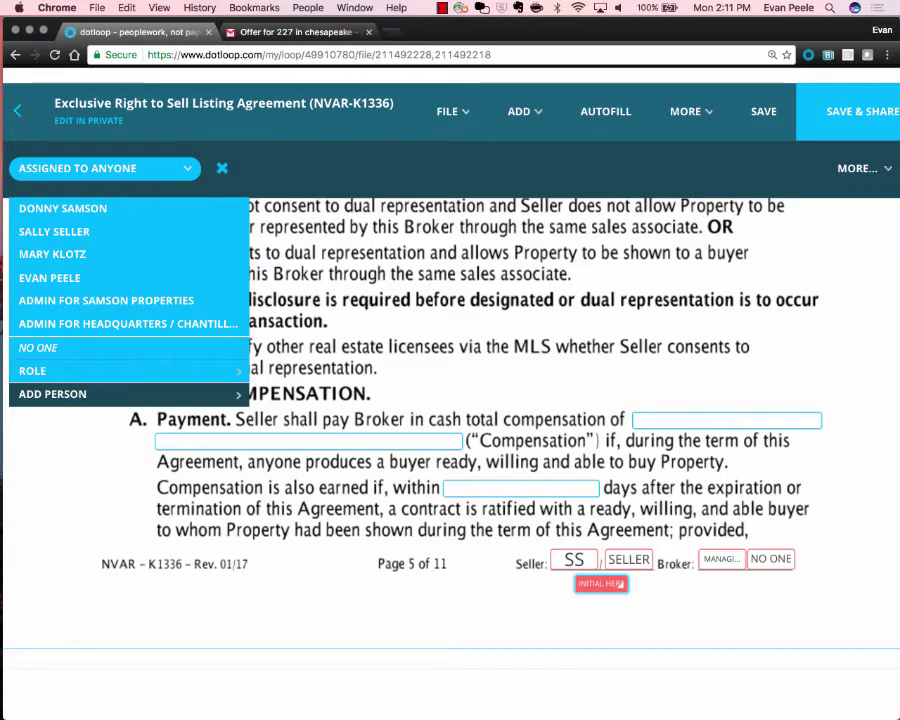
{"action": "left_click", "coordinate": [601, 584]}
{"action": "left_click", "coordinate": [613, 625]}
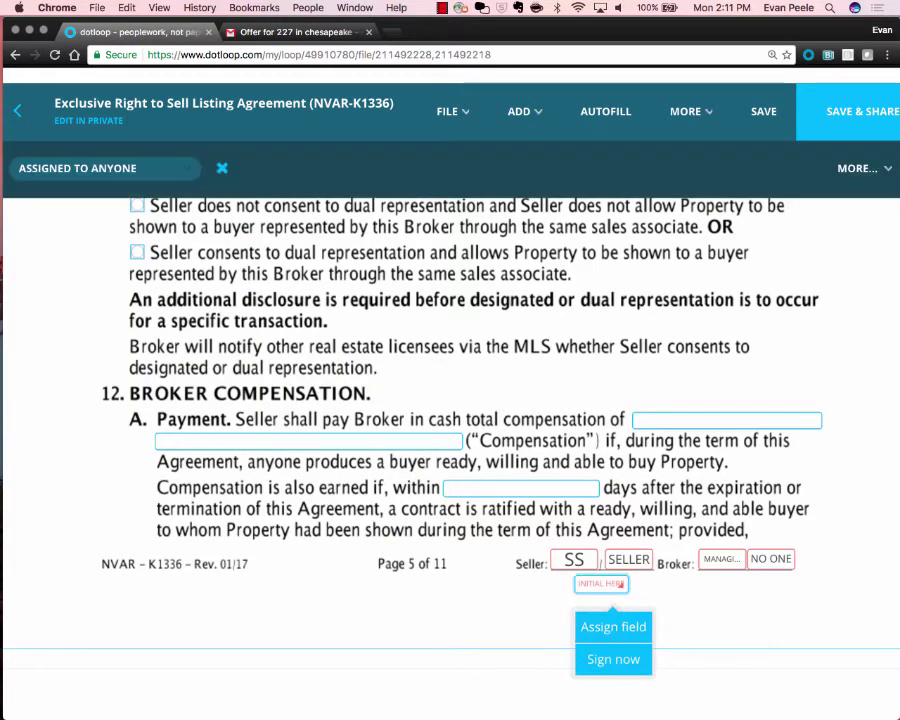
{"action": "left_click", "coordinate": [222, 168]}
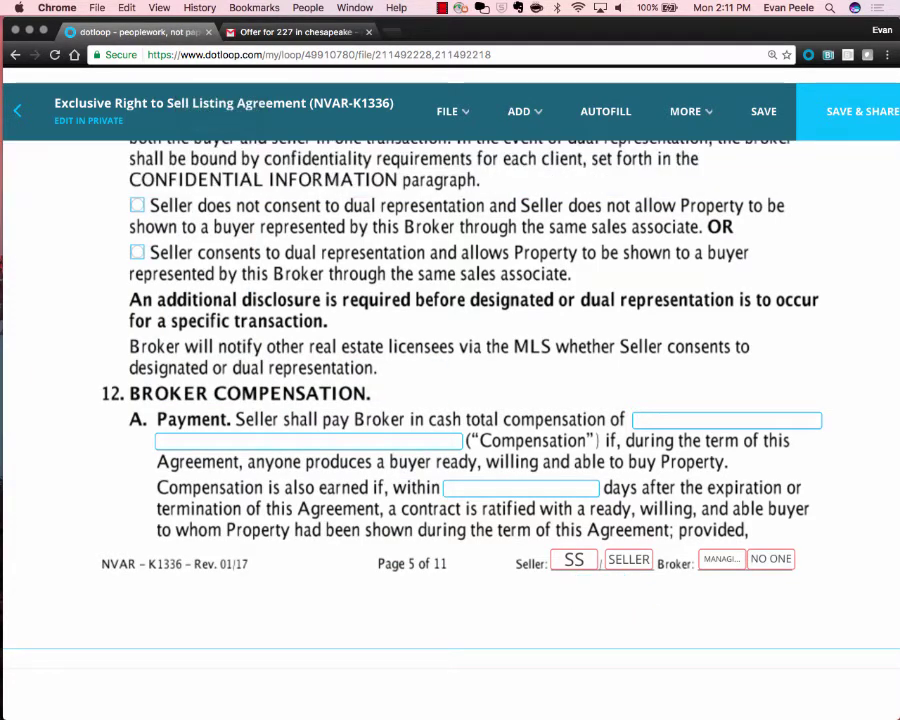
Scroll to page 11 of the listing agreement, then back to the Listing Amendment's top.
{"action": "scroll", "coordinate": [450, 400], "scroll_direction": "down", "scroll_amount": 15}
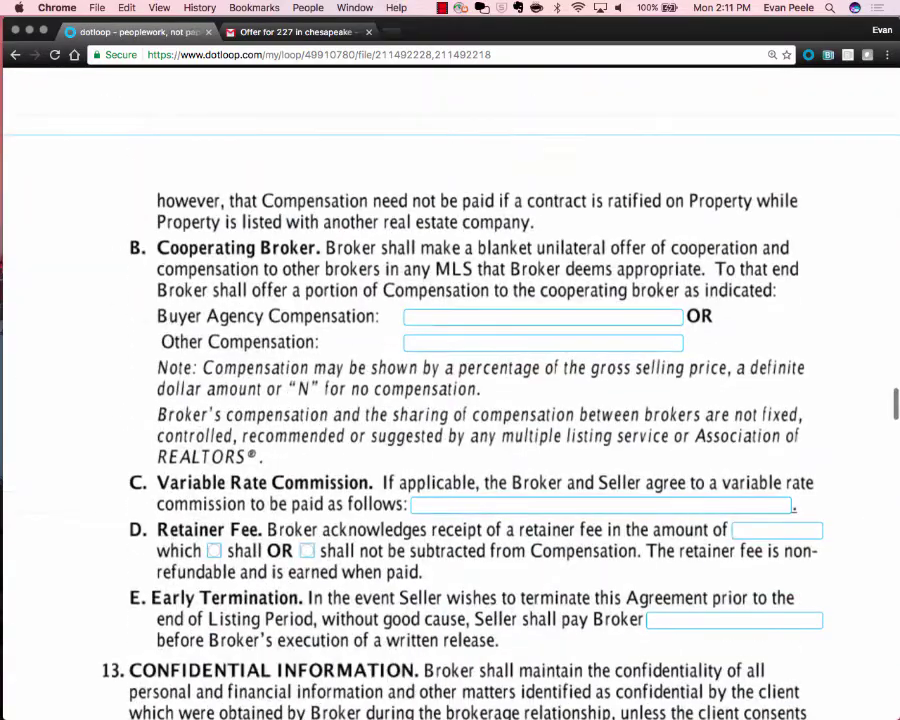
{"action": "scroll", "coordinate": [450, 400], "scroll_direction": "down", "scroll_amount": 3}
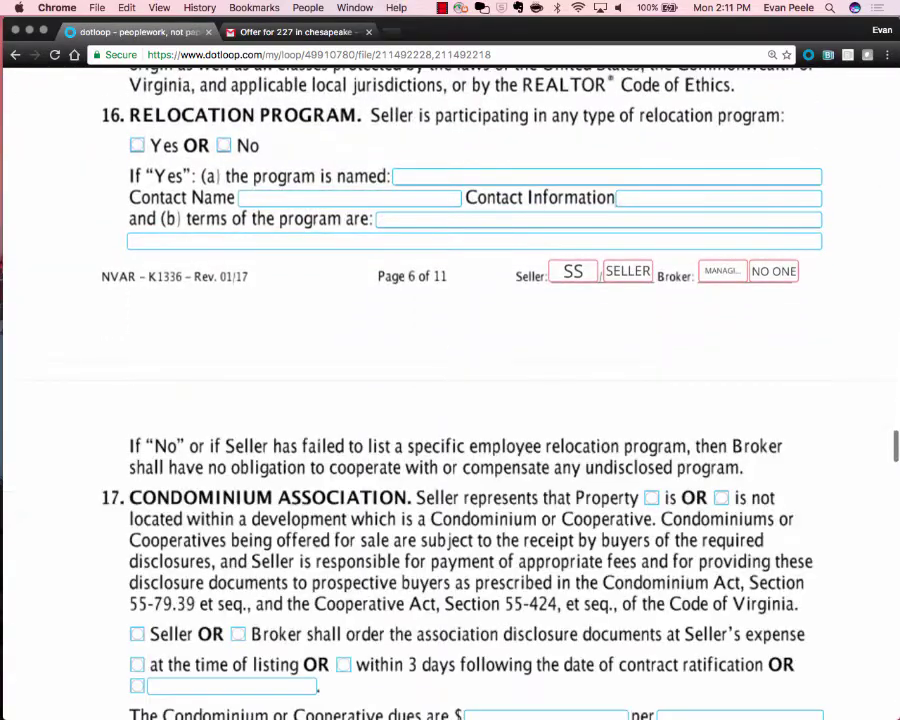
{"action": "scroll", "coordinate": [450, 400], "scroll_direction": "down", "scroll_amount": 20}
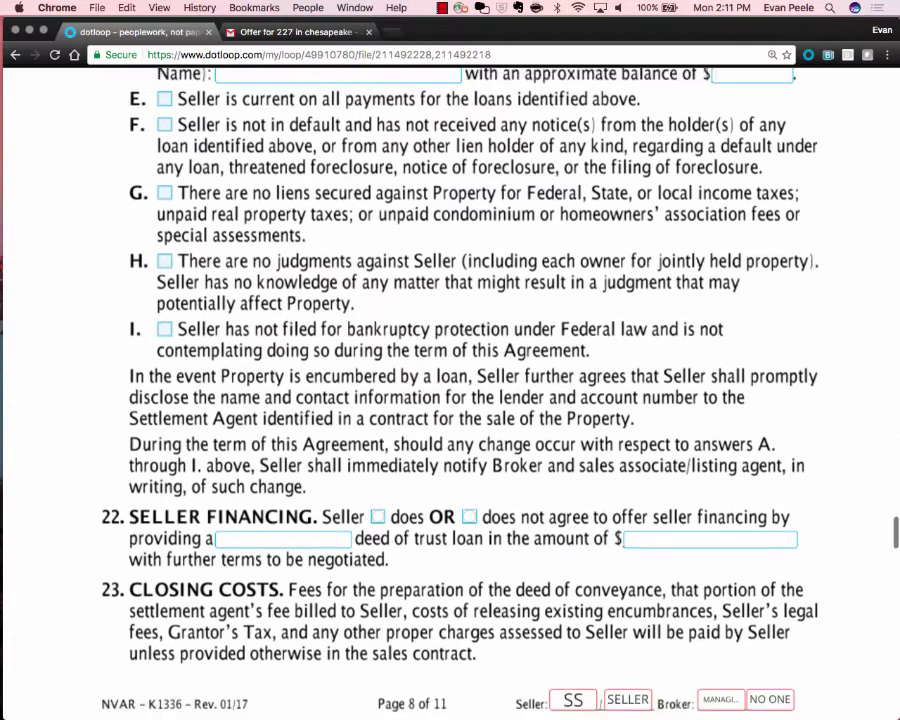
{"action": "scroll", "coordinate": [460, 404], "scroll_direction": "down", "scroll_amount": 20}
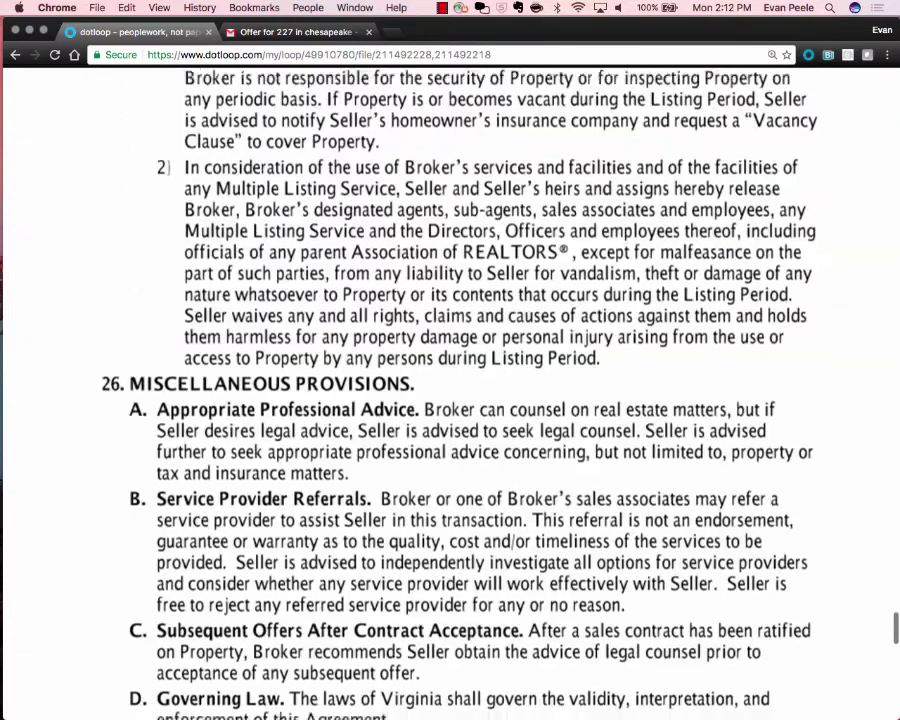
{"action": "scroll", "coordinate": [450, 400], "scroll_direction": "down", "scroll_amount": 10}
{"action": "scroll", "coordinate": [450, 400], "scroll_direction": "up", "scroll_amount": 5}
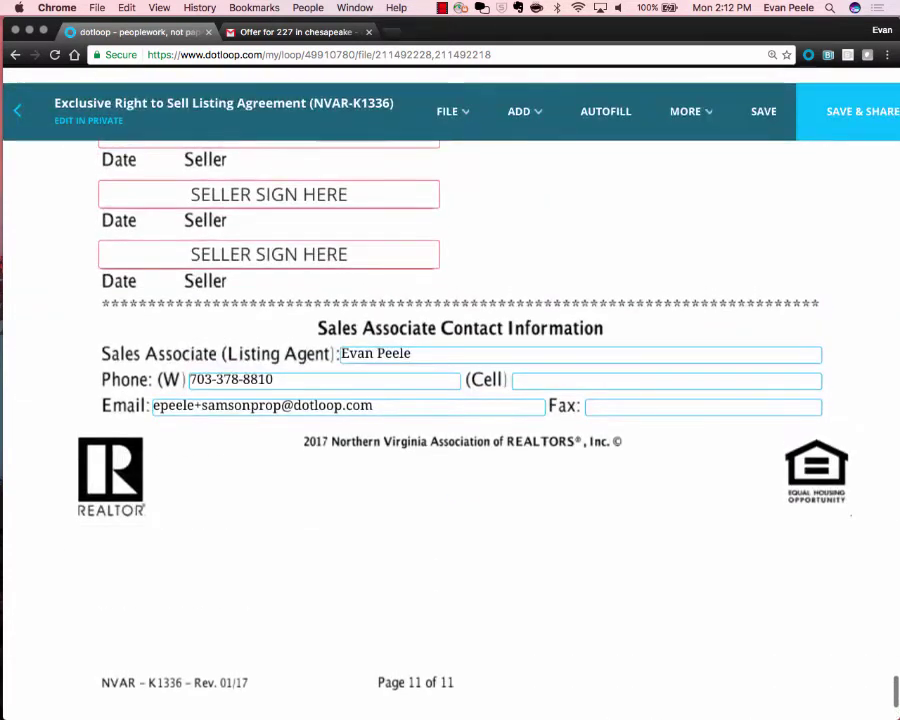
{"action": "scroll", "coordinate": [450, 400], "scroll_direction": "up", "scroll_amount": 10}
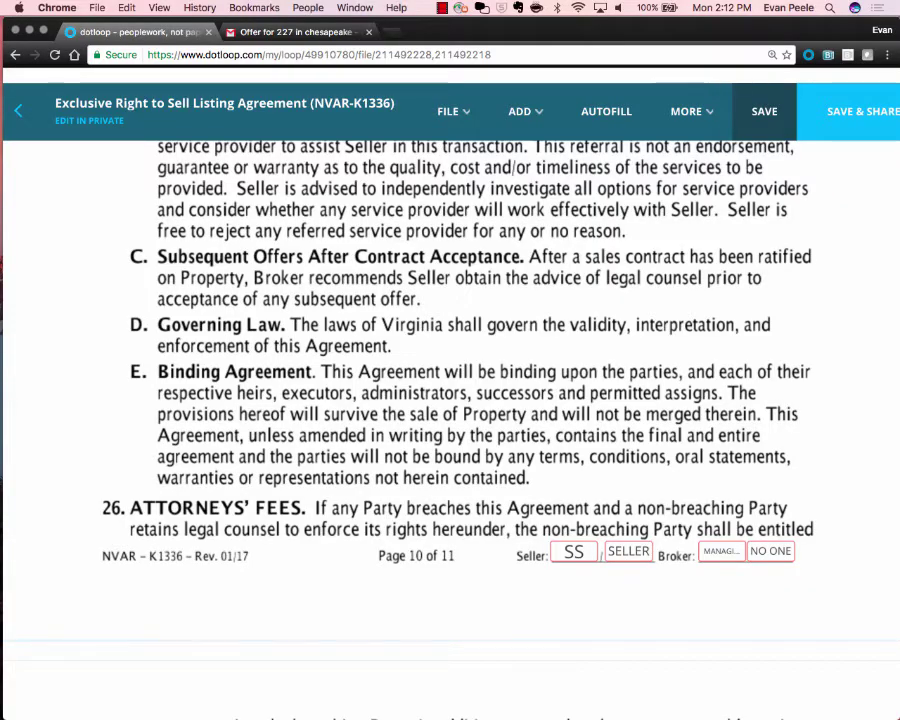
{"action": "scroll", "coordinate": [450, 400], "scroll_direction": "up", "scroll_amount": 20}
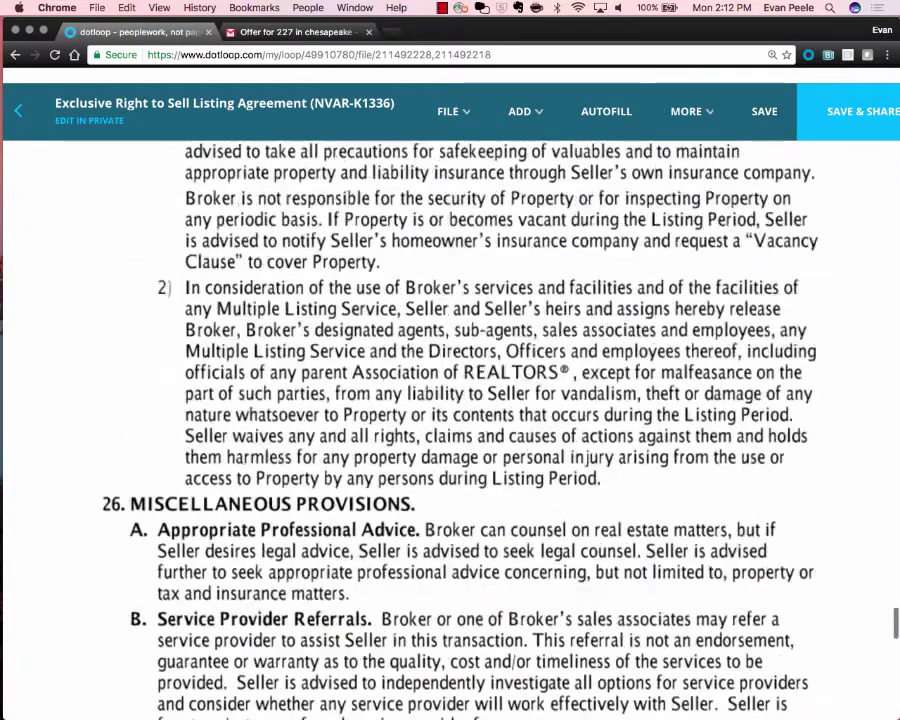
{"action": "scroll", "coordinate": [450, 400], "scroll_direction": "up", "scroll_amount": 20}
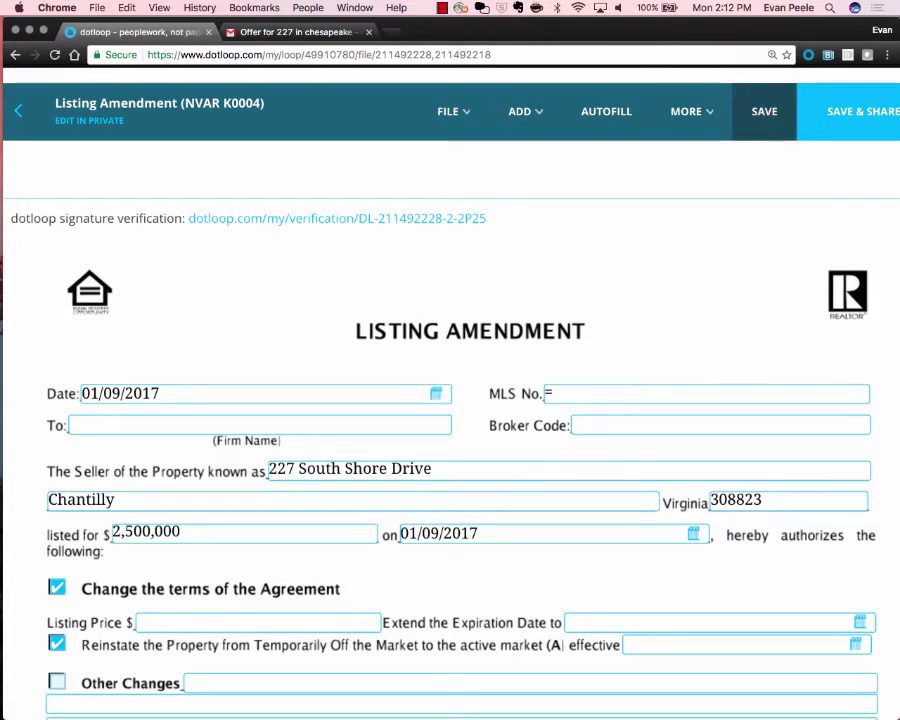
Save the edited documents and decline sharing them for now.
{"action": "left_click", "coordinate": [764, 111]}
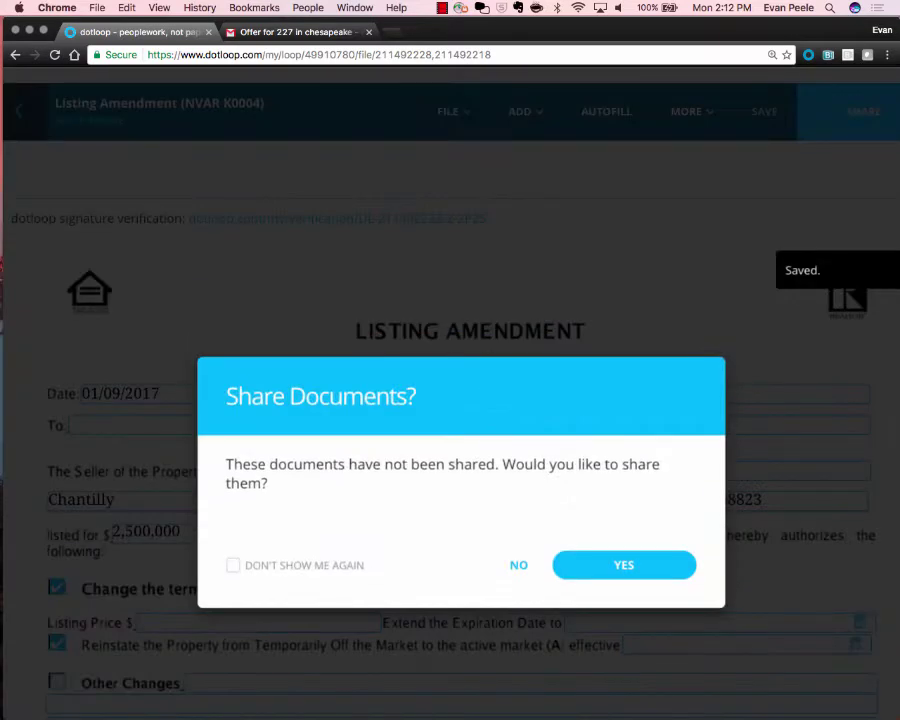
{"action": "left_click", "coordinate": [518, 566]}
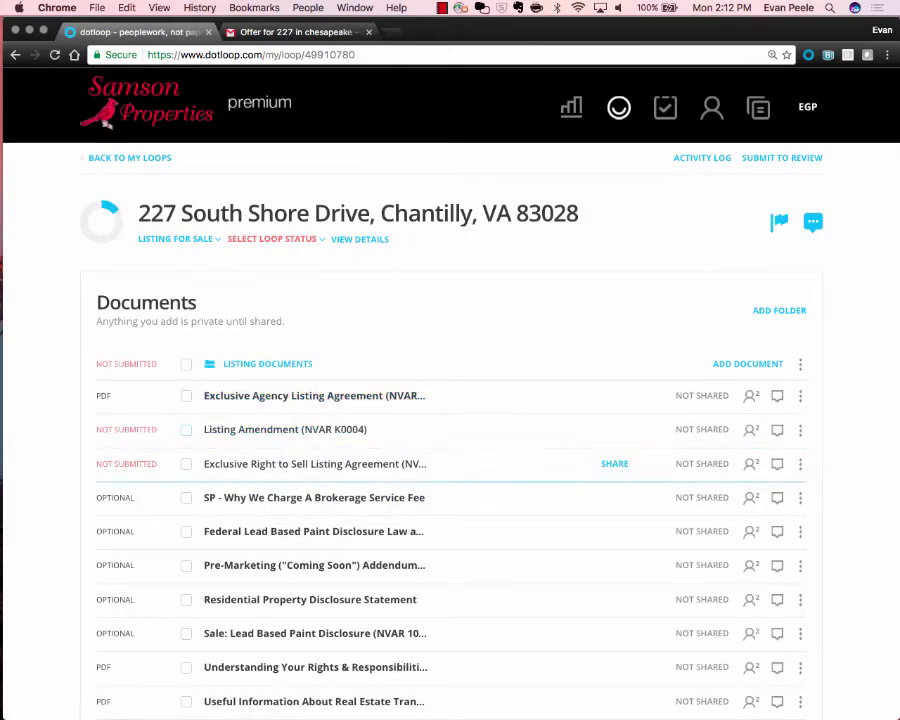
Select both the Exclusive Right to Sell Listing Agreement and the Listing Amendment (NVAR K0004).
{"action": "left_click", "coordinate": [186, 464]}
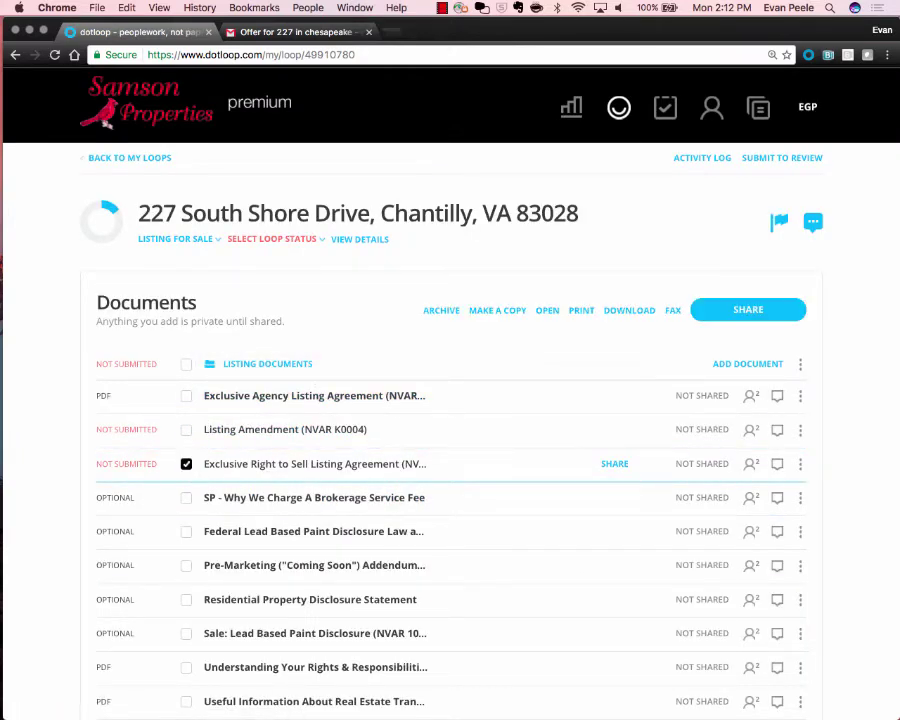
{"action": "left_click", "coordinate": [186, 429]}
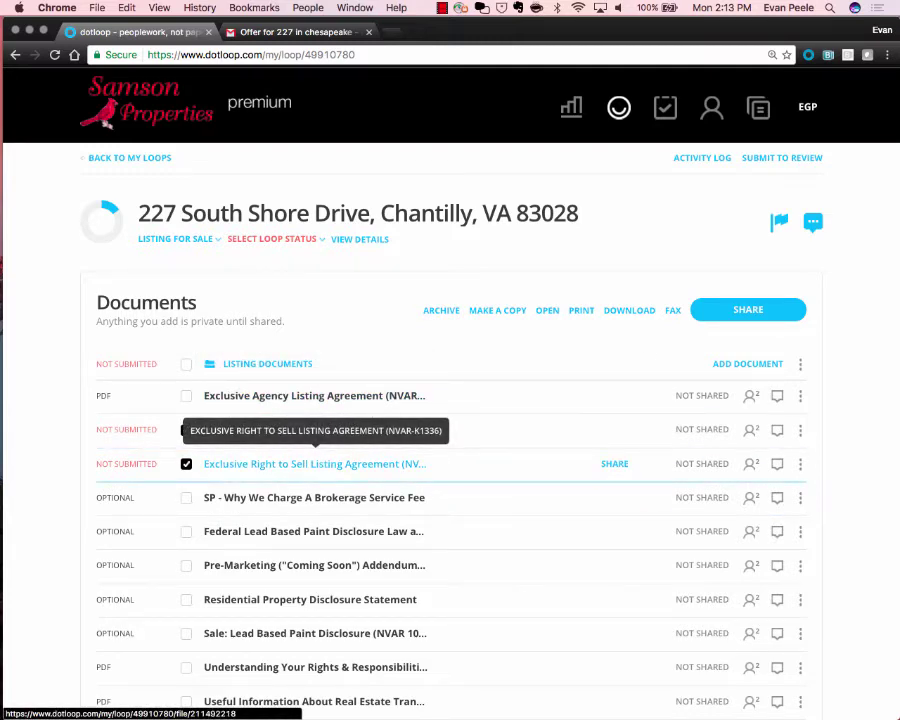
Open the Exclusive Right to Sell Listing Agreement and check its Subdivision and TAX Map/ID fields.
{"action": "left_click", "coordinate": [316, 463]}
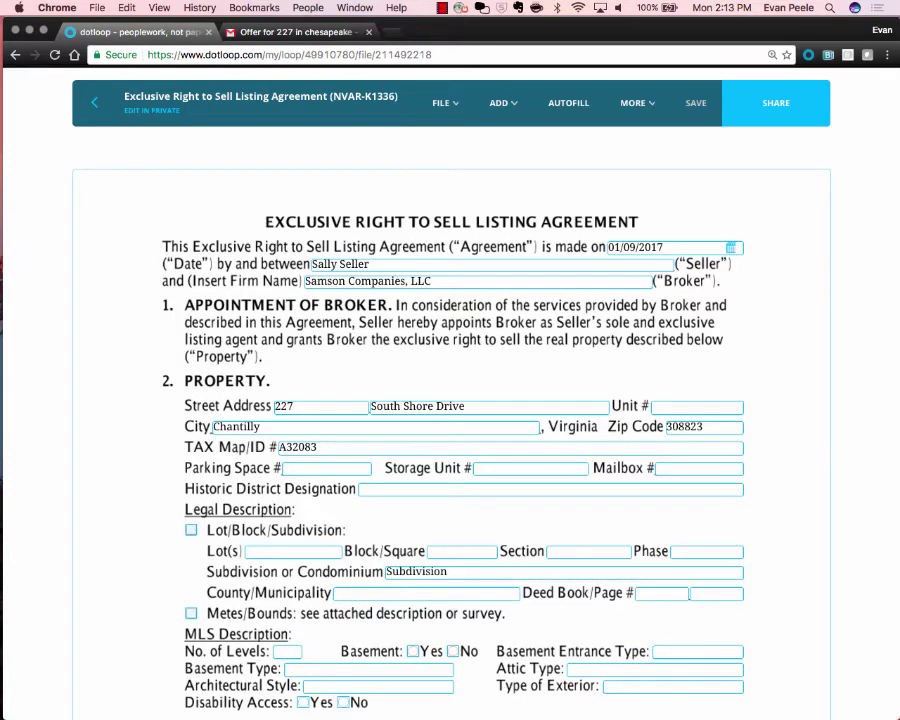
{"action": "scroll", "coordinate": [450, 420], "scroll_direction": "down", "scroll_amount": 5}
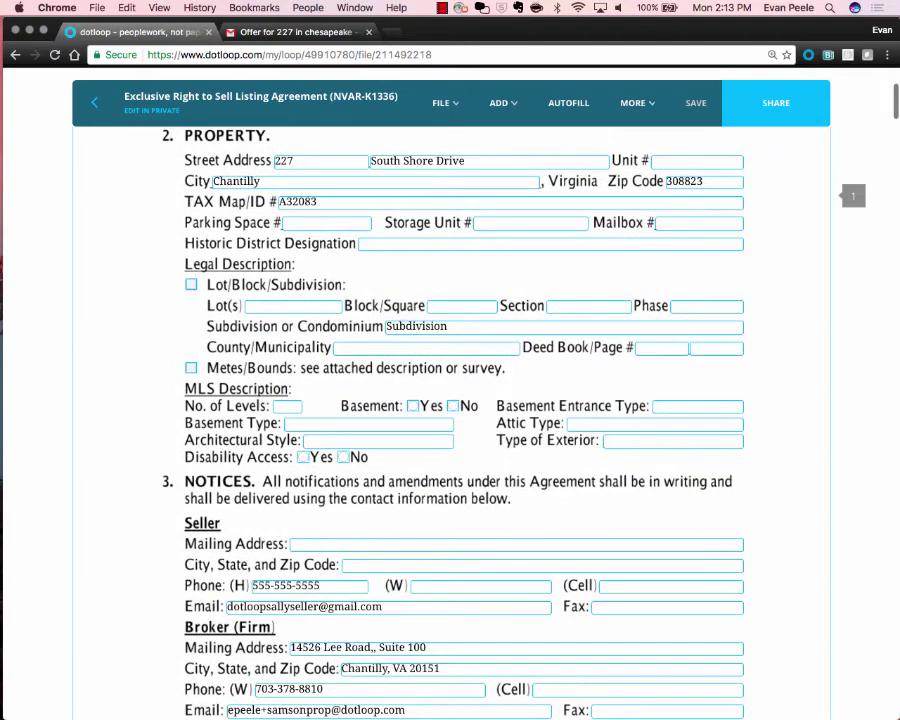
{"action": "left_click", "coordinate": [448, 327]}
{"action": "key", "text": "super+a"}
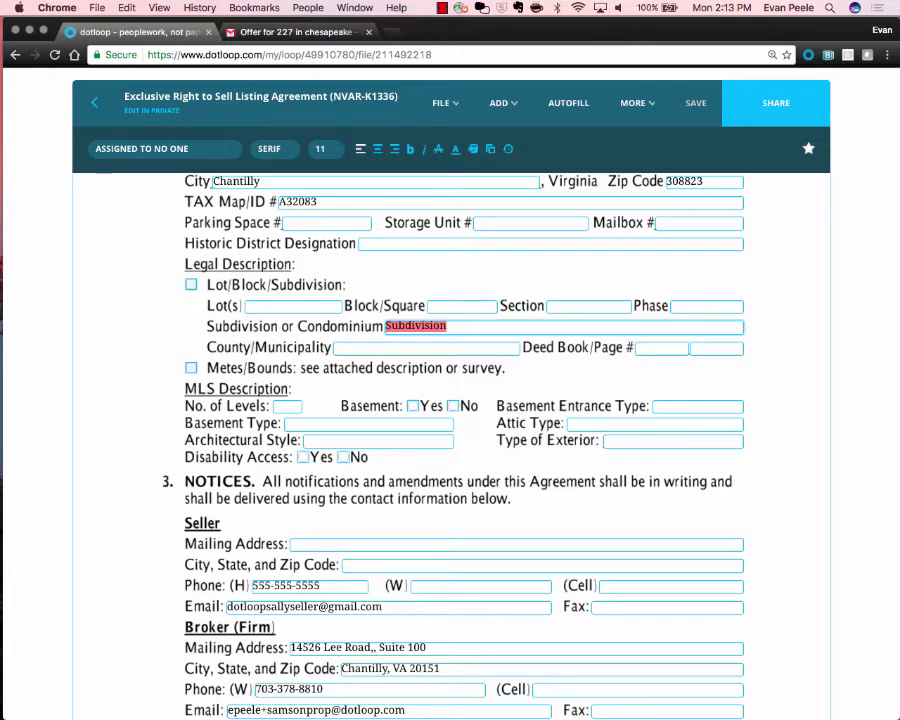
{"action": "left_click", "coordinate": [452, 202]}
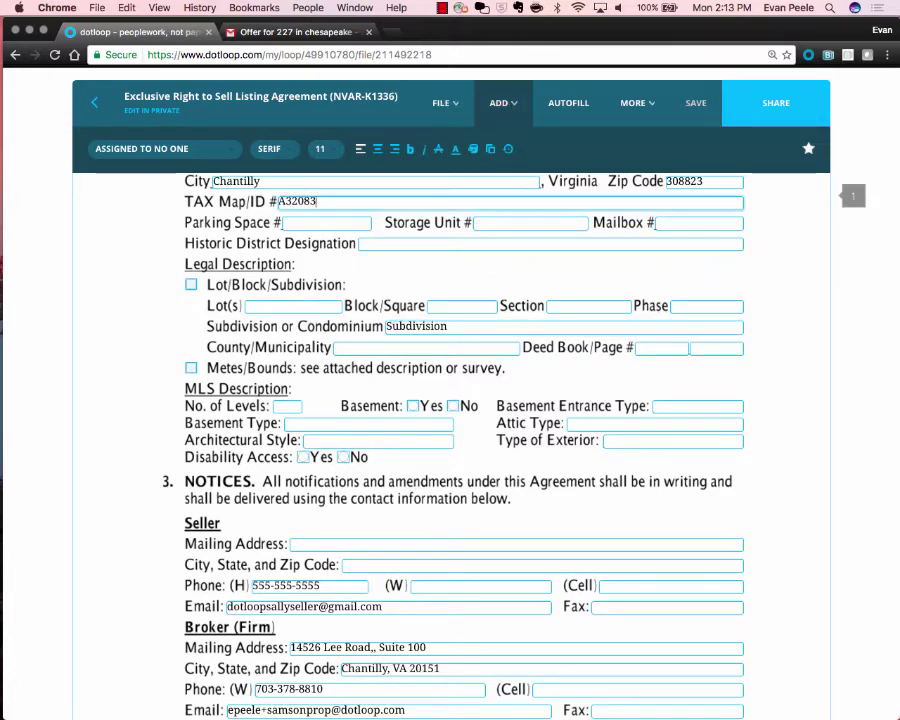
Look through the ADD menu's signature and initials options, then scan the document again.
{"action": "left_click", "coordinate": [503, 103]}
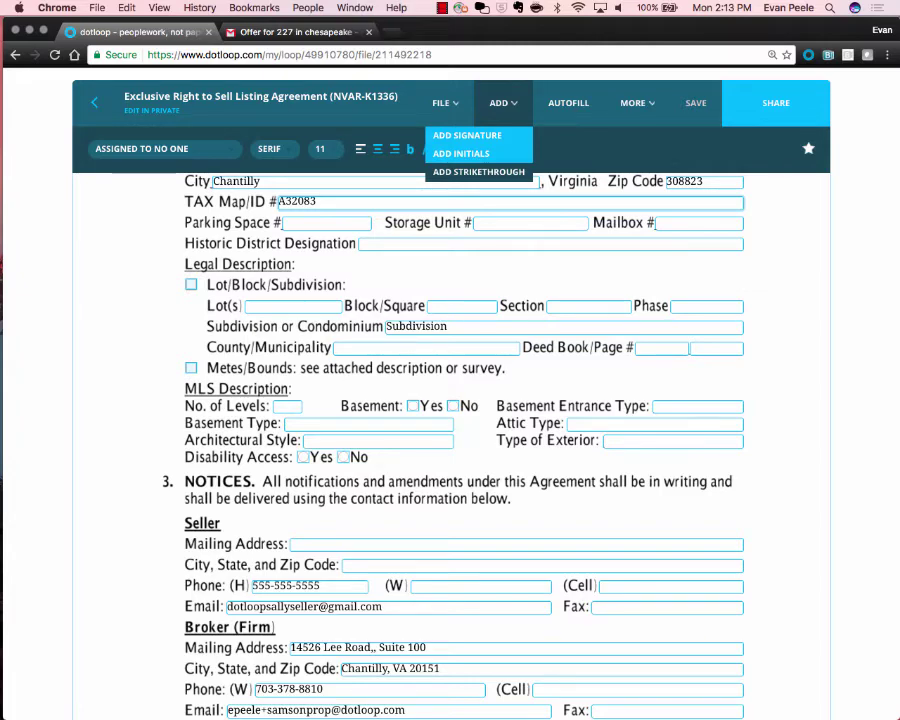
{"action": "scroll", "coordinate": [458, 420], "scroll_direction": "up", "scroll_amount": 3}
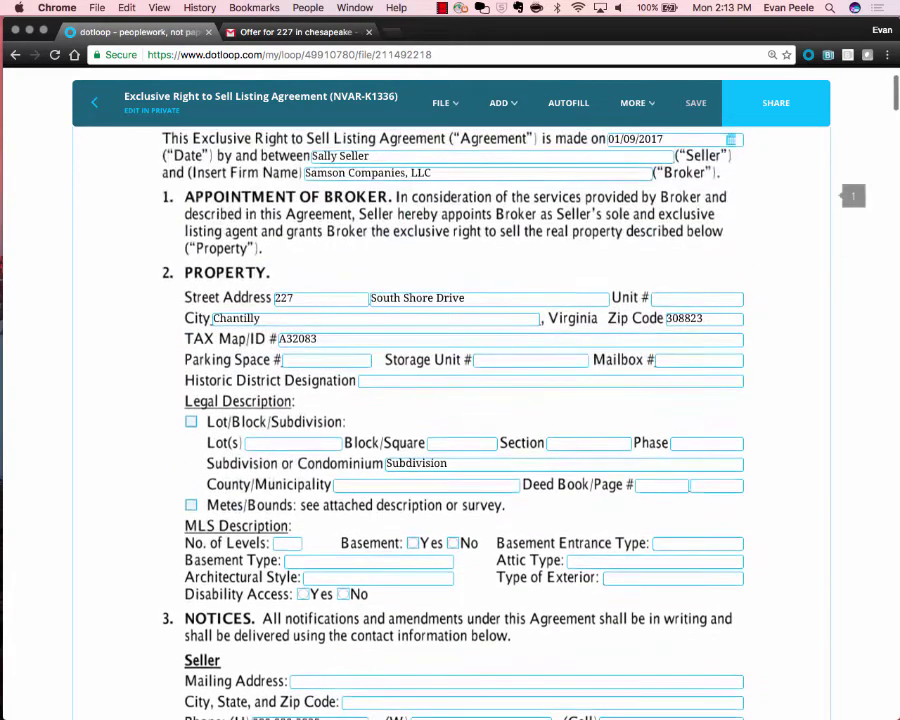
{"action": "left_click_drag", "start_coordinate": [82, 171], "coordinate": [155, 585]}
{"action": "left_click_drag", "start_coordinate": [283, 252], "coordinate": [745, 279]}
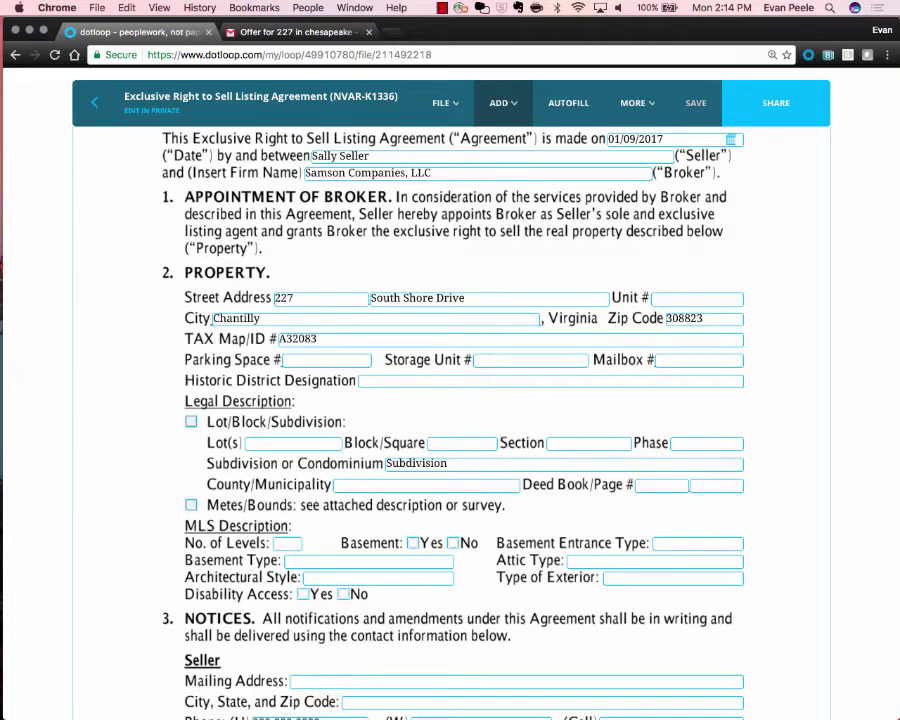
Fill the Basement Type field with sample filler text and shrink its font size.
{"action": "left_click", "coordinate": [464, 298]}
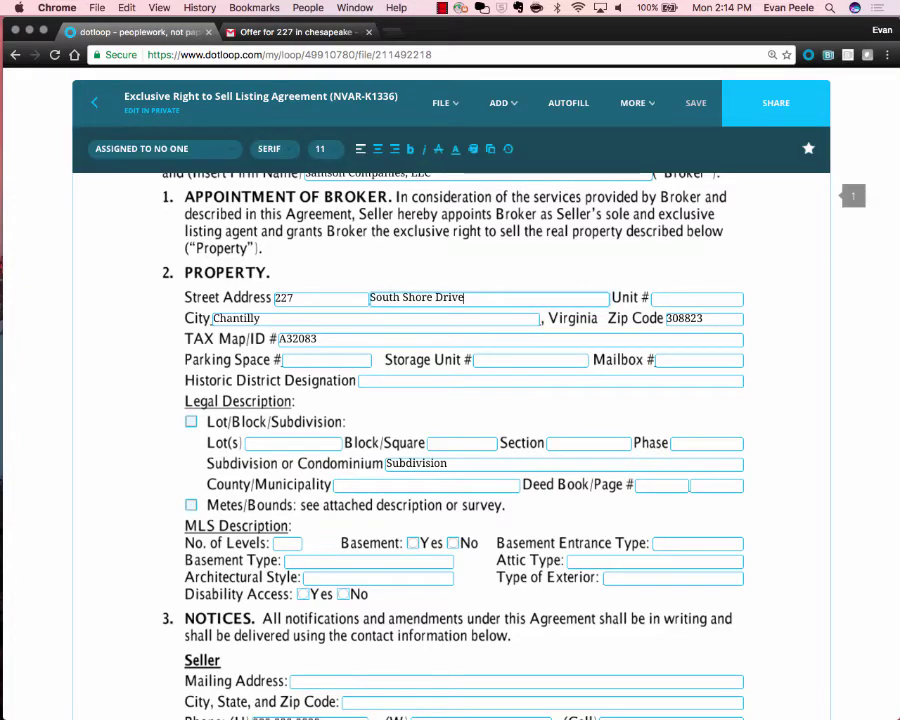
{"action": "left_click", "coordinate": [320, 148]}
{"action": "left_click", "coordinate": [320, 148]}
{"action": "scroll", "coordinate": [689, 270], "scroll_direction": "down", "scroll_amount": 4}
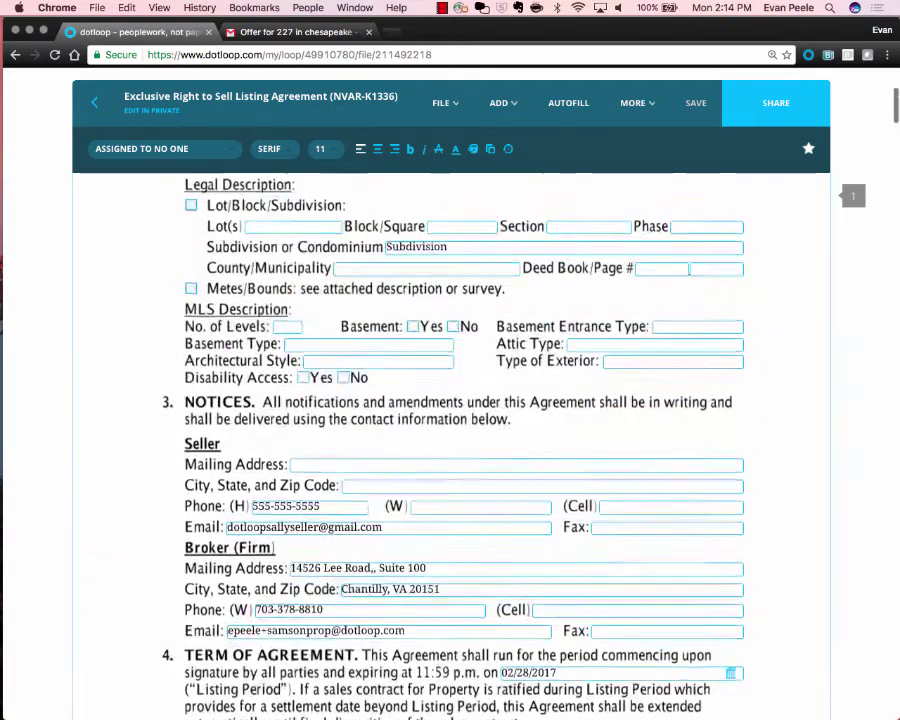
{"action": "scroll", "coordinate": [689, 270], "scroll_direction": "up", "scroll_amount": 1}
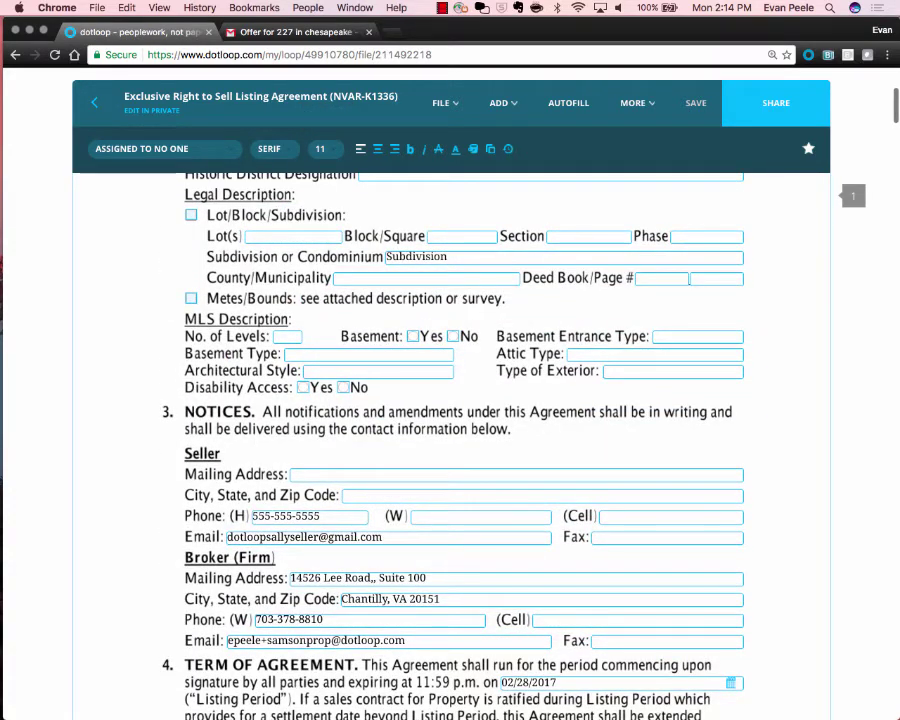
{"action": "scroll", "coordinate": [333, 354], "scroll_direction": "up", "scroll_amount": 5}
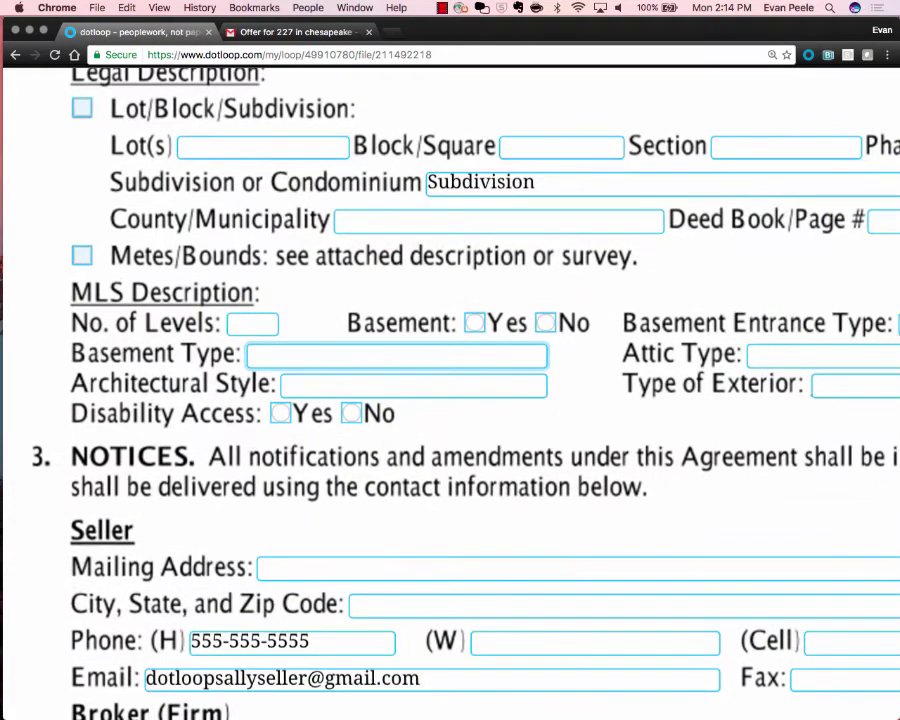
{"action": "scroll", "coordinate": [333, 354], "scroll_direction": "down", "scroll_amount": 4}
{"action": "type", "text": "jljljljljlkj"}
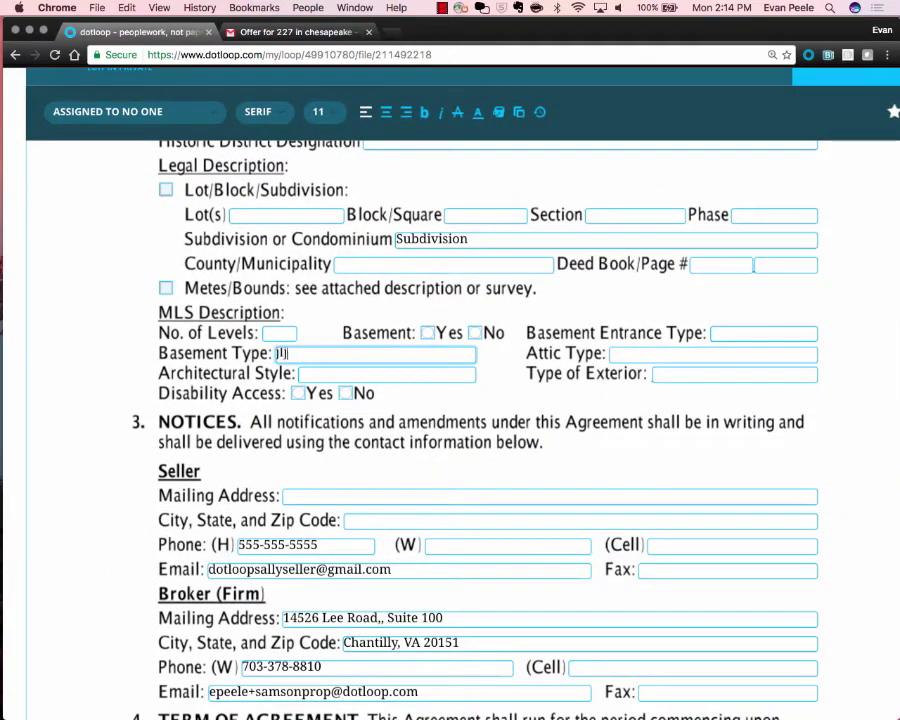
{"action": "type", "text": "lkjljklkjlkjlkjlj"}
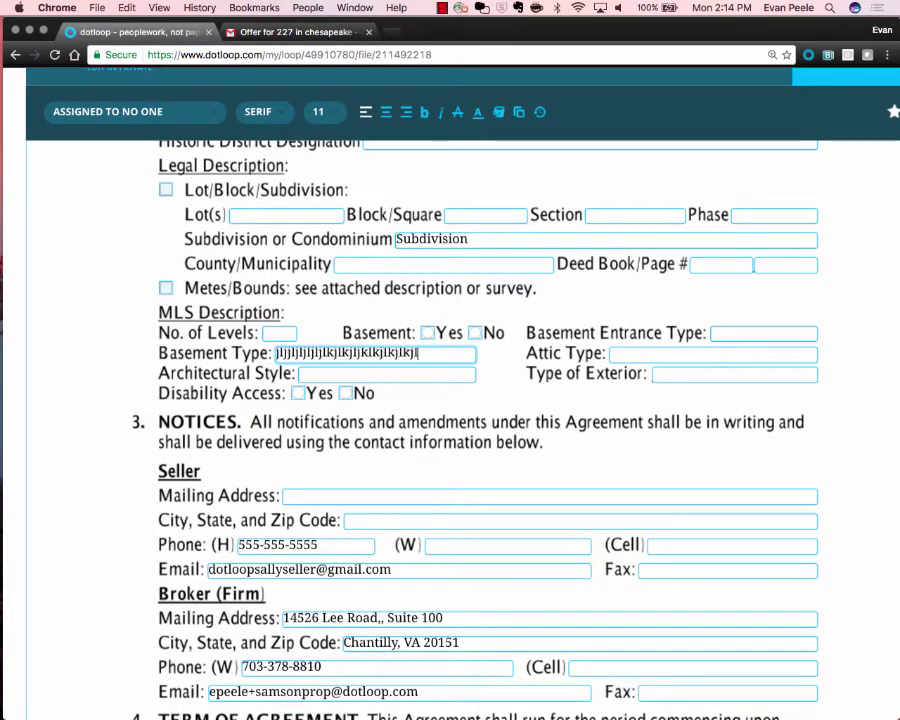
{"action": "mouse_move", "coordinate": [325, 112]}
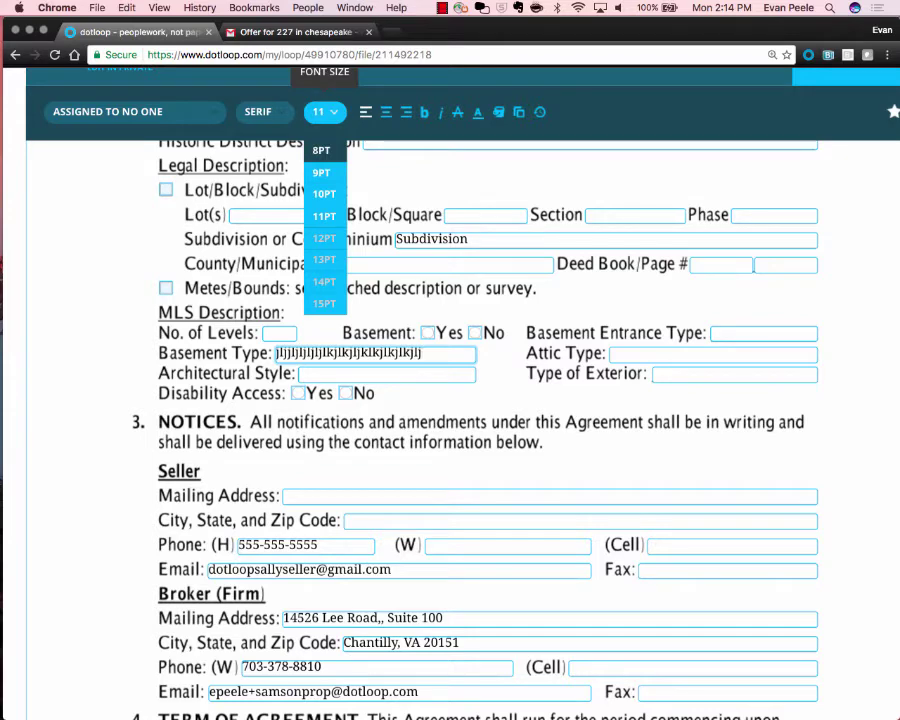
{"action": "left_click", "coordinate": [321, 150]}
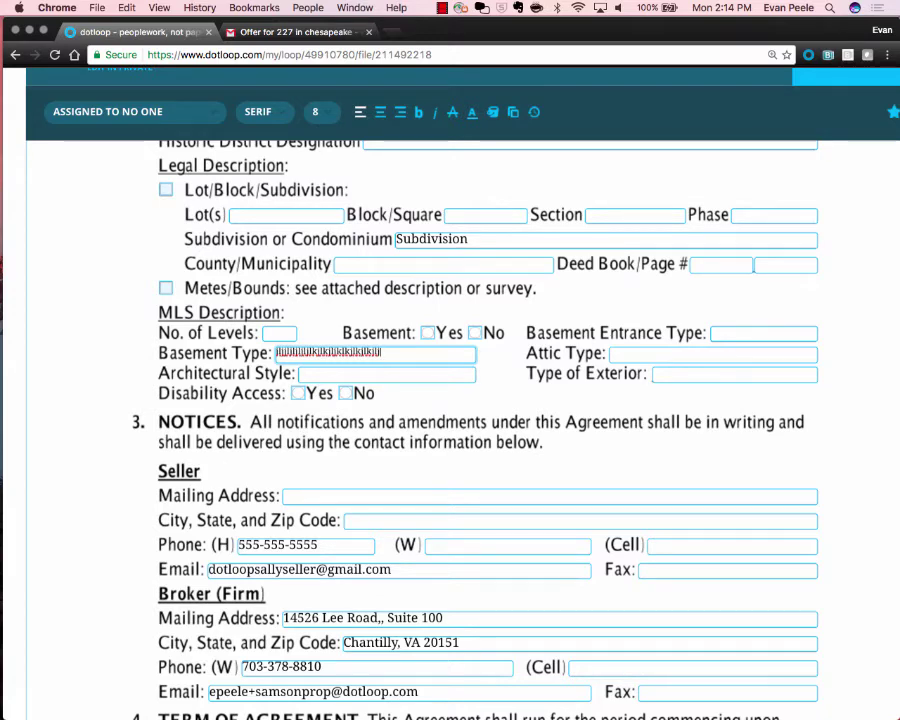
Centre the Basement Type text, colour it blue and highlight it green, then deselect the field.
{"action": "left_click", "coordinate": [322, 112]}
{"action": "left_click", "coordinate": [322, 112]}
{"action": "left_click", "coordinate": [322, 112]}
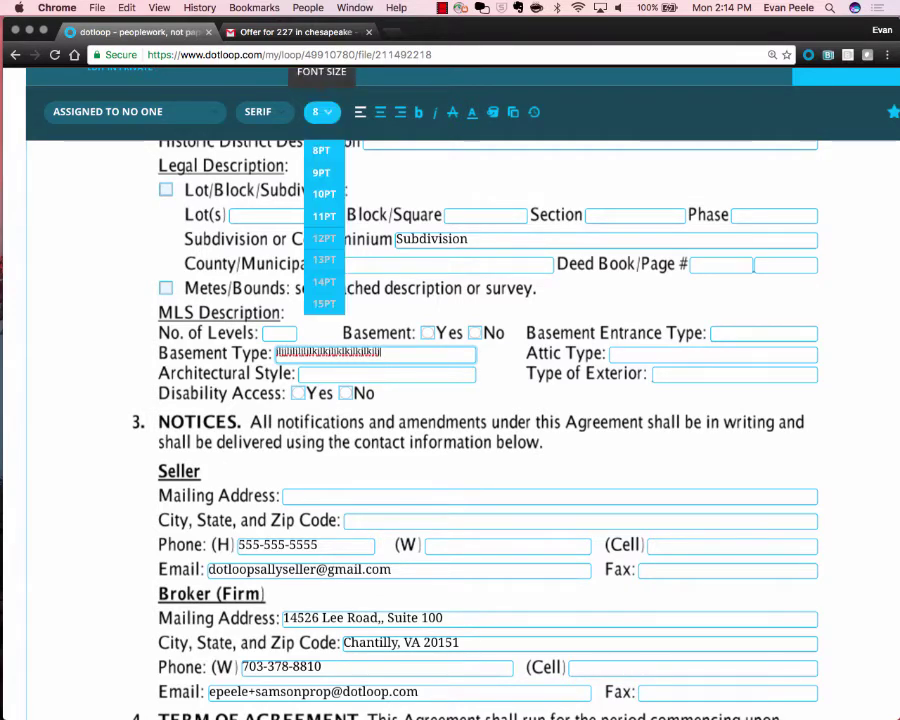
{"action": "left_click", "coordinate": [258, 111]}
{"action": "left_click", "coordinate": [258, 111]}
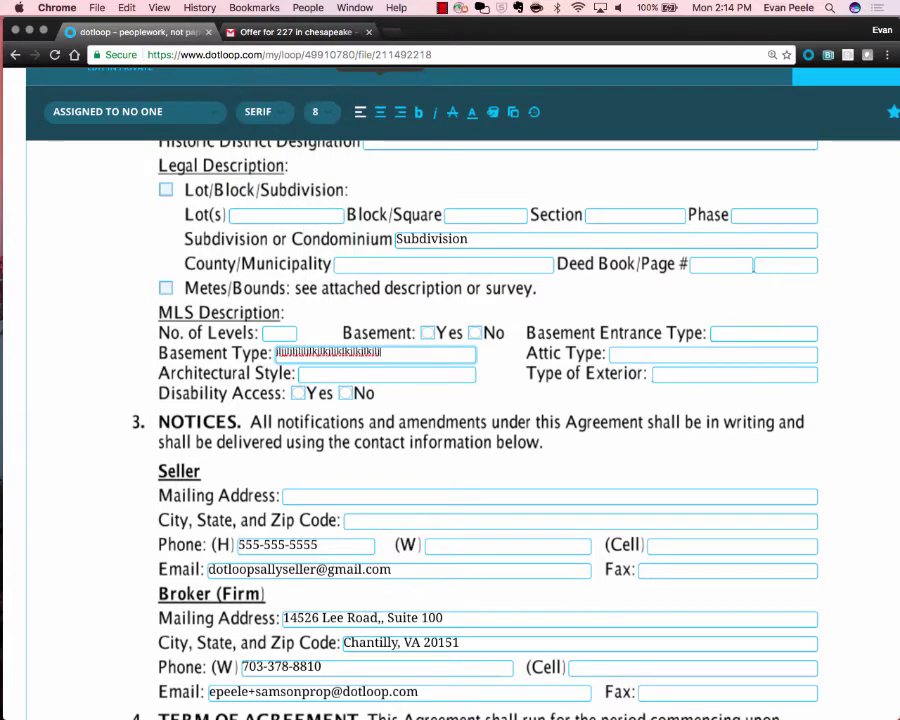
{"action": "left_click", "coordinate": [380, 111]}
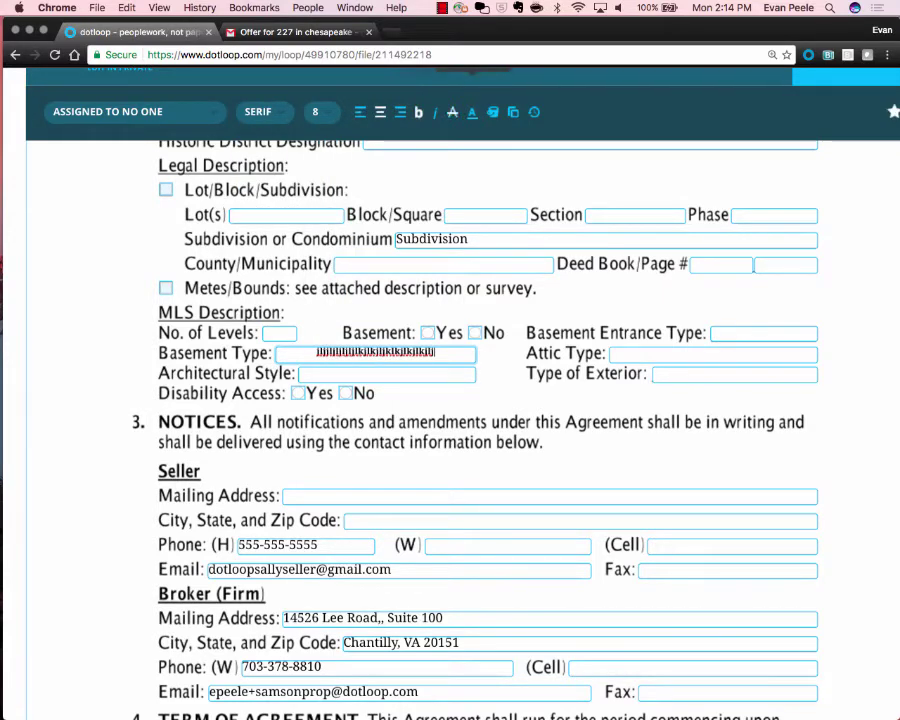
{"action": "left_click", "coordinate": [472, 112]}
{"action": "left_click", "coordinate": [475, 181]}
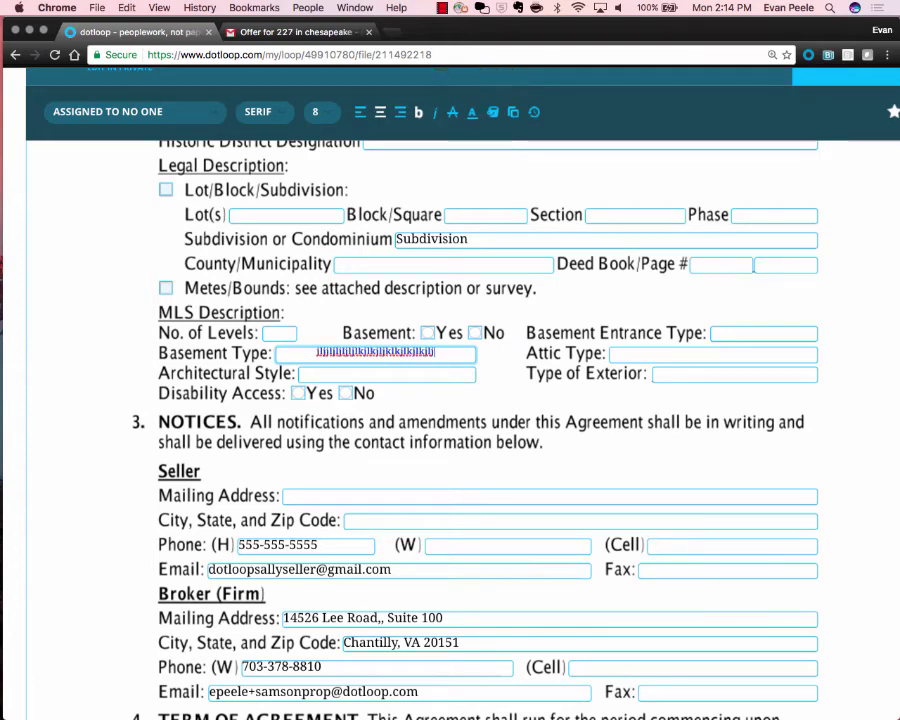
{"action": "left_click", "coordinate": [493, 112]}
{"action": "left_click", "coordinate": [495, 207]}
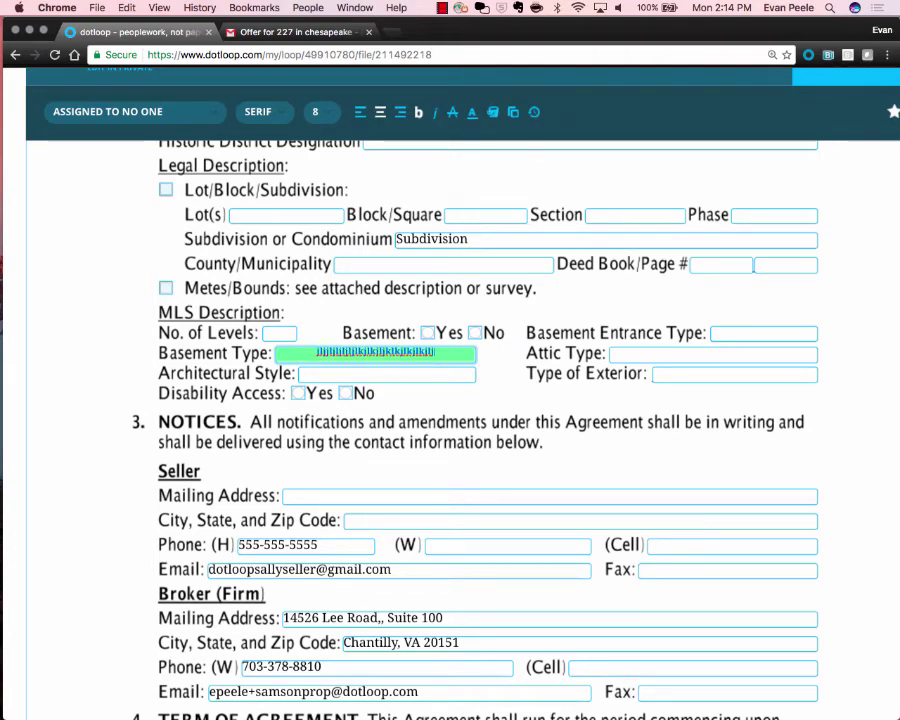
{"action": "left_click", "coordinate": [443, 265]}
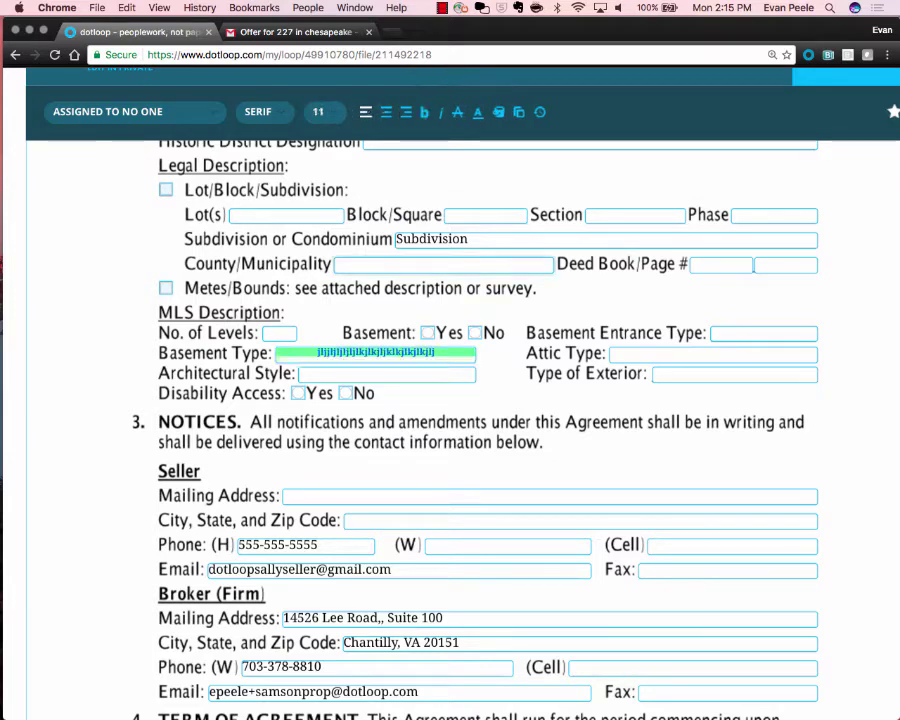
{"action": "left_click", "coordinate": [450, 308]}
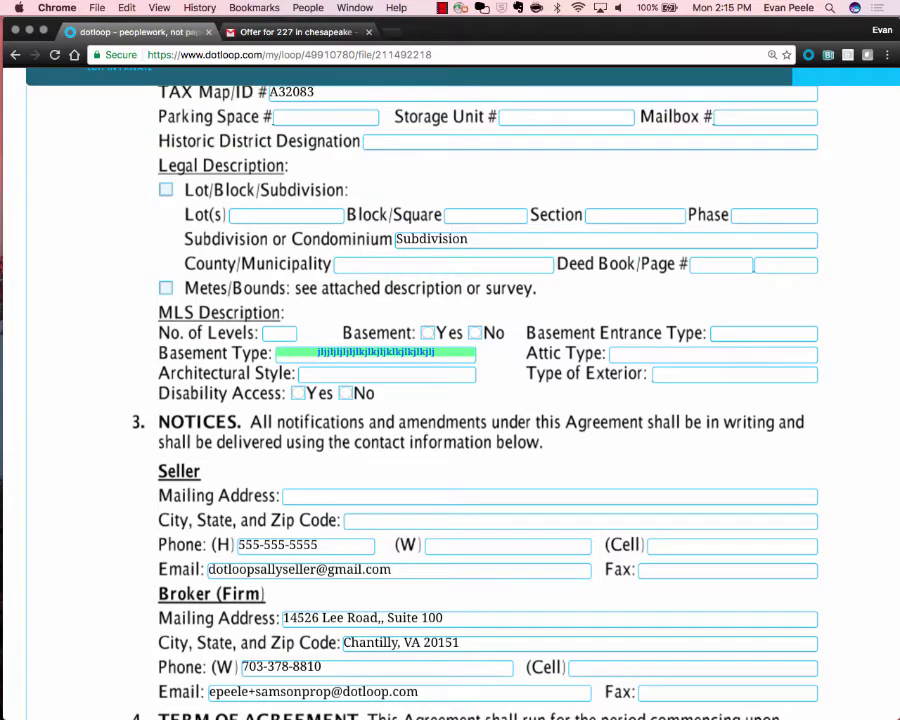
{"action": "scroll", "coordinate": [754, 265], "scroll_direction": "down", "scroll_amount": 5}
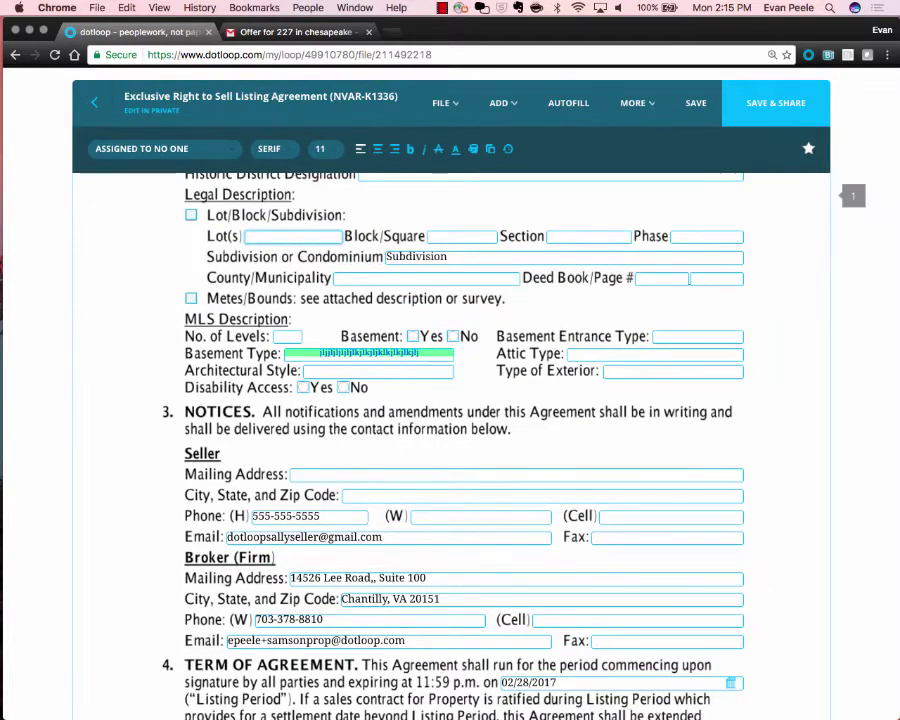
Return to the loop, answering No to both Save Changes? and Share Documents?
{"action": "left_click", "coordinate": [94, 103]}
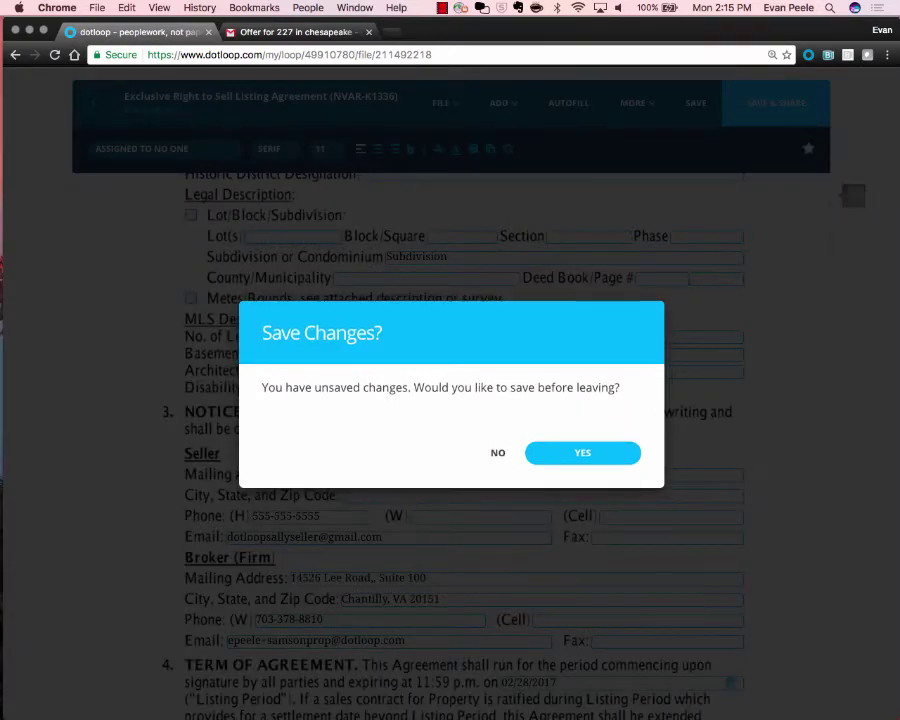
{"action": "left_click", "coordinate": [498, 452]}
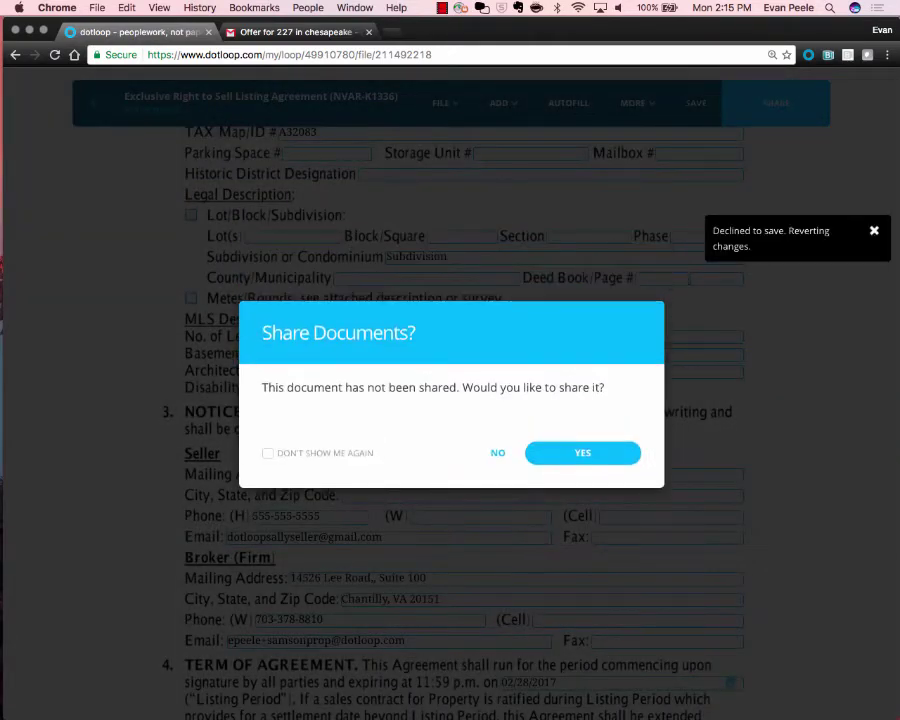
{"action": "left_click", "coordinate": [498, 452]}
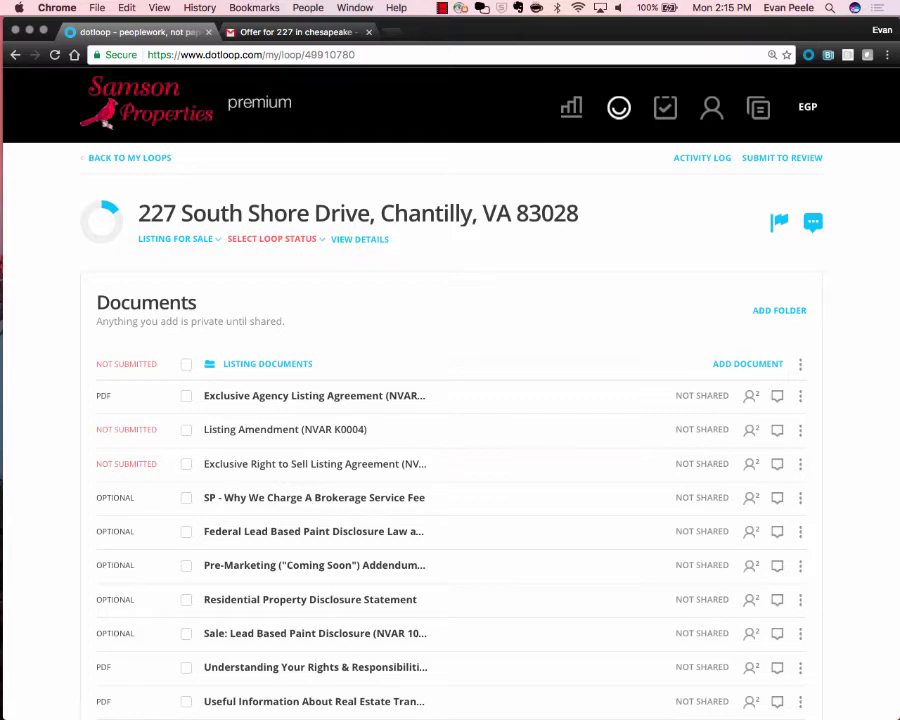
Tick Listing Amendment (NVAR K0004) and Exclusive Right to Sell Listing Agreement in the document list.
{"action": "left_click", "coordinate": [186, 429]}
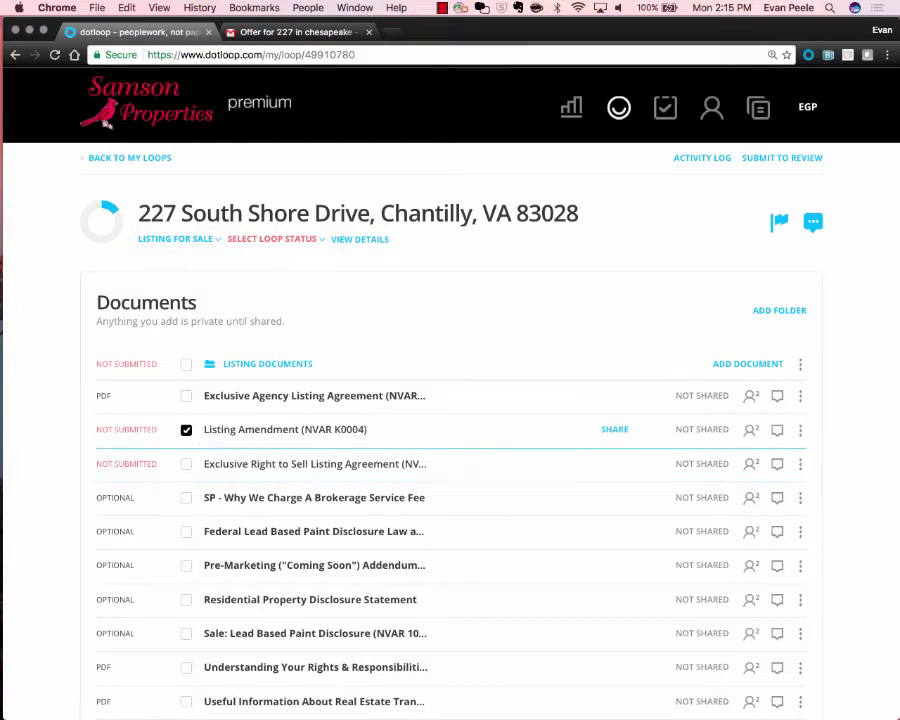
{"action": "left_click", "coordinate": [186, 463]}
{"action": "scroll", "coordinate": [427, 411], "scroll_direction": "up", "scroll_amount": 3}
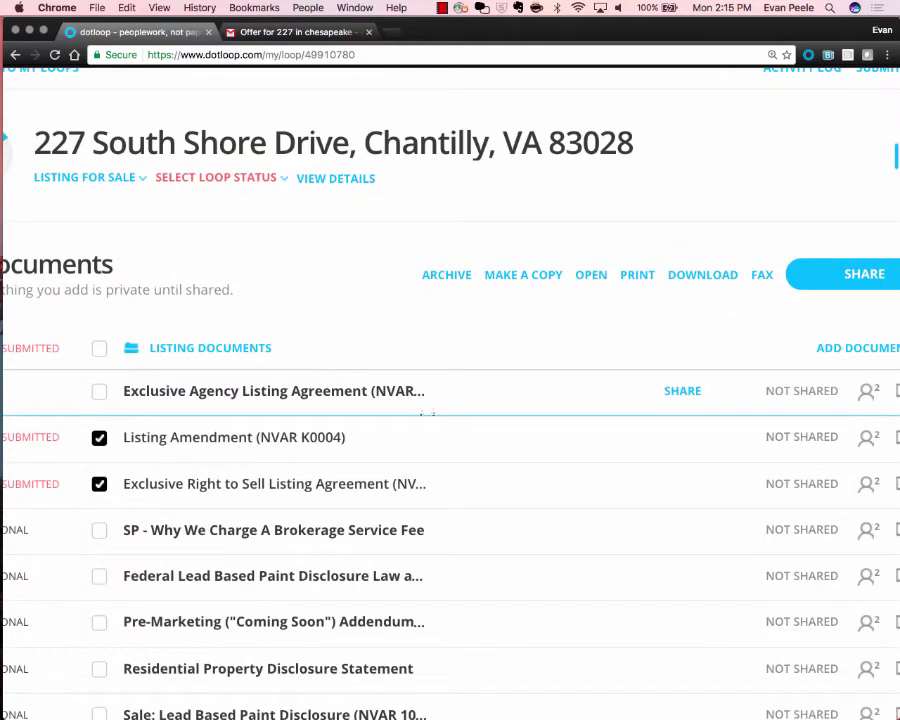
{"action": "scroll", "coordinate": [427, 411], "scroll_direction": "right", "scroll_amount": 3}
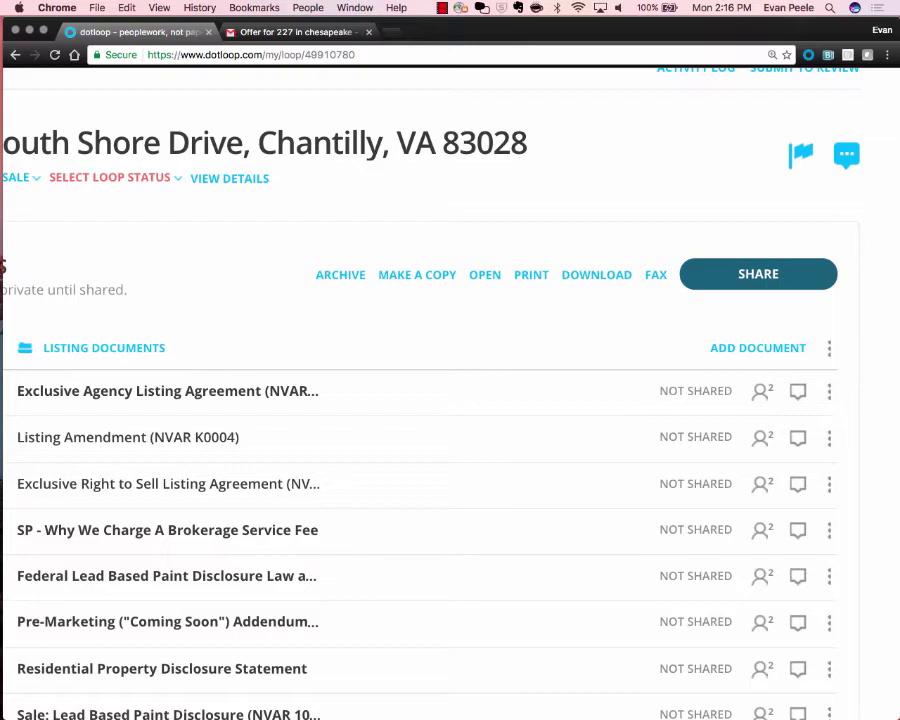
{"action": "scroll", "coordinate": [450, 400], "scroll_direction": "left", "scroll_amount": 3}
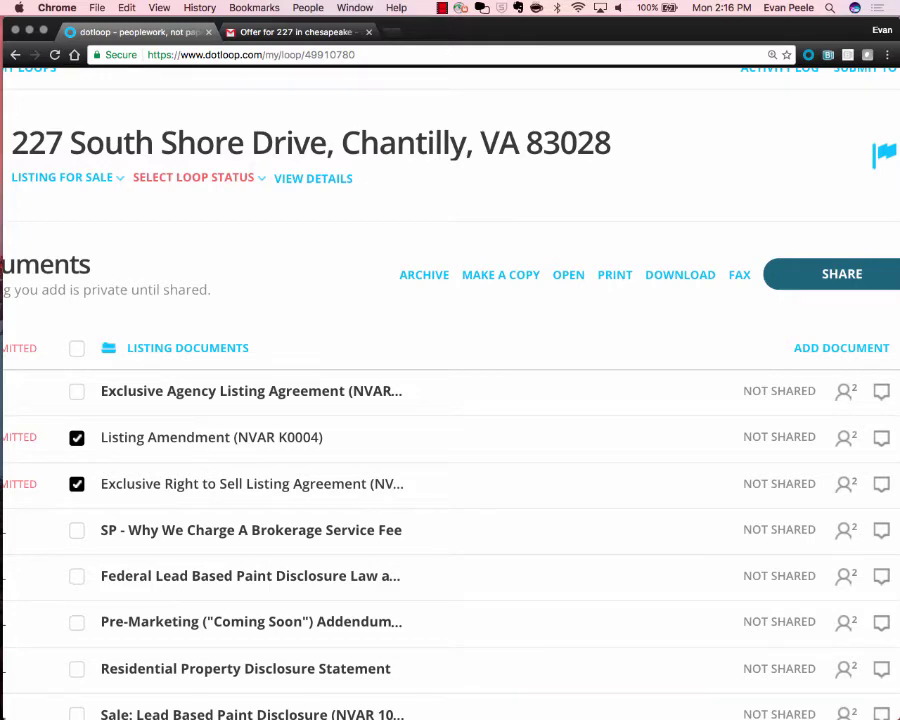
Share the two documents, removing the first recipient and keeping the seller as CAN SIGN.
{"action": "left_click", "coordinate": [841, 274]}
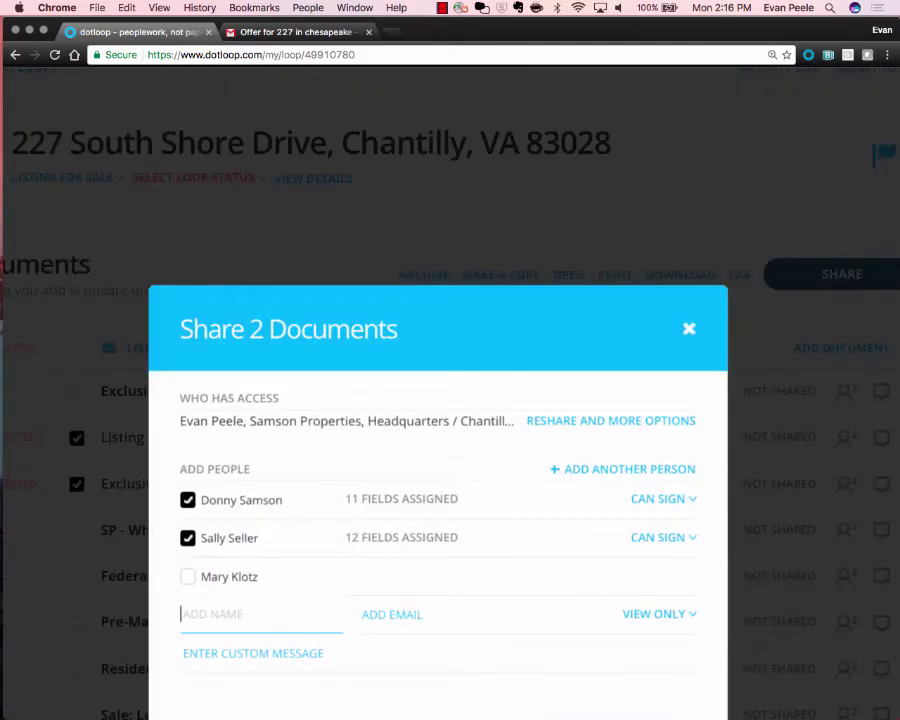
{"action": "scroll", "coordinate": [450, 400], "scroll_direction": "down", "scroll_amount": 2}
{"action": "scroll", "coordinate": [492, 310], "scroll_direction": "up", "scroll_amount": 3}
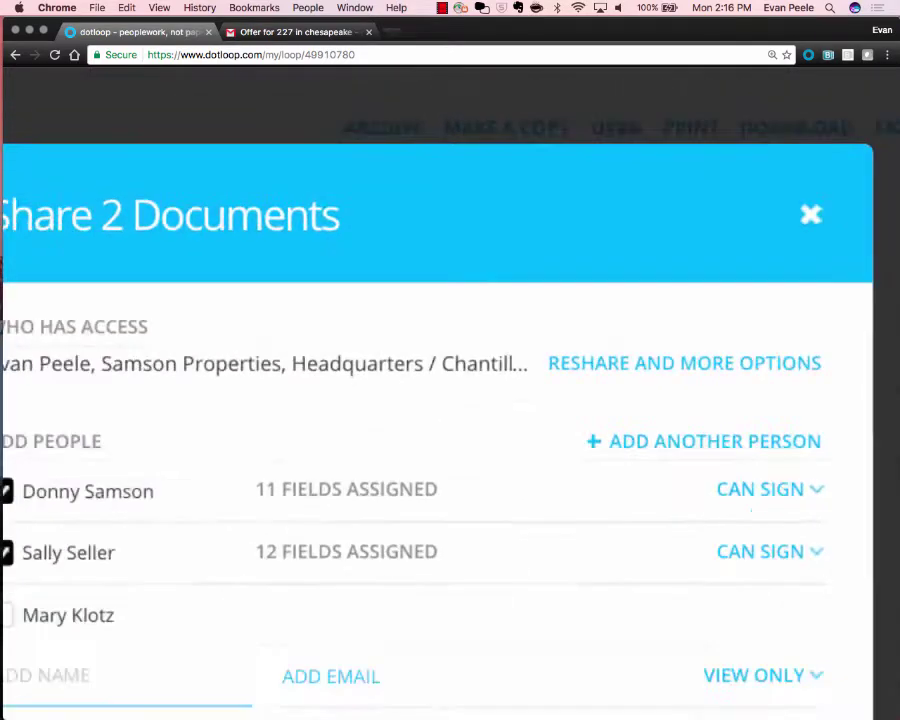
{"action": "scroll", "coordinate": [450, 400], "scroll_direction": "down", "scroll_amount": 3}
{"action": "scroll", "coordinate": [450, 400], "scroll_direction": "up", "scroll_amount": 3}
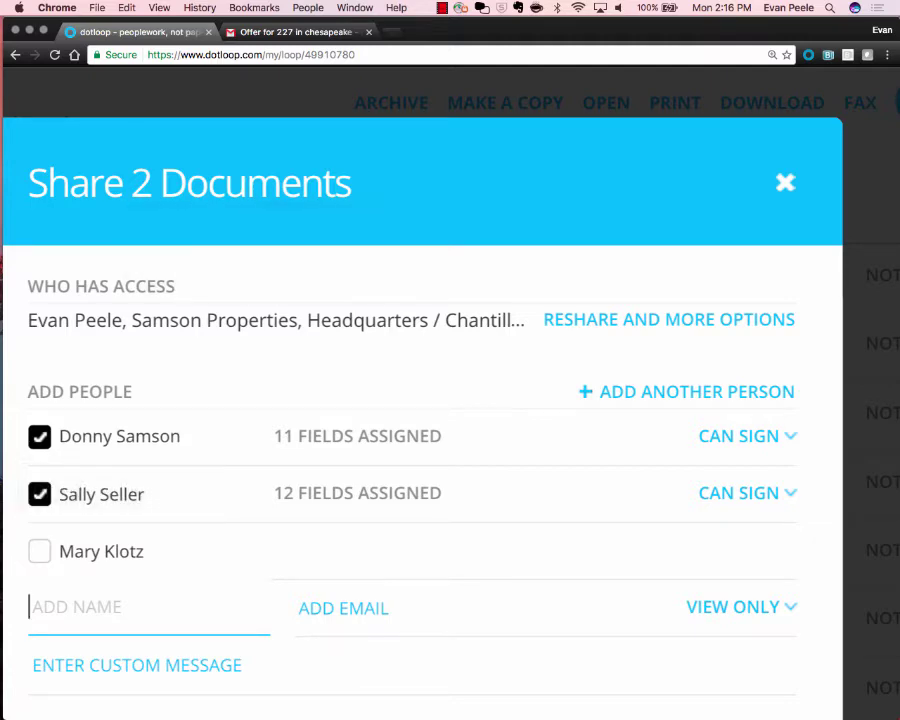
{"action": "left_click", "coordinate": [39, 436]}
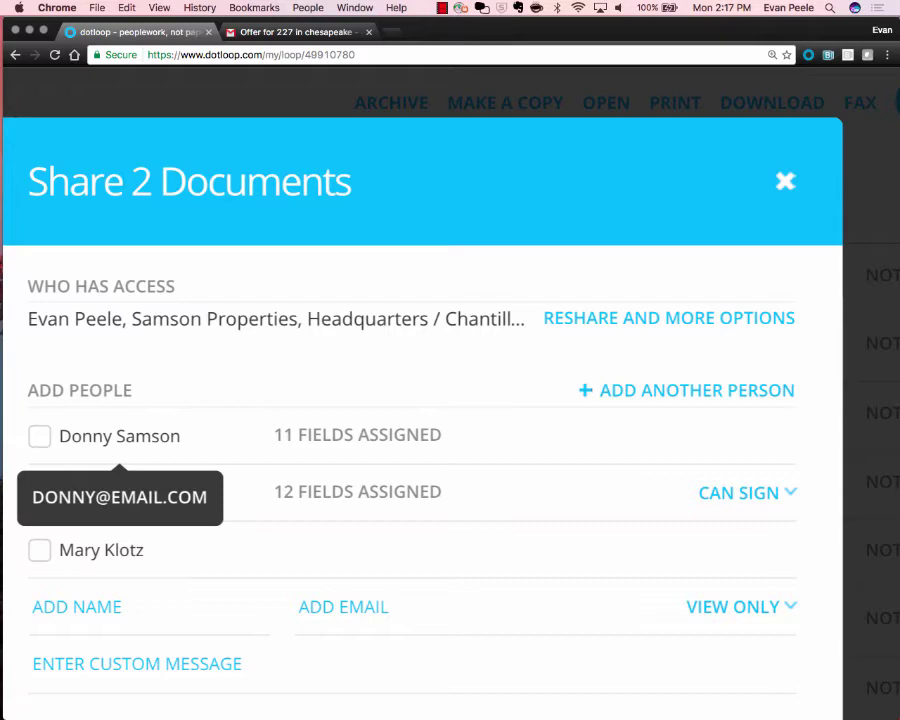
{"action": "left_click", "coordinate": [39, 493]}
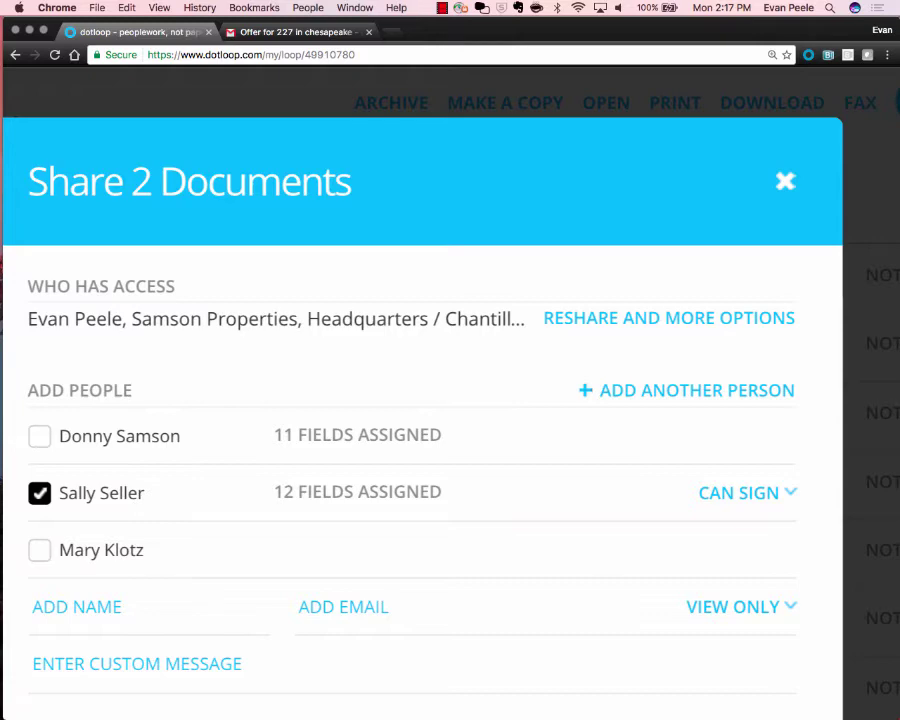
{"action": "scroll", "coordinate": [422, 400], "scroll_direction": "down", "scroll_amount": 2}
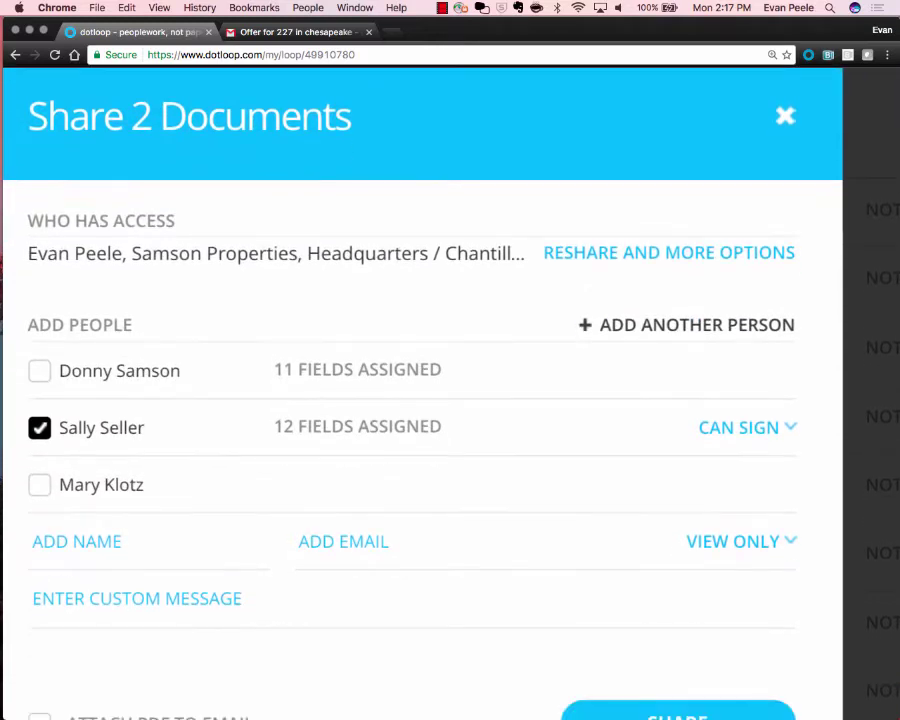
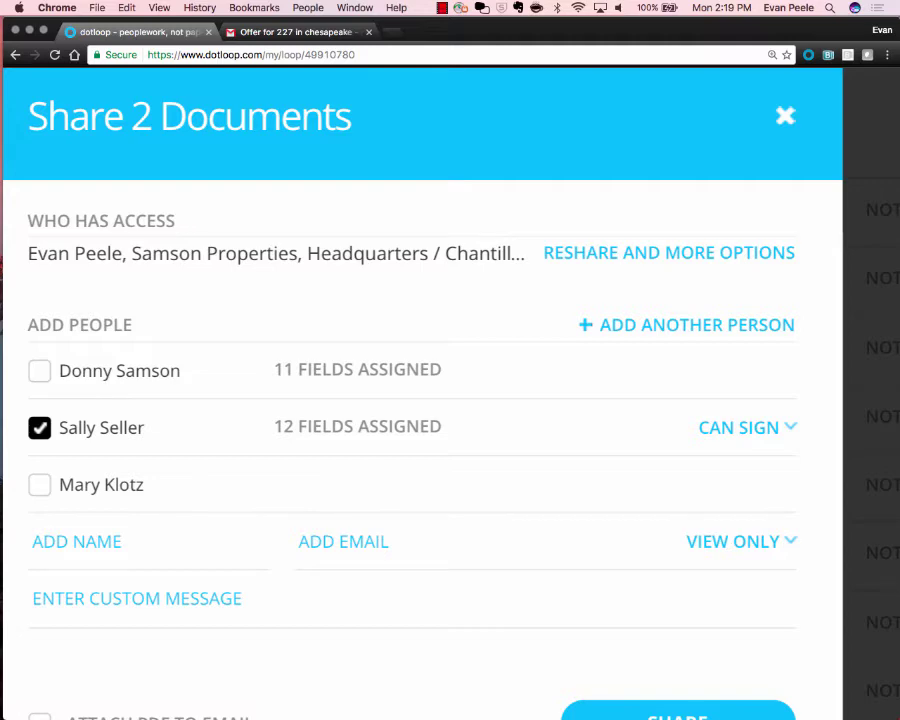
Open the CAN SIGN access dropdown beside the seller in the Share 2 Documents dialog.
{"action": "left_click", "coordinate": [740, 427]}
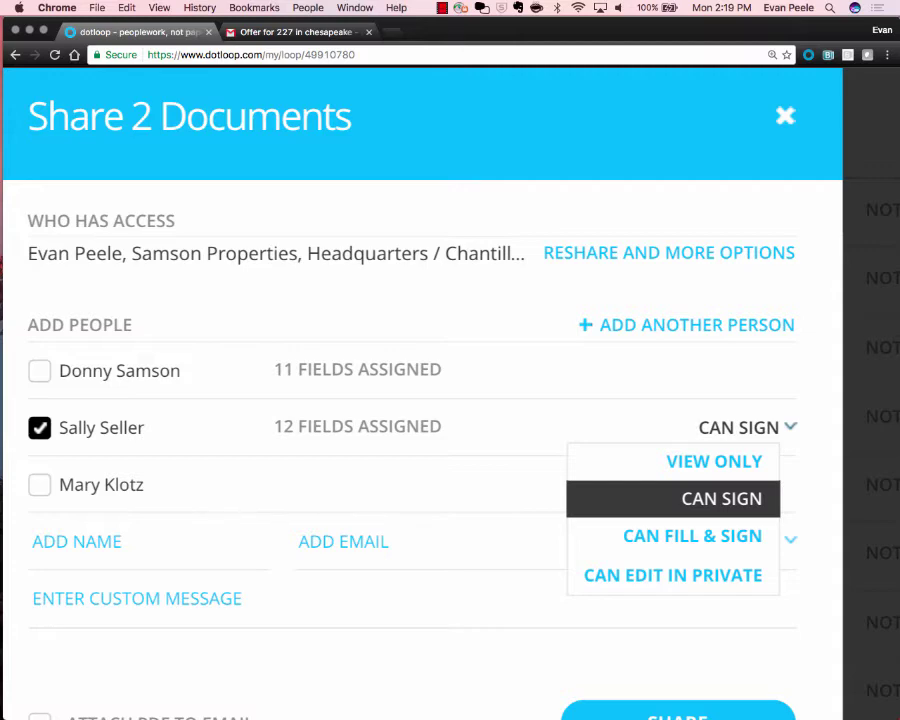
Zoom the page out and keep the seller's access at Can Sign.
{"action": "scroll", "coordinate": [747, 427], "scroll_direction": "up", "scroll_amount": 3}
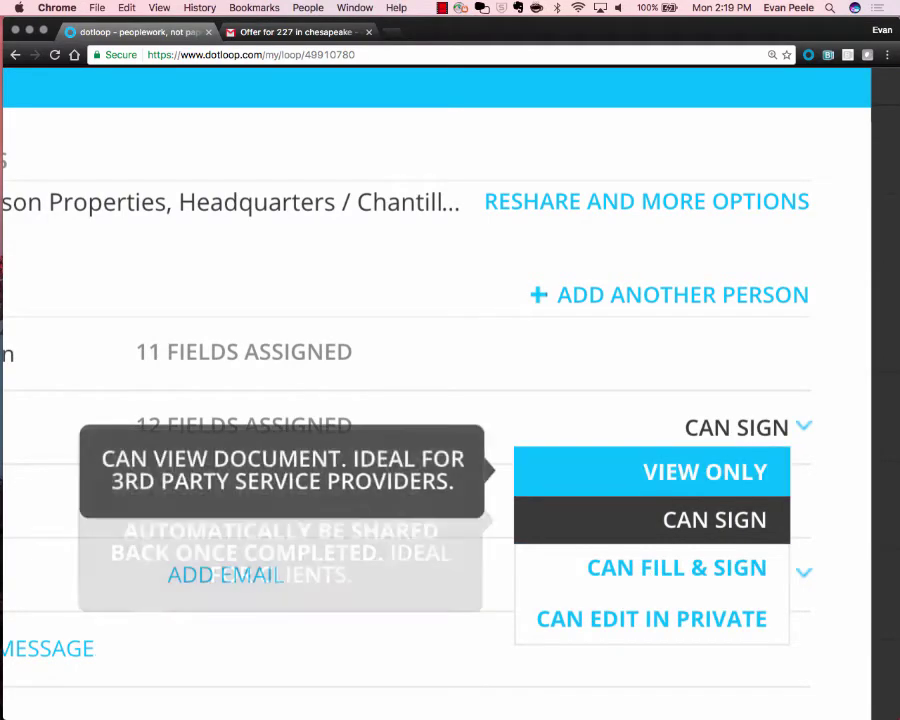
{"action": "key", "text": "ctrl+minus"}
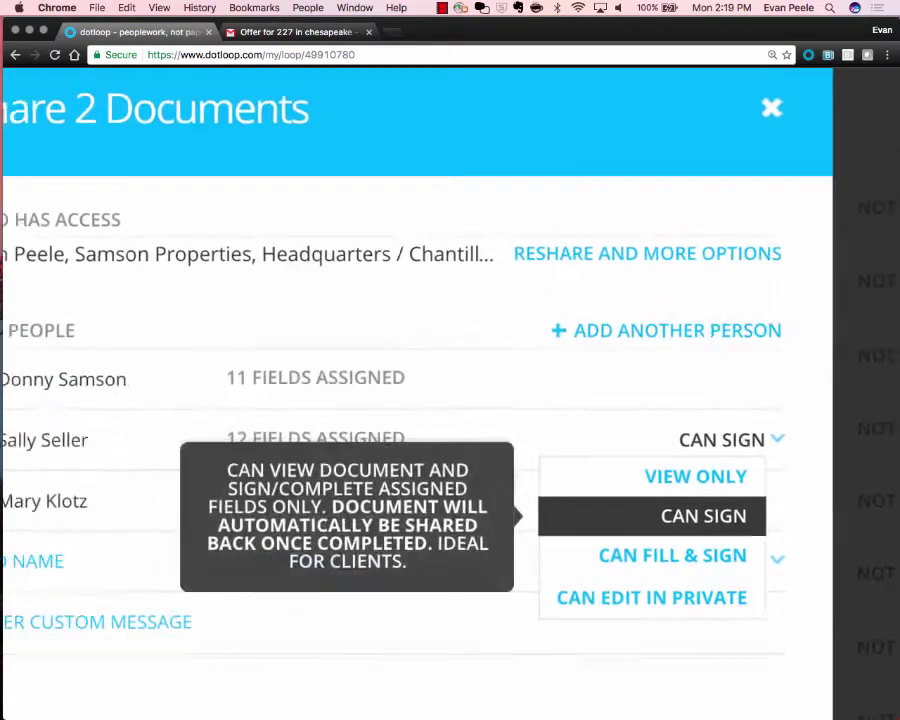
{"action": "key", "text": "ctrl+minus"}
{"action": "key", "text": "ctrl+minus"}
{"action": "key", "text": "ctrl+minus"}
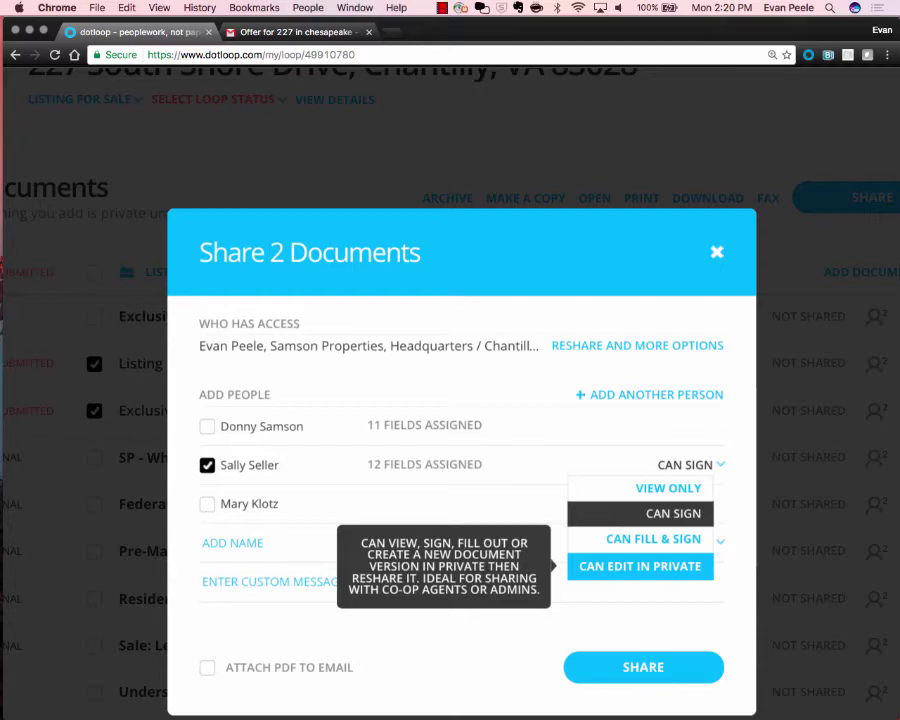
{"action": "left_click", "coordinate": [673, 513]}
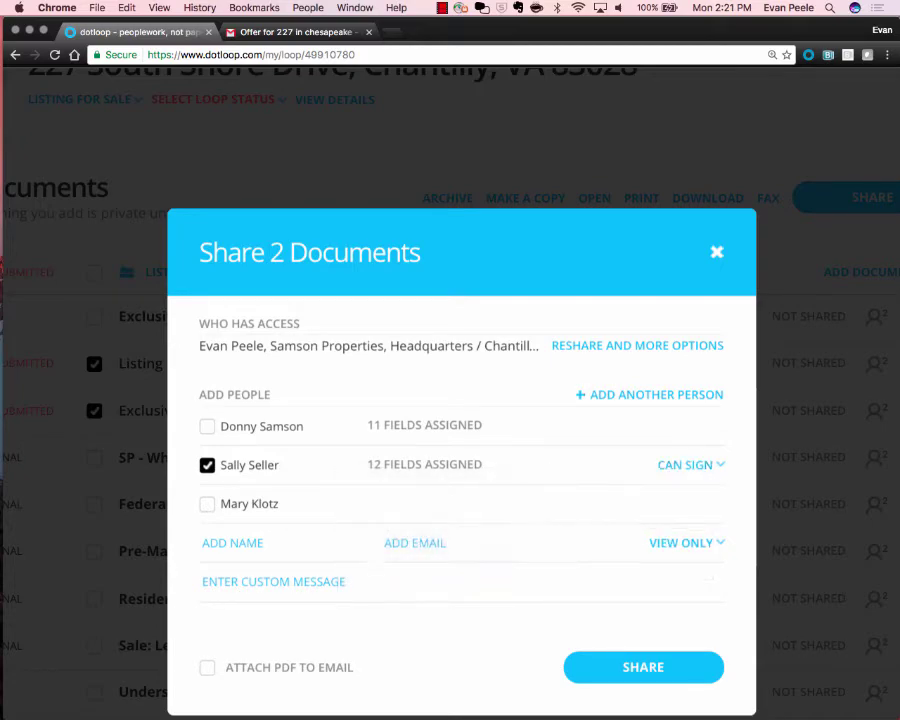
{"action": "scroll", "coordinate": [673, 470], "scroll_direction": "down", "scroll_amount": 2}
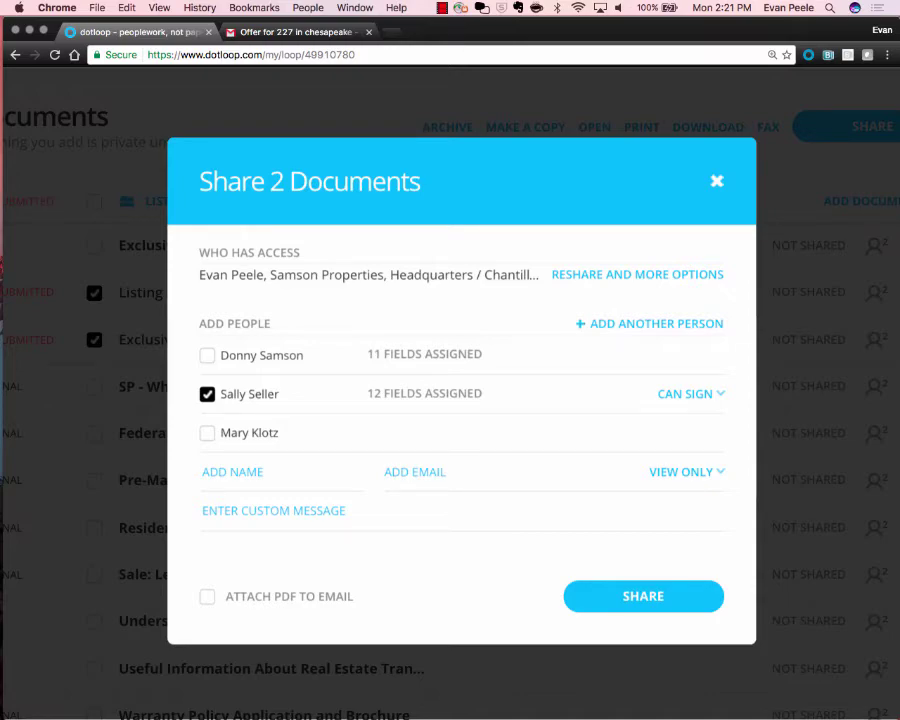
{"action": "key", "text": "super+equal"}
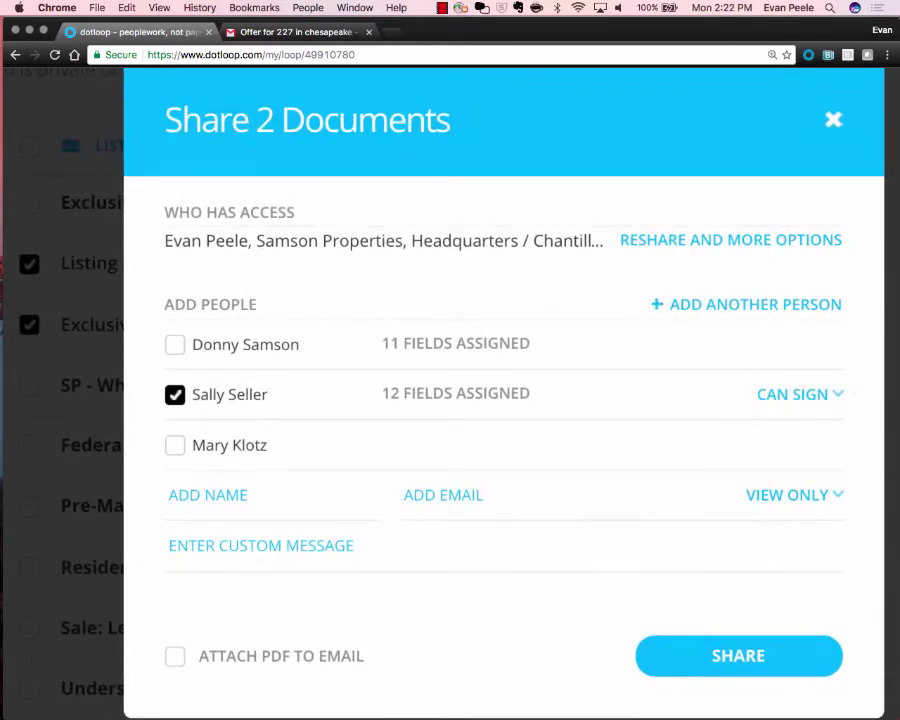
Enable Attach PDF to Email for the two documents, leaving the custom message empty.
{"action": "left_click", "coordinate": [175, 656]}
{"action": "scroll", "coordinate": [450, 380], "scroll_direction": "down", "scroll_amount": 3}
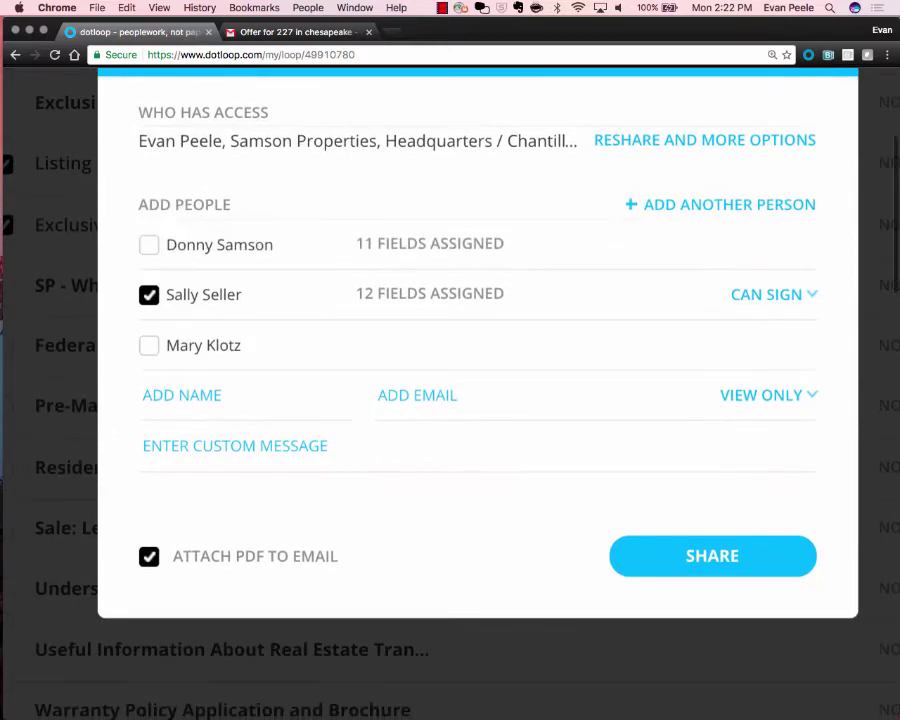
{"action": "key", "text": "super+equal"}
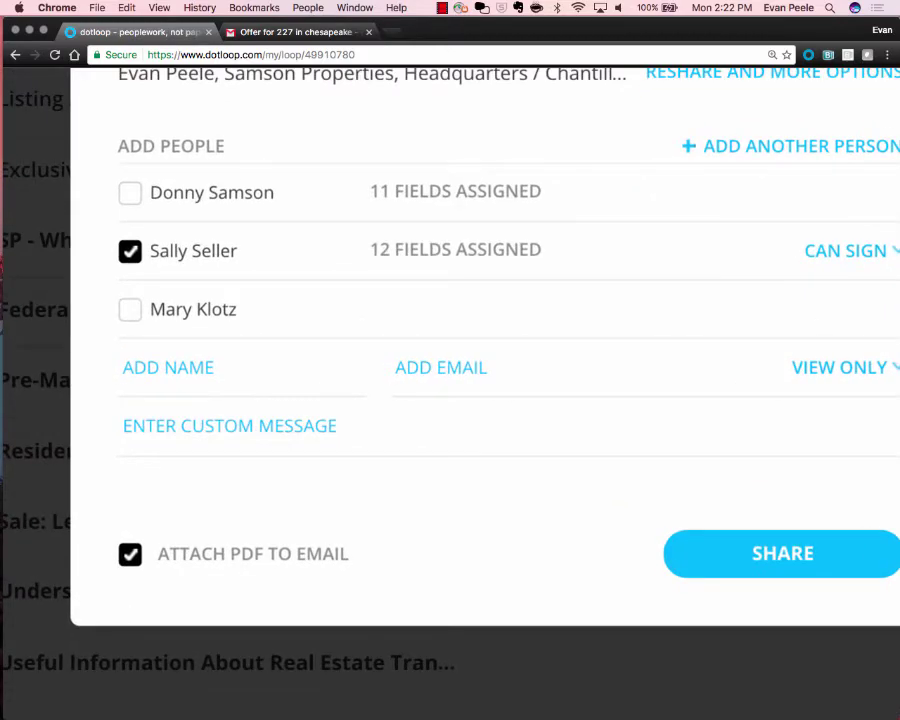
{"action": "scroll", "coordinate": [450, 380], "scroll_direction": "left", "scroll_amount": 3}
{"action": "scroll", "coordinate": [450, 380], "scroll_direction": "up", "scroll_amount": 1}
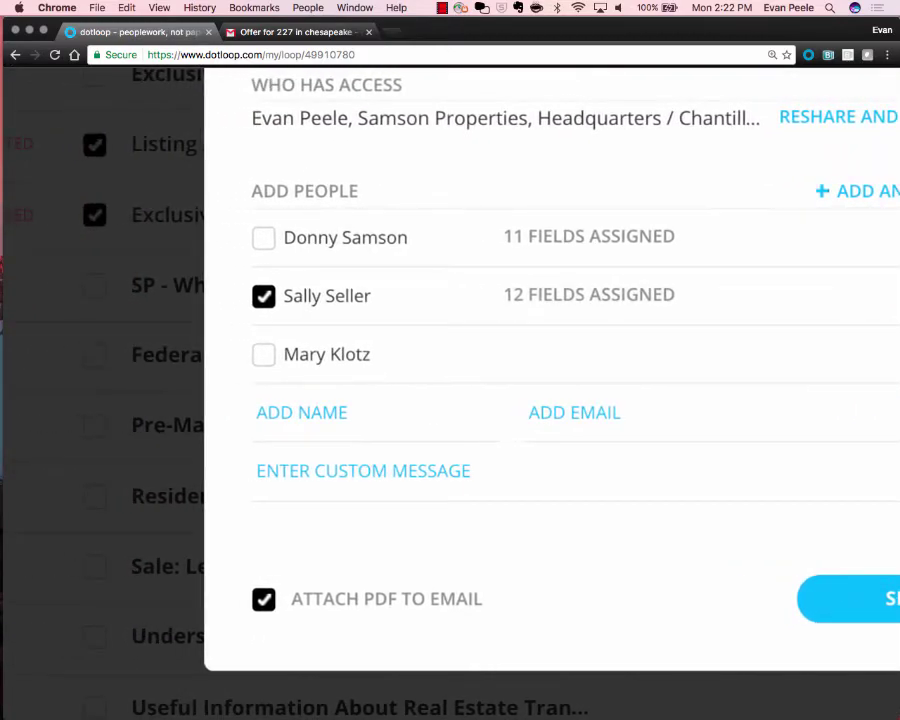
{"action": "scroll", "coordinate": [450, 380], "scroll_direction": "right", "scroll_amount": 4}
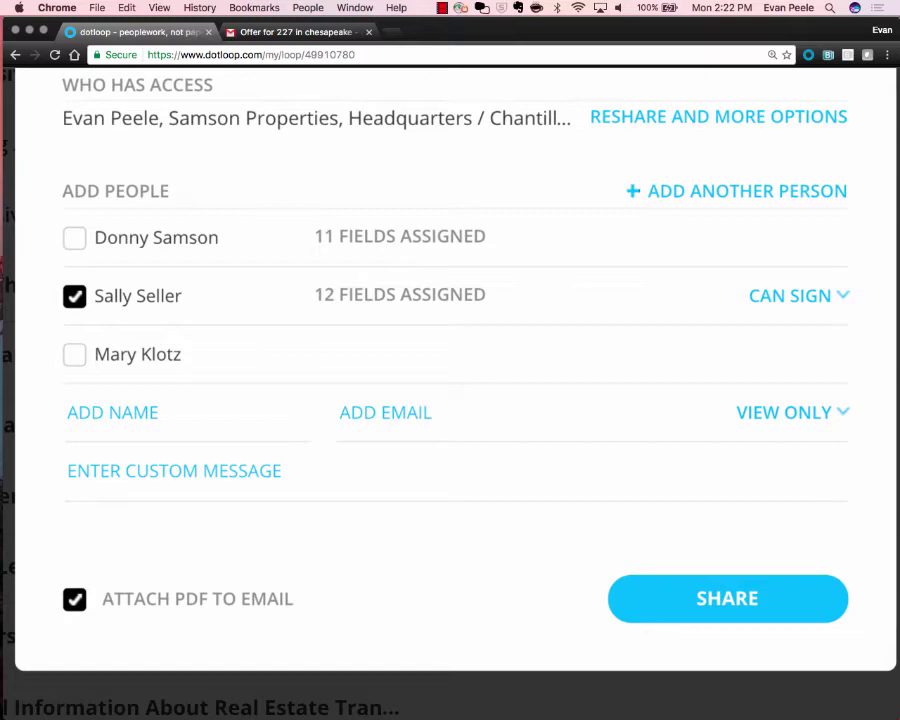
{"action": "left_click", "coordinate": [174, 471]}
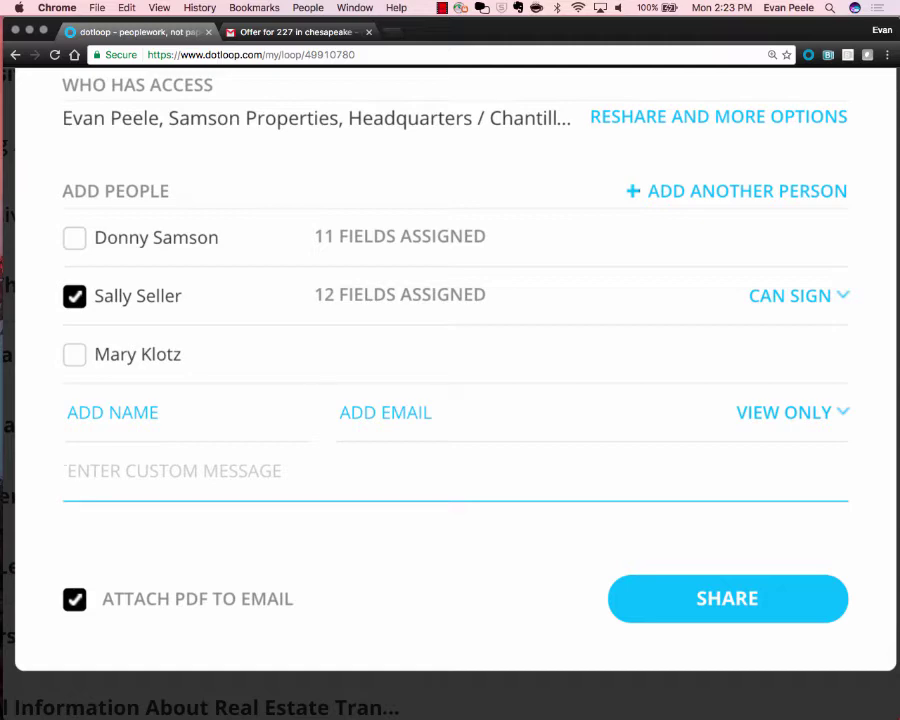
{"action": "scroll", "coordinate": [697, 564], "scroll_direction": "down", "scroll_amount": 3}
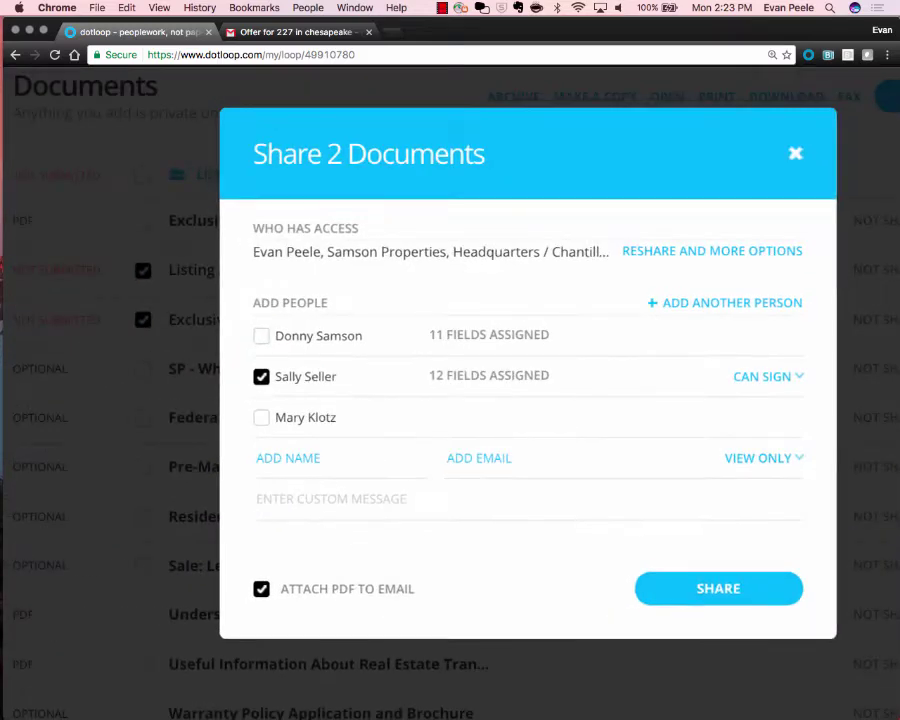
Share both listing documents with the seller and close the sharing window.
{"action": "left_click", "coordinate": [718, 589]}
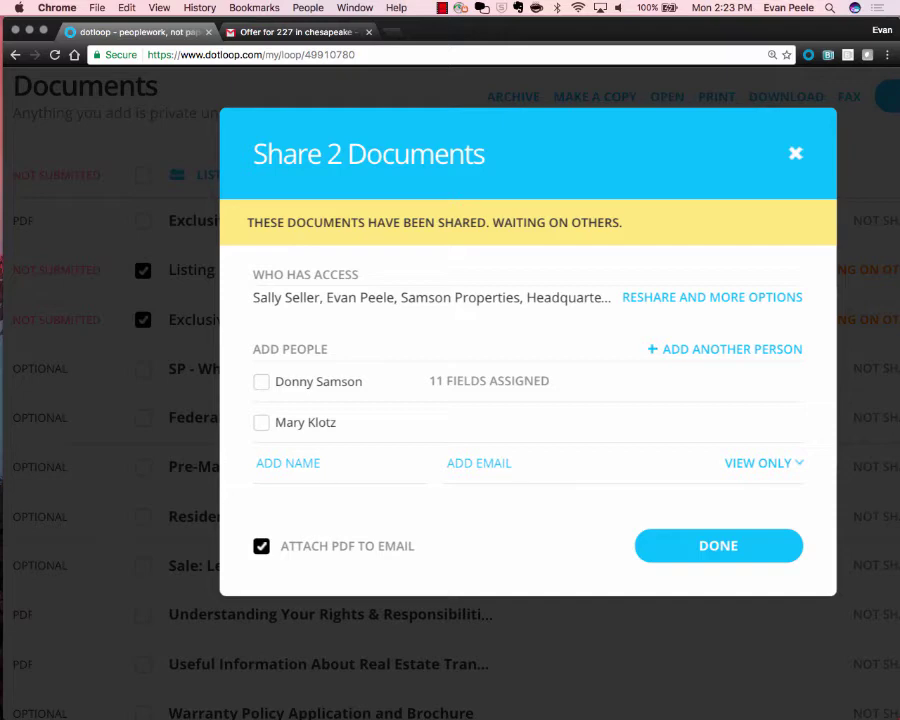
{"action": "left_click", "coordinate": [290, 463]}
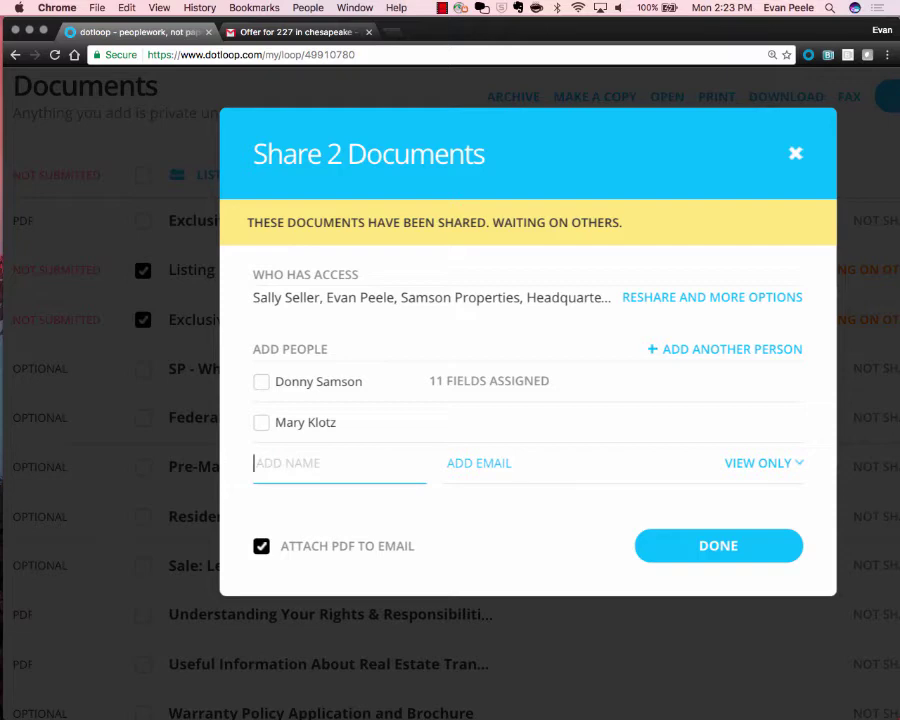
{"action": "key", "text": "Escape"}
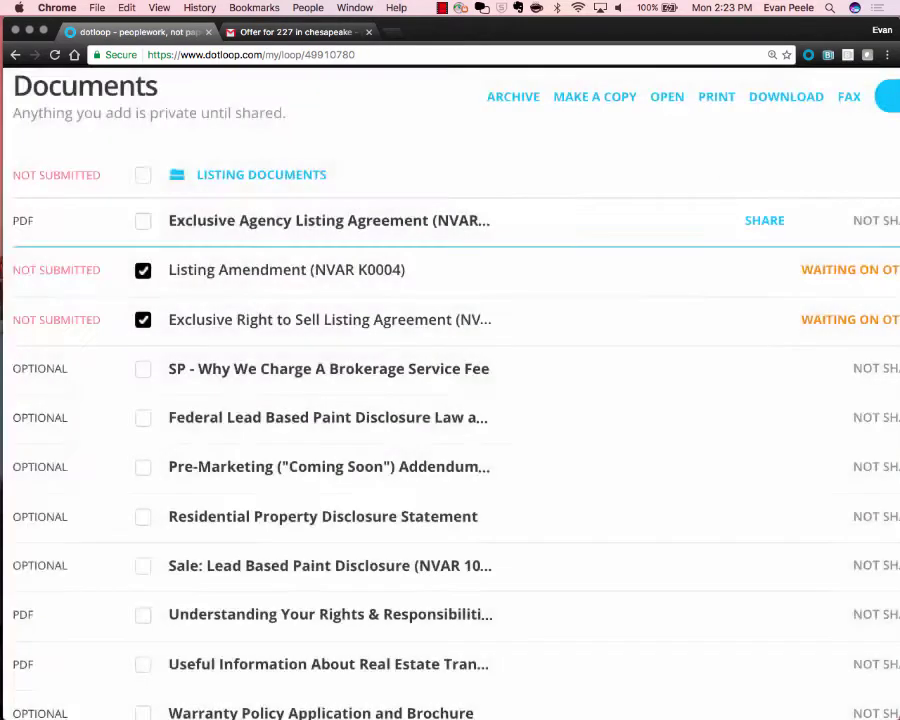
Untick the Listing Amendment and Exclusive Right to Sell documents, then zoom the page out.
{"action": "left_click", "coordinate": [143, 270]}
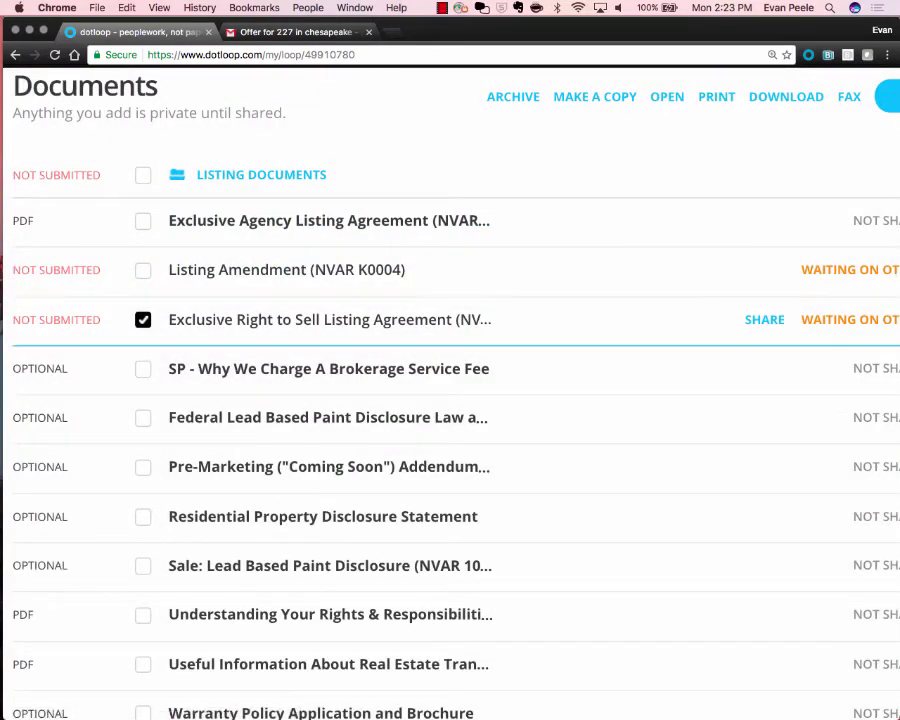
{"action": "left_click", "coordinate": [143, 319]}
{"action": "key", "text": "super+minus"}
{"action": "key", "text": "super+minus"}
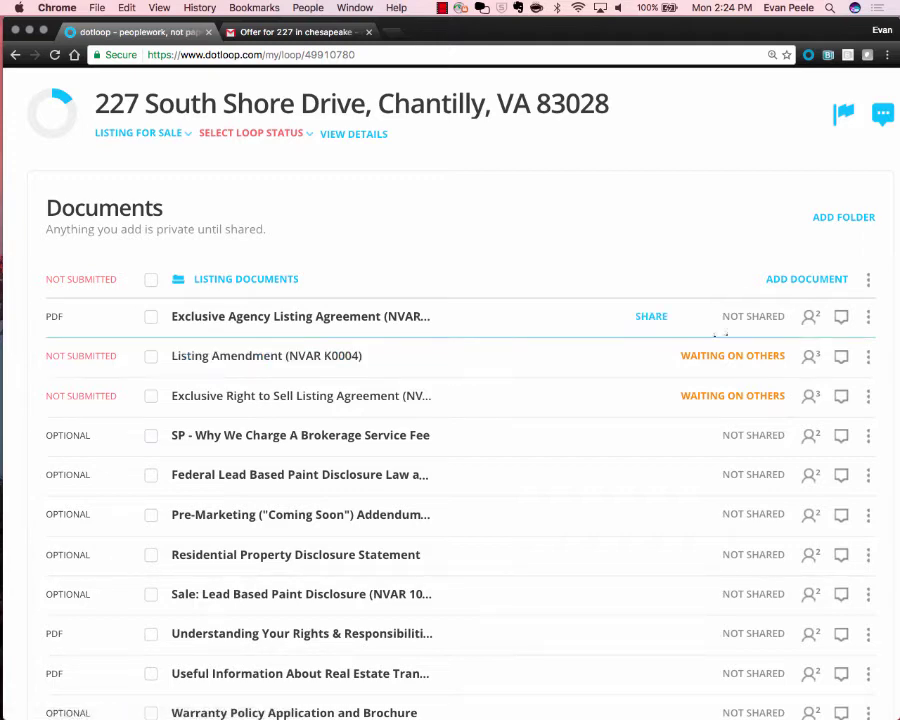
{"action": "mouse_move", "coordinate": [731, 352]}
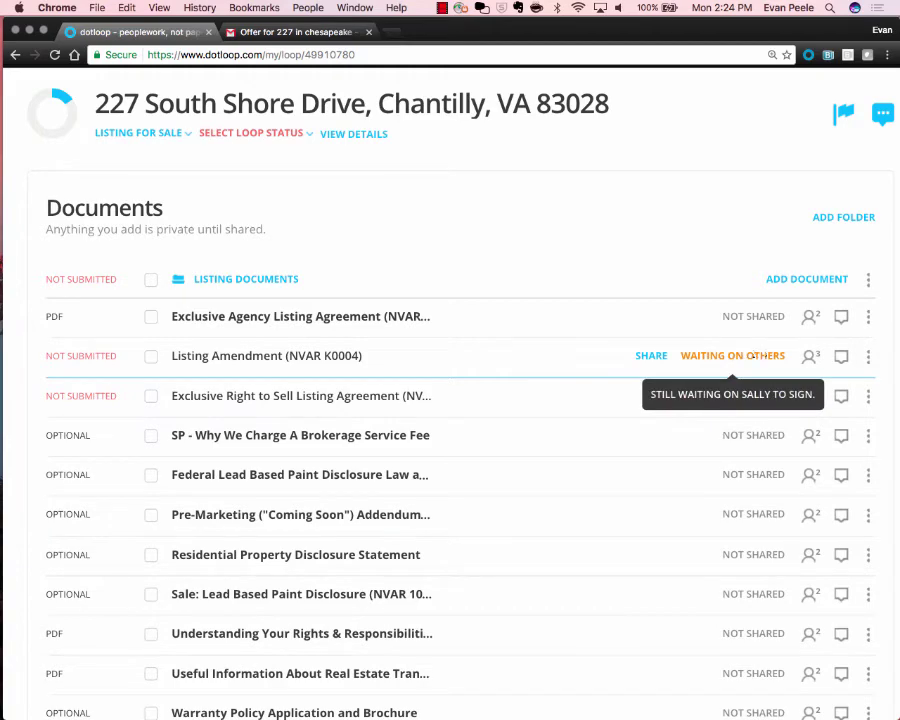
{"action": "scroll", "coordinate": [715, 356], "scroll_direction": "up", "scroll_amount": 3}
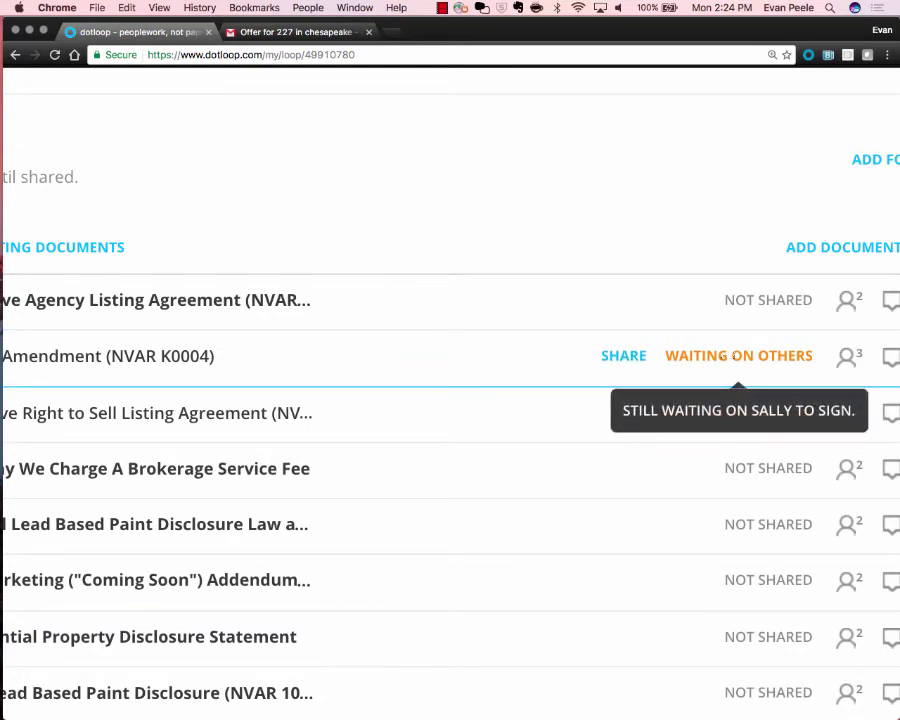
{"action": "scroll", "coordinate": [735, 356], "scroll_direction": "down", "scroll_amount": 5}
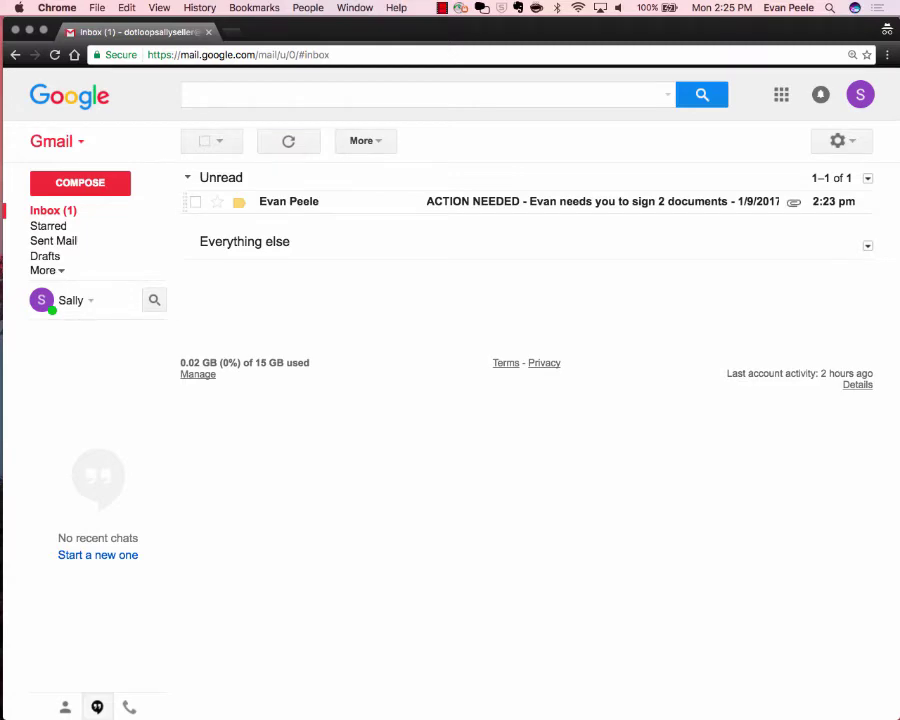
Open dotloop's ACTION NEEDED email in Gmail and scroll down to its 2 attachments.
{"action": "left_click", "coordinate": [520, 202]}
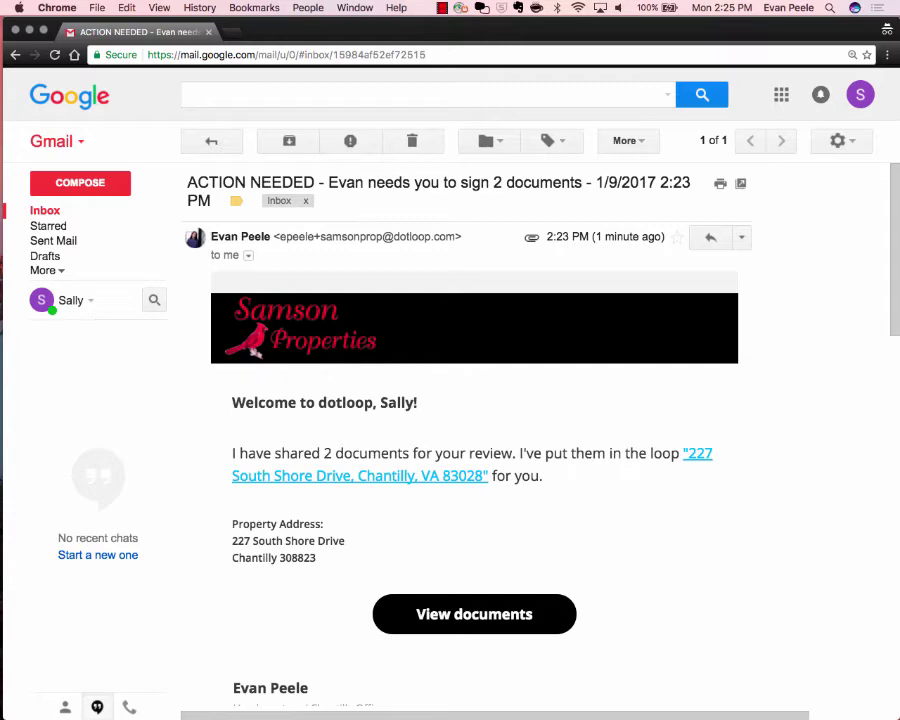
{"action": "scroll", "coordinate": [474, 440], "scroll_direction": "down", "scroll_amount": 4}
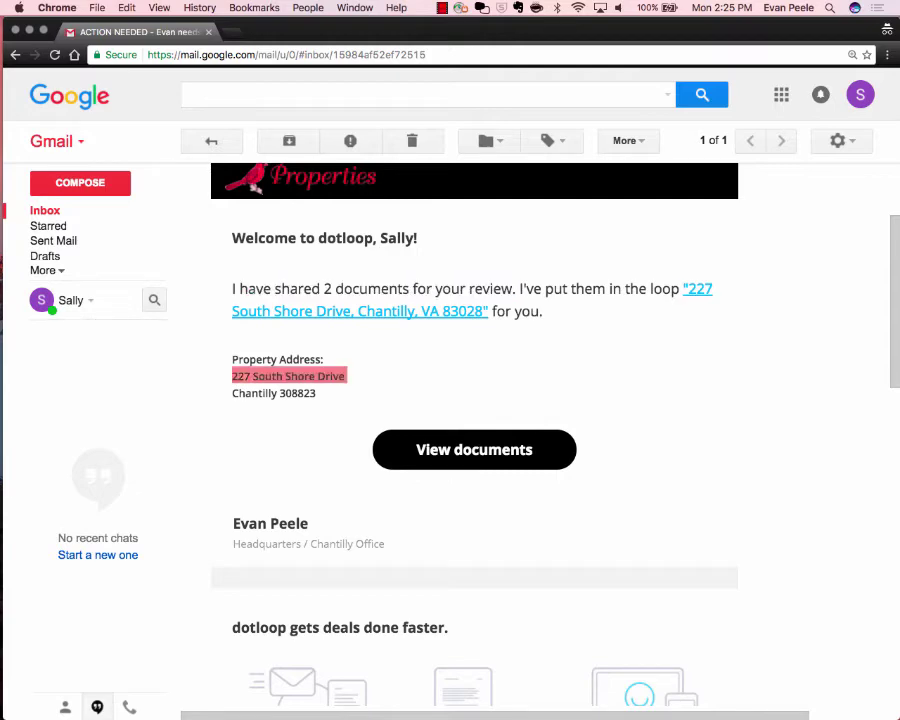
{"action": "scroll", "coordinate": [474, 440], "scroll_direction": "down", "scroll_amount": 5}
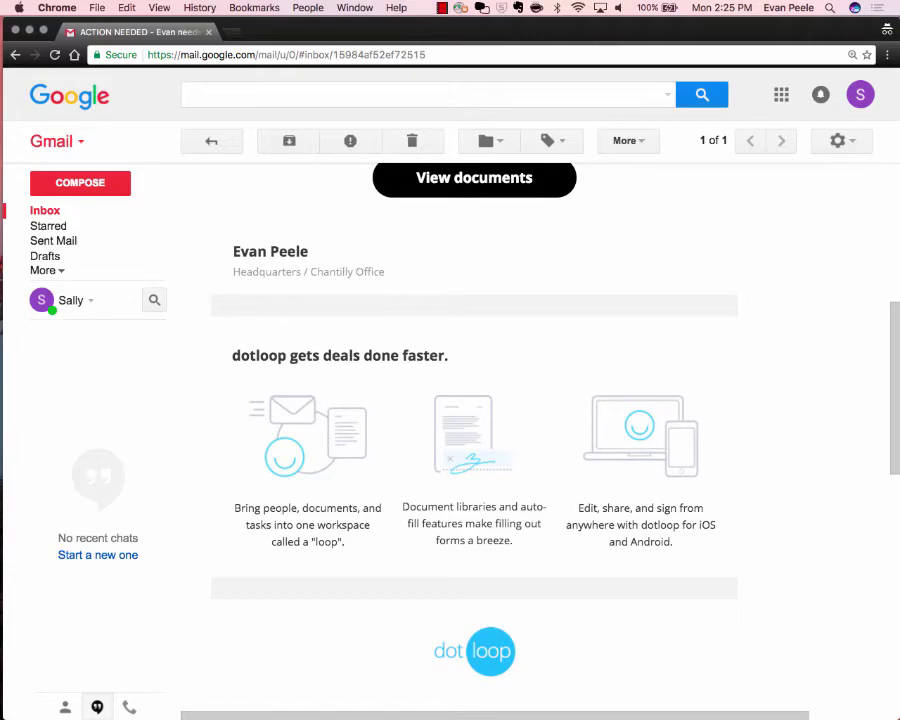
{"action": "scroll", "coordinate": [462, 370], "scroll_direction": "down", "scroll_amount": 10}
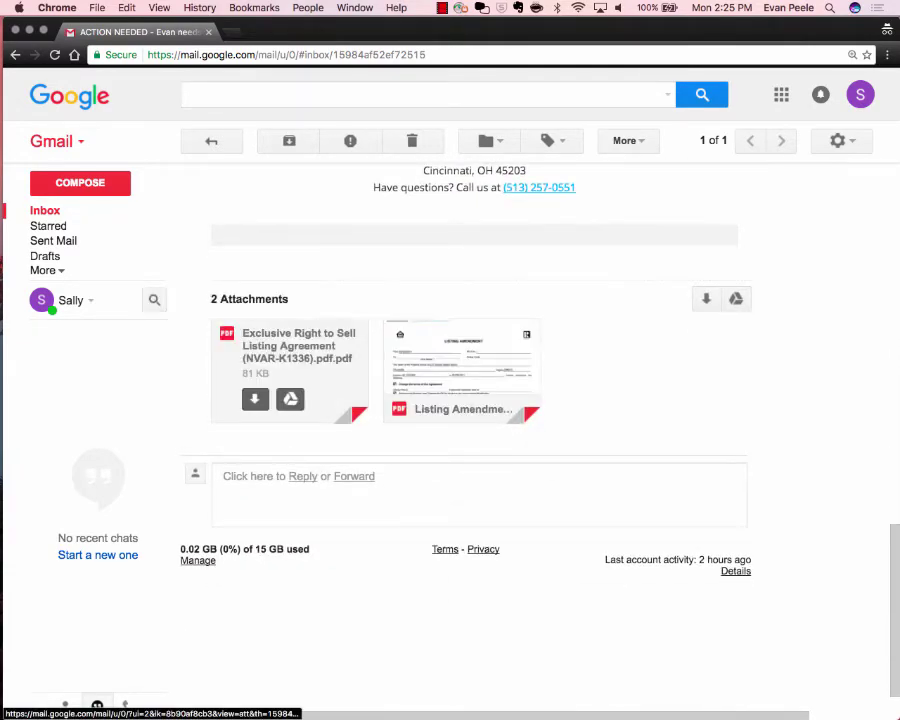
Preview the Exclusive Right to Sell Listing Agreement PDF, then the Listing Amendment PDF.
{"action": "left_click", "coordinate": [290, 360]}
{"action": "scroll", "coordinate": [450, 420], "scroll_direction": "down", "scroll_amount": 15}
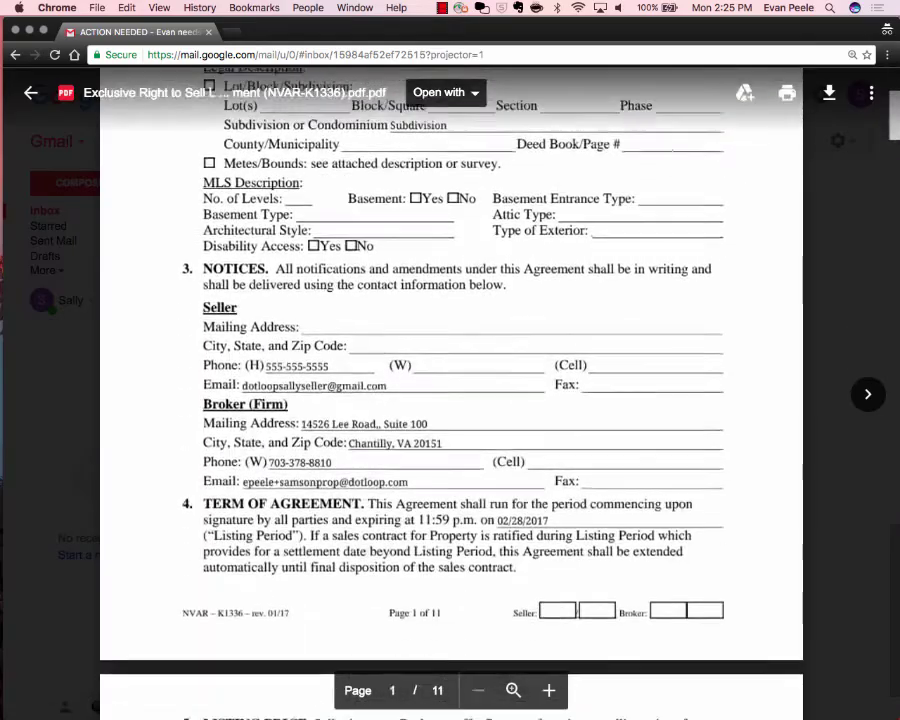
{"action": "scroll", "coordinate": [450, 420], "scroll_direction": "down", "scroll_amount": 20}
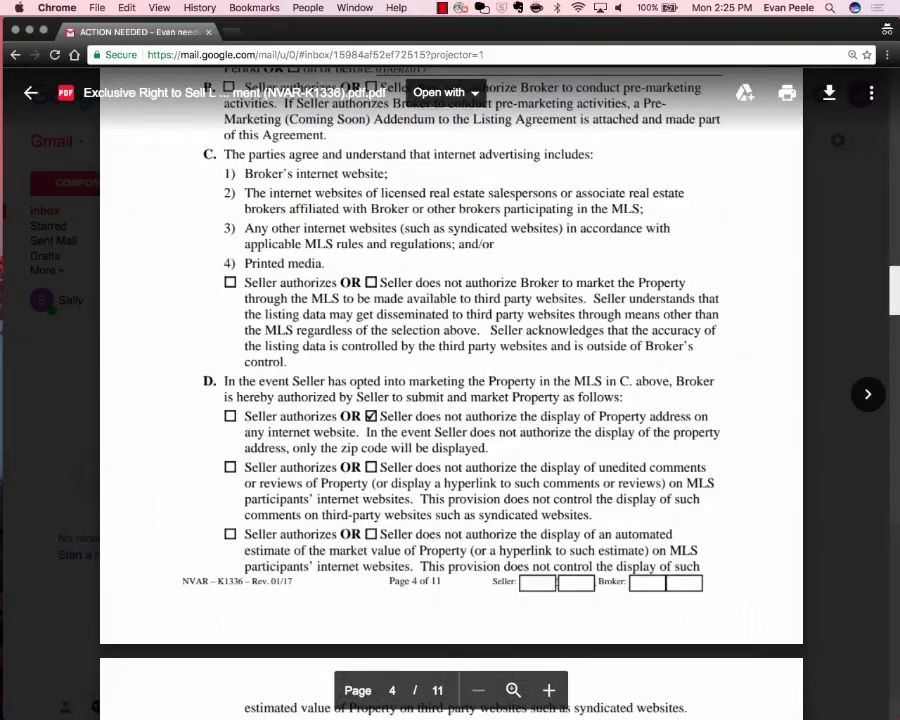
{"action": "left_click", "coordinate": [868, 394]}
{"action": "scroll", "coordinate": [451, 394], "scroll_direction": "down", "scroll_amount": 4}
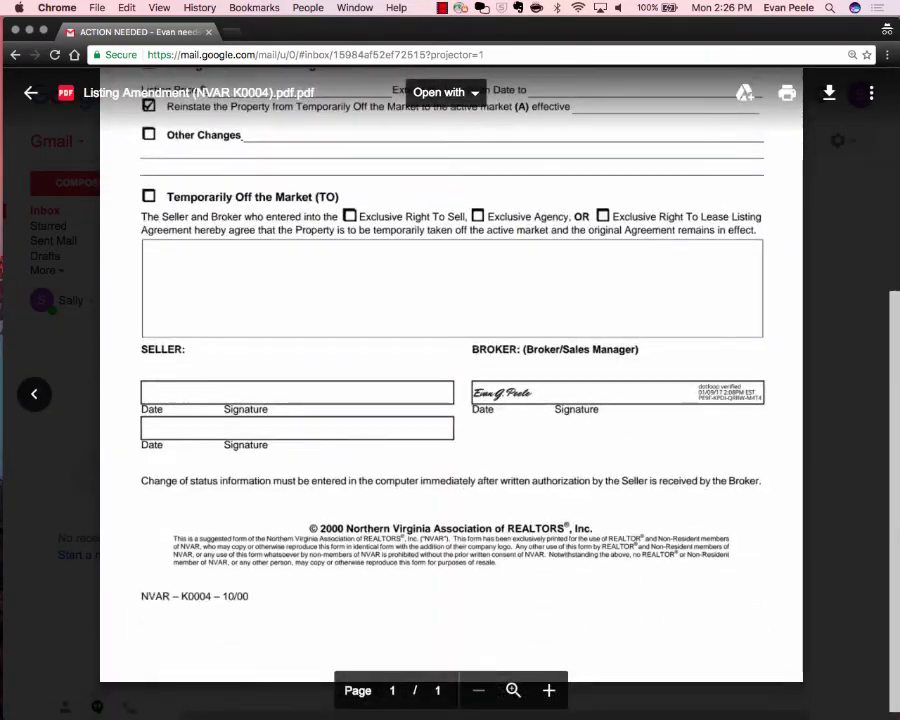
{"action": "scroll", "coordinate": [451, 394], "scroll_direction": "up", "scroll_amount": 3}
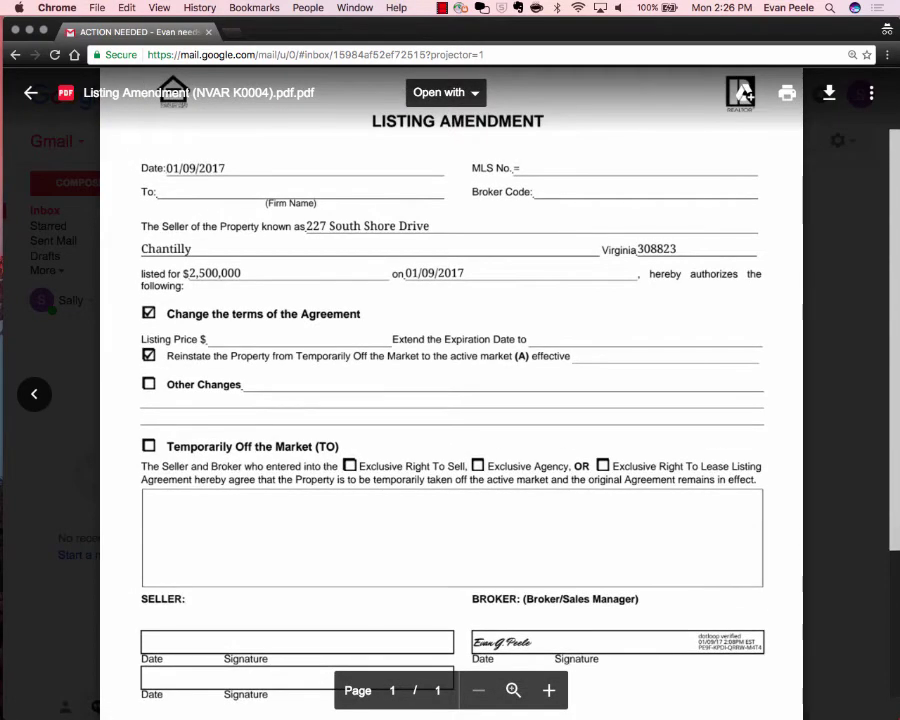
{"action": "scroll", "coordinate": [451, 394], "scroll_direction": "down", "scroll_amount": 3}
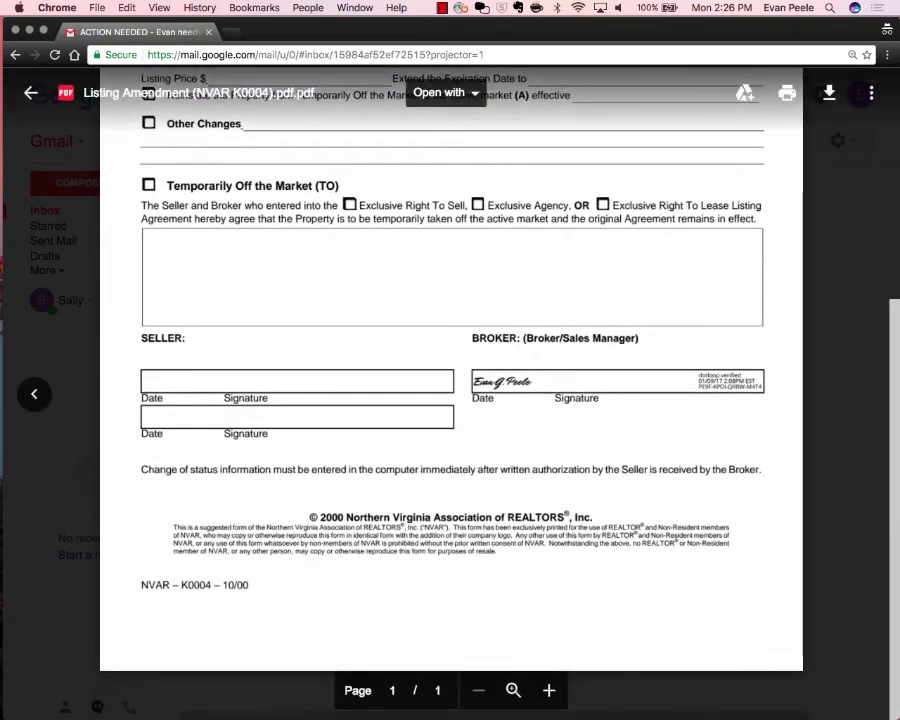
Go back to the Exclusive Right to Sell PDF, scan it, and close the preview.
{"action": "left_click", "coordinate": [33, 394]}
{"action": "scroll", "coordinate": [451, 394], "scroll_direction": "down", "scroll_amount": 2}
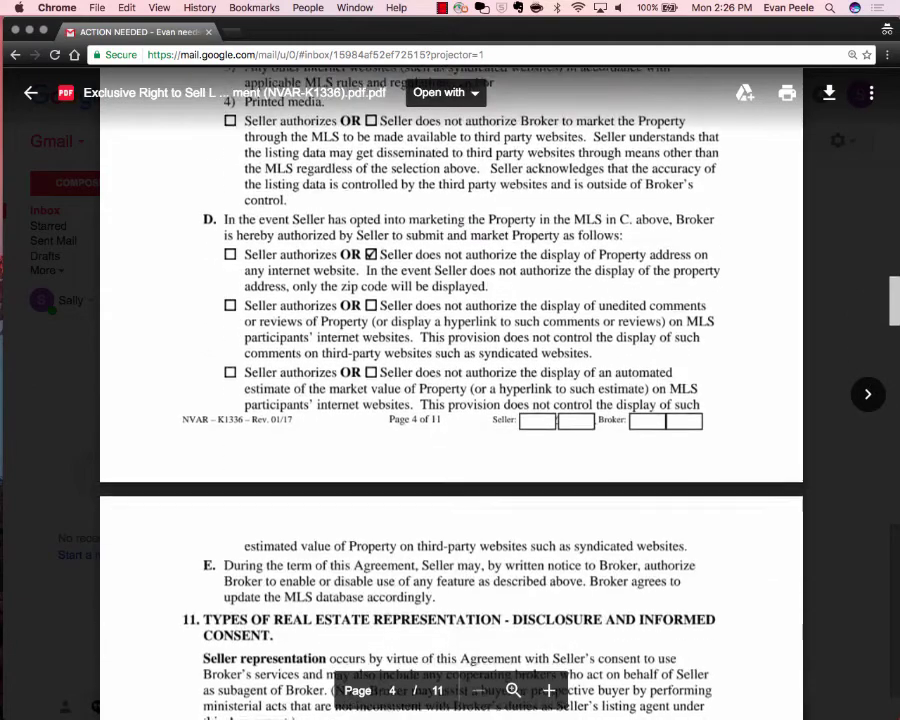
{"action": "scroll", "coordinate": [577, 387], "scroll_direction": "up", "scroll_amount": 3}
{"action": "scroll", "coordinate": [580, 380], "scroll_direction": "up", "scroll_amount": 1}
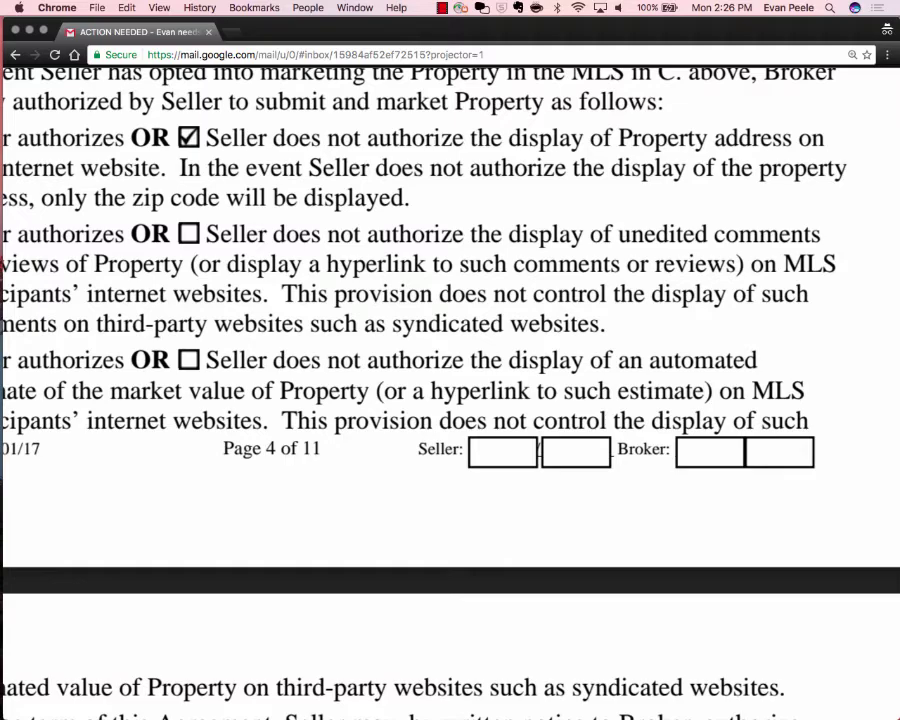
{"action": "scroll", "coordinate": [582, 392], "scroll_direction": "down", "scroll_amount": 5}
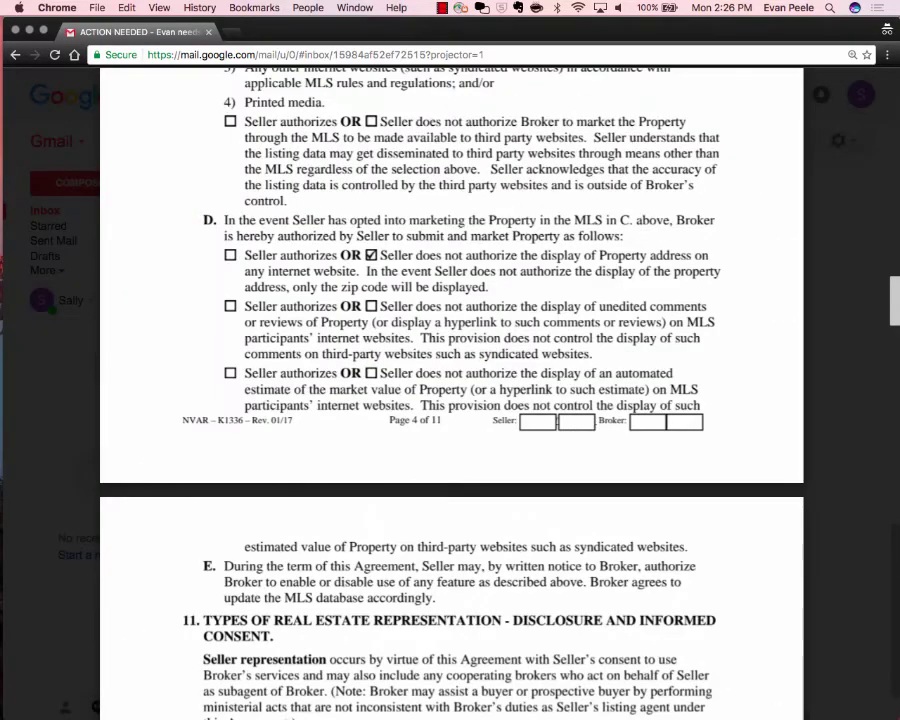
{"action": "key", "text": "Escape"}
{"action": "scroll", "coordinate": [474, 400], "scroll_direction": "up", "scroll_amount": 10}
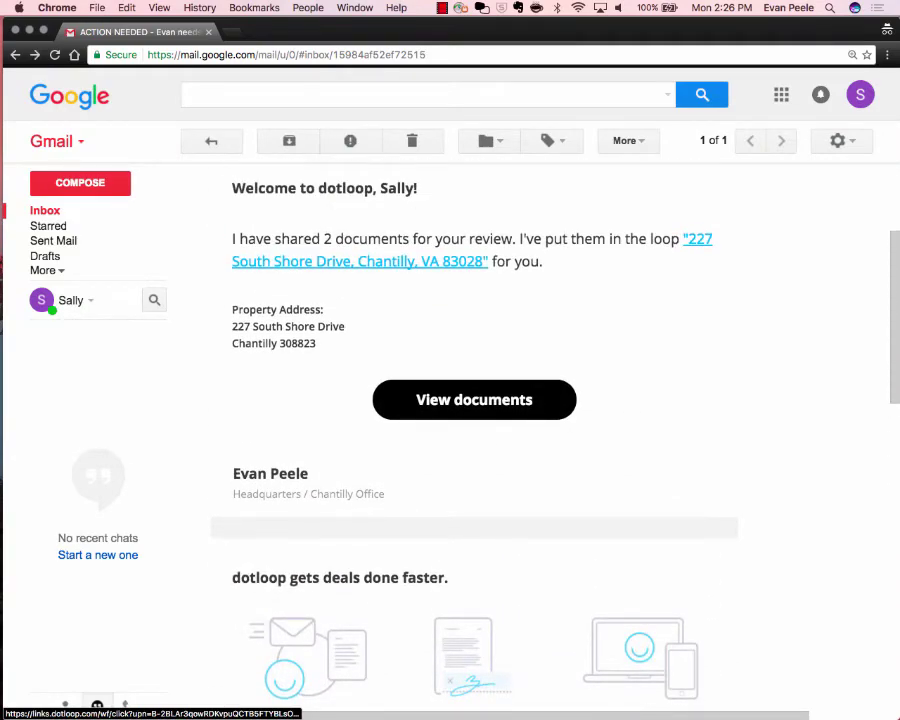
{"action": "scroll", "coordinate": [474, 400], "scroll_direction": "down", "scroll_amount": 10}
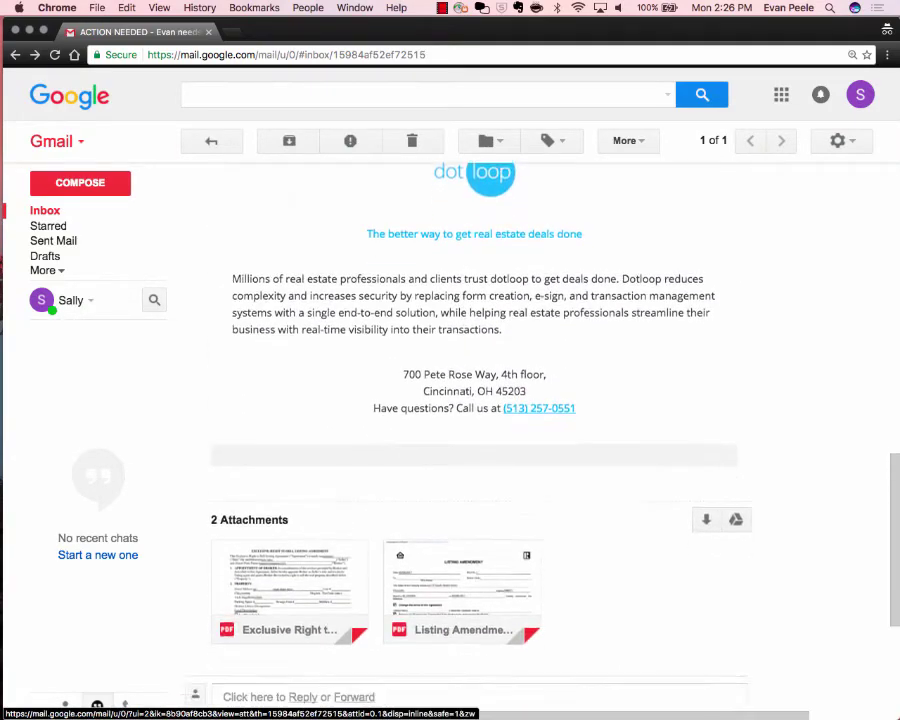
{"action": "left_click", "coordinate": [462, 440]}
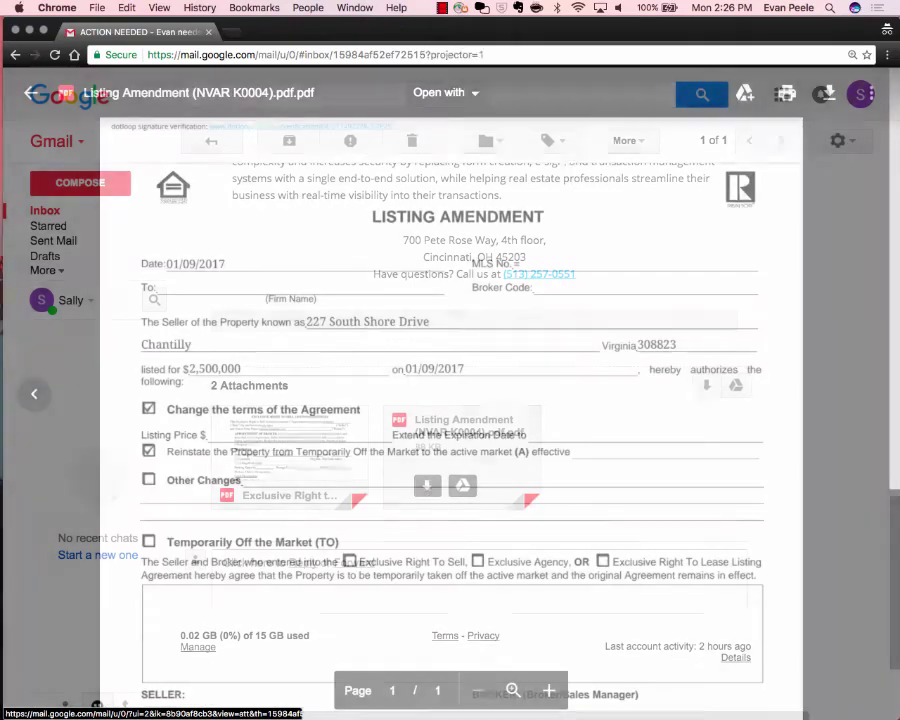
{"action": "scroll", "coordinate": [450, 400], "scroll_direction": "down", "scroll_amount": 6}
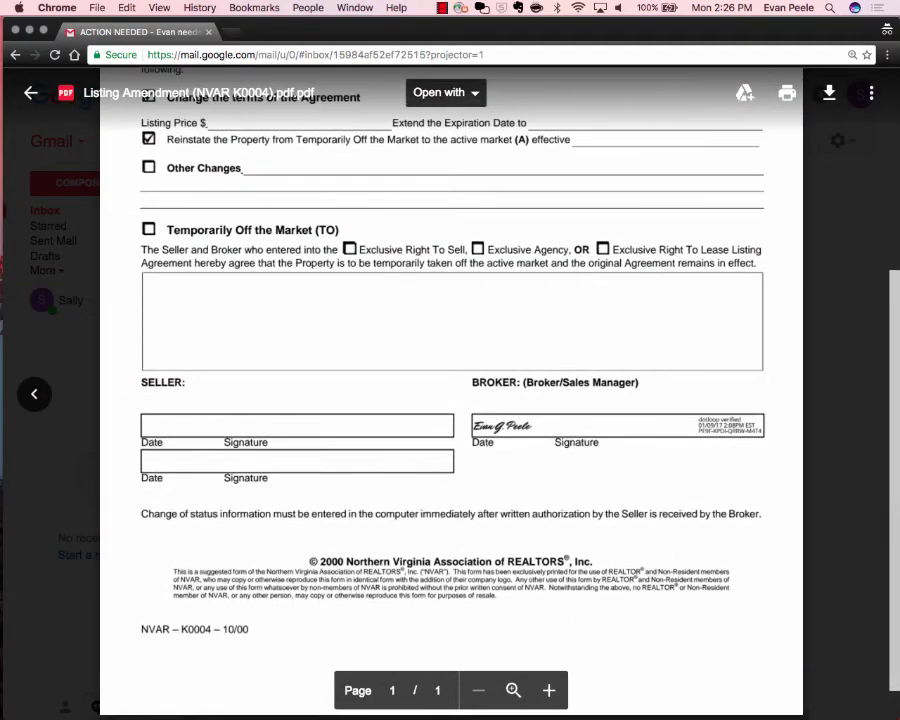
{"action": "key", "text": "Escape"}
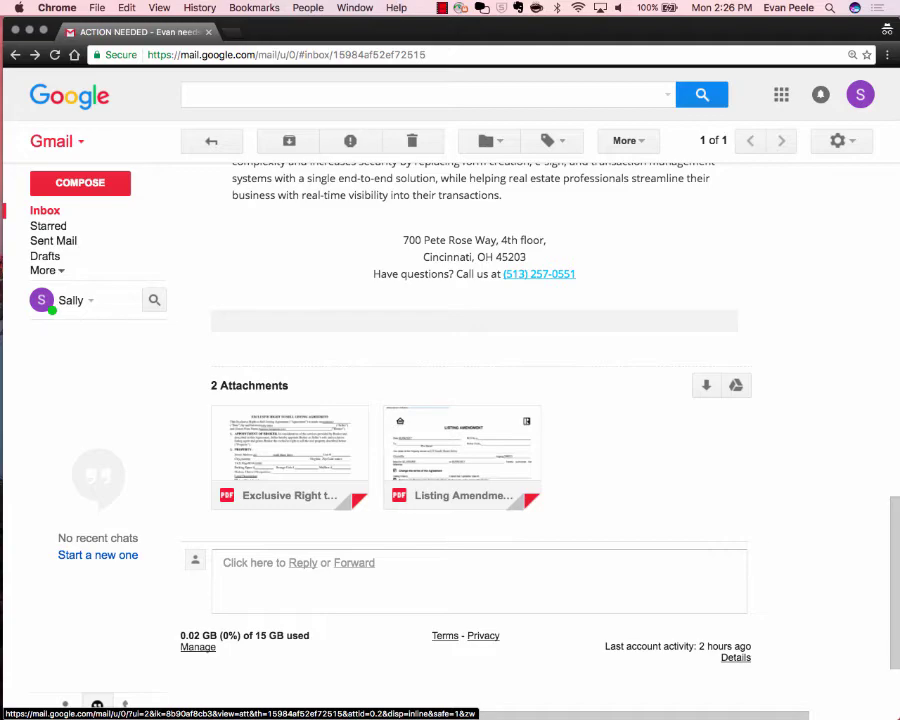
Preview the Listing Amendment attachment again, then close the preview.
{"action": "scroll", "coordinate": [474, 400], "scroll_direction": "up", "scroll_amount": 15}
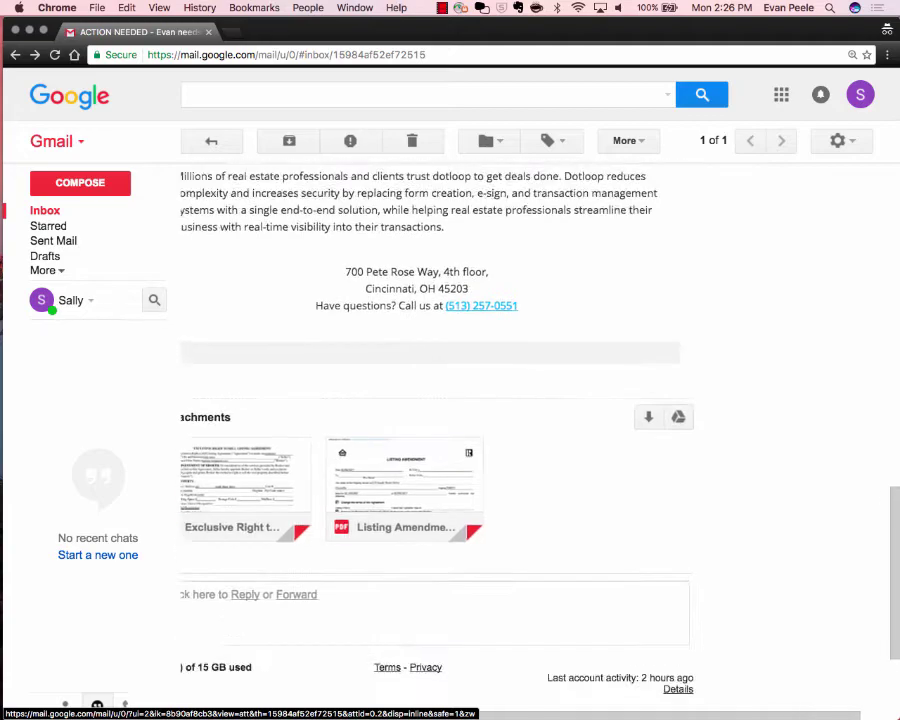
{"action": "scroll", "coordinate": [474, 400], "scroll_direction": "up", "scroll_amount": 6}
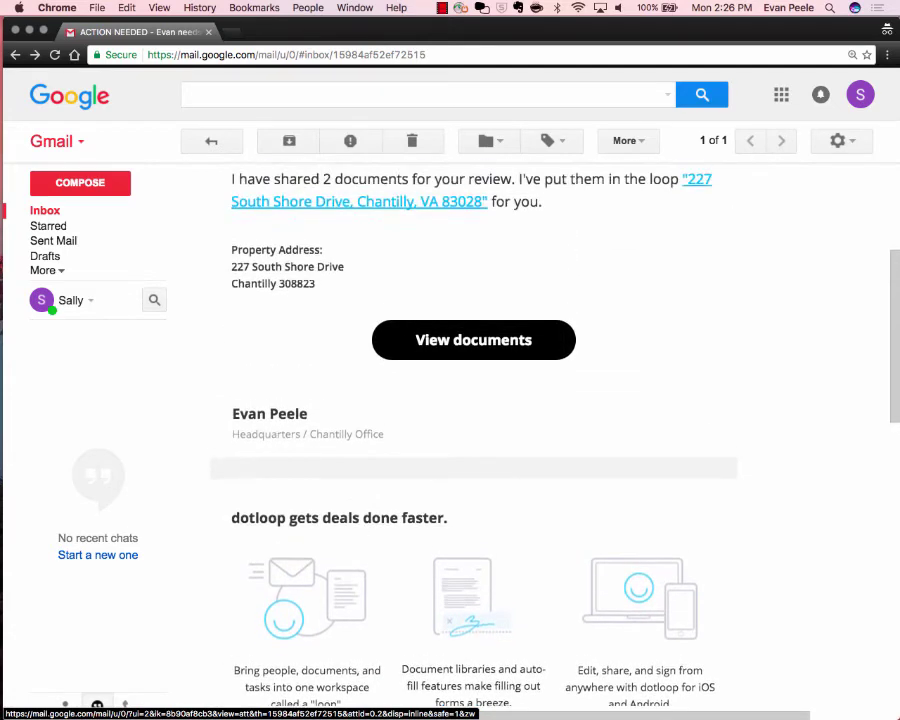
{"action": "scroll", "coordinate": [474, 400], "scroll_direction": "down", "scroll_amount": 2}
{"action": "scroll", "coordinate": [474, 400], "scroll_direction": "down", "scroll_amount": 2}
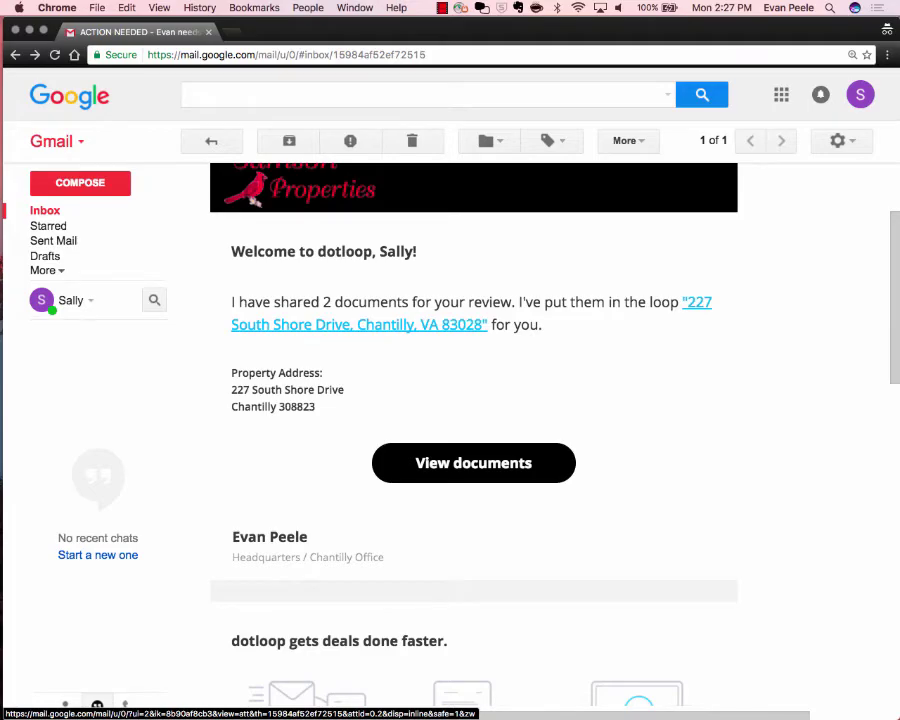
{"action": "scroll", "coordinate": [462, 480], "scroll_direction": "down", "scroll_amount": 10}
{"action": "left_click", "coordinate": [462, 500]}
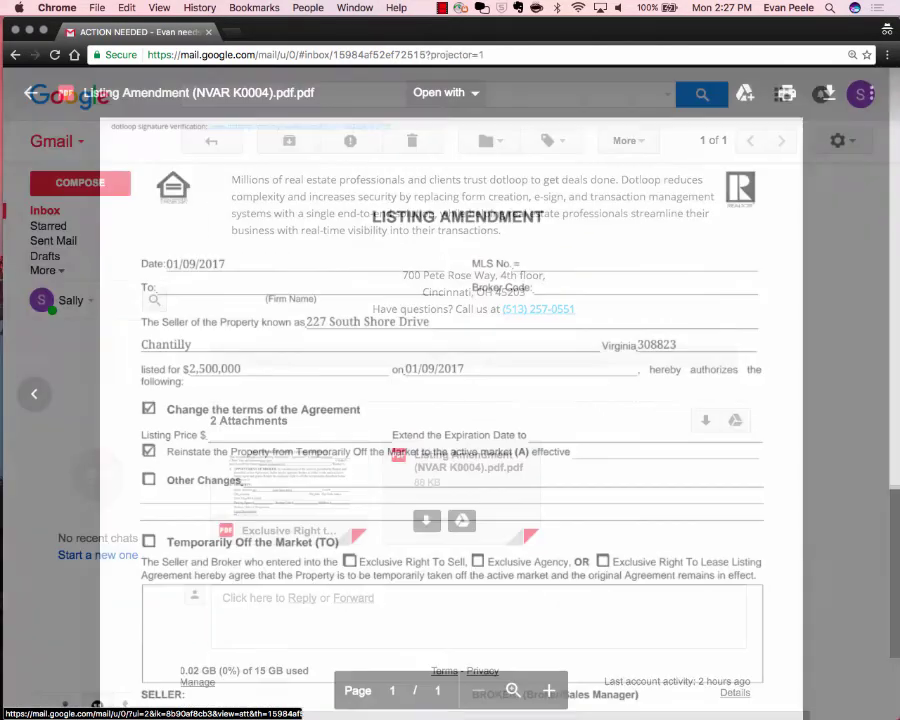
{"action": "key", "text": "Escape"}
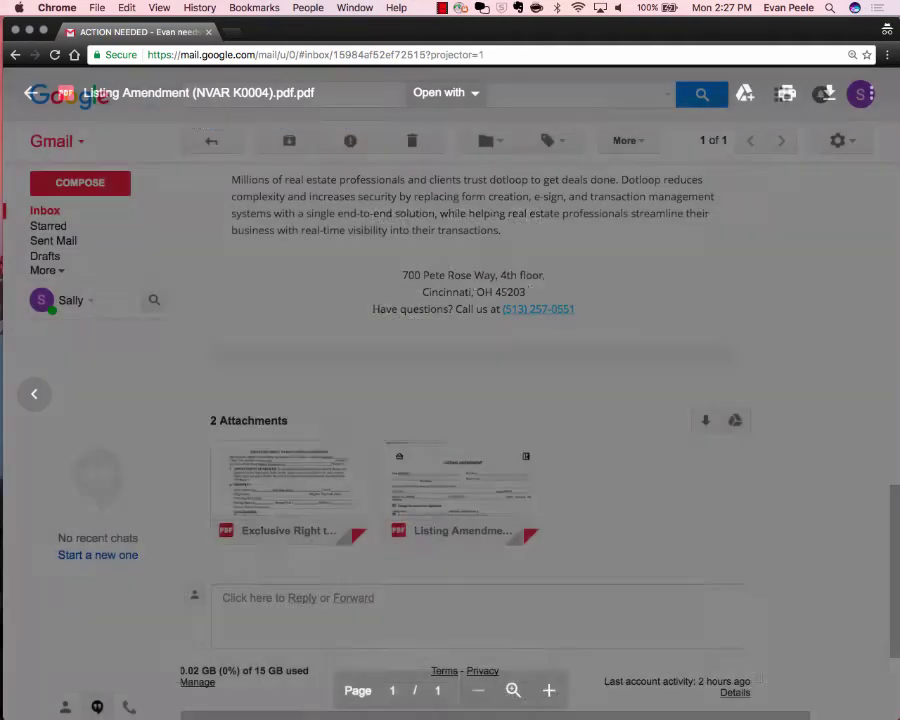
Open the shared documents in dotloop via the email's View documents button.
{"action": "scroll", "coordinate": [462, 480], "scroll_direction": "up", "scroll_amount": 10}
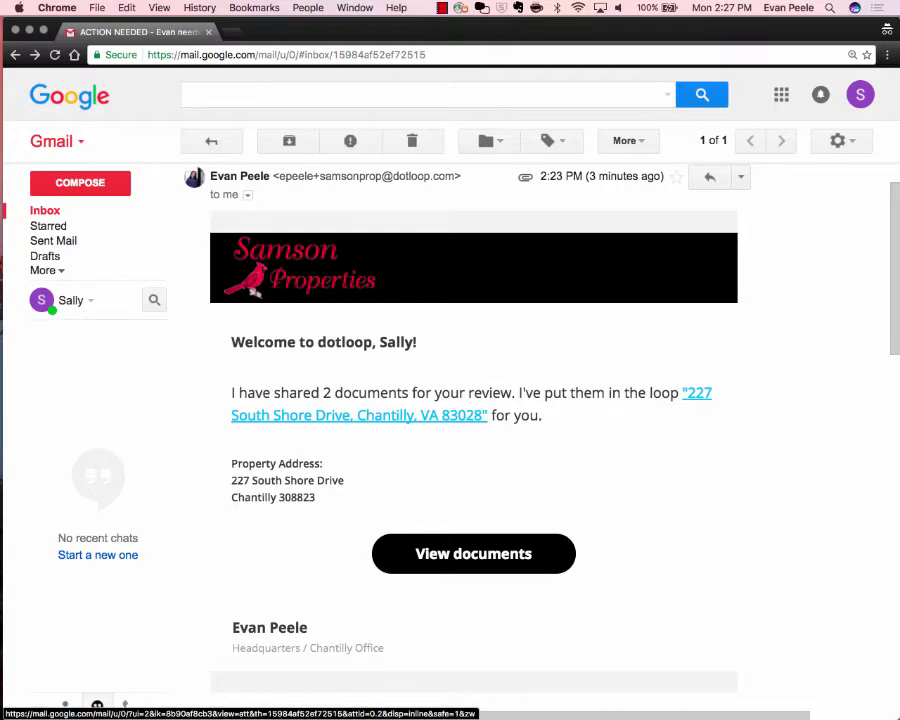
{"action": "scroll", "coordinate": [473, 420], "scroll_direction": "down", "scroll_amount": 2}
{"action": "left_click", "coordinate": [473, 485]}
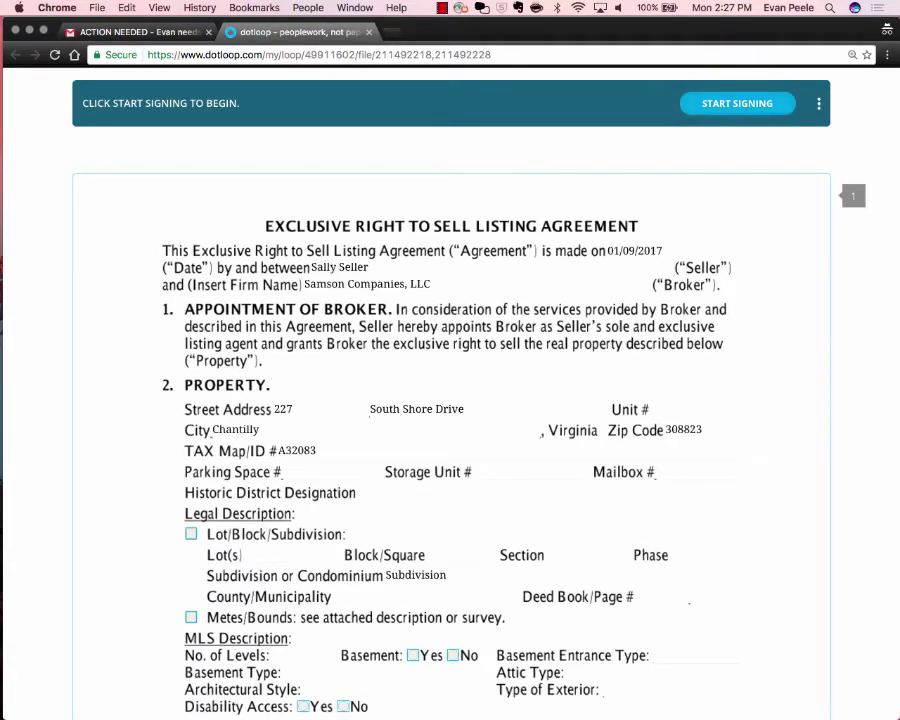
Scroll through the Exclusive Right to Sell Listing Agreement to check its prefilled property and notice details.
{"action": "scroll", "coordinate": [450, 400], "scroll_direction": "down", "scroll_amount": 10}
{"action": "scroll", "coordinate": [450, 400], "scroll_direction": "up", "scroll_amount": 10}
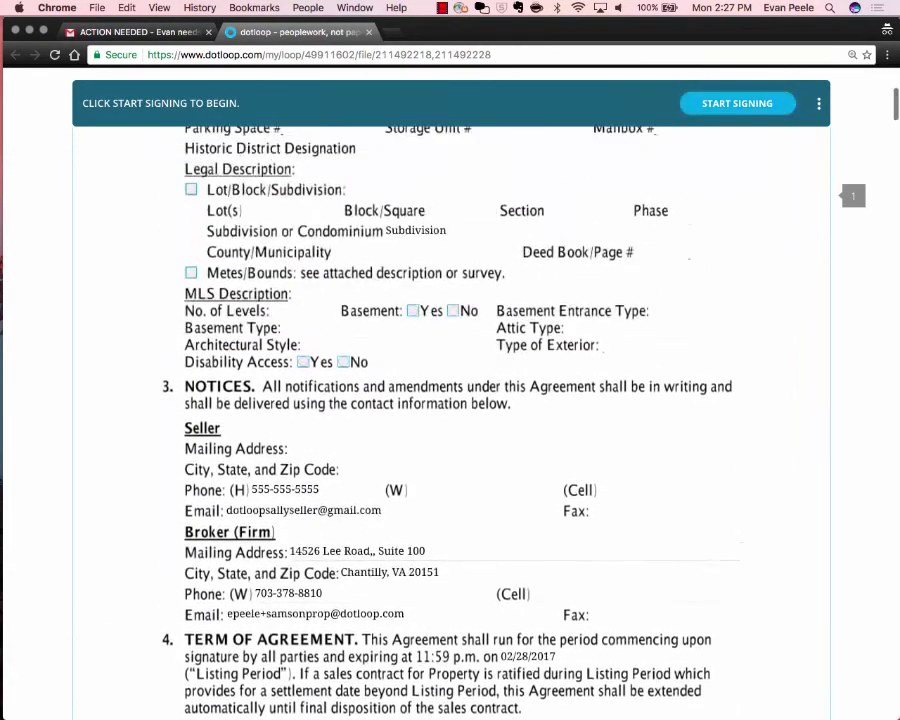
{"action": "scroll", "coordinate": [450, 400], "scroll_direction": "down", "scroll_amount": 4}
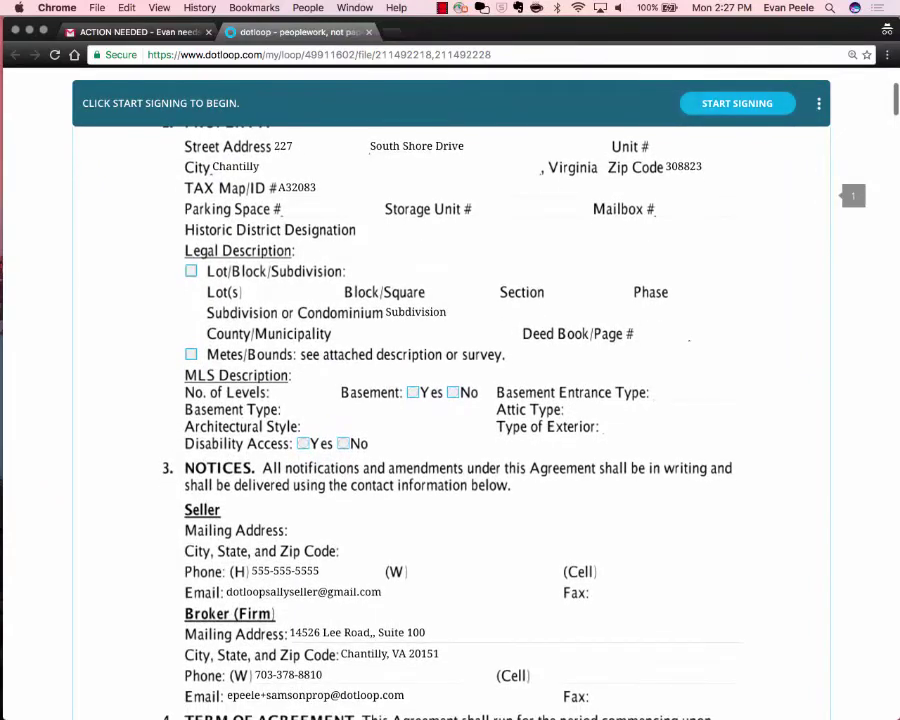
{"action": "scroll", "coordinate": [450, 400], "scroll_direction": "down", "scroll_amount": 2}
{"action": "scroll", "coordinate": [450, 400], "scroll_direction": "up", "scroll_amount": 2}
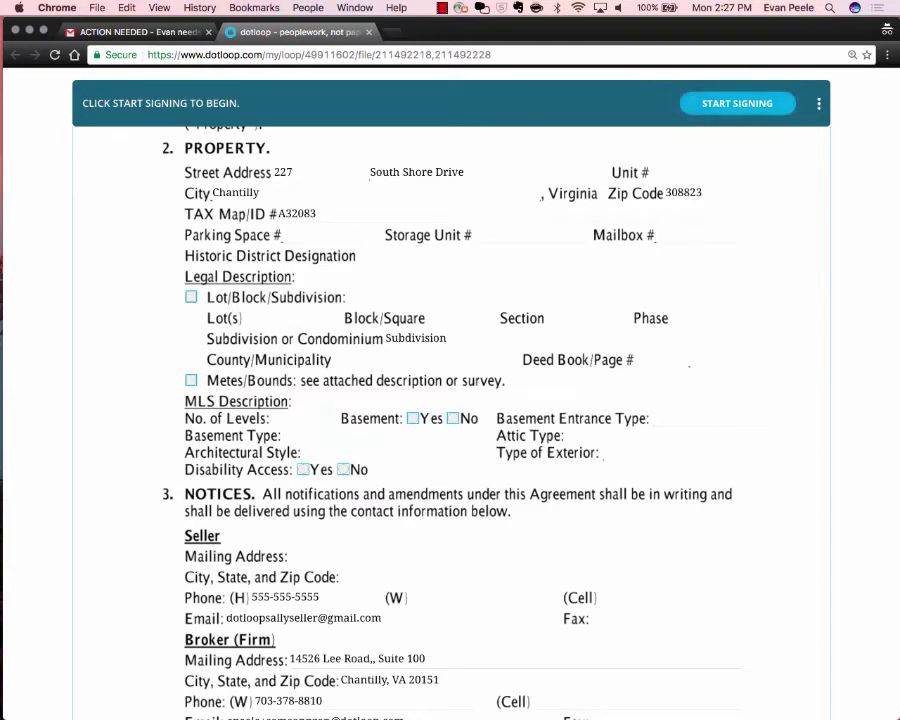
Start signing the Exclusive Right to Sell agreement and scroll through its fields.
{"action": "left_click", "coordinate": [738, 104]}
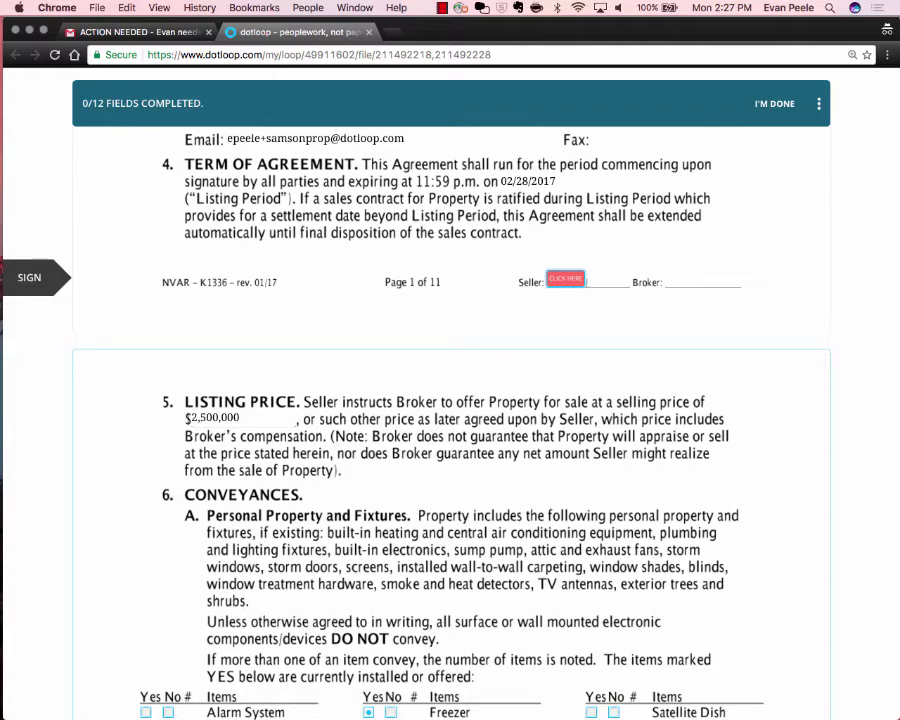
{"action": "scroll", "coordinate": [450, 420], "scroll_direction": "up", "scroll_amount": 10}
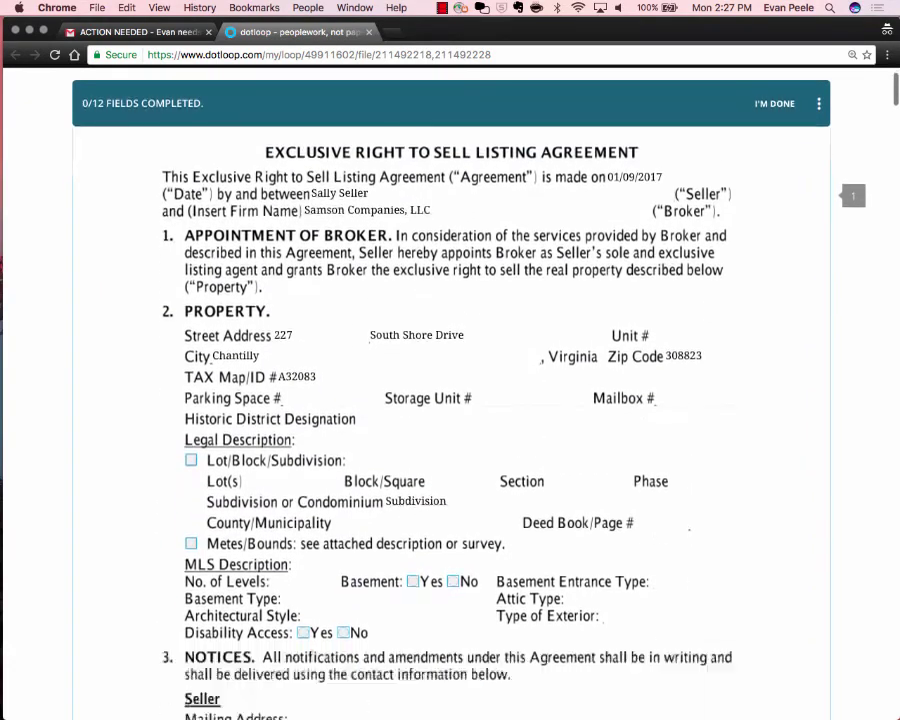
{"action": "scroll", "coordinate": [450, 400], "scroll_direction": "down", "scroll_amount": 9}
{"action": "scroll", "coordinate": [450, 400], "scroll_direction": "down", "scroll_amount": 6}
{"action": "scroll", "coordinate": [450, 400], "scroll_direction": "up", "scroll_amount": 4}
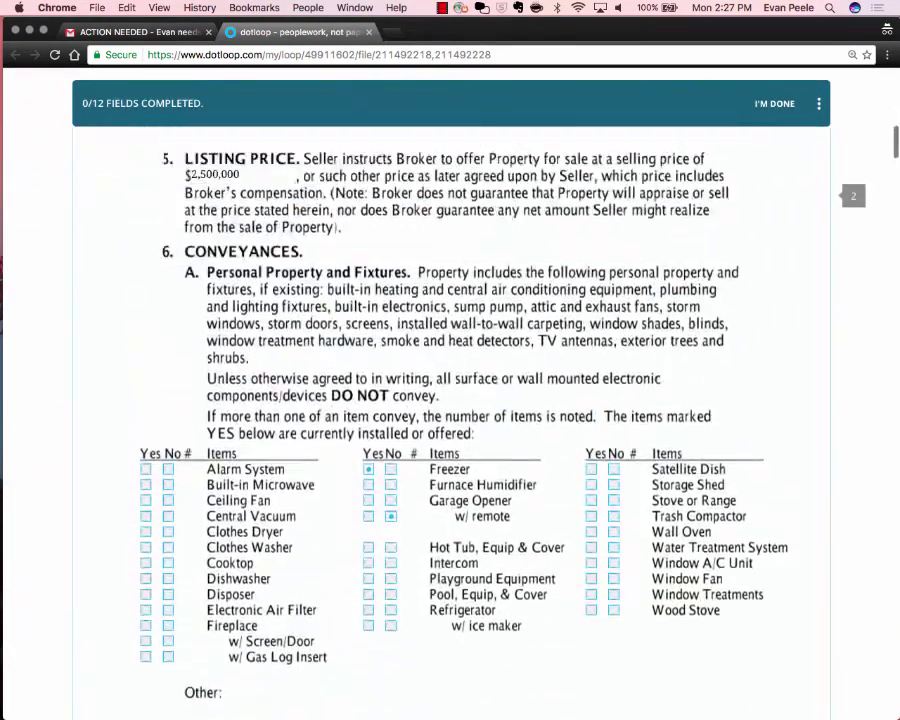
{"action": "scroll", "coordinate": [450, 400], "scroll_direction": "up", "scroll_amount": 10}
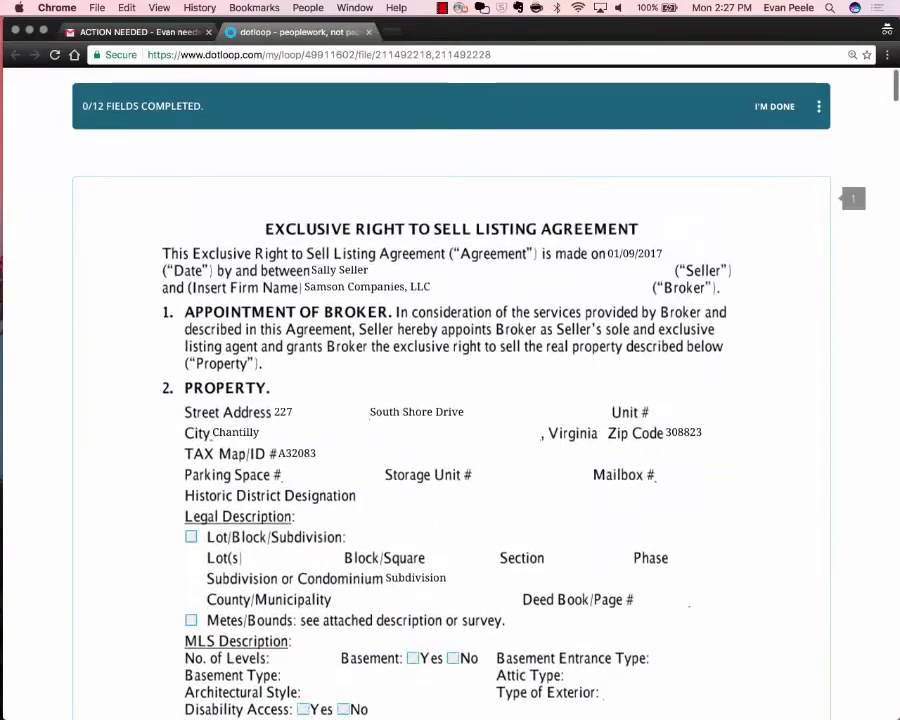
{"action": "scroll", "coordinate": [450, 400], "scroll_direction": "down", "scroll_amount": 7}
{"action": "scroll", "coordinate": [583, 420], "scroll_direction": "down", "scroll_amount": 4}
{"action": "scroll", "coordinate": [583, 420], "scroll_direction": "up", "scroll_amount": 5}
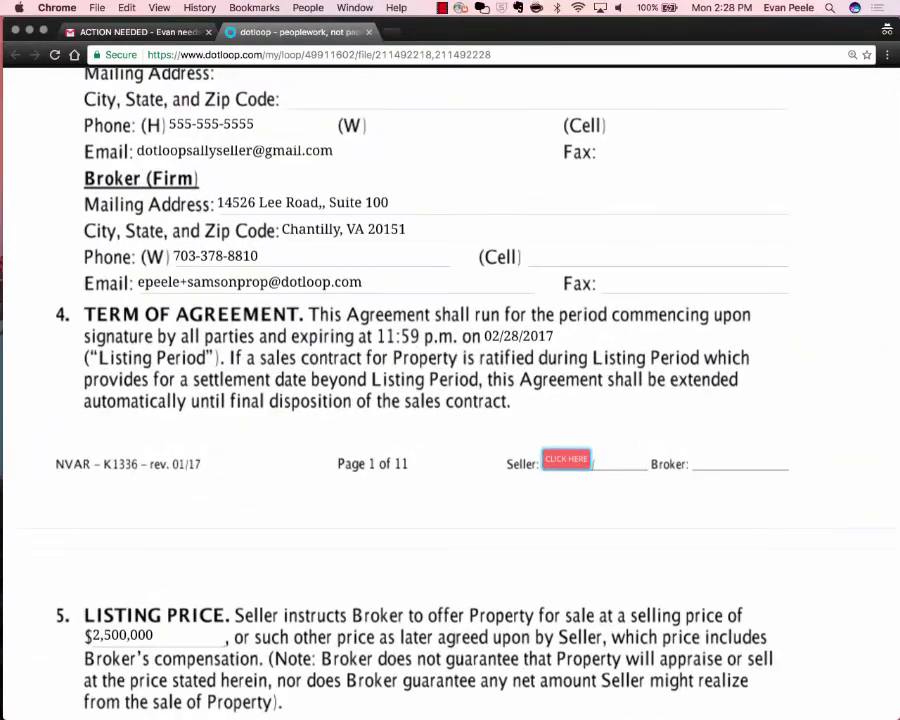
{"action": "scroll", "coordinate": [450, 390], "scroll_direction": "right", "scroll_amount": 5}
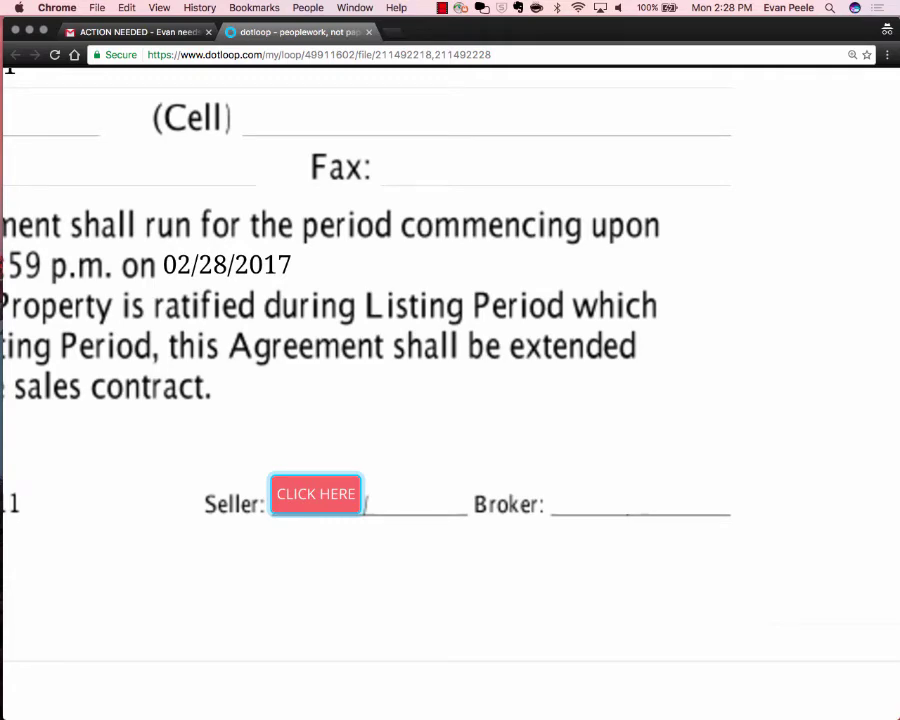
{"action": "scroll", "coordinate": [412, 316], "scroll_direction": "down", "scroll_amount": 5}
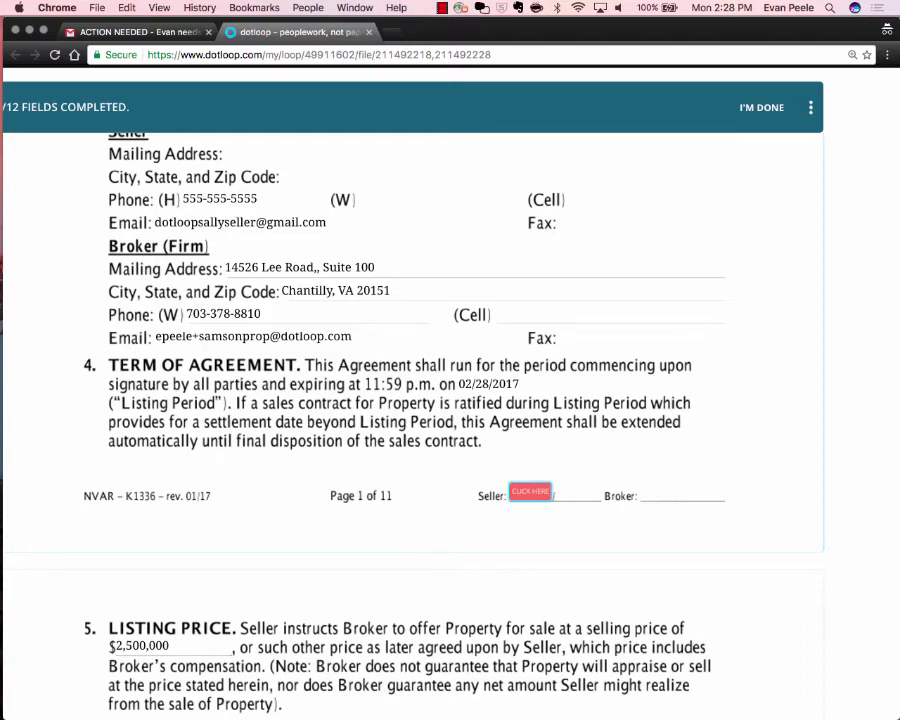
{"action": "scroll", "coordinate": [450, 380], "scroll_direction": "down", "scroll_amount": 2}
{"action": "scroll", "coordinate": [450, 380], "scroll_direction": "up", "scroll_amount": 2}
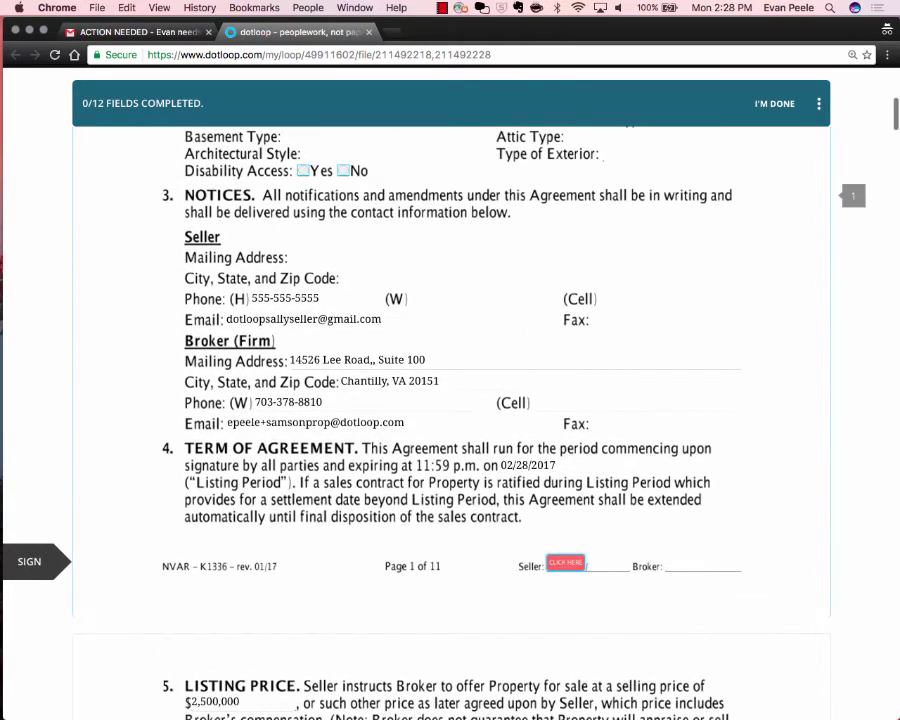
Switch to Gmail and back, then to the agent's window showing the loop's Documents list.
{"action": "left_click", "coordinate": [118, 32]}
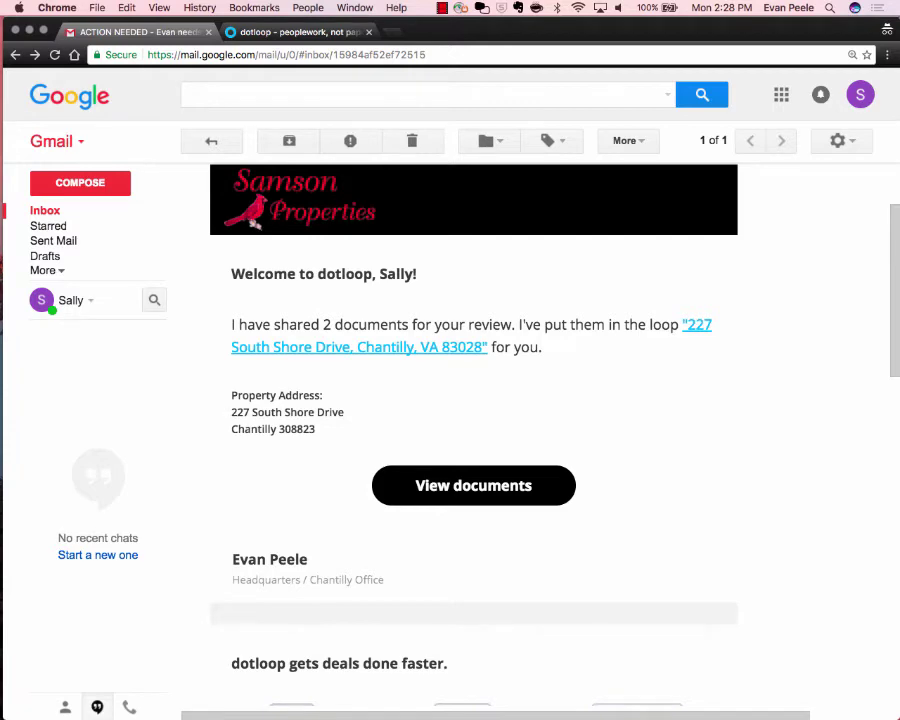
{"action": "left_click", "coordinate": [264, 32]}
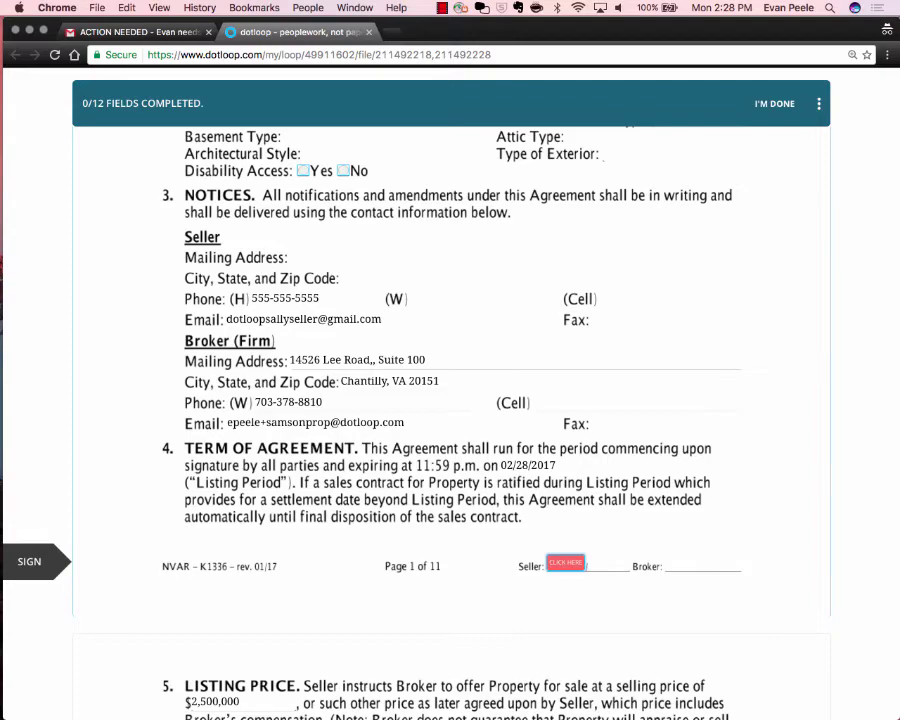
{"action": "scroll", "coordinate": [450, 400], "scroll_direction": "up", "scroll_amount": 3}
{"action": "key", "text": "ctrl+Left"}
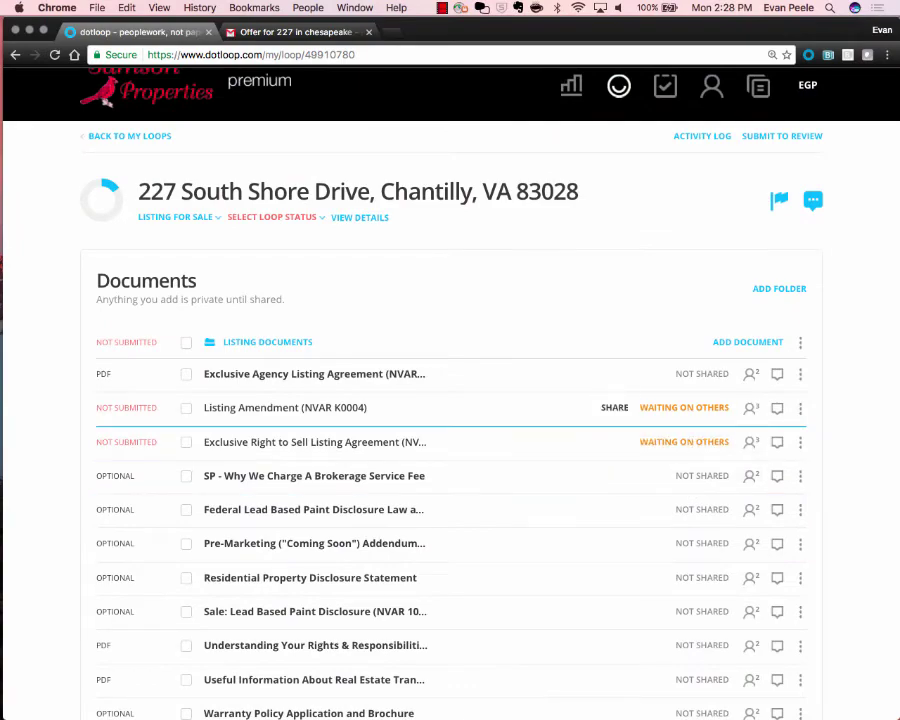
Check the seller's CAN SIGN access on the Listing Amendment without resharing, then return to the seller's window.
{"action": "left_click", "coordinate": [614, 407]}
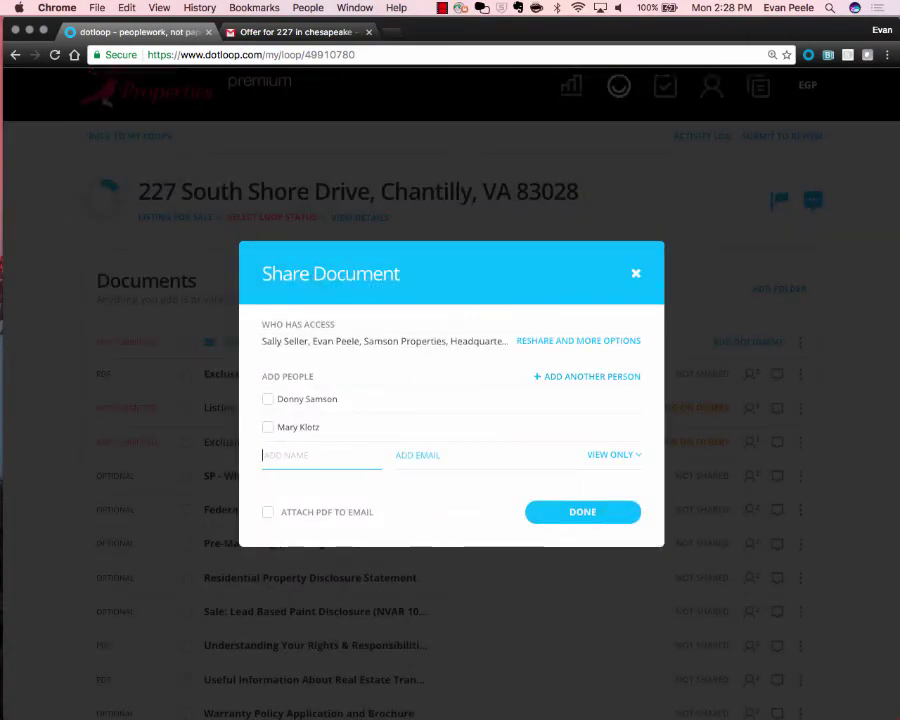
{"action": "left_click", "coordinate": [578, 340]}
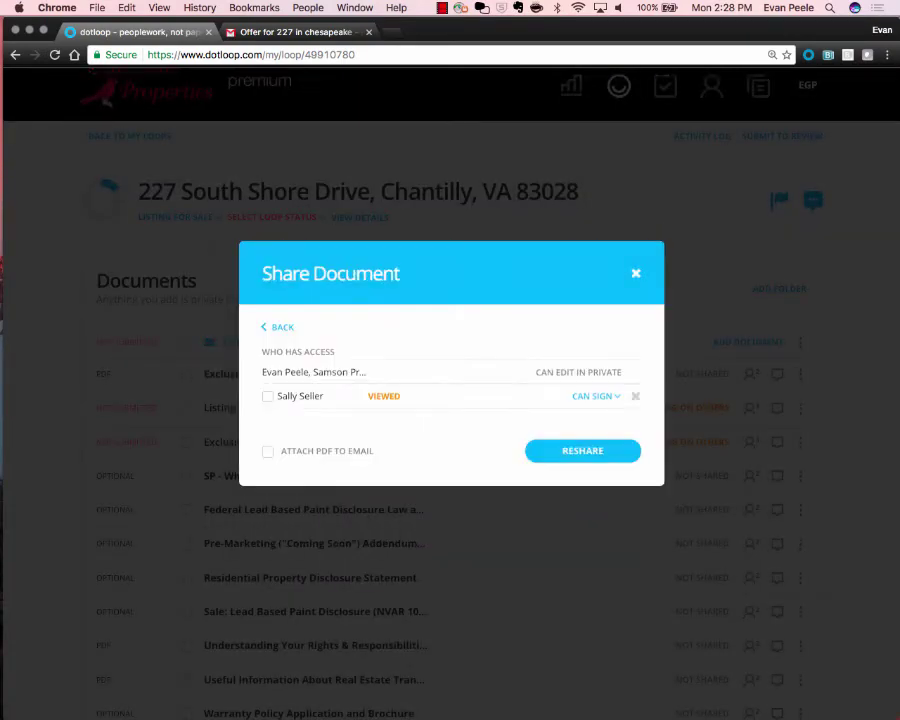
{"action": "left_click", "coordinate": [596, 396]}
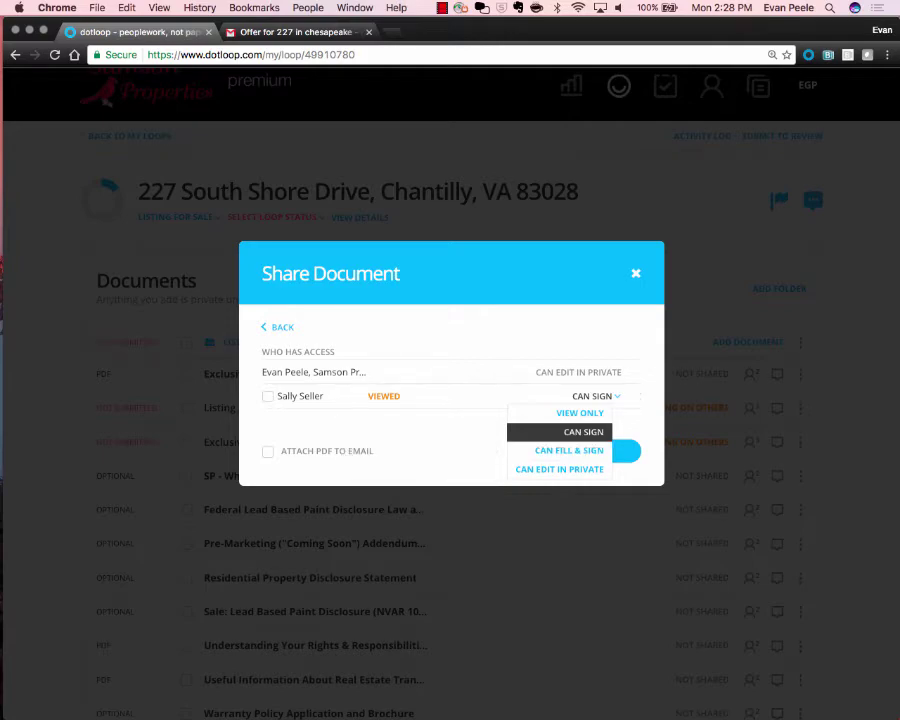
{"action": "left_click", "coordinate": [548, 129]}
{"action": "key", "text": "ctrl+Right"}
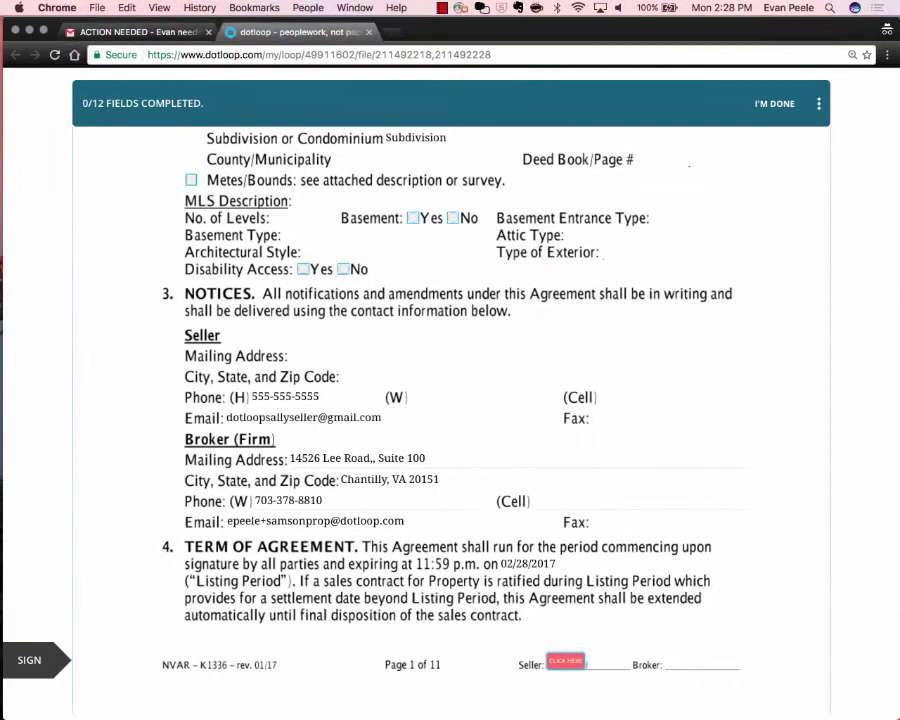
{"action": "scroll", "coordinate": [450, 400], "scroll_direction": "up", "scroll_amount": 2}
{"action": "scroll", "coordinate": [450, 400], "scroll_direction": "down", "scroll_amount": 3}
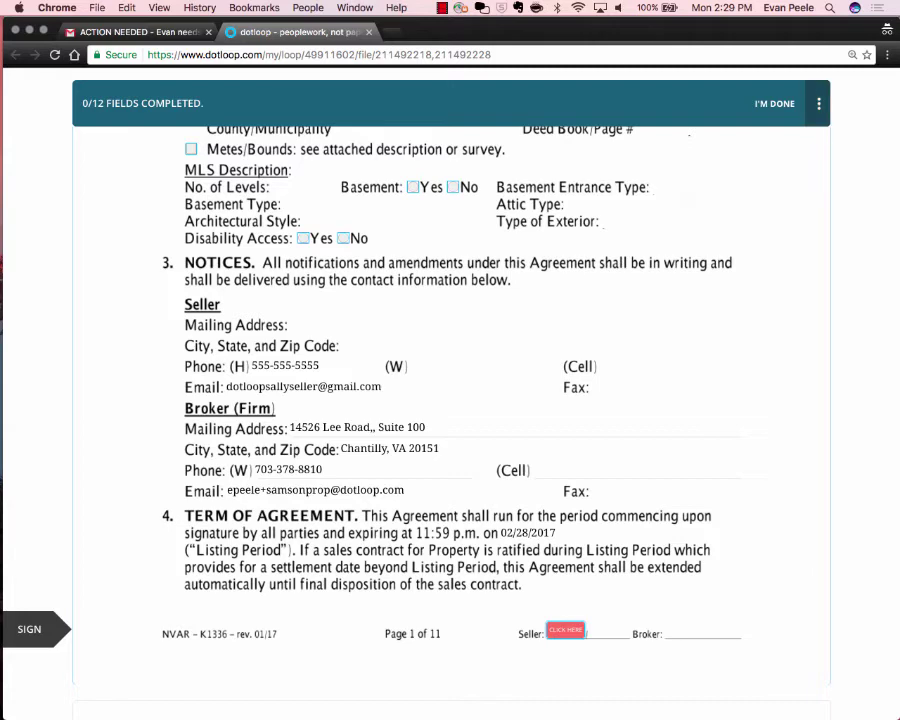
{"action": "left_click", "coordinate": [819, 103]}
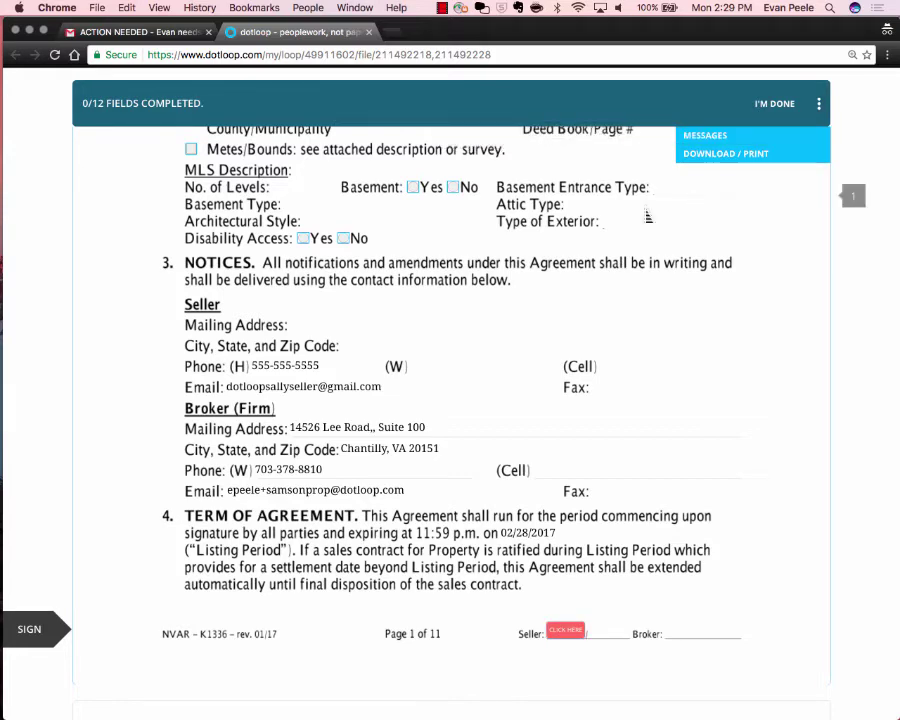
{"action": "left_click", "coordinate": [648, 217]}
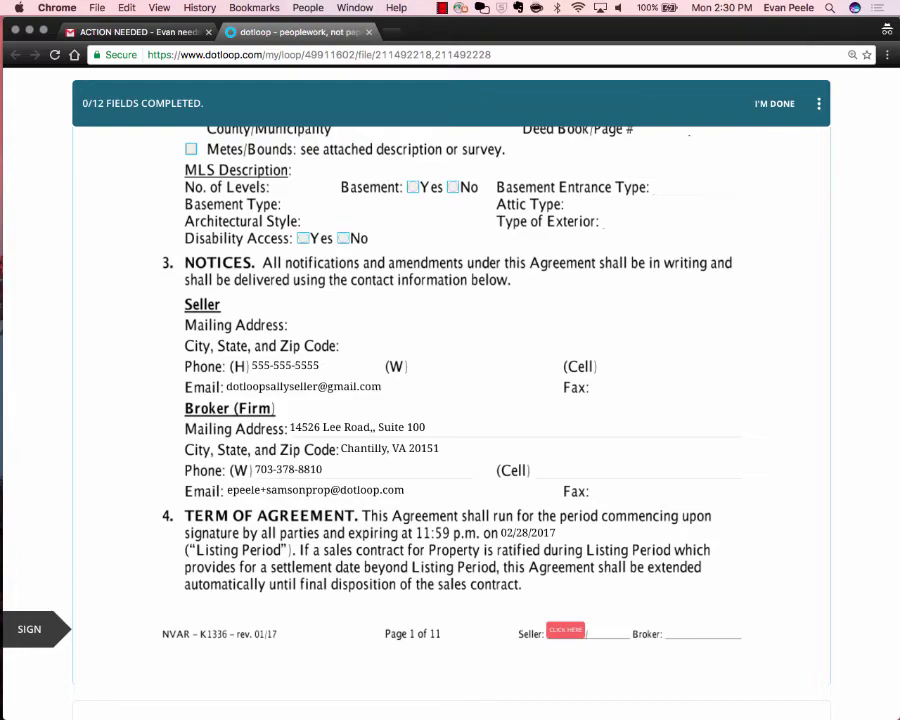
{"action": "scroll", "coordinate": [450, 400], "scroll_direction": "up", "scroll_amount": 5}
{"action": "scroll", "coordinate": [450, 400], "scroll_direction": "down", "scroll_amount": 6}
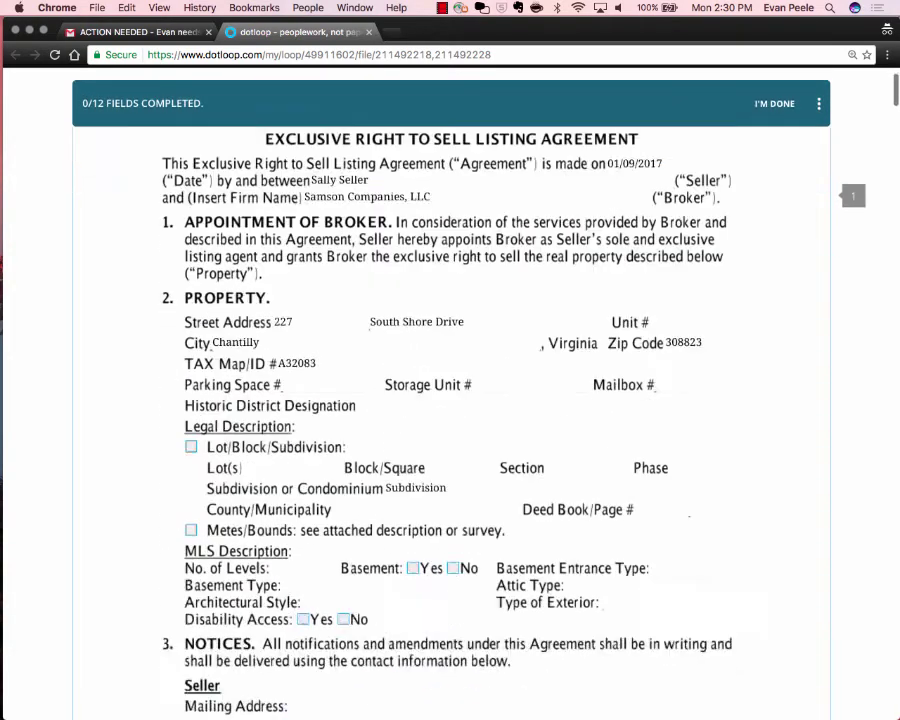
{"action": "scroll", "coordinate": [450, 400], "scroll_direction": "down", "scroll_amount": 1}
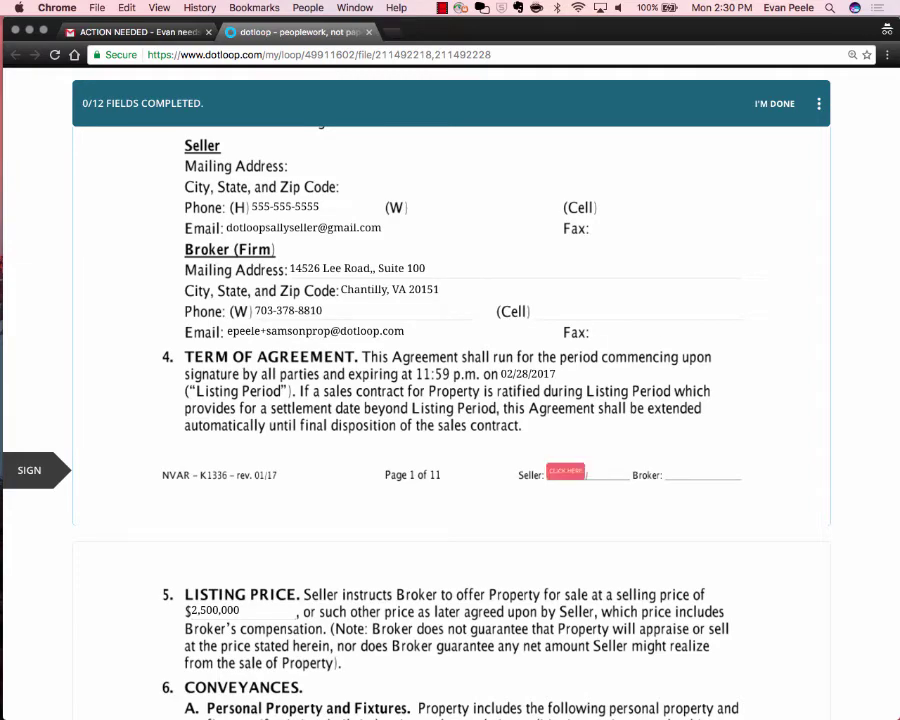
{"action": "scroll", "coordinate": [450, 400], "scroll_direction": "down", "scroll_amount": 4}
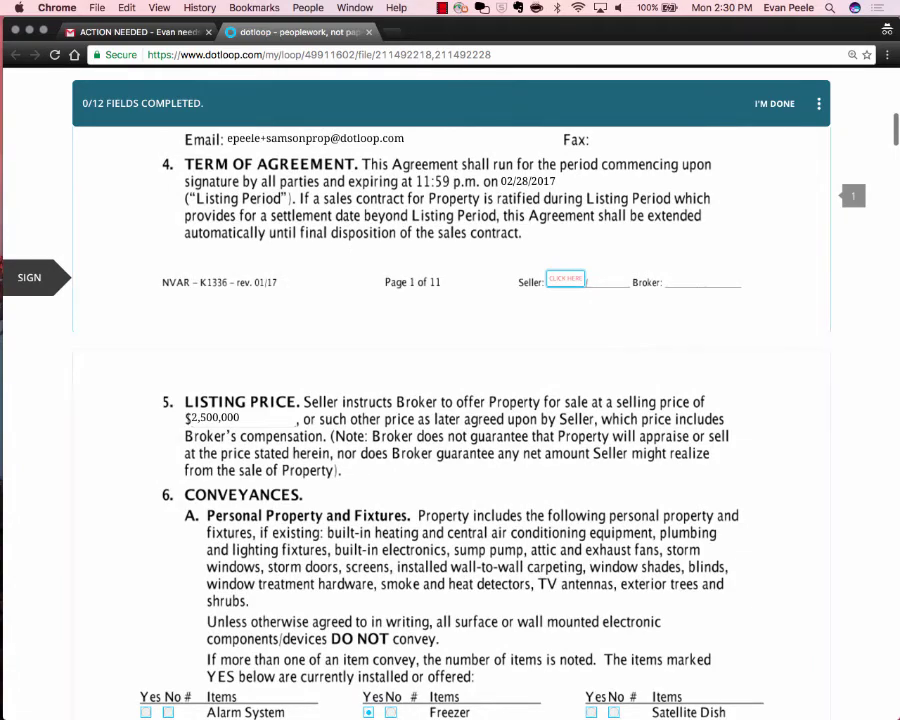
Start signing page 1, add 'R' to the name and initials, and append ', POA over some trust'.
{"action": "left_click", "coordinate": [566, 279]}
{"action": "scroll", "coordinate": [321, 298], "scroll_direction": "up", "scroll_amount": 5}
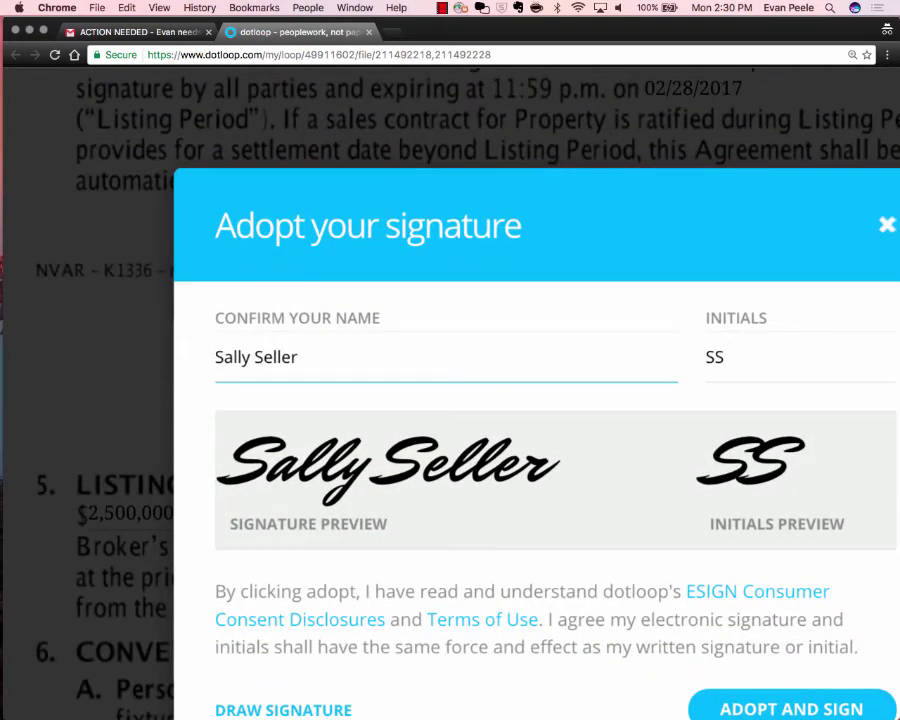
{"action": "left_click", "coordinate": [255, 357]}
{"action": "type", "text": "R"}
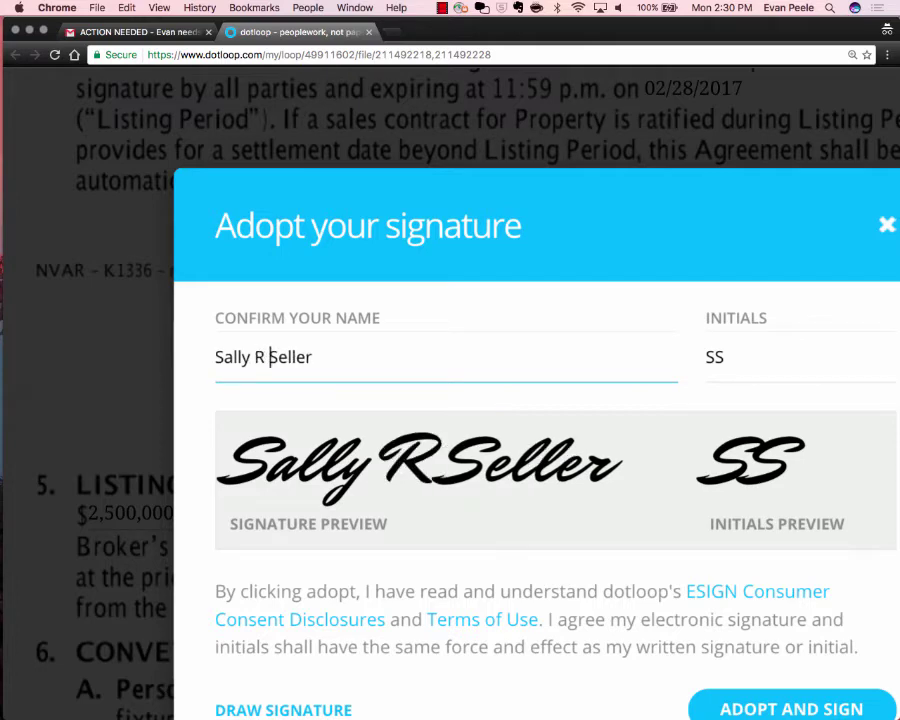
{"action": "left_click", "coordinate": [314, 357]}
{"action": "left_click", "coordinate": [715, 357]}
{"action": "type", "text": "R"}
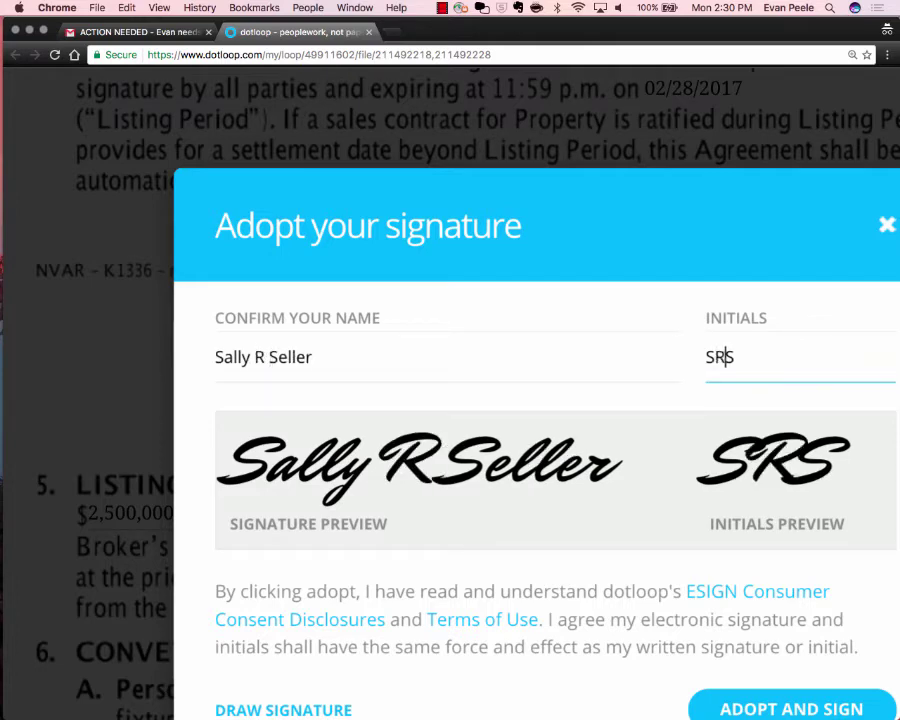
{"action": "left_click", "coordinate": [314, 357]}
{"action": "type", "text": ", POA"}
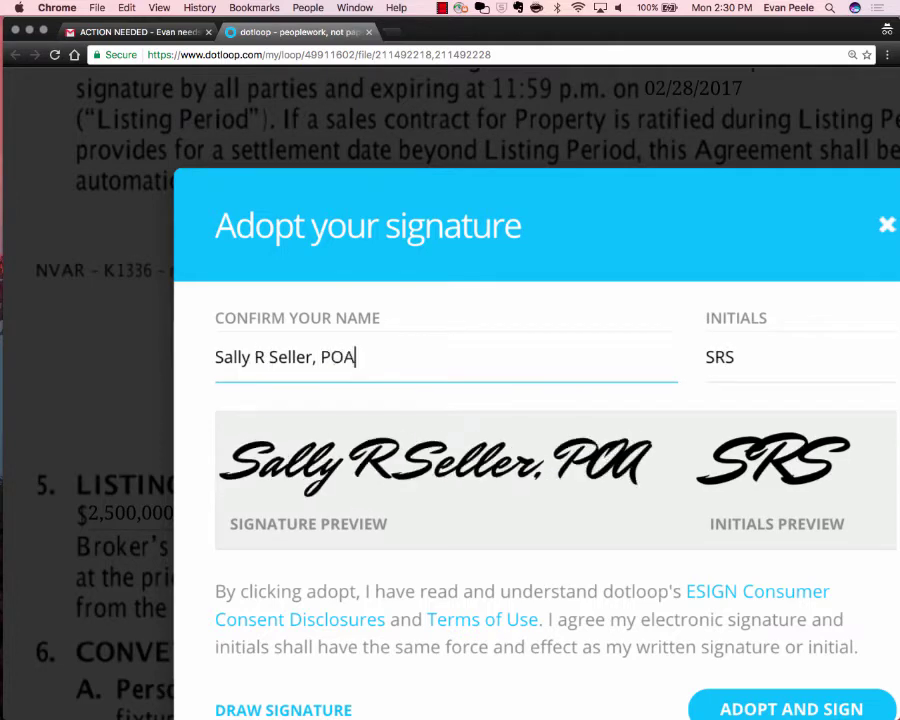
{"action": "type", "text": " over some trust"}
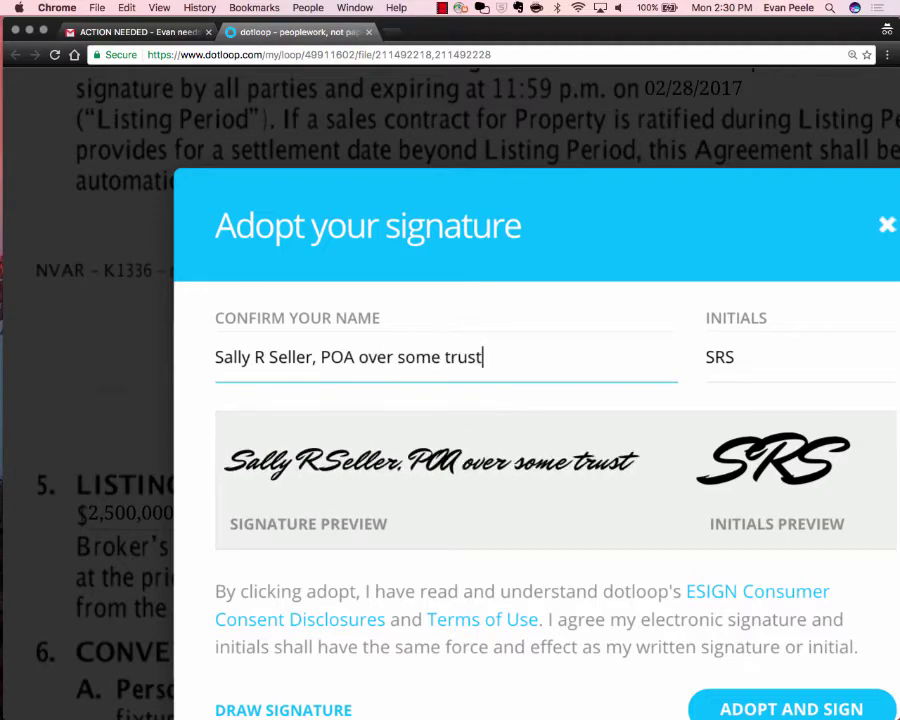
Replace the POA wording after the name with 'Big Corp Inc.' and select it.
{"action": "key", "text": "alt+shift+Left"}
{"action": "key", "text": "alt+shift+Left"}
{"action": "key", "text": "alt+shift+Left"}
{"action": "key", "text": "alt+shift+Left"}
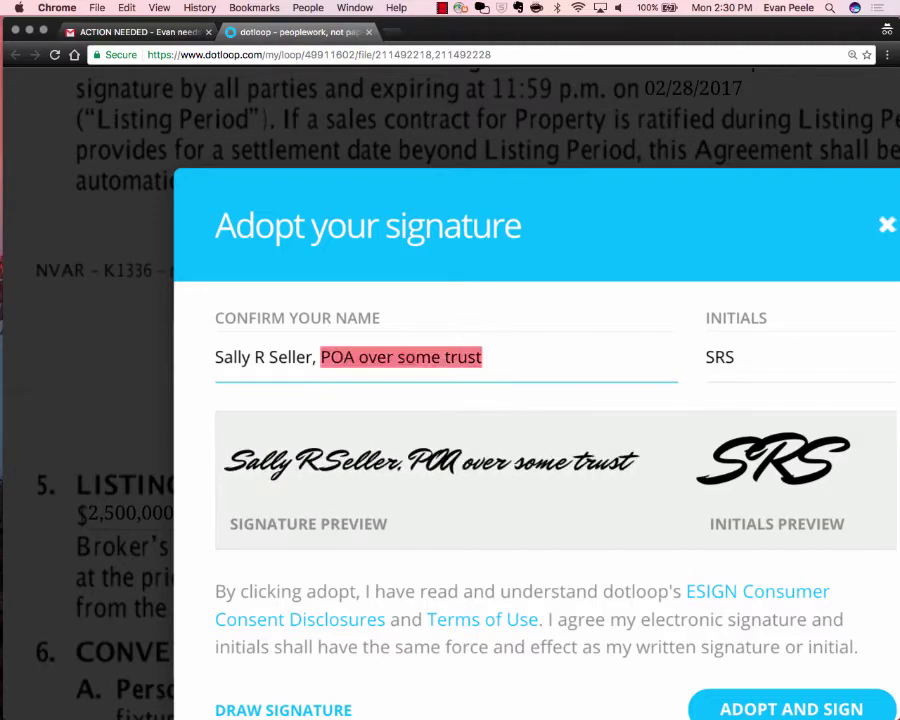
{"action": "type", "text": "Big Corp Inc."}
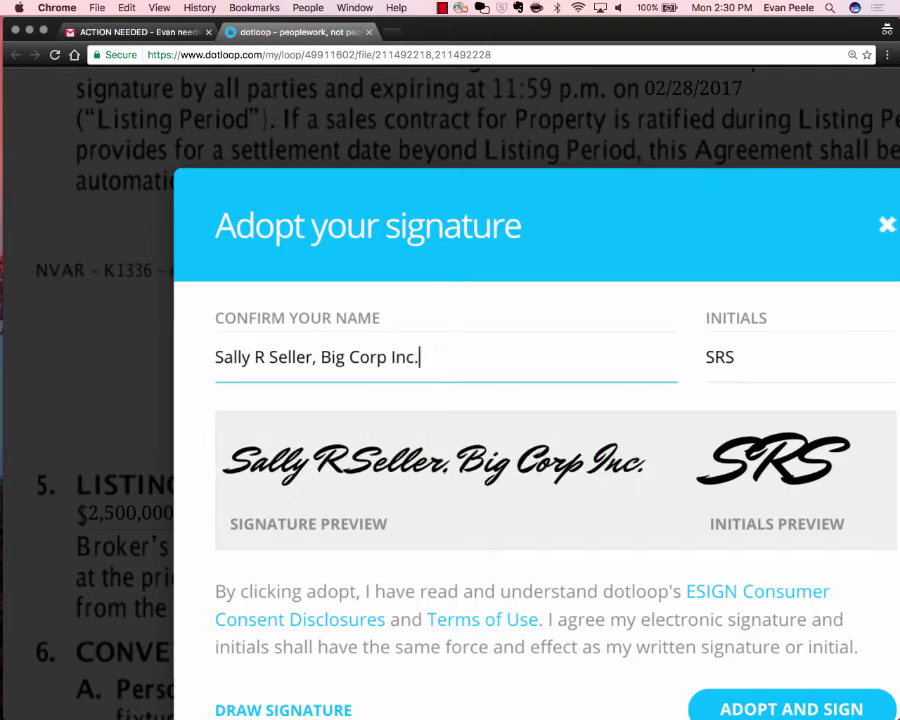
{"action": "type", "text": "f"}
{"action": "left_click_drag", "start_coordinate": [425, 357], "coordinate": [313, 357]}
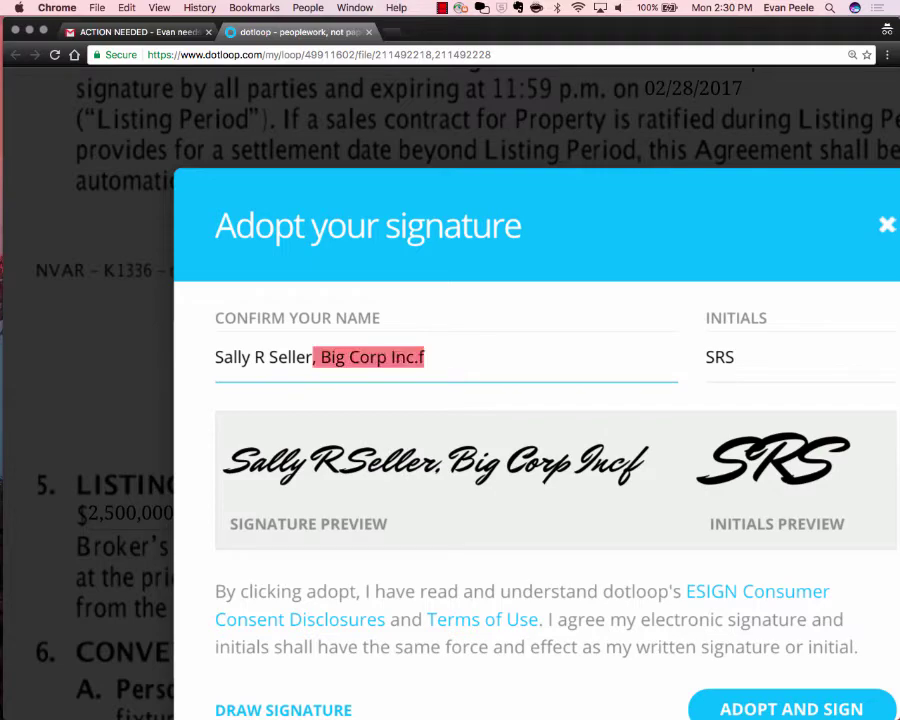
Replace it with repeated '-Smith' surnames, paste extra copies, then move past the initials.
{"action": "type", "text": "-Smith-Smith-"}
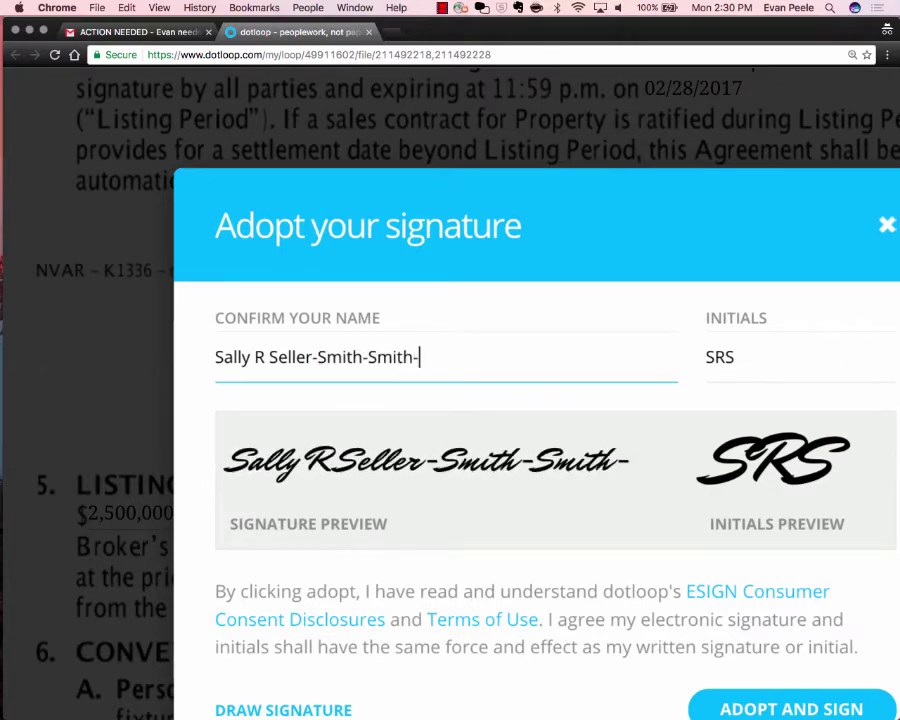
{"action": "type", "text": "Smith-Smith"}
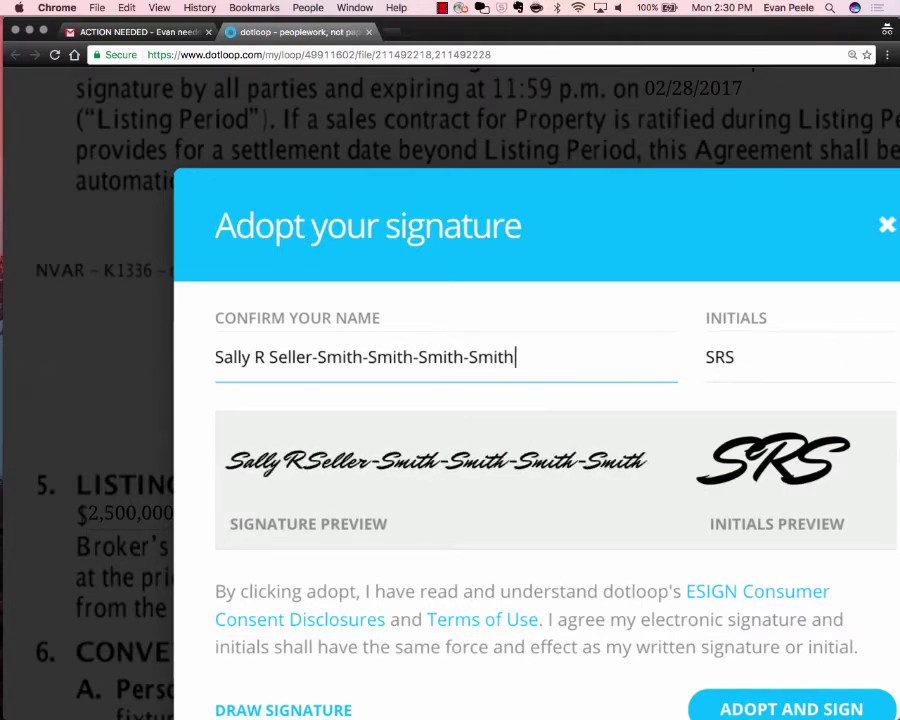
{"action": "type", "text": "-Smith-SM"}
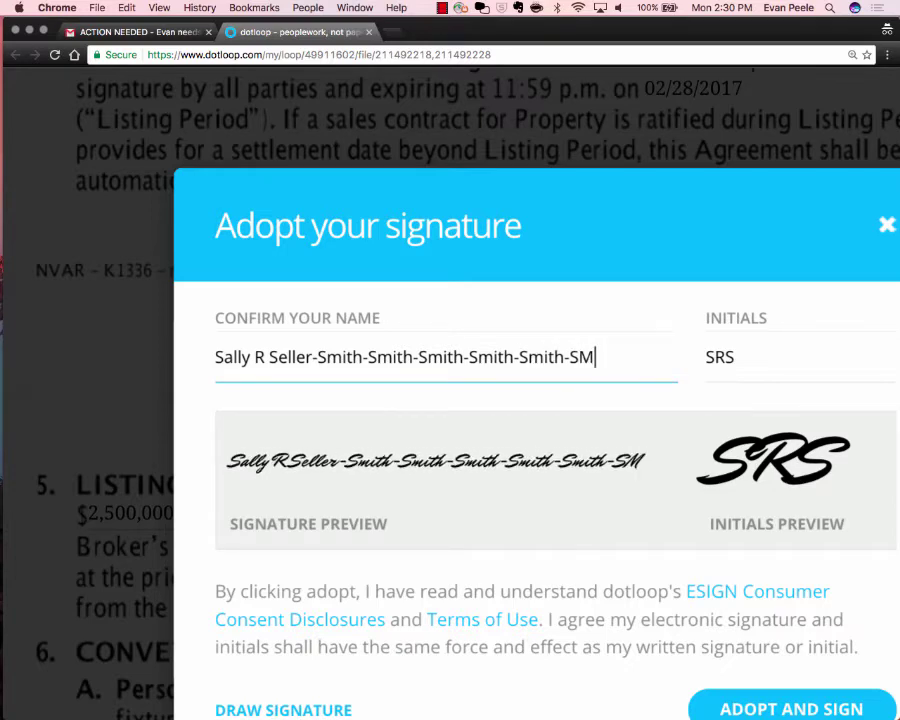
{"action": "key", "text": "BackSpace"}
{"action": "type", "text": "mith"}
{"action": "key", "text": "shift+Left"}
{"action": "key", "text": "shift+Left"}
{"action": "key", "text": "shift+Left"}
{"action": "key", "text": "shift+Left"}
{"action": "key", "text": "shift+Left"}
{"action": "key", "text": "shift+Left"}
{"action": "key", "text": "shift+Left"}
{"action": "key", "text": "shift+Left"}
{"action": "key", "text": "shift+Left"}
{"action": "key", "text": "shift+Left"}
{"action": "key", "text": "shift+Left"}
{"action": "key", "text": "shift+Left"}
{"action": "key", "text": "shift+Left"}
{"action": "key", "text": "shift+Left"}
{"action": "key", "text": "shift+Left"}
{"action": "key", "text": "shift+Left"}
{"action": "key", "text": "shift+Left"}
{"action": "key", "text": "shift+Left"}
{"action": "key", "text": "shift+Left"}
{"action": "key", "text": "shift+Left"}
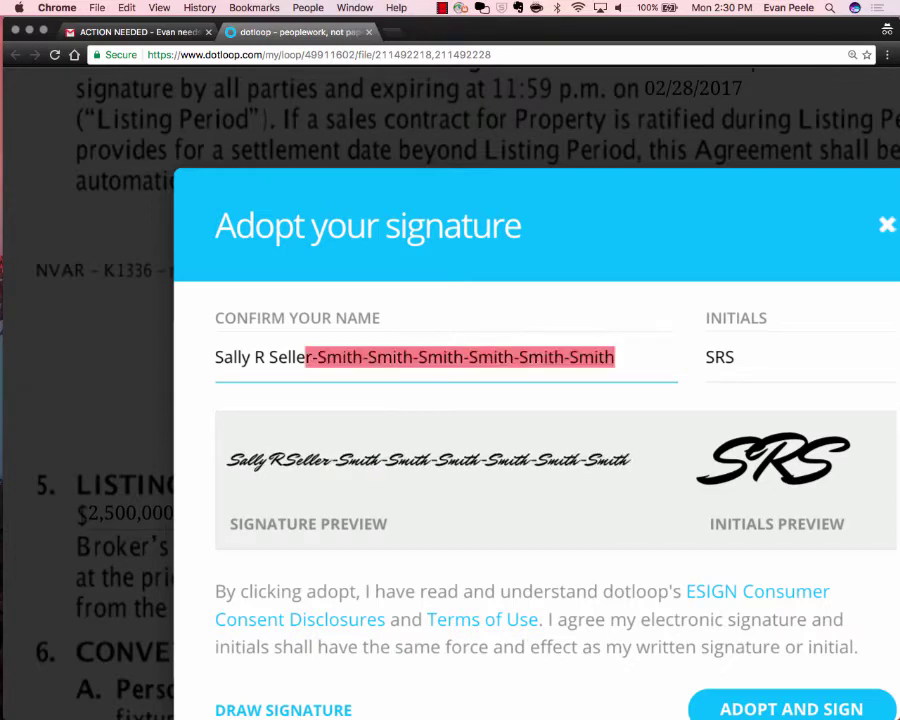
{"action": "key", "text": "shift+Right"}
{"action": "key", "text": "super+c"}
{"action": "key", "text": "Right"}
{"action": "key", "text": "super+v"}
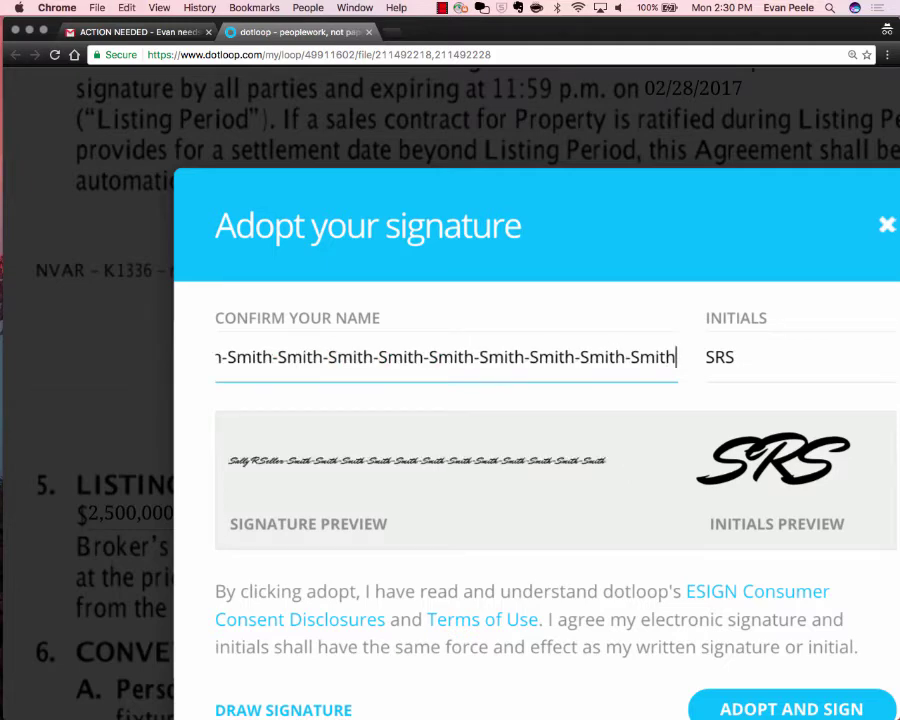
{"action": "key", "text": "Tab"}
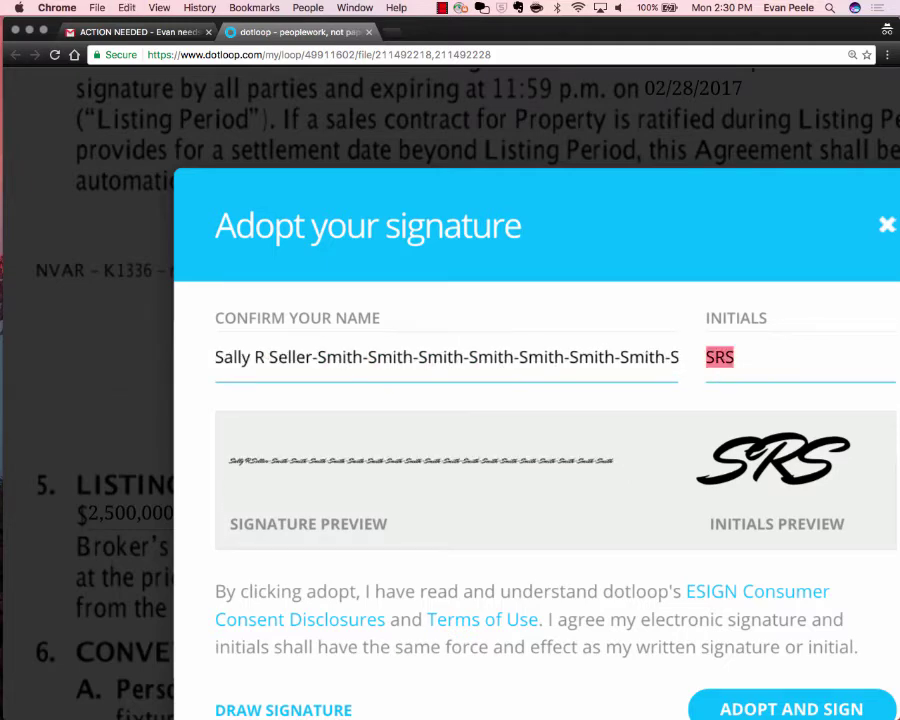
{"action": "key", "text": "Tab"}
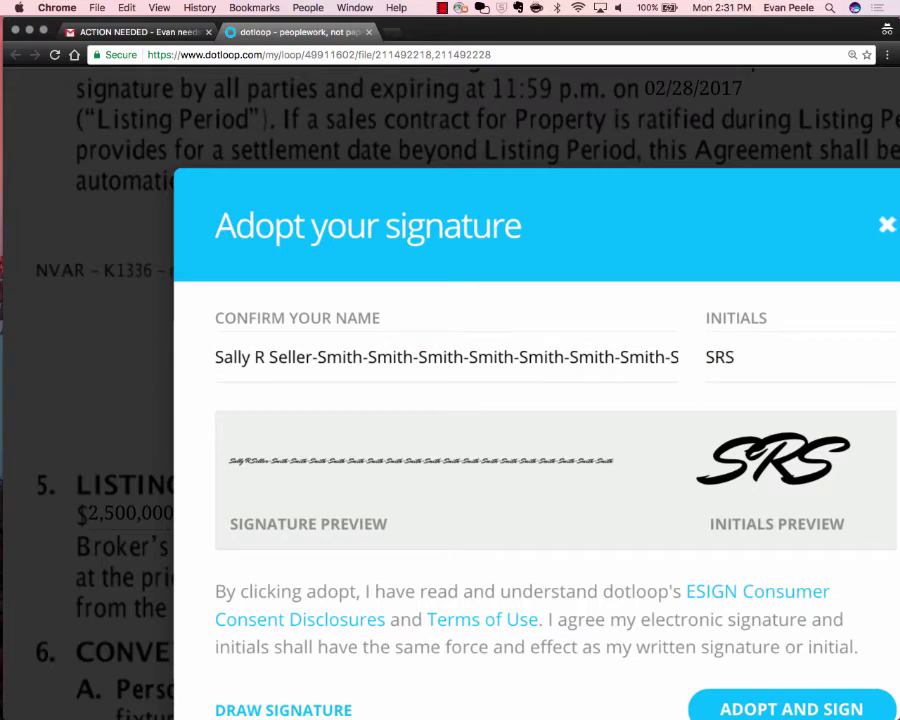
Delete the repeated '-Smith' surnames so the name and signature preview show the seller's plain name.
{"action": "left_click", "coordinate": [303, 357]}
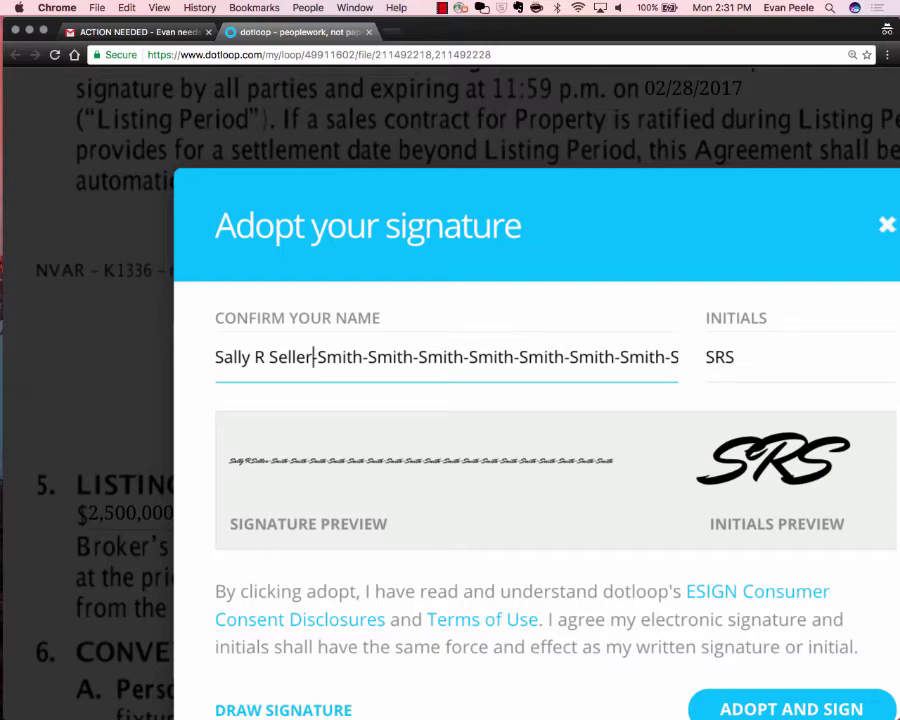
{"action": "key", "text": "super+a"}
{"action": "key", "text": "BackSpace"}
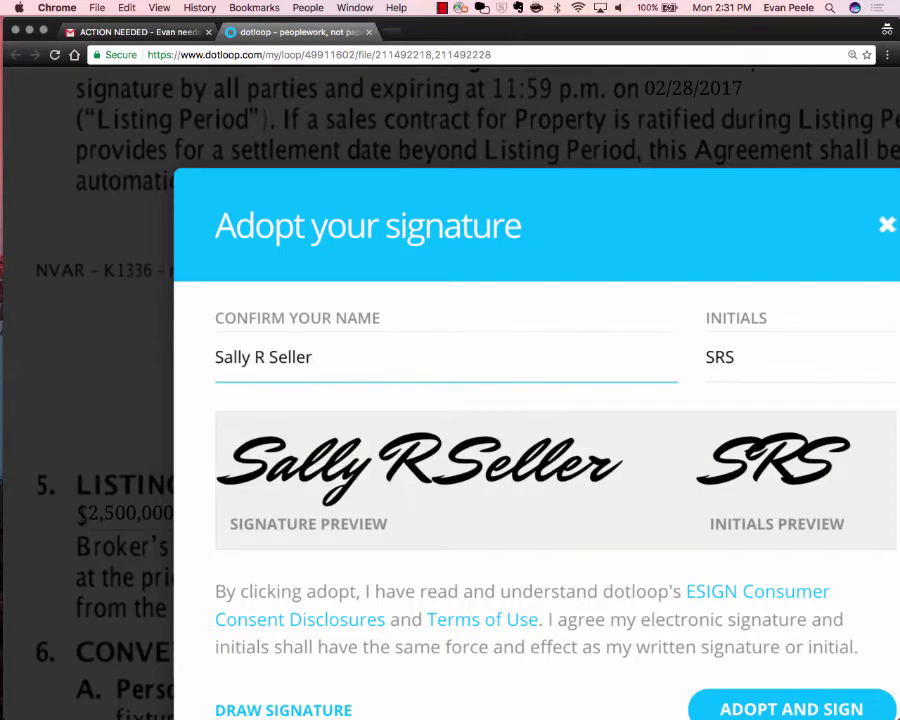
{"action": "left_click", "coordinate": [790, 460]}
{"action": "scroll", "coordinate": [500, 400], "scroll_direction": "down", "scroll_amount": 3}
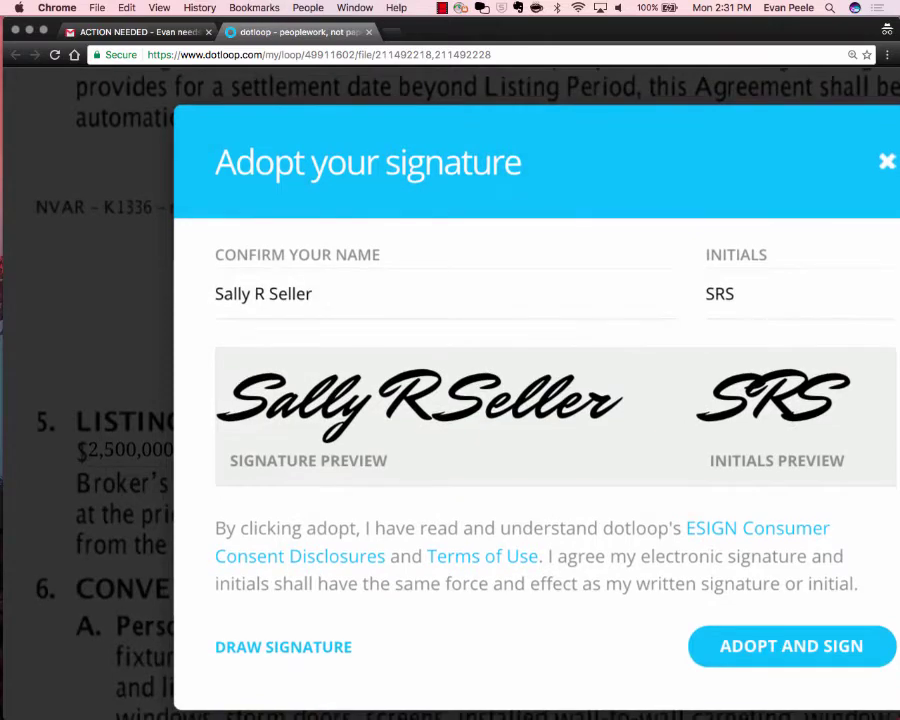
{"action": "scroll", "coordinate": [500, 400], "scroll_direction": "right", "scroll_amount": 3}
{"action": "scroll", "coordinate": [490, 400], "scroll_direction": "up", "scroll_amount": 1}
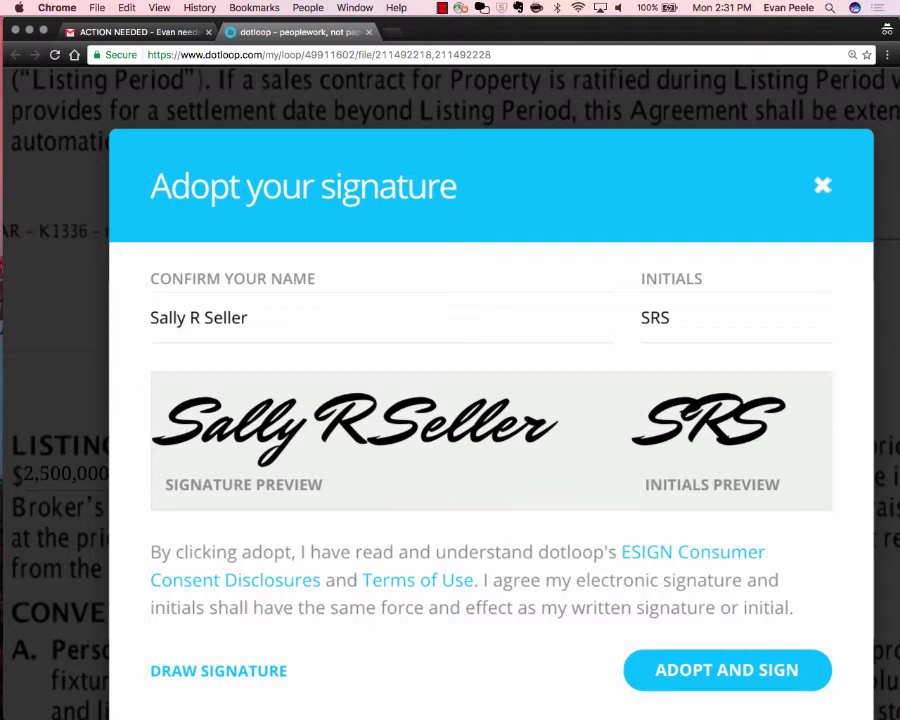
{"action": "left_click", "coordinate": [248, 318]}
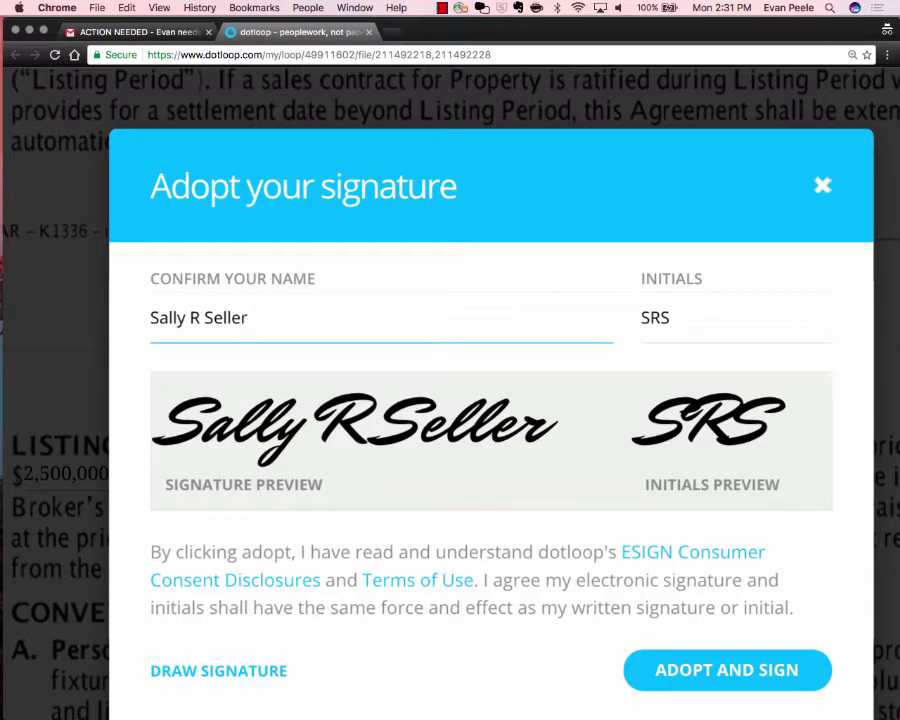
{"action": "left_click", "coordinate": [151, 318]}
{"action": "scroll", "coordinate": [306, 330], "scroll_direction": "down", "scroll_amount": 5}
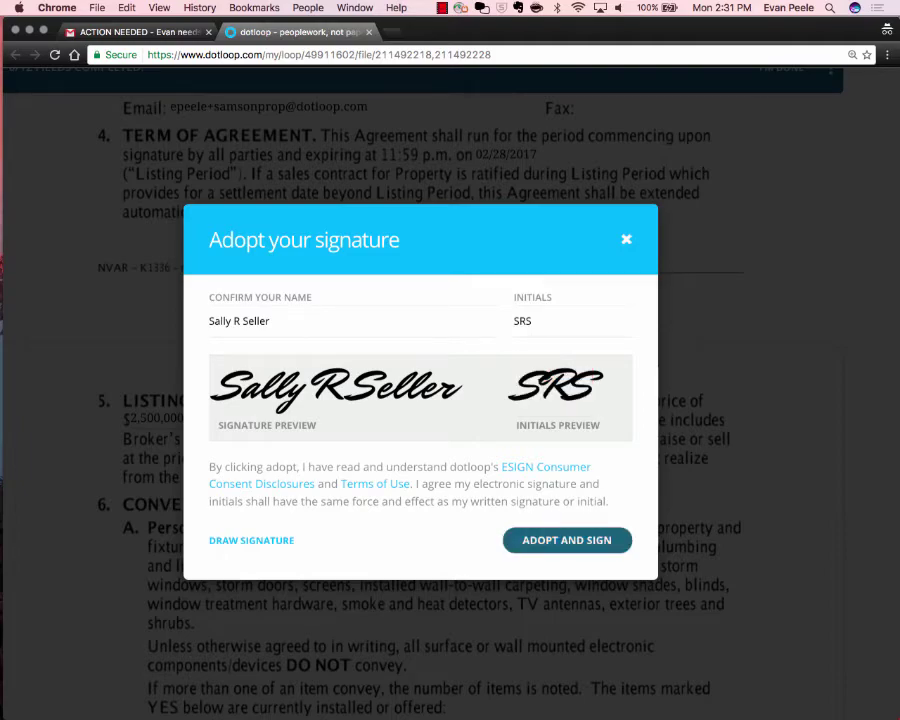
Adopt the signature, initial seller fields on pages 3, 4 and 6–10, and sign page 11 and the amendment.
{"action": "left_click", "coordinate": [566, 540]}
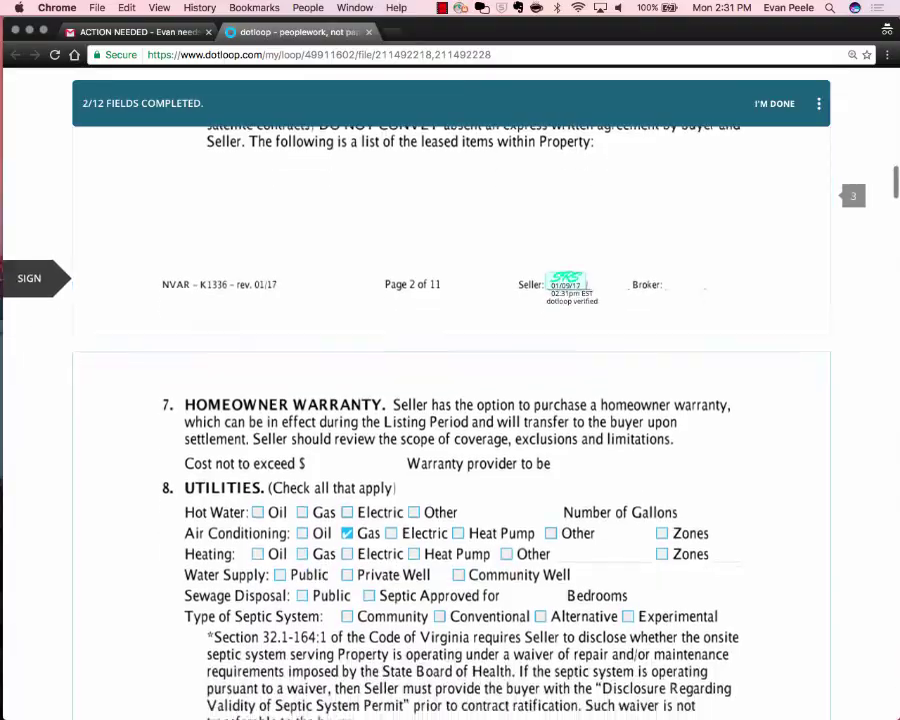
{"action": "left_click", "coordinate": [543, 286]}
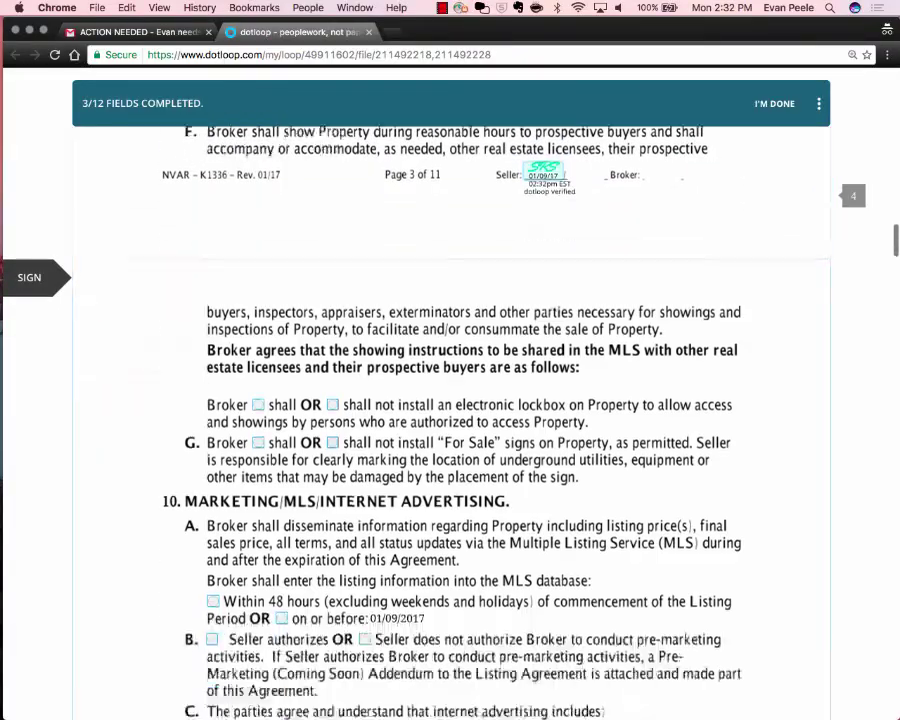
{"action": "left_click", "coordinate": [543, 283]}
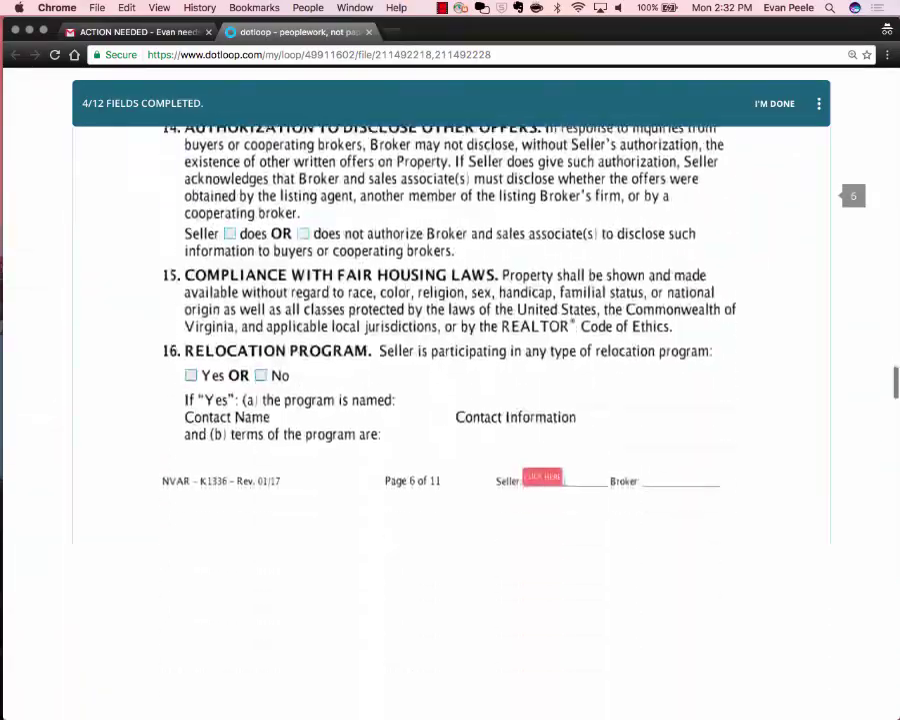
{"action": "left_click", "coordinate": [540, 416]}
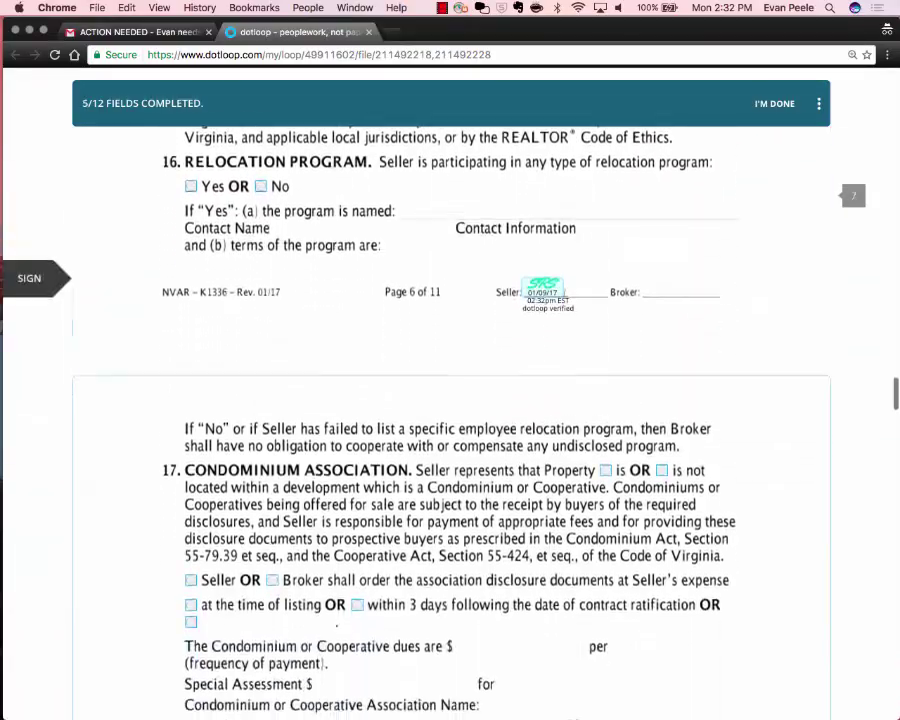
{"action": "left_click", "coordinate": [543, 288]}
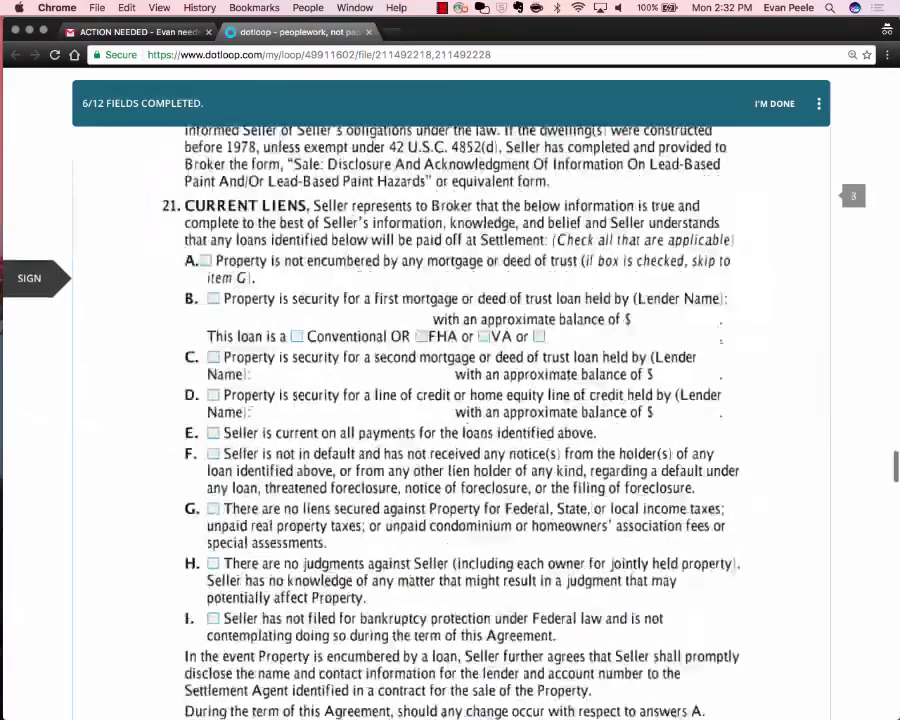
{"action": "left_click", "coordinate": [543, 288]}
{"action": "left_click", "coordinate": [541, 292]}
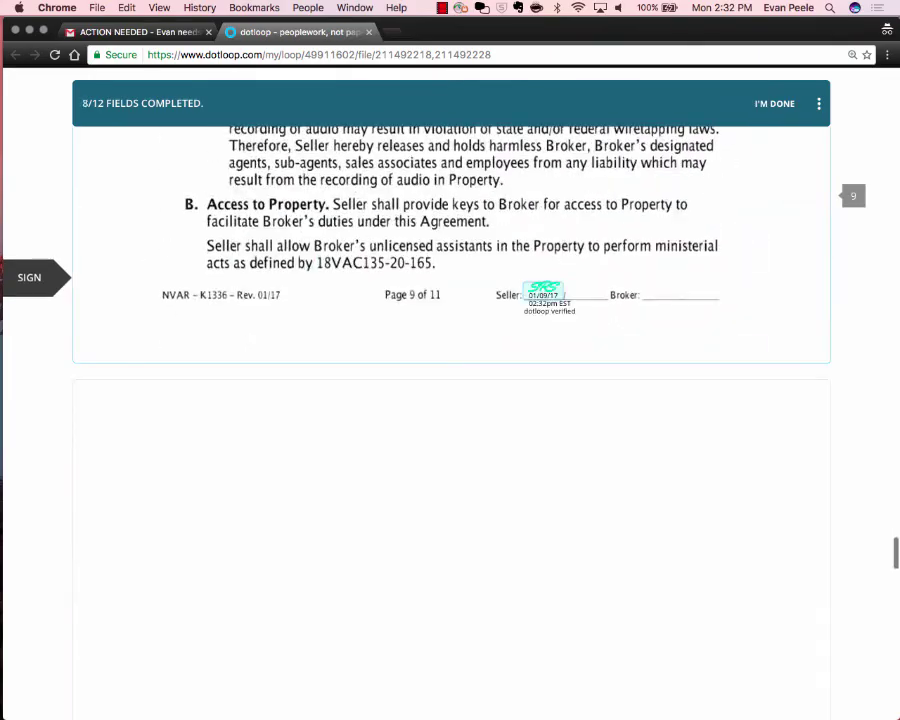
{"action": "left_click", "coordinate": [541, 290]}
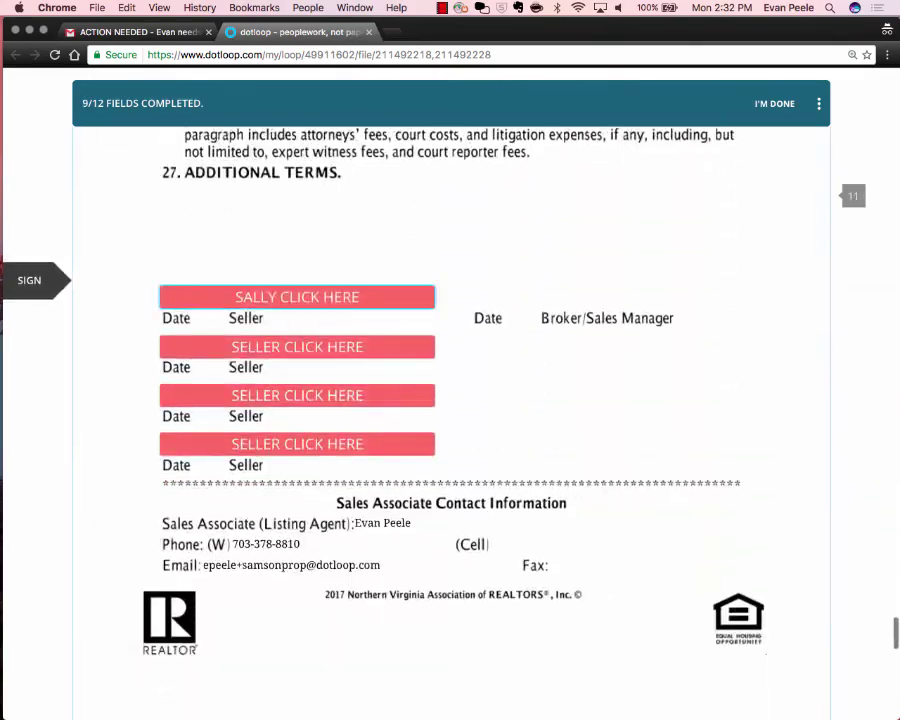
{"action": "left_click", "coordinate": [297, 297]}
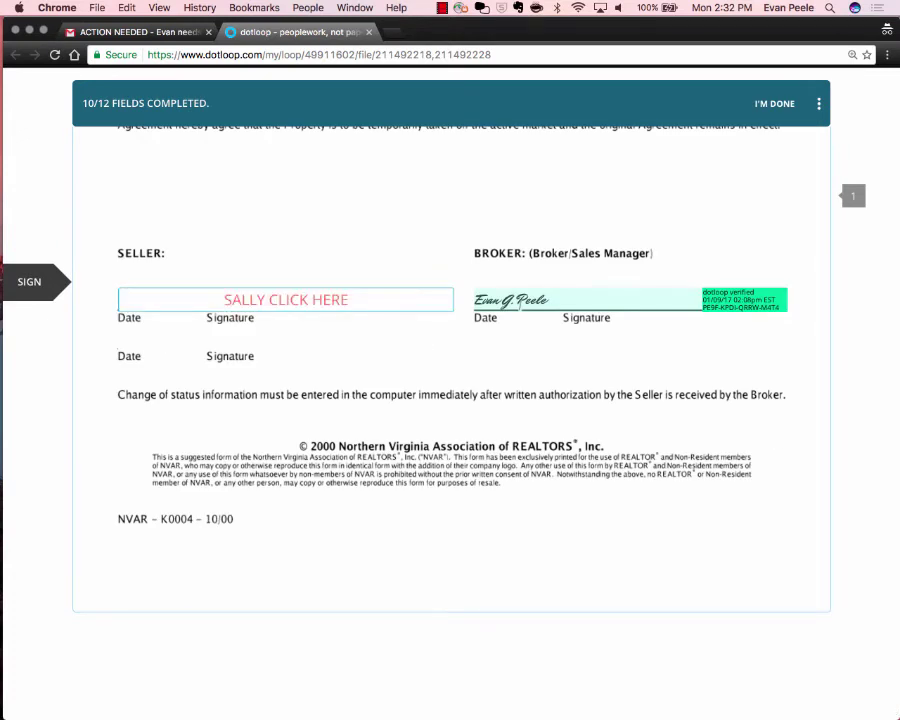
{"action": "left_click", "coordinate": [286, 299]}
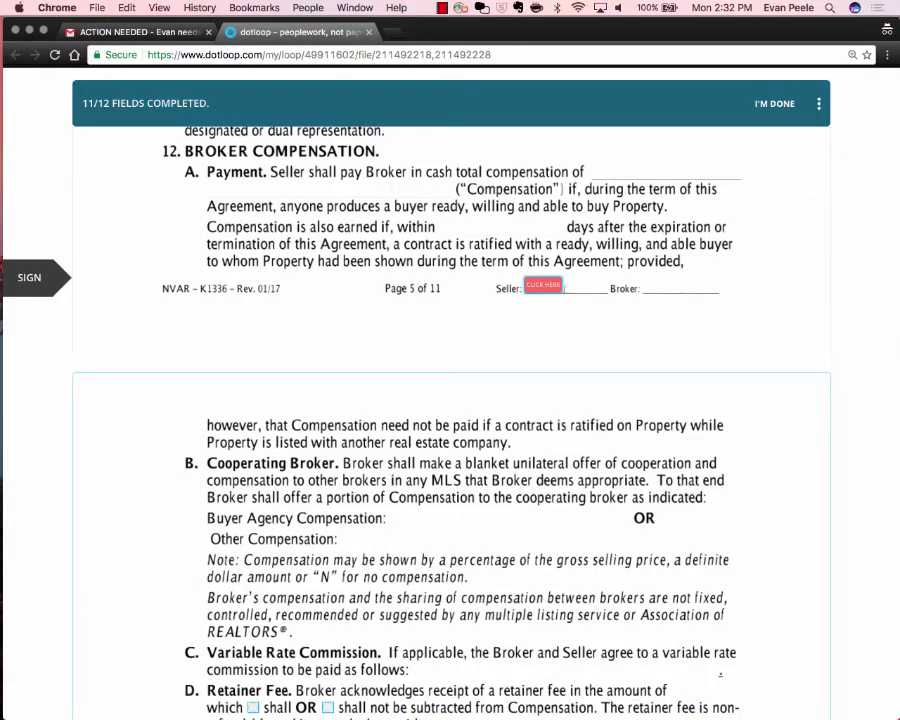
Scroll through the signed pages and choose I'M DONE, getting the one-skipped-field warning.
{"action": "scroll", "coordinate": [450, 420], "scroll_direction": "down", "scroll_amount": 10}
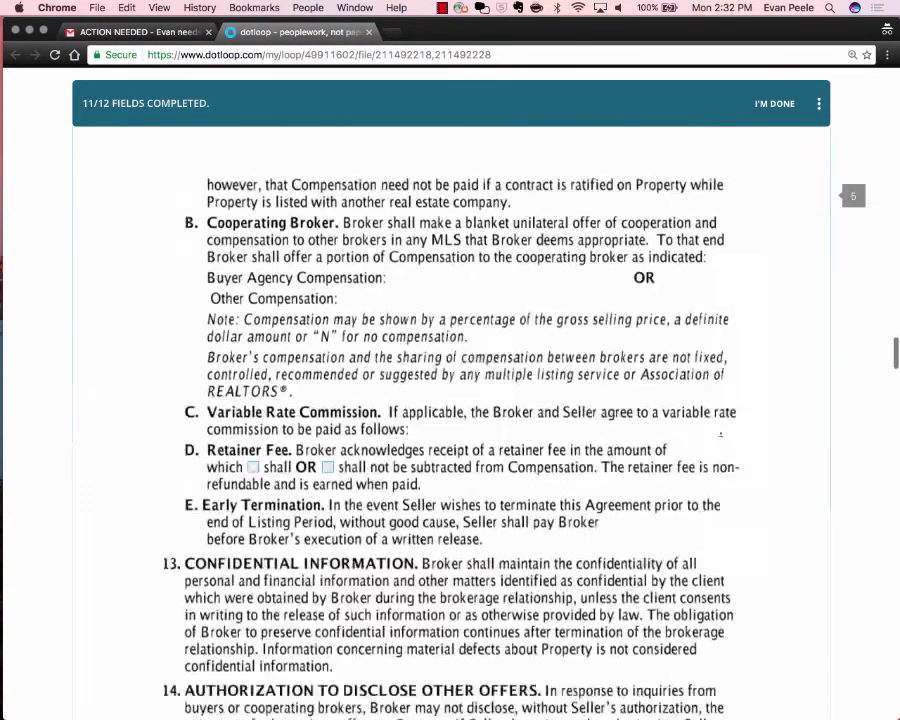
{"action": "scroll", "coordinate": [450, 420], "scroll_direction": "down", "scroll_amount": 20}
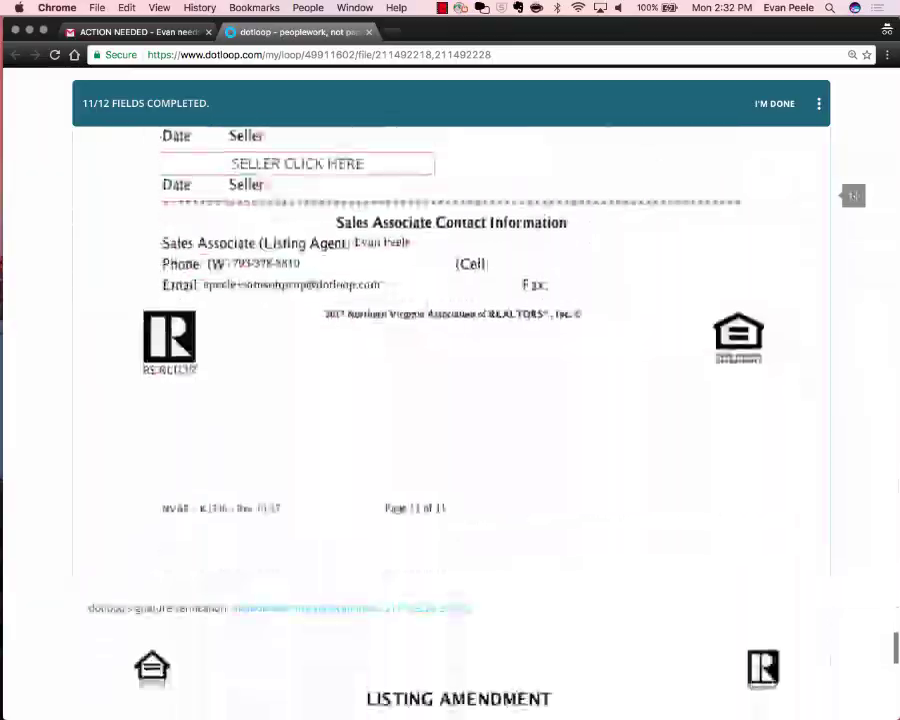
{"action": "scroll", "coordinate": [450, 420], "scroll_direction": "up", "scroll_amount": 18}
{"action": "scroll", "coordinate": [450, 420], "scroll_direction": "up", "scroll_amount": 20}
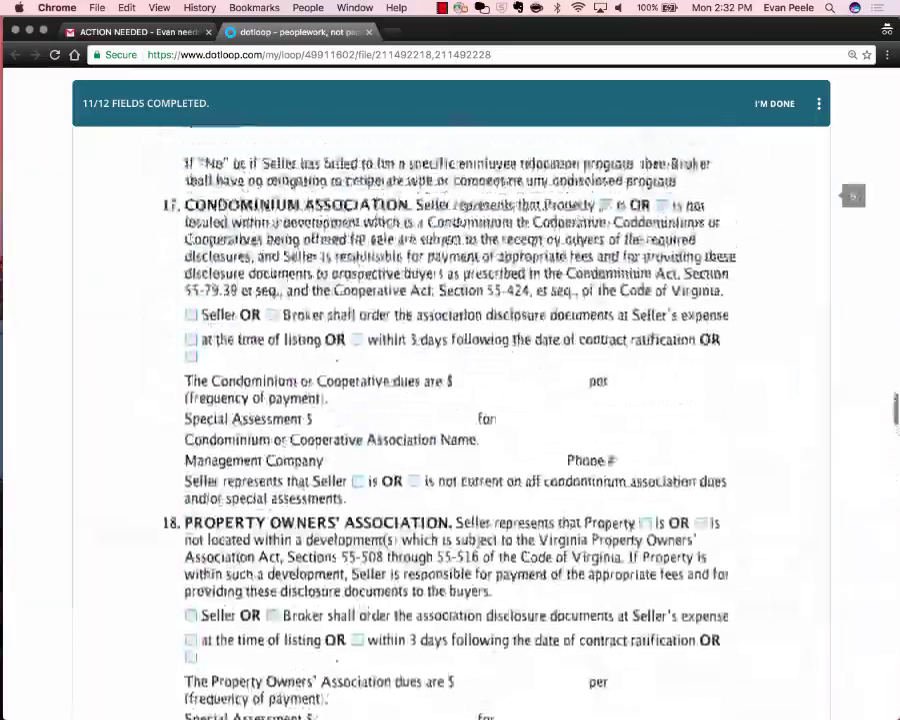
{"action": "scroll", "coordinate": [450, 420], "scroll_direction": "up", "scroll_amount": 12}
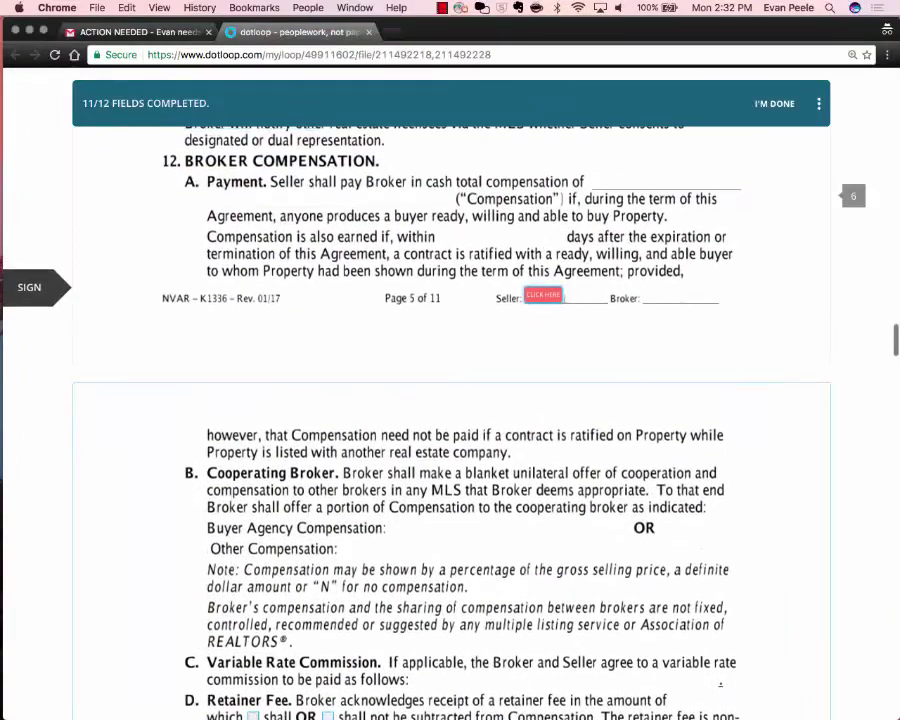
{"action": "scroll", "coordinate": [450, 420], "scroll_direction": "up", "scroll_amount": 6}
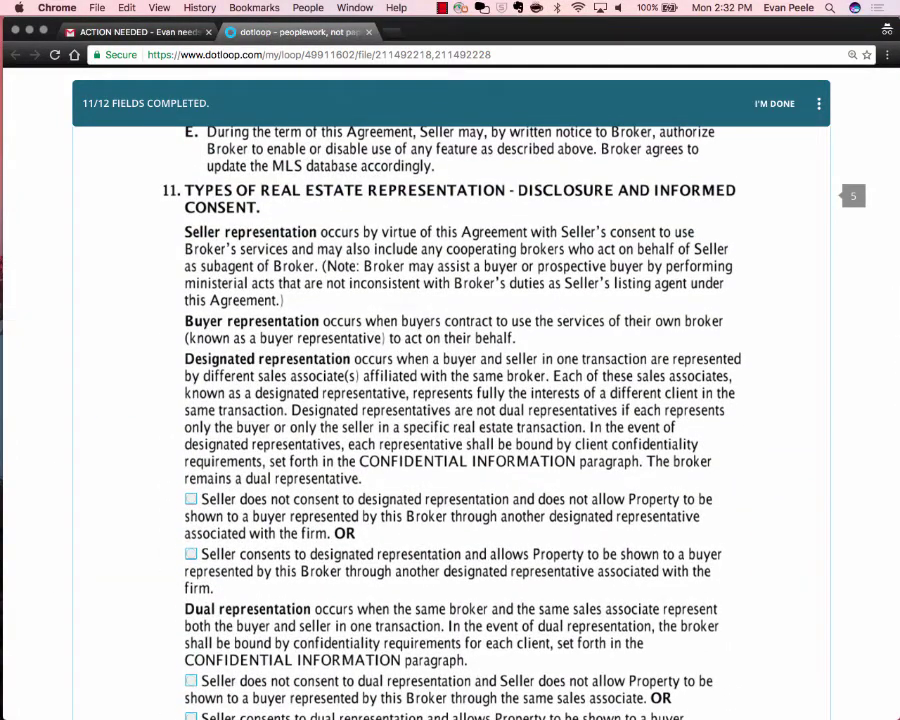
{"action": "left_click_drag", "start_coordinate": [83, 103], "coordinate": [210, 103]}
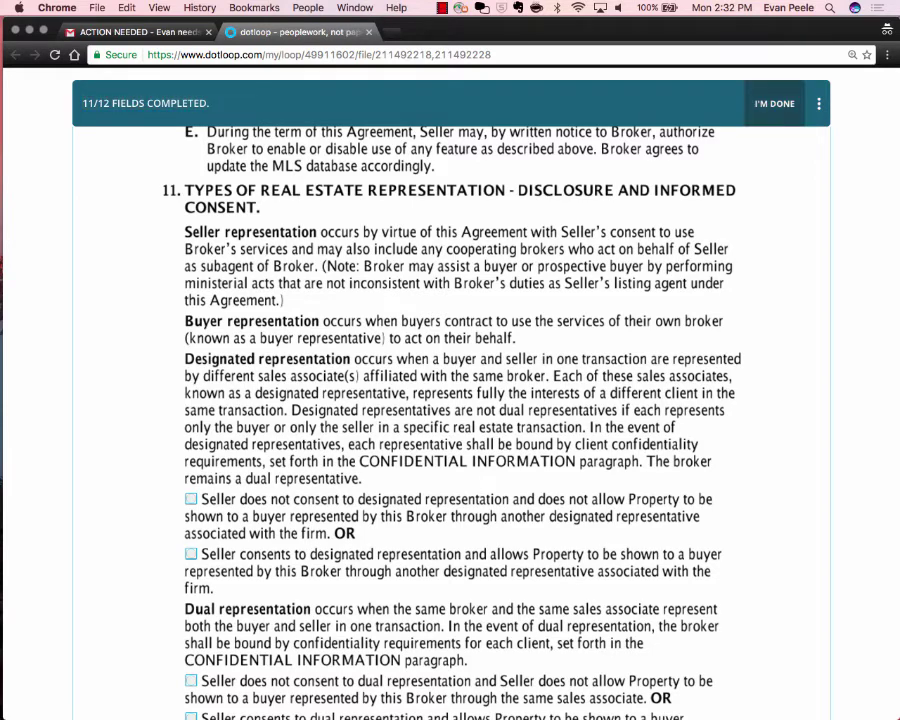
{"action": "left_click", "coordinate": [774, 103]}
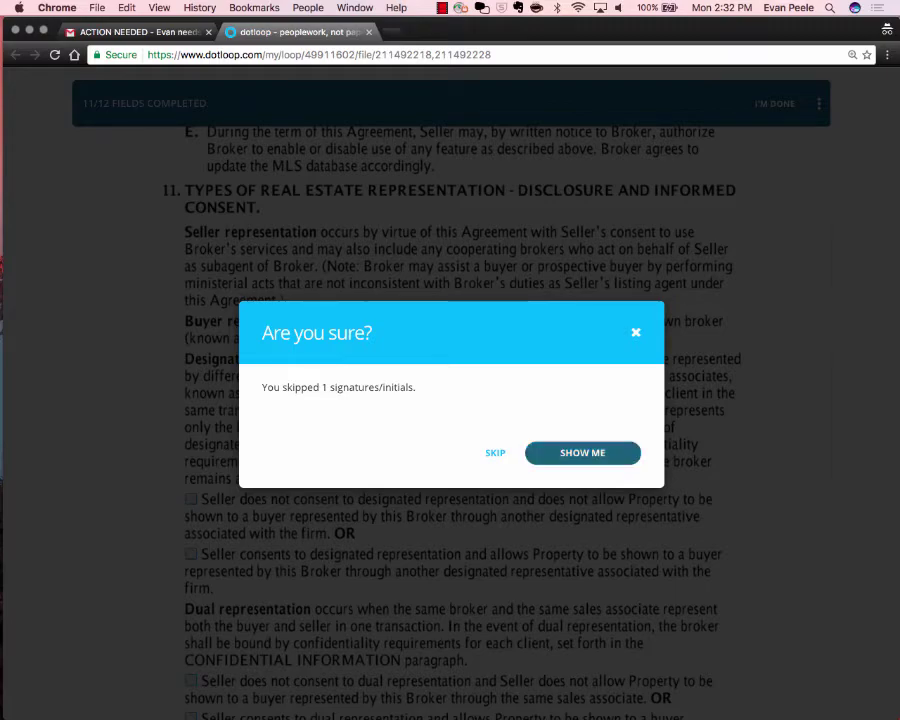
Jump to the skipped Seller field on page 5 and add the seller's initials.
{"action": "left_click", "coordinate": [582, 452]}
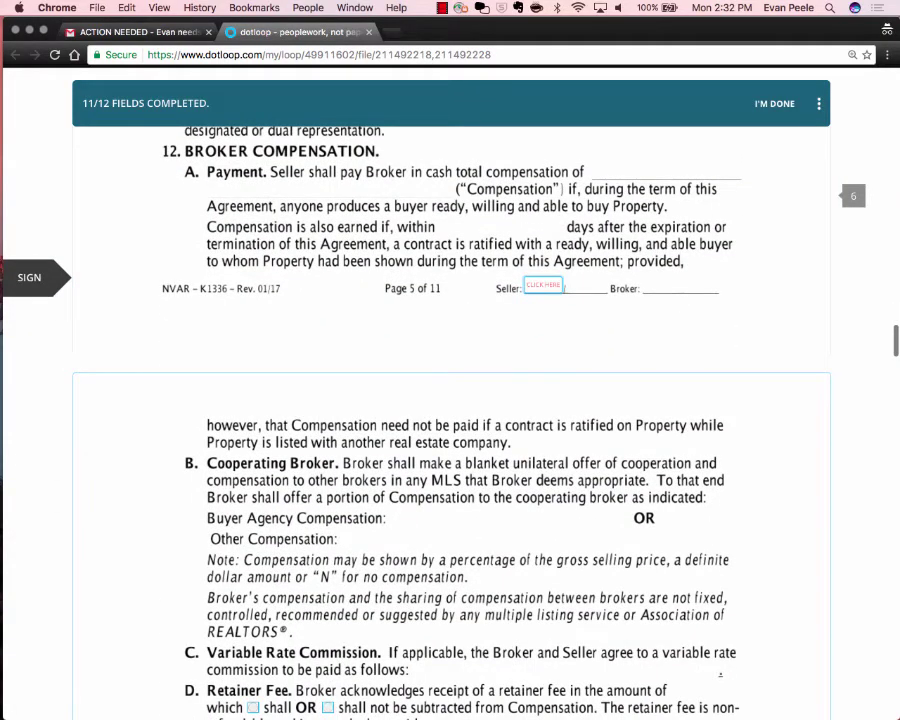
{"action": "left_click", "coordinate": [775, 104]}
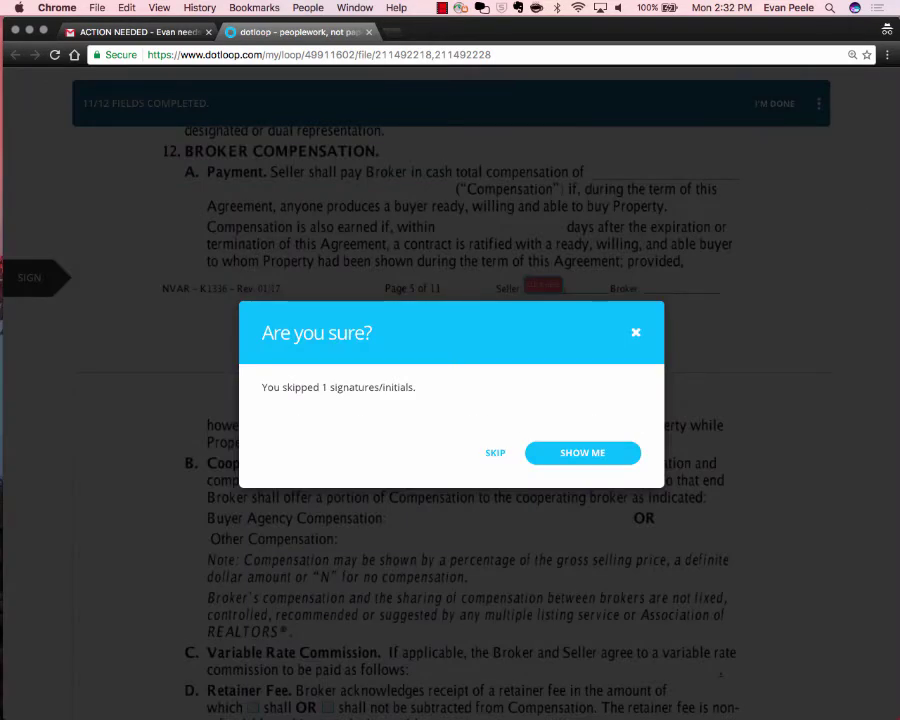
{"action": "scroll", "coordinate": [501, 470], "scroll_direction": "up", "scroll_amount": 5}
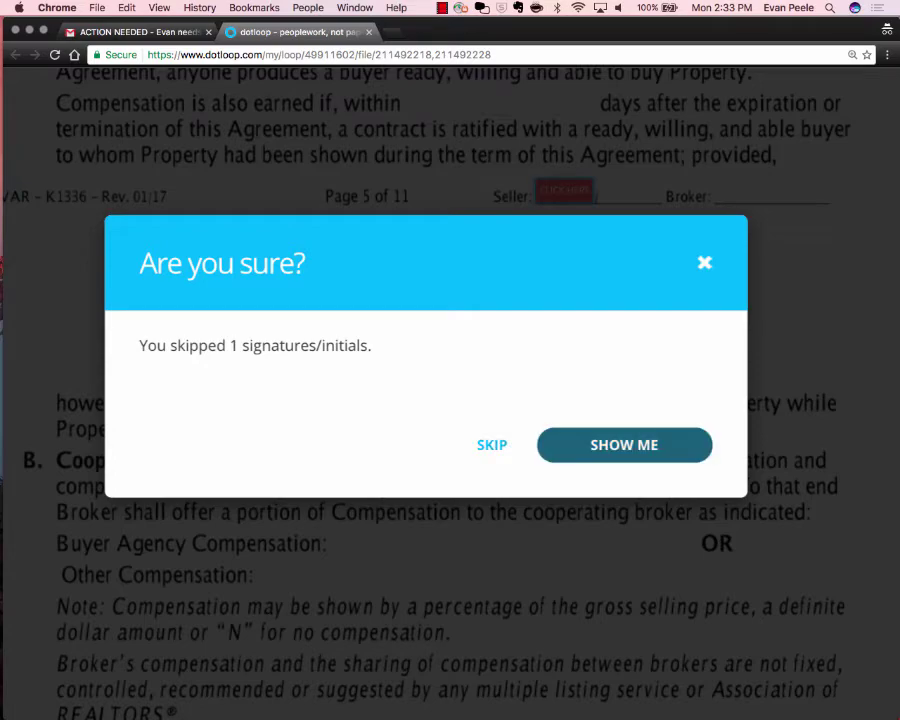
{"action": "scroll", "coordinate": [590, 450], "scroll_direction": "down", "scroll_amount": 5}
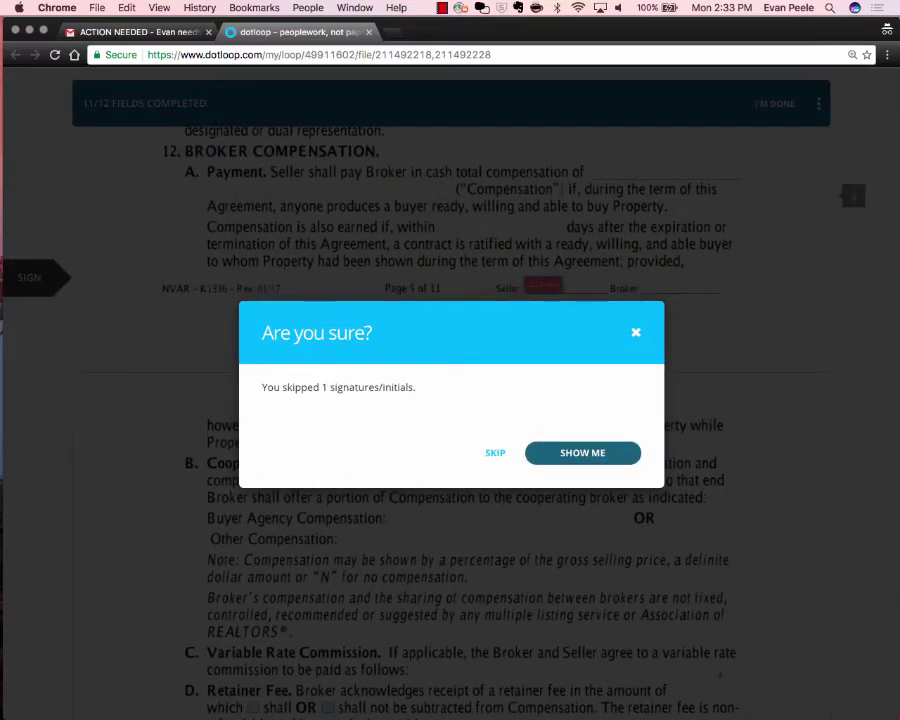
{"action": "left_click", "coordinate": [582, 452]}
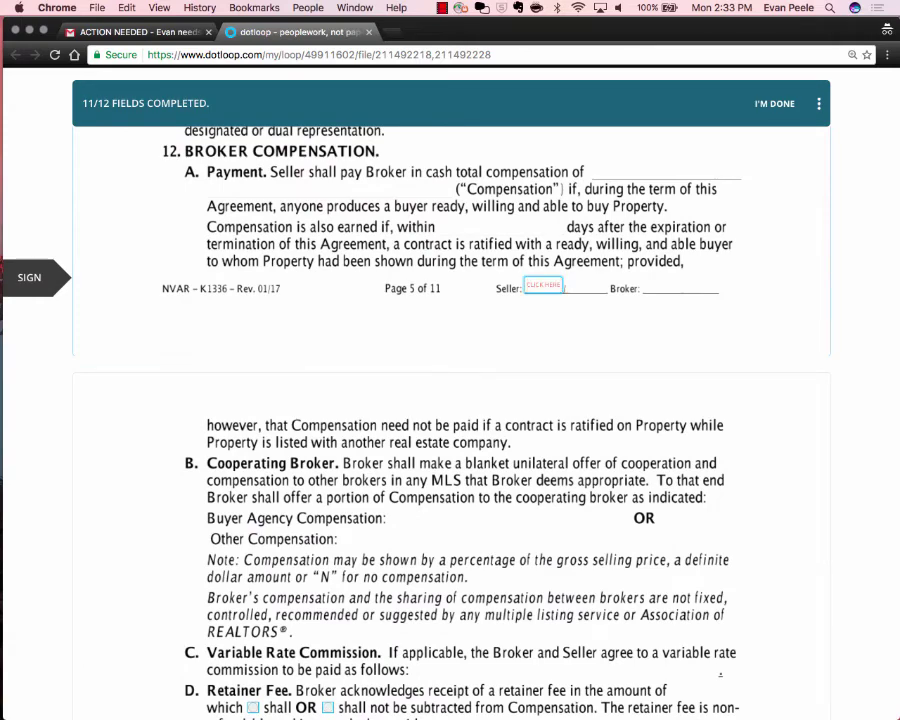
{"action": "left_click", "coordinate": [543, 285]}
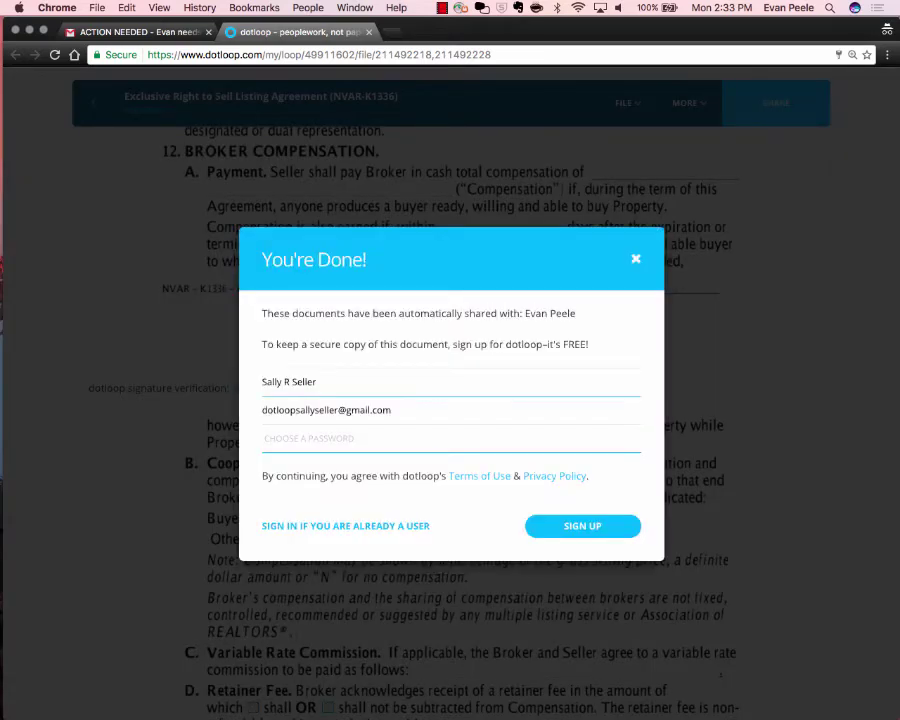
Finish signing and dismiss the You're Done! sign-up offer.
{"action": "key", "text": "super+equal"}
{"action": "key", "text": "super+equal"}
{"action": "key", "text": "super+equal"}
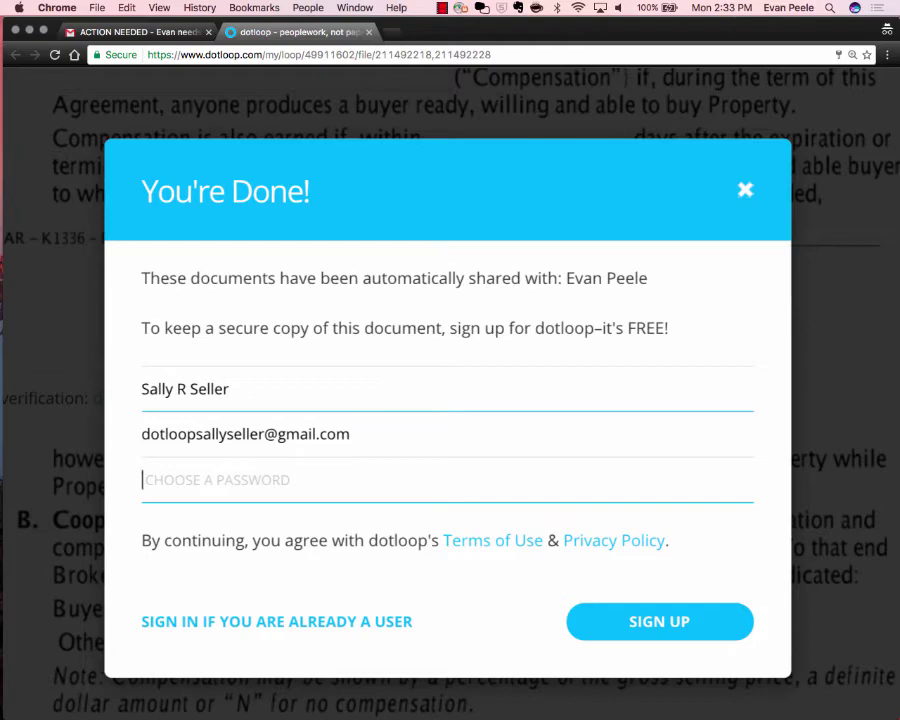
{"action": "key", "text": "Escape"}
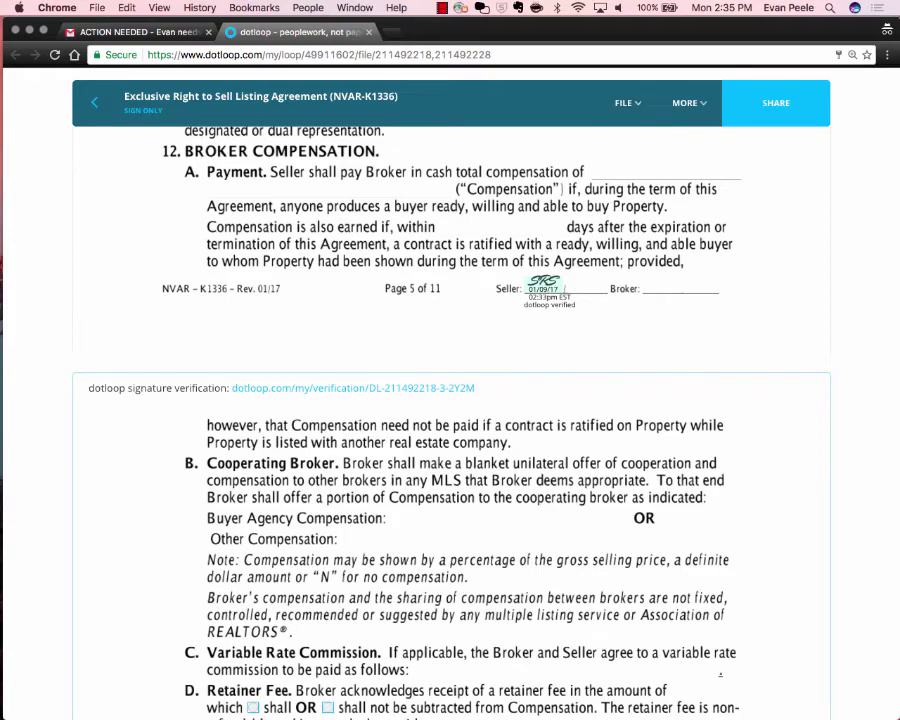
Print the signed documents from dotloop's FILE menu to a PDF, Multiple Documents (8).pdf.
{"action": "scroll", "coordinate": [450, 420], "scroll_direction": "up", "scroll_amount": 5}
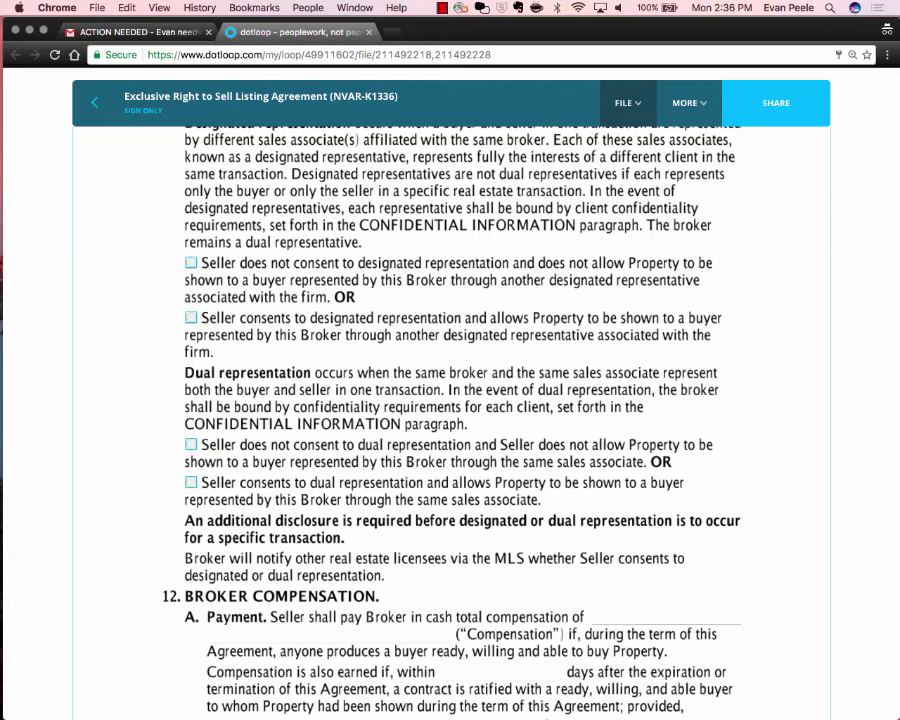
{"action": "left_click", "coordinate": [628, 103]}
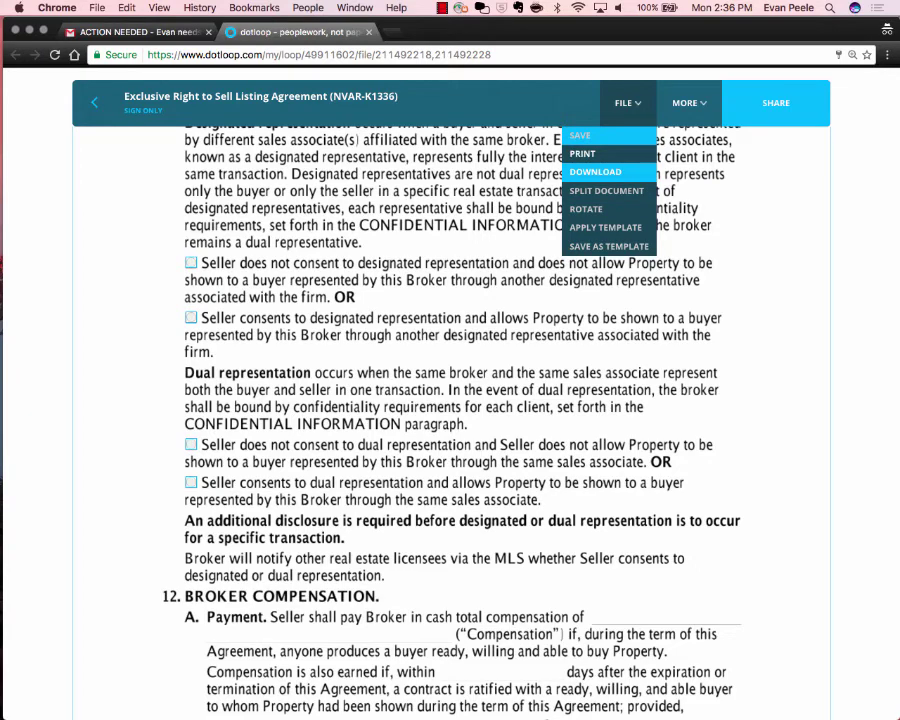
{"action": "left_click", "coordinate": [97, 8]}
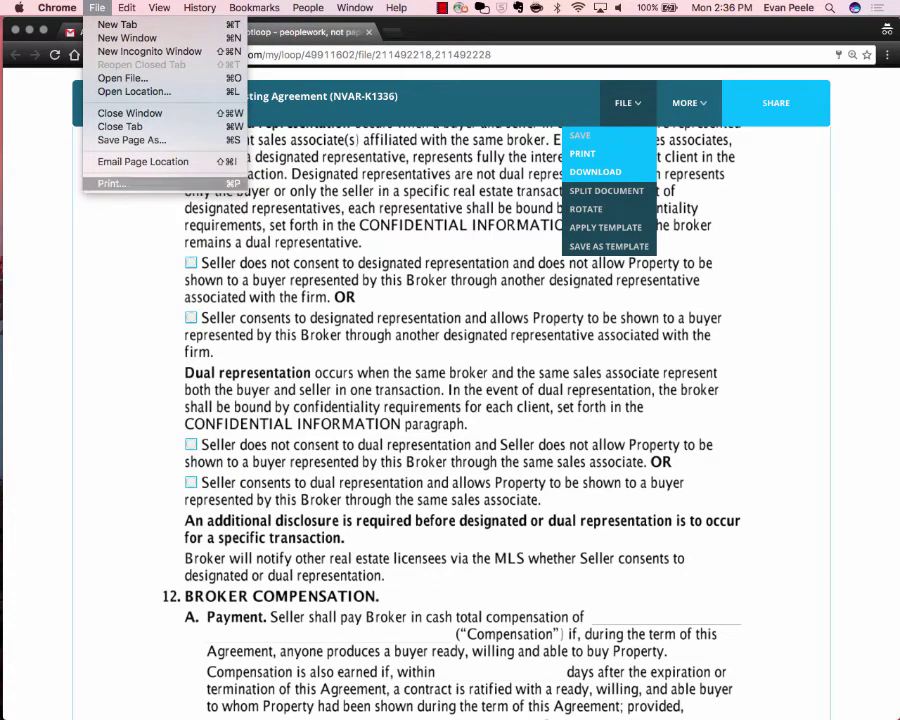
{"action": "left_click", "coordinate": [624, 103]}
{"action": "double_click", "coordinate": [624, 103]}
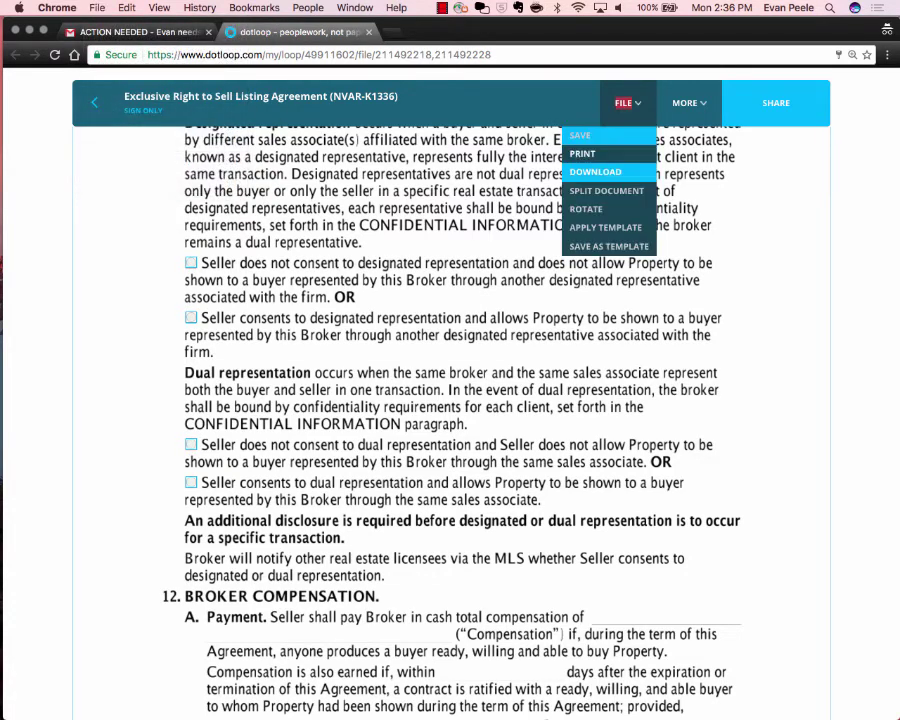
{"action": "left_click", "coordinate": [583, 153]}
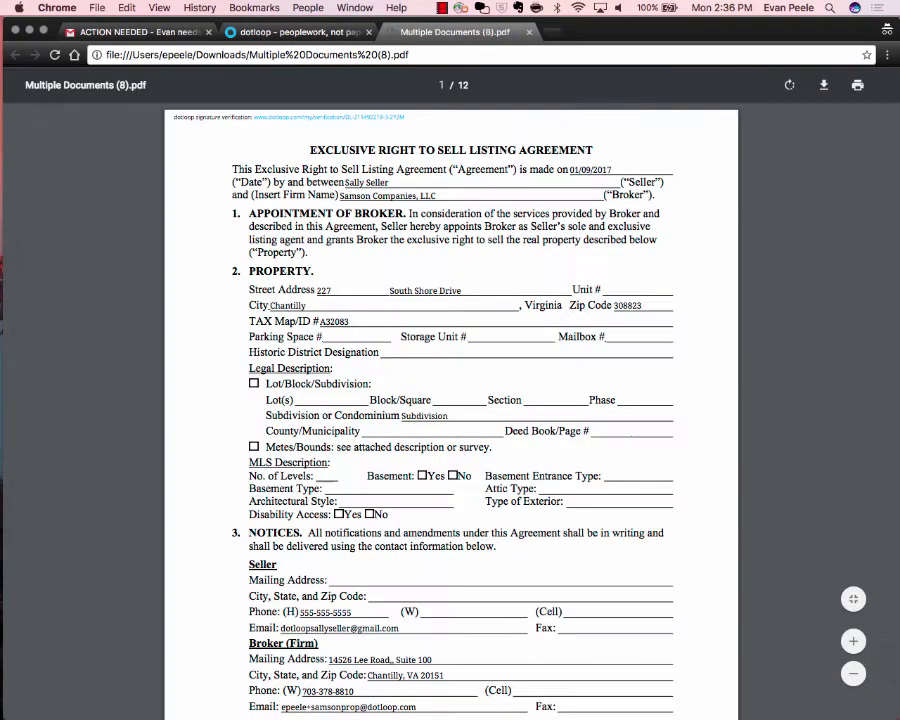
In Gmail, open the 'You have signed a document' email and follow View Loop.
{"action": "left_click", "coordinate": [125, 31]}
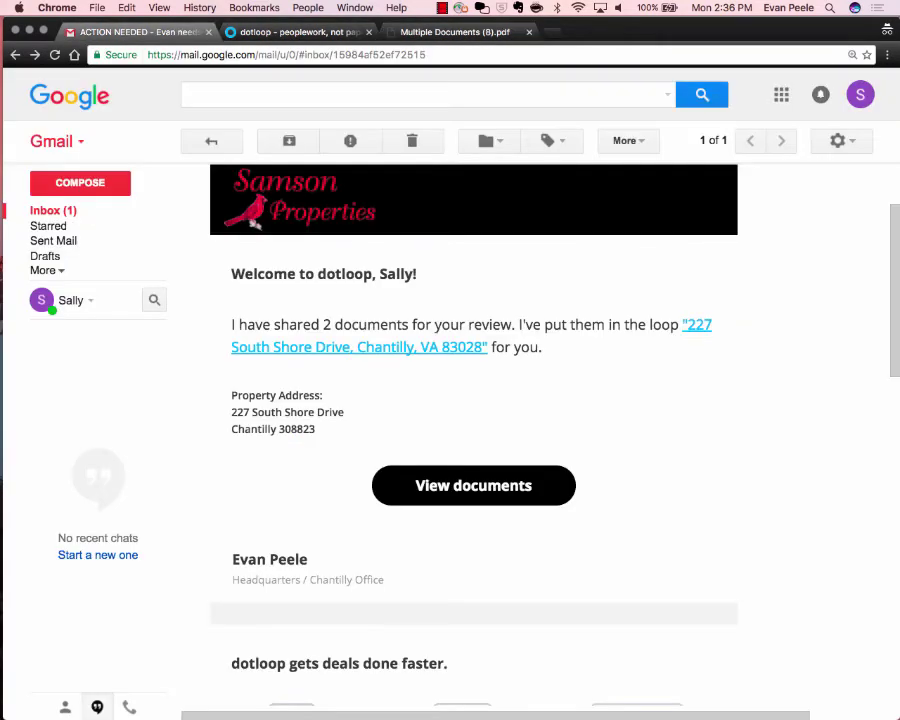
{"action": "left_click", "coordinate": [211, 140]}
{"action": "left_click", "coordinate": [503, 201]}
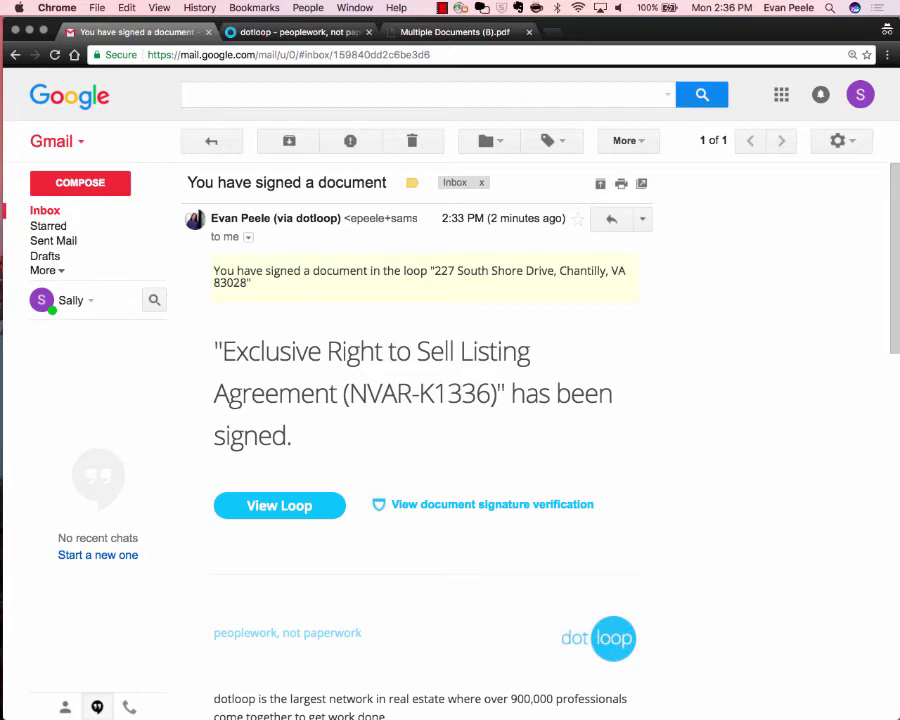
{"action": "left_click", "coordinate": [279, 505]}
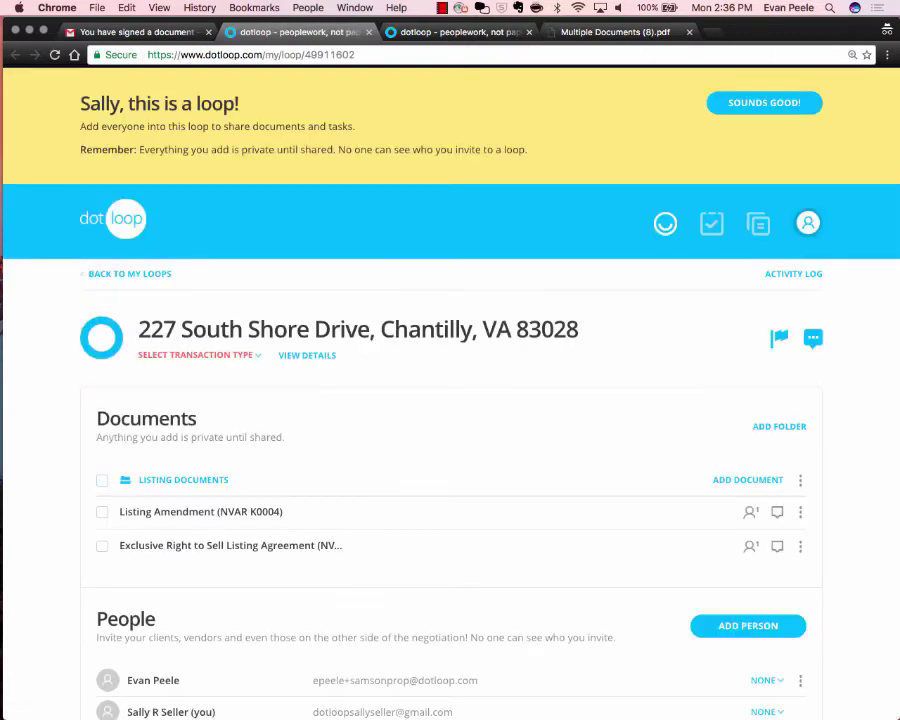
Tick the Listing Documents folder, then reopen the loop from the signed-document email.
{"action": "left_click", "coordinate": [102, 480]}
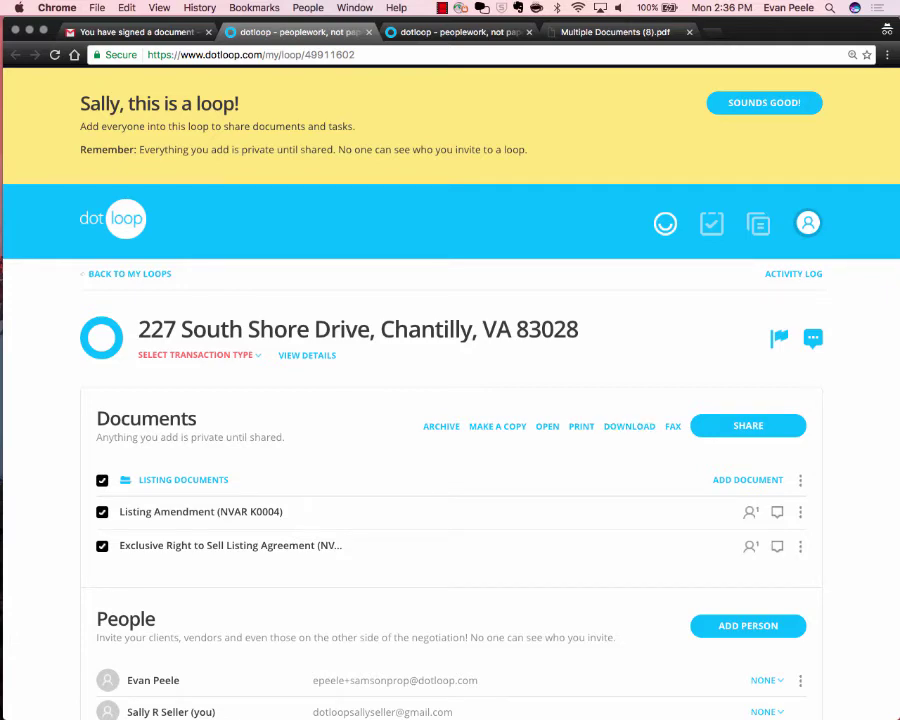
{"action": "left_click", "coordinate": [108, 32]}
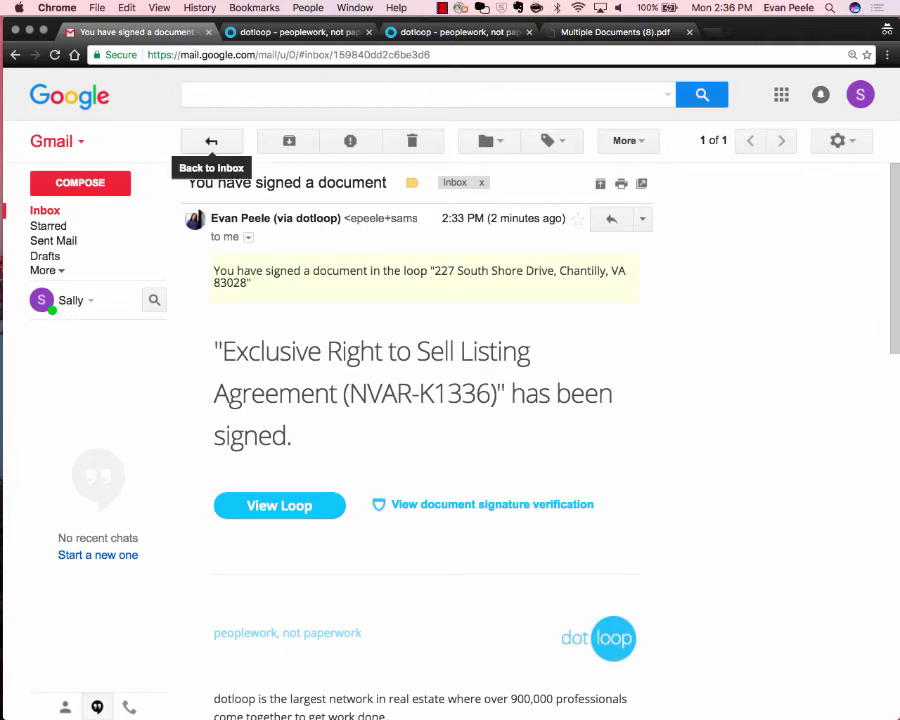
{"action": "left_click", "coordinate": [211, 140]}
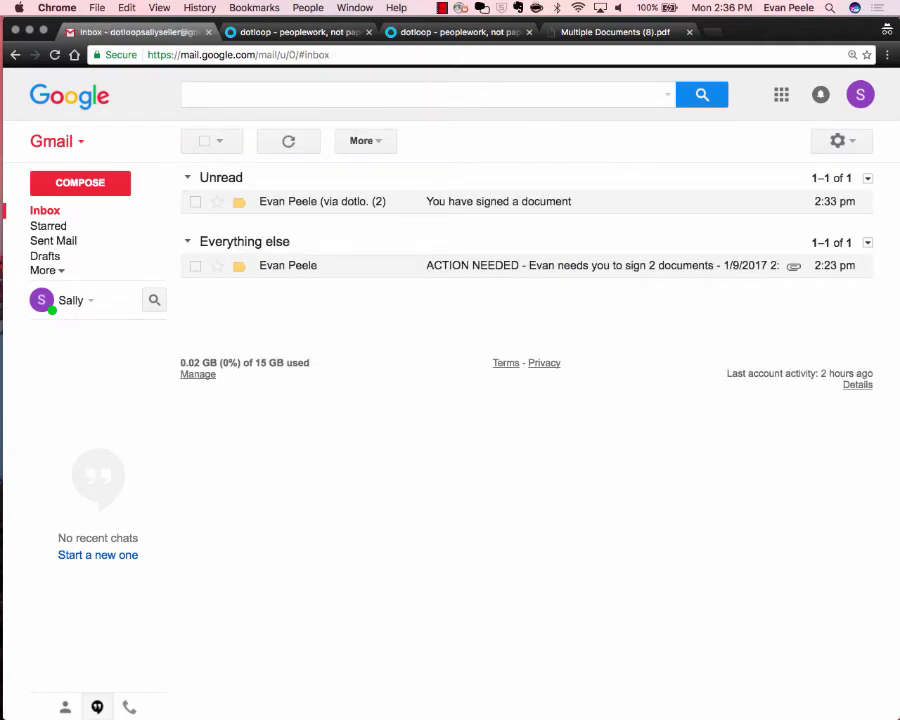
{"action": "left_click", "coordinate": [480, 202]}
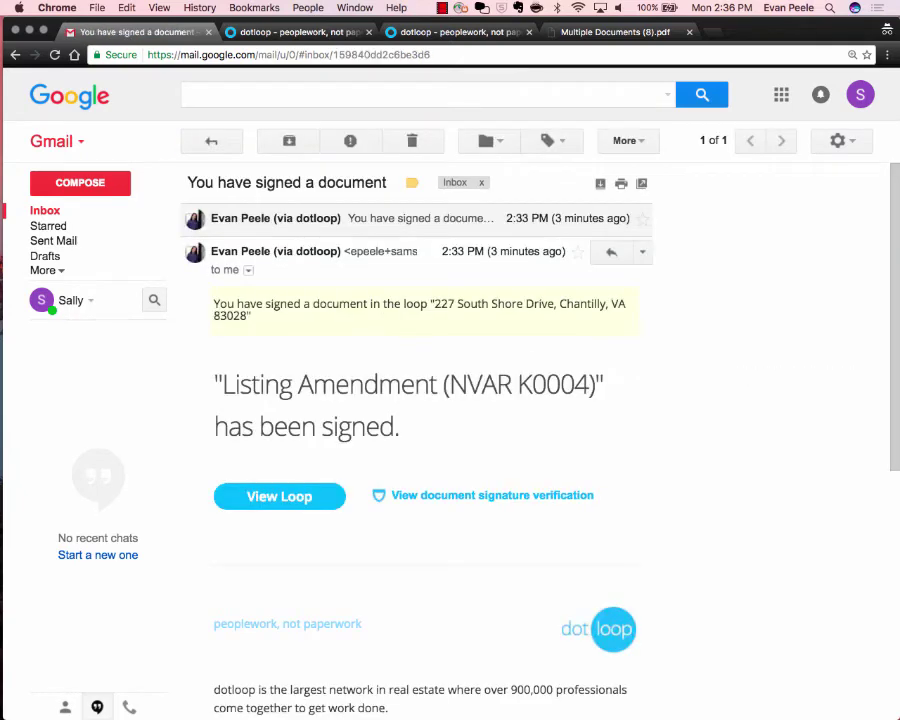
{"action": "left_click", "coordinate": [279, 496]}
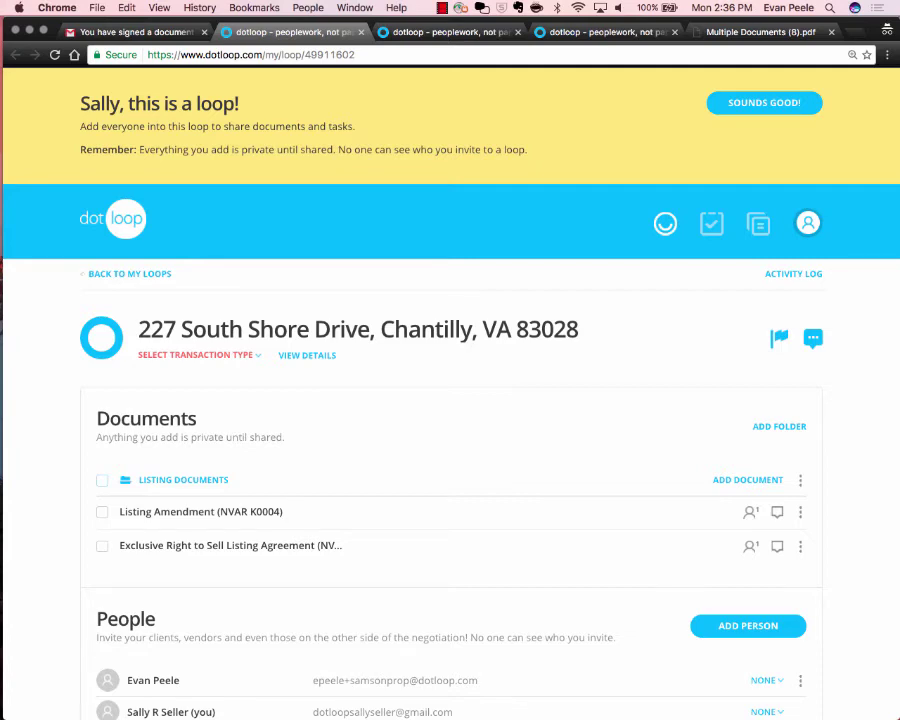
Select the Listing Documents folder with both documents and switch to the agent's copy of the loop.
{"action": "scroll", "coordinate": [450, 400], "scroll_direction": "down", "scroll_amount": 3}
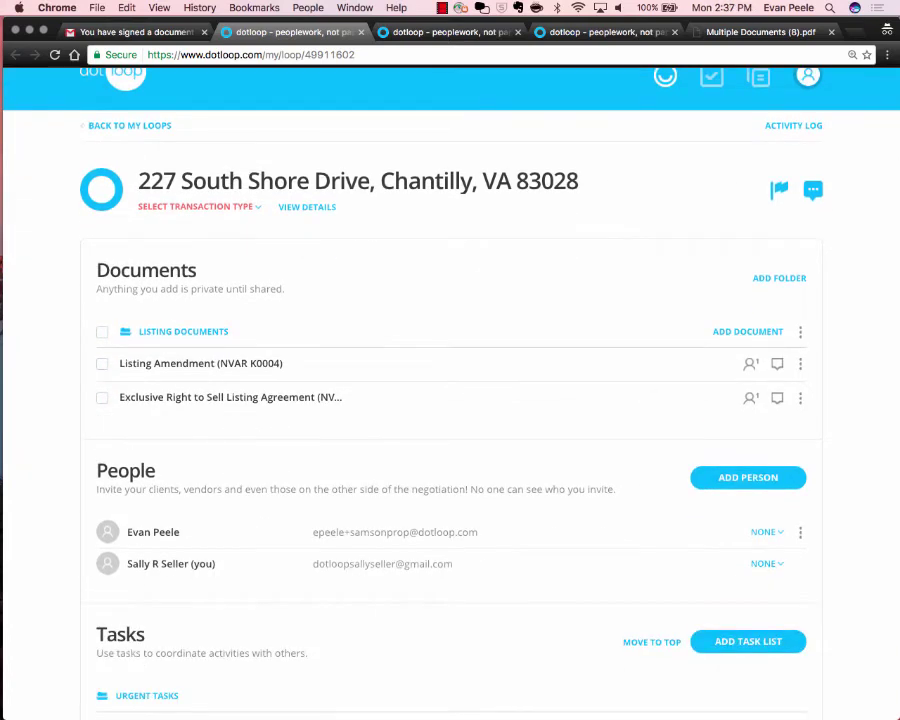
{"action": "scroll", "coordinate": [450, 400], "scroll_direction": "up", "scroll_amount": 1}
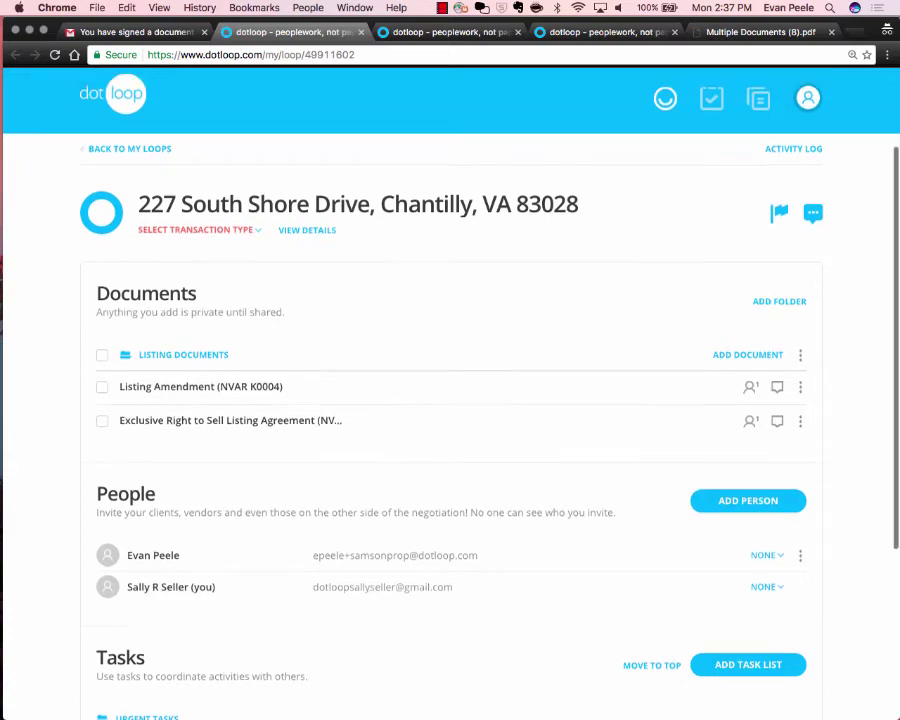
{"action": "left_click", "coordinate": [102, 386]}
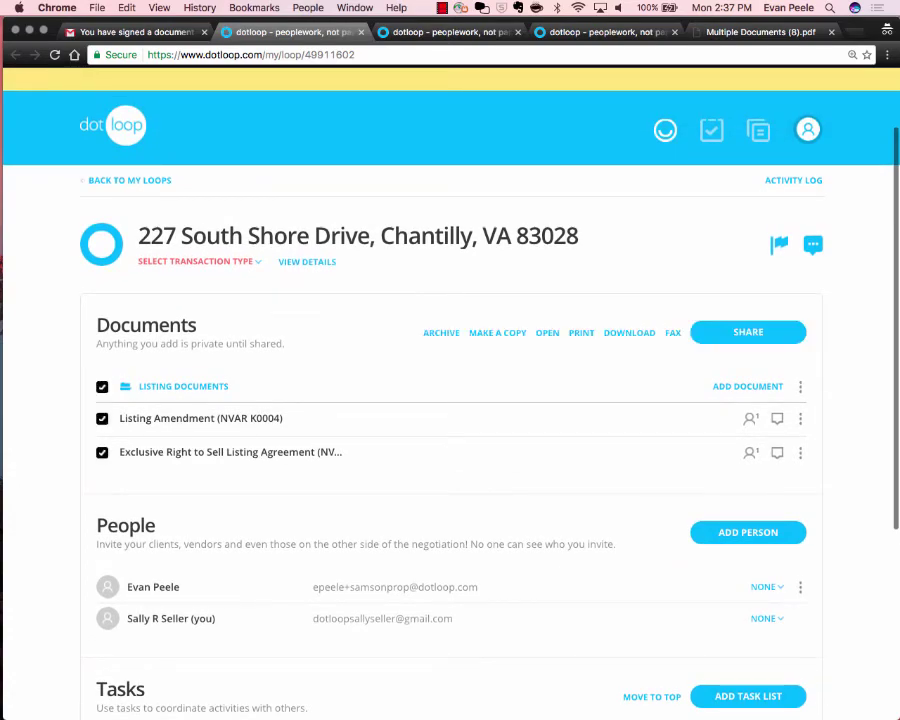
{"action": "left_click", "coordinate": [102, 386]}
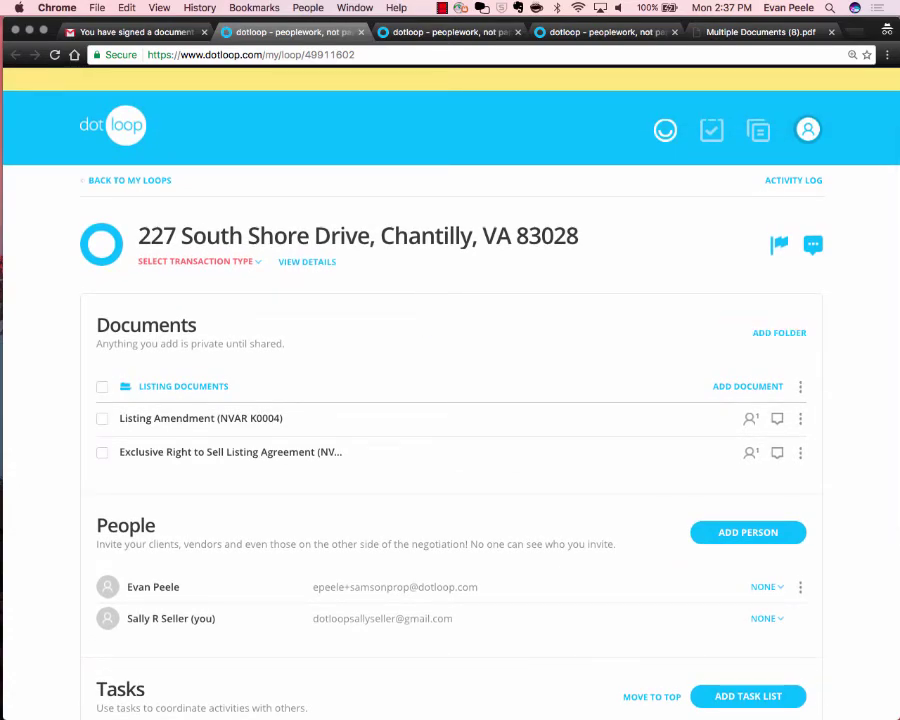
{"action": "key", "text": "ctrl+Left"}
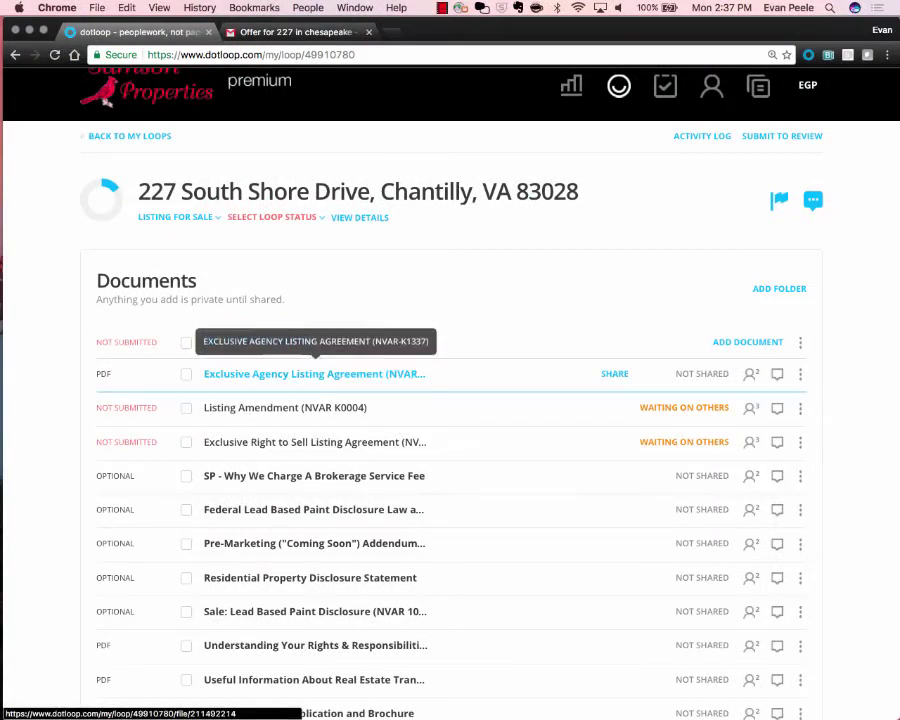
{"action": "key", "text": "ctrl+Right"}
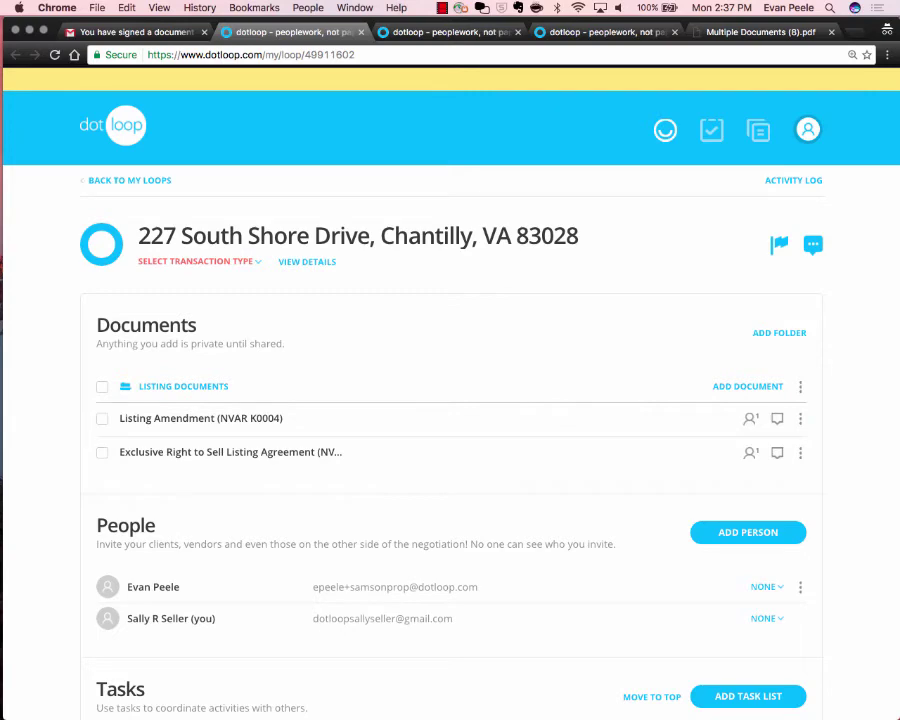
{"action": "left_click", "coordinate": [102, 387]}
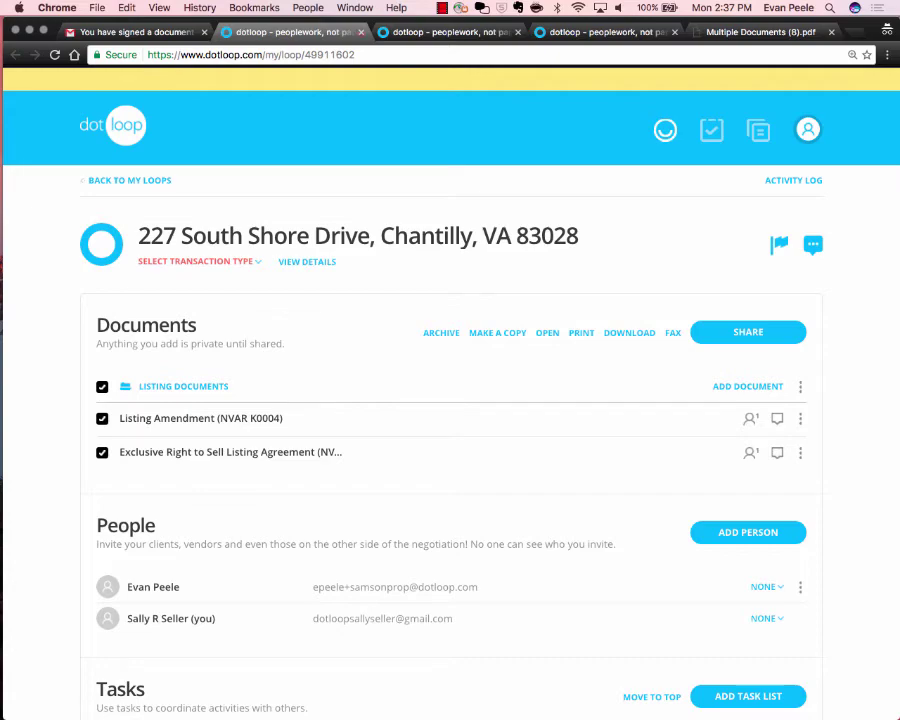
{"action": "key", "text": "ctrl+Left"}
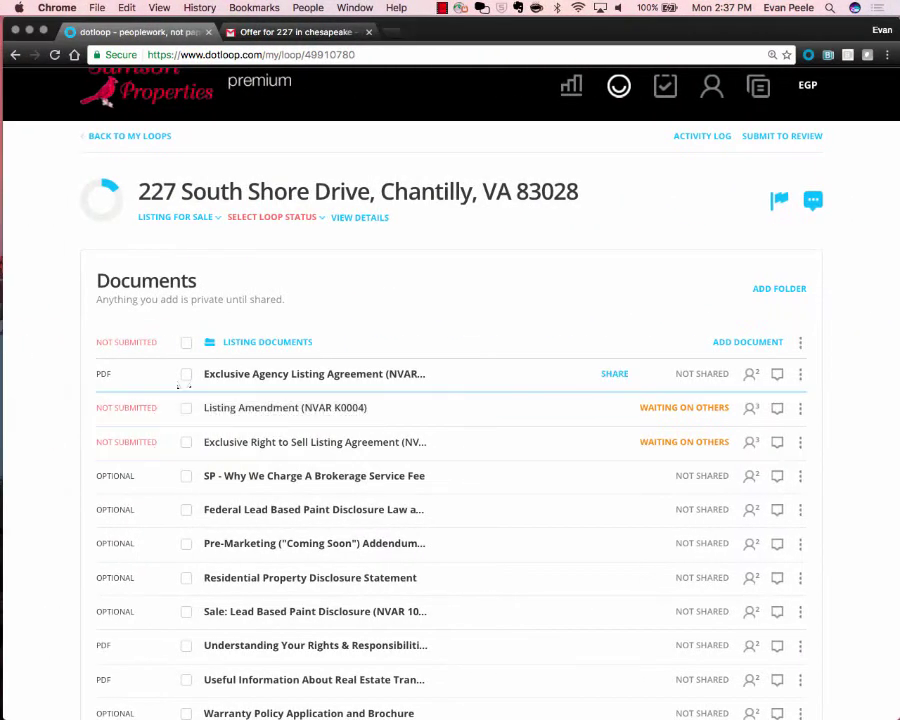
Select only the Exclusive Agency Listing Agreement and open its Share Document dialog.
{"action": "left_click", "coordinate": [186, 407]}
{"action": "left_click", "coordinate": [186, 441]}
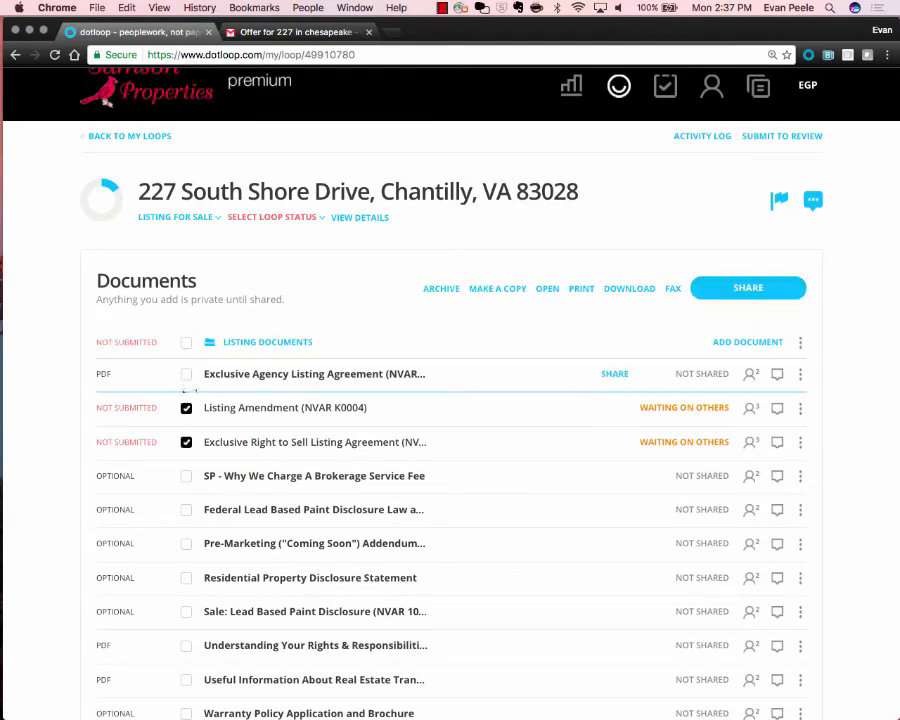
{"action": "double_click", "coordinate": [186, 342]}
{"action": "left_click", "coordinate": [186, 373]}
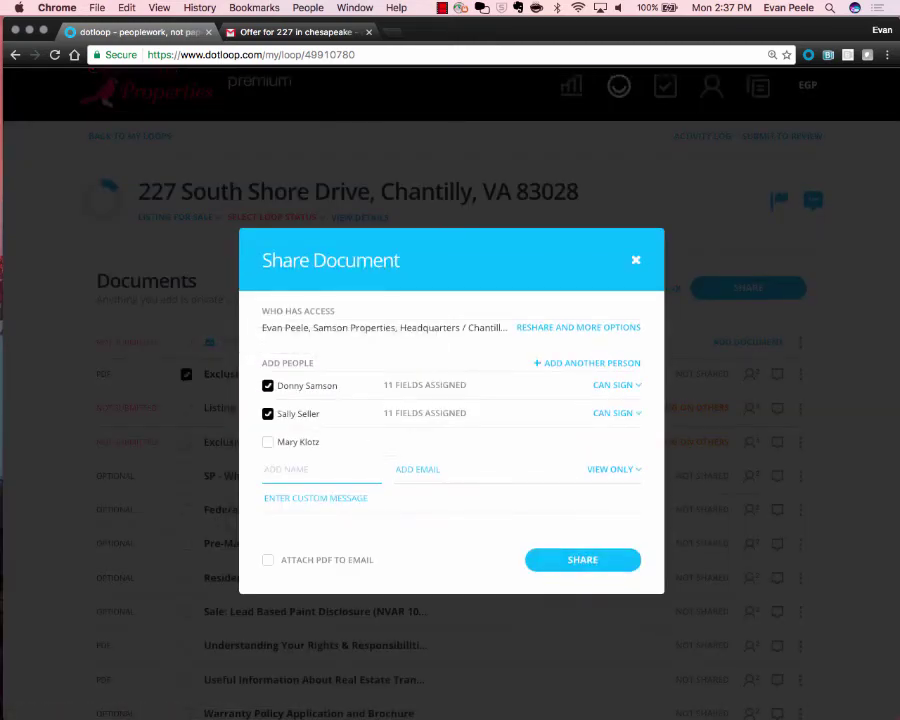
{"action": "left_click", "coordinate": [267, 442]}
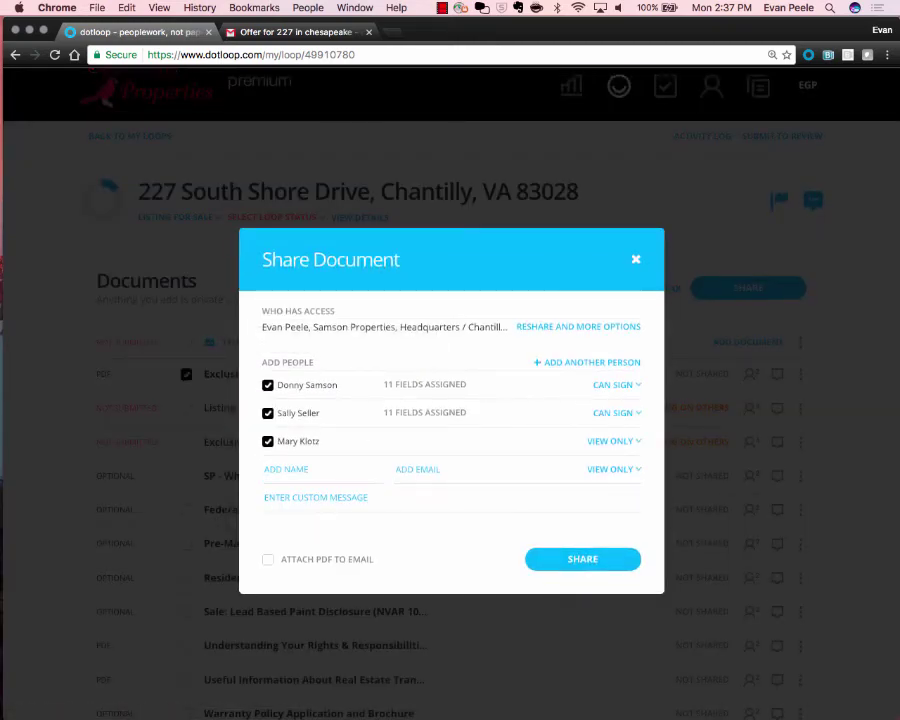
{"action": "scroll", "coordinate": [267, 442], "scroll_direction": "up", "scroll_amount": 5}
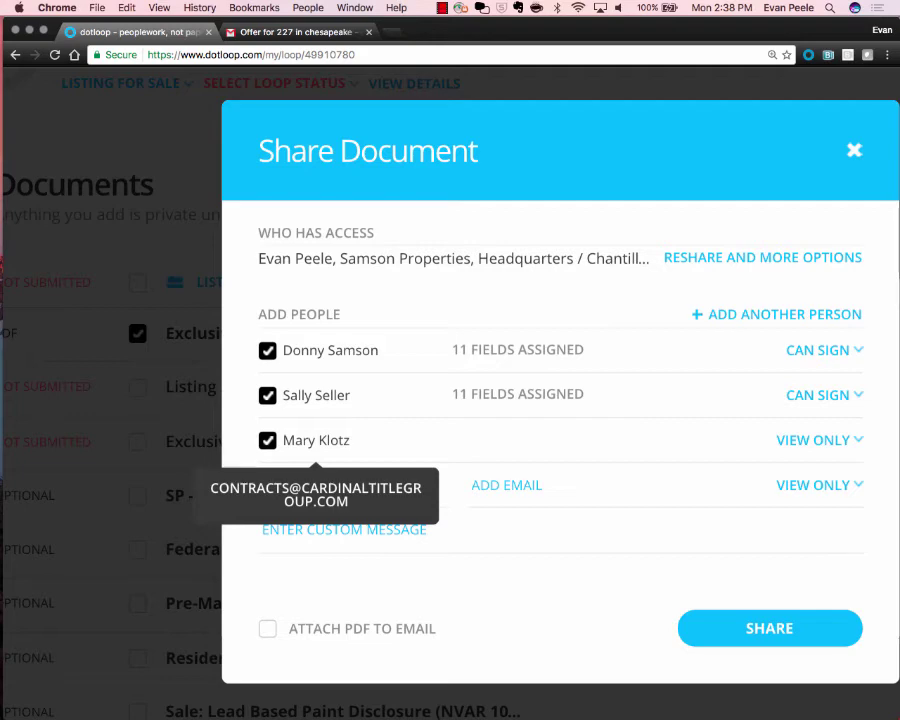
Untick the third, view-only recipient so only the two Can Sign signers remain.
{"action": "left_click", "coordinate": [316, 440]}
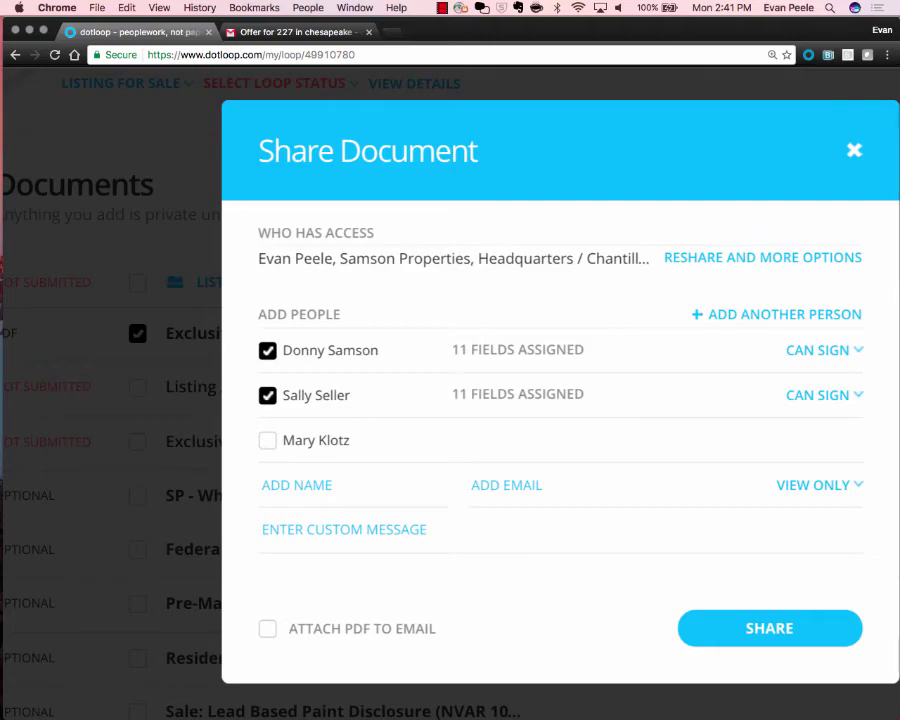
Close the Share Document dialog without sharing the Exclusive Agency agreement.
{"action": "left_click", "coordinate": [854, 150]}
{"action": "scroll", "coordinate": [327, 411], "scroll_direction": "down", "scroll_amount": 5}
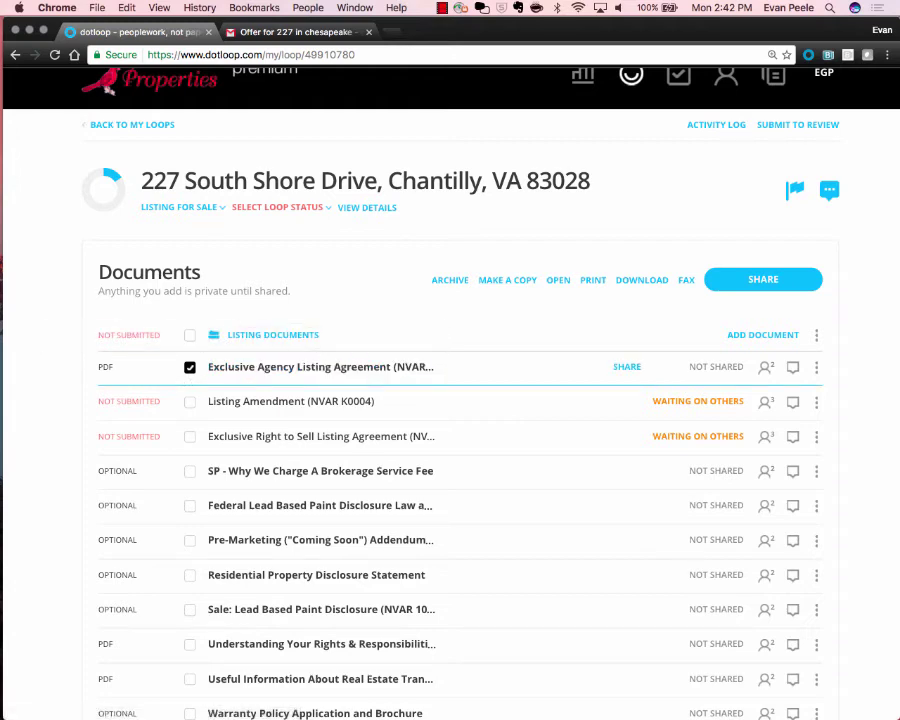
Deselect the Exclusive Agency agreement and reload the loop to update the signed document statuses.
{"action": "left_click", "coordinate": [190, 367]}
{"action": "left_click", "coordinate": [54, 55]}
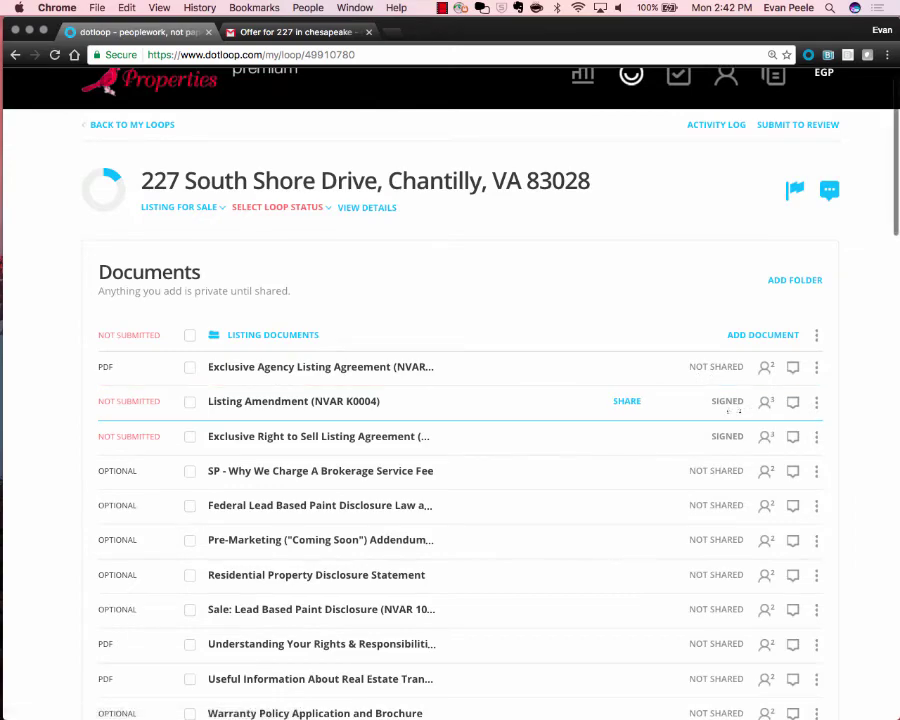
{"action": "scroll", "coordinate": [683, 410], "scroll_direction": "up", "scroll_amount": 5}
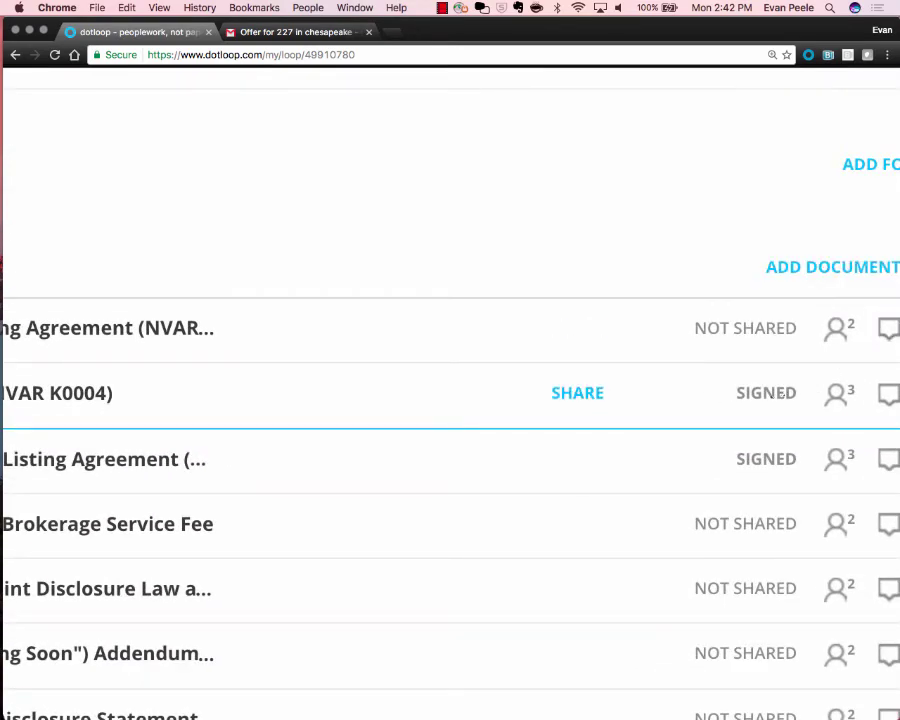
{"action": "scroll", "coordinate": [782, 393], "scroll_direction": "down", "scroll_amount": 5}
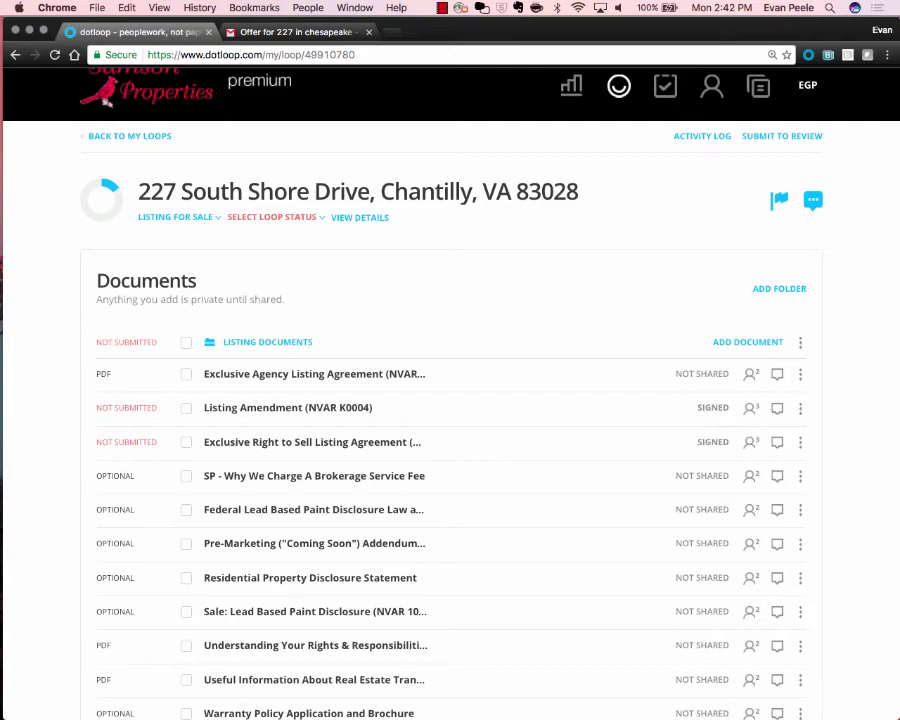
{"action": "scroll", "coordinate": [545, 297], "scroll_direction": "down", "scroll_amount": 5}
{"action": "scroll", "coordinate": [545, 297], "scroll_direction": "up", "scroll_amount": 3}
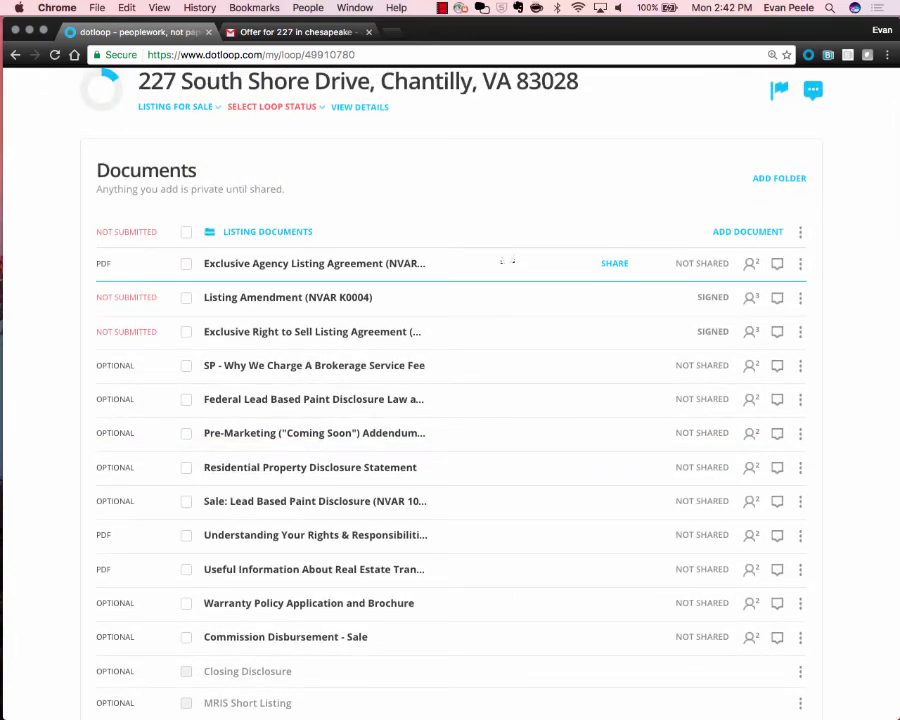
{"action": "scroll", "coordinate": [503, 261], "scroll_direction": "up", "scroll_amount": 2}
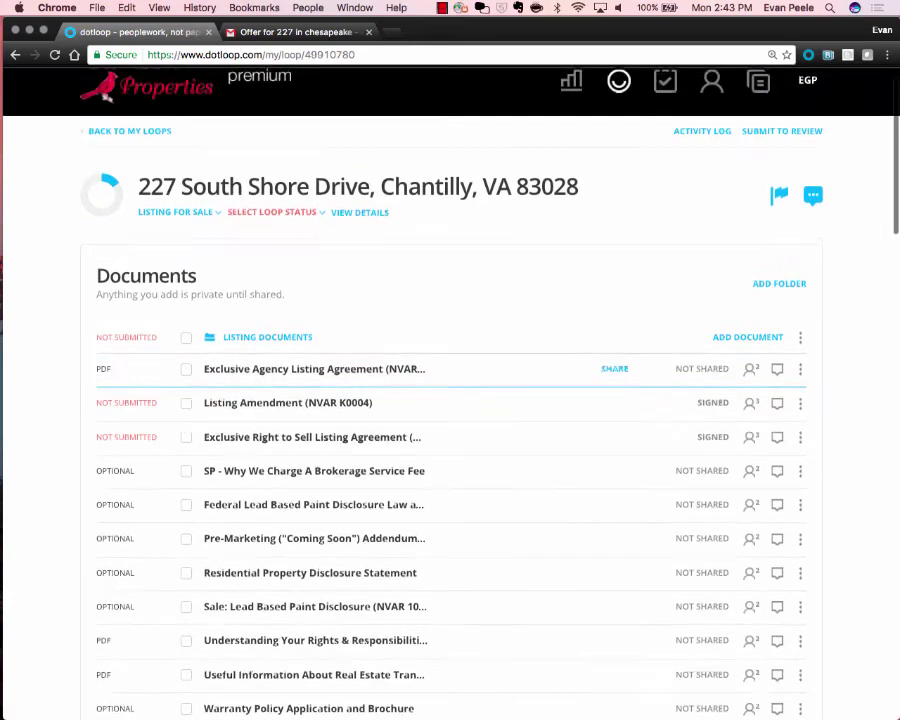
{"action": "scroll", "coordinate": [775, 200], "scroll_direction": "up", "scroll_amount": 5}
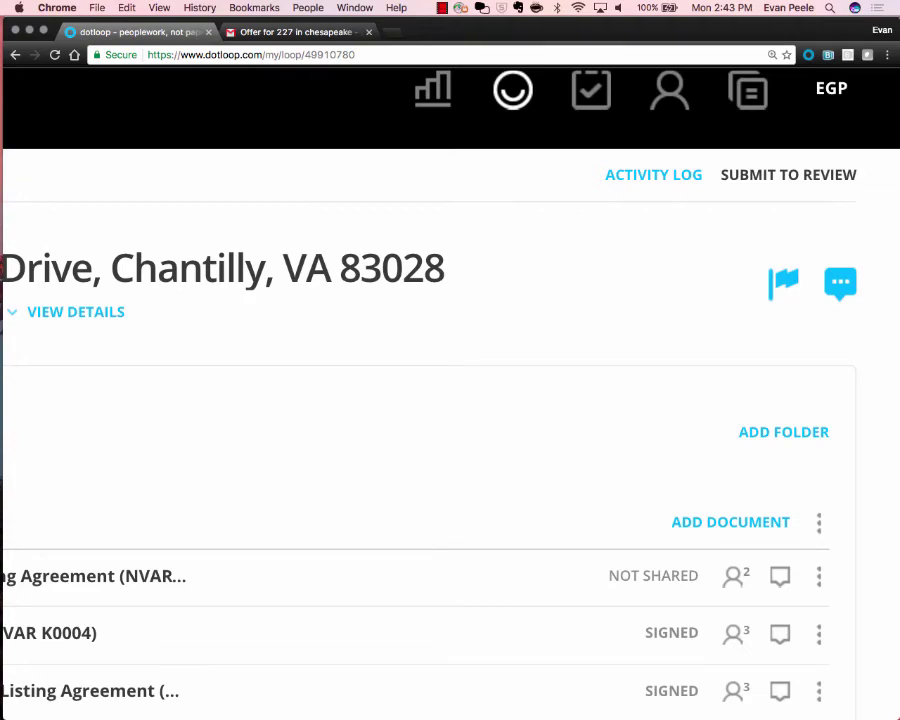
Start Submit to Review and set the property address state to VA.
{"action": "left_click", "coordinate": [788, 174]}
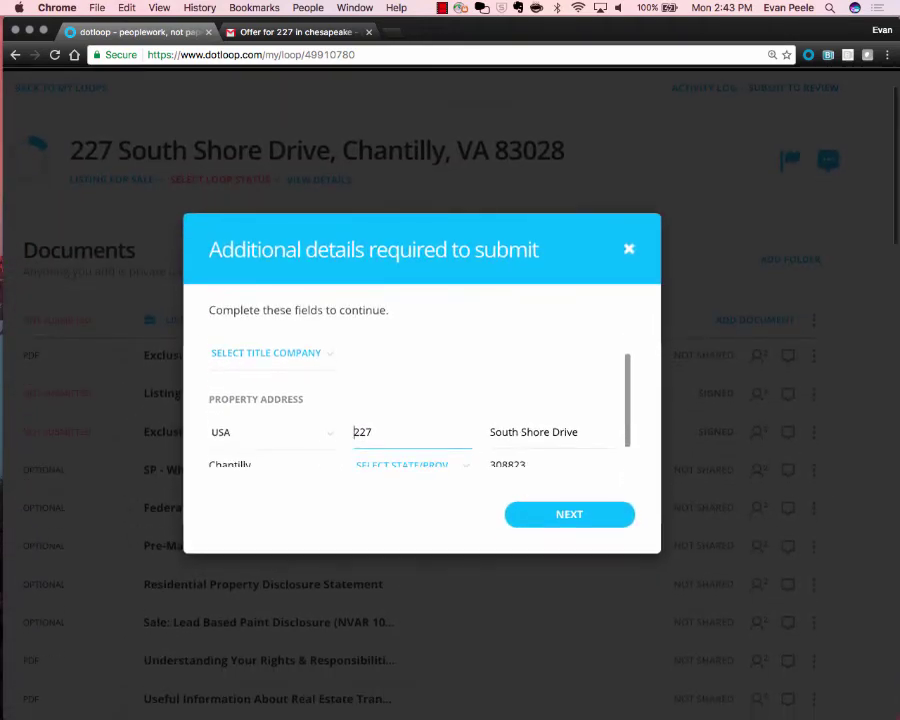
{"action": "scroll", "coordinate": [412, 432], "scroll_direction": "down", "scroll_amount": 1}
{"action": "left_click", "coordinate": [412, 438]}
{"action": "scroll", "coordinate": [412, 515], "scroll_direction": "down", "scroll_amount": 10}
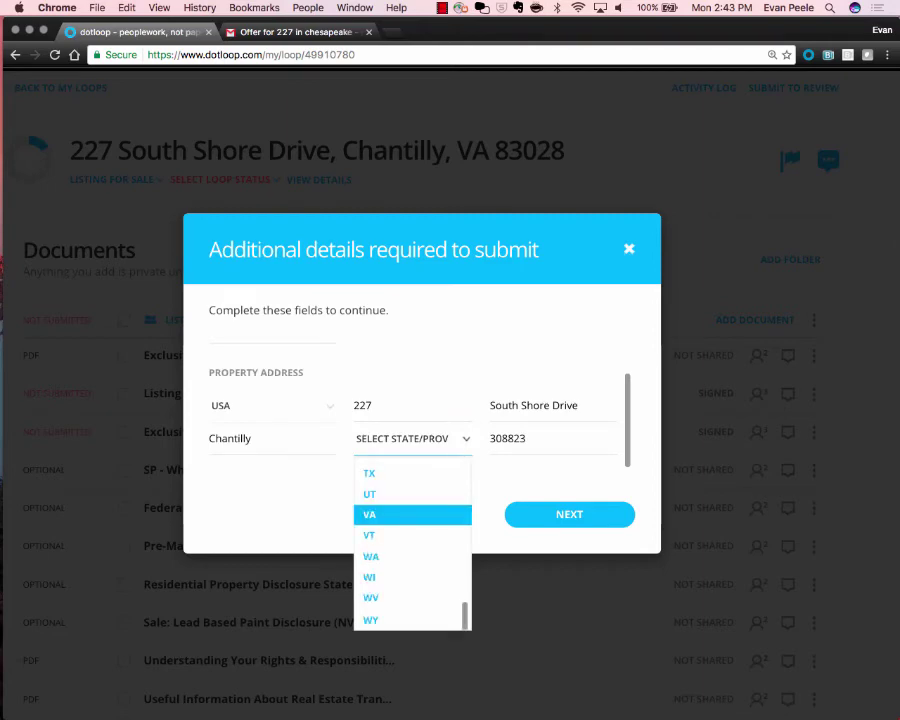
{"action": "left_click", "coordinate": [370, 514]}
{"action": "scroll", "coordinate": [412, 430], "scroll_direction": "up", "scroll_amount": 1}
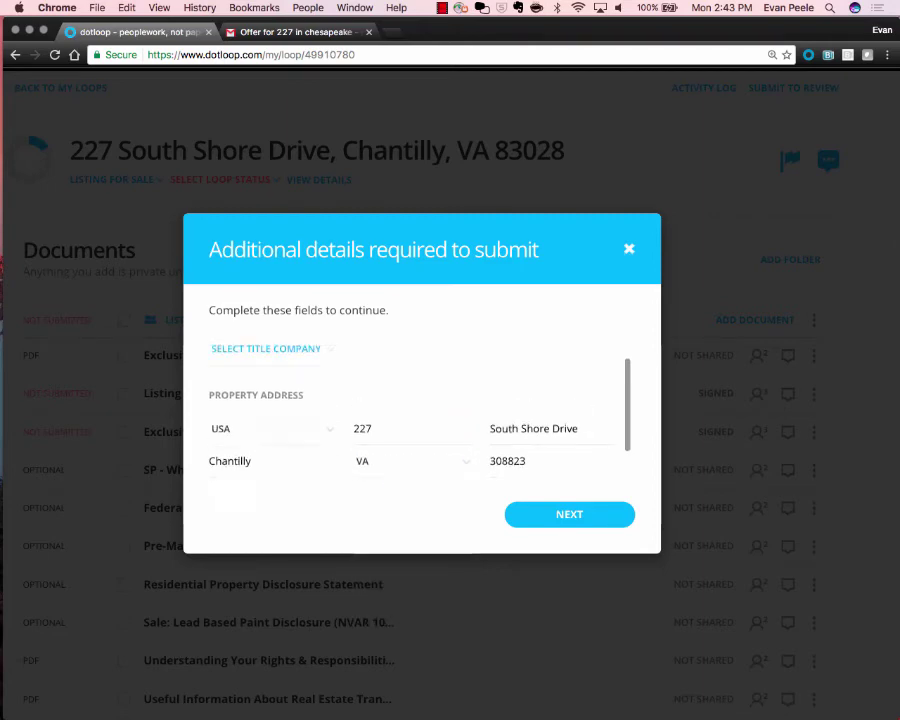
{"action": "scroll", "coordinate": [412, 430], "scroll_direction": "up", "scroll_amount": 1}
Set the title company to No Contract Yet instead of Cardinal Title Group.
{"action": "left_click", "coordinate": [271, 397]}
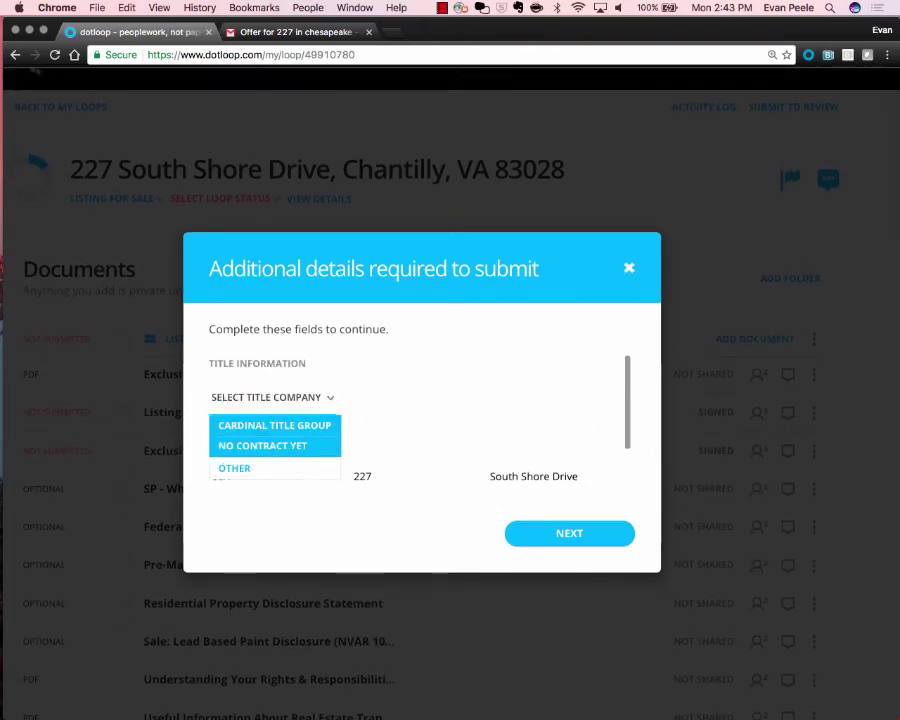
{"action": "left_click", "coordinate": [274, 425]}
{"action": "left_click", "coordinate": [271, 397]}
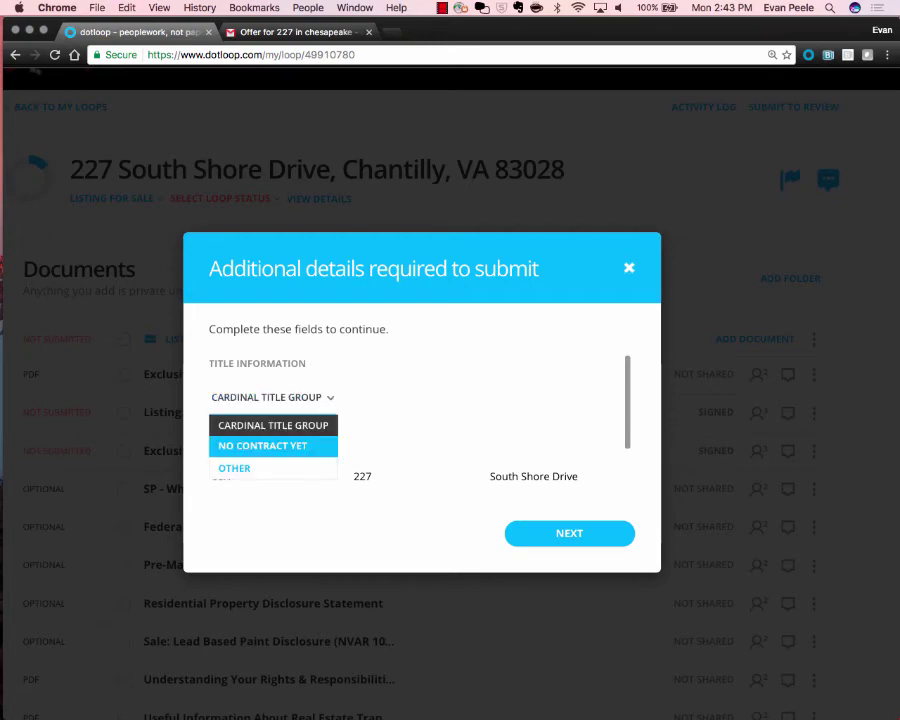
{"action": "left_click", "coordinate": [265, 444]}
{"action": "scroll", "coordinate": [420, 430], "scroll_direction": "down", "scroll_amount": 1}
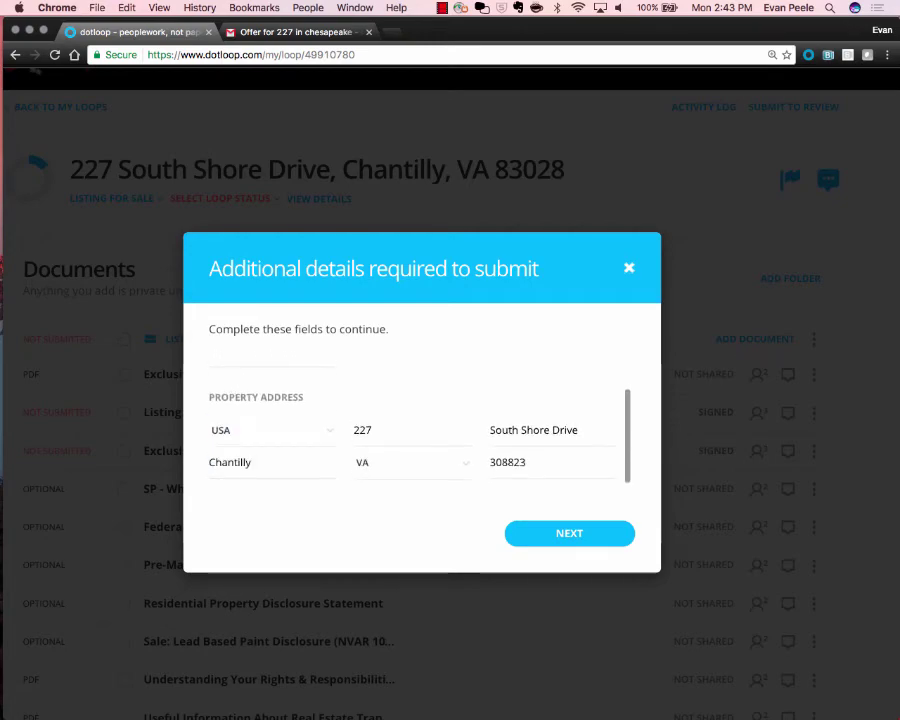
{"action": "scroll", "coordinate": [420, 430], "scroll_direction": "up", "scroll_amount": 3}
Tick the Listing Documents folder, type it as LISTING, and submit it for admin review.
{"action": "left_click", "coordinate": [569, 570]}
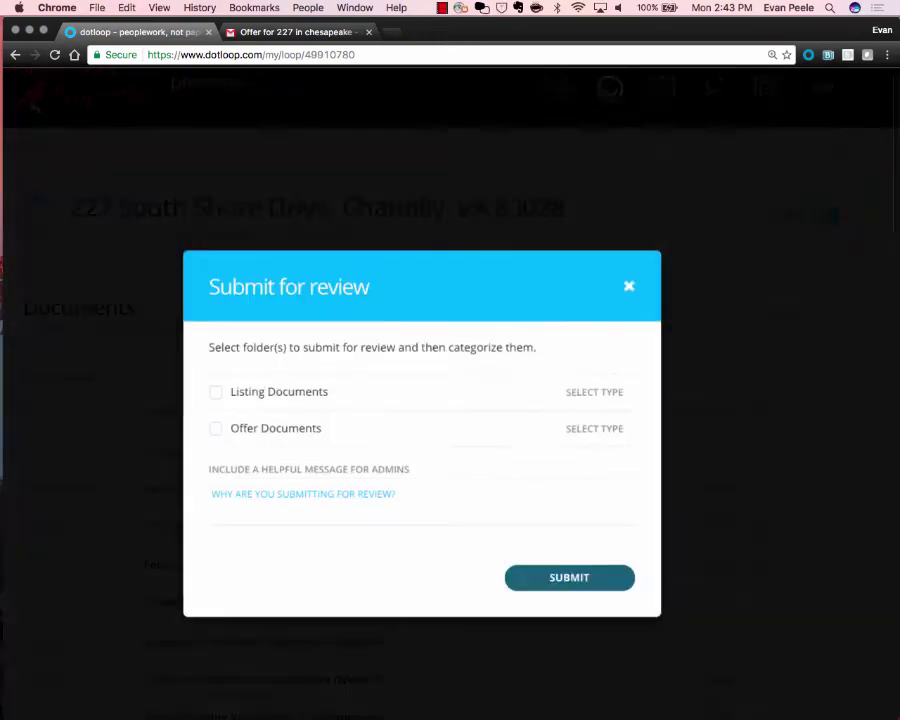
{"action": "left_click", "coordinate": [215, 392]}
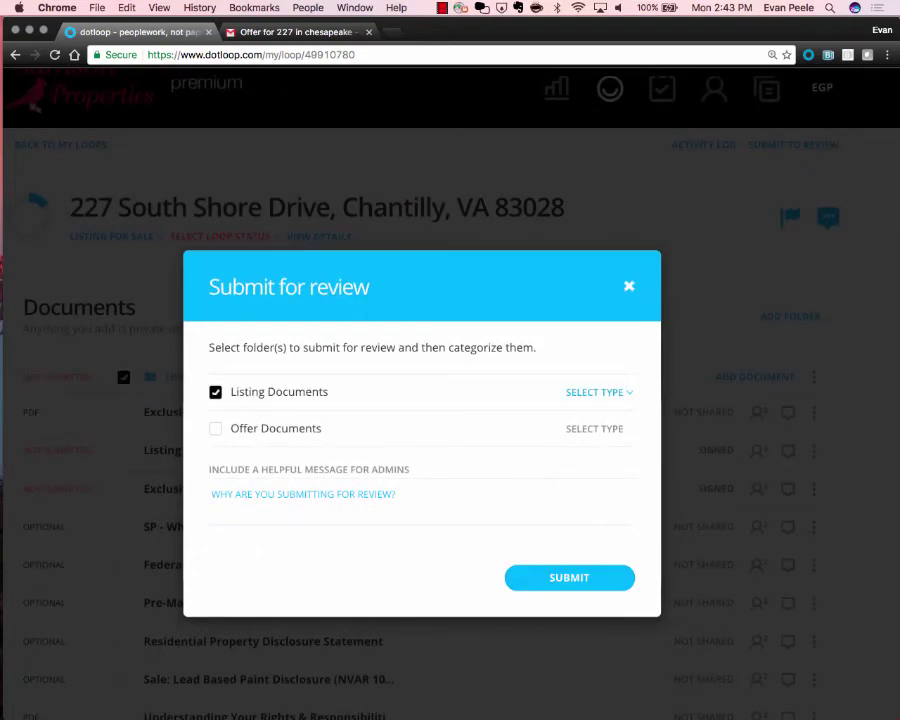
{"action": "left_click", "coordinate": [598, 392]}
{"action": "left_click", "coordinate": [598, 392]}
{"action": "left_click", "coordinate": [581, 410]}
{"action": "left_click", "coordinate": [303, 494]}
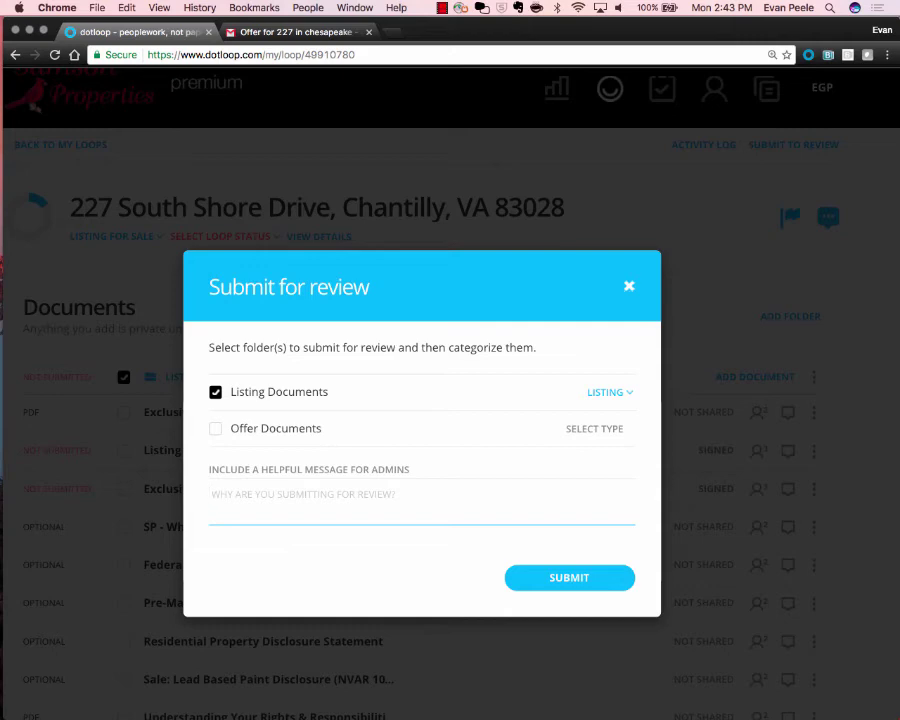
{"action": "left_click", "coordinate": [569, 577]}
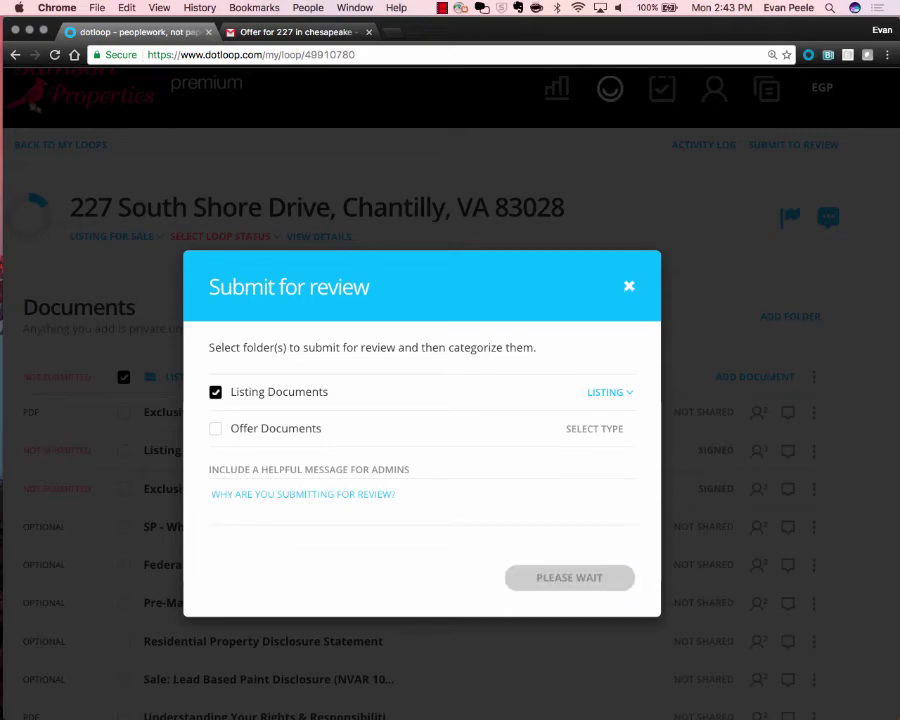
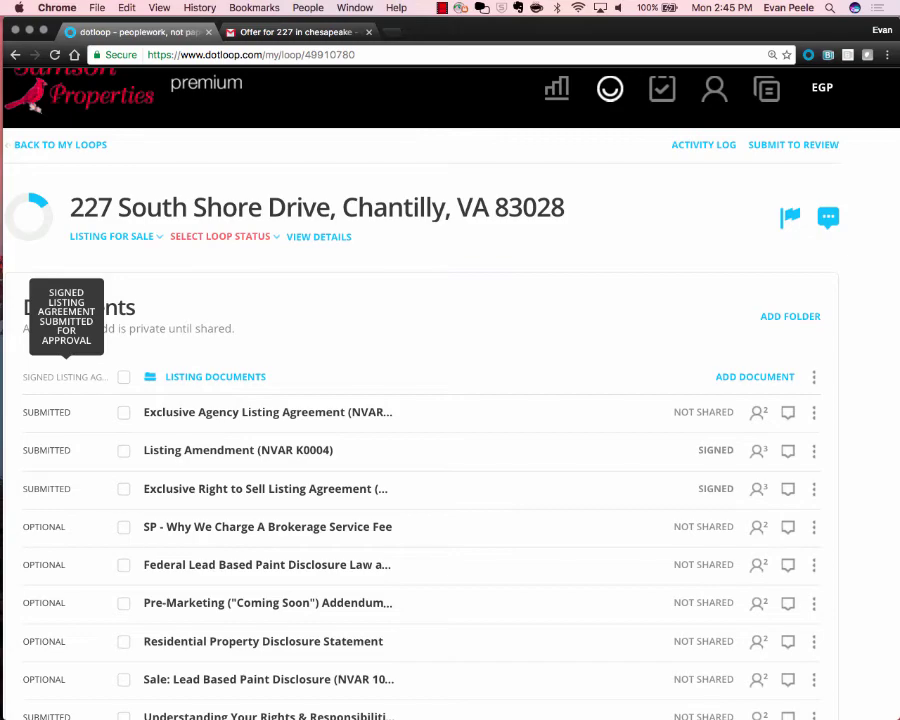
Autofill the Commission Disbursement - Sale form, then leave it without saving and dismiss the share prompt.
{"action": "scroll", "coordinate": [66, 376], "scroll_direction": "down", "scroll_amount": 5}
{"action": "left_click", "coordinate": [235, 466]}
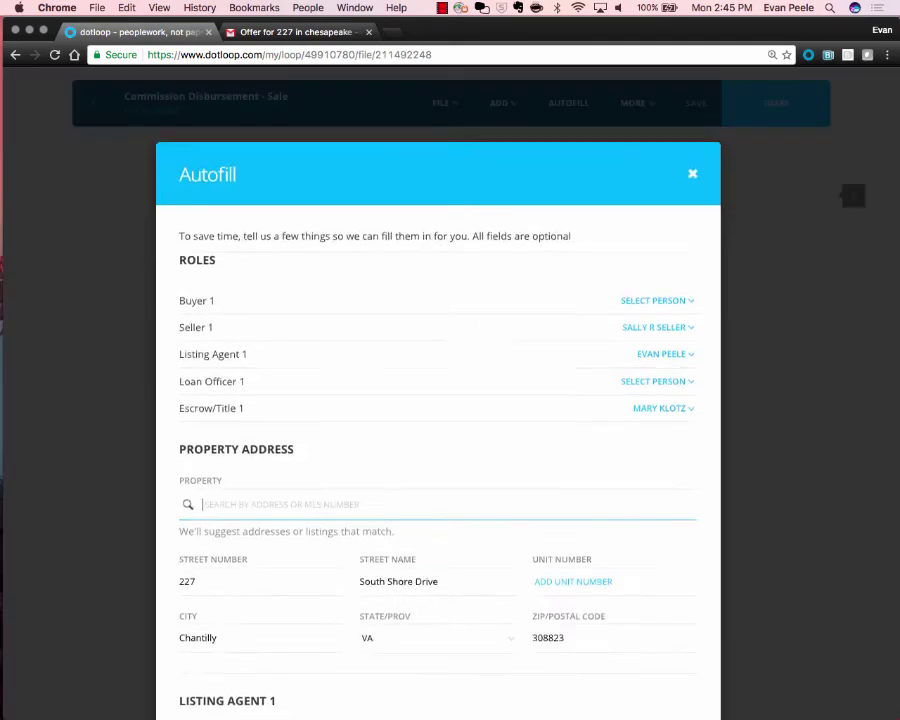
{"action": "scroll", "coordinate": [437, 450], "scroll_direction": "down", "scroll_amount": 10}
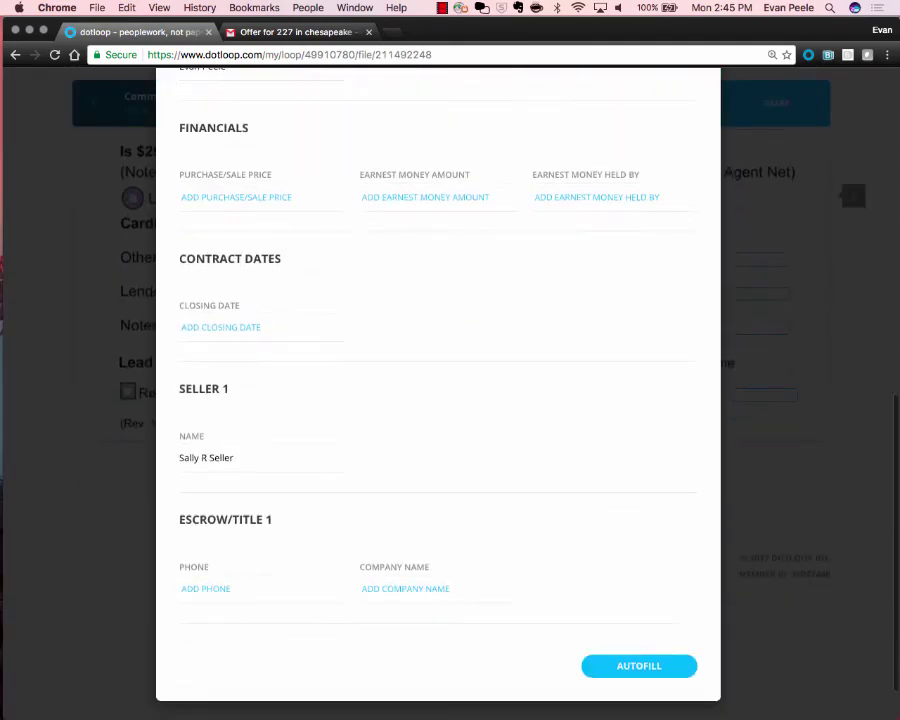
{"action": "left_click", "coordinate": [639, 666]}
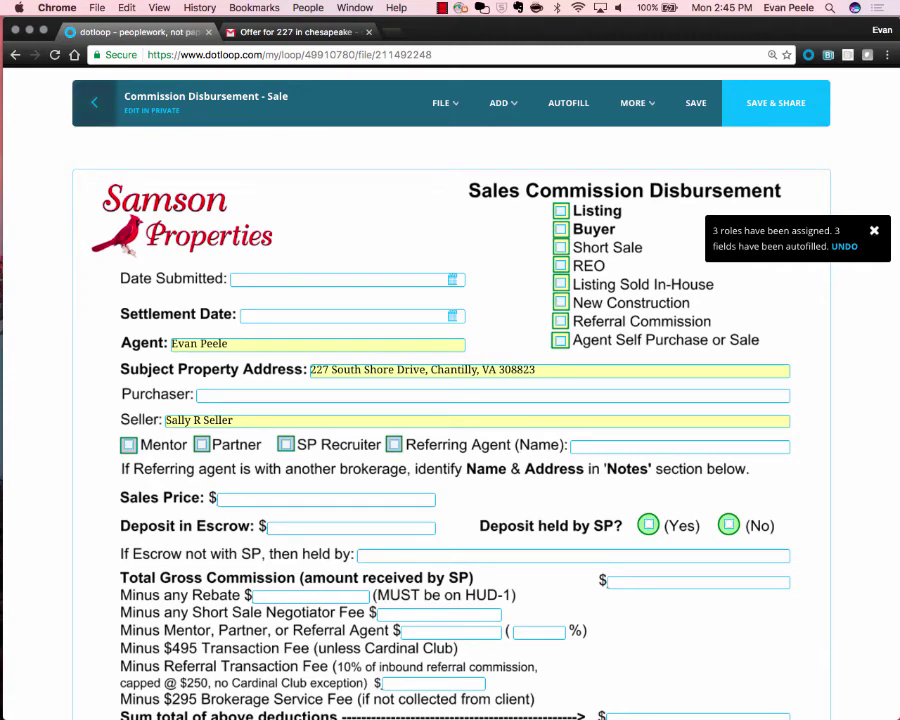
{"action": "left_click", "coordinate": [94, 103]}
{"action": "left_click", "coordinate": [498, 452]}
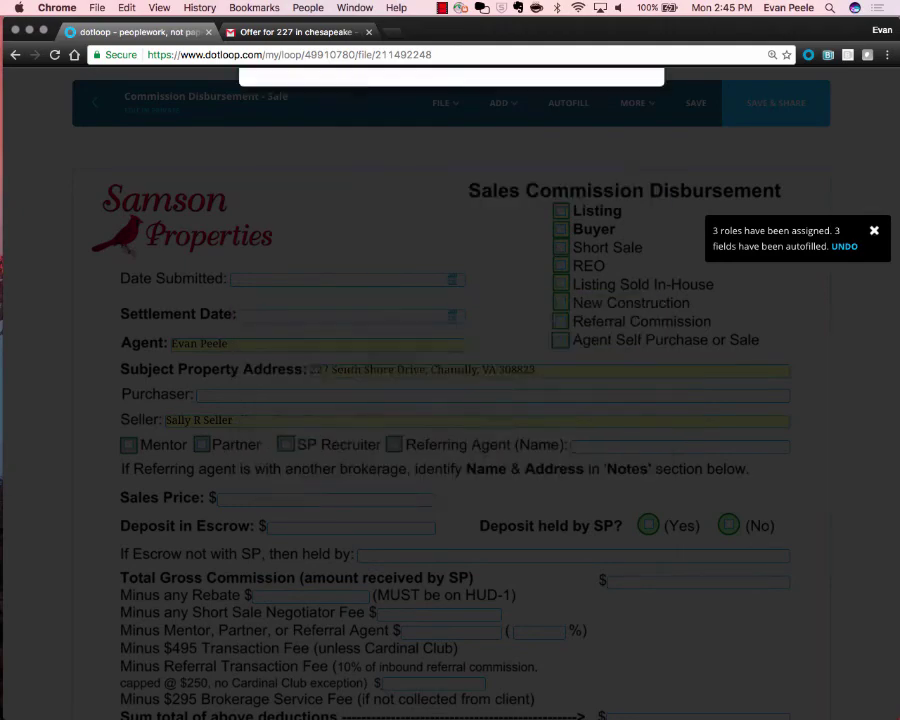
{"action": "left_click", "coordinate": [496, 451]}
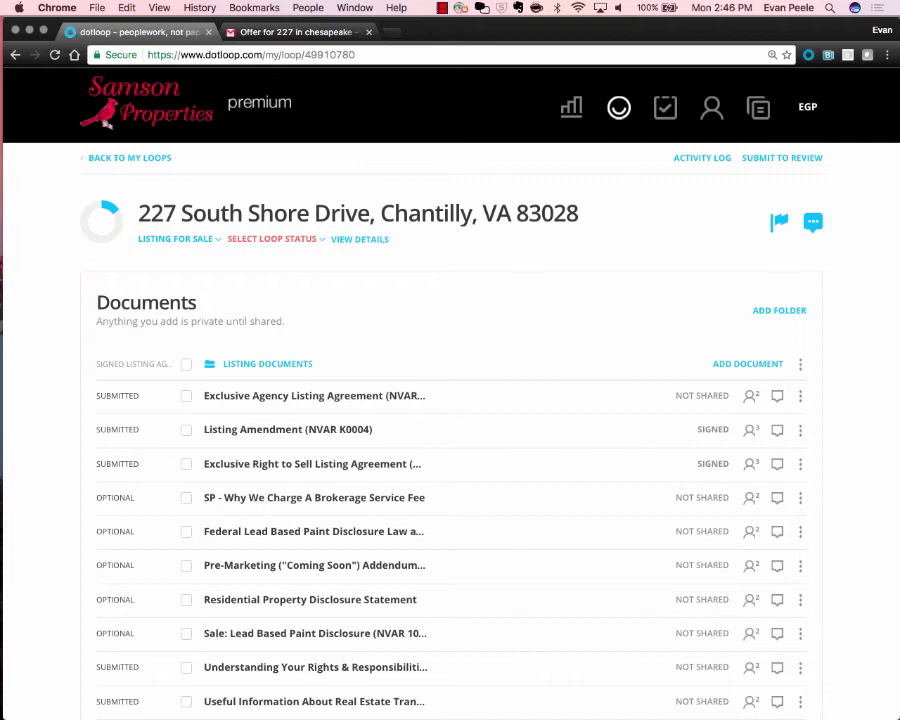
Set the loop status to Active Listing and collapse the Listing Documents folder.
{"action": "left_click", "coordinate": [272, 239]}
{"action": "left_click", "coordinate": [265, 293]}
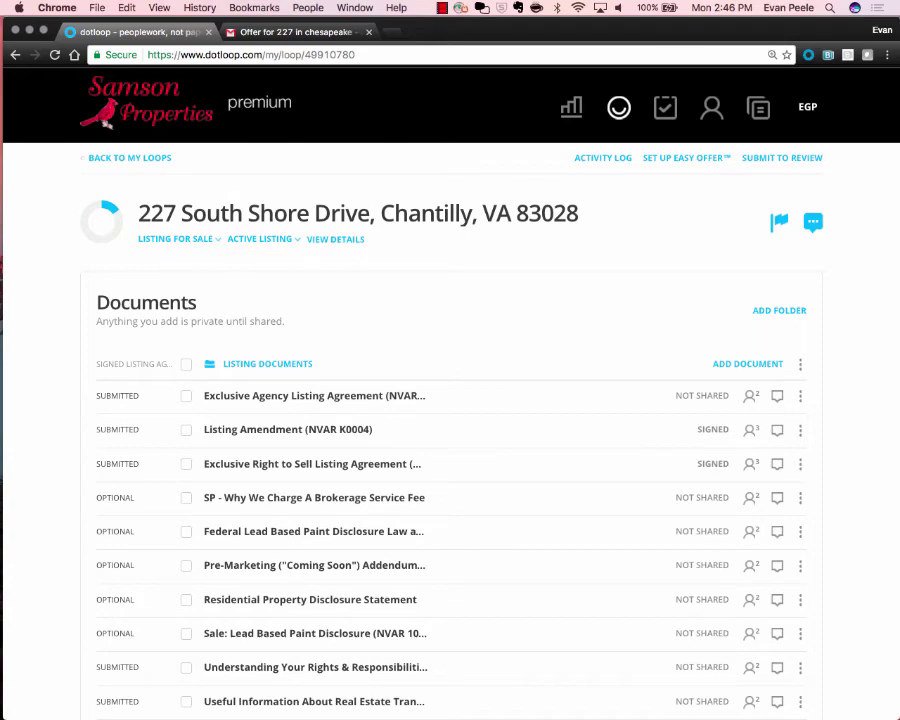
{"action": "left_click", "coordinate": [267, 364]}
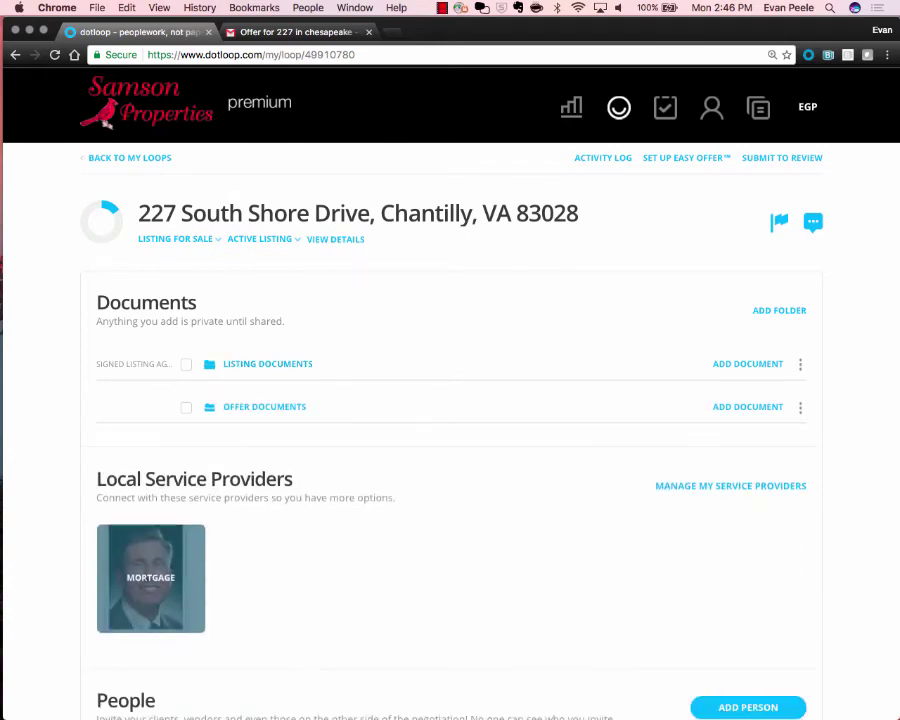
{"action": "scroll", "coordinate": [267, 364], "scroll_direction": "down", "scroll_amount": 2}
{"action": "scroll", "coordinate": [267, 364], "scroll_direction": "up", "scroll_amount": 2}
{"action": "scroll", "coordinate": [450, 400], "scroll_direction": "down", "scroll_amount": 2}
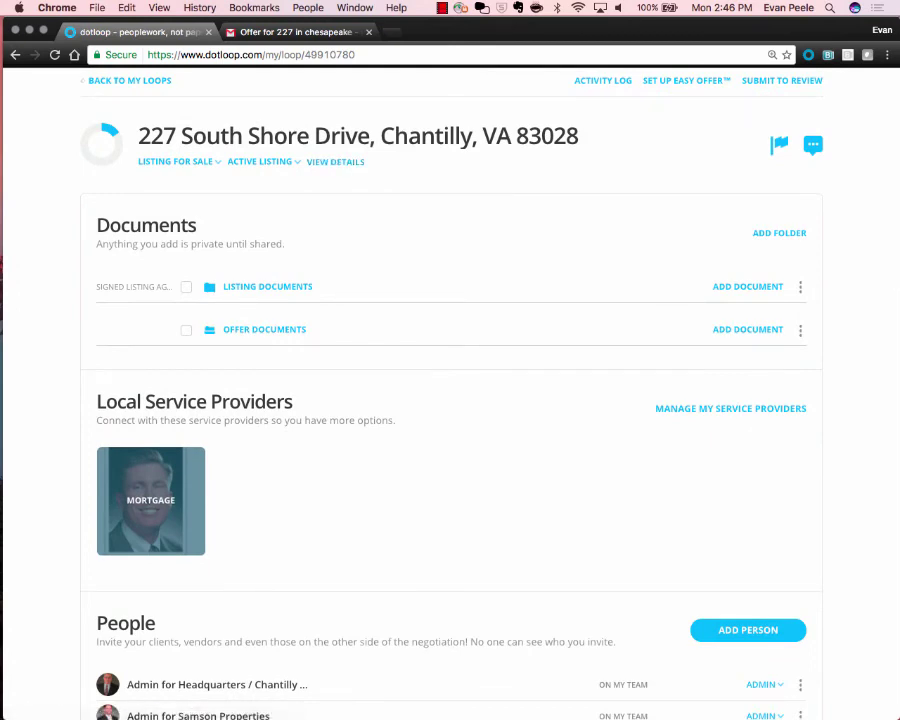
{"action": "left_click", "coordinate": [295, 32]}
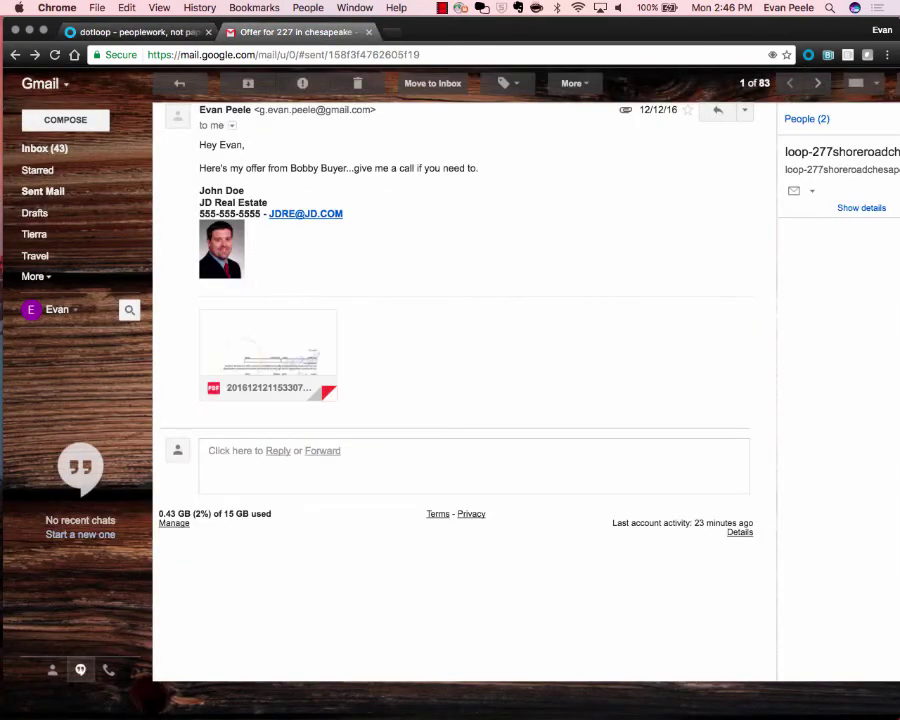
Read the buyer's agent's offer email and check its PDF attachment in Gmail.
{"action": "mouse_move", "coordinate": [268, 350]}
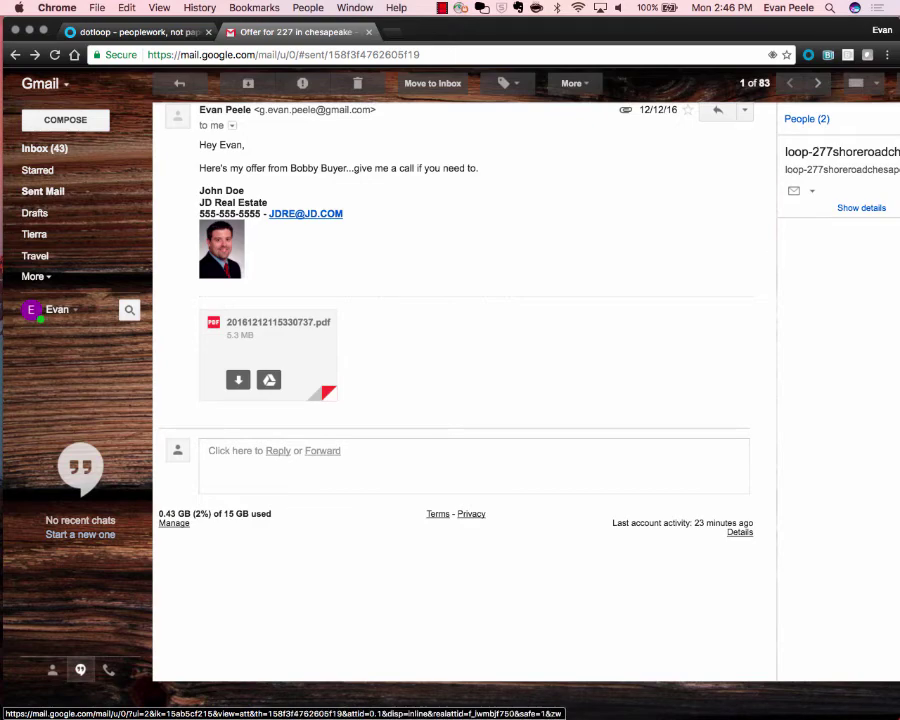
{"action": "scroll", "coordinate": [290, 329], "scroll_direction": "up", "scroll_amount": 5}
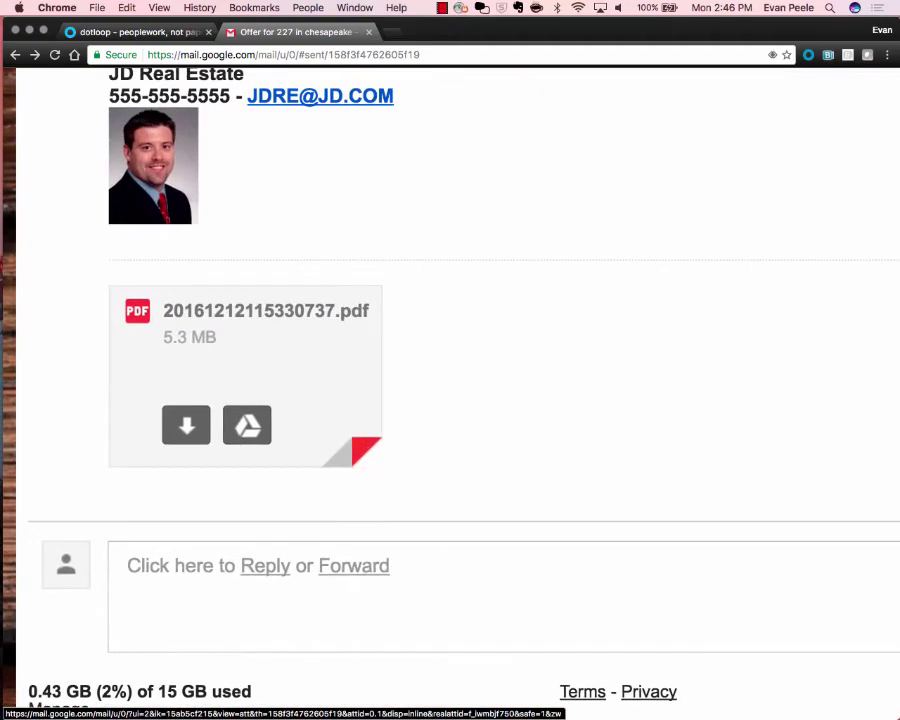
{"action": "scroll", "coordinate": [290, 330], "scroll_direction": "up", "scroll_amount": 3}
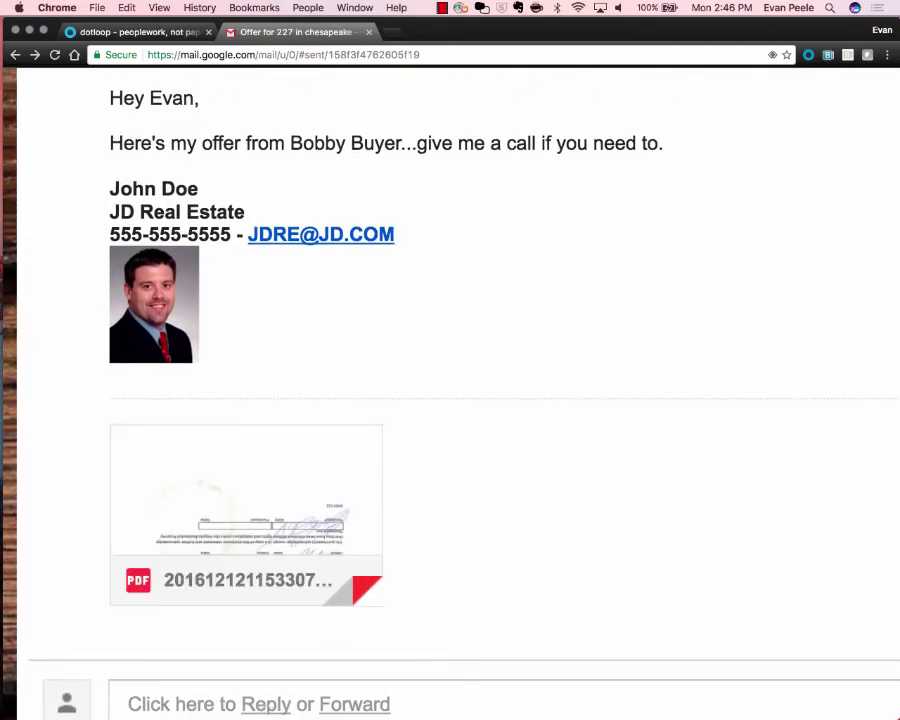
{"action": "left_click", "coordinate": [135, 31]}
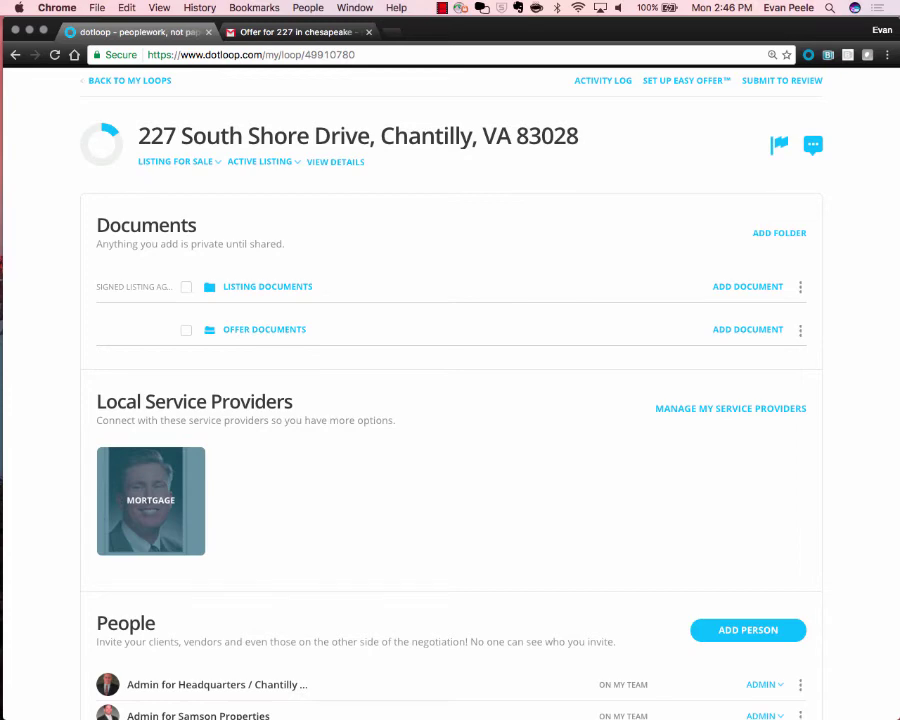
Copy the Offer Documents folder's upload email address using Add Document > Email.
{"action": "left_click", "coordinate": [747, 329]}
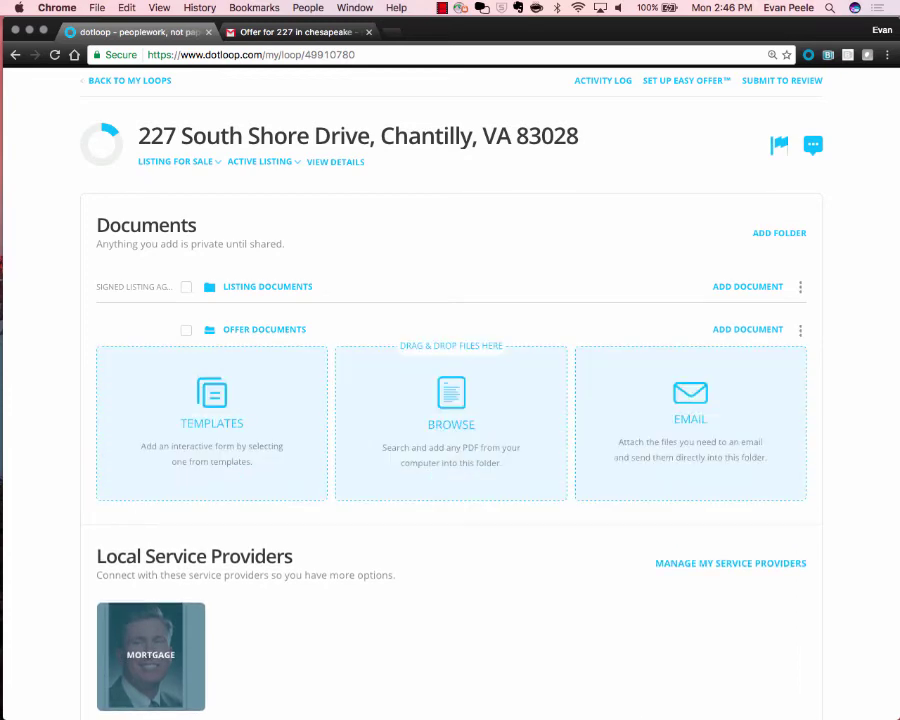
{"action": "left_click", "coordinate": [690, 420]}
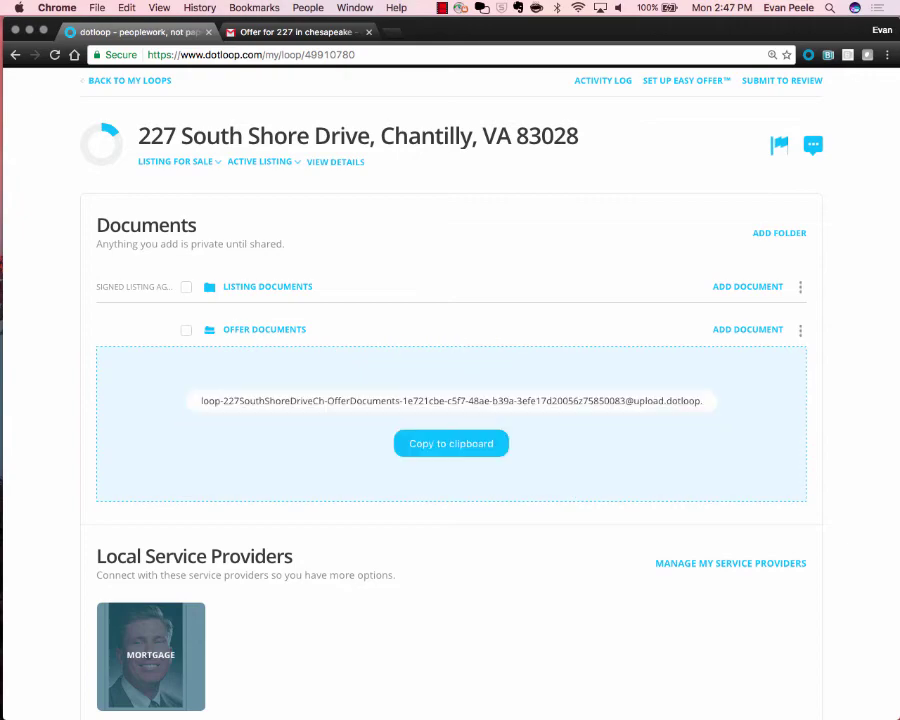
{"action": "scroll", "coordinate": [472, 394], "scroll_direction": "up", "scroll_amount": 5}
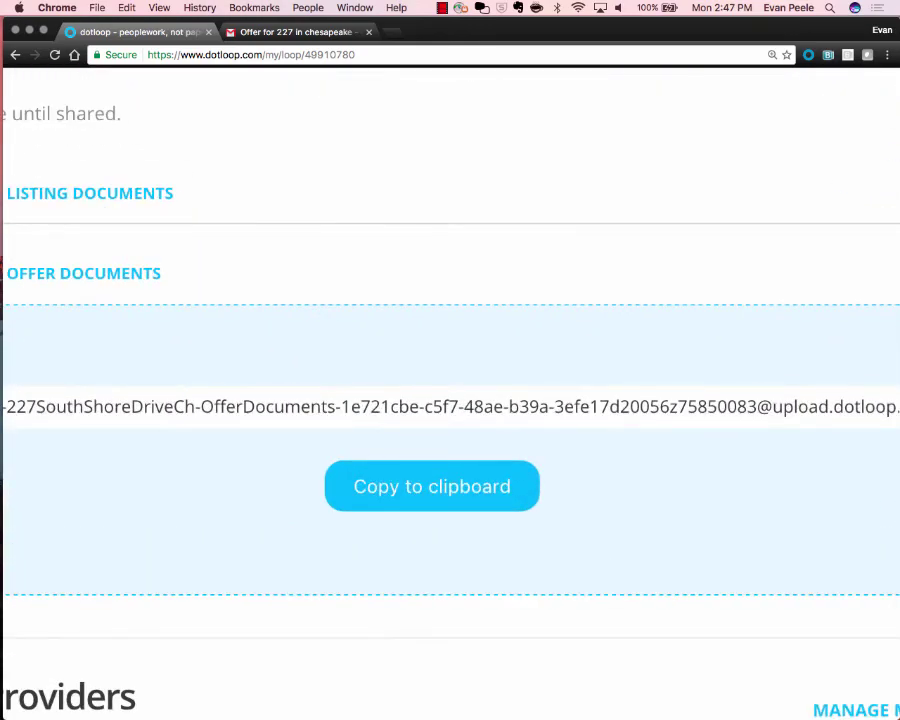
{"action": "scroll", "coordinate": [472, 394], "scroll_direction": "down", "scroll_amount": 3}
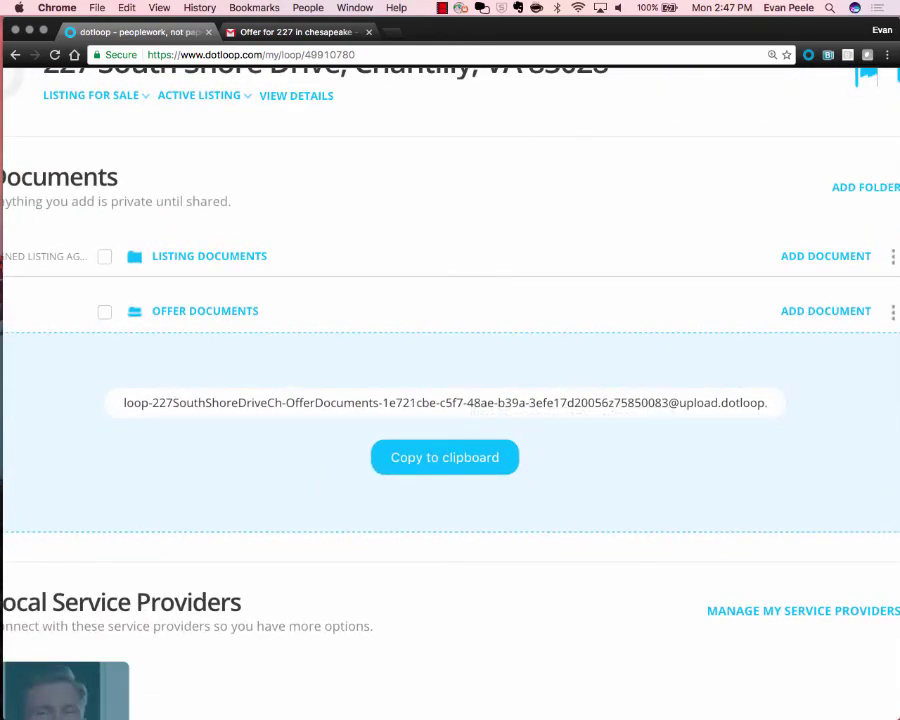
{"action": "left_click", "coordinate": [444, 457]}
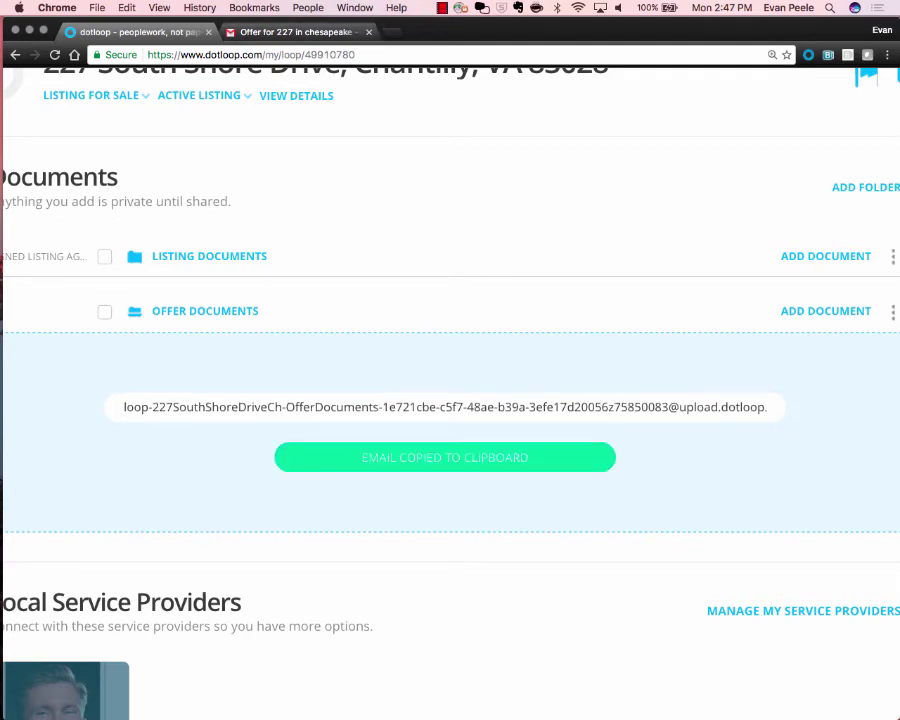
{"action": "left_click", "coordinate": [290, 32]}
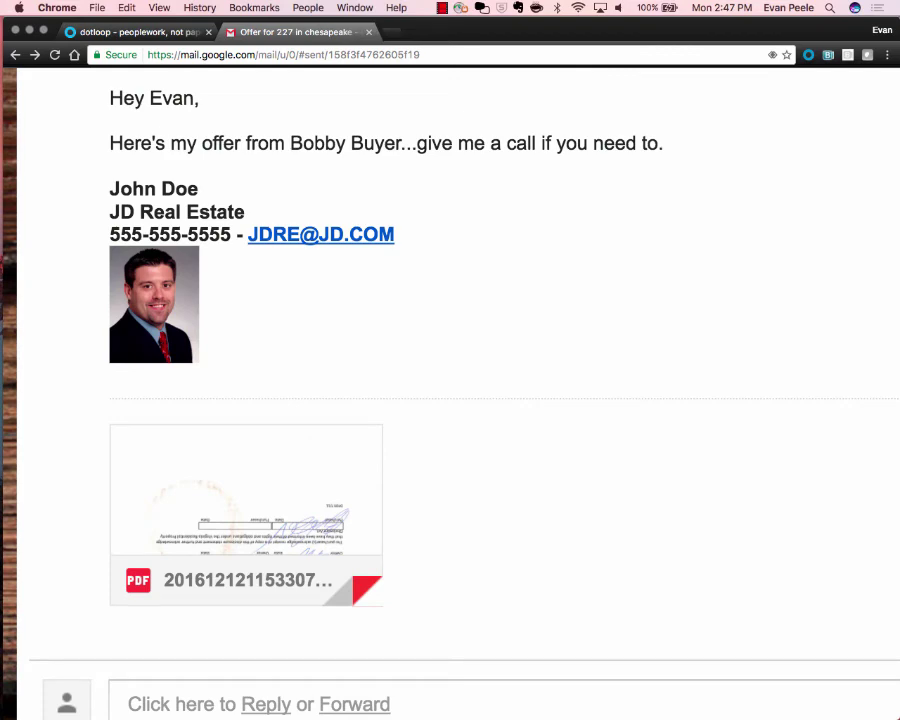
Reposition the browser window and glance at the dotloop loop before returning to the offer email.
{"action": "left_click_drag", "start_coordinate": [560, 30], "coordinate": [560, 108]}
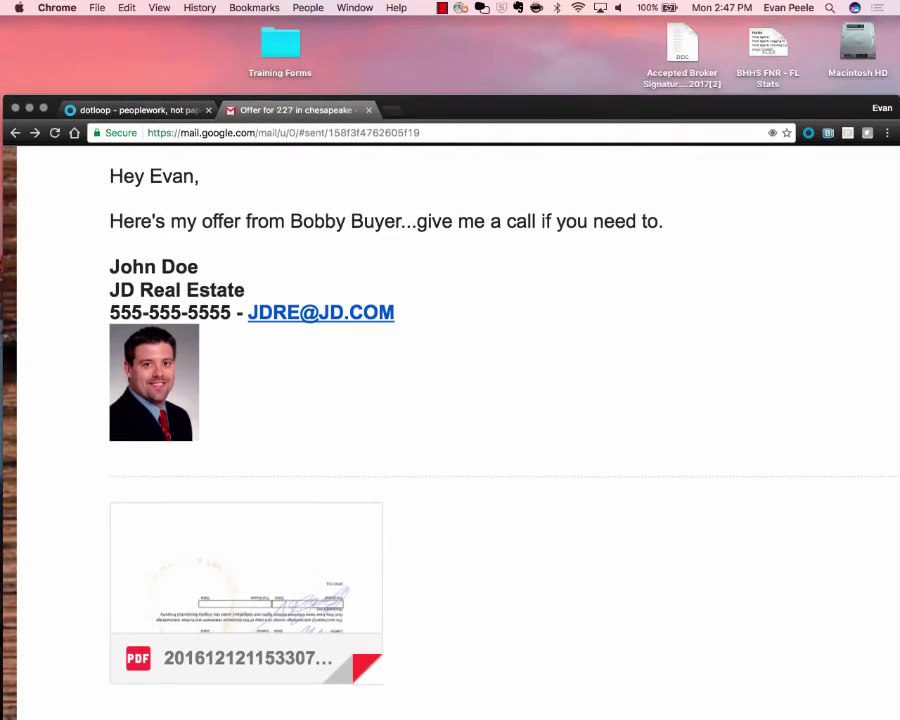
{"action": "key", "text": "ctrl+shift+Tab"}
{"action": "key", "text": "ctrl+Tab"}
{"action": "left_click_drag", "start_coordinate": [560, 108], "coordinate": [558, 30]}
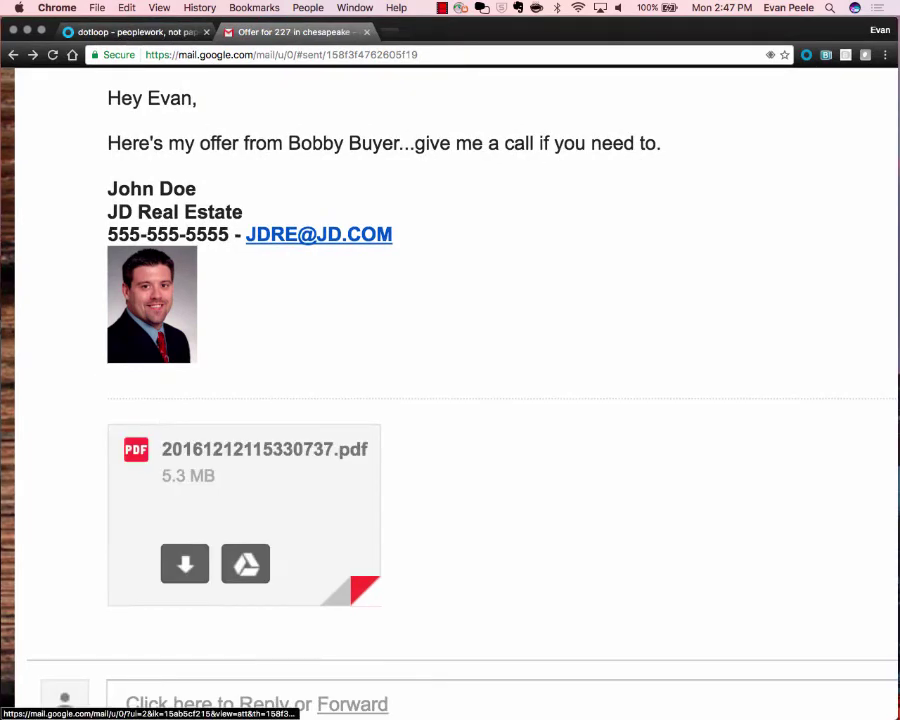
{"action": "scroll", "coordinate": [352, 513], "scroll_direction": "down", "scroll_amount": 2}
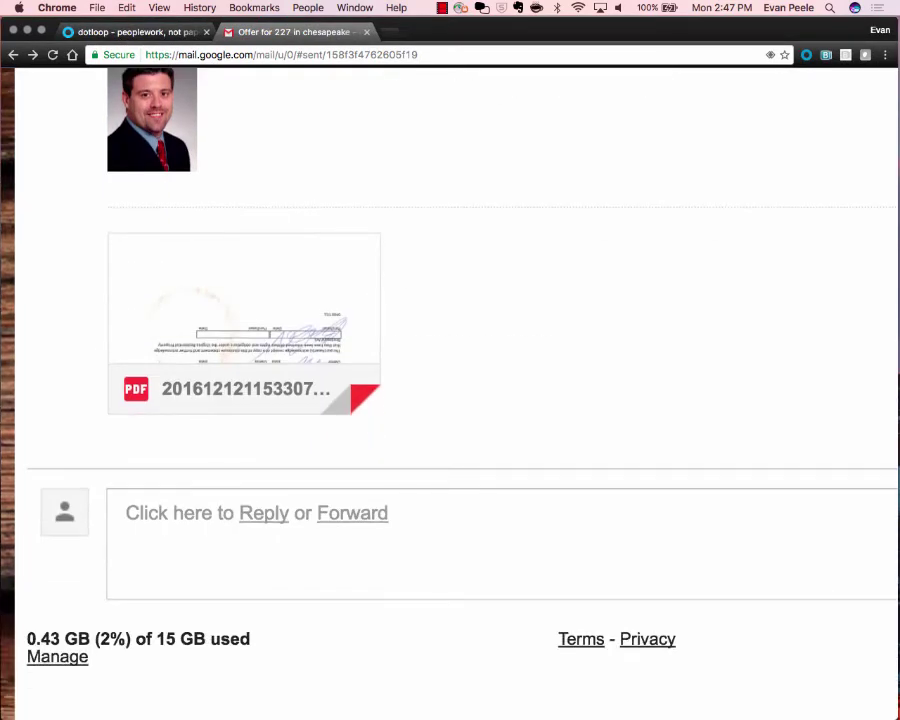
Forward the offer email with its PDF to the pasted Offer Documents upload address.
{"action": "left_click", "coordinate": [352, 513]}
{"action": "right_click", "coordinate": [280, 455]}
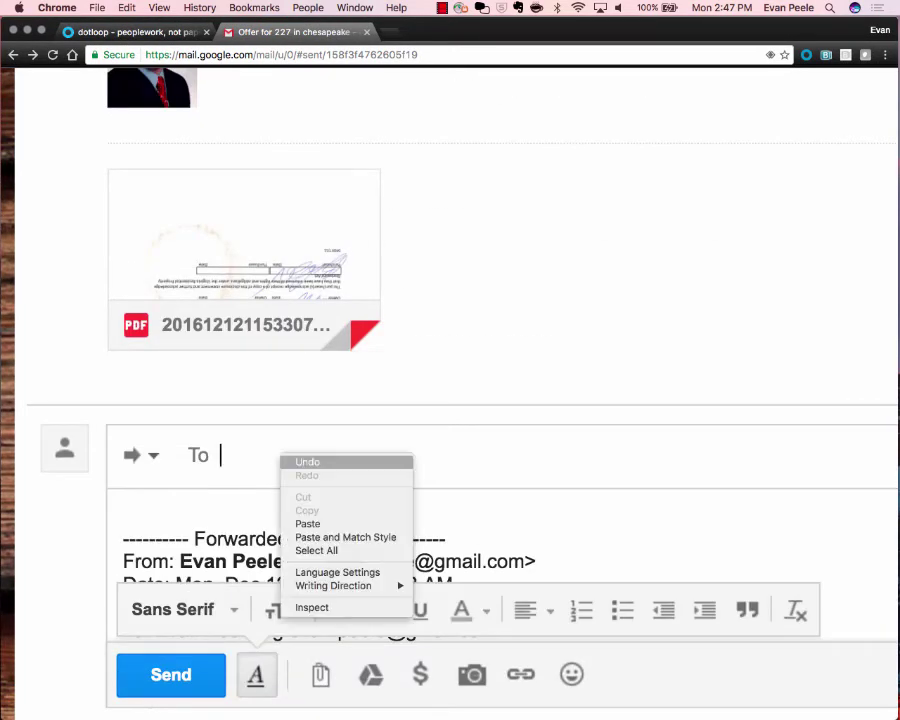
{"action": "left_click", "coordinate": [307, 523]}
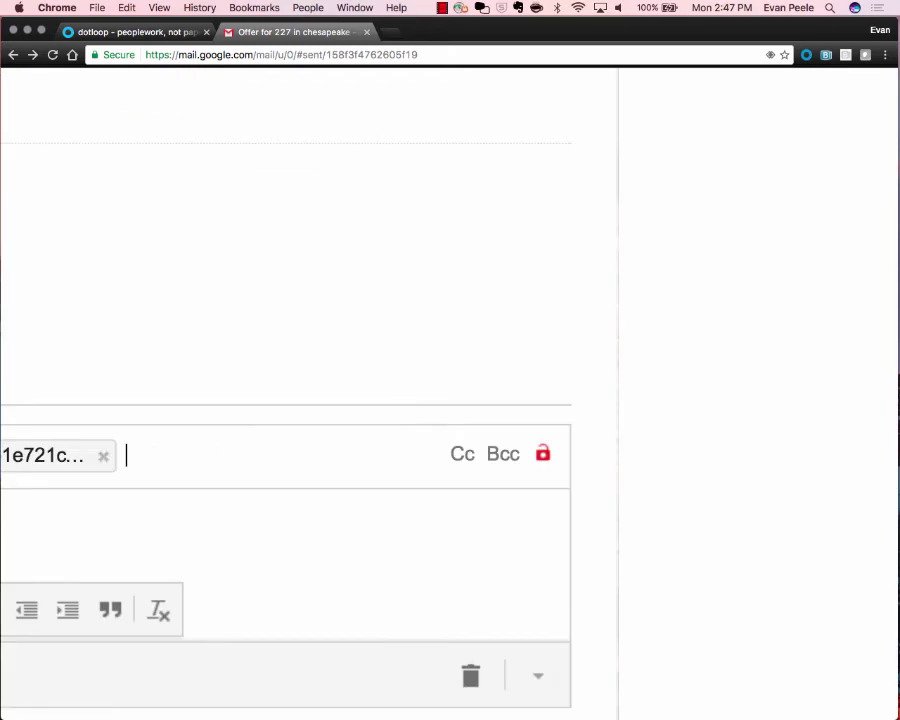
{"action": "left_click", "coordinate": [350, 515]}
{"action": "scroll", "coordinate": [420, 455], "scroll_direction": "left", "scroll_amount": 9}
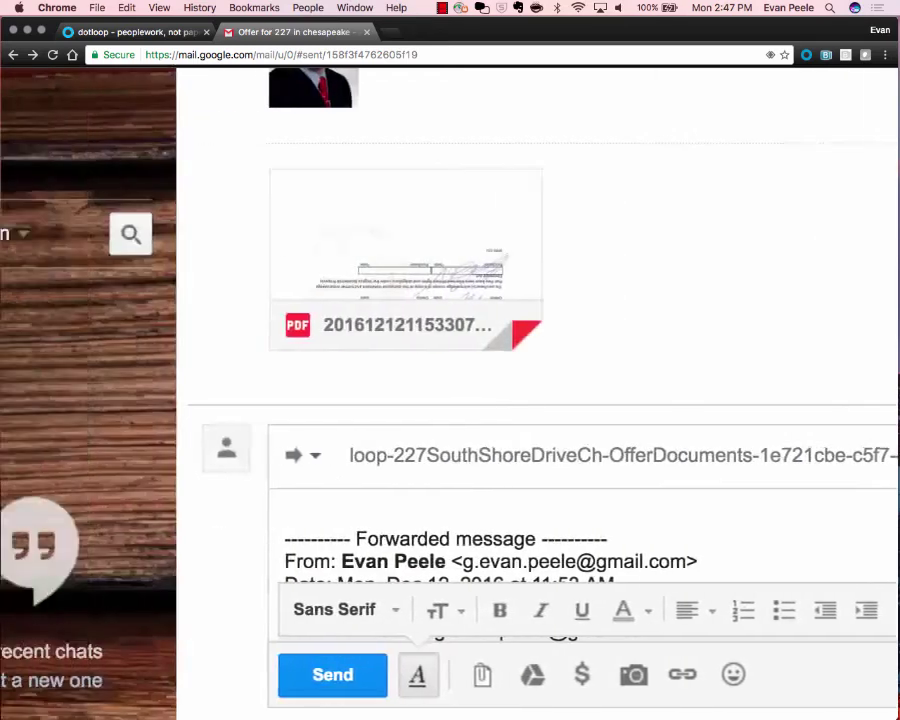
{"action": "scroll", "coordinate": [420, 455], "scroll_direction": "right", "scroll_amount": 2}
{"action": "left_click", "coordinate": [302, 675]}
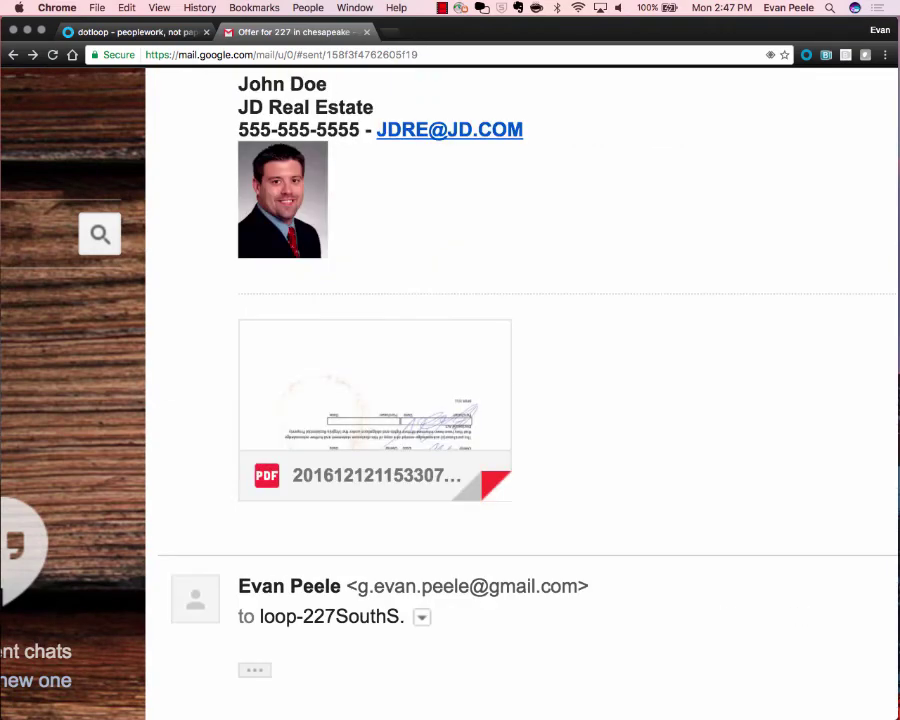
{"action": "scroll", "coordinate": [400, 518], "scroll_direction": "down", "scroll_amount": 5}
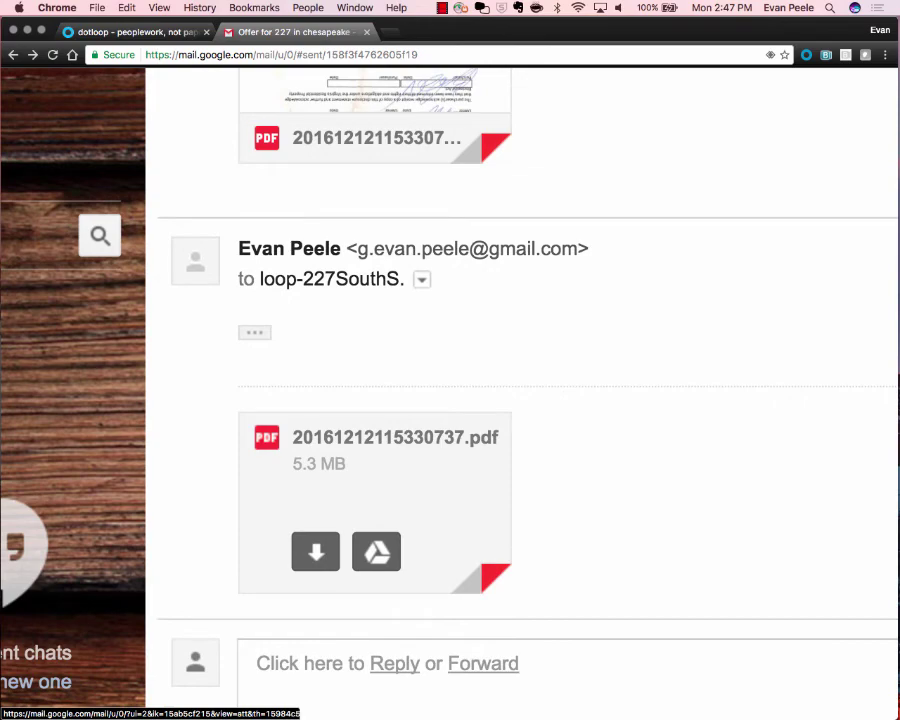
{"action": "key", "text": "super+minus"}
{"action": "key", "text": "super+minus"}
{"action": "key", "text": "super+minus"}
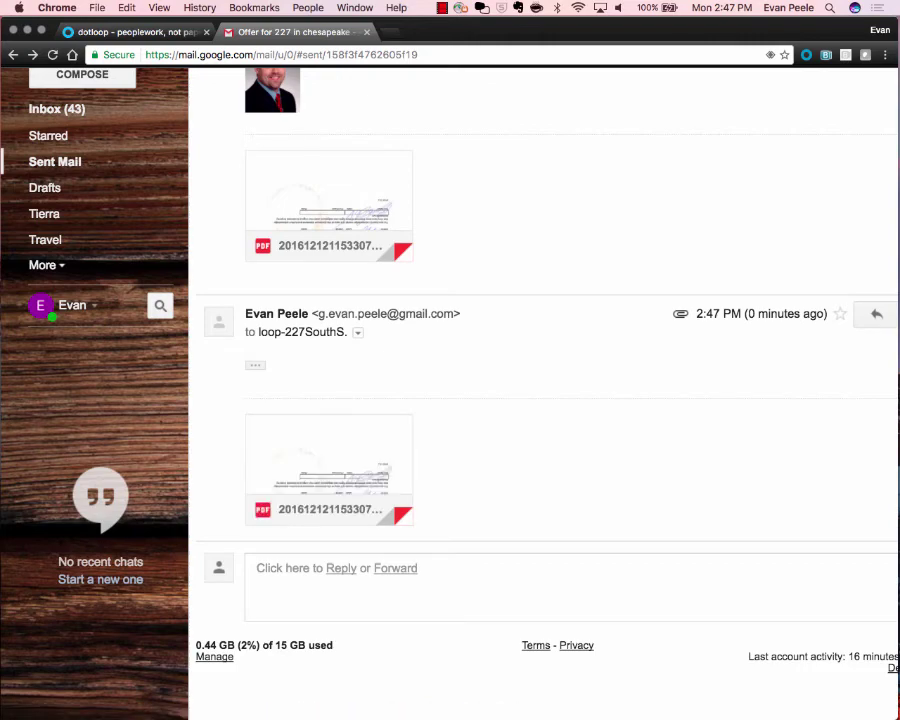
{"action": "left_click", "coordinate": [137, 32]}
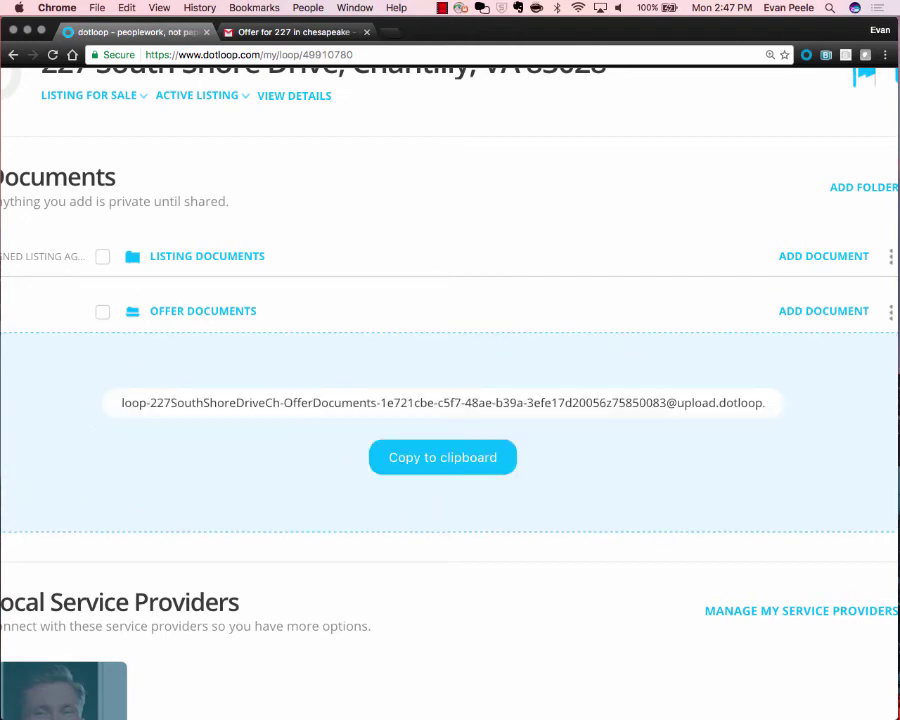
Reload the loop so the forwarded 20161212115330737.pdf appears in Offer Documents.
{"action": "left_click", "coordinate": [443, 457]}
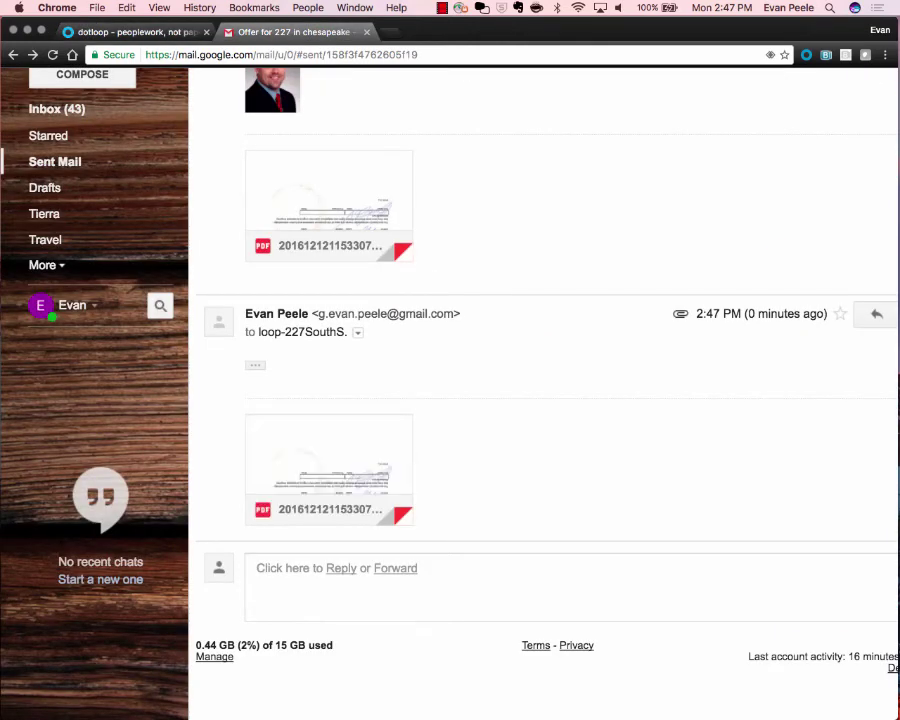
{"action": "left_click", "coordinate": [357, 332]}
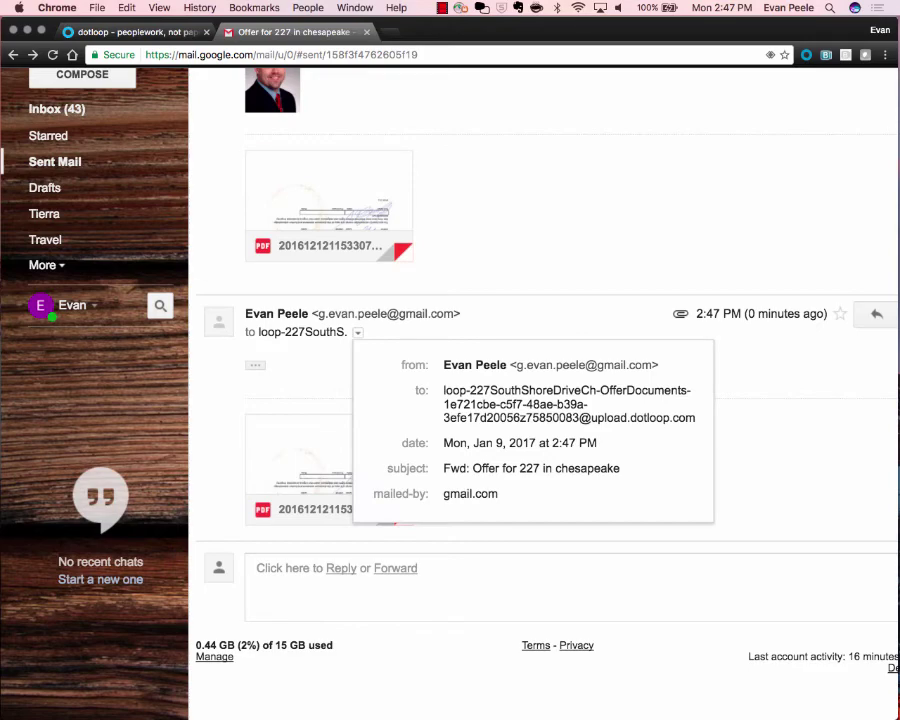
{"action": "left_click", "coordinate": [138, 32]}
{"action": "scroll", "coordinate": [468, 393], "scroll_direction": "down", "scroll_amount": 3}
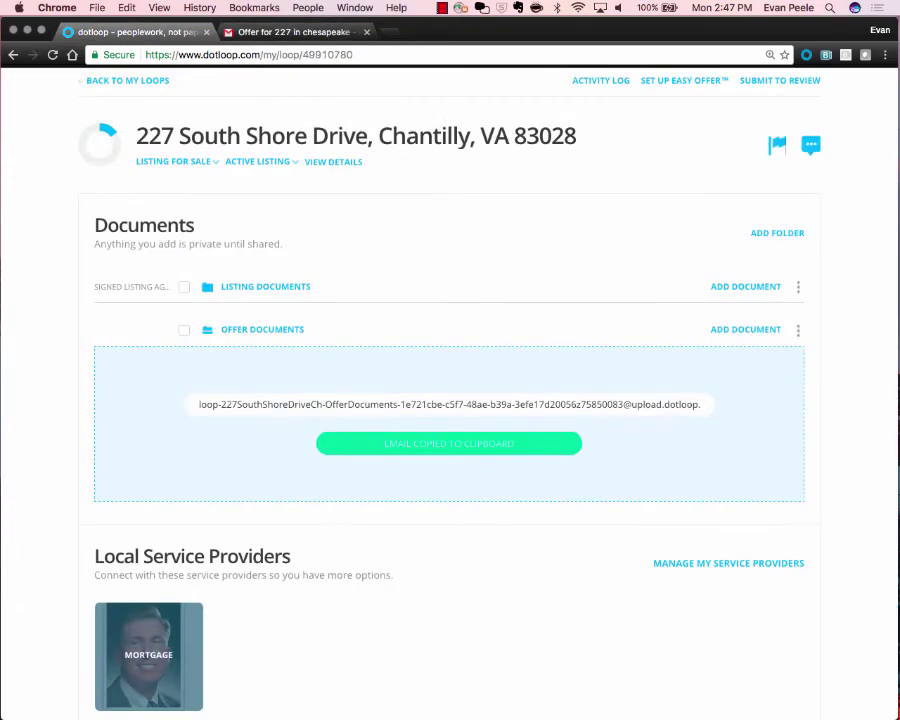
{"action": "left_click", "coordinate": [53, 54]}
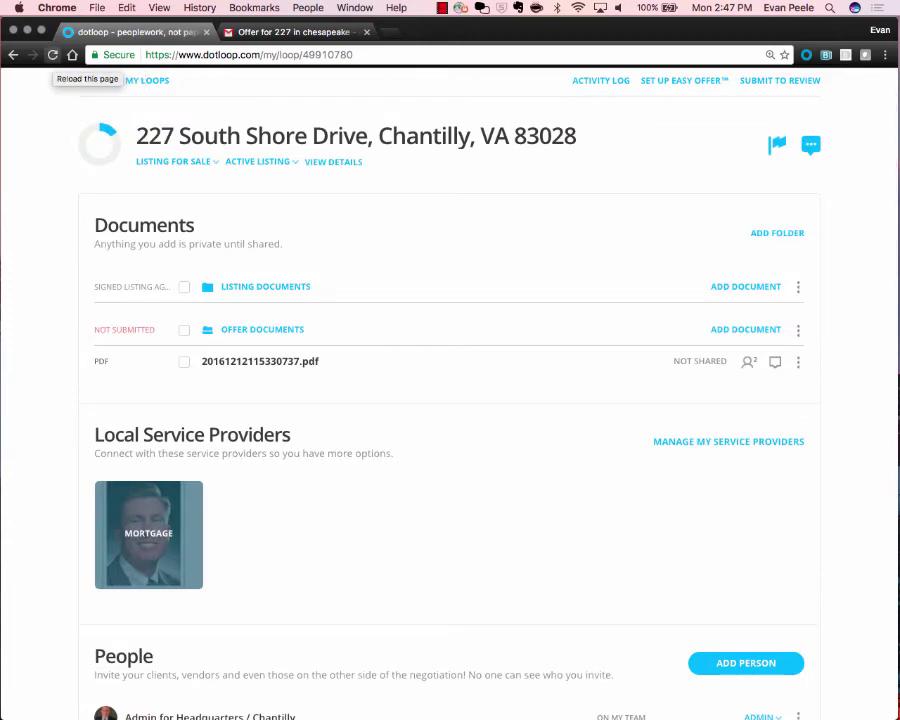
{"action": "key", "text": "super+equal"}
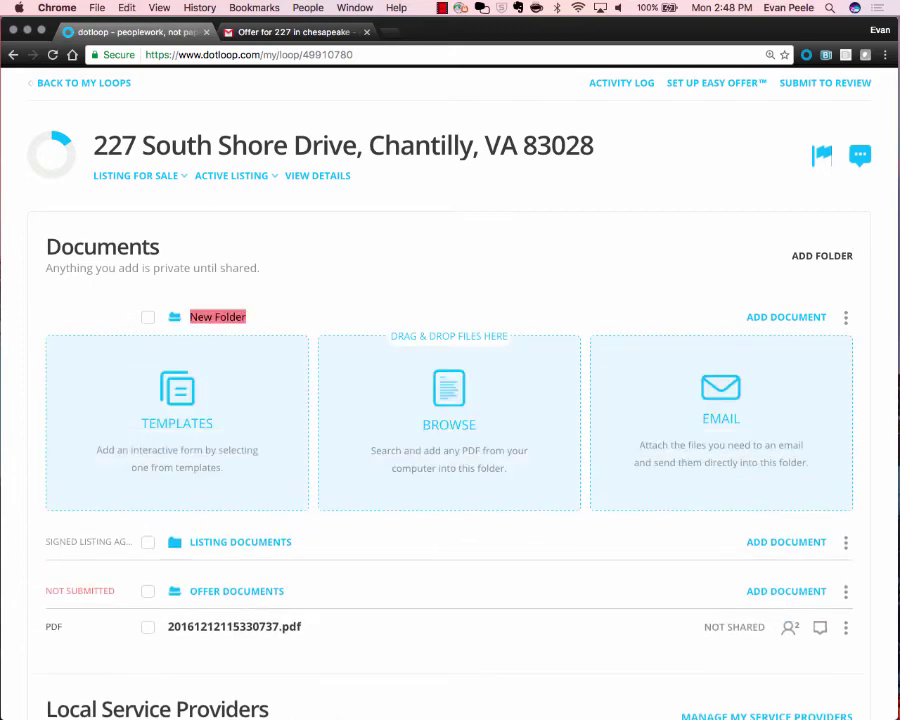
Name the new folder 'Offer 2 from' the second buyer's name, 'rec'd 1/9 at 245pm'.
{"action": "type", "text": "Offer 2 from"}
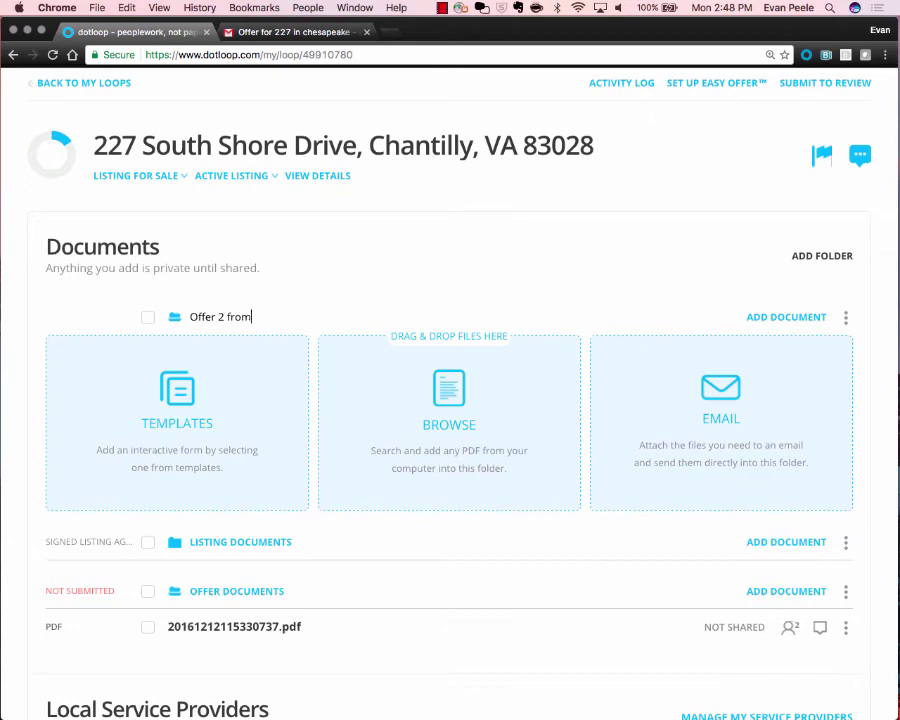
{"action": "type", "text": " jane smith - rec'd 1/"}
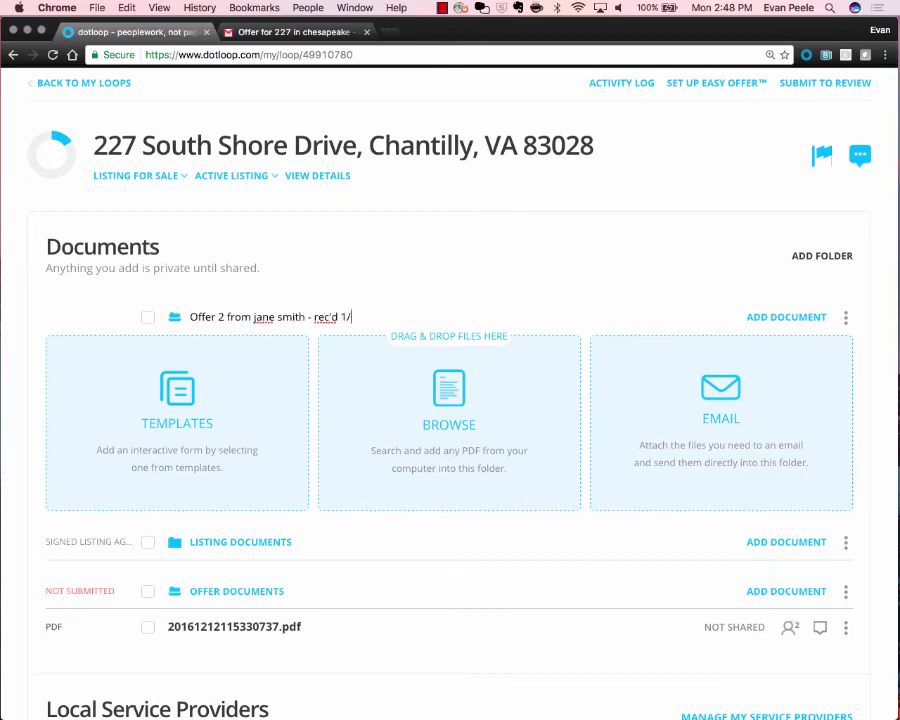
{"action": "type", "text": "9 at 245pm"}
{"action": "key", "text": "Return"}
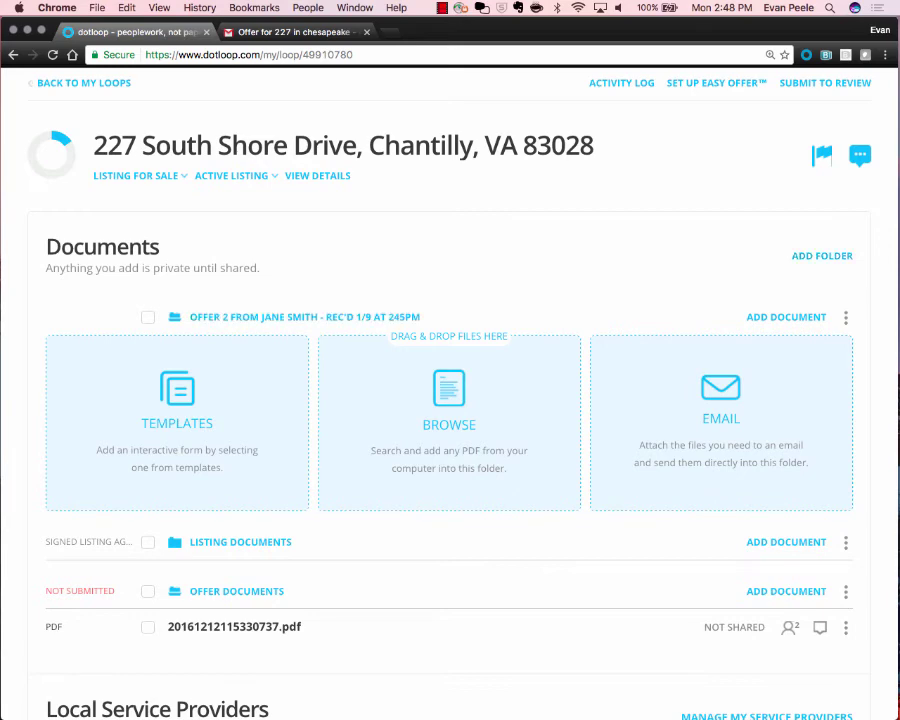
{"action": "scroll", "coordinate": [846, 481], "scroll_direction": "down", "scroll_amount": 2}
Choose Rename from the Offer Documents folder's options menu.
{"action": "left_click", "coordinate": [846, 481]}
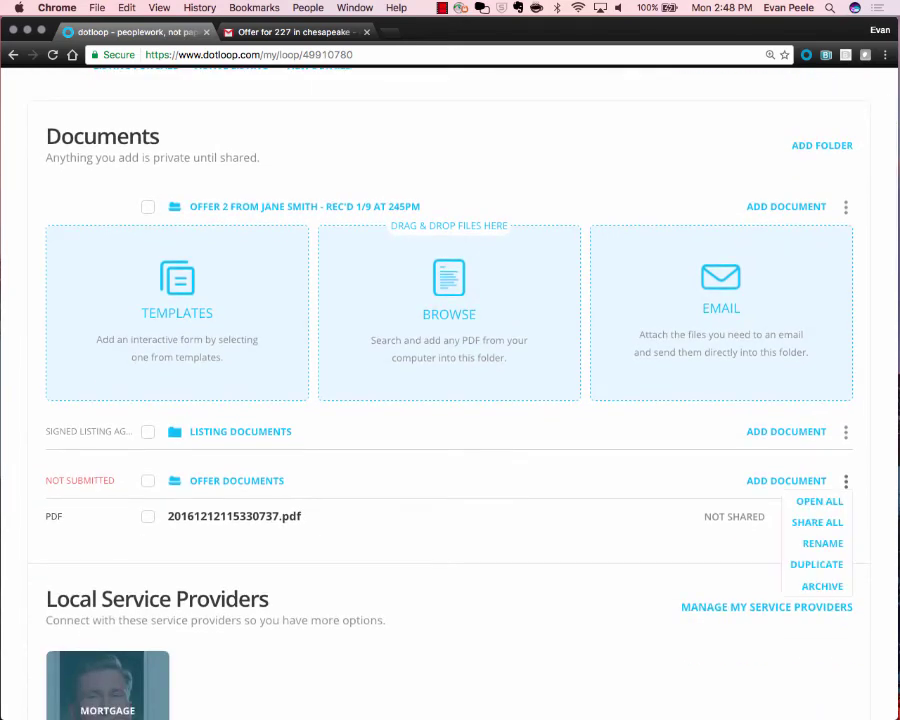
{"action": "left_click", "coordinate": [846, 481]}
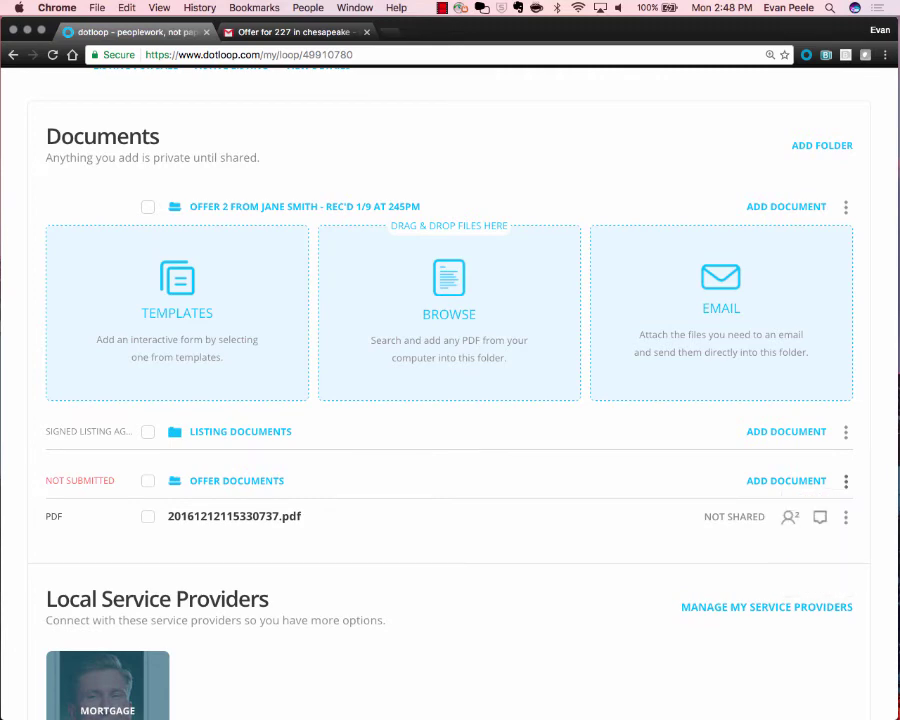
{"action": "left_click", "coordinate": [846, 481]}
{"action": "left_click", "coordinate": [818, 538]}
Rename Offer Documents to 'Offer 1 from' the first buyer's name, 'rec'd 1/9 at 230pm'.
{"action": "type", "text": "O"}
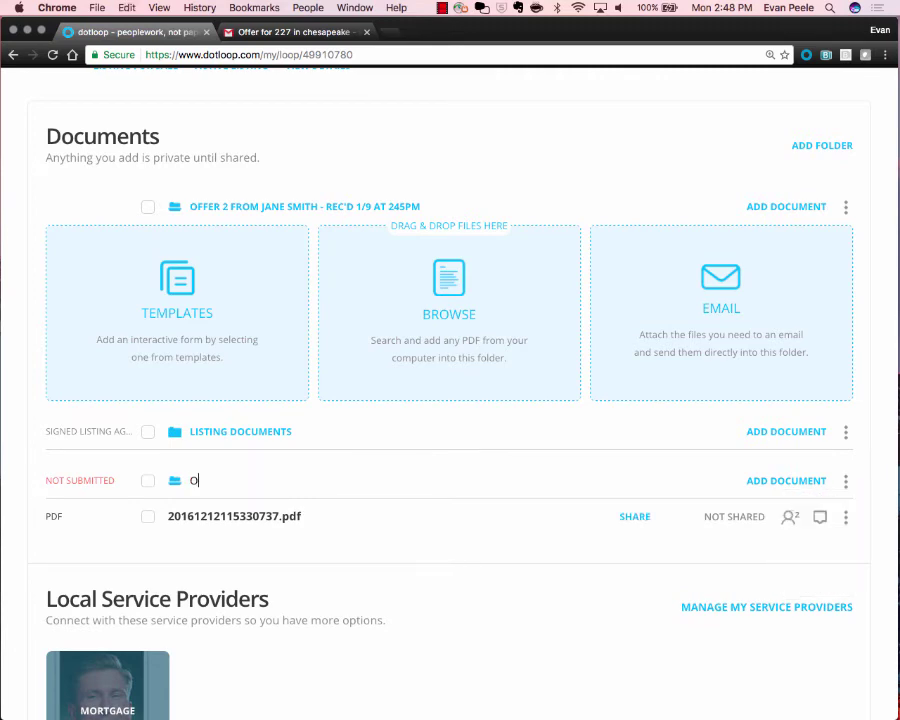
{"action": "type", "text": "ffer 1 from john doe - rec/d"}
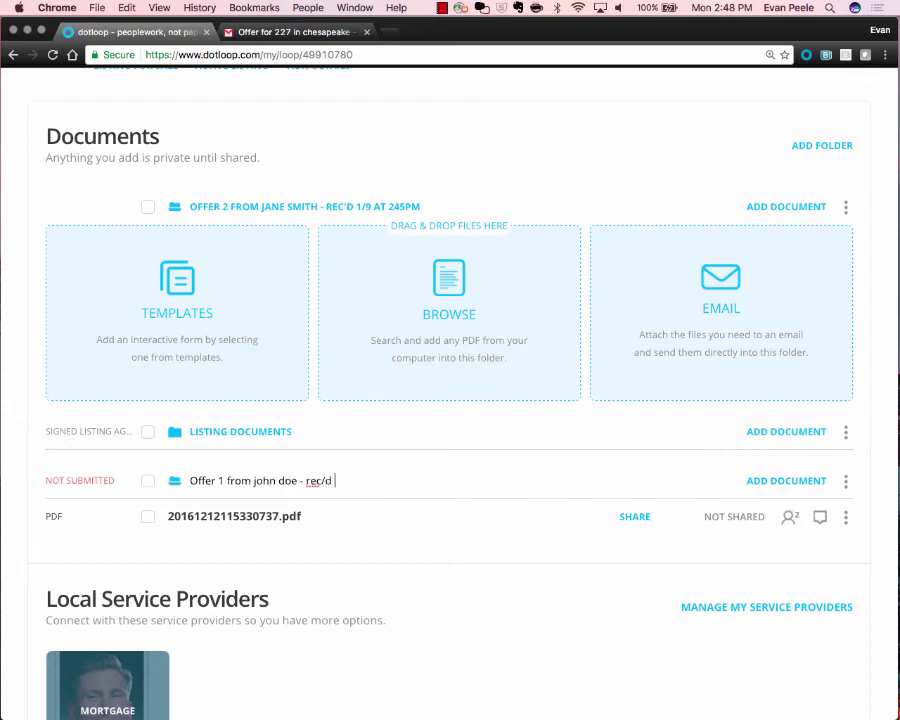
{"action": "key", "text": "BackSpace"}
{"action": "key", "text": "BackSpace"}
{"action": "key", "text": "BackSpace"}
{"action": "key", "text": "BackSpace"}
{"action": "type", "text": "c'd 1/9 at 230pm"}
{"action": "key", "text": "Return"}
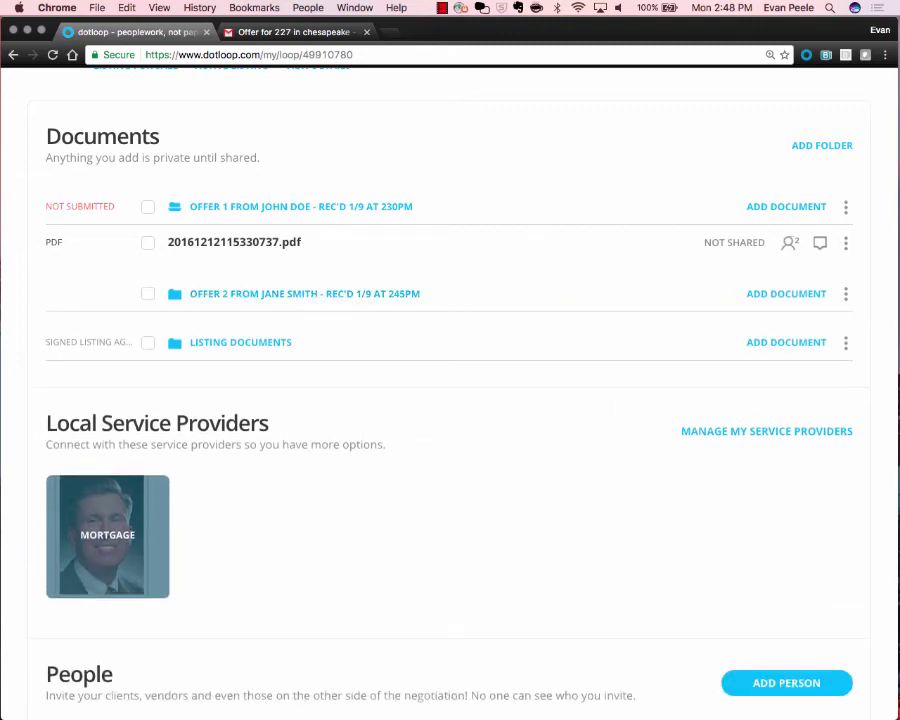
Archive the empty Offer 2 folder and hide archived folders from the list.
{"action": "left_click", "coordinate": [845, 293]}
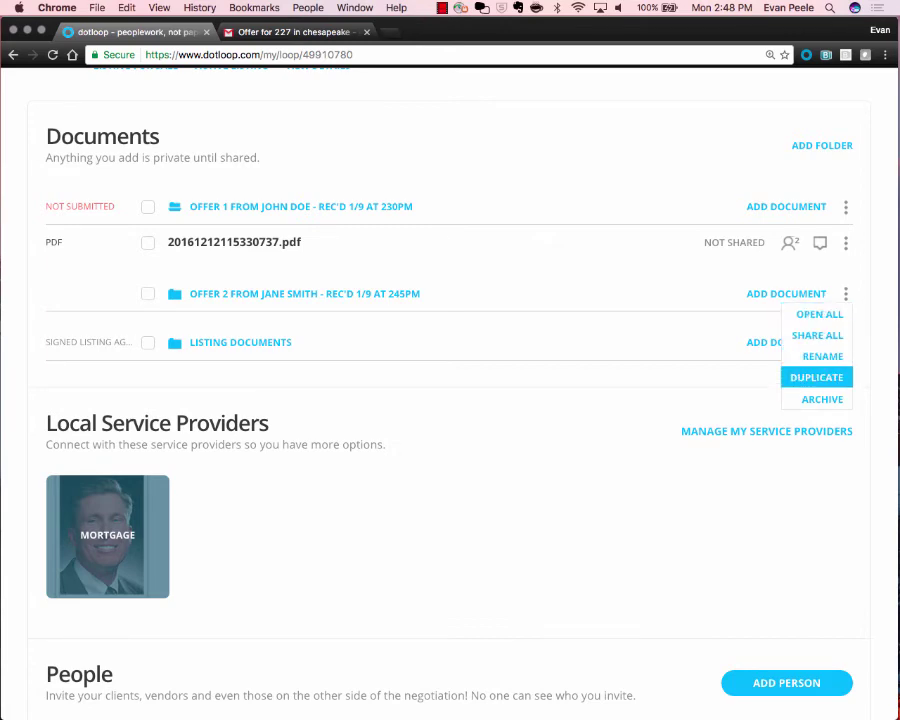
{"action": "left_click", "coordinate": [822, 399]}
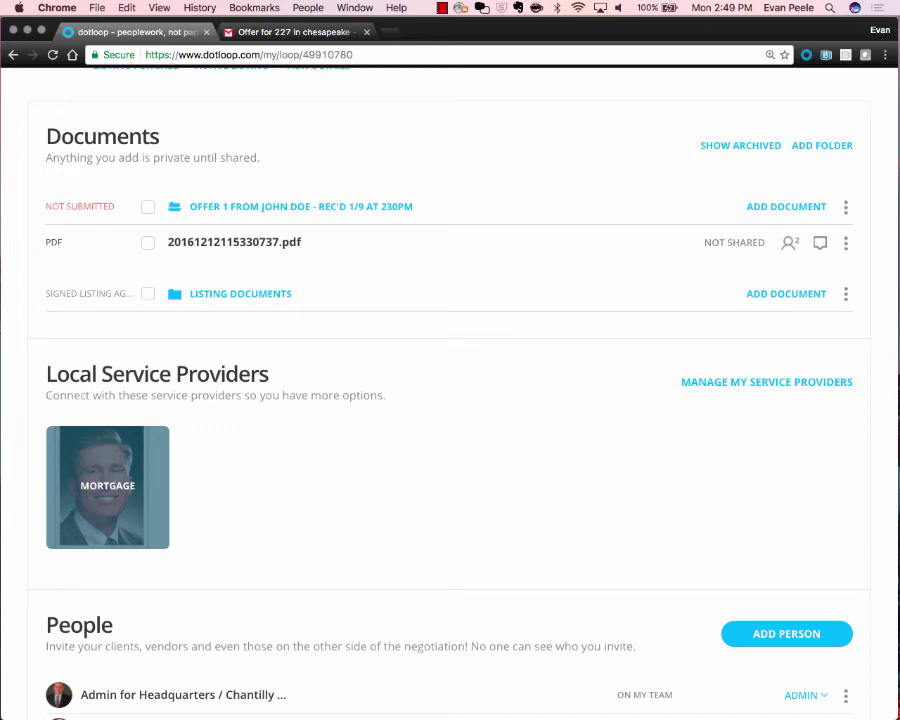
{"action": "scroll", "coordinate": [450, 400], "scroll_direction": "up", "scroll_amount": 5}
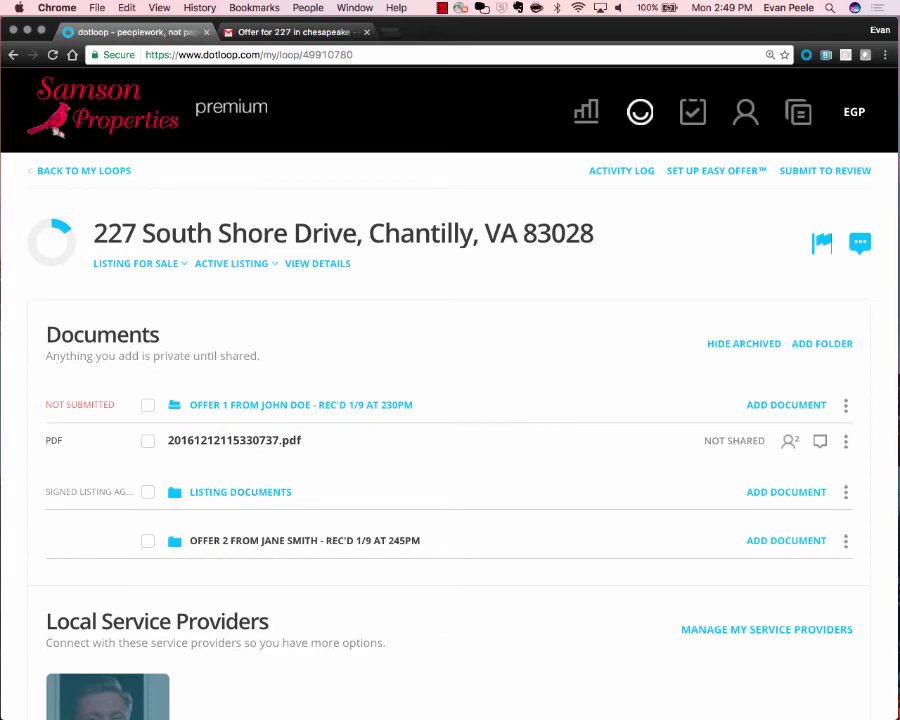
{"action": "left_click", "coordinate": [744, 343]}
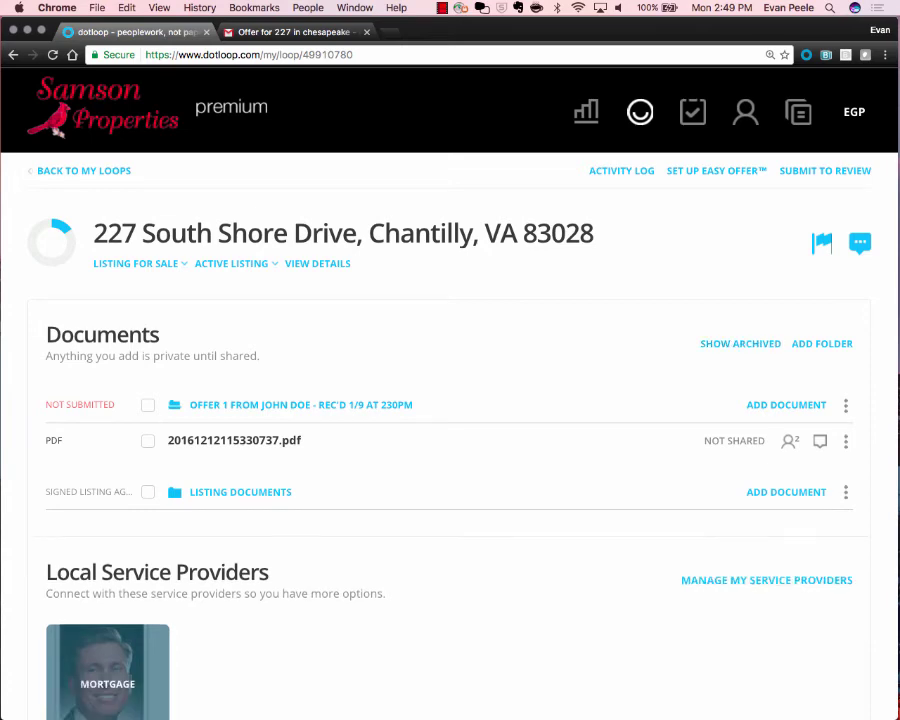
{"action": "scroll", "coordinate": [744, 343], "scroll_direction": "down", "scroll_amount": 2}
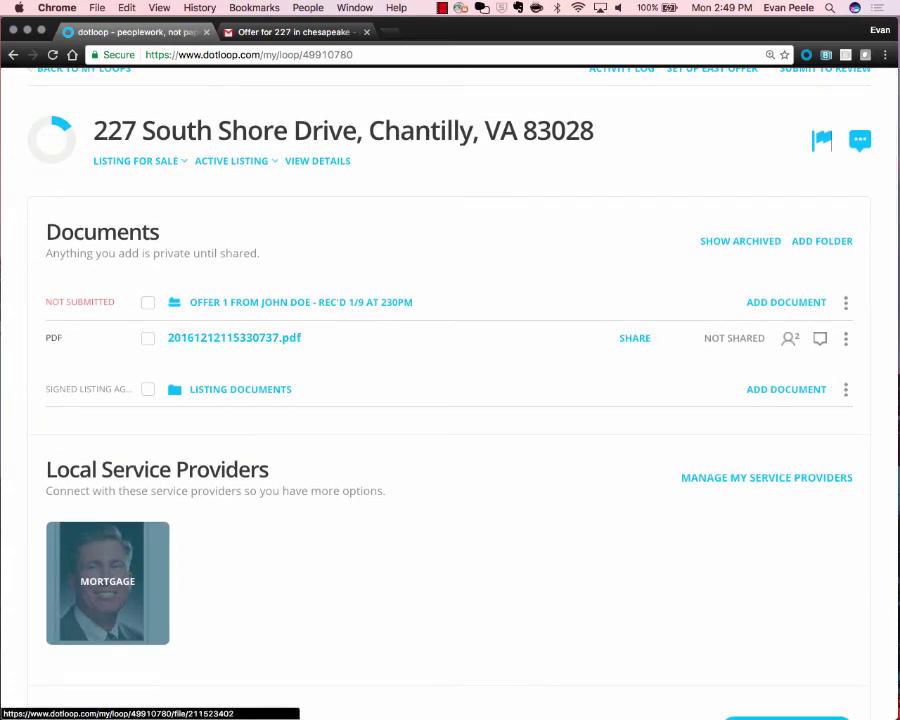
Open 20161212115330737.pdf in the editor and scroll through its signed pages 1 and 2.
{"action": "left_click", "coordinate": [234, 338]}
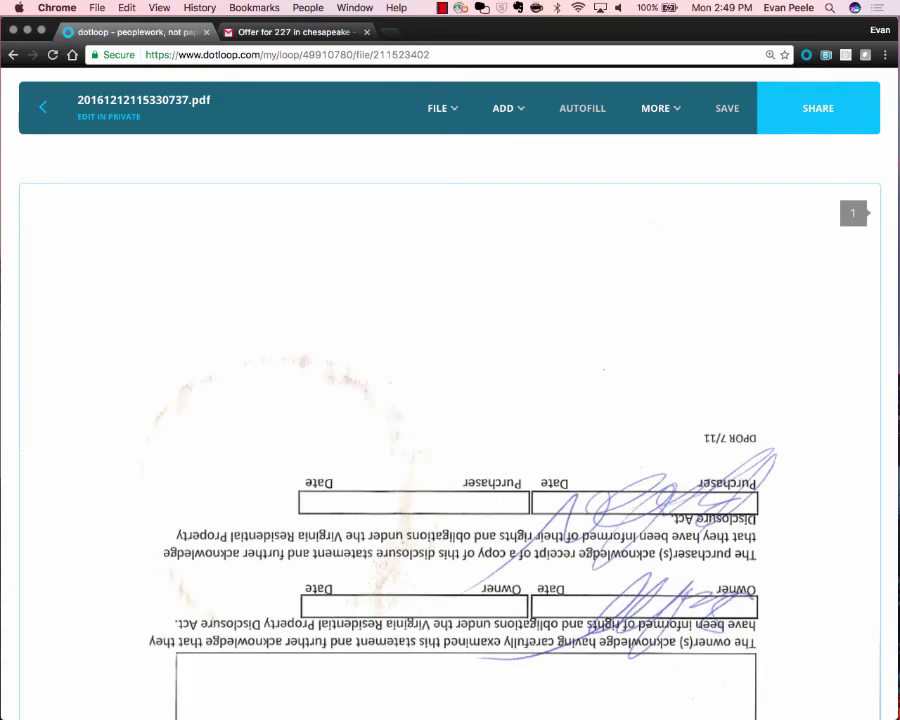
{"action": "scroll", "coordinate": [450, 440], "scroll_direction": "down", "scroll_amount": 10}
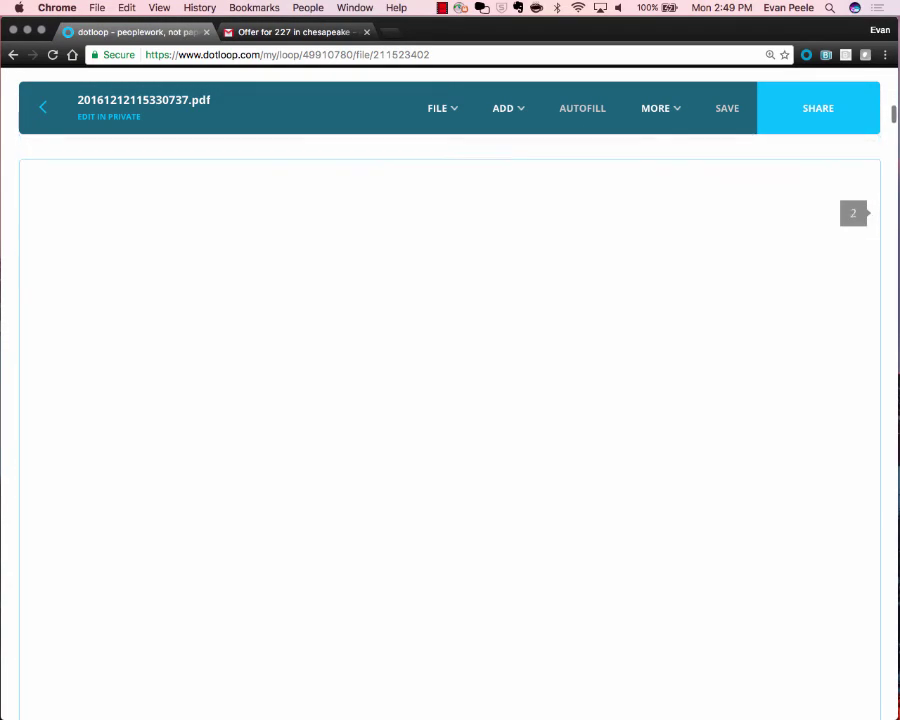
{"action": "scroll", "coordinate": [450, 440], "scroll_direction": "down", "scroll_amount": 5}
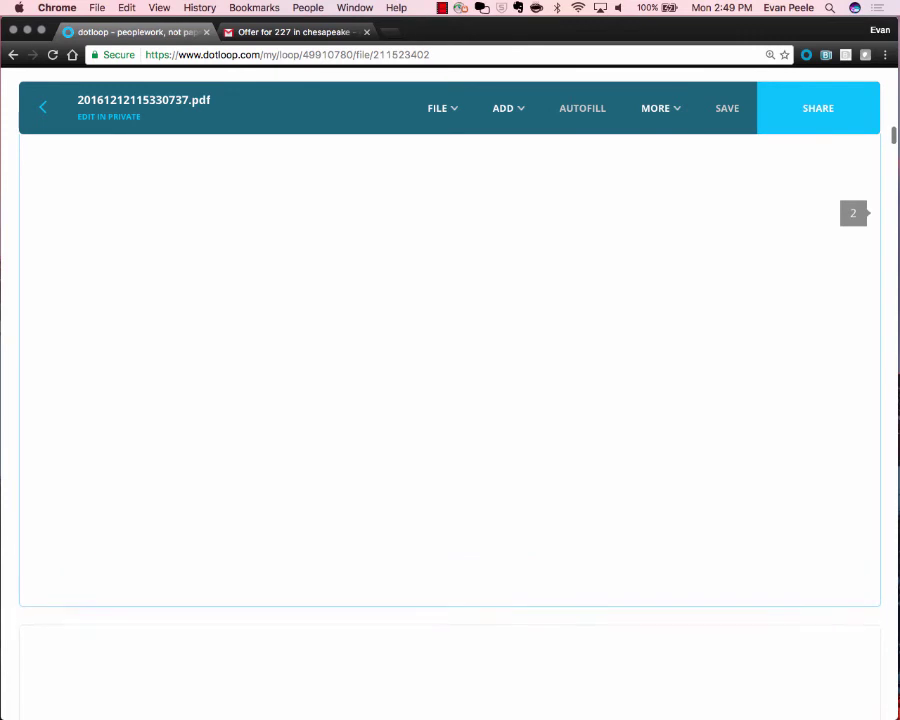
{"action": "scroll", "coordinate": [450, 440], "scroll_direction": "down", "scroll_amount": 5}
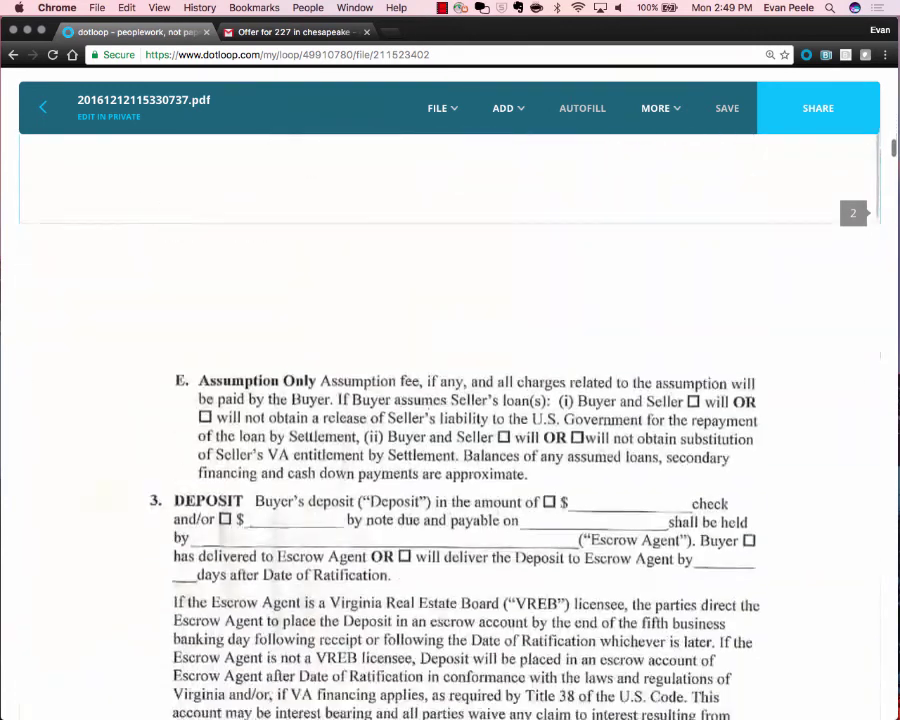
{"action": "scroll", "coordinate": [450, 440], "scroll_direction": "down", "scroll_amount": 1}
{"action": "scroll", "coordinate": [450, 440], "scroll_direction": "up", "scroll_amount": 13}
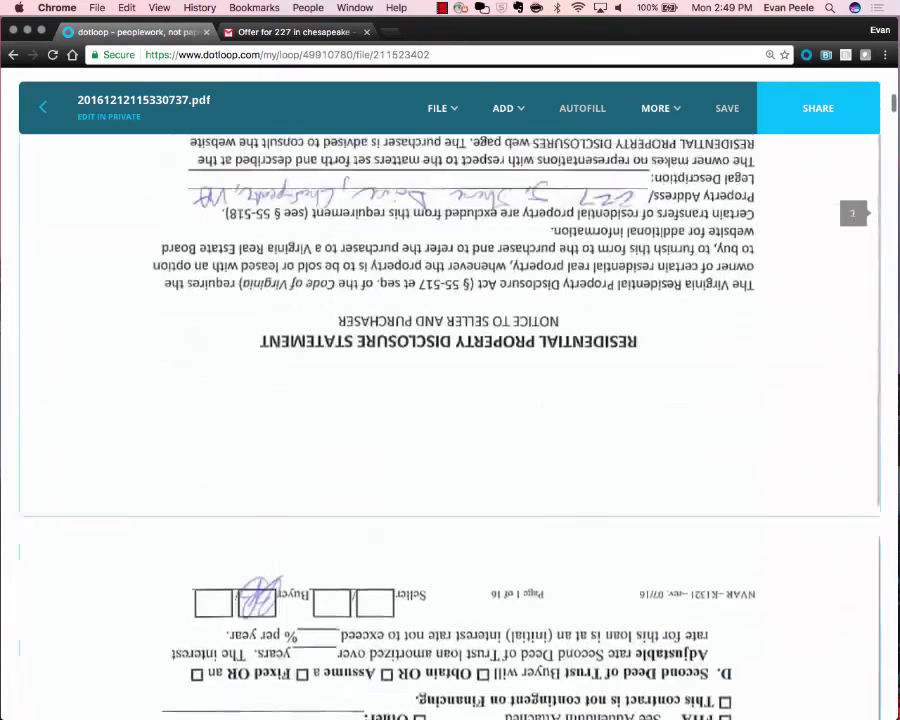
{"action": "scroll", "coordinate": [450, 440], "scroll_direction": "up", "scroll_amount": 8}
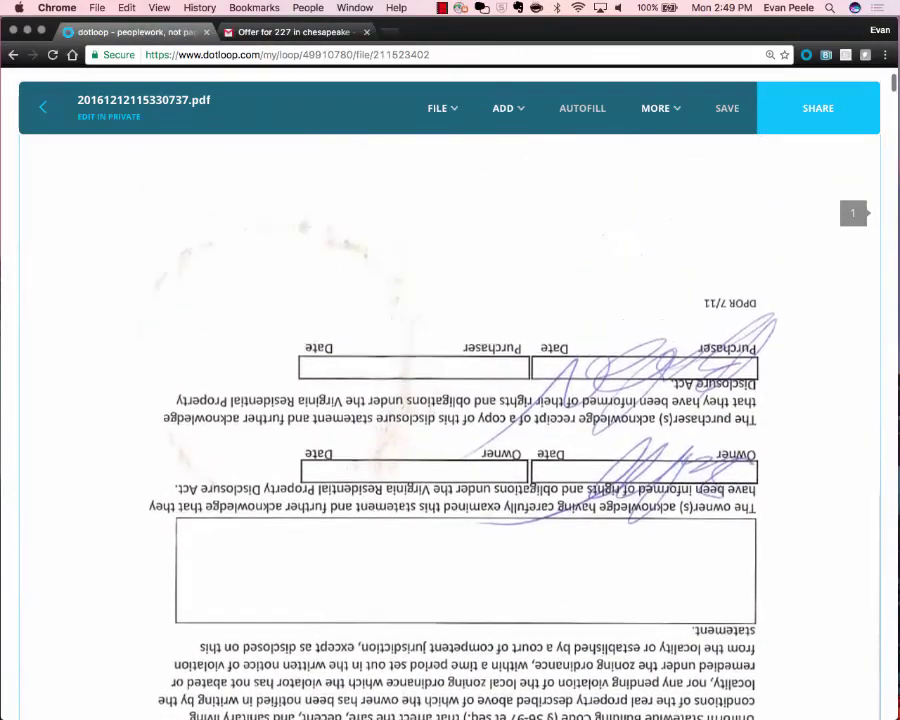
{"action": "scroll", "coordinate": [450, 440], "scroll_direction": "down", "scroll_amount": 5}
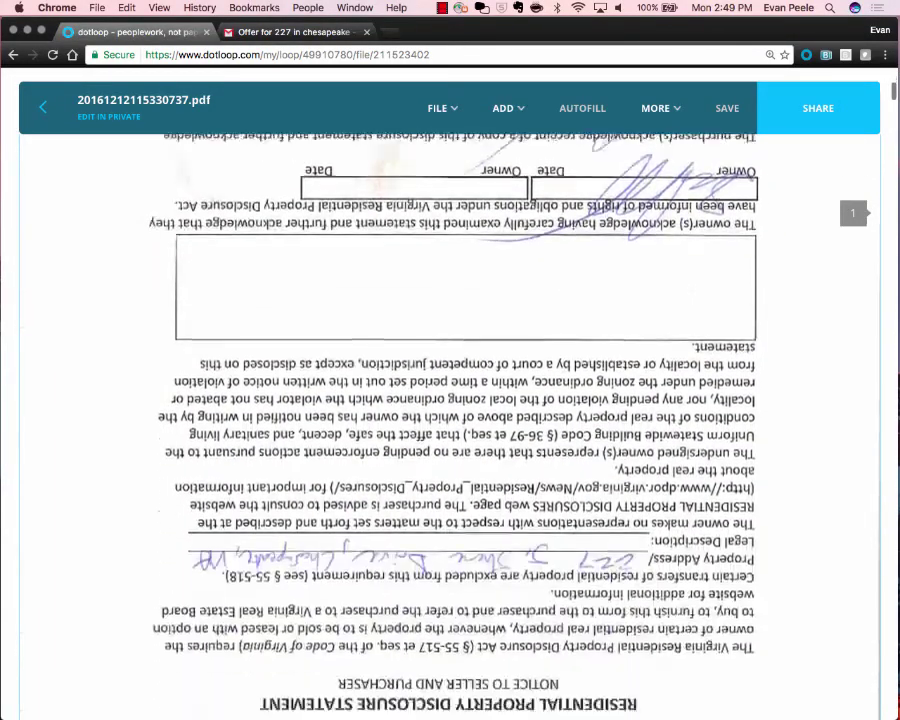
{"action": "scroll", "coordinate": [450, 440], "scroll_direction": "down", "scroll_amount": 7}
{"action": "scroll", "coordinate": [450, 440], "scroll_direction": "up", "scroll_amount": 4}
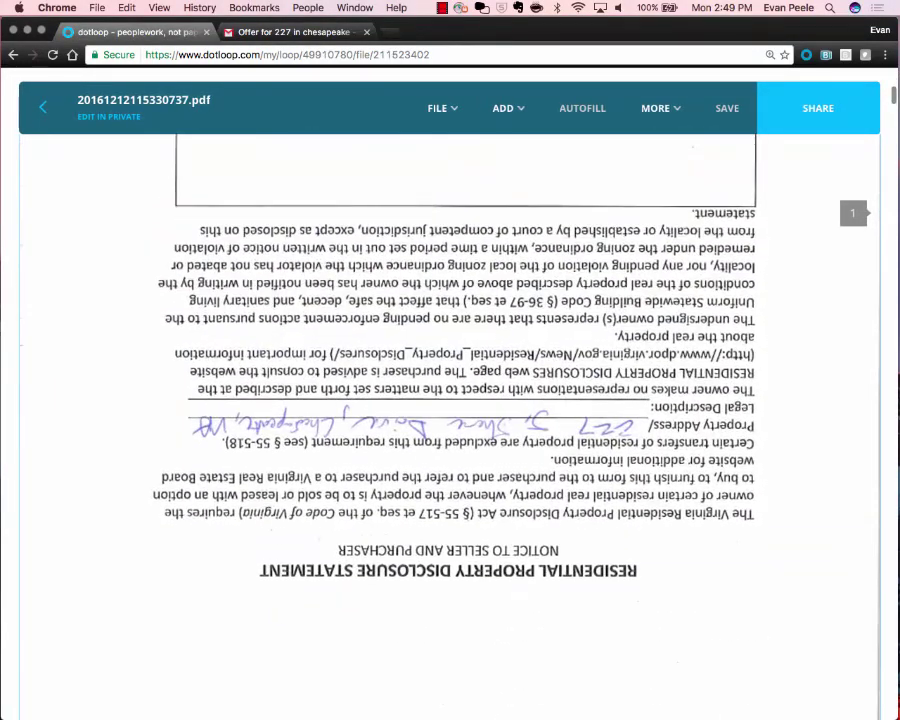
{"action": "scroll", "coordinate": [450, 440], "scroll_direction": "down", "scroll_amount": 15}
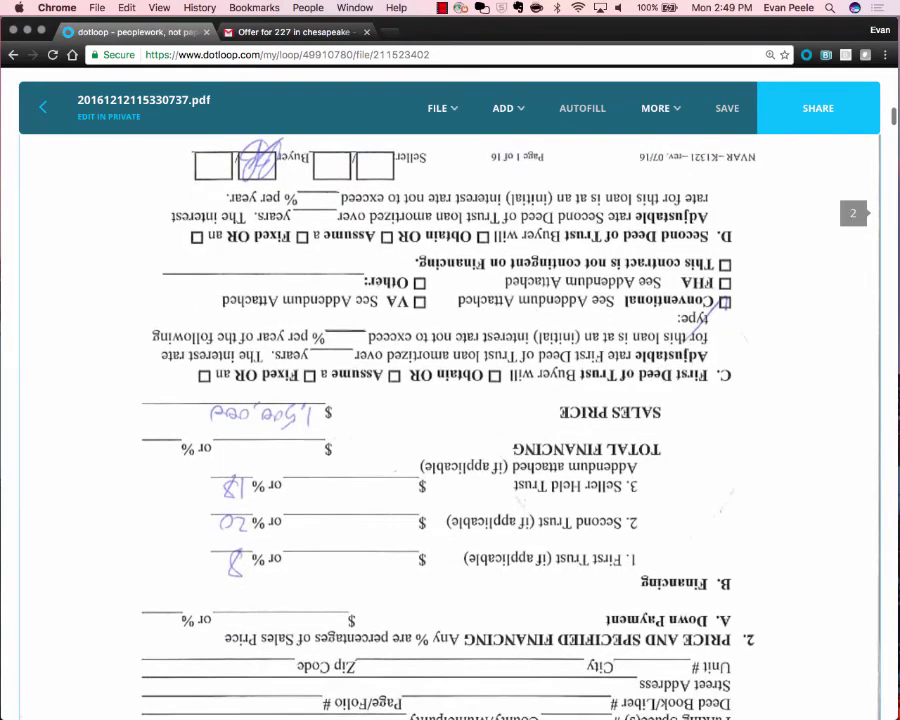
{"action": "scroll", "coordinate": [450, 440], "scroll_direction": "up", "scroll_amount": 15}
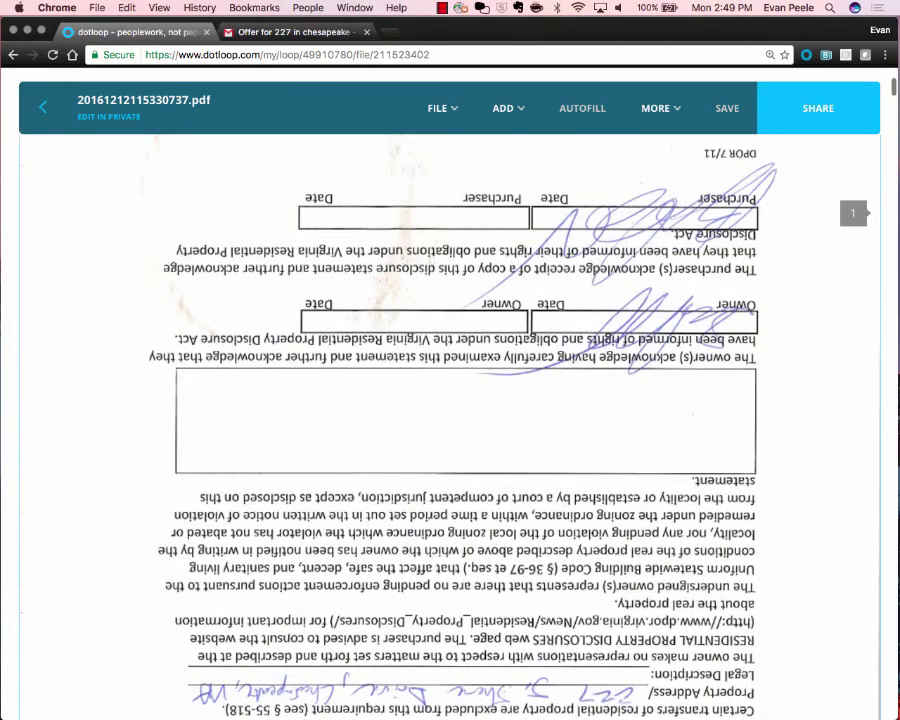
Rotate the upside-down disclosure statement page (page 1) upright with two quarter turns.
{"action": "left_click", "coordinate": [440, 108]}
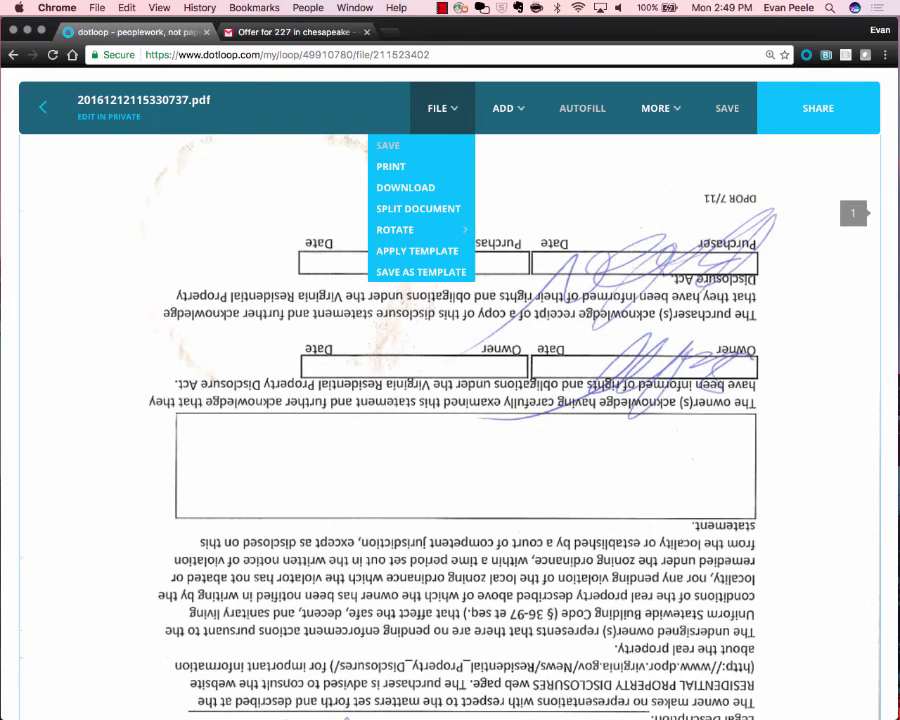
{"action": "scroll", "coordinate": [450, 108], "scroll_direction": "up", "scroll_amount": 3}
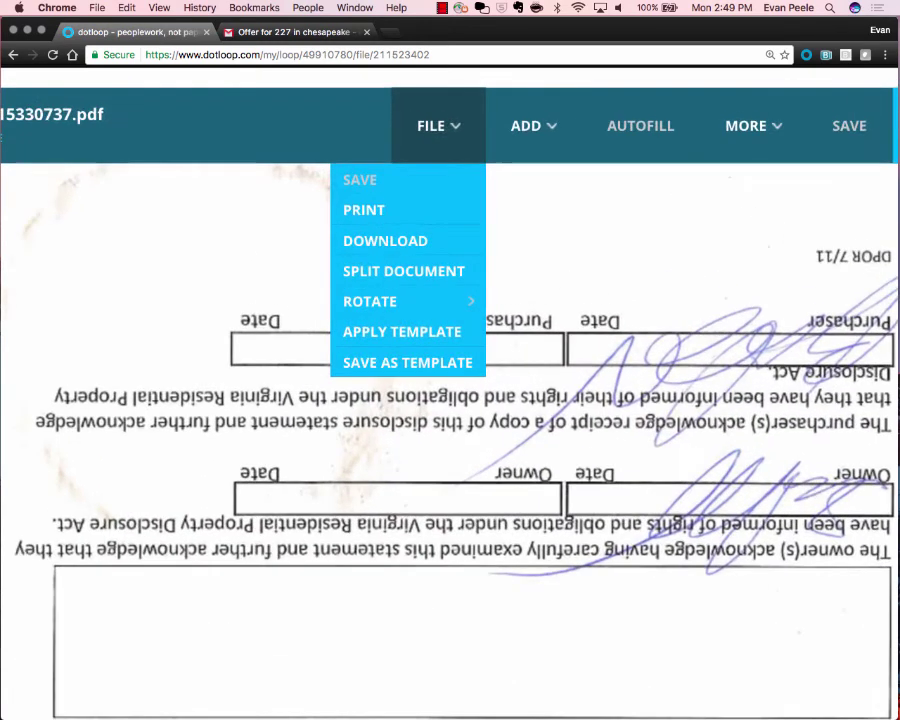
{"action": "mouse_move", "coordinate": [408, 301]}
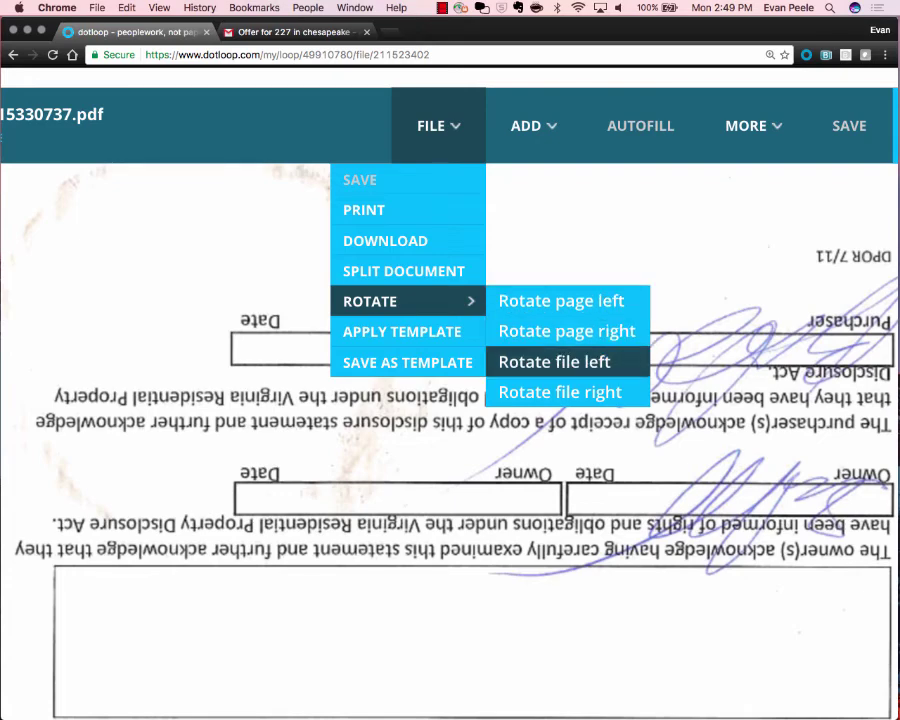
{"action": "left_click", "coordinate": [567, 331]}
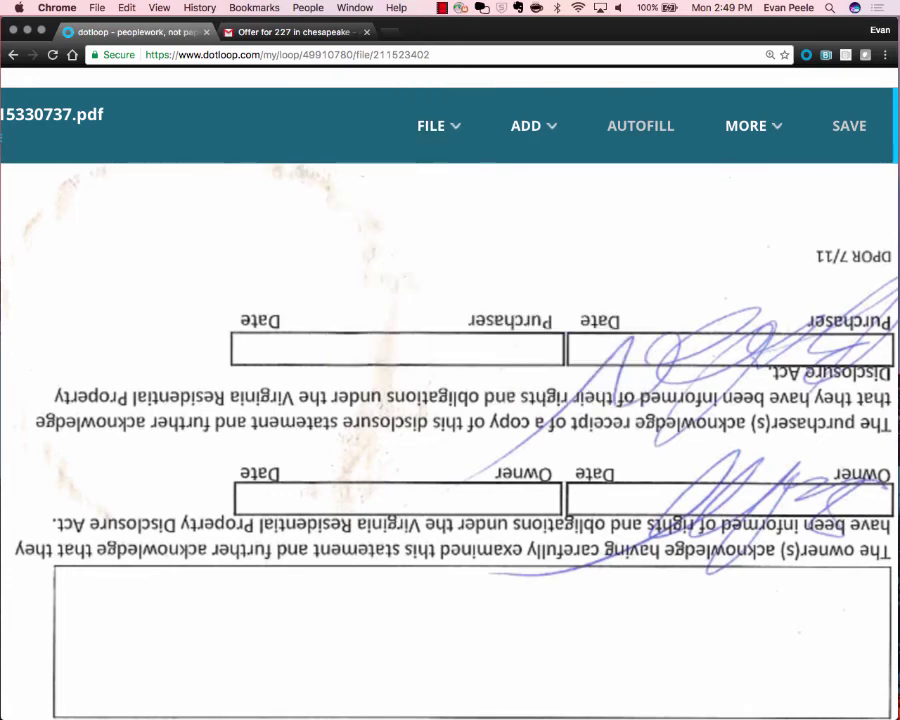
{"action": "left_click", "coordinate": [438, 126]}
{"action": "mouse_move", "coordinate": [400, 299]}
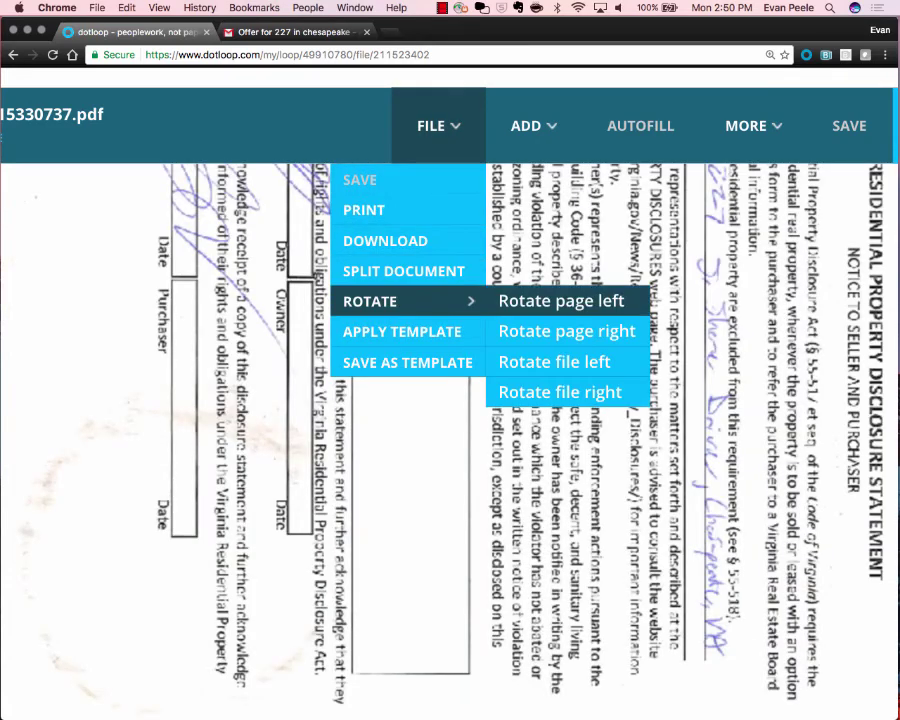
{"action": "left_click", "coordinate": [562, 299]}
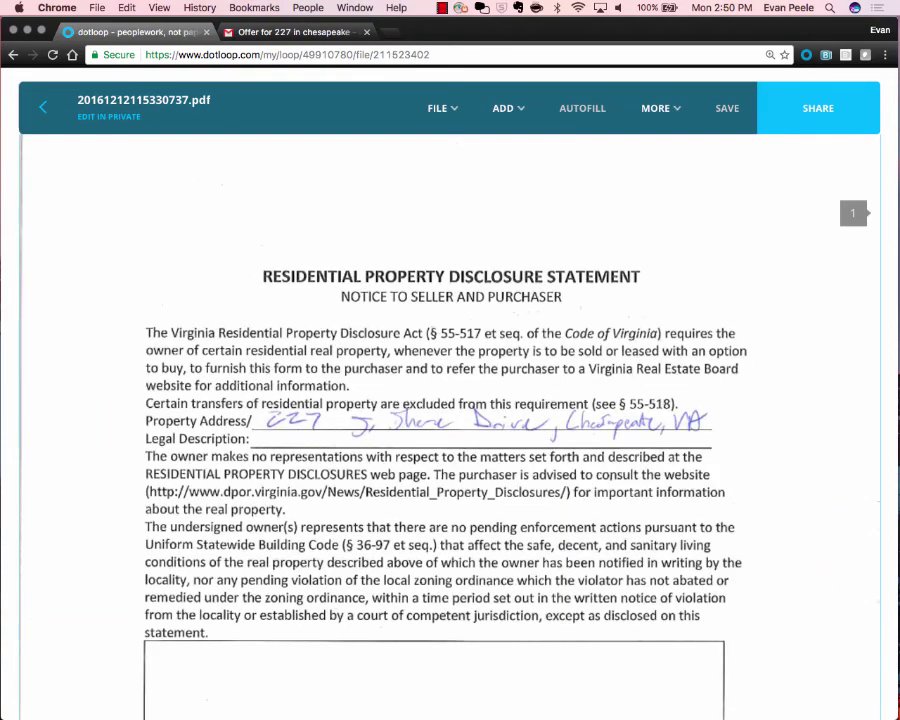
Rotate the upside-down sales contract page (page 2) upright and check both pages.
{"action": "scroll", "coordinate": [450, 420], "scroll_direction": "down", "scroll_amount": 5}
{"action": "scroll", "coordinate": [450, 420], "scroll_direction": "down", "scroll_amount": 6}
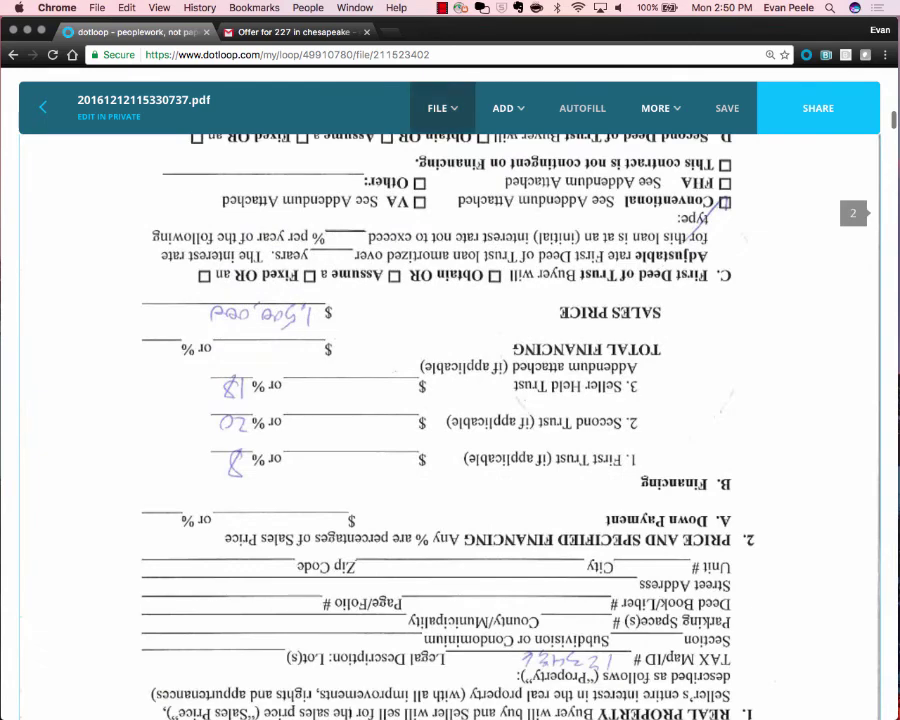
{"action": "left_click", "coordinate": [438, 108]}
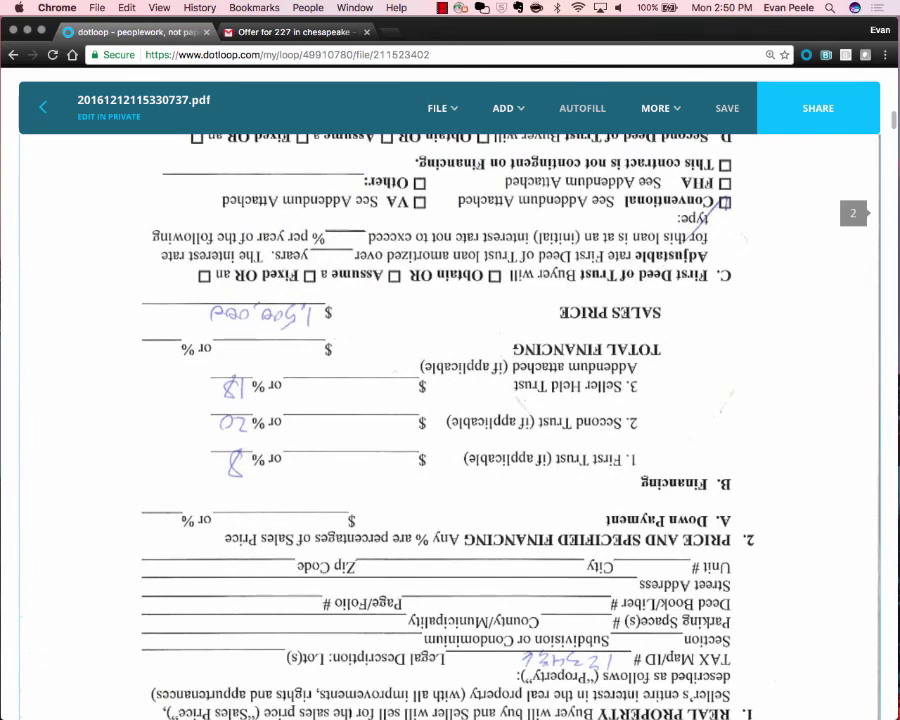
{"action": "mouse_move", "coordinate": [441, 109]}
{"action": "mouse_move", "coordinate": [430, 230]}
{"action": "left_click", "coordinate": [528, 229]}
{"action": "mouse_move", "coordinate": [441, 109]}
{"action": "mouse_move", "coordinate": [400, 229]}
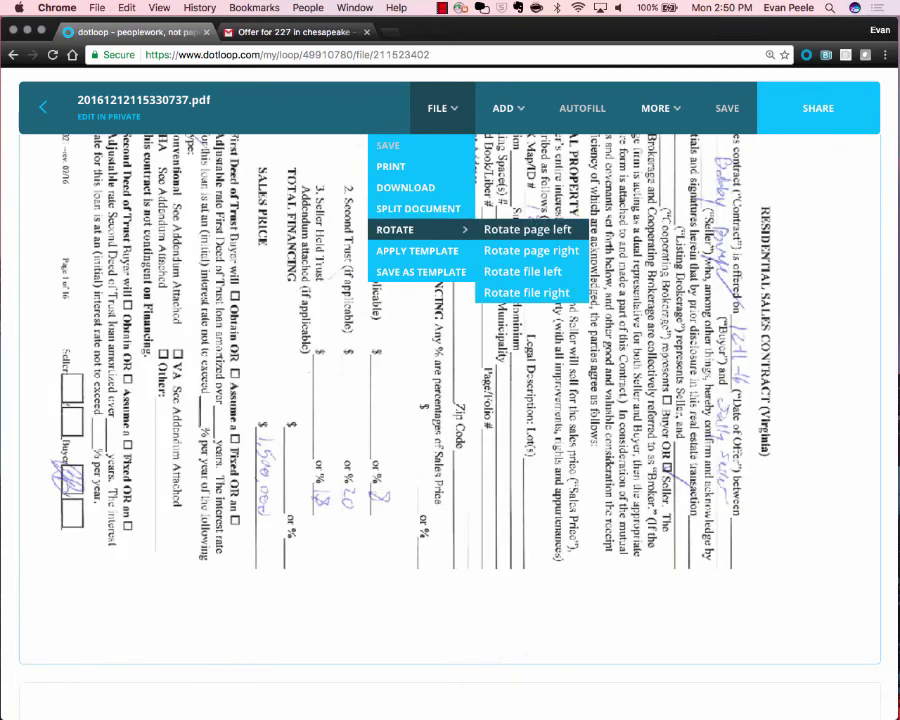
{"action": "left_click", "coordinate": [528, 229]}
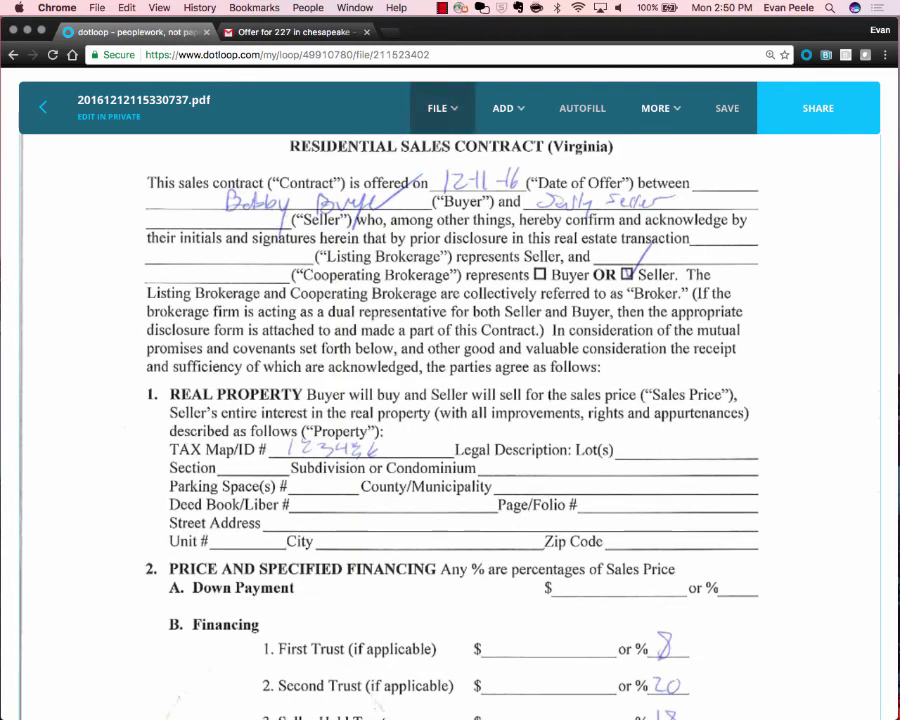
{"action": "mouse_move", "coordinate": [441, 108]}
{"action": "mouse_move", "coordinate": [420, 229]}
{"action": "left_click", "coordinate": [522, 271]}
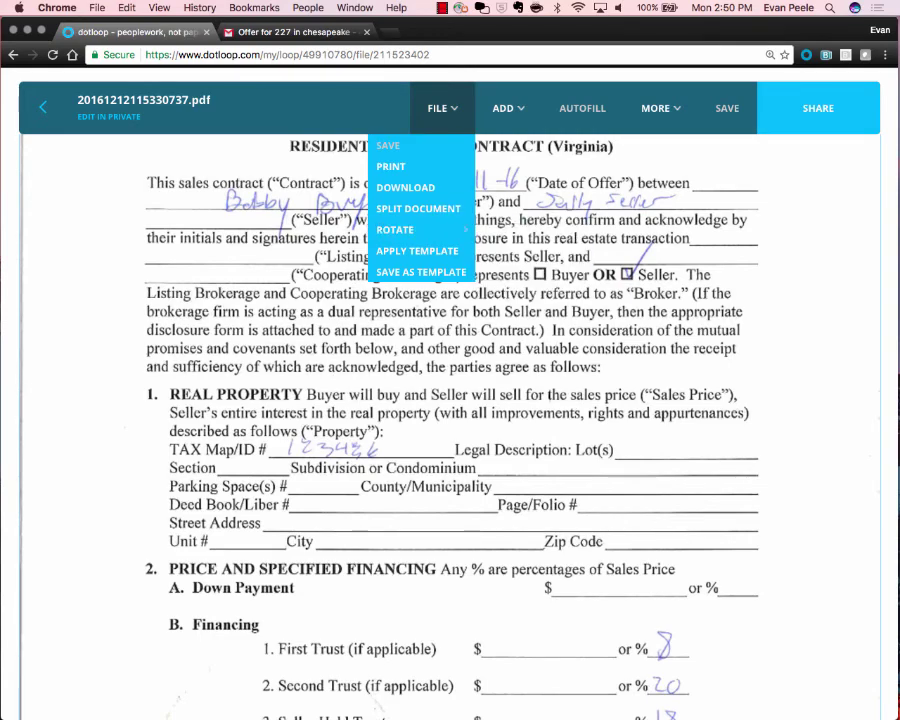
{"action": "scroll", "coordinate": [450, 426], "scroll_direction": "up", "scroll_amount": 4}
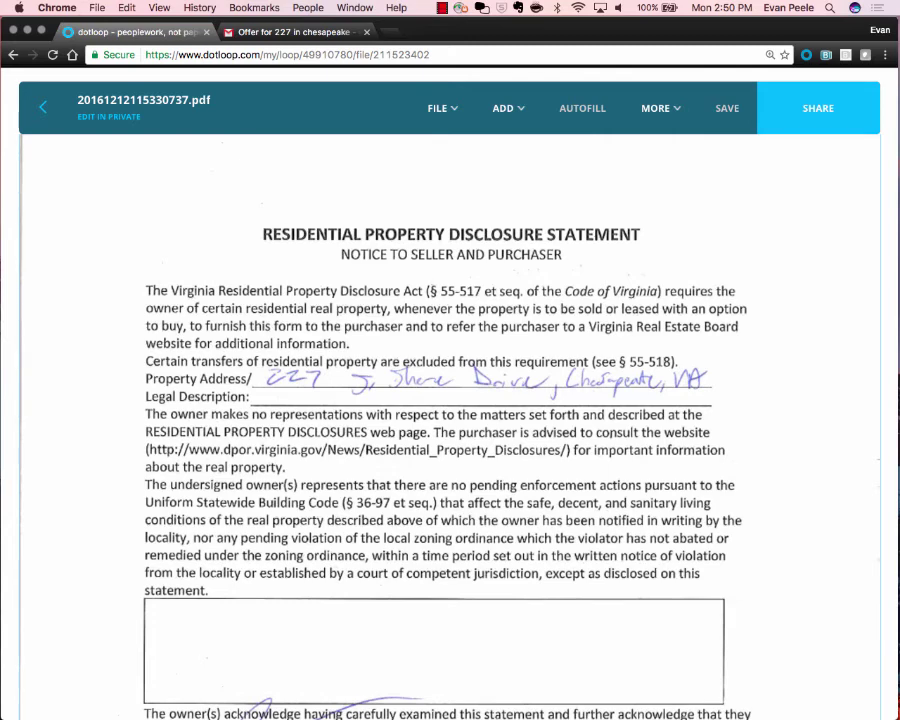
{"action": "scroll", "coordinate": [450, 420], "scroll_direction": "down", "scroll_amount": 8}
{"action": "scroll", "coordinate": [450, 420], "scroll_direction": "down", "scroll_amount": 9}
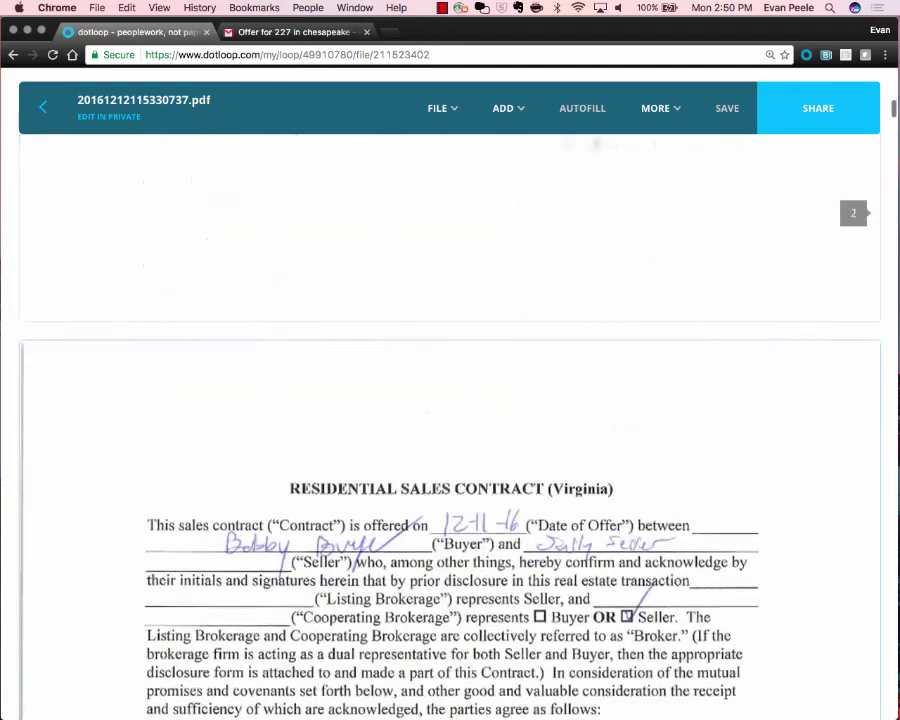
{"action": "scroll", "coordinate": [450, 420], "scroll_direction": "up", "scroll_amount": 18}
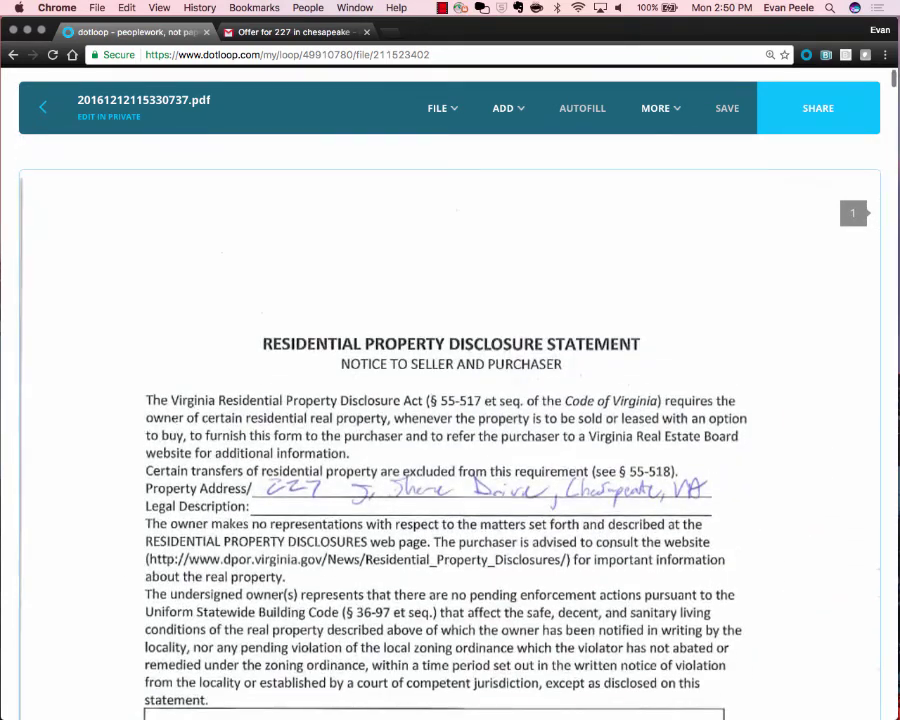
{"action": "scroll", "coordinate": [450, 420], "scroll_direction": "down", "scroll_amount": 3}
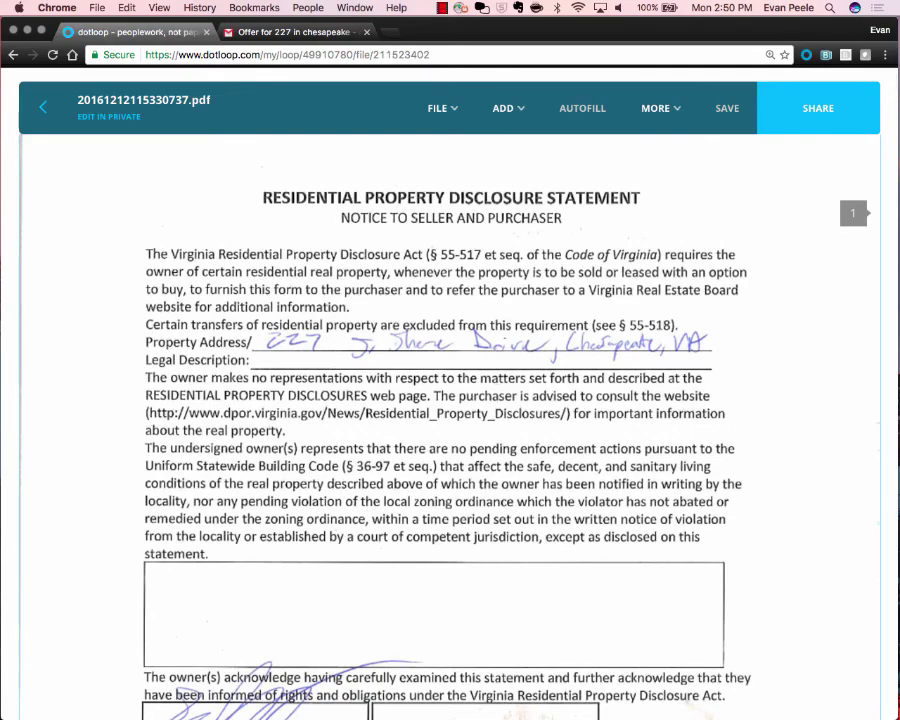
Start splitting the scanned PDF, choosing a split into two files.
{"action": "left_click", "coordinate": [442, 108]}
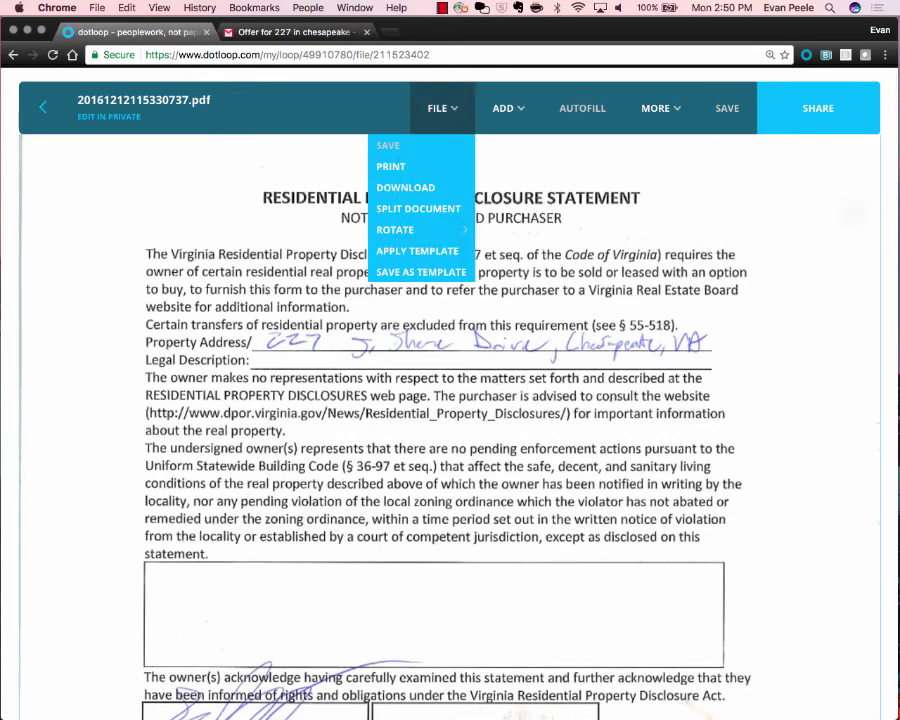
{"action": "mouse_move", "coordinate": [395, 229]}
{"action": "scroll", "coordinate": [431, 236], "scroll_direction": "up", "scroll_amount": 1}
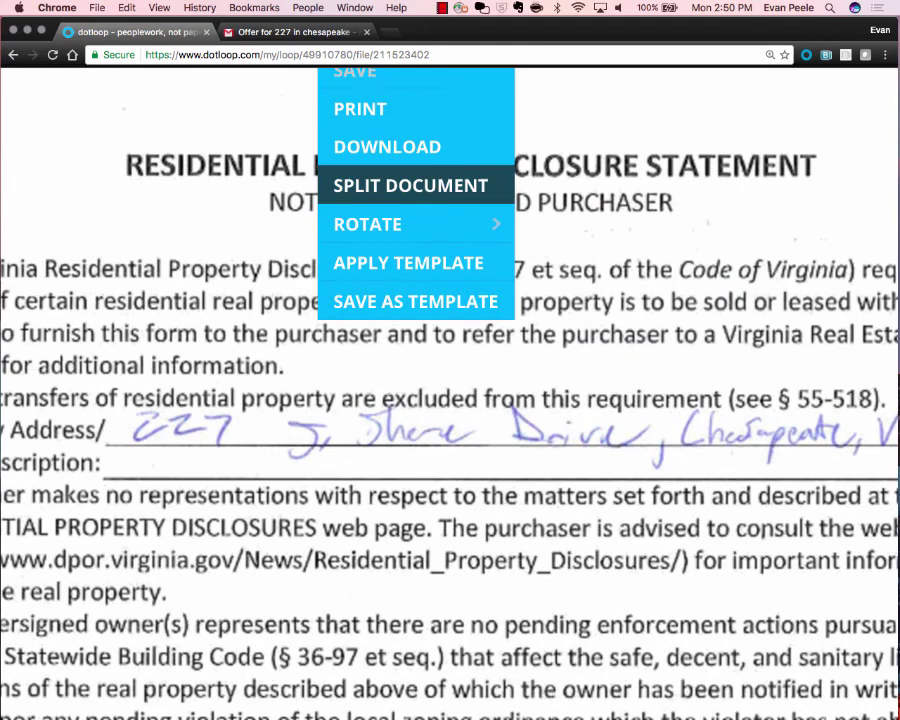
{"action": "left_click", "coordinate": [410, 185]}
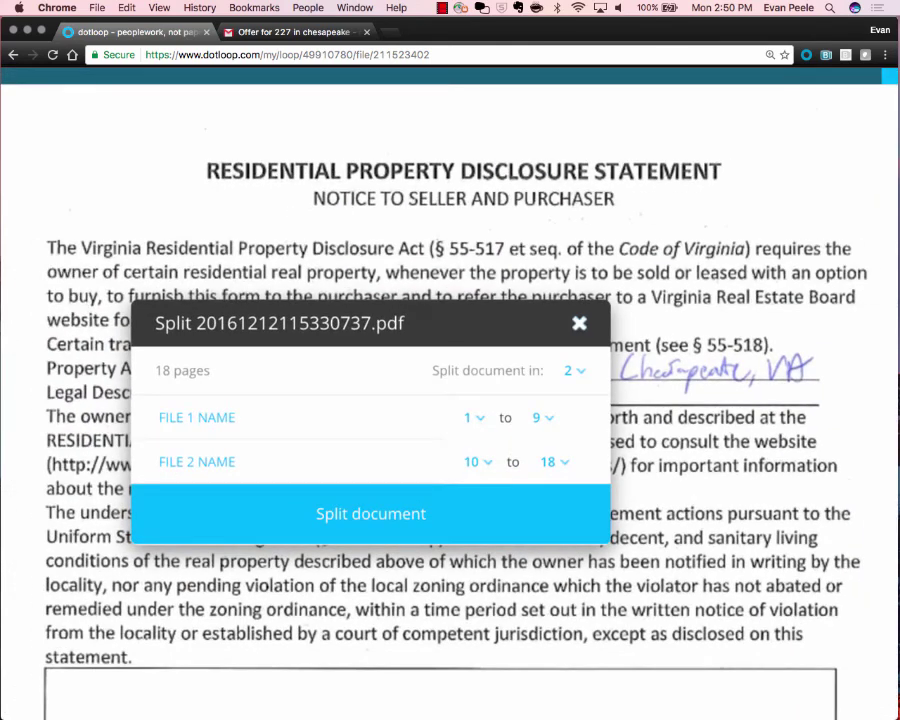
{"action": "left_click", "coordinate": [572, 370]}
{"action": "scroll", "coordinate": [575, 420], "scroll_direction": "down", "scroll_amount": 5}
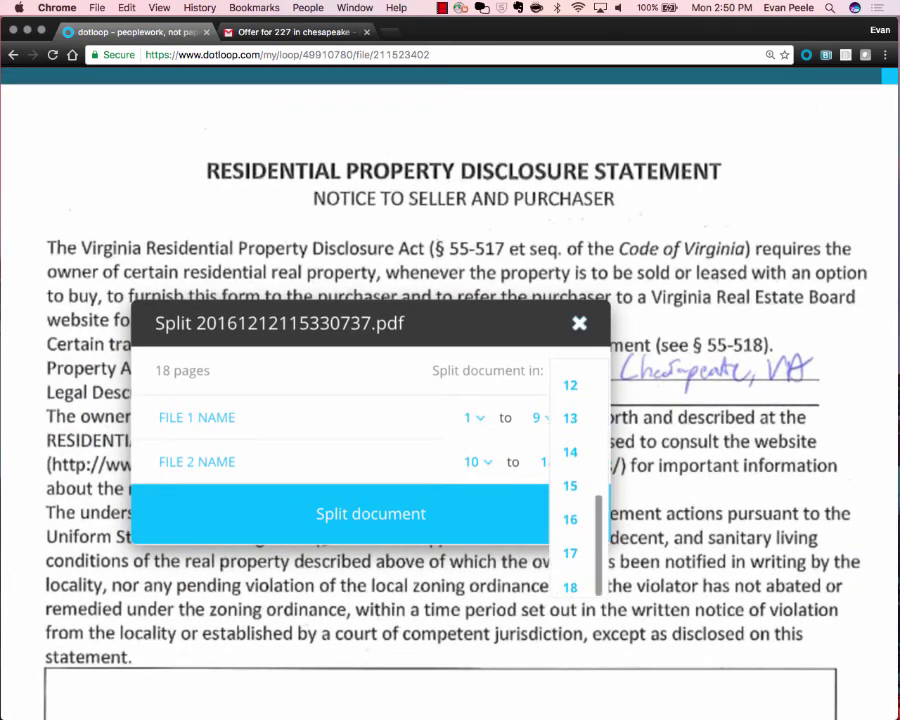
{"action": "scroll", "coordinate": [575, 450], "scroll_direction": "up", "scroll_amount": 4}
{"action": "scroll", "coordinate": [573, 440], "scroll_direction": "up", "scroll_amount": 2}
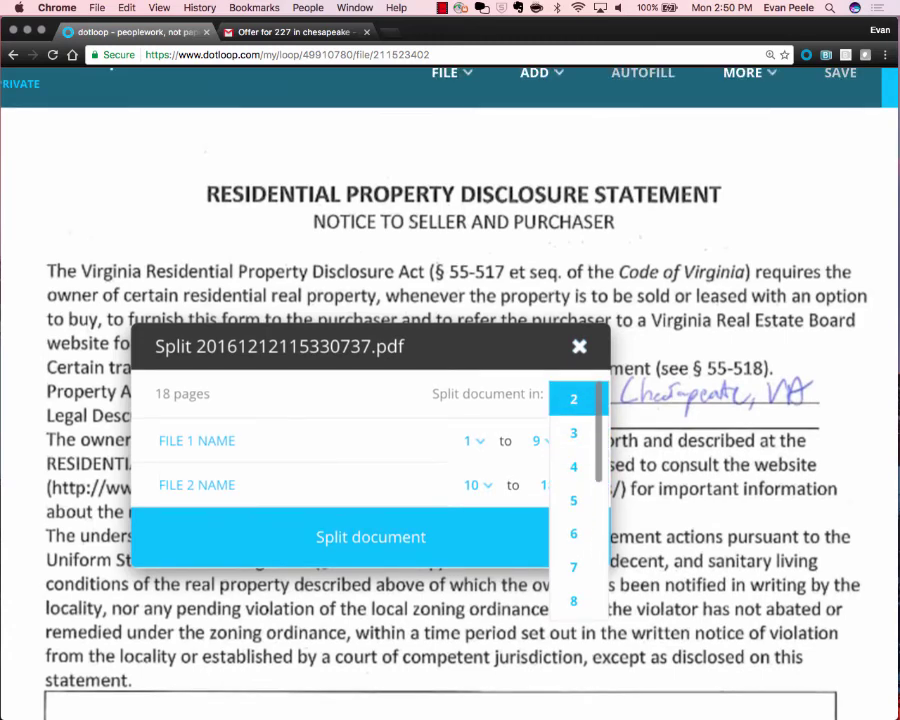
{"action": "left_click", "coordinate": [572, 455]}
{"action": "left_click_drag", "start_coordinate": [452, 353], "coordinate": [393, 247]}
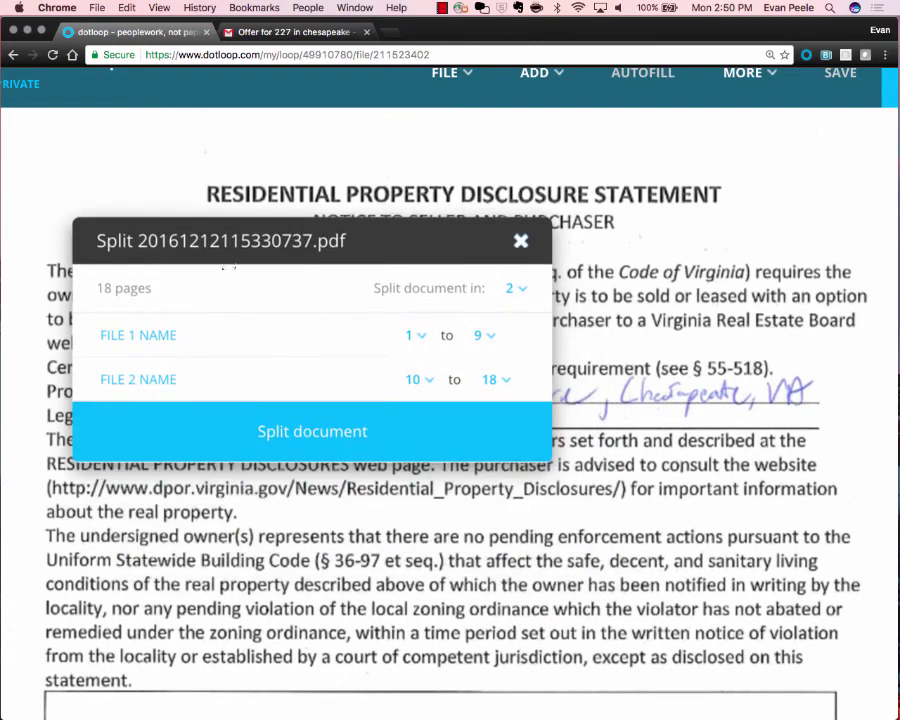
Set File 1 to page 1 named SPDS and File 2 named Contract, then confirm.
{"action": "left_click", "coordinate": [484, 335]}
{"action": "left_click", "coordinate": [476, 341]}
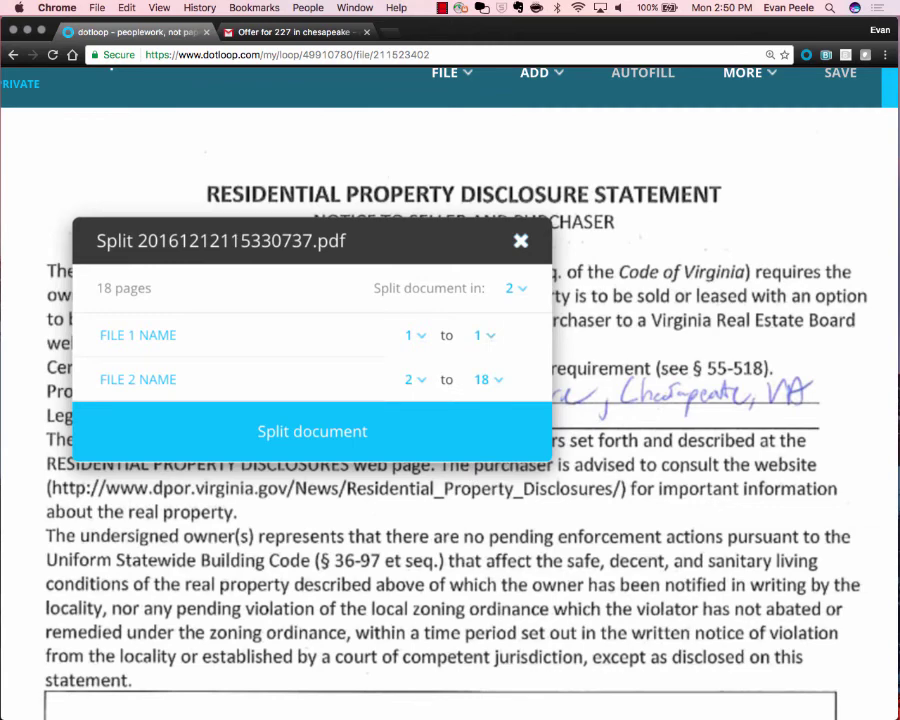
{"action": "left_click", "coordinate": [138, 336]}
{"action": "type", "text": "SPDS"}
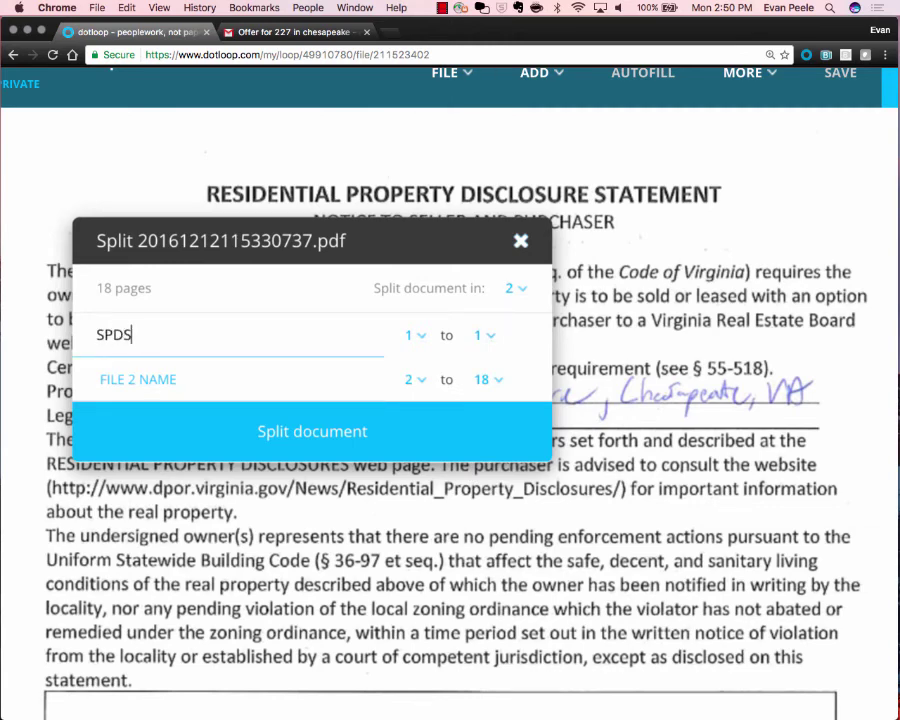
{"action": "left_click", "coordinate": [138, 380]}
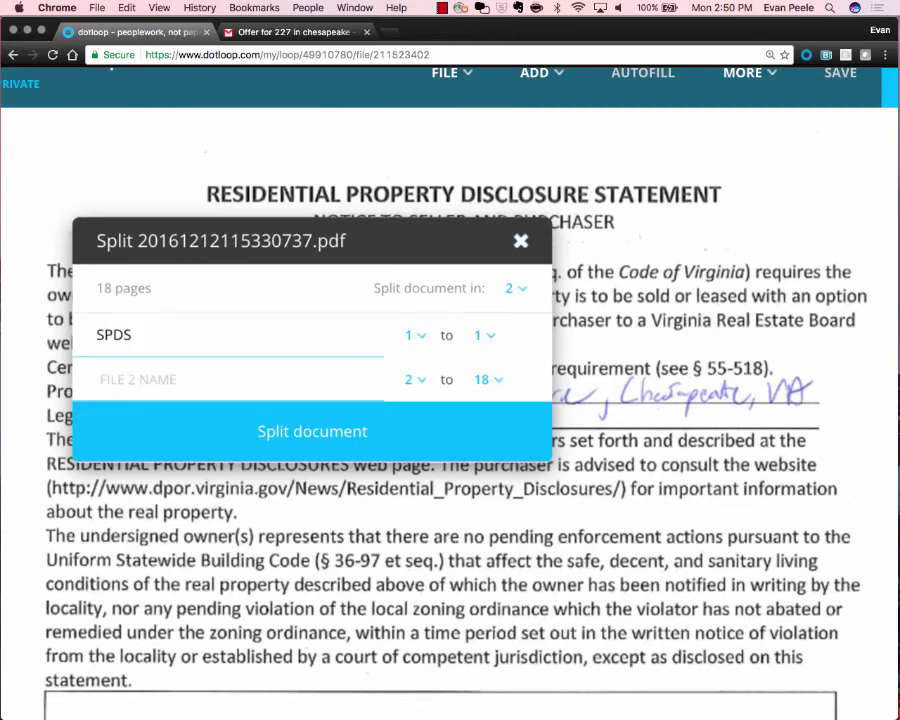
{"action": "type", "text": "Contract"}
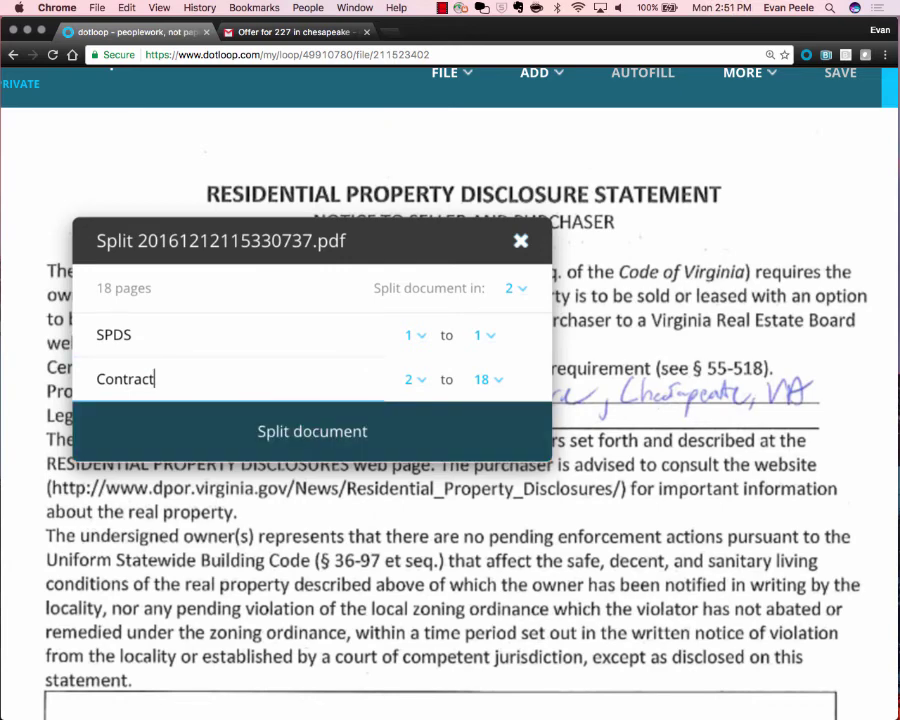
{"action": "key", "text": "Return"}
{"action": "scroll", "coordinate": [450, 394], "scroll_direction": "down", "scroll_amount": 3}
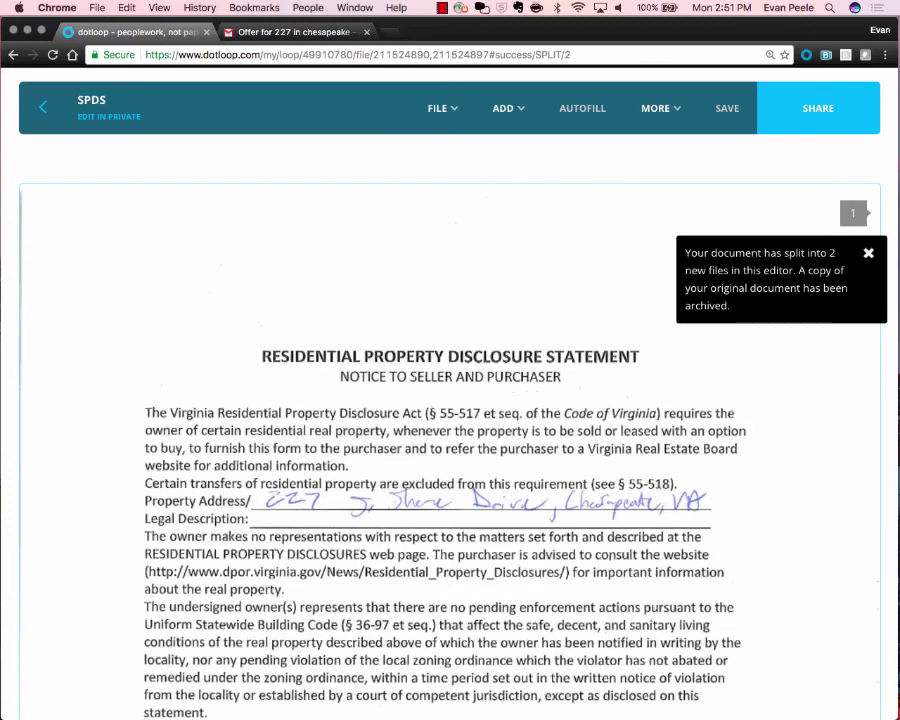
Return to the listing loop's Documents list and open the Contract file.
{"action": "left_click", "coordinate": [48, 114]}
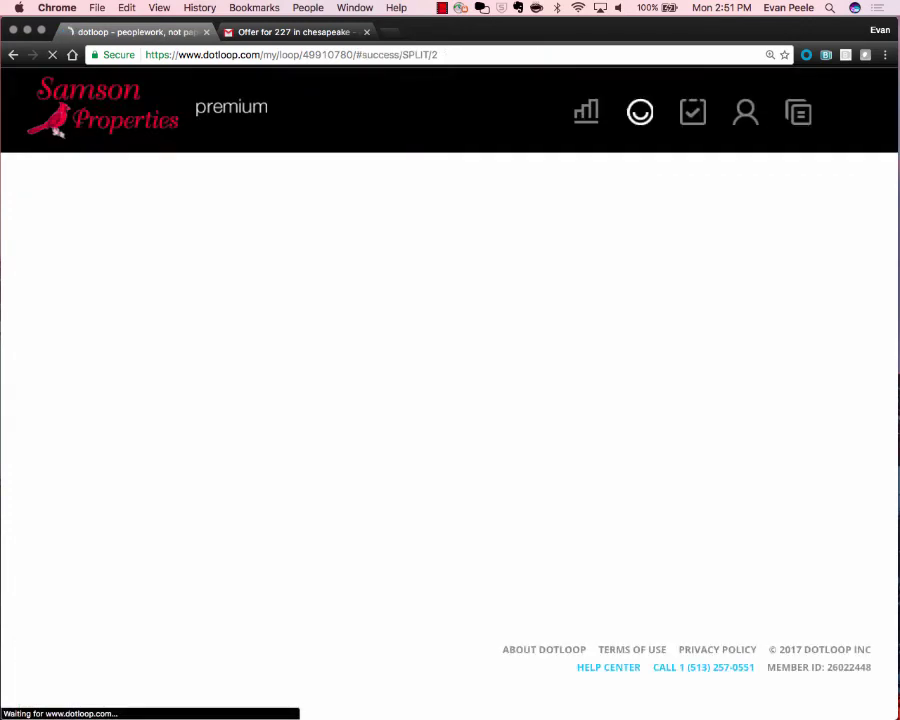
{"action": "scroll", "coordinate": [181, 285], "scroll_direction": "down", "scroll_amount": 3}
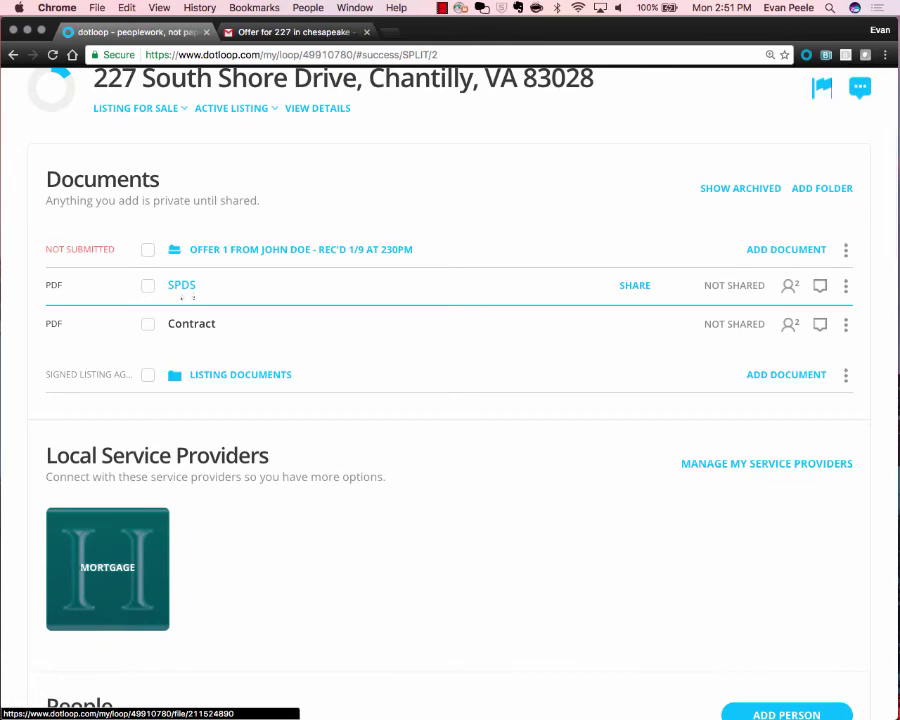
{"action": "left_click", "coordinate": [190, 324]}
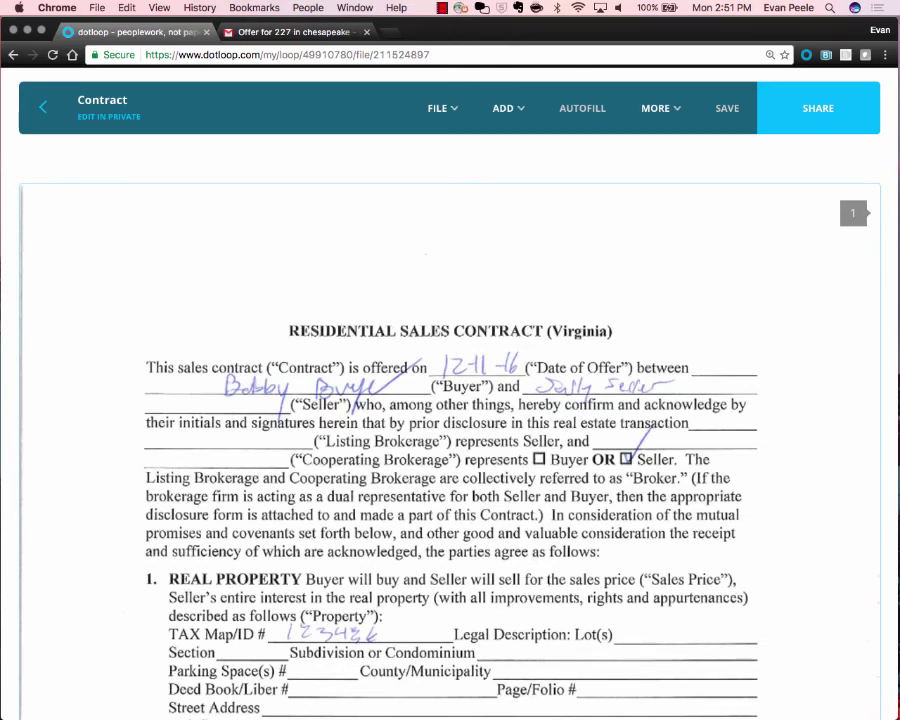
Scroll to the contract's Financing and Sales Price section and bring up the ADD field menu.
{"action": "scroll", "coordinate": [450, 420], "scroll_direction": "down", "scroll_amount": 6}
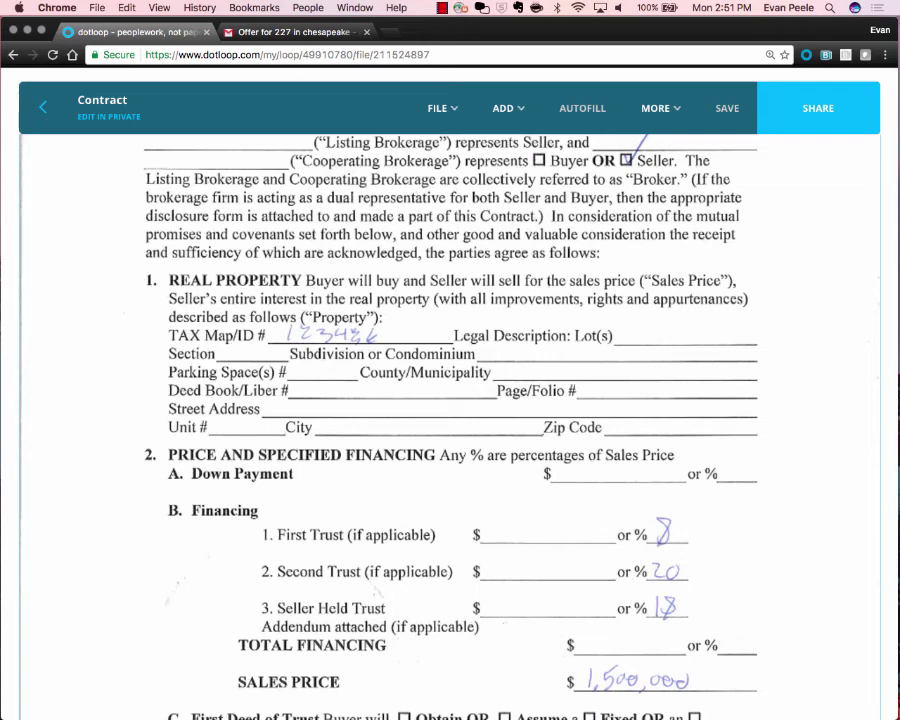
{"action": "scroll", "coordinate": [663, 714], "scroll_direction": "up", "scroll_amount": 3}
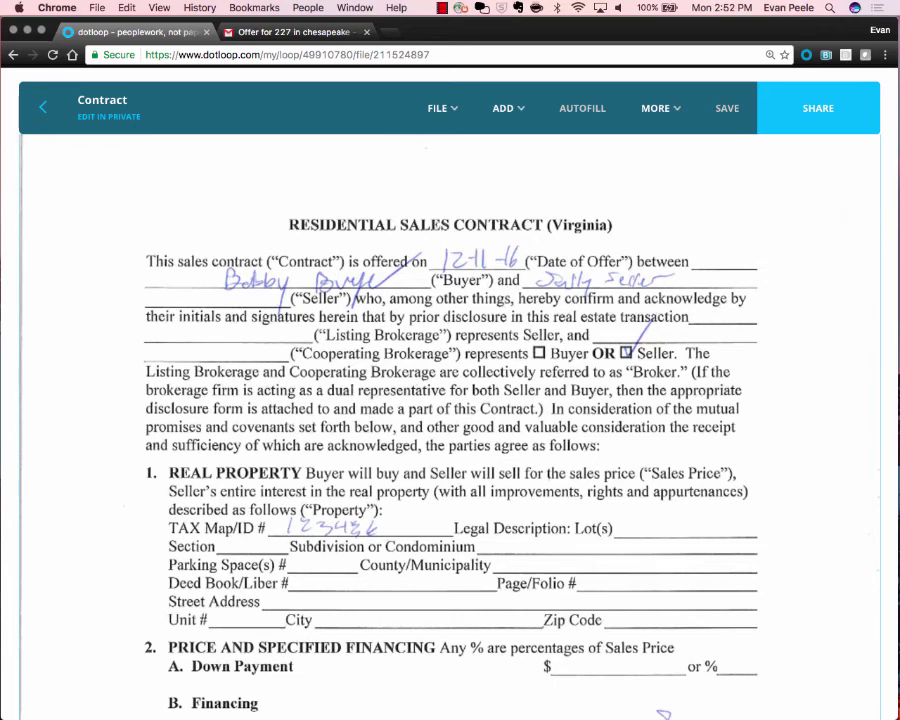
{"action": "scroll", "coordinate": [663, 714], "scroll_direction": "up", "scroll_amount": 2}
{"action": "scroll", "coordinate": [663, 714], "scroll_direction": "down", "scroll_amount": 3}
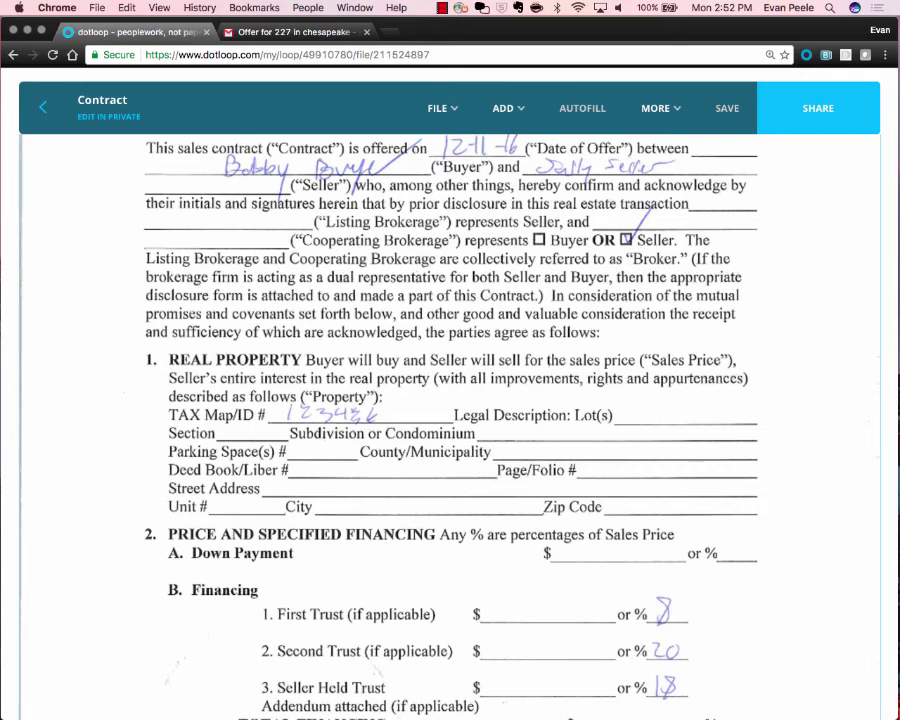
{"action": "scroll", "coordinate": [450, 420], "scroll_direction": "down", "scroll_amount": 5}
{"action": "scroll", "coordinate": [450, 420], "scroll_direction": "up", "scroll_amount": 5}
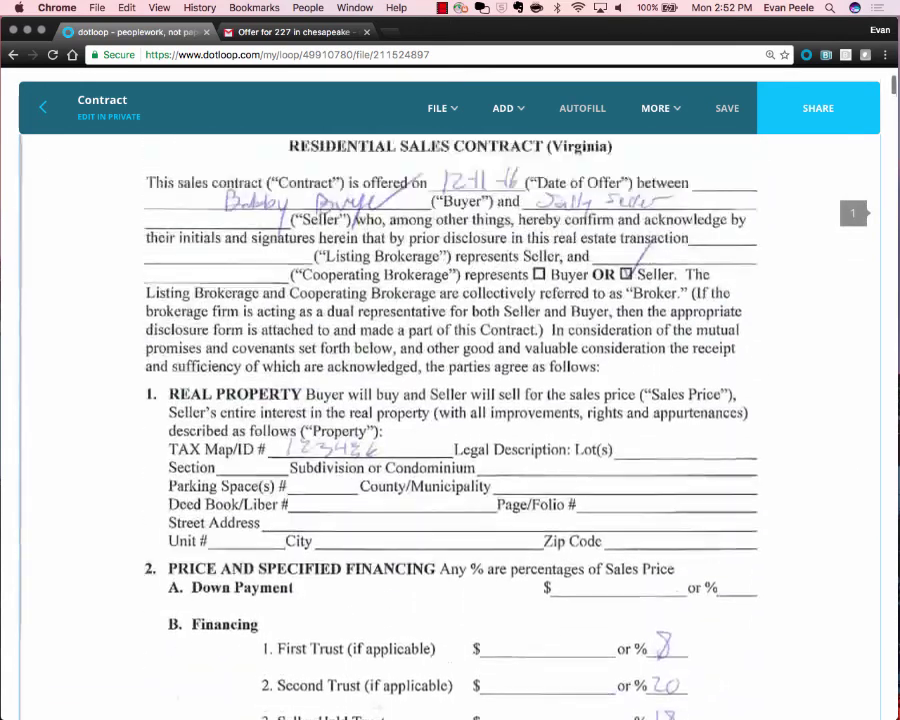
{"action": "scroll", "coordinate": [450, 420], "scroll_direction": "up", "scroll_amount": 2}
{"action": "scroll", "coordinate": [450, 420], "scroll_direction": "down", "scroll_amount": 5}
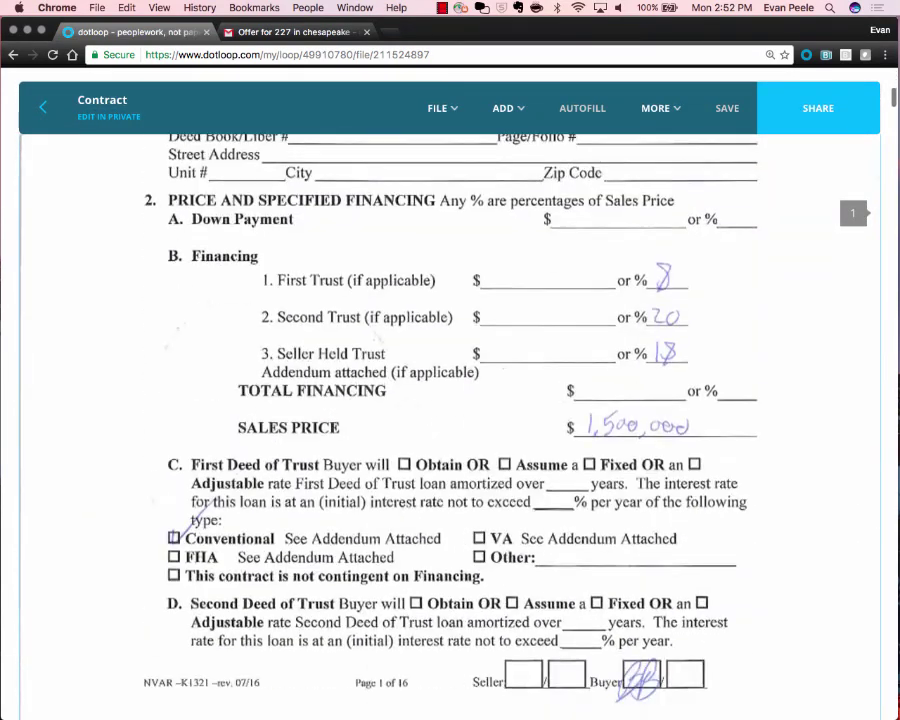
{"action": "scroll", "coordinate": [450, 420], "scroll_direction": "down", "scroll_amount": 3}
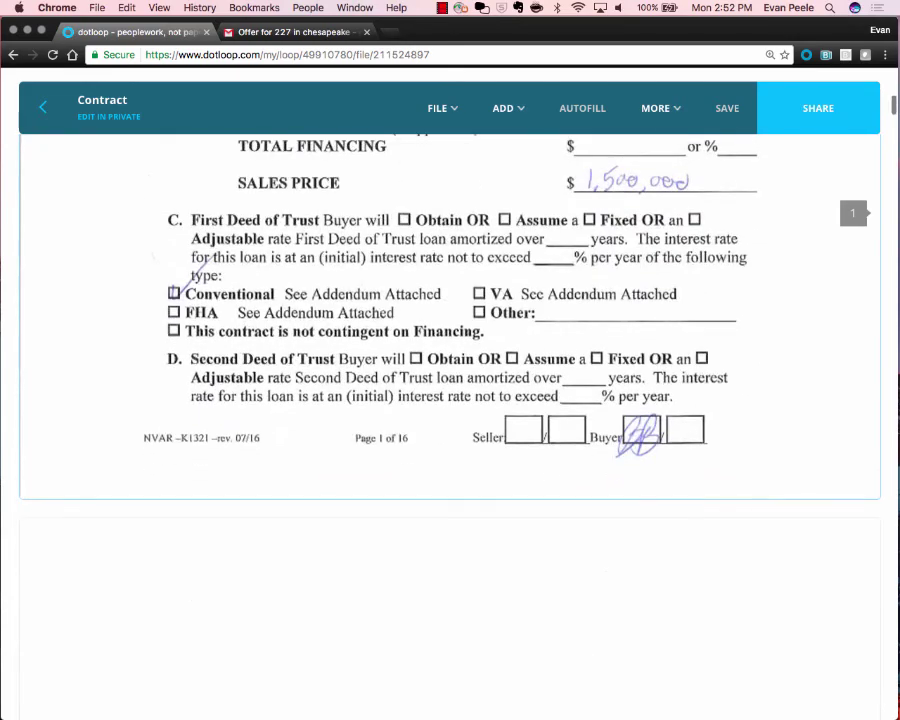
{"action": "scroll", "coordinate": [450, 420], "scroll_direction": "up", "scroll_amount": 2}
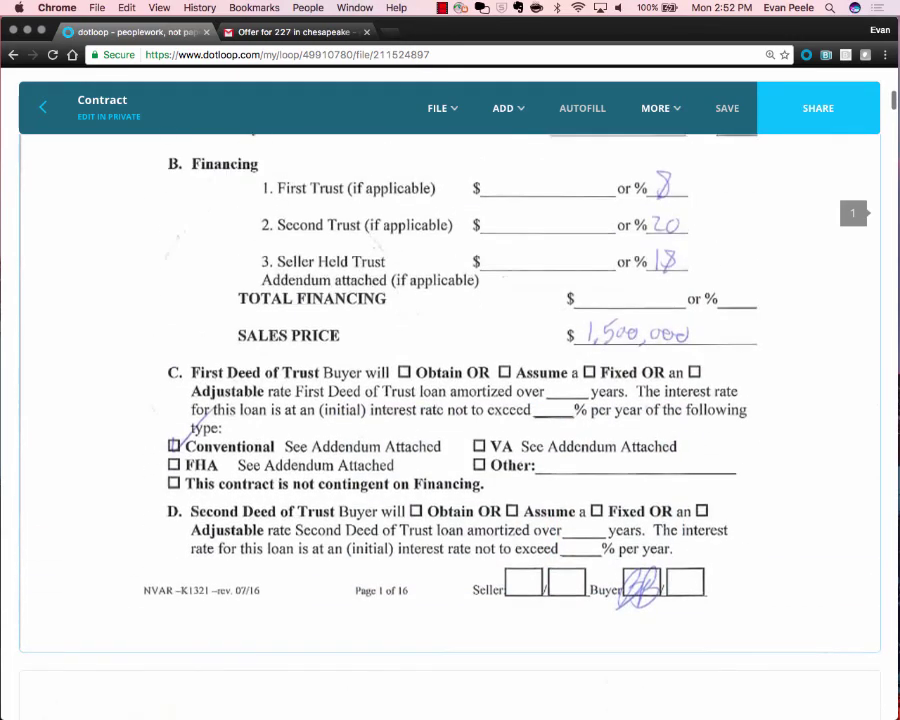
{"action": "left_click", "coordinate": [508, 108]}
{"action": "scroll", "coordinate": [485, 148], "scroll_direction": "up", "scroll_amount": 5}
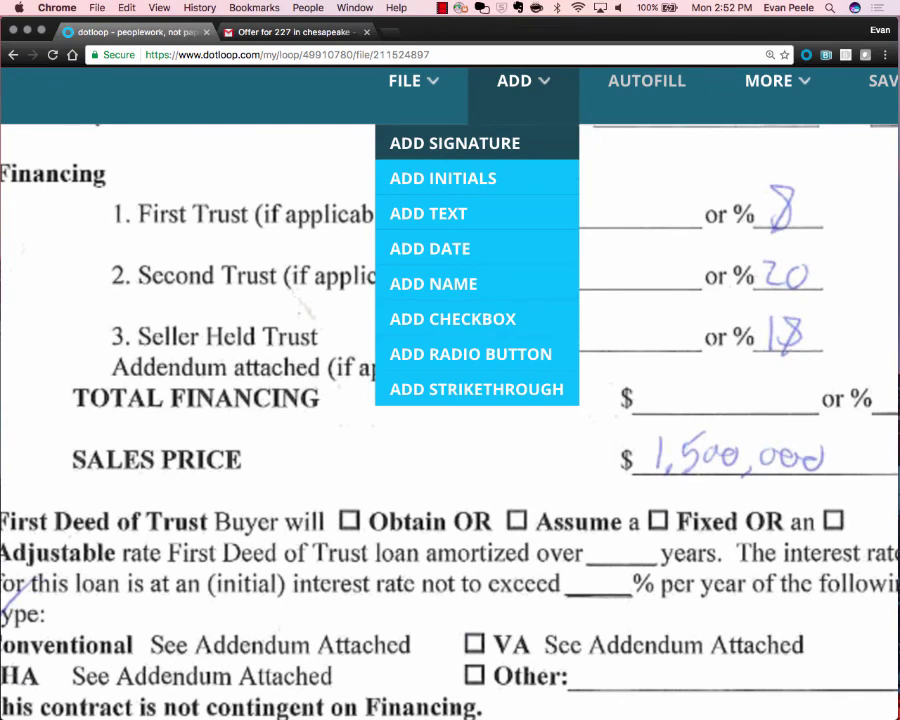
{"action": "scroll", "coordinate": [485, 148], "scroll_direction": "down", "scroll_amount": 5}
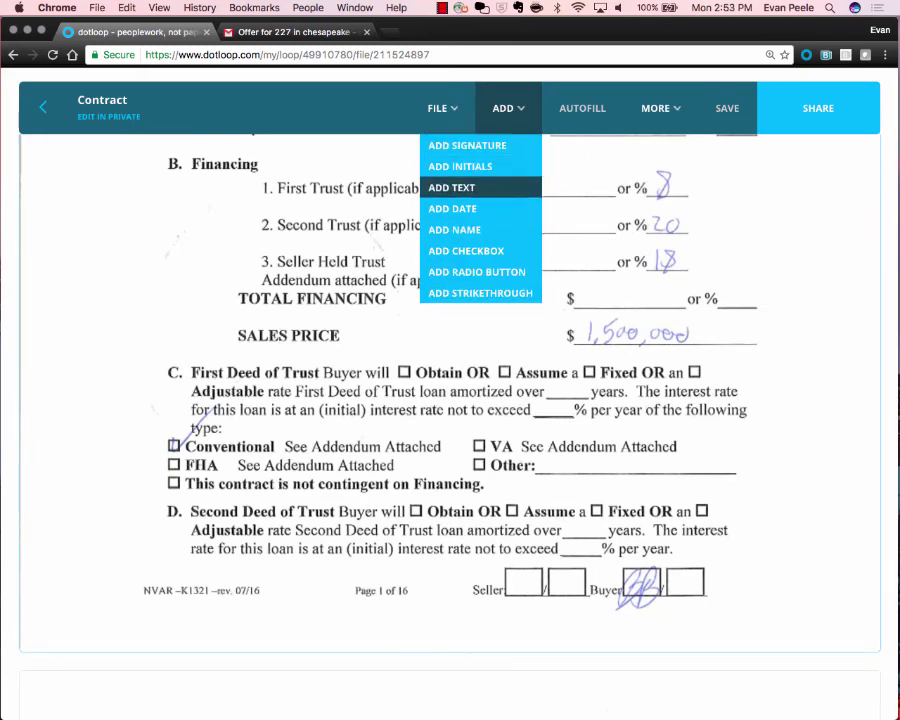
Add a widened text field reading 3,000,000 beside the SALES PRICE line.
{"action": "left_click", "coordinate": [451, 187]}
{"action": "left_click", "coordinate": [480, 328]}
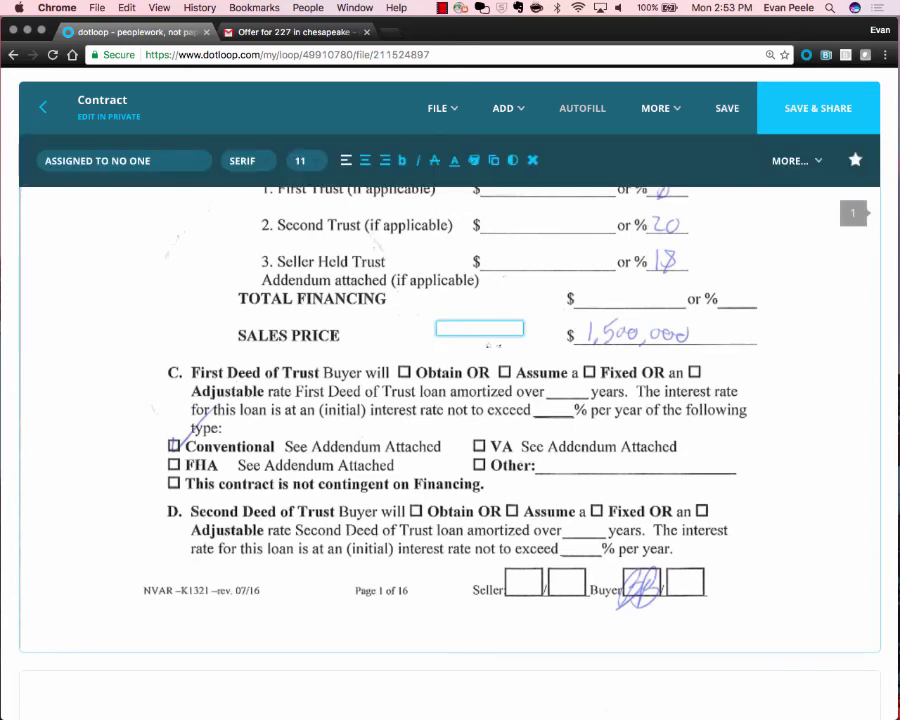
{"action": "mouse_move", "coordinate": [519, 330]}
{"action": "left_mouse_down"}
{"action": "mouse_move", "coordinate": [567, 341]}
{"action": "mouse_move", "coordinate": [506, 330]}
{"action": "mouse_move", "coordinate": [535, 329]}
{"action": "left_mouse_up"}
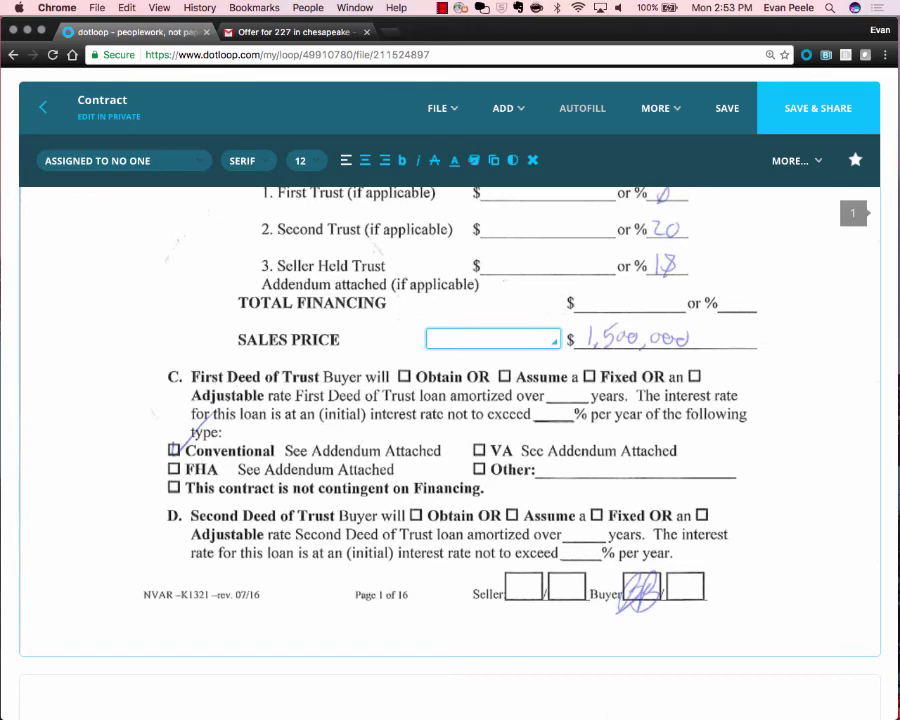
{"action": "type", "text": "3,000,000"}
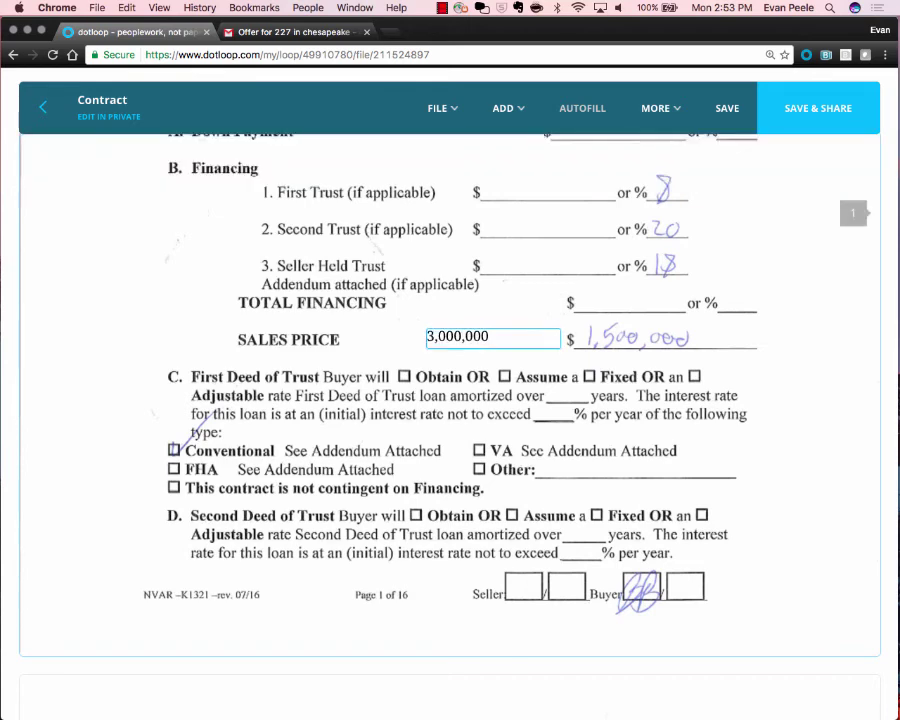
{"action": "left_click", "coordinate": [508, 108]}
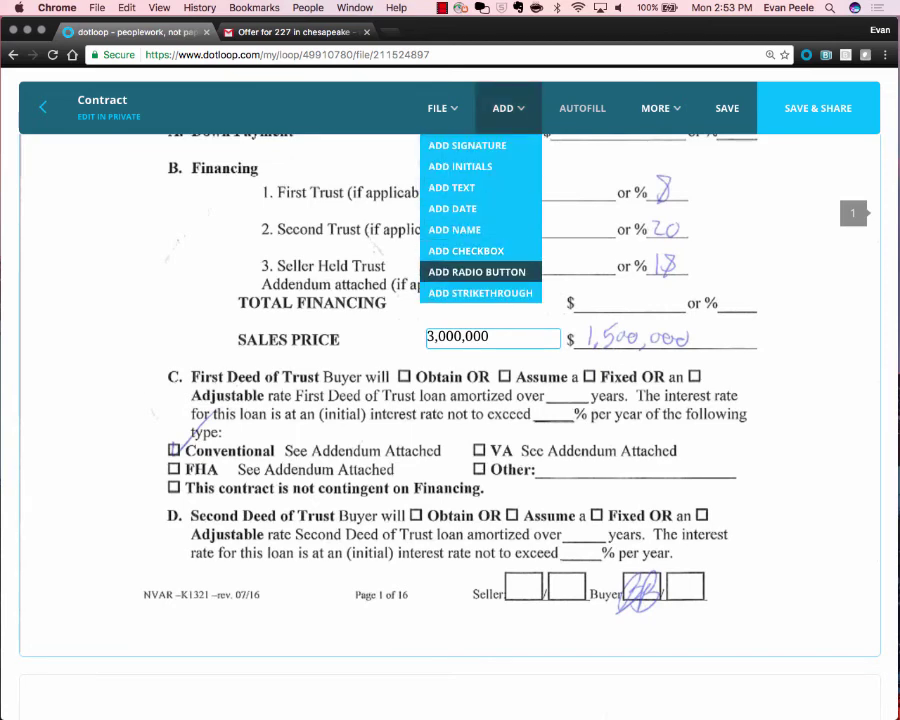
Strike through the handwritten 1,500,000 and add a seller-assigned initials field beside SALES PRICE.
{"action": "left_click", "coordinate": [480, 293]}
{"action": "left_click_drag", "start_coordinate": [590, 333], "coordinate": [705, 338]}
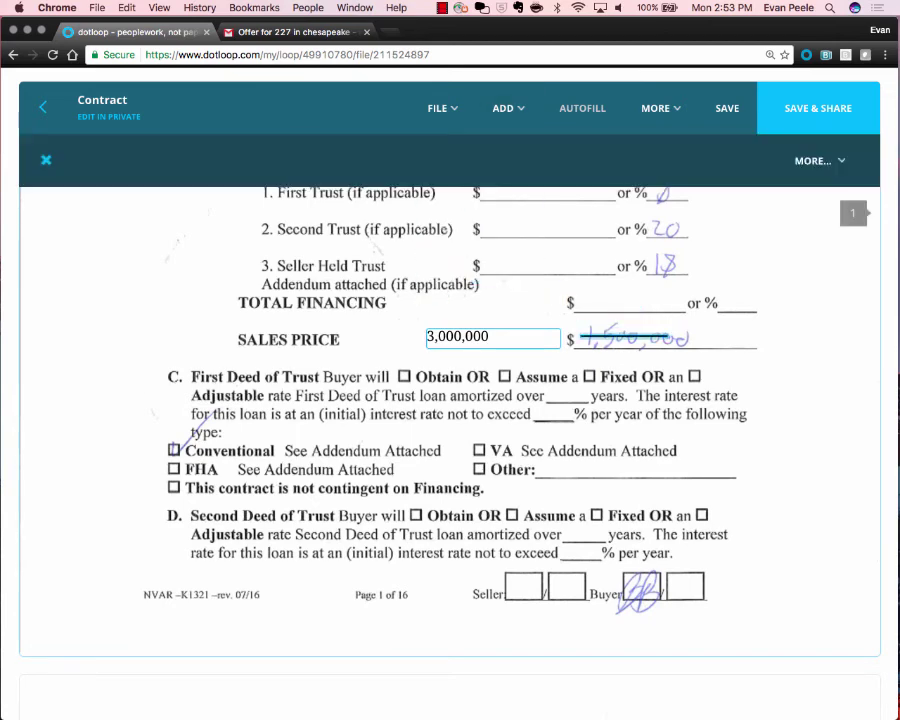
{"action": "left_click", "coordinate": [508, 108]}
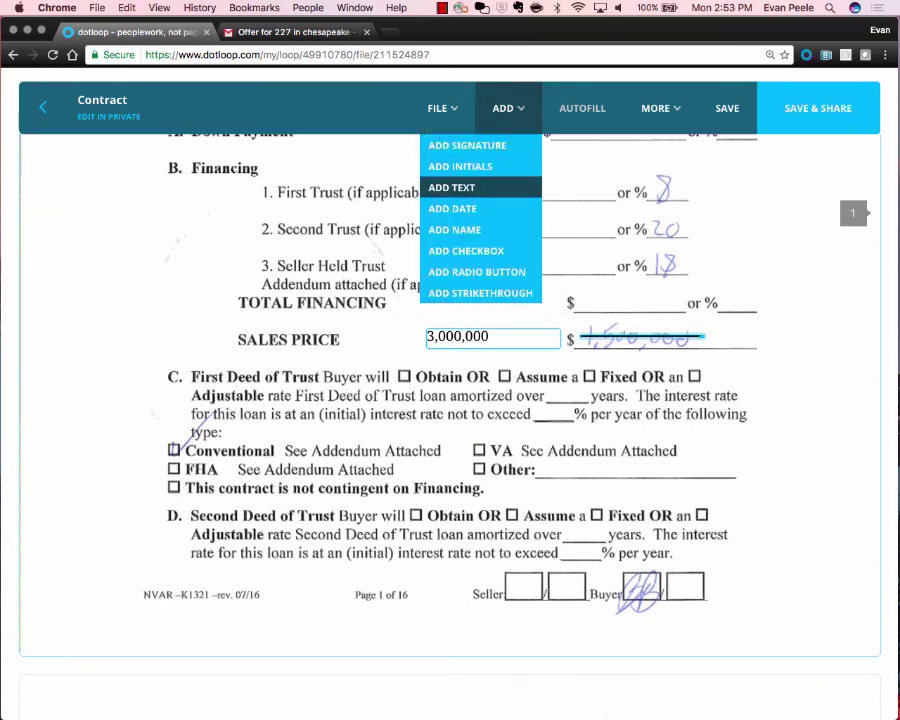
{"action": "left_click", "coordinate": [462, 165]}
{"action": "left_click", "coordinate": [382, 338]}
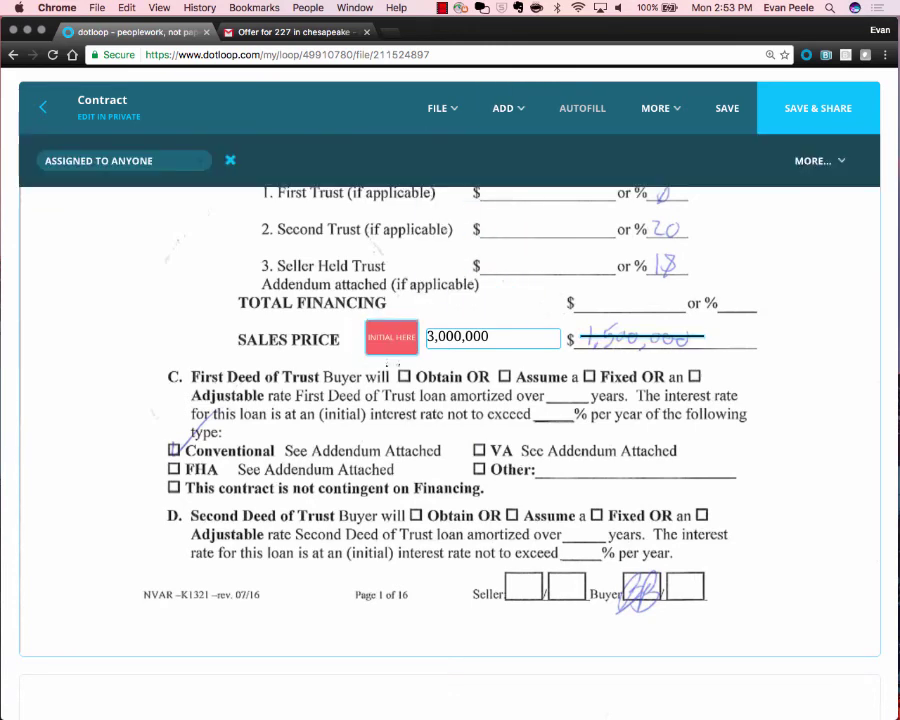
{"action": "left_click_drag", "start_coordinate": [411, 350], "coordinate": [412, 338]}
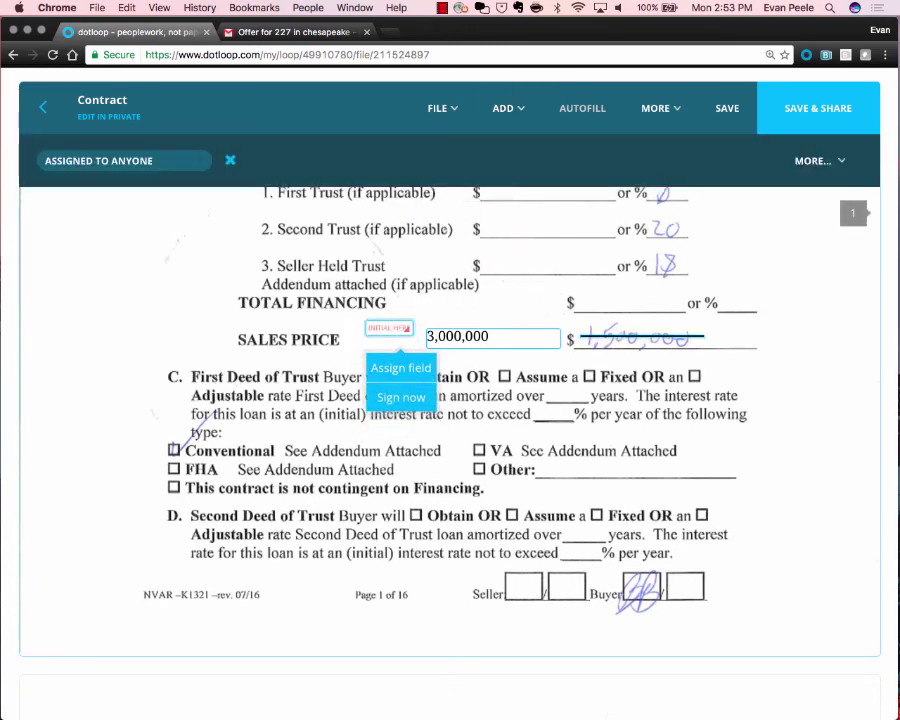
{"action": "left_click", "coordinate": [401, 371]}
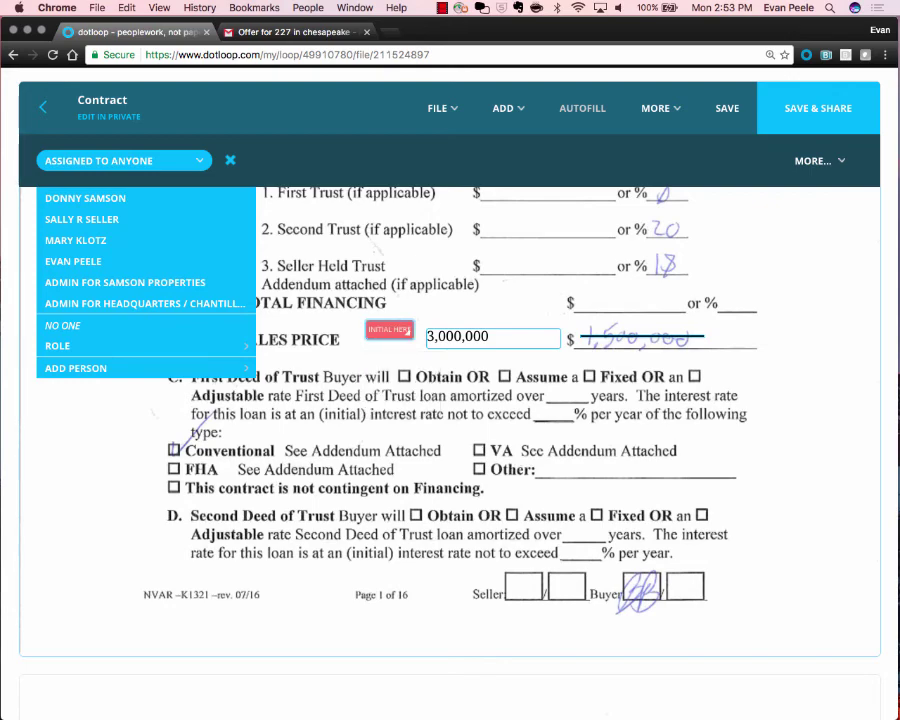
{"action": "left_click", "coordinate": [82, 219]}
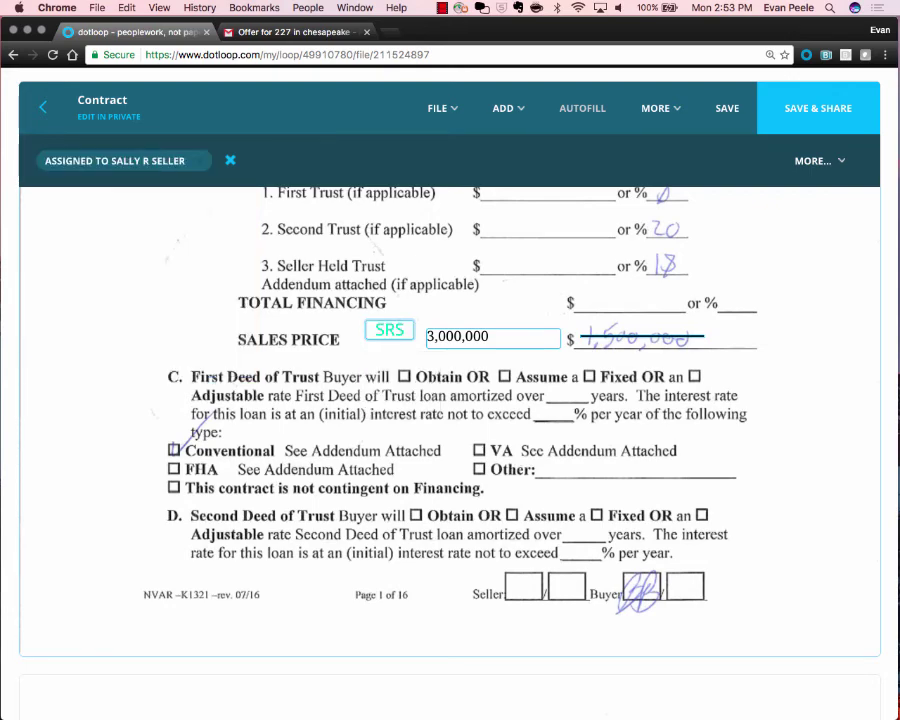
{"action": "left_click", "coordinate": [508, 108]}
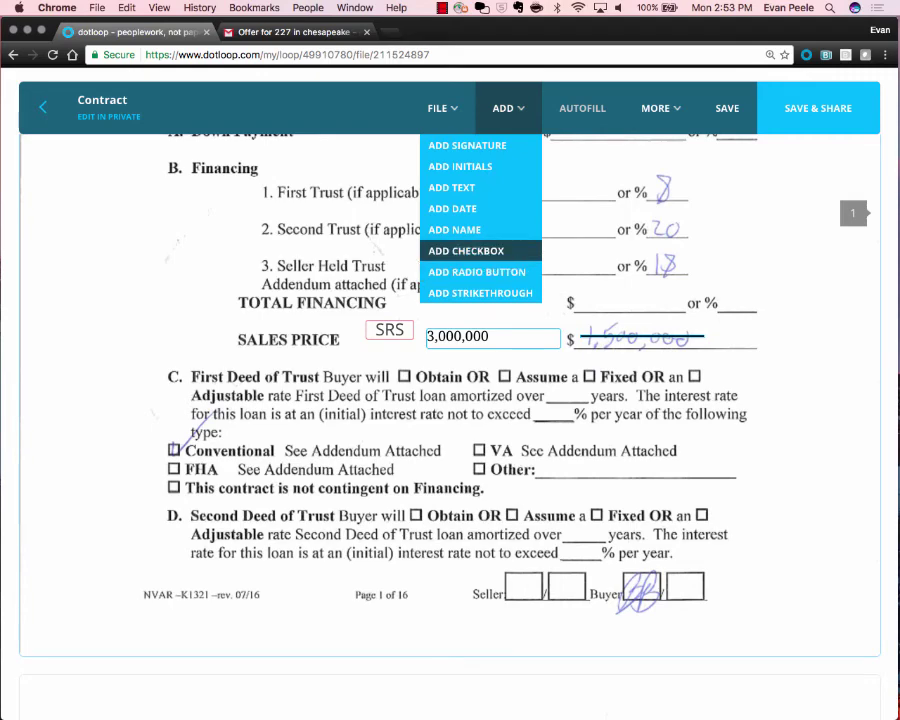
Add a checkbox on the first deed of trust's Obtain box and tick it.
{"action": "left_click", "coordinate": [466, 251]}
{"action": "left_click", "coordinate": [406, 377]}
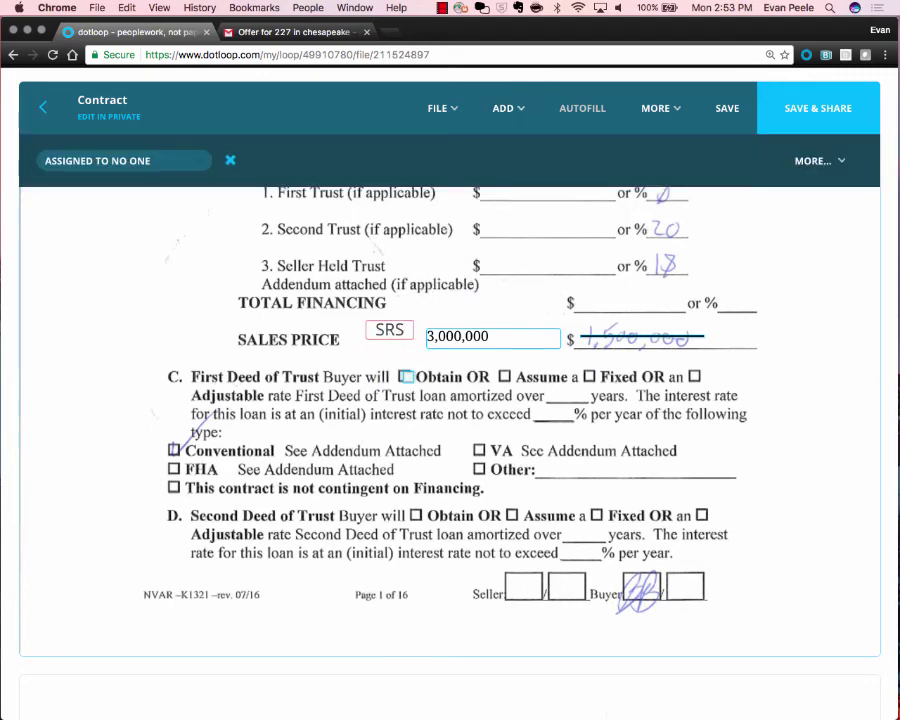
{"action": "left_click", "coordinate": [406, 377]}
Add radio buttons on the Other and VA loan-type boxes and select VA.
{"action": "left_click", "coordinate": [508, 108]}
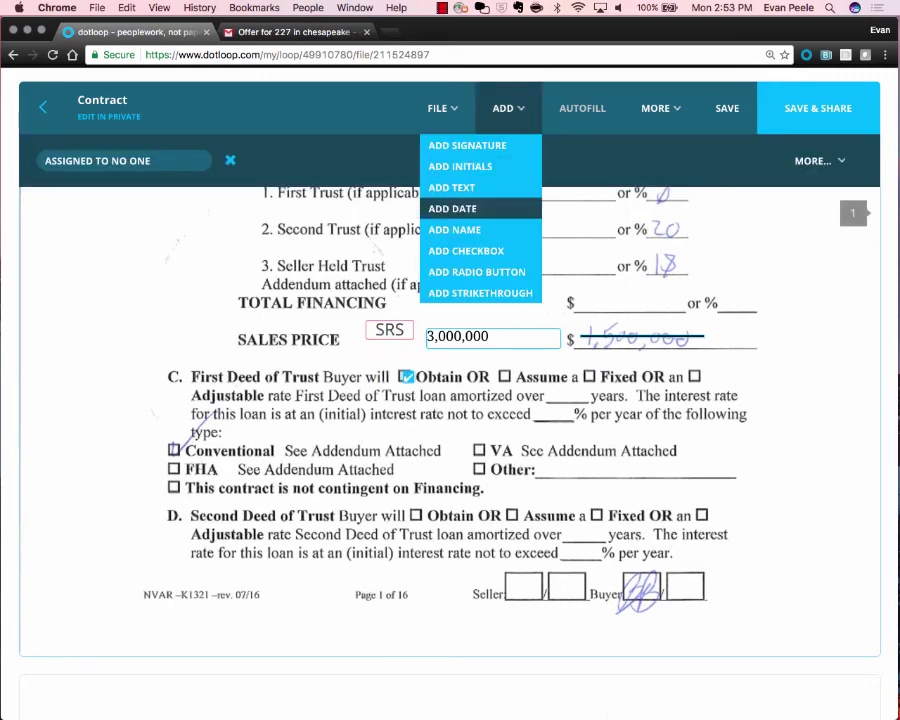
{"action": "left_click", "coordinate": [476, 271]}
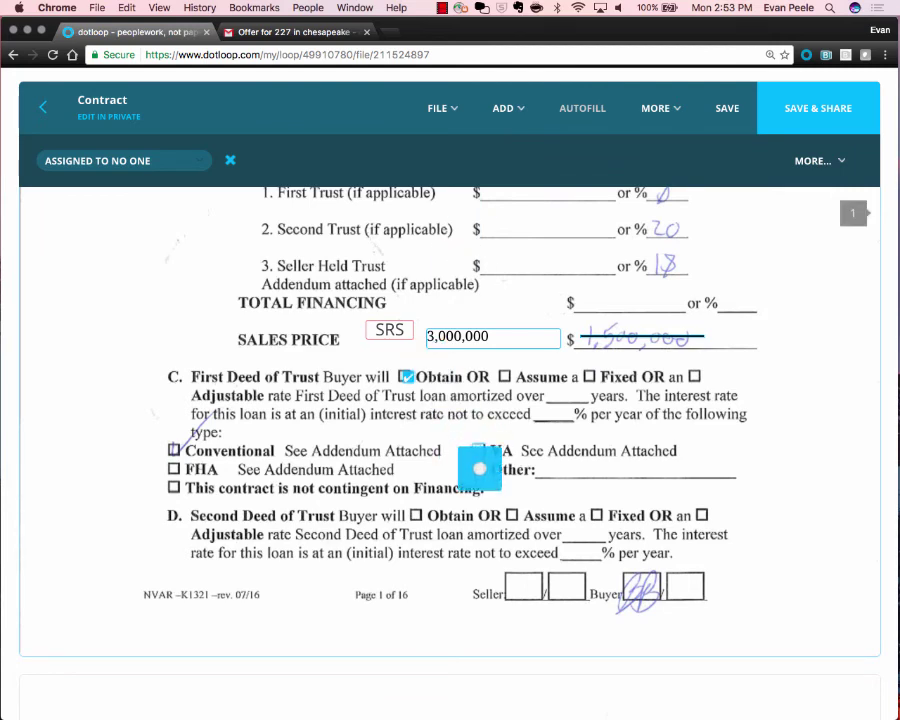
{"action": "left_click", "coordinate": [480, 469]}
{"action": "left_click", "coordinate": [478, 450]}
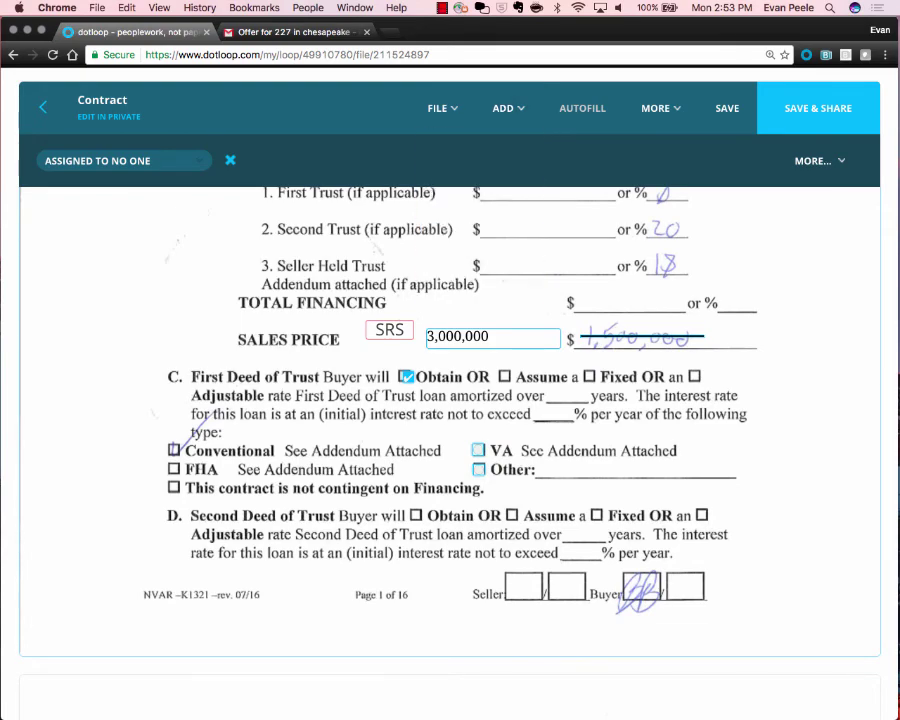
{"action": "scroll", "coordinate": [482, 482], "scroll_direction": "up", "scroll_amount": 5}
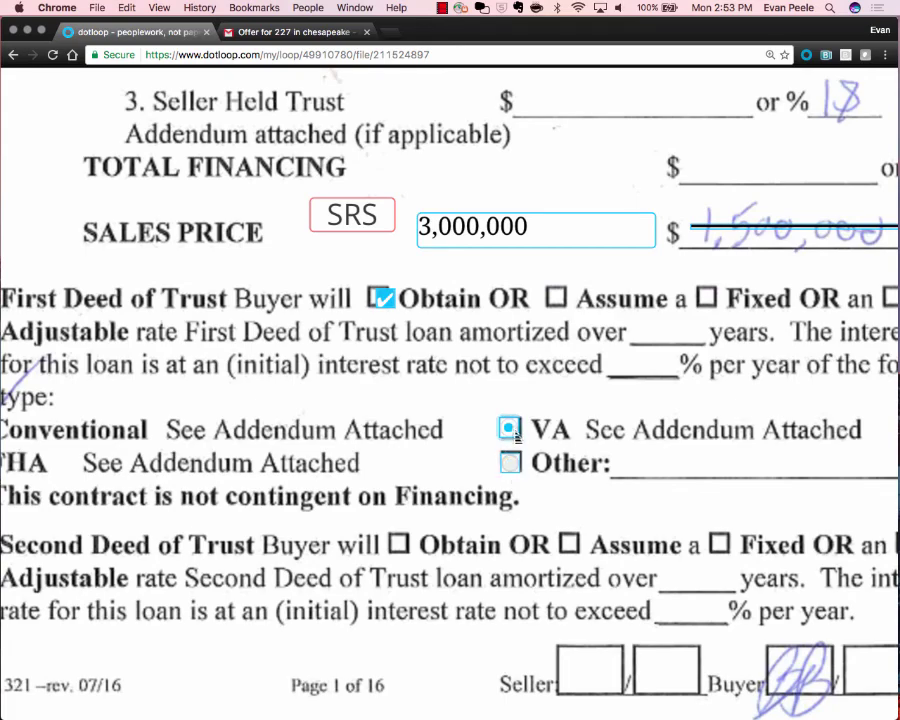
{"action": "left_click", "coordinate": [510, 430]}
{"action": "scroll", "coordinate": [513, 453], "scroll_direction": "down", "scroll_amount": 5}
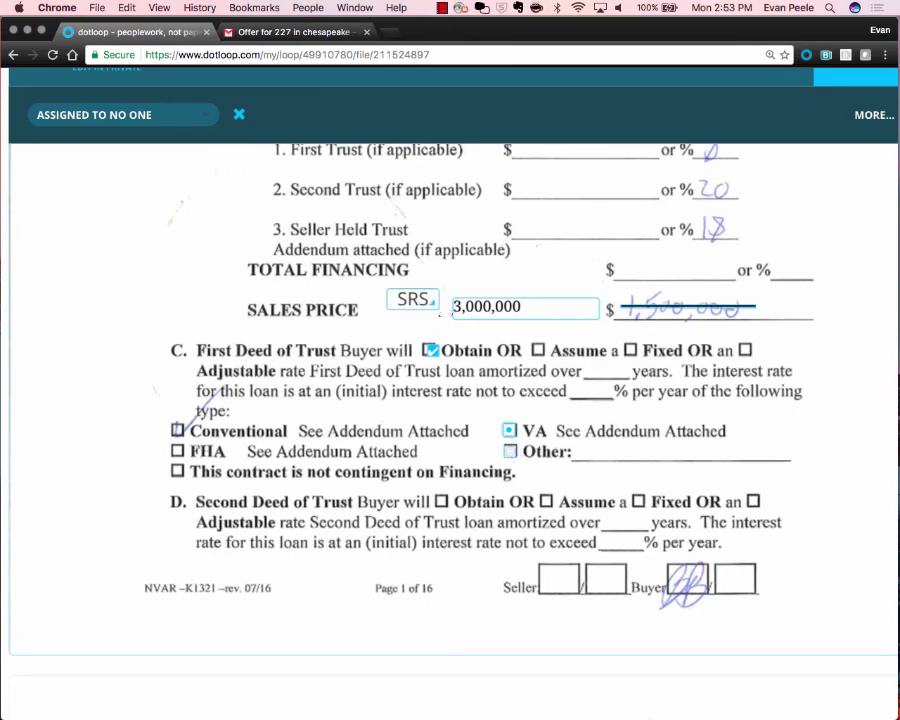
Prefix the sales price field with $ so it reads $3,000,000.
{"action": "left_click", "coordinate": [523, 308]}
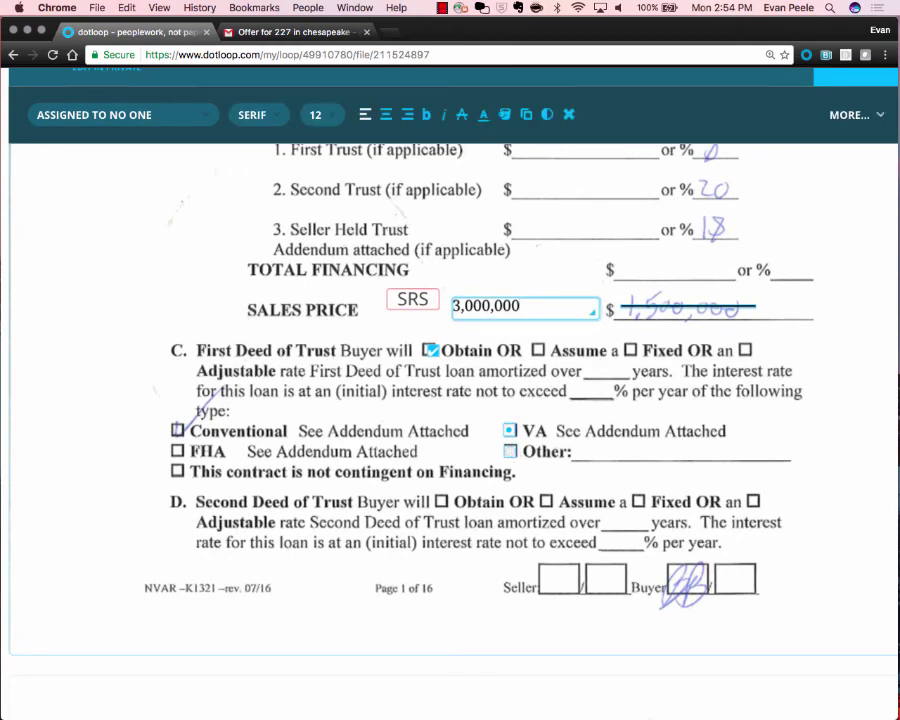
{"action": "type", "text": "$"}
{"action": "key", "text": "Return"}
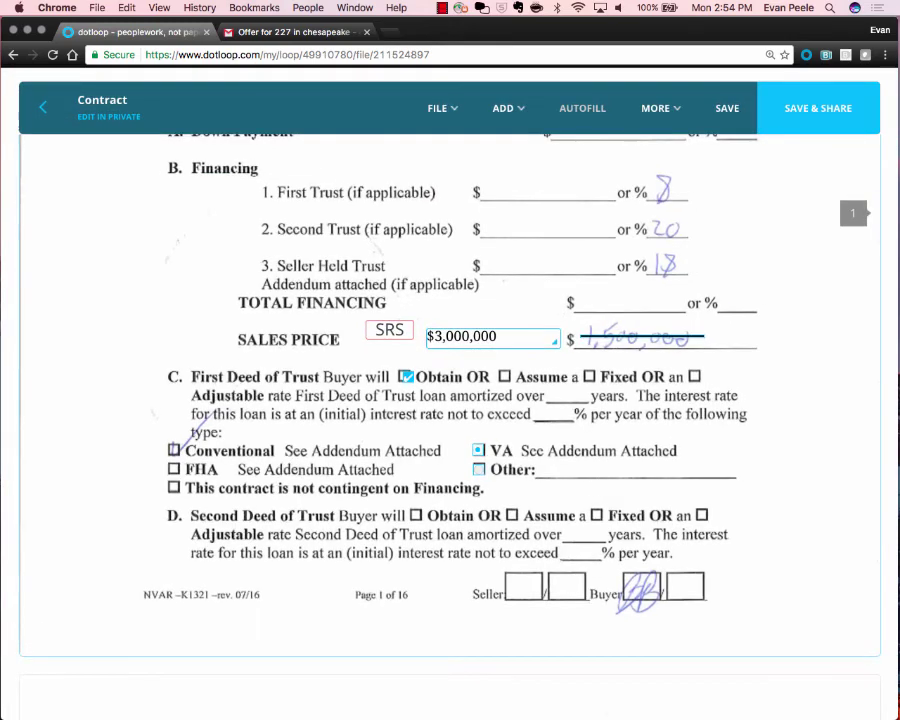
Place a resized initials field in page 1's first Seller box, then show the MORE actions.
{"action": "left_click", "coordinate": [508, 108]}
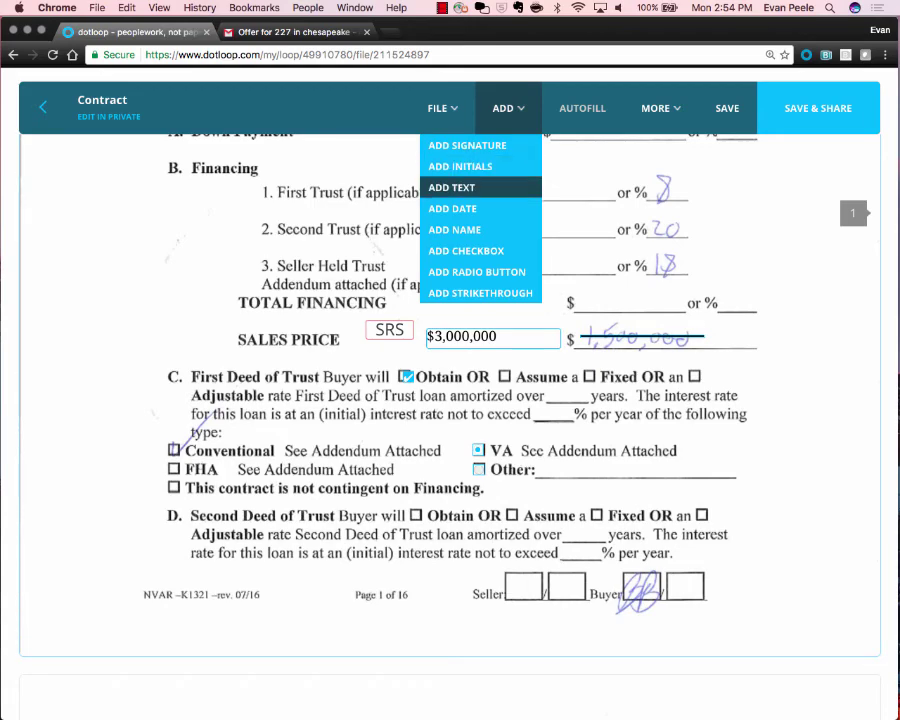
{"action": "left_click", "coordinate": [480, 166]}
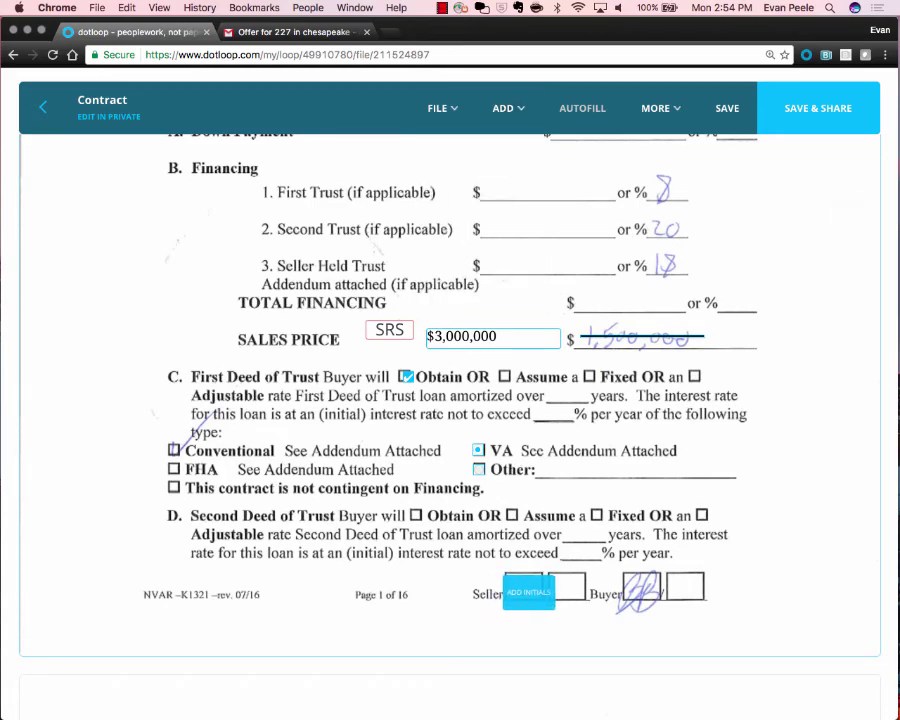
{"action": "left_click", "coordinate": [530, 589]}
{"action": "left_click_drag", "start_coordinate": [552, 602], "coordinate": [536, 594]}
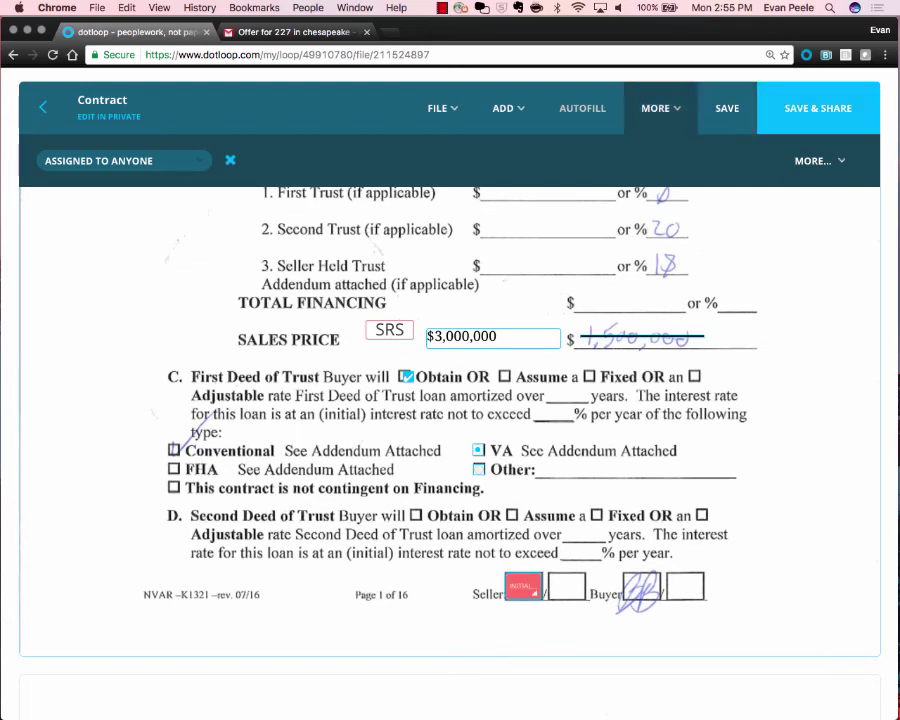
{"action": "left_click", "coordinate": [660, 108]}
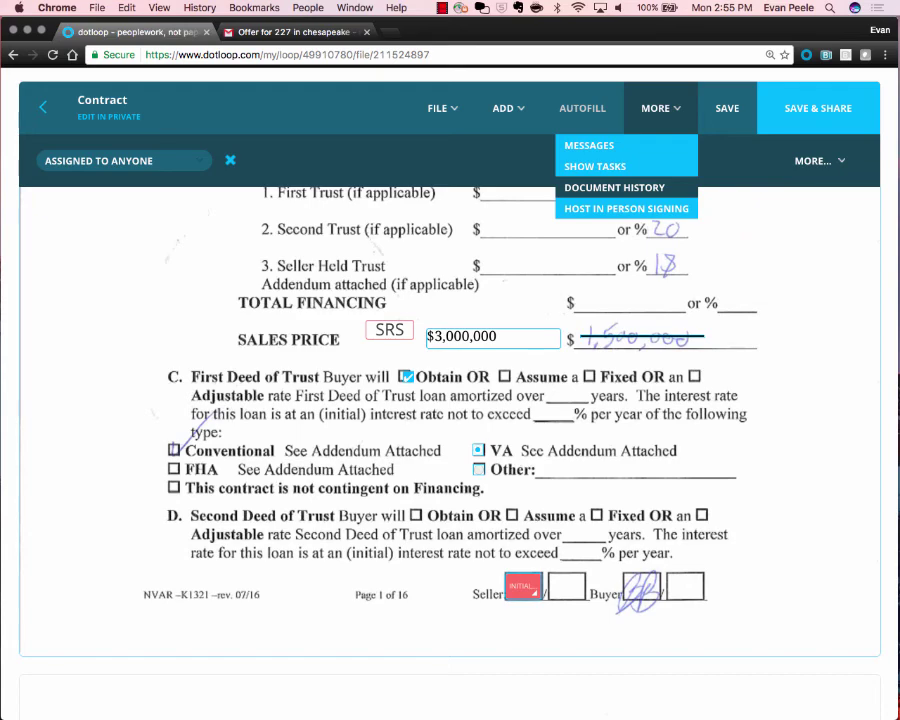
{"action": "scroll", "coordinate": [658, 190], "scroll_direction": "up", "scroll_amount": 5}
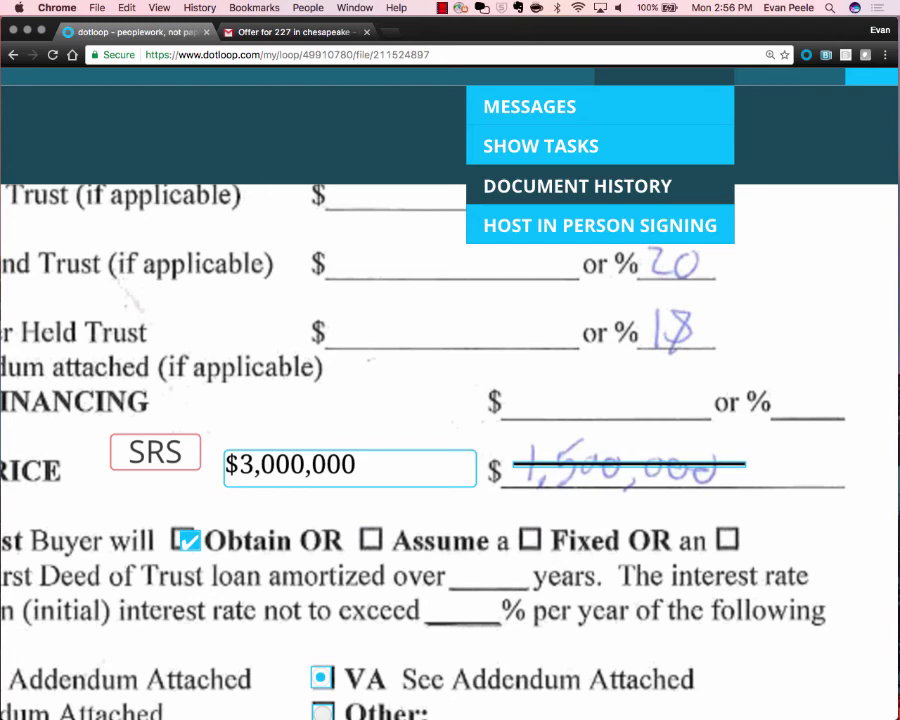
{"action": "scroll", "coordinate": [658, 188], "scroll_direction": "down", "scroll_amount": 5}
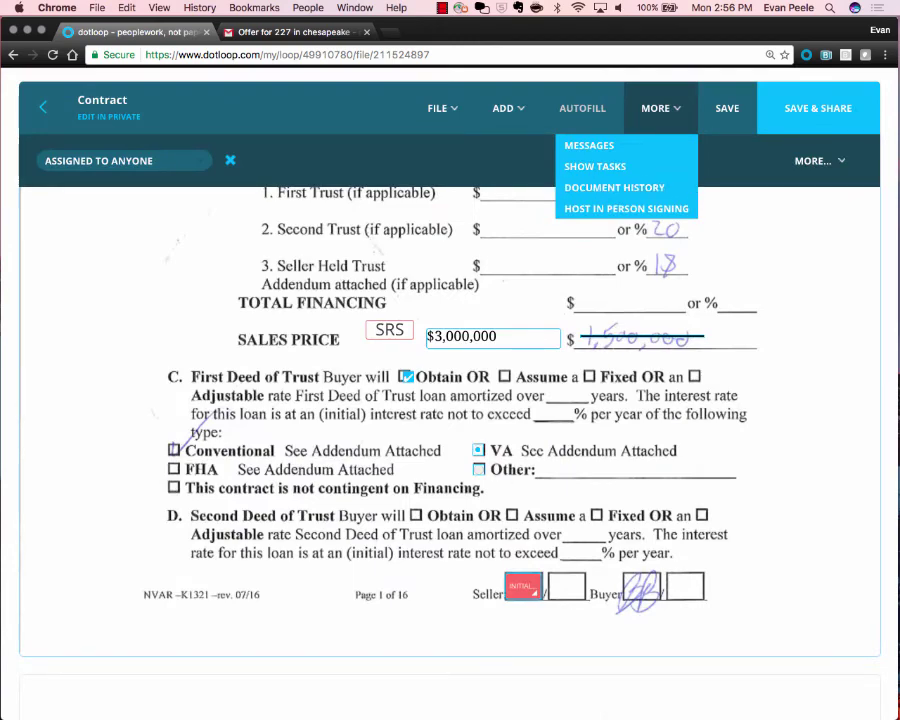
Assign the first Seller initials field on page 1 to the seller.
{"action": "left_click", "coordinate": [389, 330]}
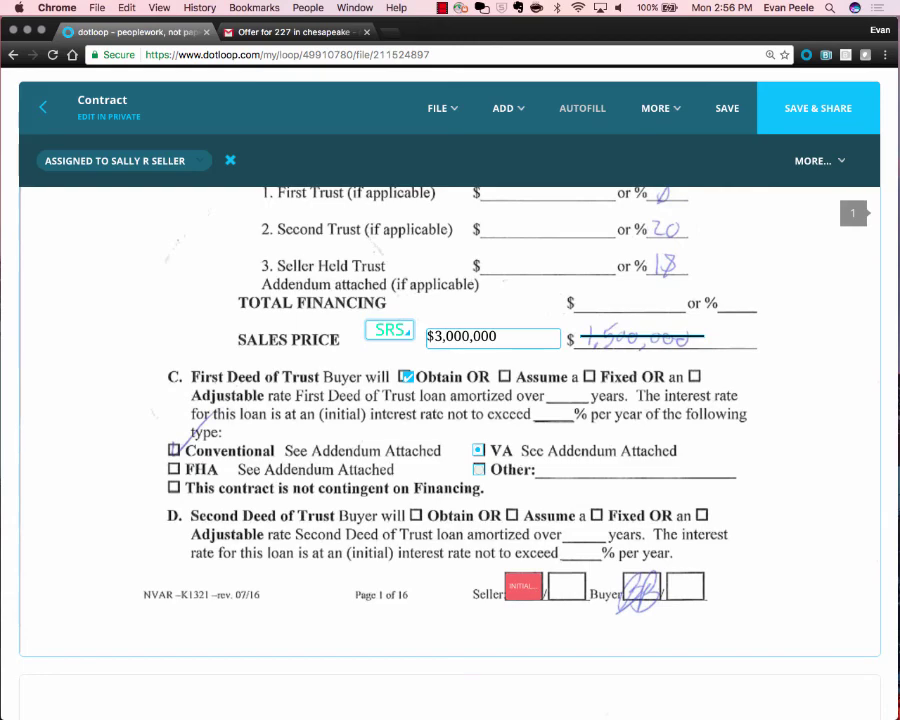
{"action": "scroll", "coordinate": [389, 330], "scroll_direction": "down", "scroll_amount": 2}
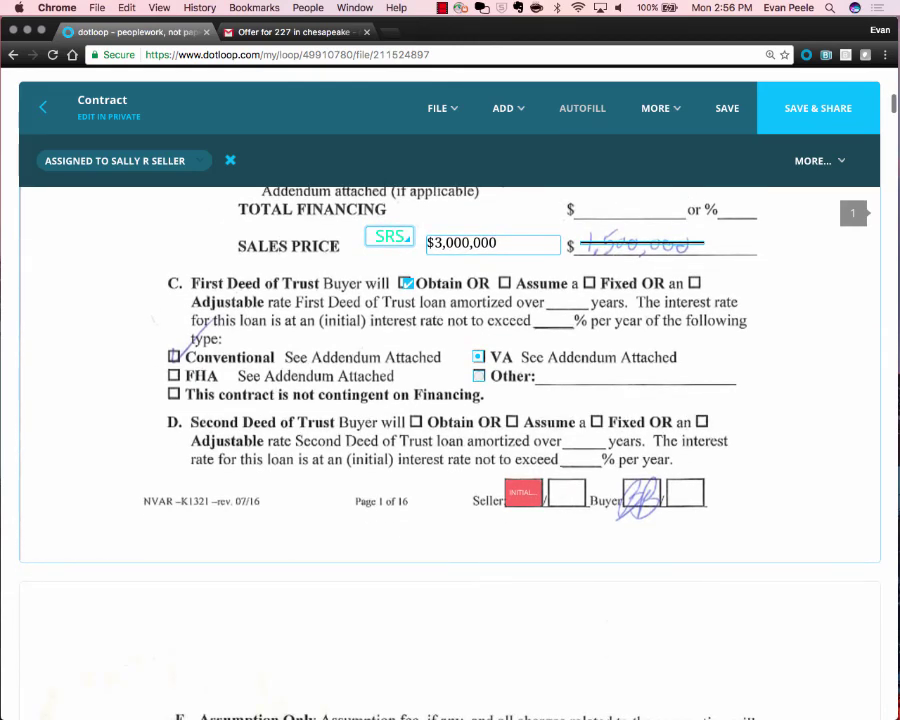
{"action": "left_click", "coordinate": [523, 493]}
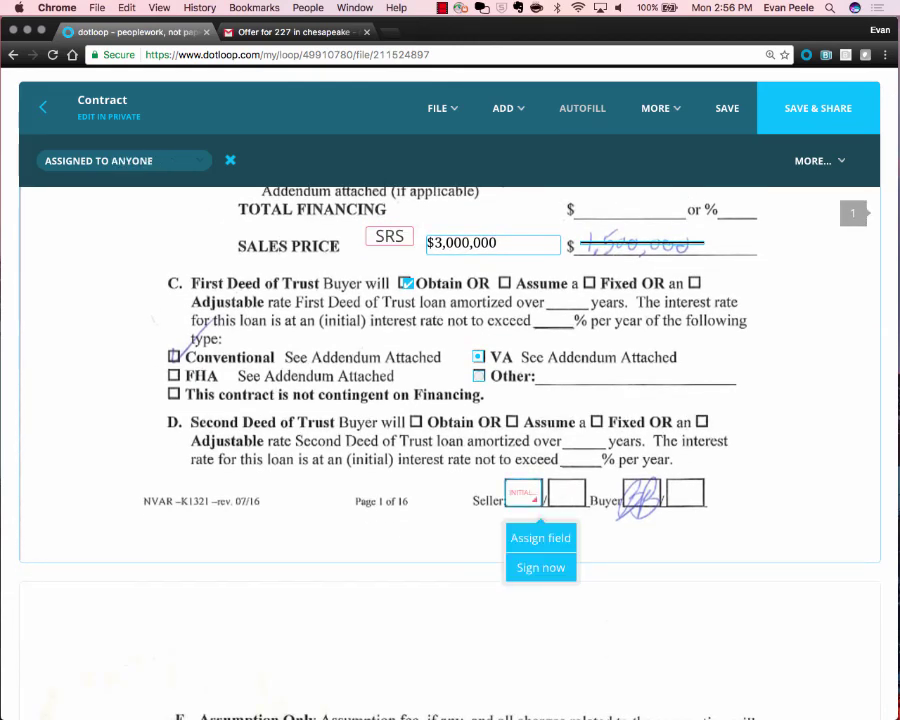
{"action": "left_click", "coordinate": [123, 160]}
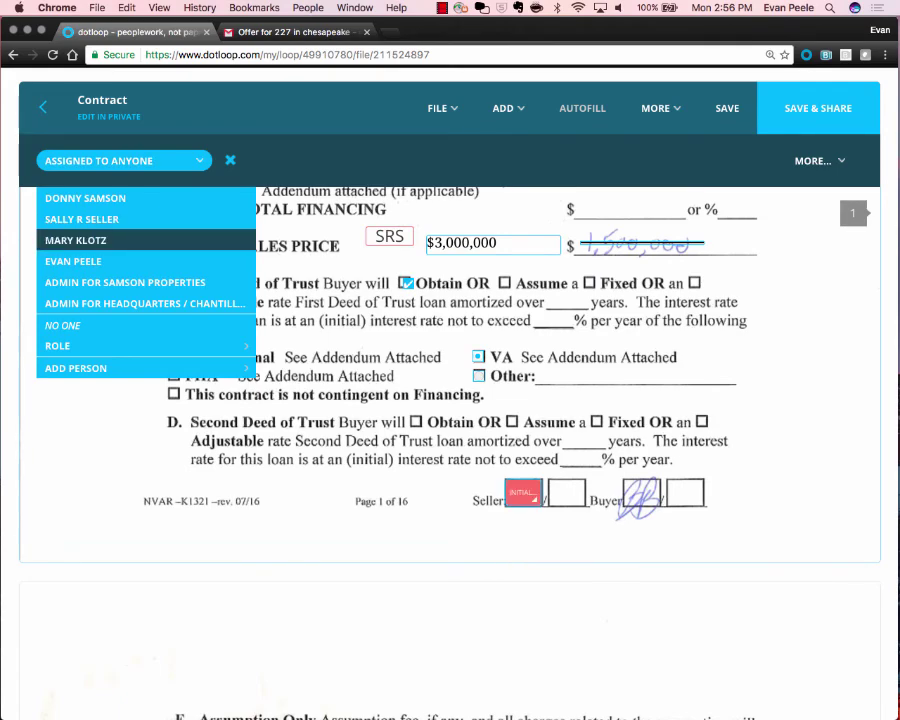
{"action": "left_click", "coordinate": [82, 219]}
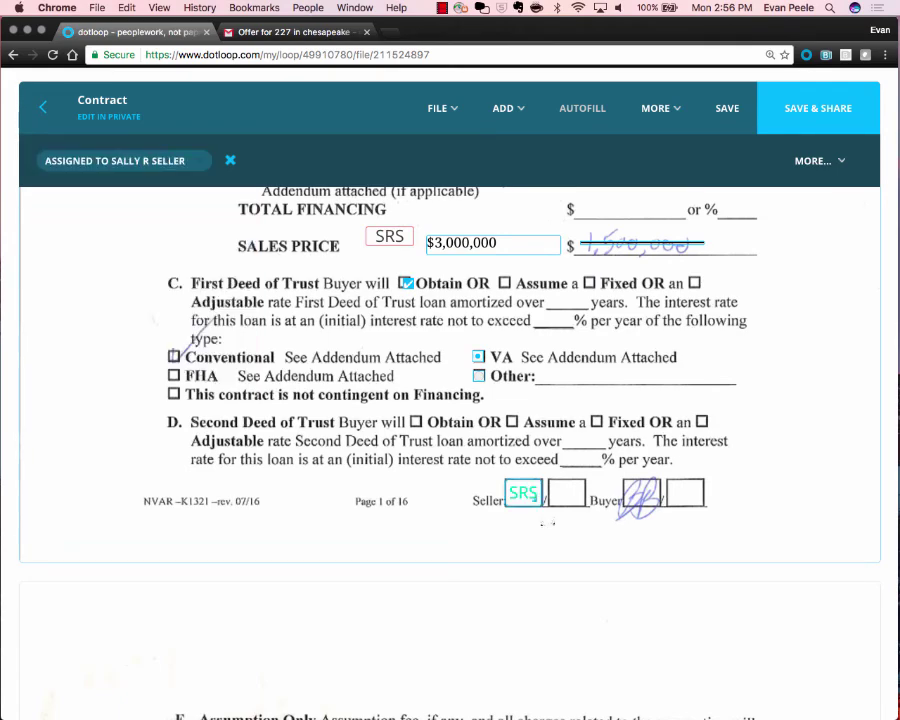
{"action": "left_click", "coordinate": [372, 350]}
Add a narrowed initials field in the second Seller box, assigned to No One.
{"action": "left_click", "coordinate": [503, 108]}
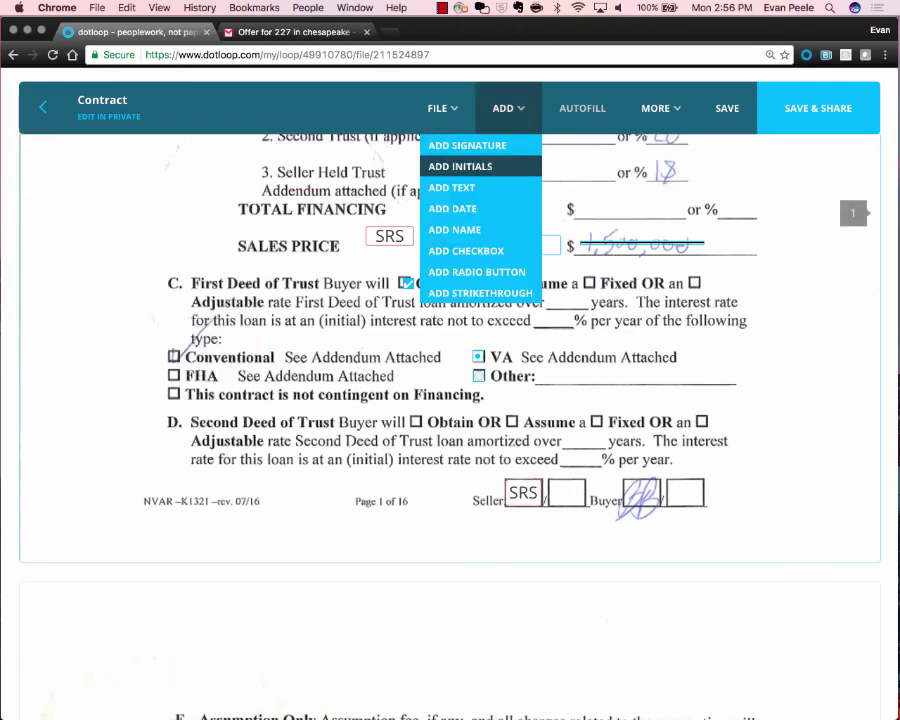
{"action": "left_click", "coordinate": [460, 166]}
{"action": "left_click", "coordinate": [573, 520]}
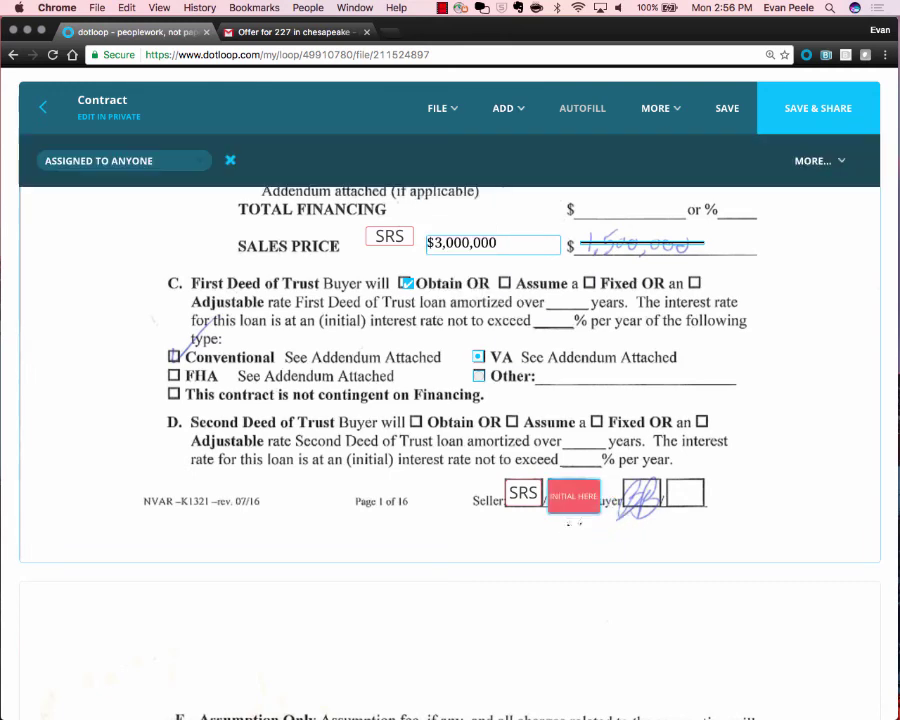
{"action": "mouse_move", "coordinate": [594, 508]}
{"action": "left_mouse_down"}
{"action": "mouse_move", "coordinate": [574, 508]}
{"action": "mouse_move", "coordinate": [579, 501]}
{"action": "left_mouse_up"}
{"action": "left_click", "coordinate": [583, 539]}
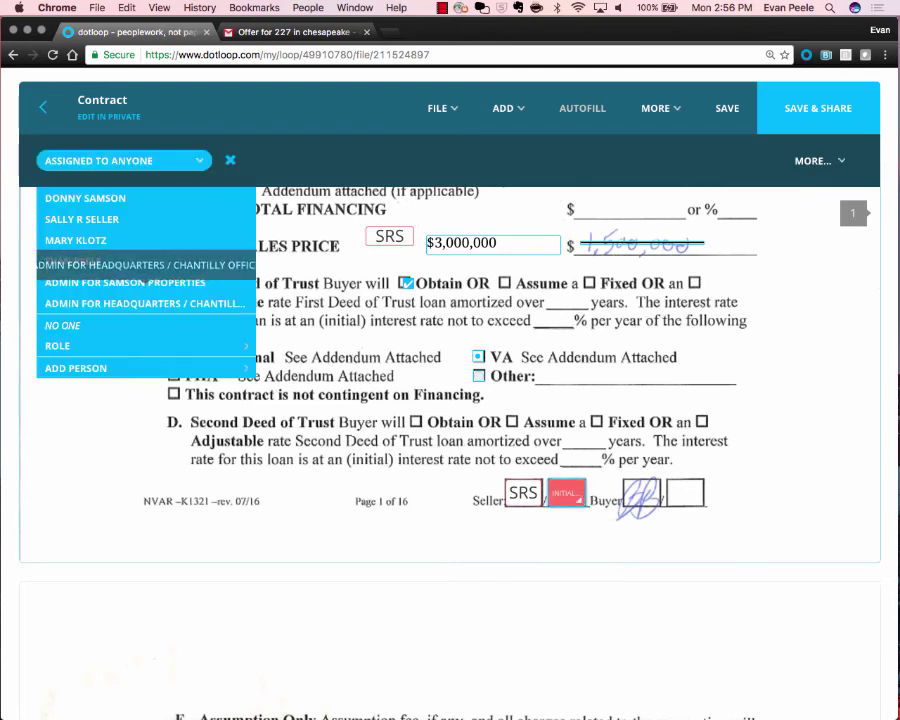
{"action": "left_click", "coordinate": [62, 325]}
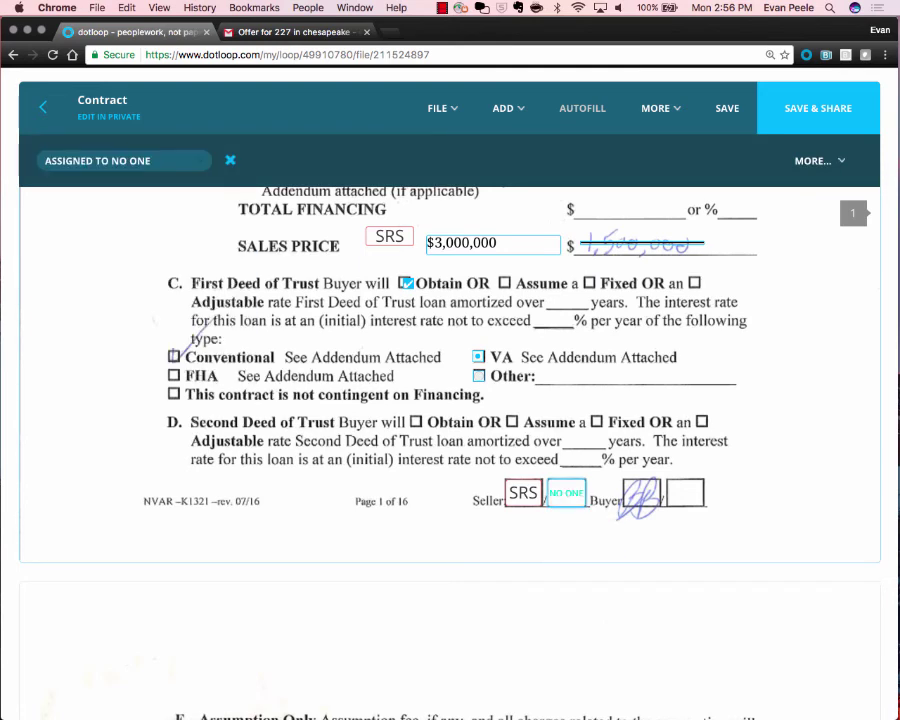
{"action": "scroll", "coordinate": [450, 400], "scroll_direction": "down", "scroll_amount": 2}
Zoom the browser out and marquee-select both the SRS and No One Seller initials fields.
{"action": "scroll", "coordinate": [450, 400], "scroll_direction": "down", "scroll_amount": 1}
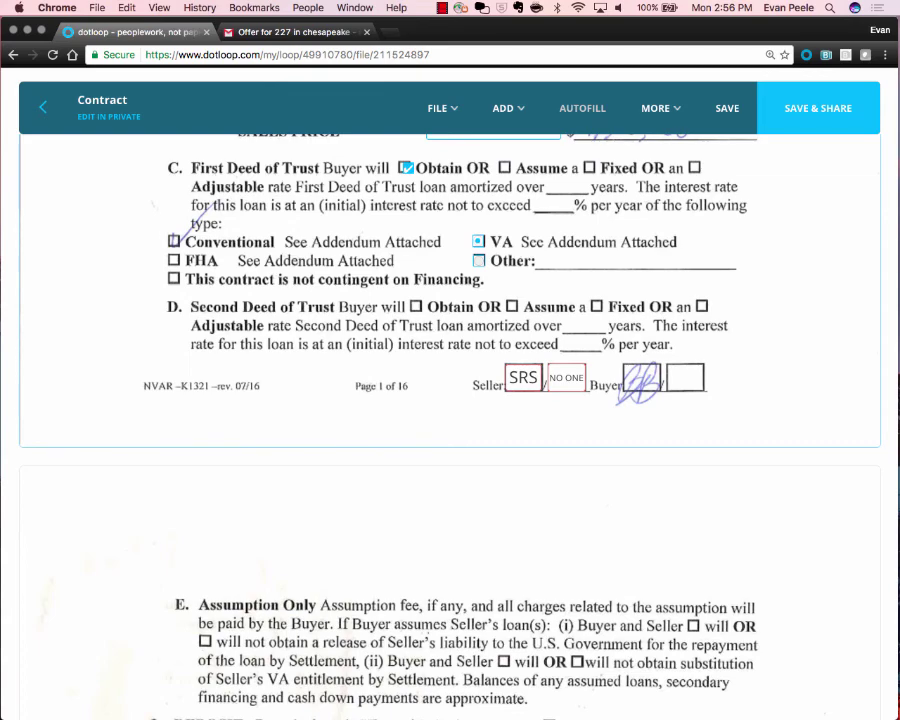
{"action": "key", "text": "super+minus"}
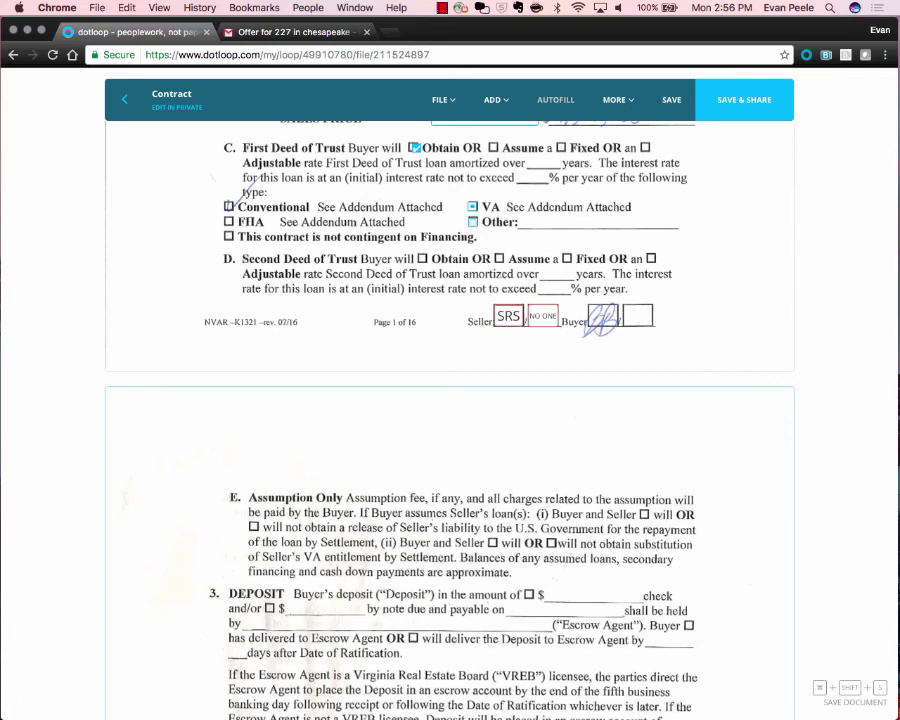
{"action": "left_click_drag", "start_coordinate": [472, 279], "coordinate": [580, 370]}
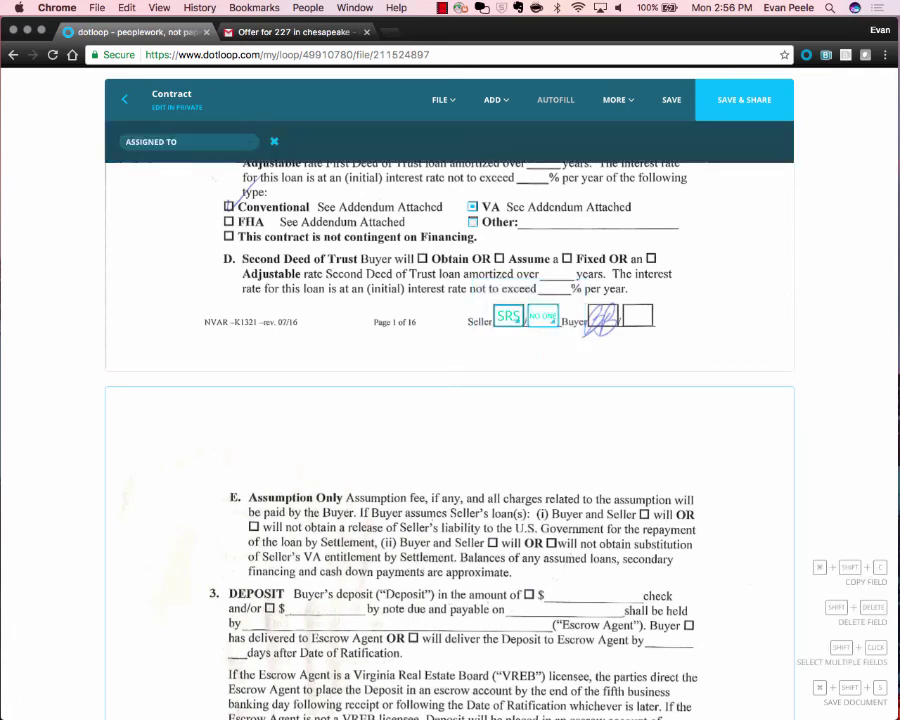
{"action": "left_click", "coordinate": [580, 352]}
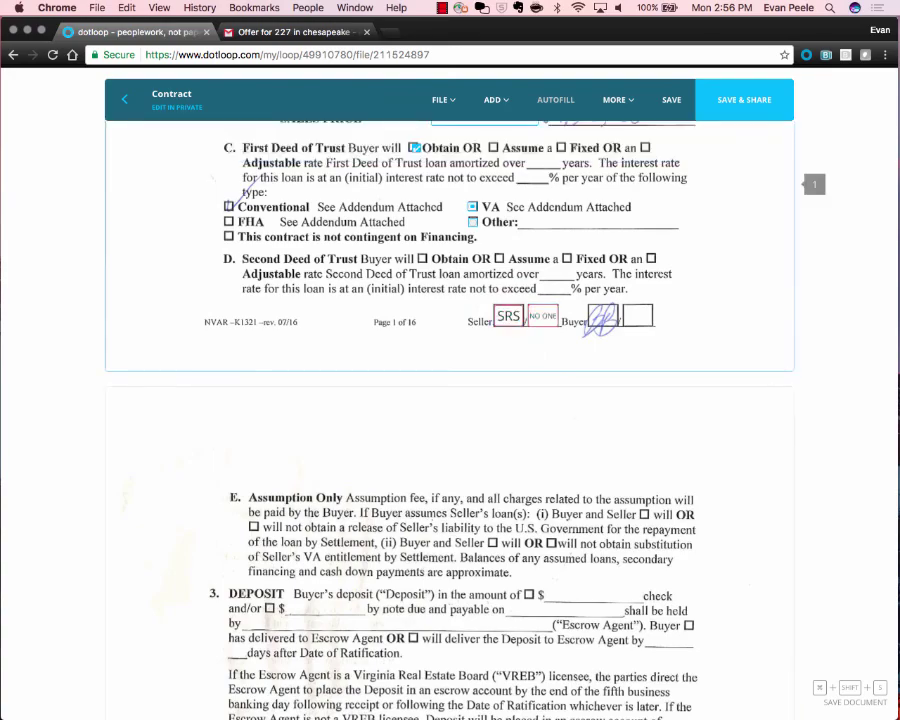
{"action": "left_click_drag", "start_coordinate": [640, 360], "coordinate": [446, 297]}
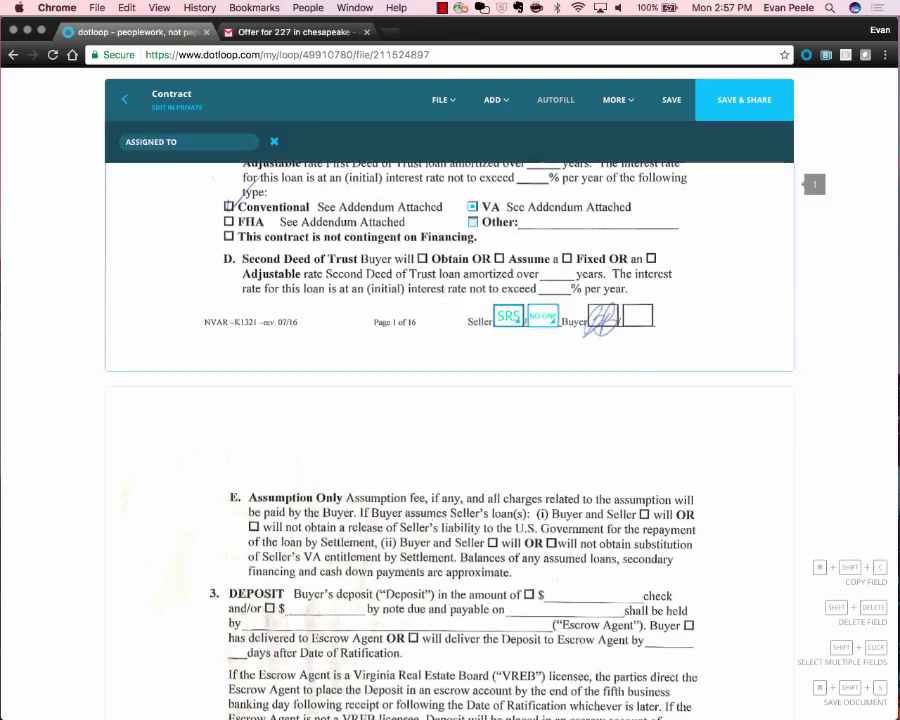
{"action": "scroll", "coordinate": [450, 393], "scroll_direction": "up", "scroll_amount": 5}
{"action": "scroll", "coordinate": [450, 393], "scroll_direction": "right", "scroll_amount": 1}
{"action": "scroll", "coordinate": [450, 393], "scroll_direction": "down", "scroll_amount": 1}
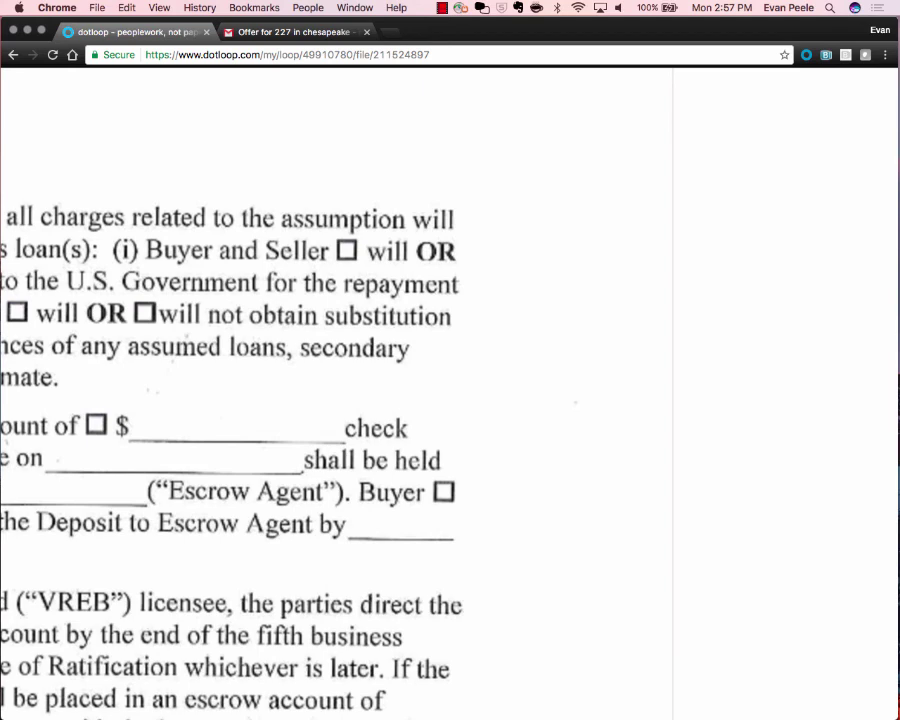
{"action": "scroll", "coordinate": [450, 394], "scroll_direction": "down", "scroll_amount": 5}
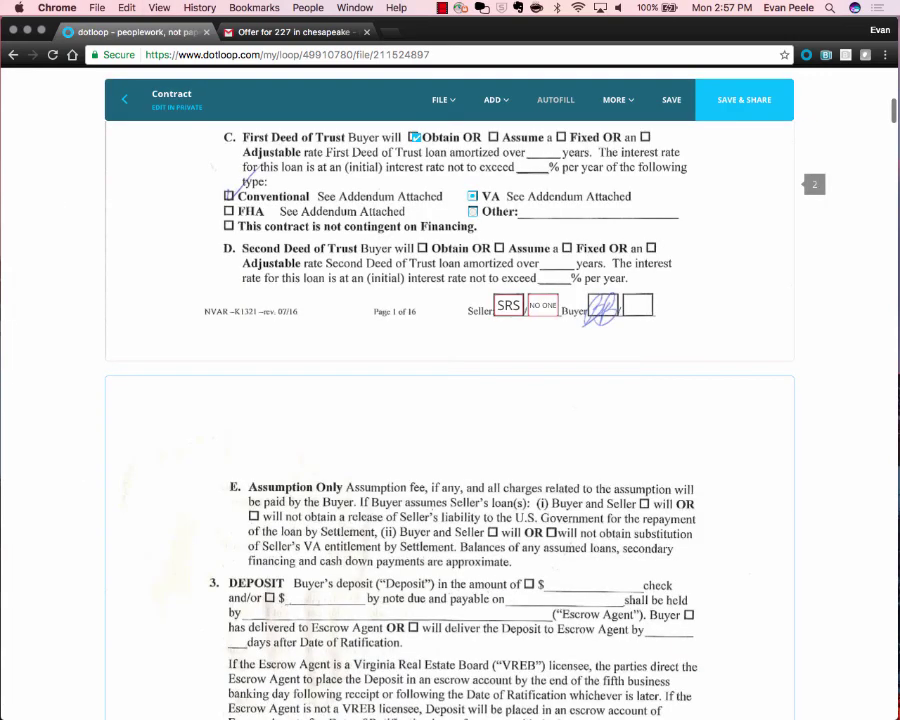
Zoom the contract to 80% and scroll through pages 5–13 to review the Seller initials boxes.
{"action": "key", "text": "super+minus"}
{"action": "key", "text": "super+minus"}
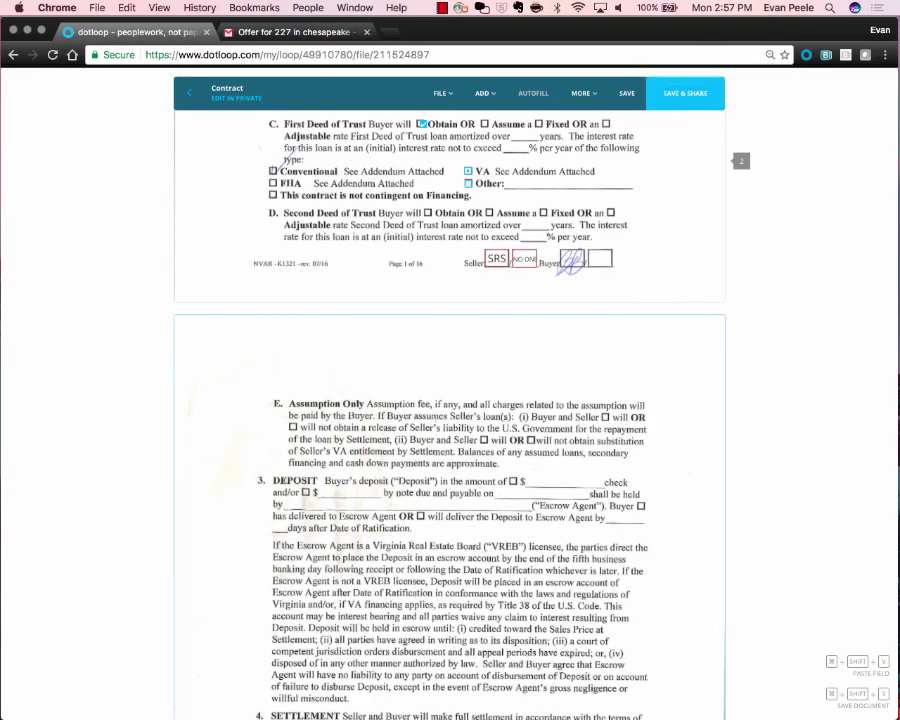
{"action": "scroll", "coordinate": [450, 394], "scroll_direction": "up", "scroll_amount": 5}
{"action": "scroll", "coordinate": [450, 394], "scroll_direction": "right", "scroll_amount": 1}
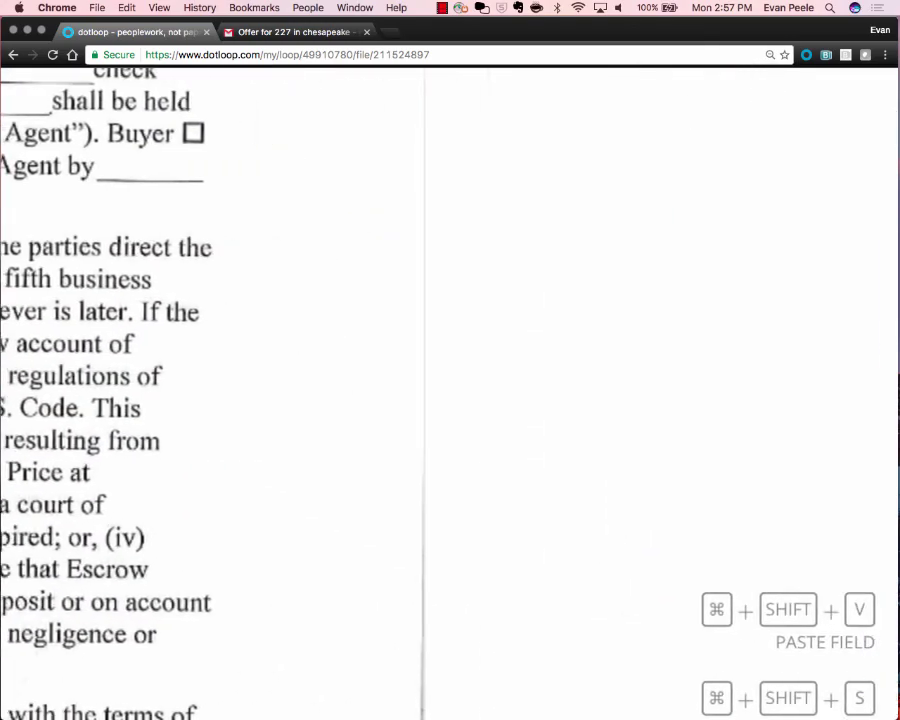
{"action": "scroll", "coordinate": [450, 394], "scroll_direction": "down", "scroll_amount": 5}
{"action": "scroll", "coordinate": [450, 394], "scroll_direction": "down", "scroll_amount": 5}
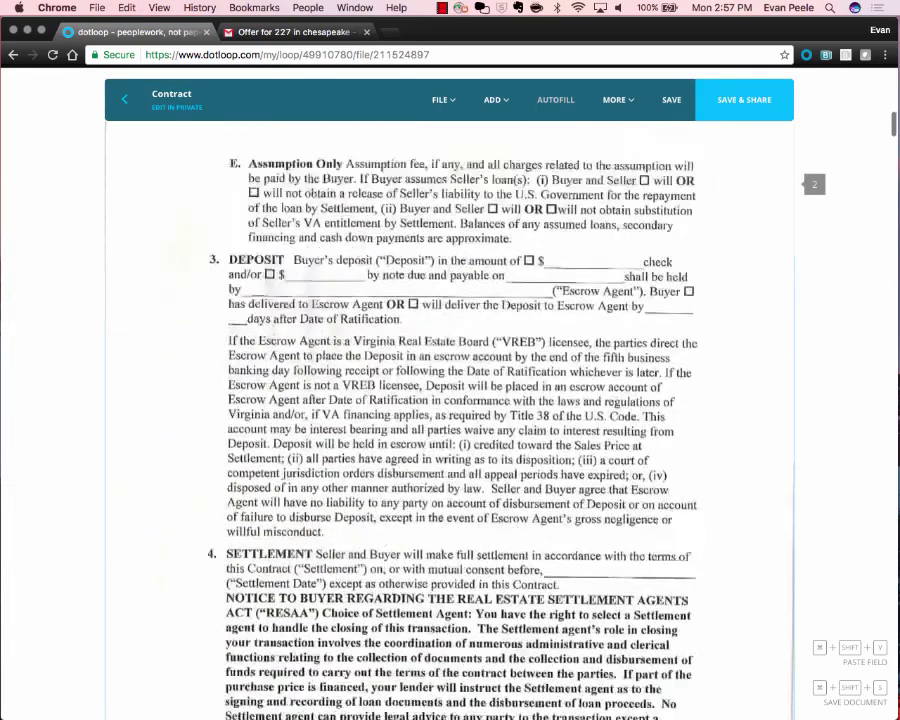
{"action": "scroll", "coordinate": [450, 400], "scroll_direction": "down", "scroll_amount": 5}
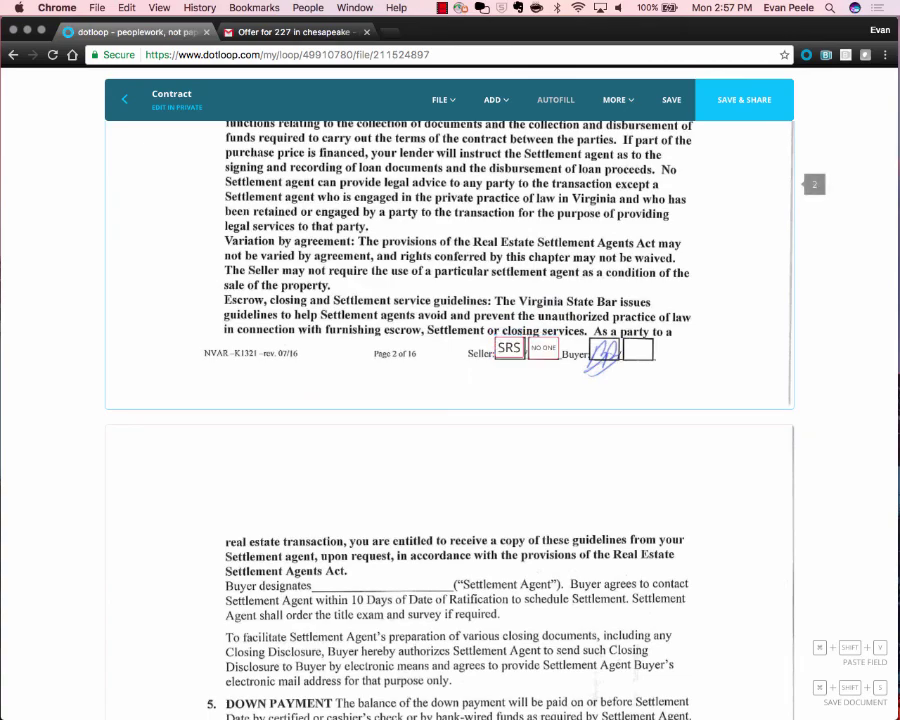
{"action": "scroll", "coordinate": [515, 358], "scroll_direction": "up", "scroll_amount": 5}
{"action": "scroll", "coordinate": [519, 346], "scroll_direction": "up", "scroll_amount": 15}
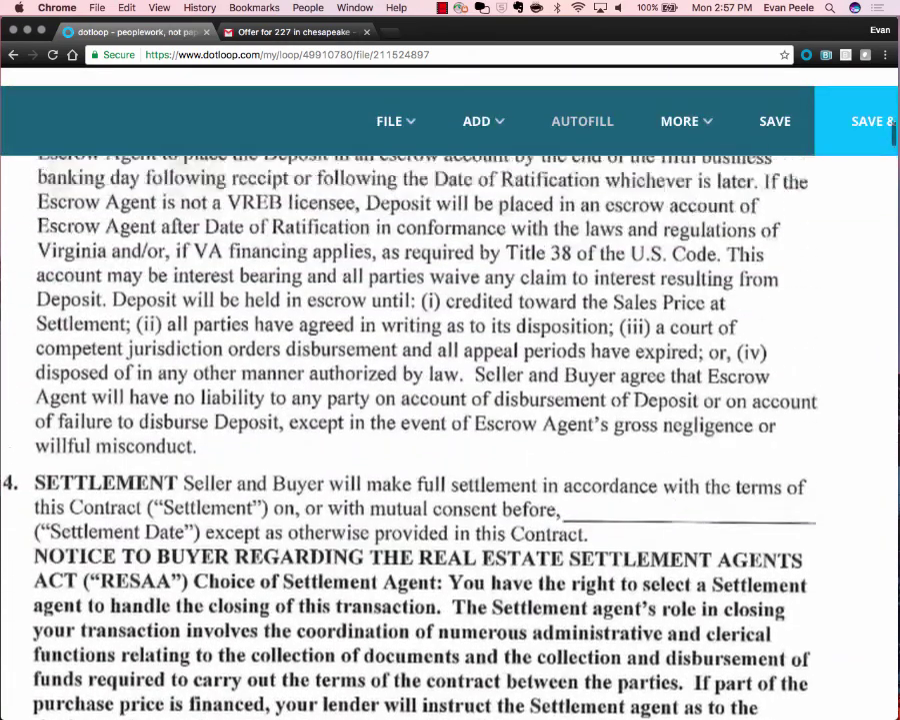
{"action": "scroll", "coordinate": [450, 400], "scroll_direction": "down", "scroll_amount": 5}
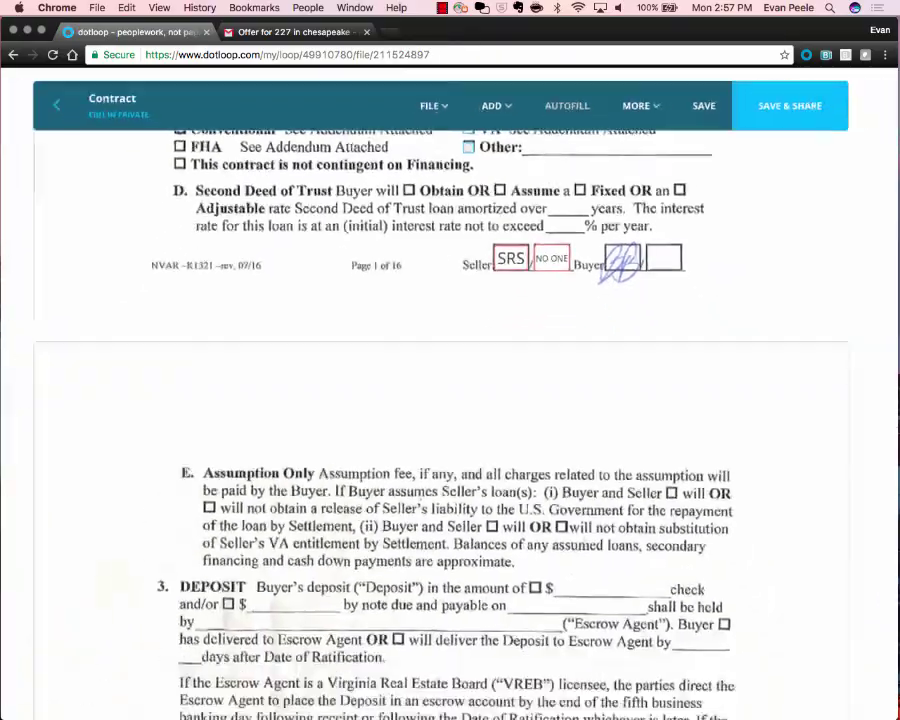
{"action": "scroll", "coordinate": [450, 400], "scroll_direction": "down", "scroll_amount": 15}
{"action": "scroll", "coordinate": [450, 400], "scroll_direction": "down", "scroll_amount": 10}
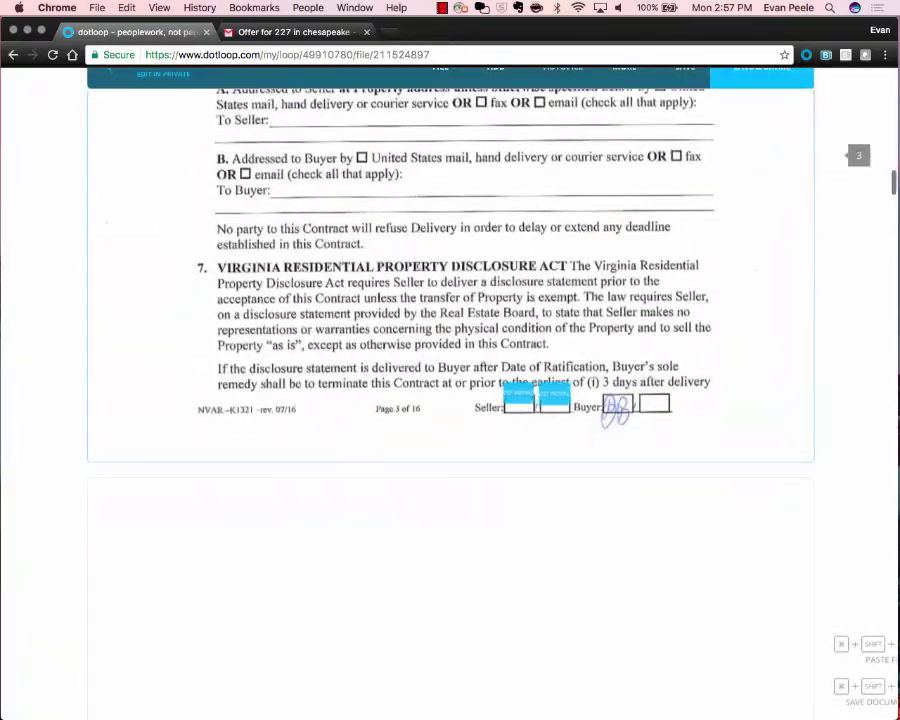
{"action": "scroll", "coordinate": [450, 400], "scroll_direction": "down", "scroll_amount": 4}
{"action": "scroll", "coordinate": [450, 400], "scroll_direction": "down", "scroll_amount": 10}
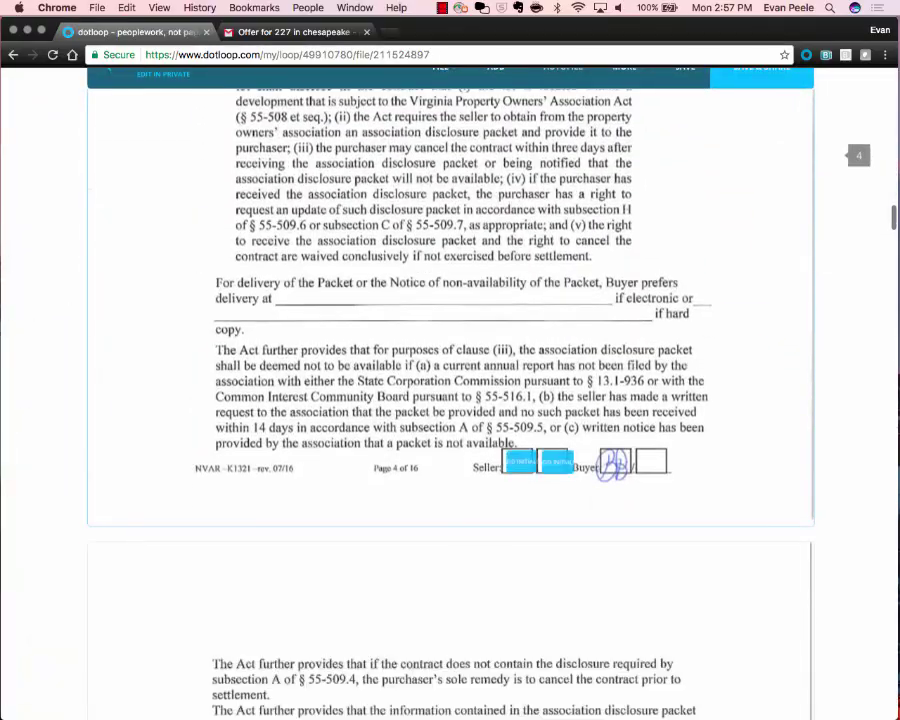
{"action": "scroll", "coordinate": [450, 400], "scroll_direction": "down", "scroll_amount": 10}
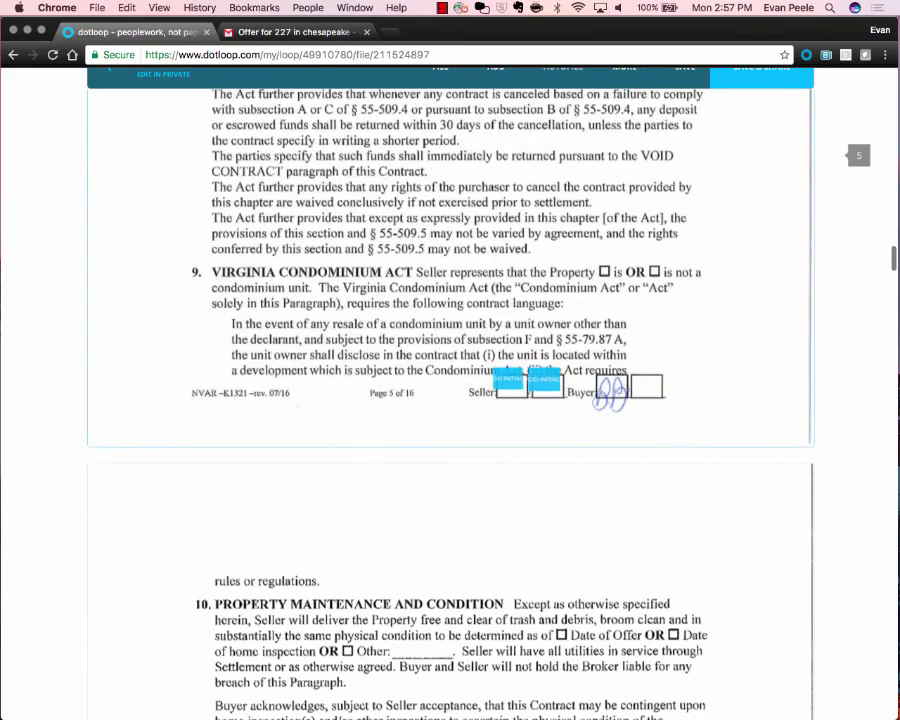
{"action": "scroll", "coordinate": [450, 400], "scroll_direction": "down", "scroll_amount": 15}
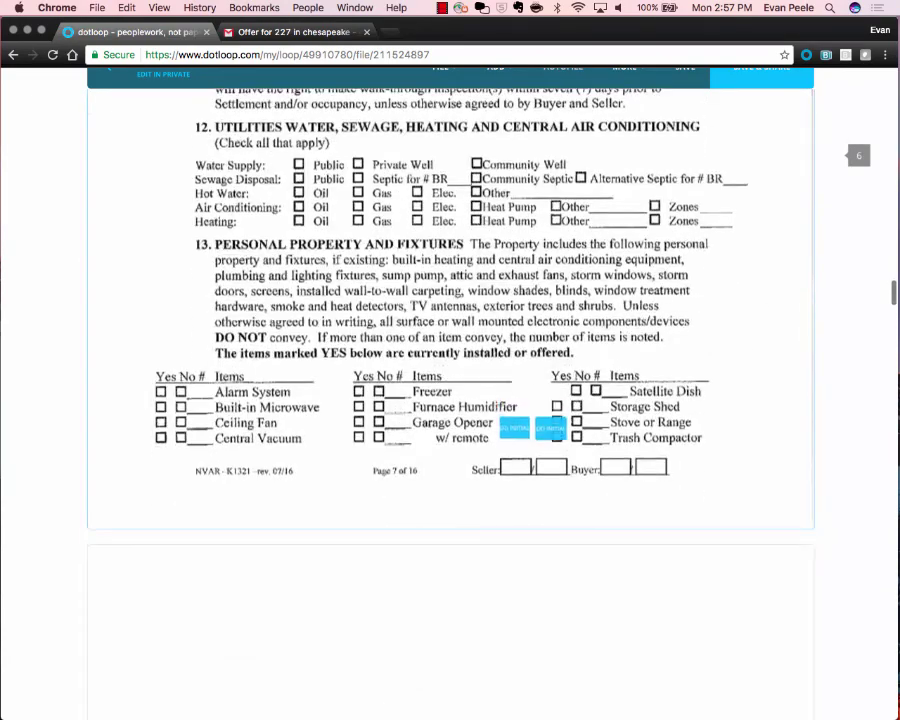
{"action": "scroll", "coordinate": [450, 400], "scroll_direction": "down", "scroll_amount": 10}
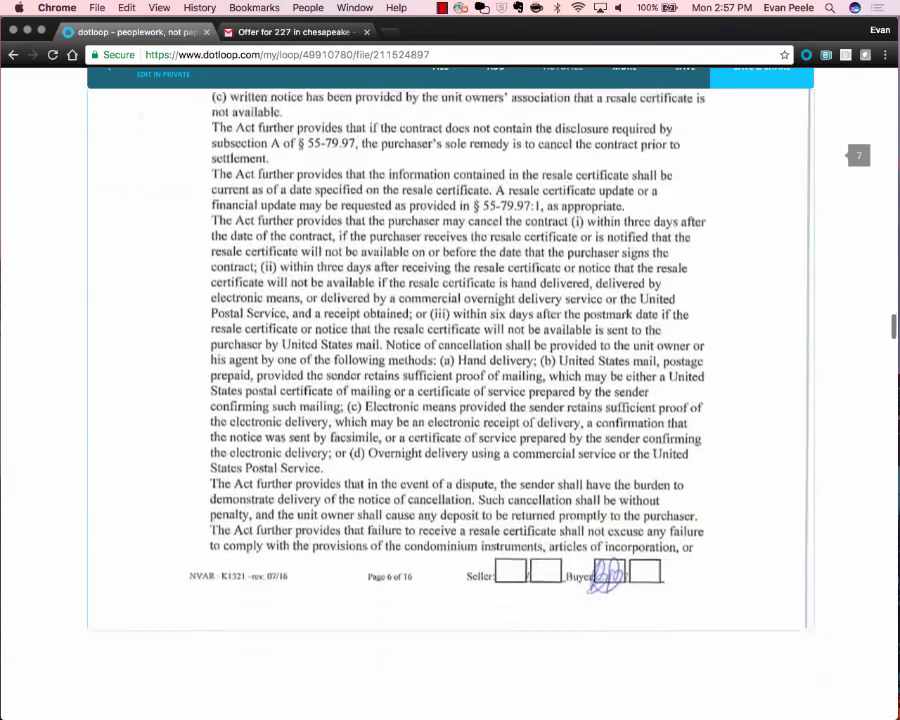
{"action": "scroll", "coordinate": [450, 400], "scroll_direction": "down", "scroll_amount": 15}
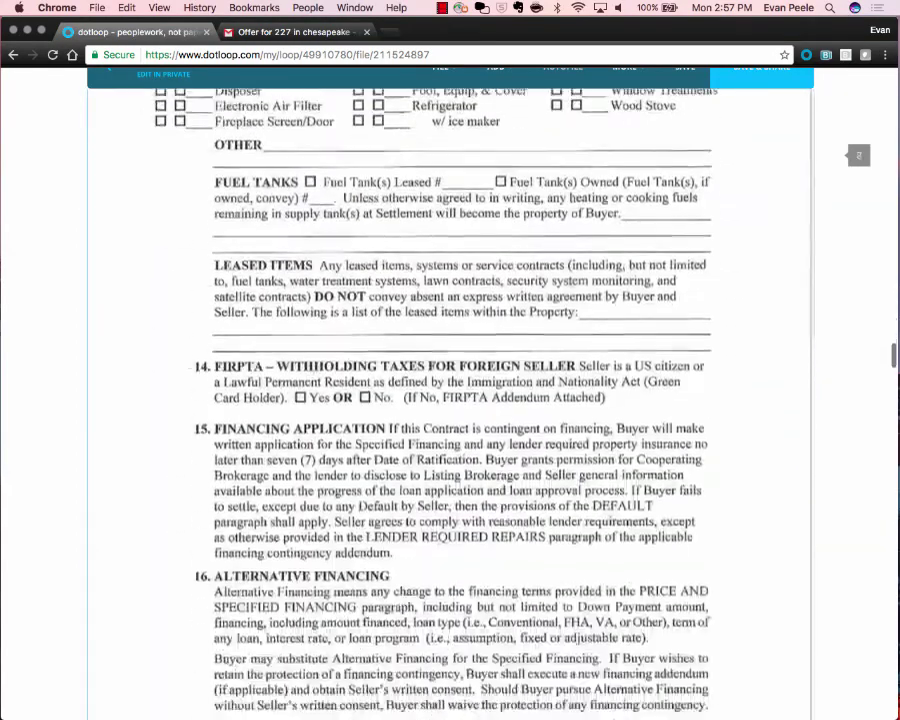
{"action": "scroll", "coordinate": [450, 400], "scroll_direction": "down", "scroll_amount": 15}
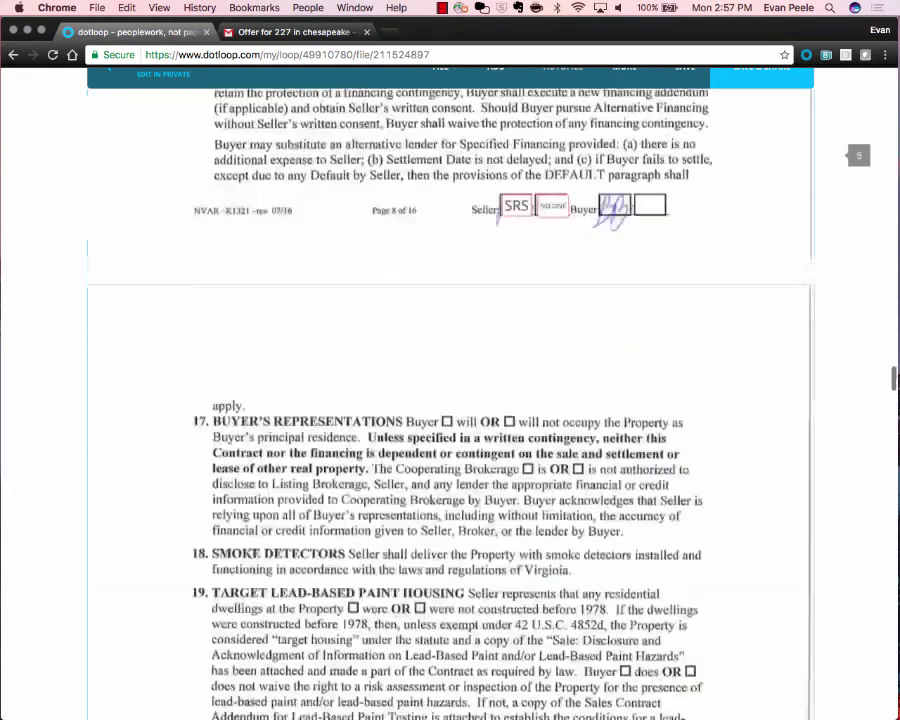
{"action": "scroll", "coordinate": [450, 400], "scroll_direction": "down", "scroll_amount": 15}
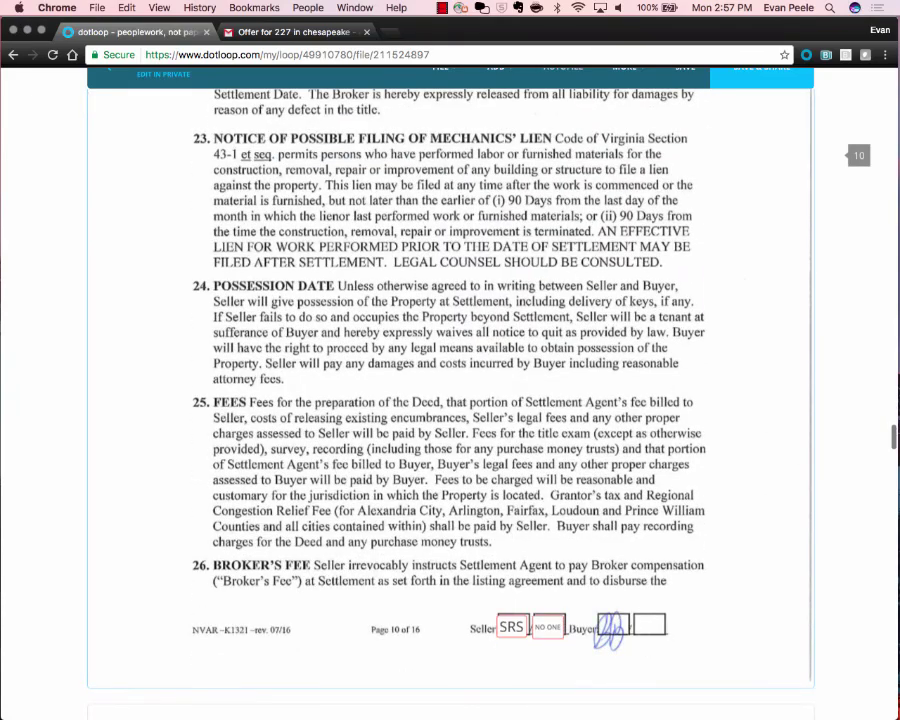
{"action": "scroll", "coordinate": [450, 400], "scroll_direction": "down", "scroll_amount": 15}
{"action": "scroll", "coordinate": [450, 400], "scroll_direction": "down", "scroll_amount": 3}
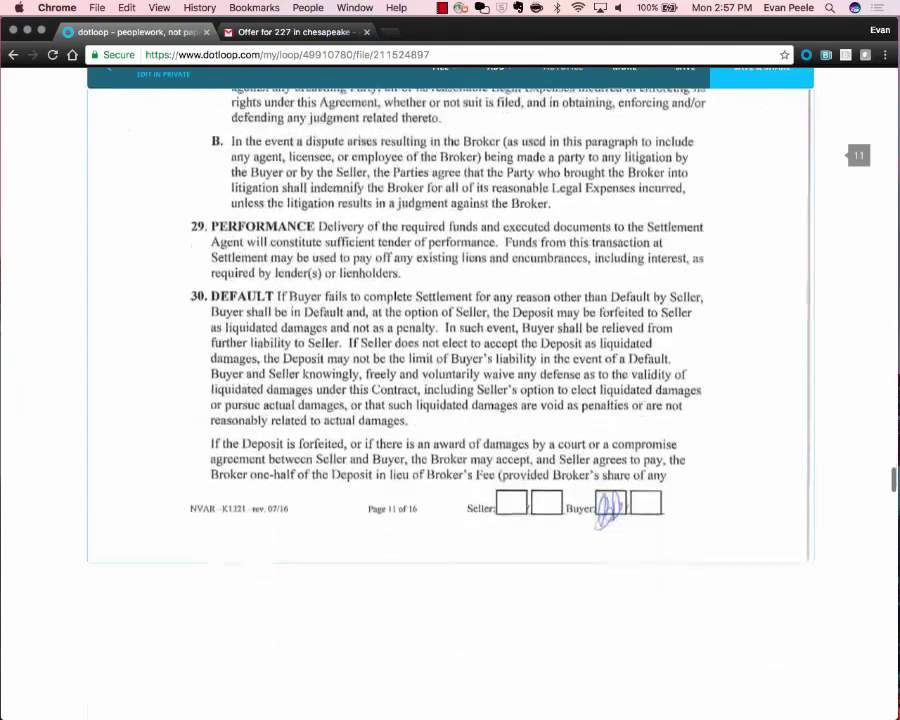
{"action": "scroll", "coordinate": [450, 400], "scroll_direction": "down", "scroll_amount": 6}
{"action": "scroll", "coordinate": [450, 400], "scroll_direction": "down", "scroll_amount": 10}
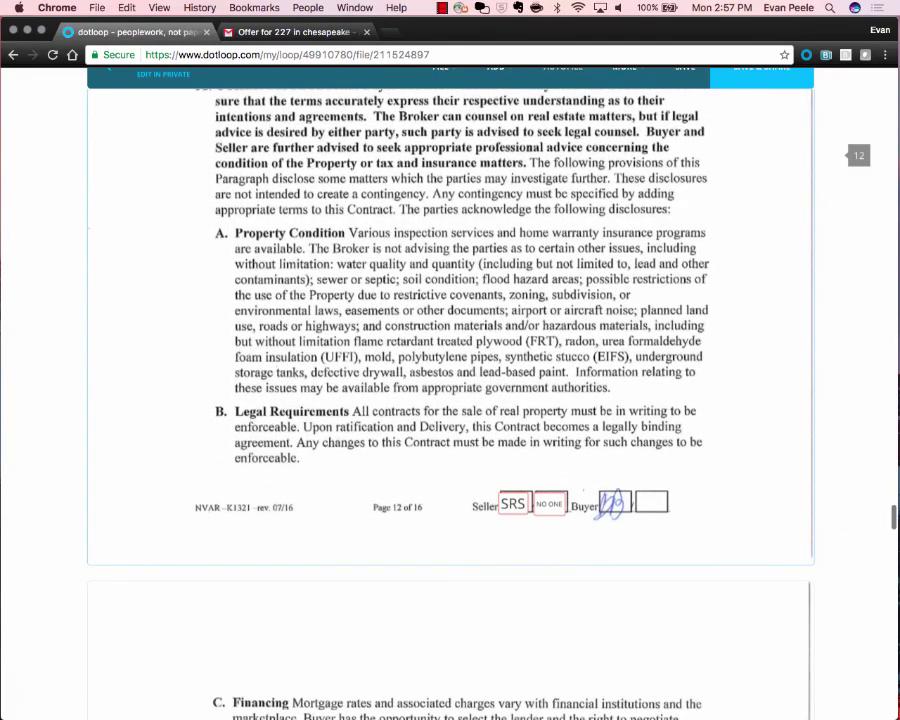
{"action": "scroll", "coordinate": [450, 400], "scroll_direction": "down", "scroll_amount": 10}
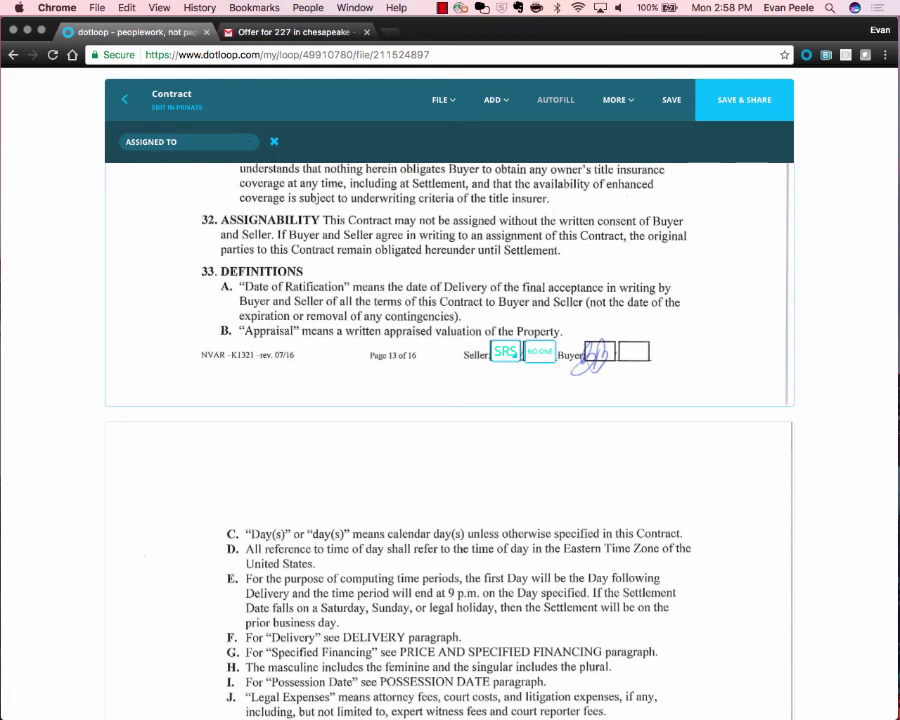
Zoom to 90% and paste the seller initials fields into the Seller boxes on pages 14 and 15.
{"action": "key", "text": "super+minus"}
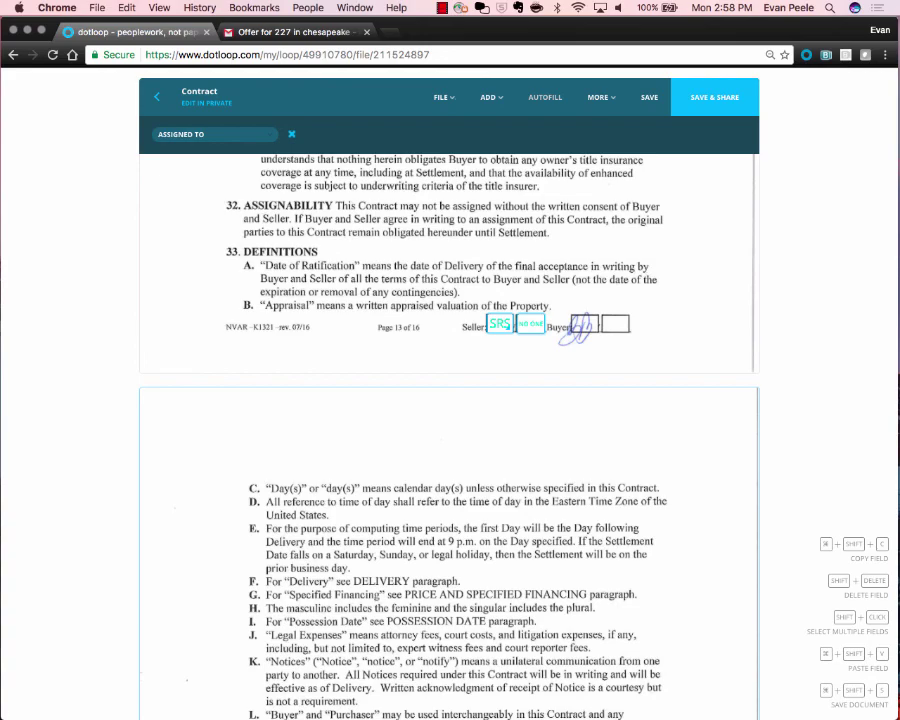
{"action": "scroll", "coordinate": [450, 420], "scroll_direction": "up", "scroll_amount": 1}
{"action": "scroll", "coordinate": [450, 420], "scroll_direction": "down", "scroll_amount": 10}
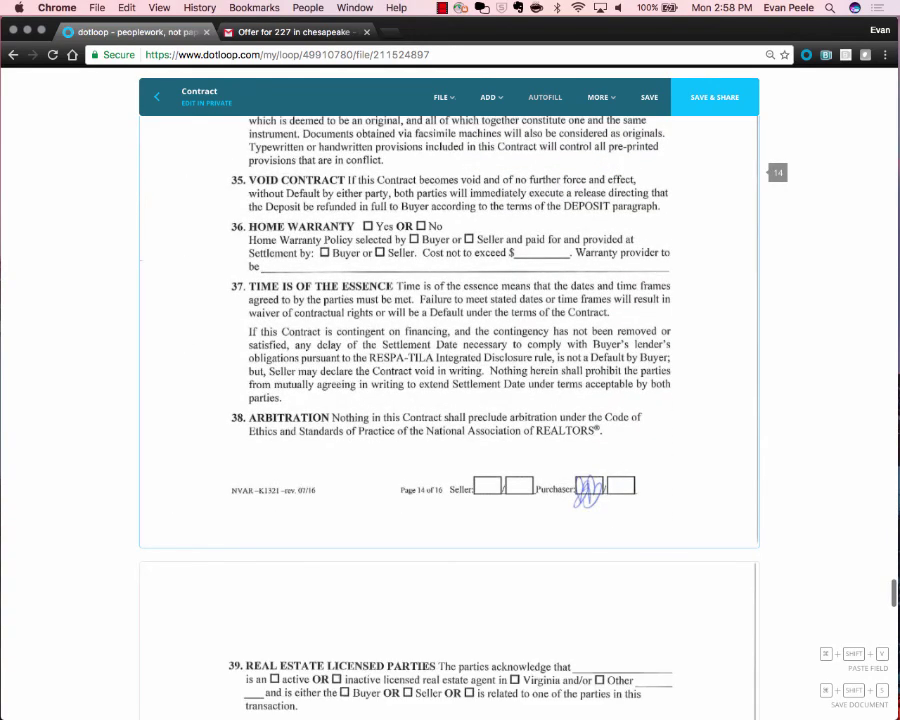
{"action": "key", "text": "super+shift+v"}
{"action": "left_click", "coordinate": [504, 485]}
{"action": "scroll", "coordinate": [504, 485], "scroll_direction": "down", "scroll_amount": 8}
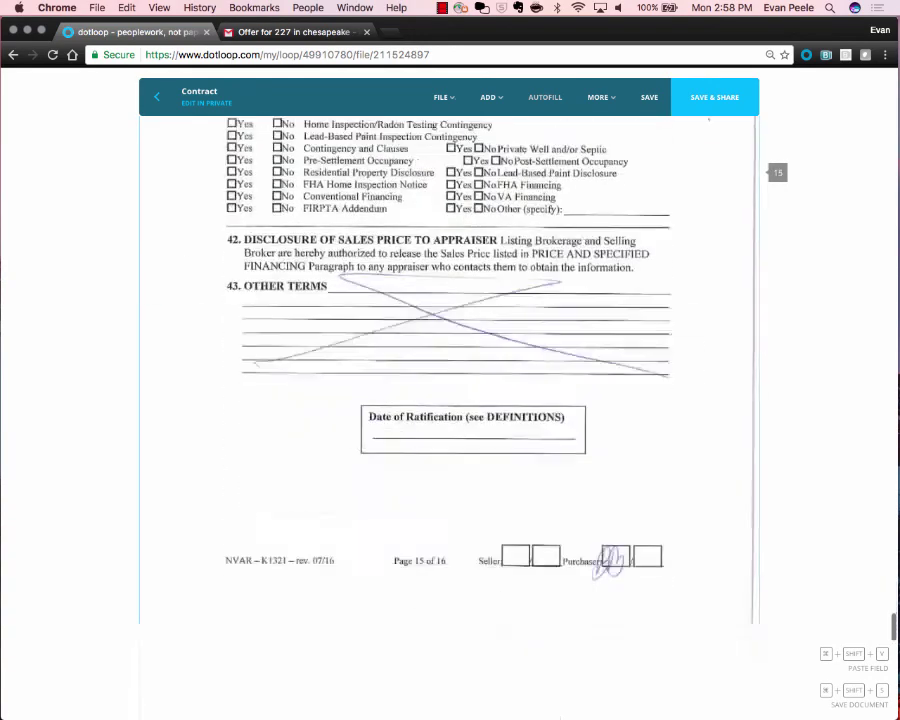
{"action": "scroll", "coordinate": [450, 400], "scroll_direction": "down", "scroll_amount": 2}
{"action": "key", "text": "super+shift+v"}
{"action": "left_click", "coordinate": [514, 515]}
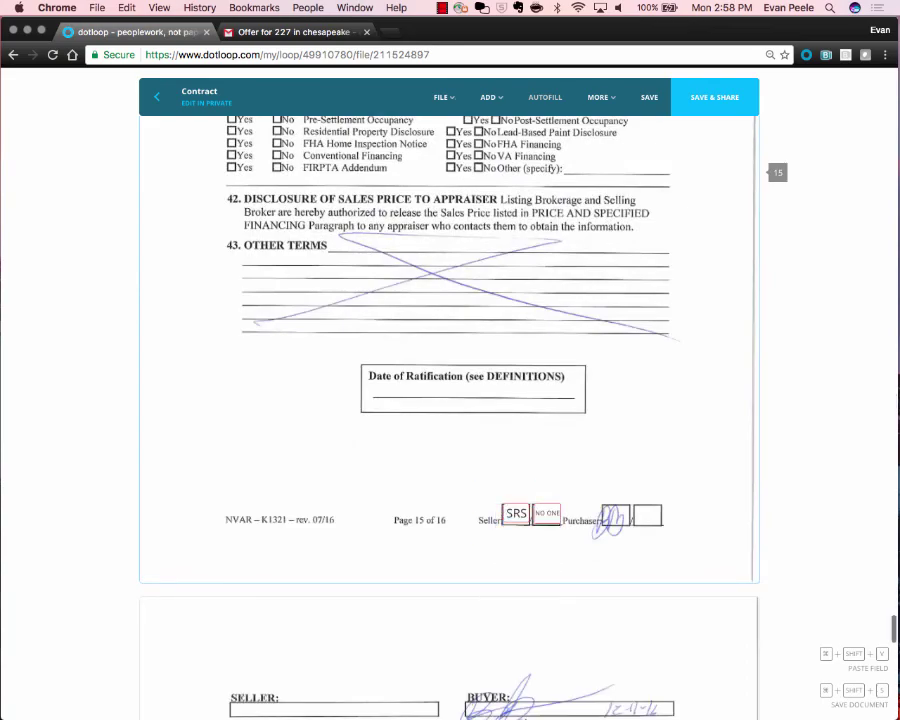
Add a signature field on page 16's Seller line.
{"action": "scroll", "coordinate": [504, 476], "scroll_direction": "down", "scroll_amount": 7}
{"action": "scroll", "coordinate": [504, 476], "scroll_direction": "up", "scroll_amount": 5}
{"action": "scroll", "coordinate": [504, 476], "scroll_direction": "down", "scroll_amount": 12}
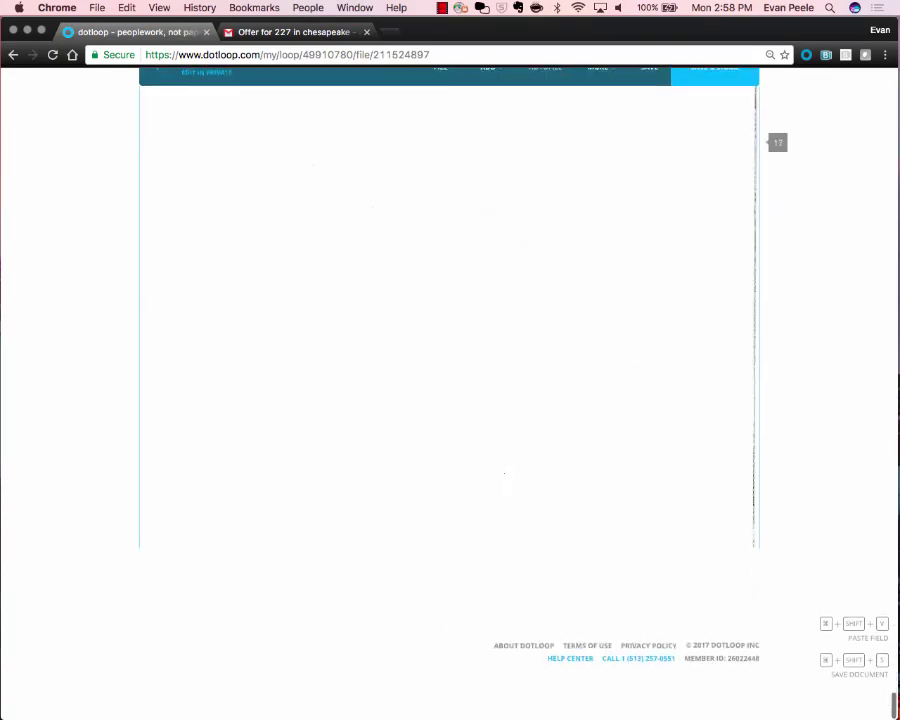
{"action": "scroll", "coordinate": [504, 474], "scroll_direction": "up", "scroll_amount": 8}
{"action": "left_click", "coordinate": [488, 97]}
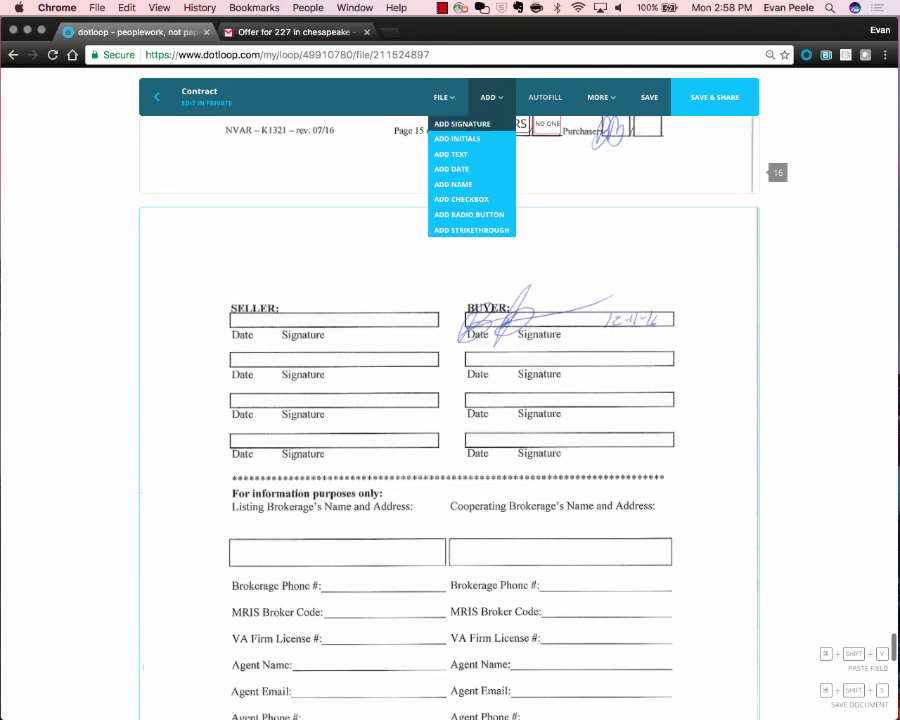
{"action": "left_click", "coordinate": [468, 122]}
{"action": "left_click", "coordinate": [330, 323]}
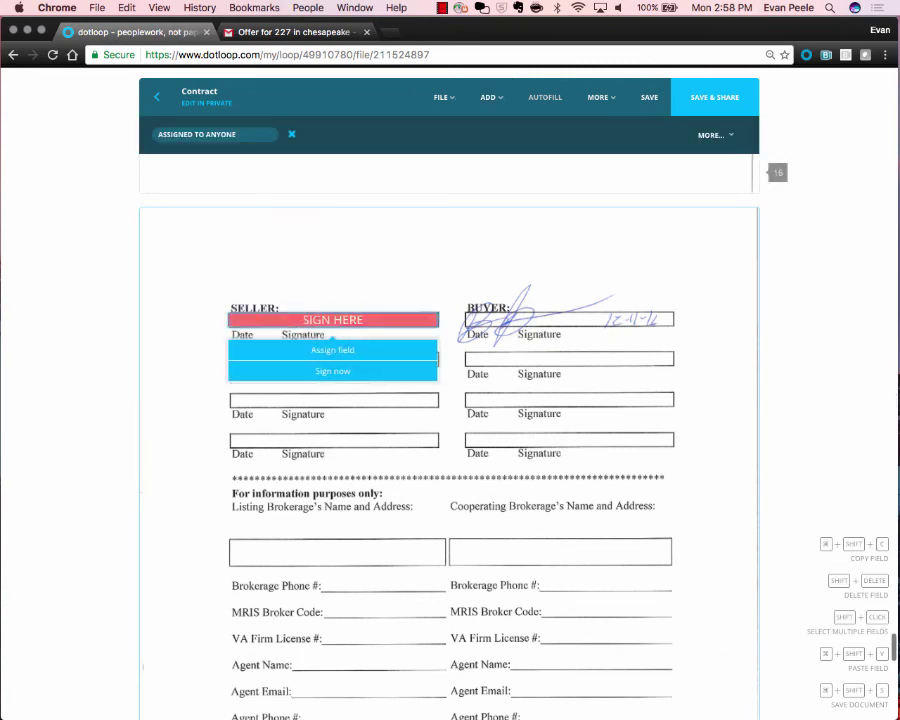
Assign page 16's SIGN HERE field to the seller and save the Contract.
{"action": "left_click", "coordinate": [330, 359]}
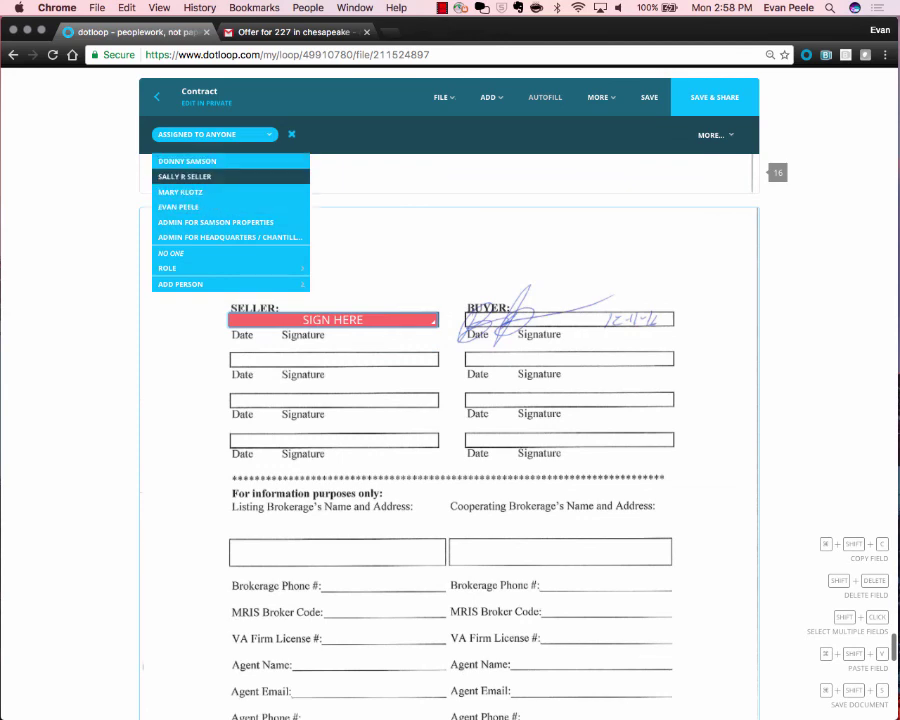
{"action": "left_click", "coordinate": [185, 176]}
{"action": "left_click", "coordinate": [649, 97]}
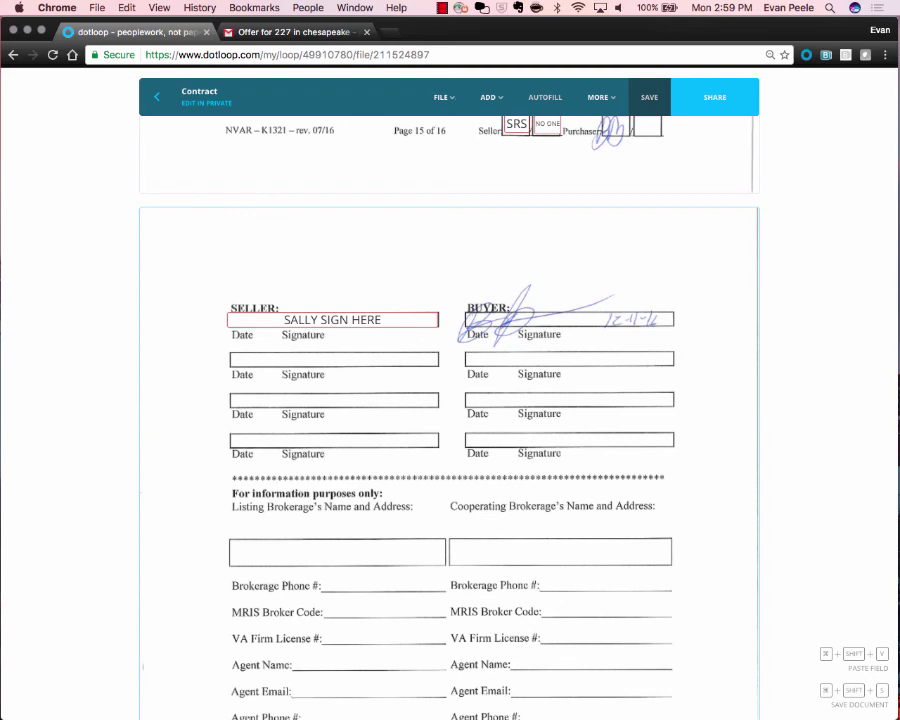
{"action": "mouse_move", "coordinate": [601, 97]}
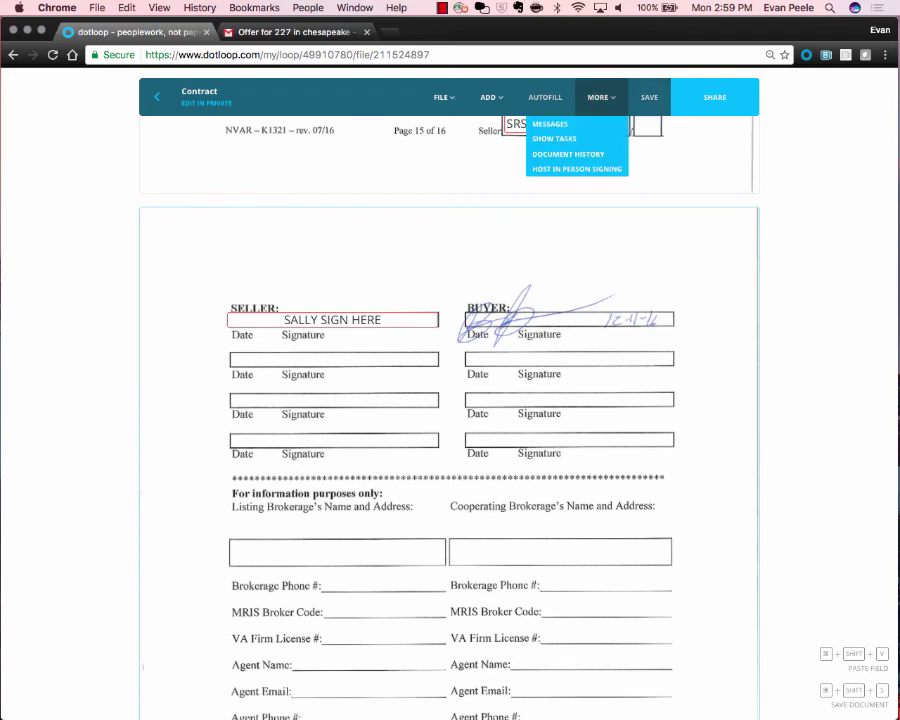
Host an in-person signing session with the seller as signer and begin signing the 17 fields.
{"action": "scroll", "coordinate": [597, 97], "scroll_direction": "up", "scroll_amount": 5}
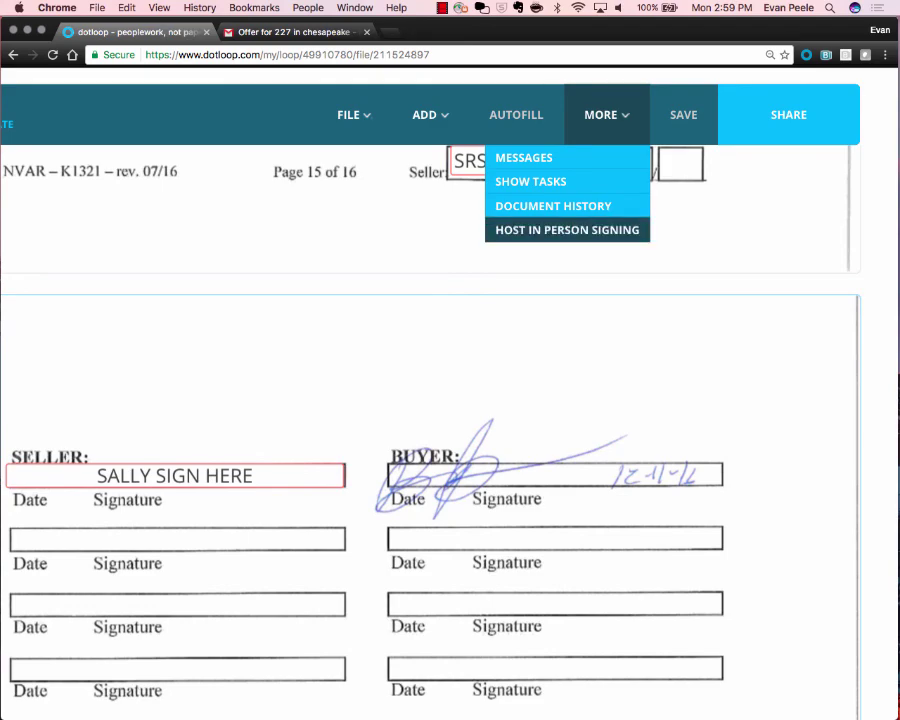
{"action": "scroll", "coordinate": [587, 227], "scroll_direction": "up", "scroll_amount": 3}
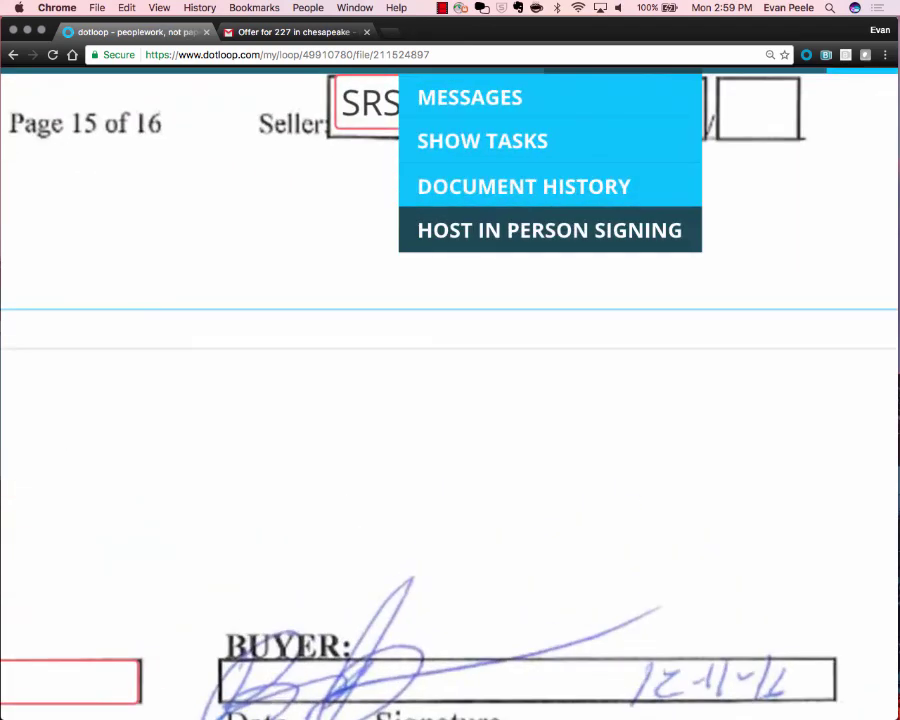
{"action": "left_click", "coordinate": [549, 230]}
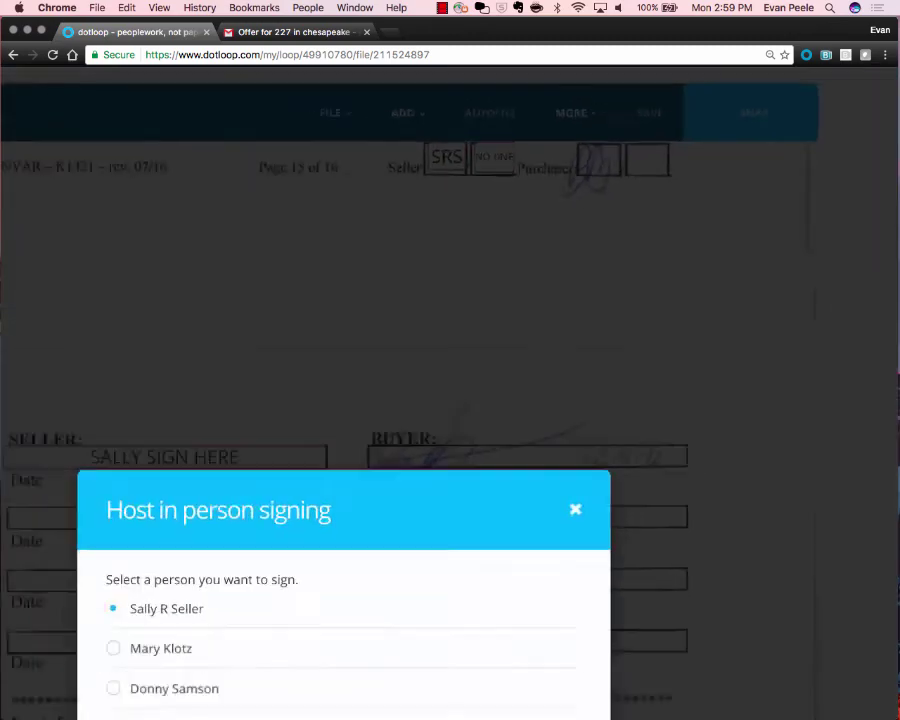
{"action": "scroll", "coordinate": [355, 315], "scroll_direction": "up", "scroll_amount": 4}
{"action": "scroll", "coordinate": [355, 315], "scroll_direction": "down", "scroll_amount": 2}
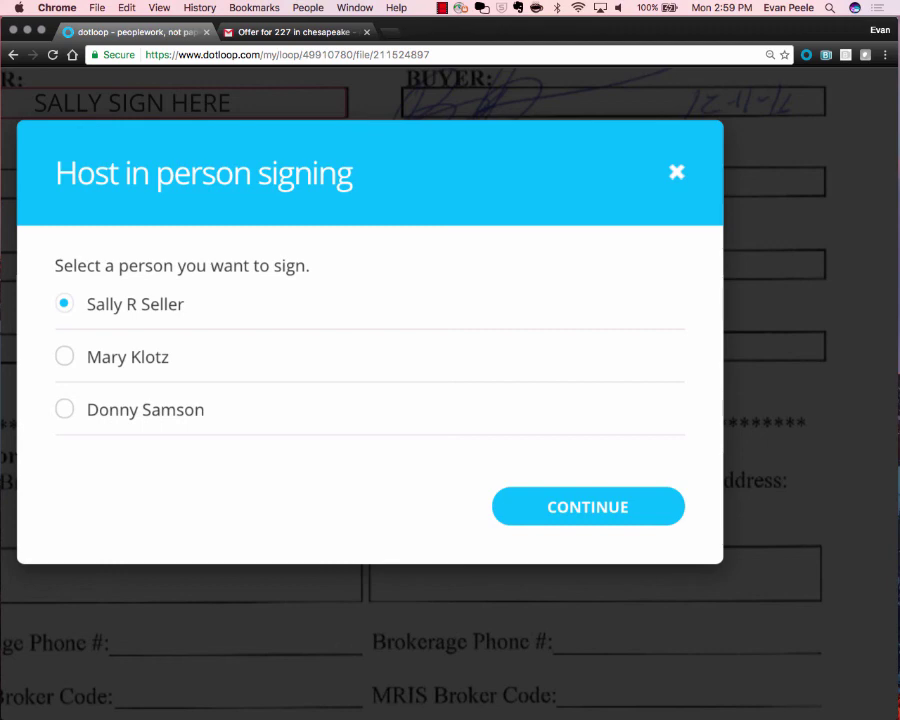
{"action": "left_click", "coordinate": [588, 507]}
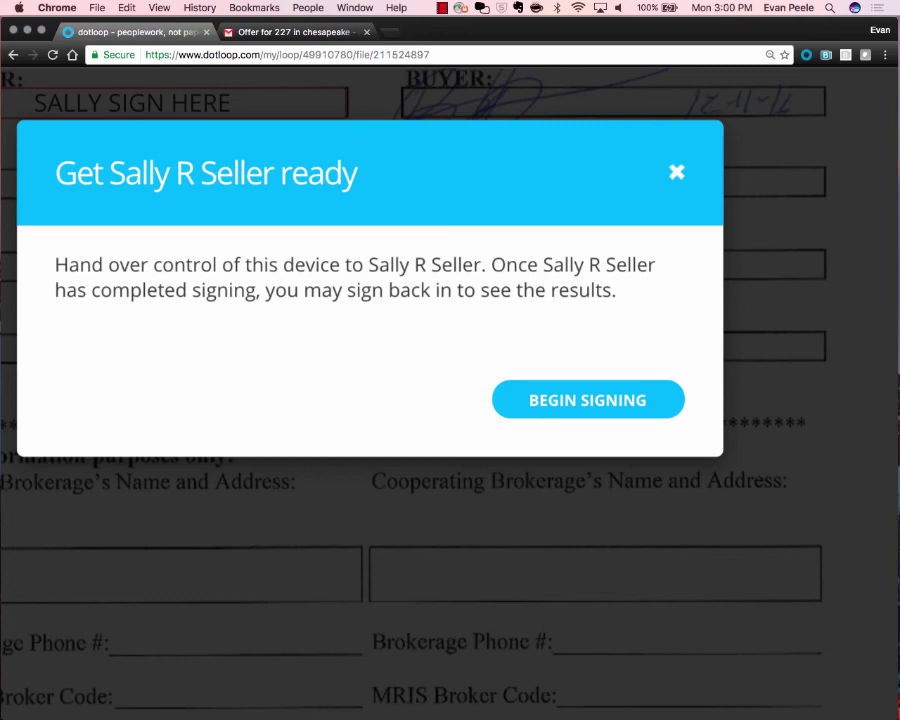
{"action": "left_click", "coordinate": [588, 400]}
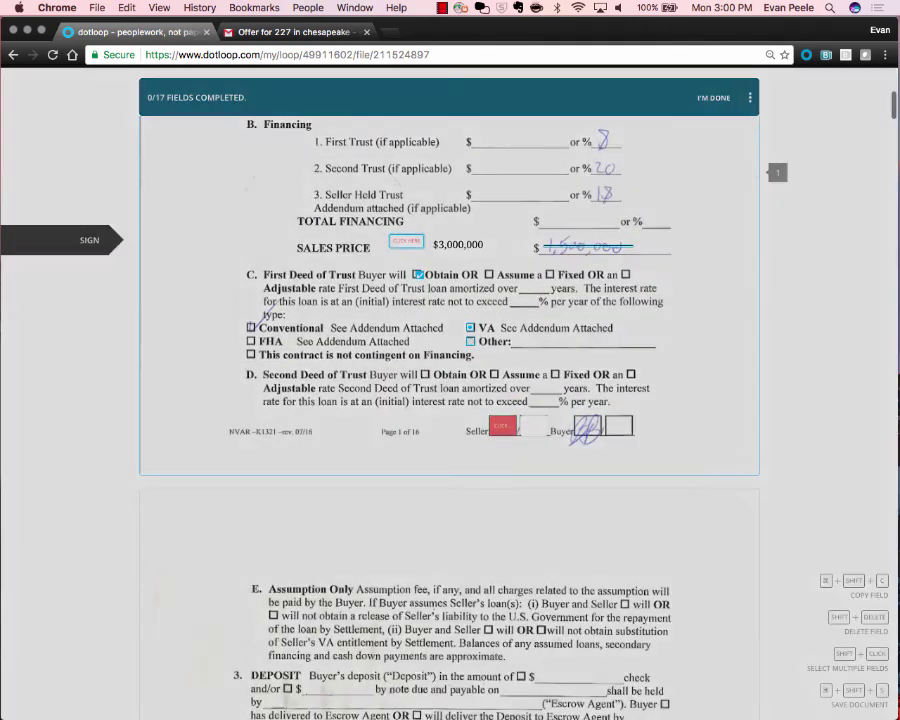
Adopt the seller's signature and sign each Seller initials field from page 1 through the last one.
{"action": "left_click", "coordinate": [557, 502]}
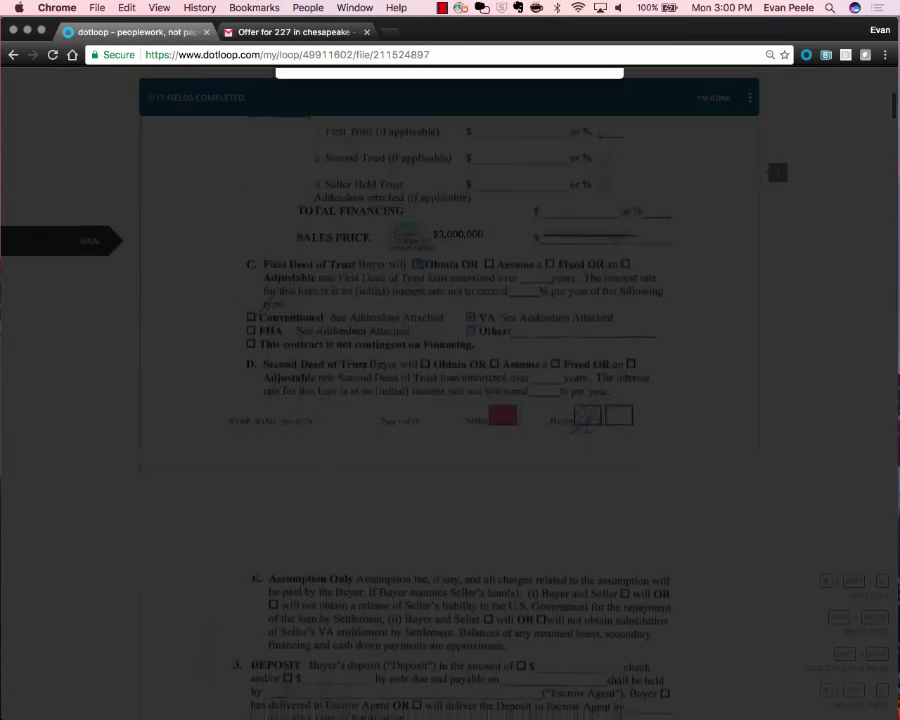
{"action": "key", "text": "Return"}
{"action": "key", "text": "Return"}
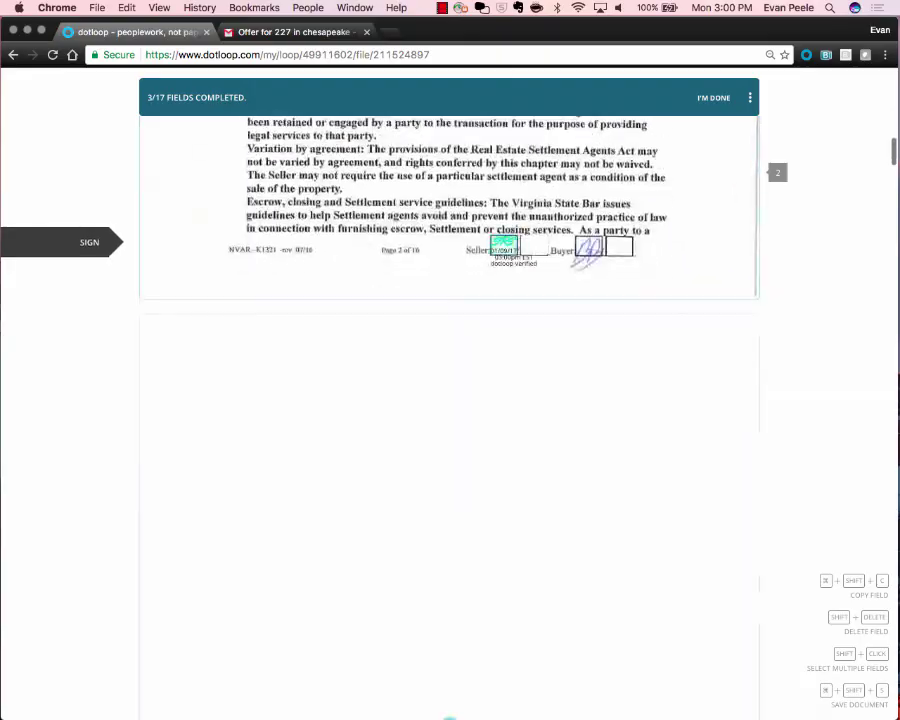
{"action": "key", "text": "Return"}
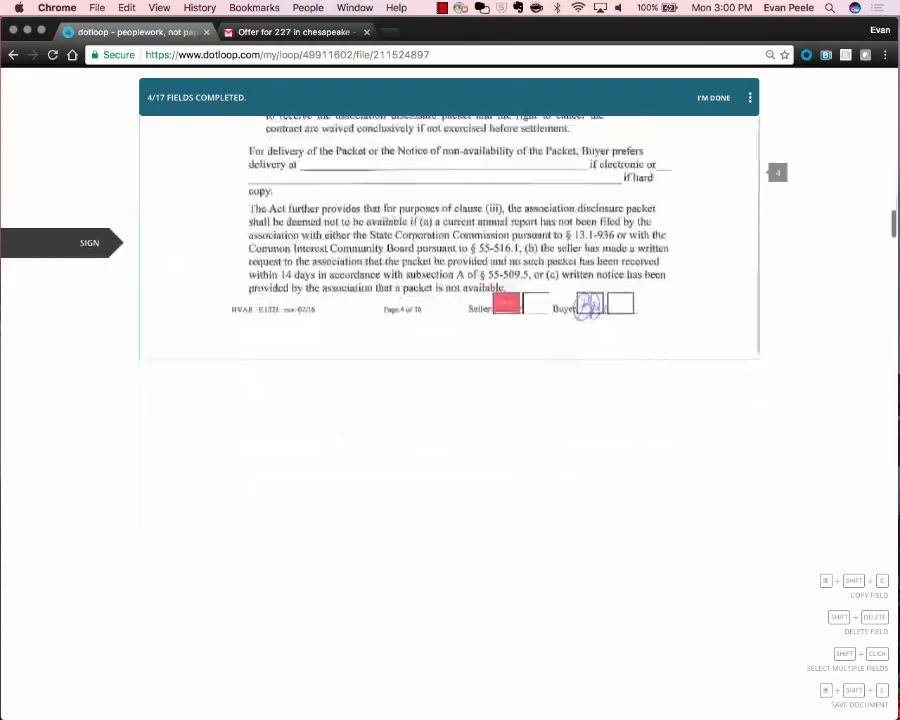
{"action": "key", "text": "Return"}
{"action": "key", "text": "Return"}
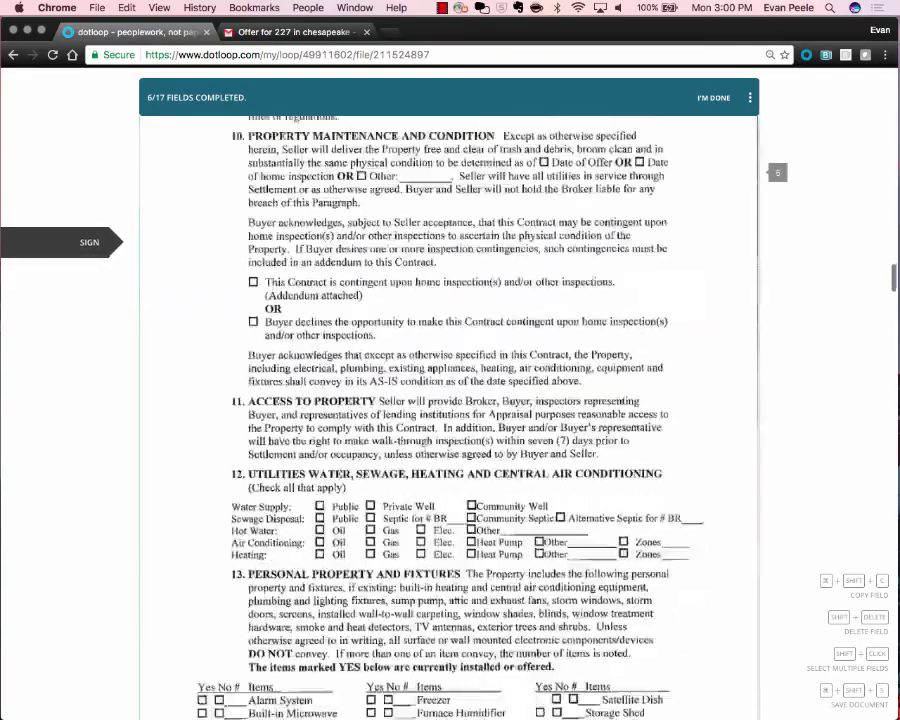
{"action": "key", "text": "Return"}
{"action": "key", "text": "Return"}
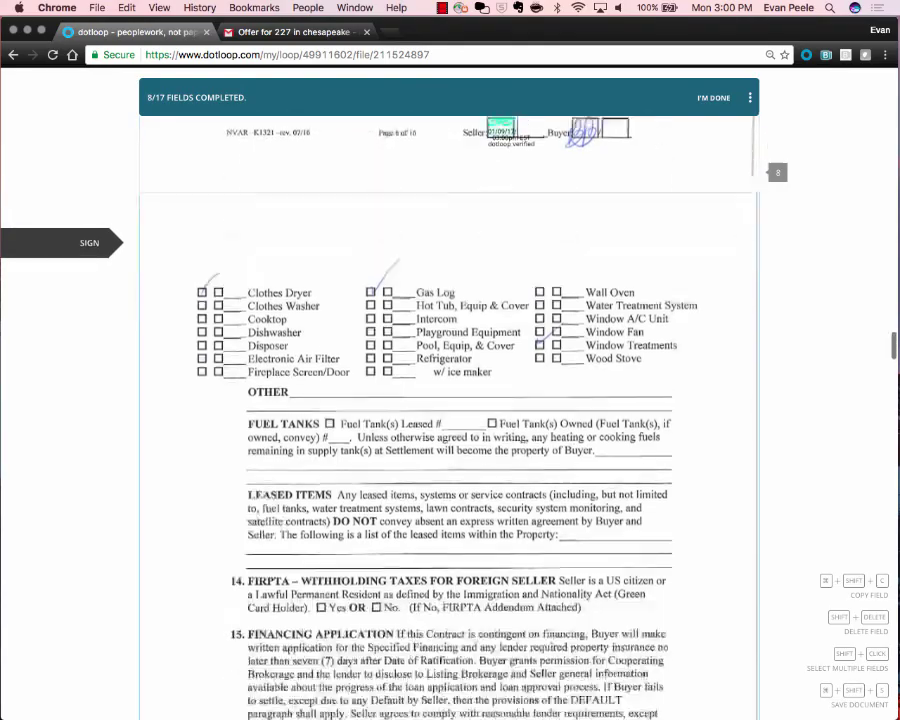
{"action": "key", "text": "Return"}
{"action": "key", "text": "Return"}
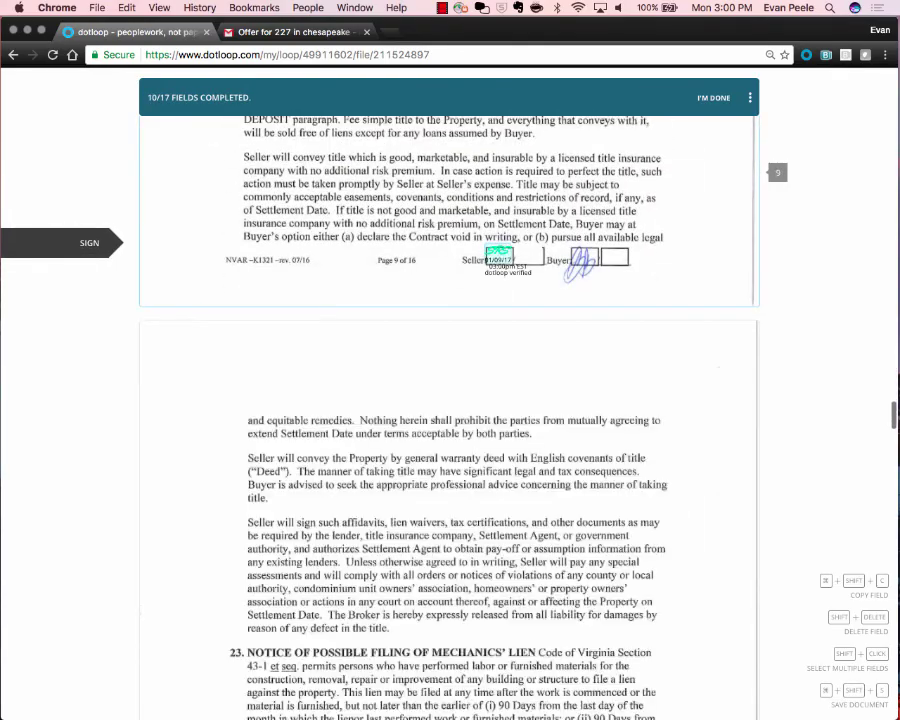
{"action": "key", "text": "Return"}
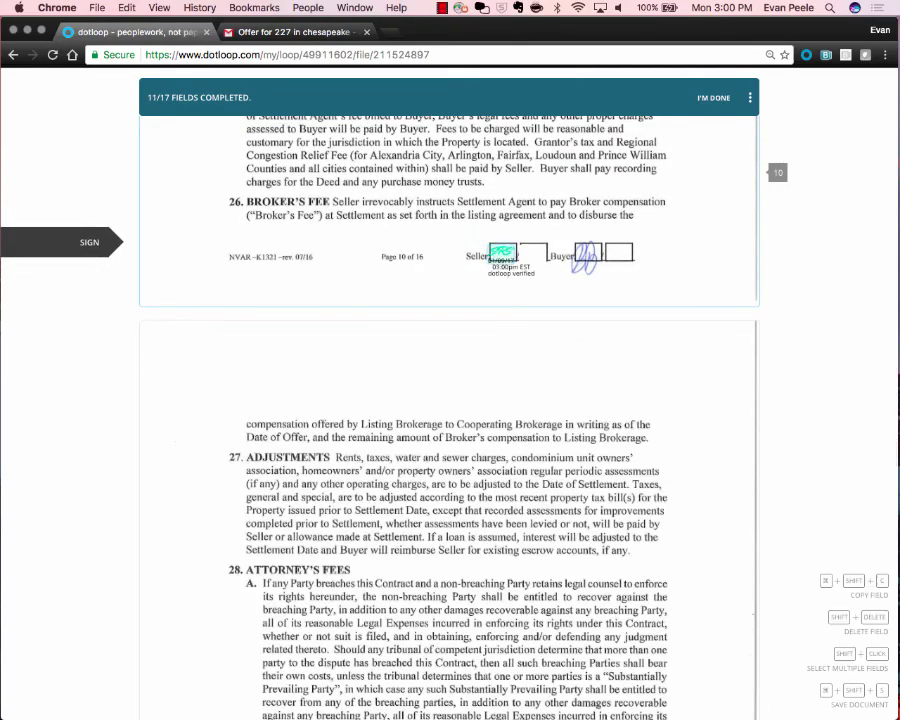
{"action": "key", "text": "Return"}
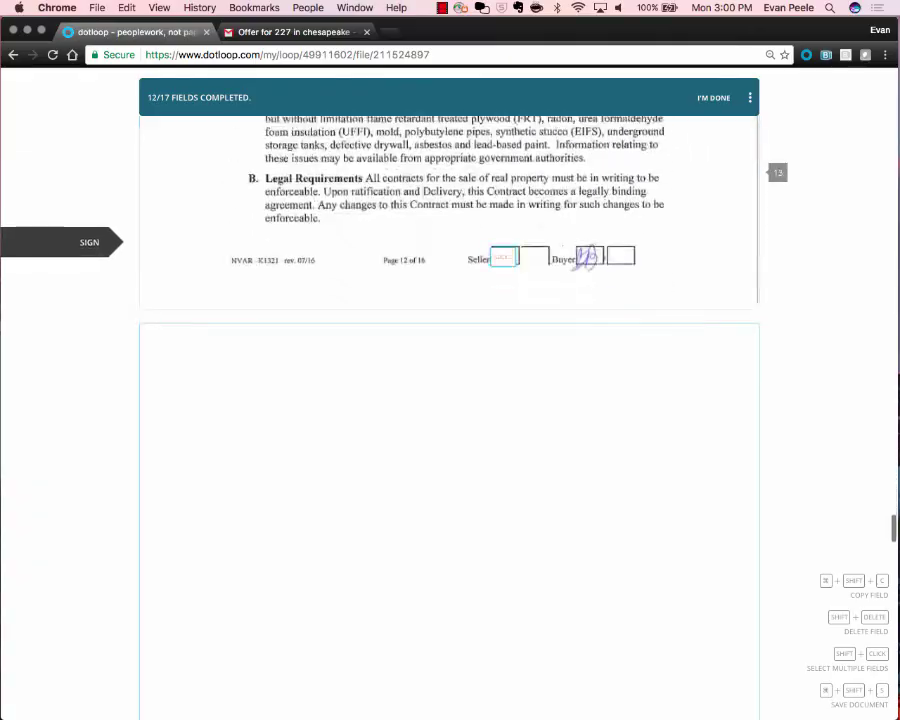
{"action": "key", "text": "Return"}
{"action": "key", "text": "Return"}
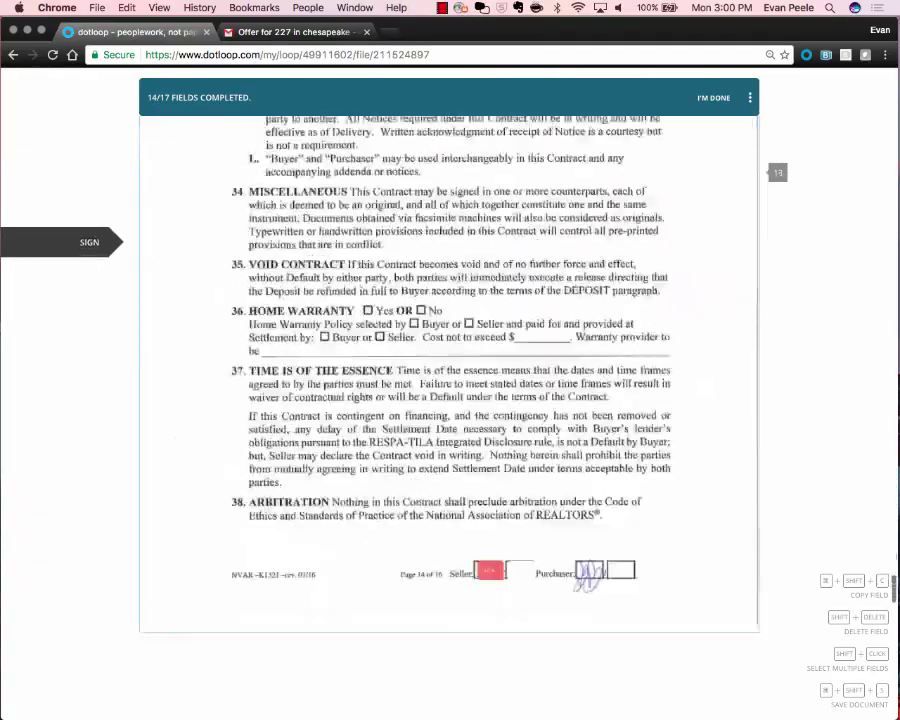
{"action": "key", "text": "Return"}
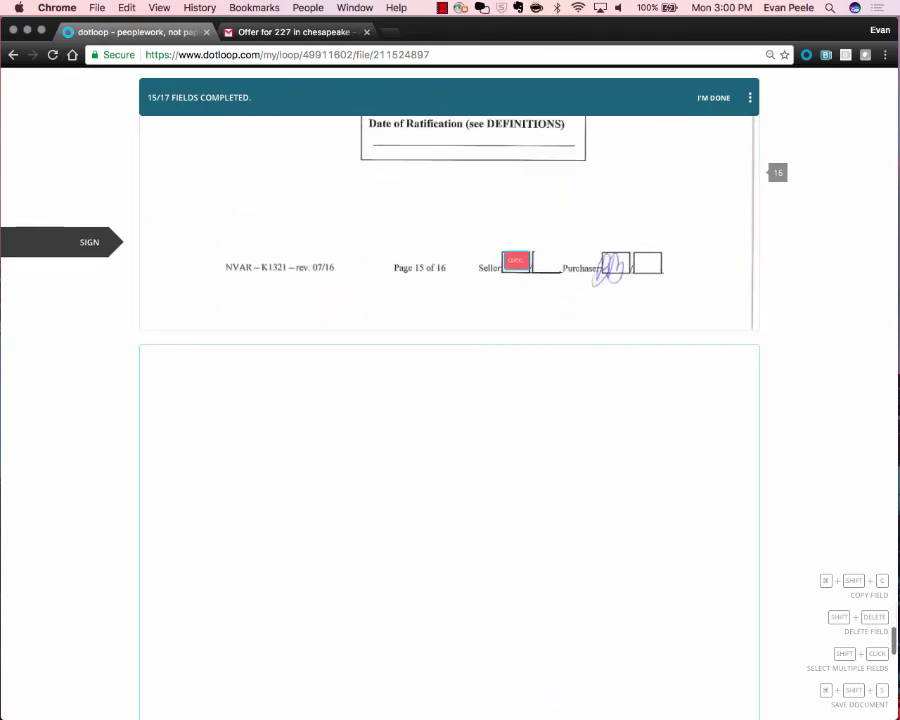
{"action": "key", "text": "Return"}
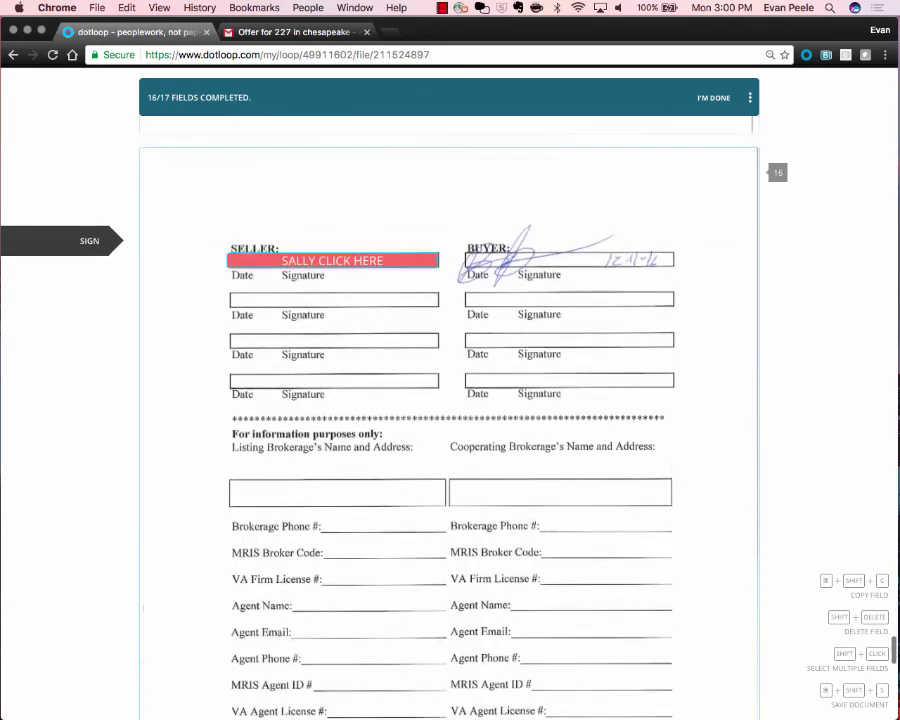
{"action": "key", "text": "Return"}
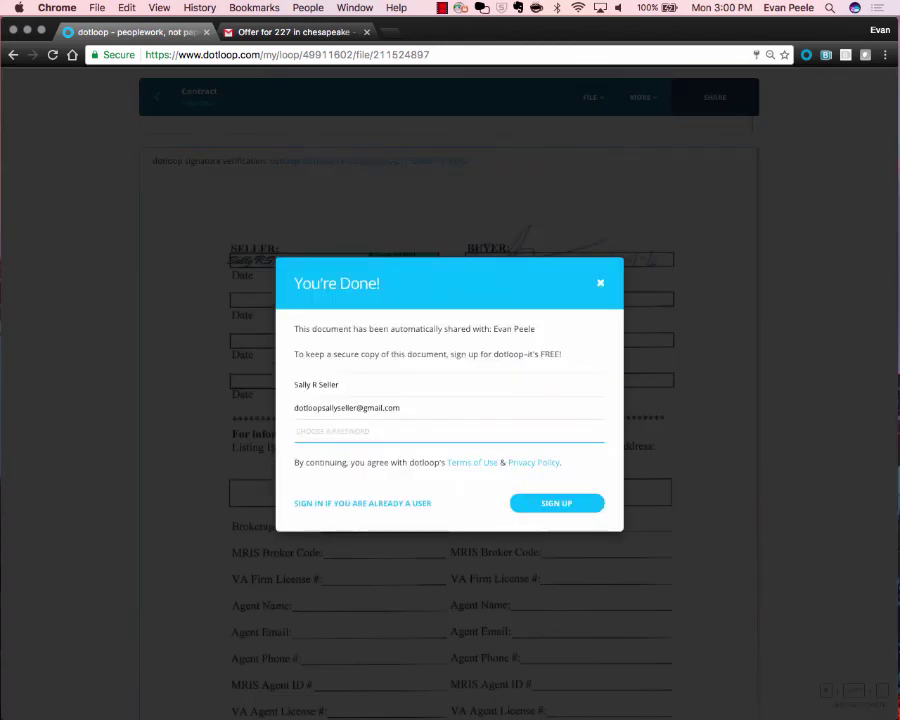
Trim the page address back to /my/loop to leave the seller's signing session.
{"action": "left_click_drag", "start_coordinate": [284, 54], "coordinate": [430, 54]}
{"action": "key", "text": "BackSpace"}
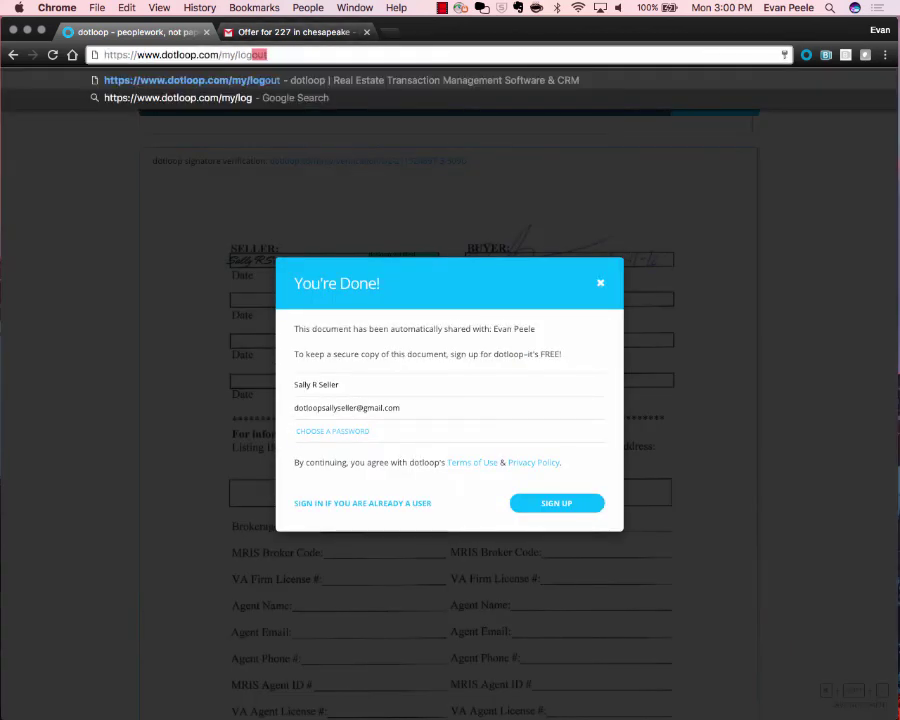
{"action": "key", "text": "Return"}
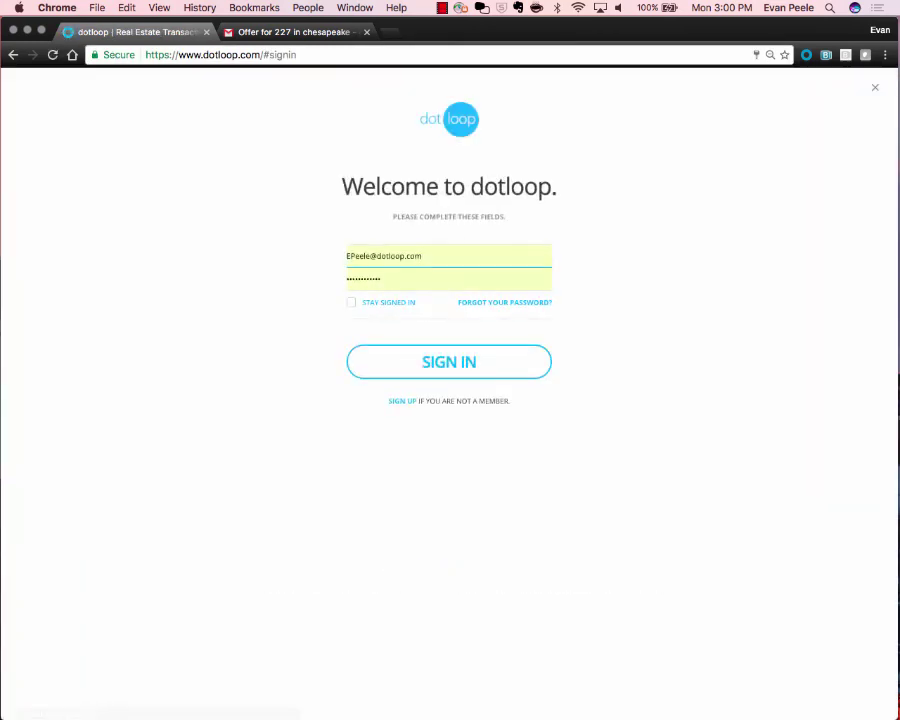
Sign back in with the agent's email address and password.
{"action": "left_click_drag", "start_coordinate": [370, 256], "coordinate": [430, 257]}
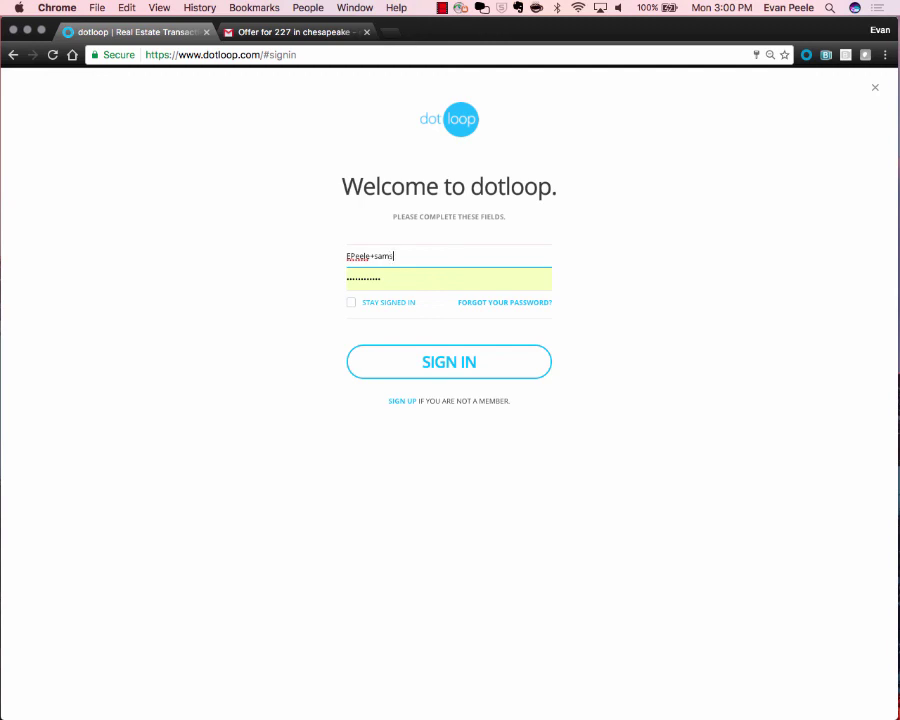
{"action": "key", "text": "Return"}
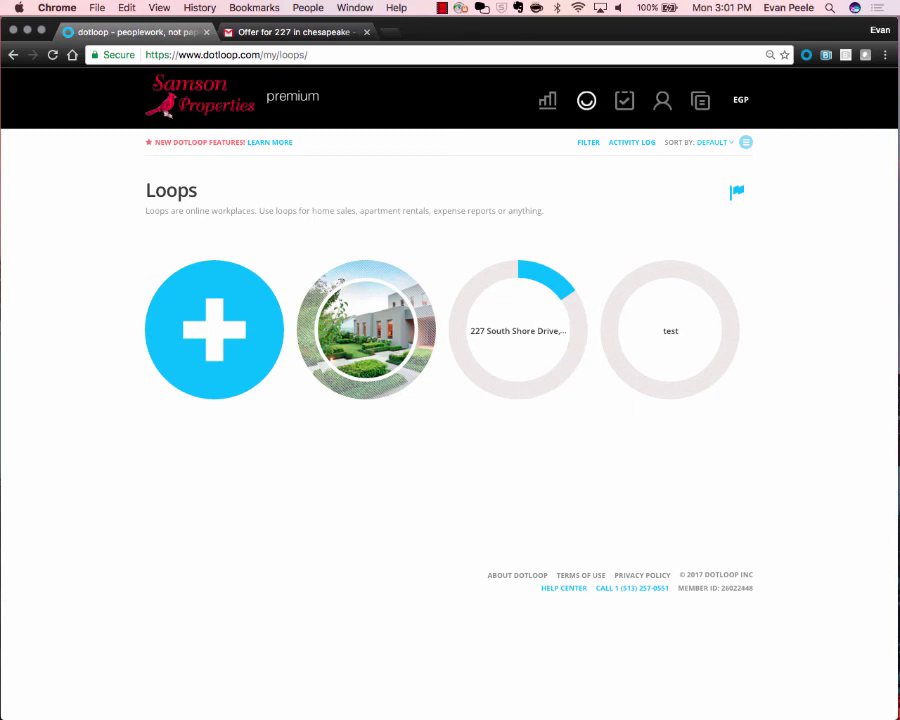
{"action": "left_click", "coordinate": [518, 330]}
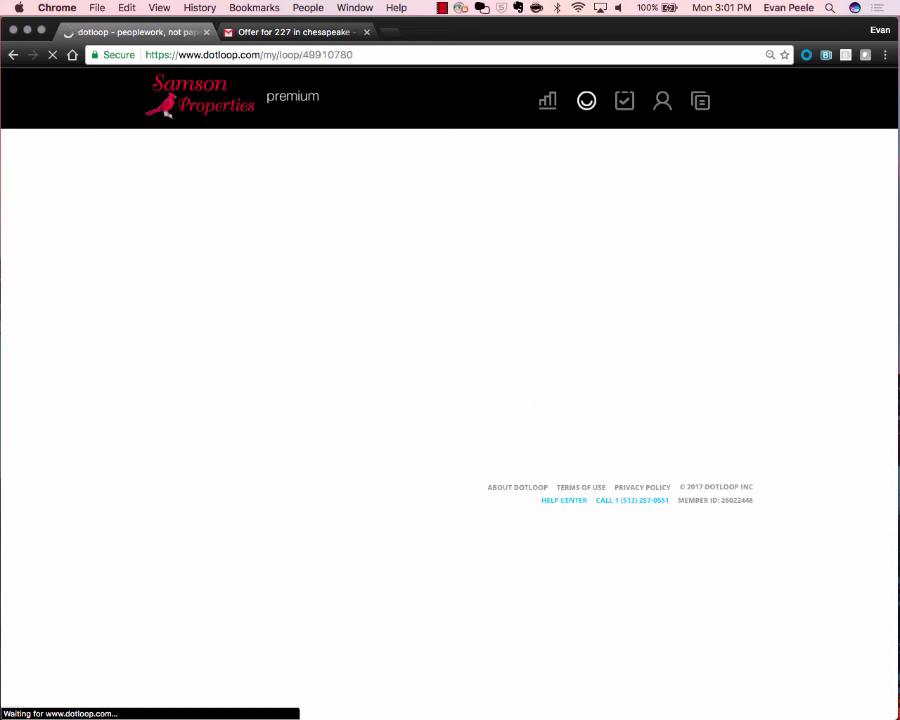
{"action": "left_click", "coordinate": [233, 364]}
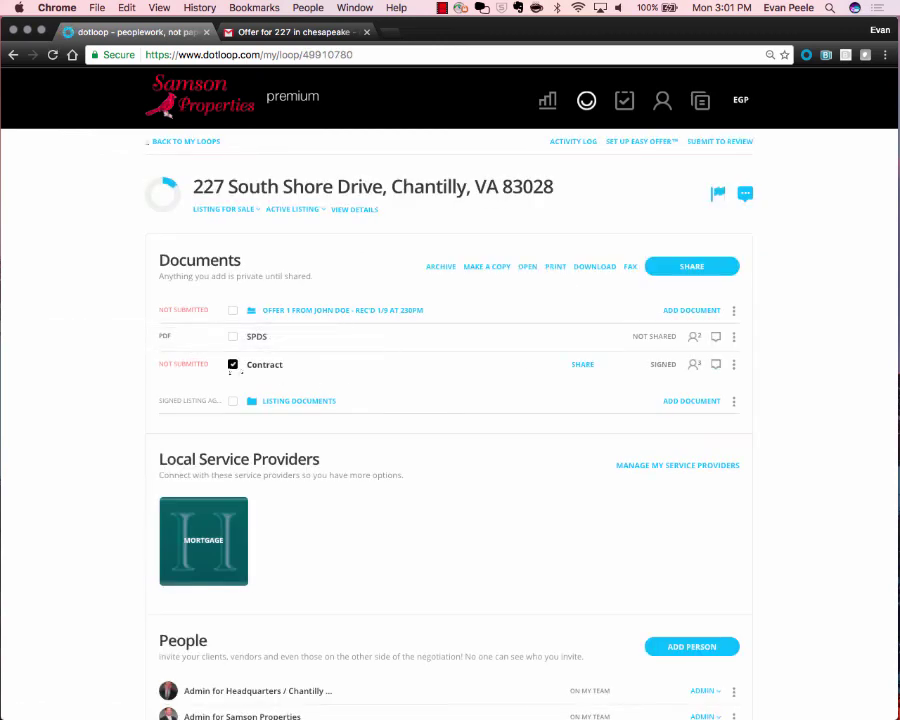
{"action": "left_click", "coordinate": [692, 266]}
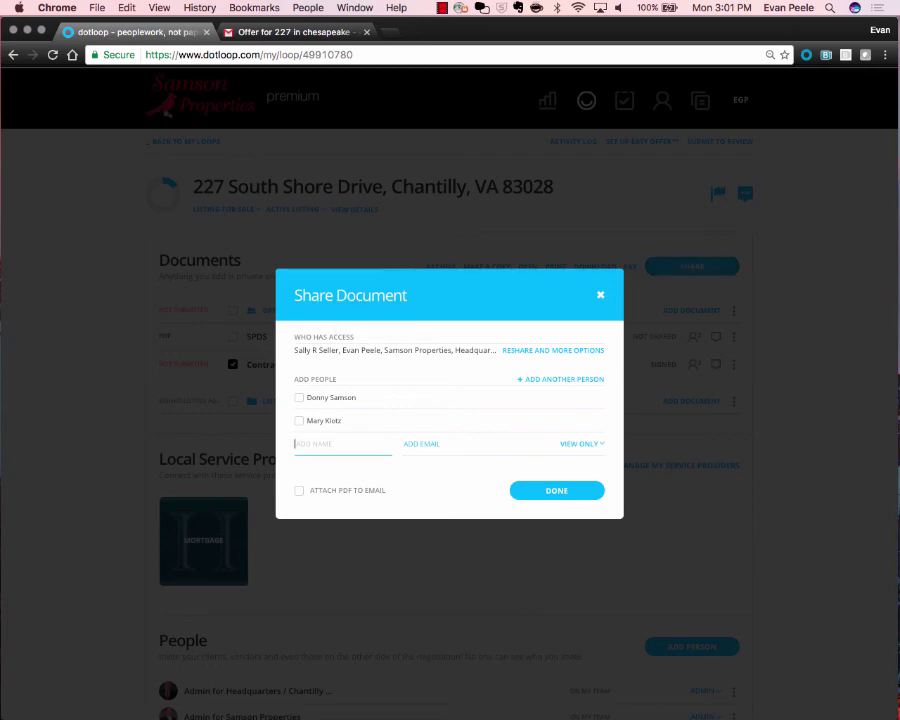
{"action": "key", "text": "Escape"}
Open the signed Contract to review it, then go back to the loop's documents.
{"action": "scroll", "coordinate": [450, 400], "scroll_direction": "down", "scroll_amount": 2}
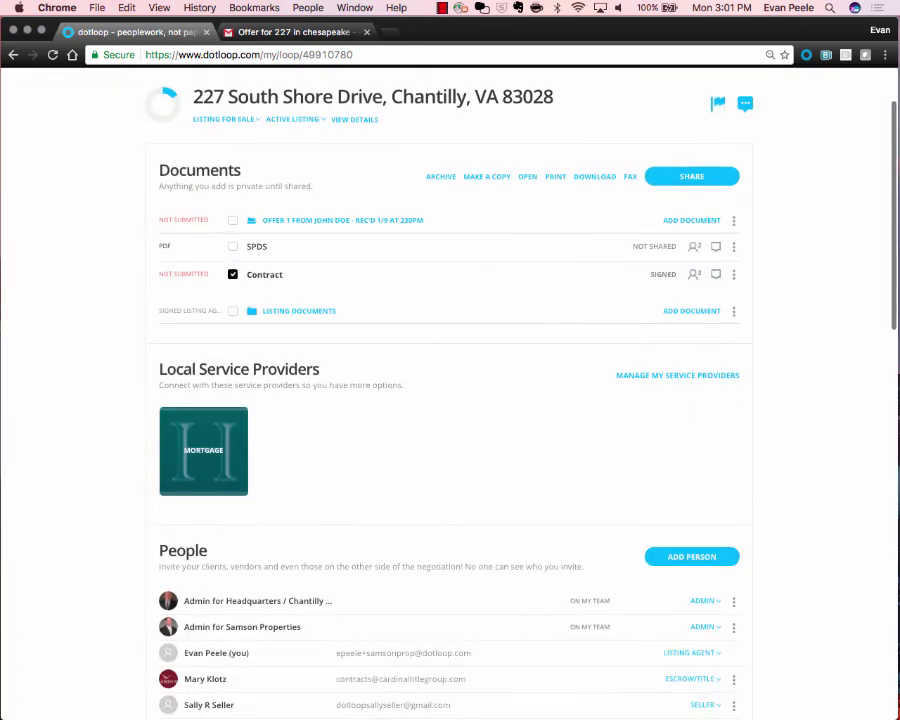
{"action": "left_click", "coordinate": [232, 274]}
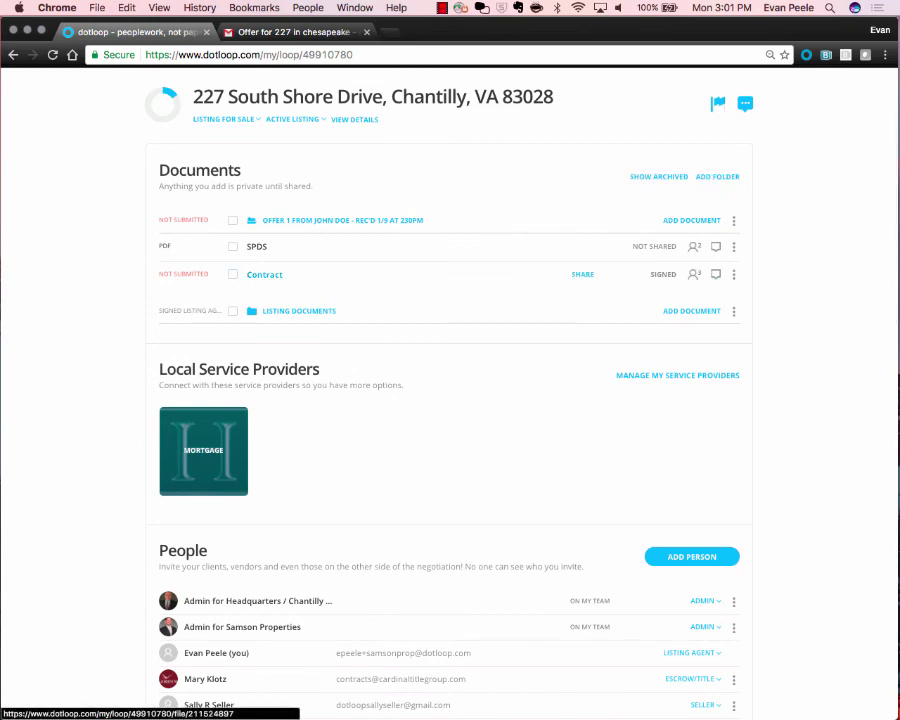
{"action": "left_click", "coordinate": [264, 274]}
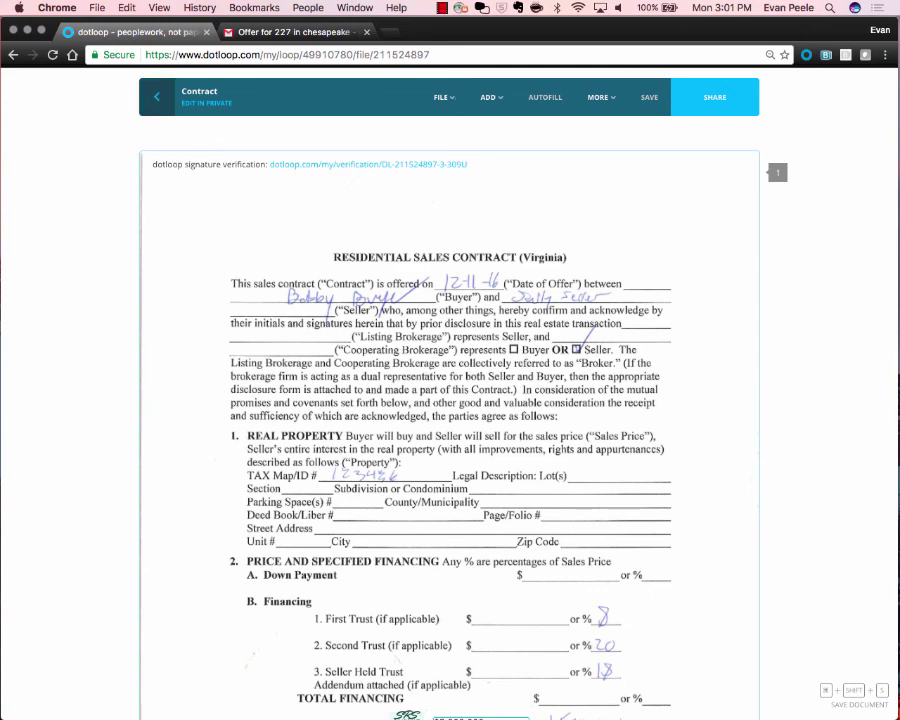
{"action": "left_click", "coordinate": [157, 97]}
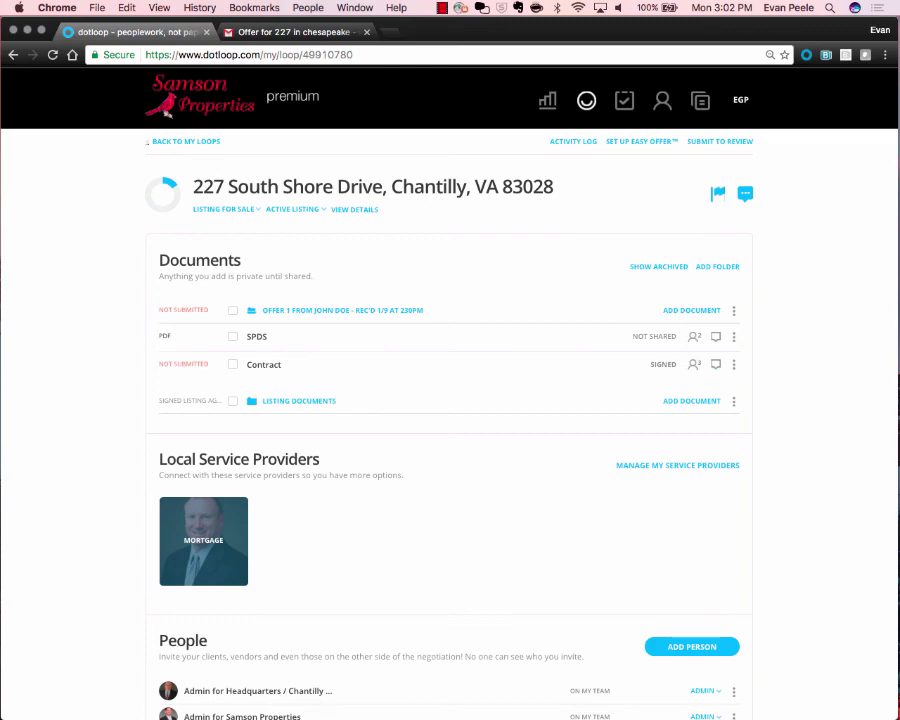
Expand and select the Listing Documents folder, then change the loop status from Active Listing to Archived.
{"action": "left_click", "coordinate": [300, 401]}
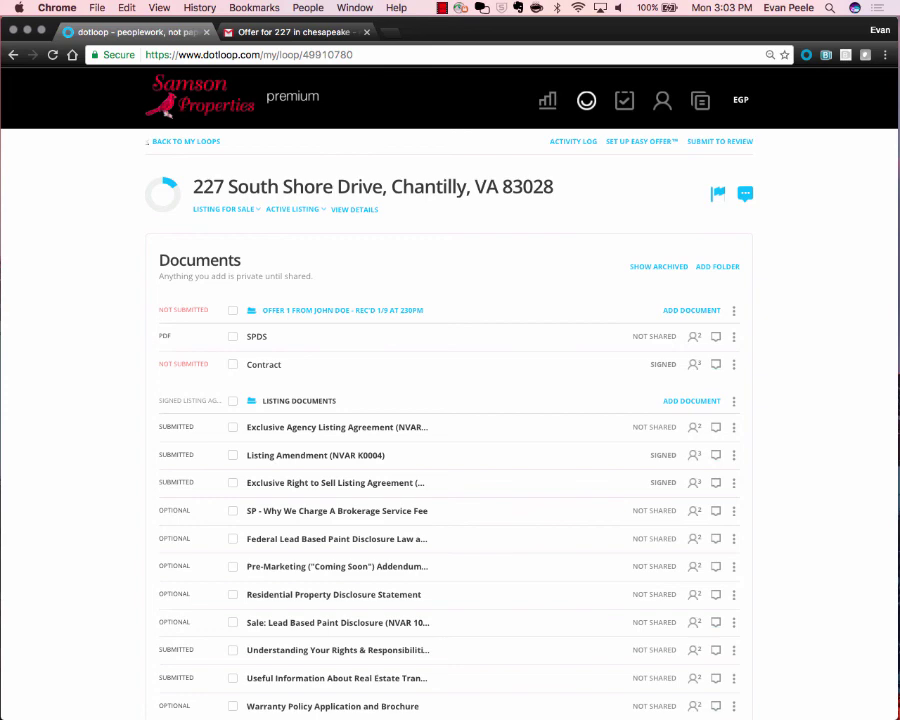
{"action": "left_click", "coordinate": [233, 400]}
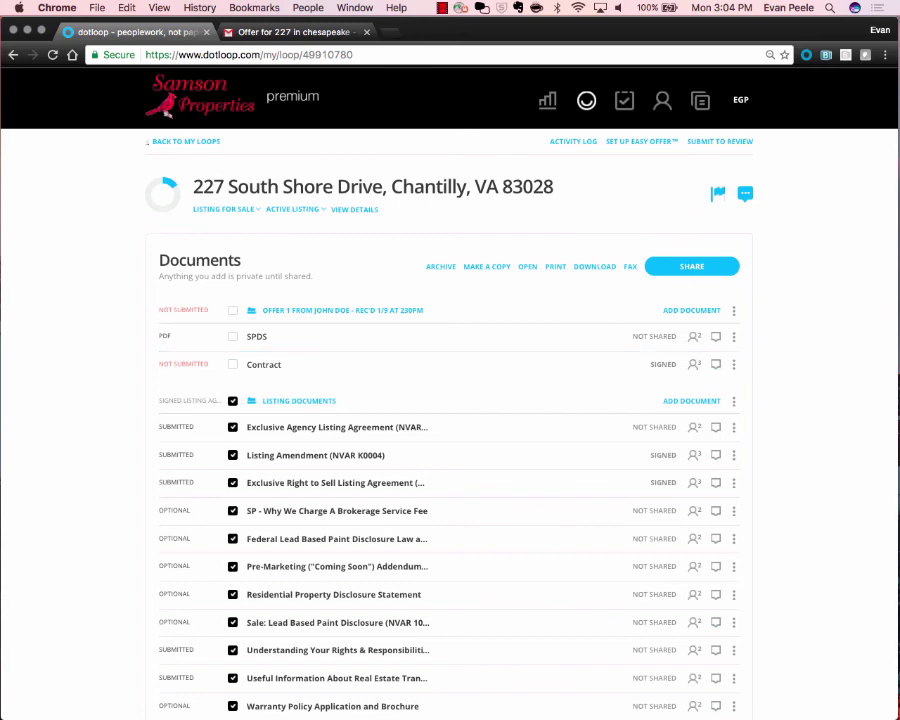
{"action": "left_click", "coordinate": [292, 209]}
{"action": "left_click", "coordinate": [282, 296]}
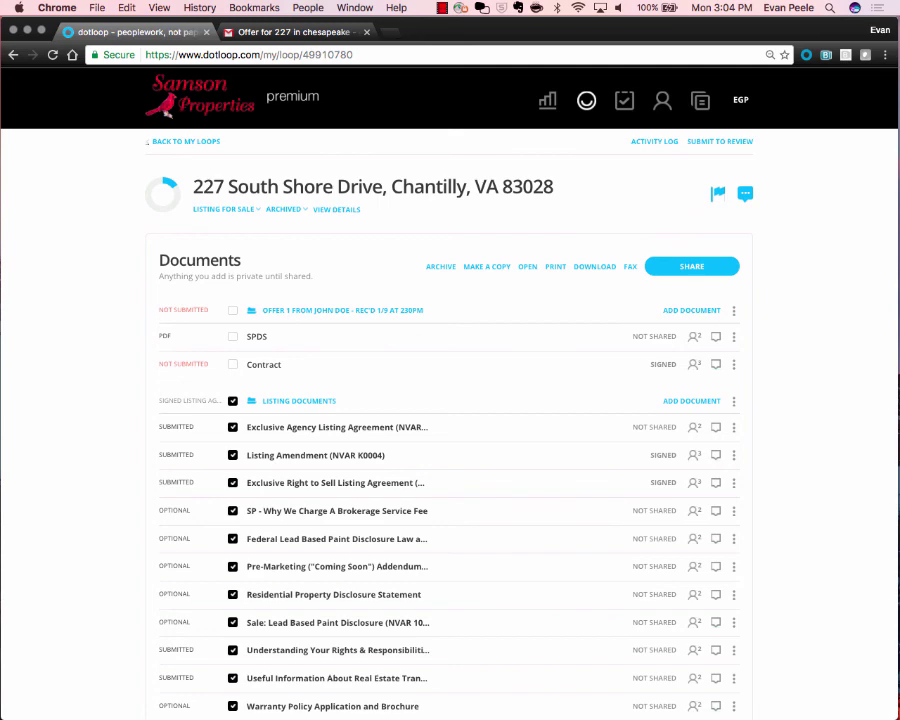
{"action": "left_click", "coordinate": [441, 8]}
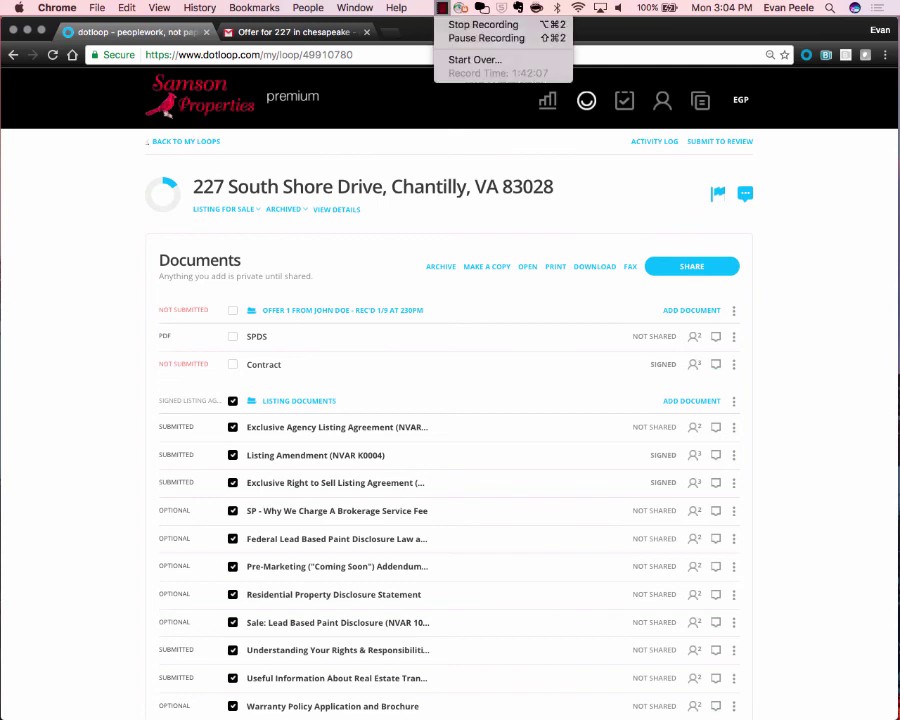